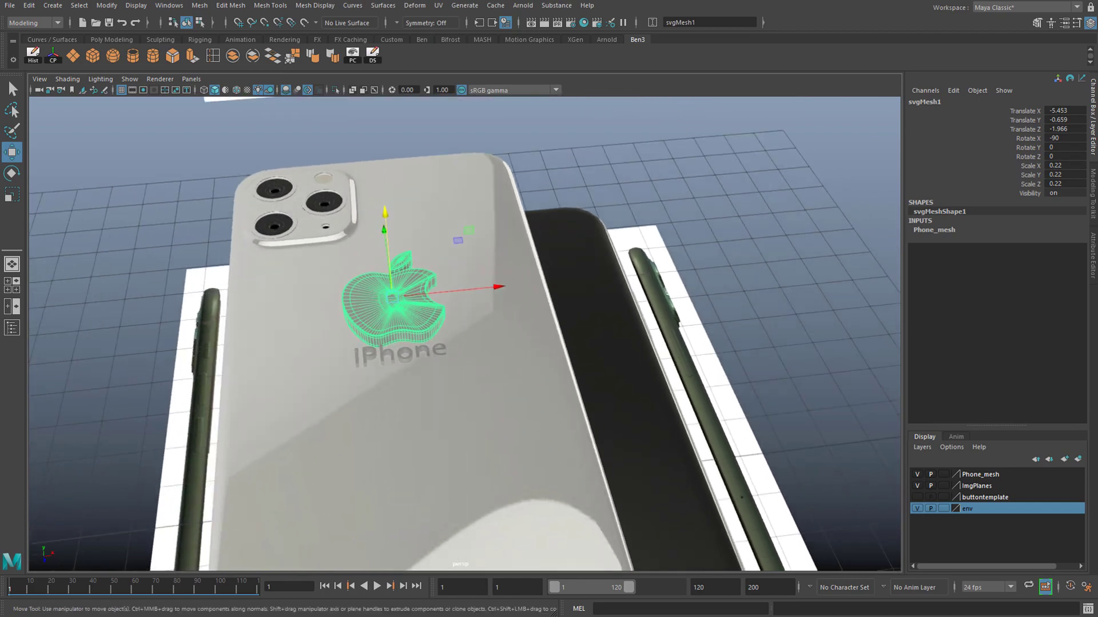
# Step: Examine the Apple logo and the iPhone lettering on the phone's back from close up and several angles
pyautogui.scroll(4, 547, 330)
pyautogui.keyDown('alt'); pyautogui.moveTo(547, 330); pyautogui.dragTo(622, 486, button='middle'); pyautogui.keyUp('alt')
pyautogui.keyDown('alt'); pyautogui.moveTo(521, 477); pyautogui.dragTo(549, 416, button='middle'); pyautogui.keyUp('alt')
pyautogui.scroll(4, 549, 416)
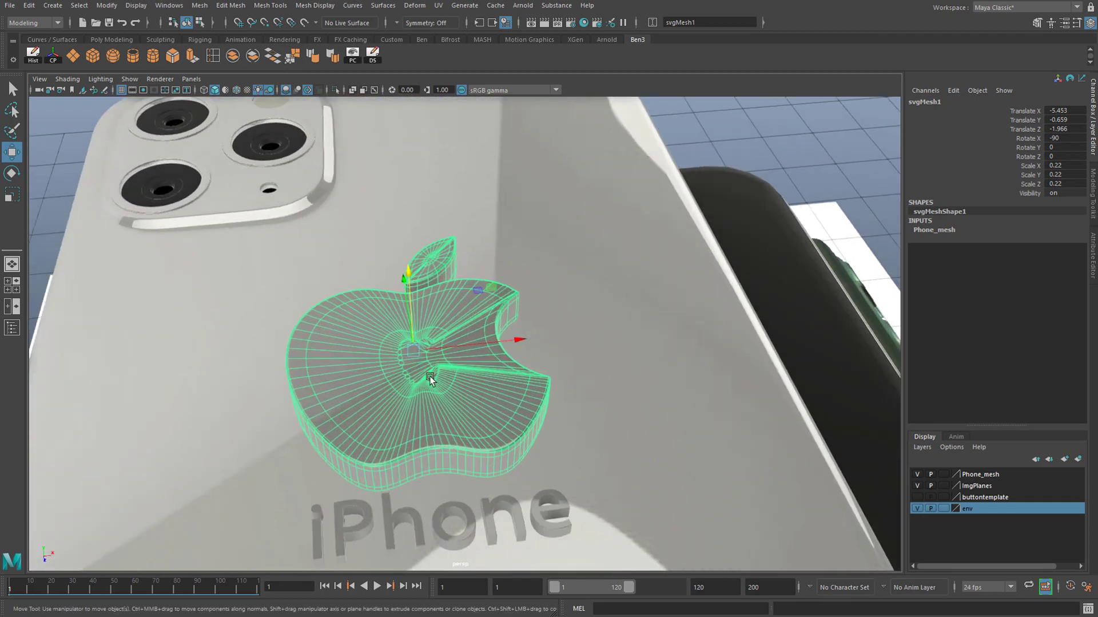
pyautogui.scroll(-5, 430, 375)
pyautogui.click(436, 438)
pyautogui.scroll(-2, 497, 434)
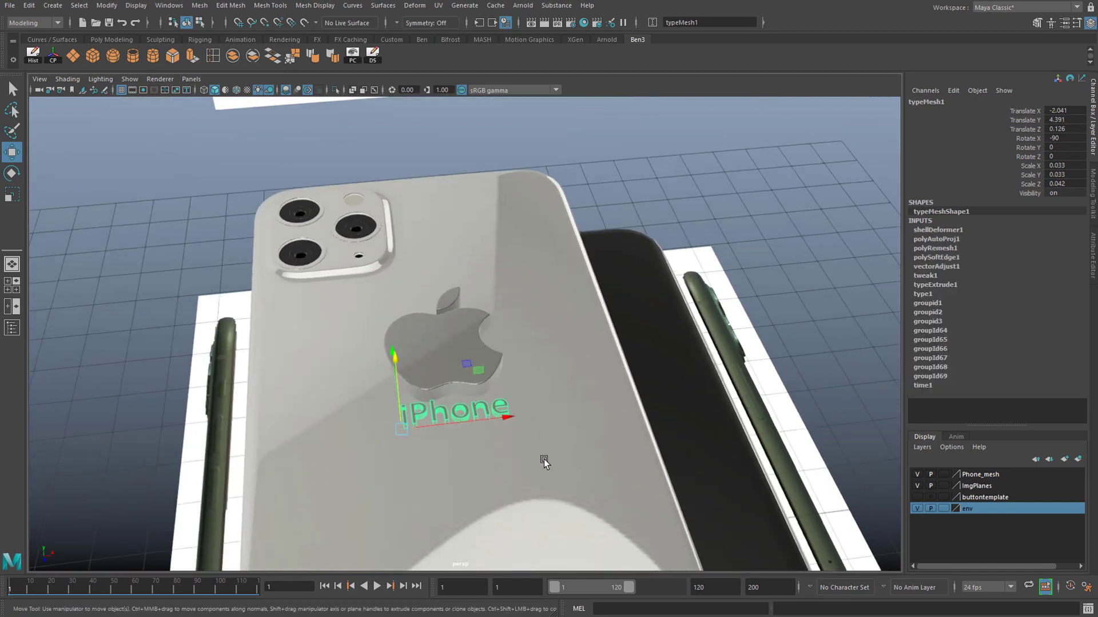
pyautogui.keyDown('alt'); pyautogui.moveTo(544, 458); pyautogui.dragTo(605, 456); pyautogui.keyUp('alt')
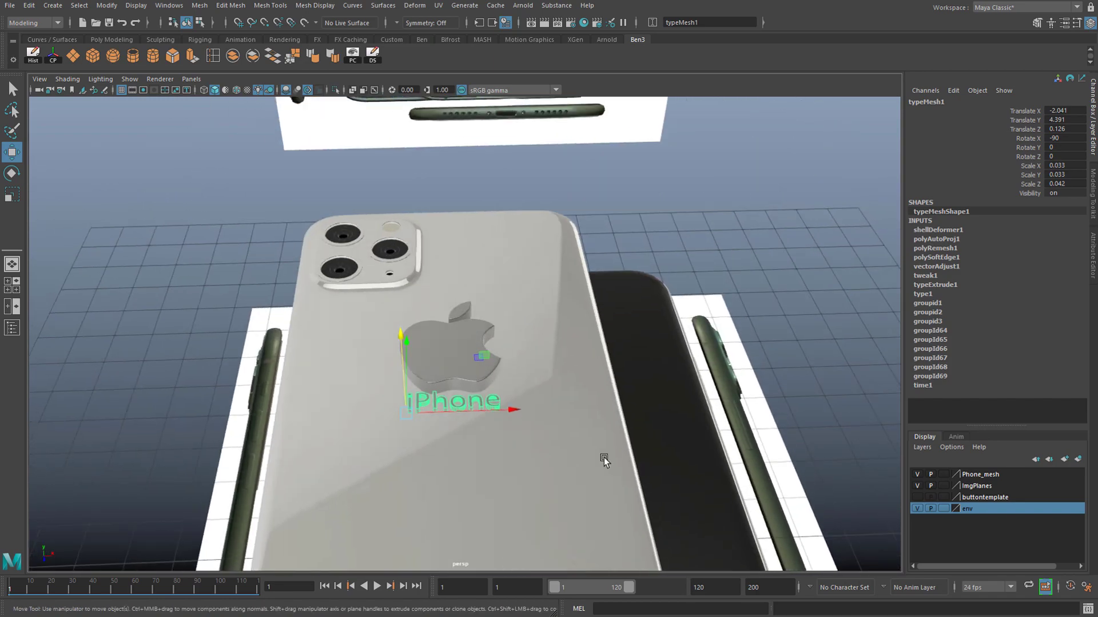
pyautogui.keyDown('alt'); pyautogui.moveTo(604, 457); pyautogui.dragTo(638, 320, button='middle'); pyautogui.keyUp('alt')
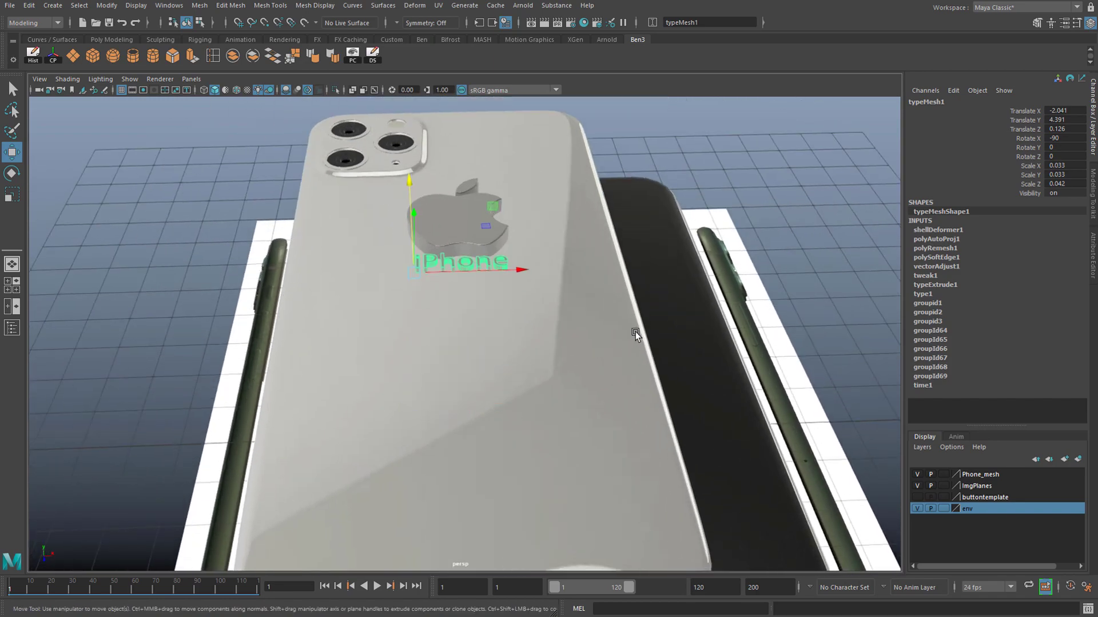
pyautogui.keyDown('alt'); pyautogui.moveTo(636, 331); pyautogui.dragTo(734, 379); pyautogui.keyUp('alt')
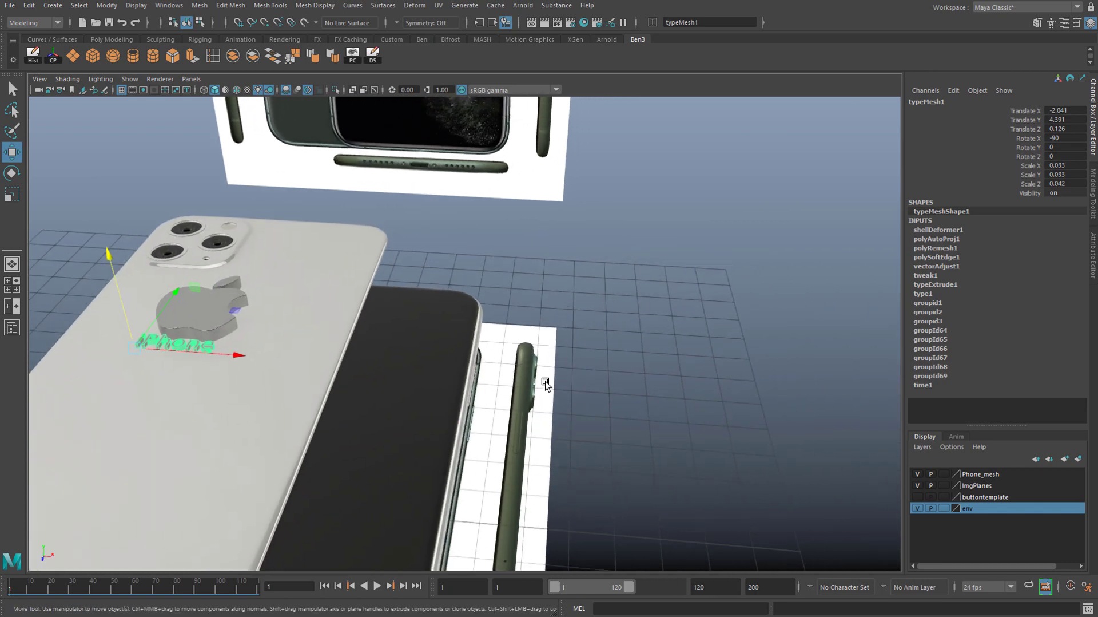
pyautogui.keyDown('alt'); pyautogui.moveTo(544, 381); pyautogui.dragTo(396, 500); pyautogui.keyUp('alt')
pyautogui.keyDown('alt'); pyautogui.moveTo(336, 565); pyautogui.dragTo(563, 318); pyautogui.keyUp('alt')
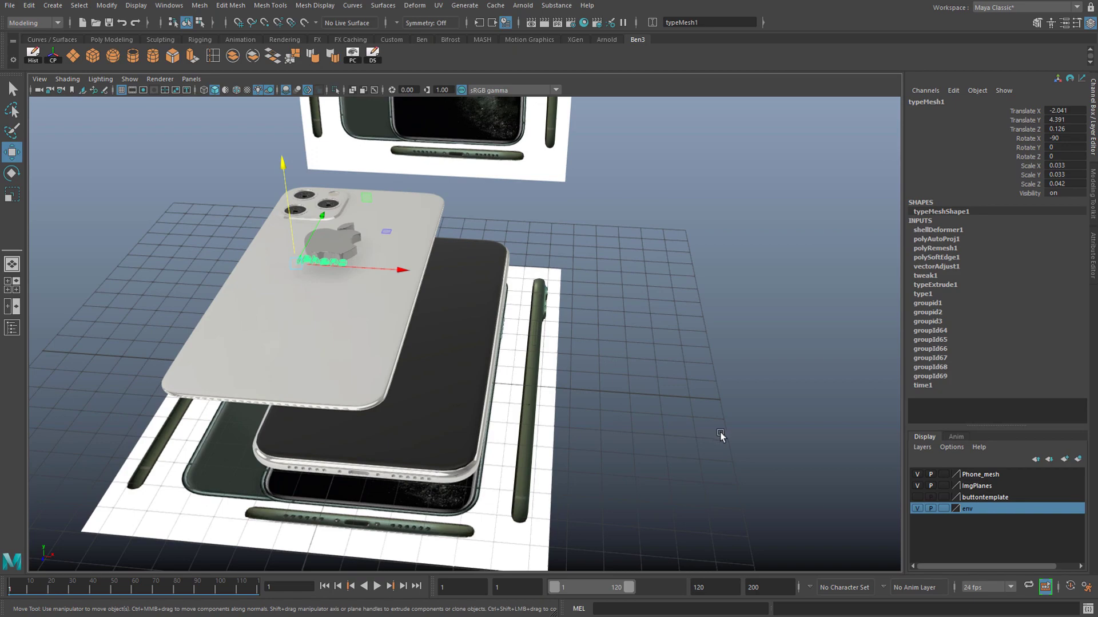
# Step: Clear the selection and save the phone scene
pyautogui.click(575, 339)
pyautogui.hotkey('ctrl', 's')
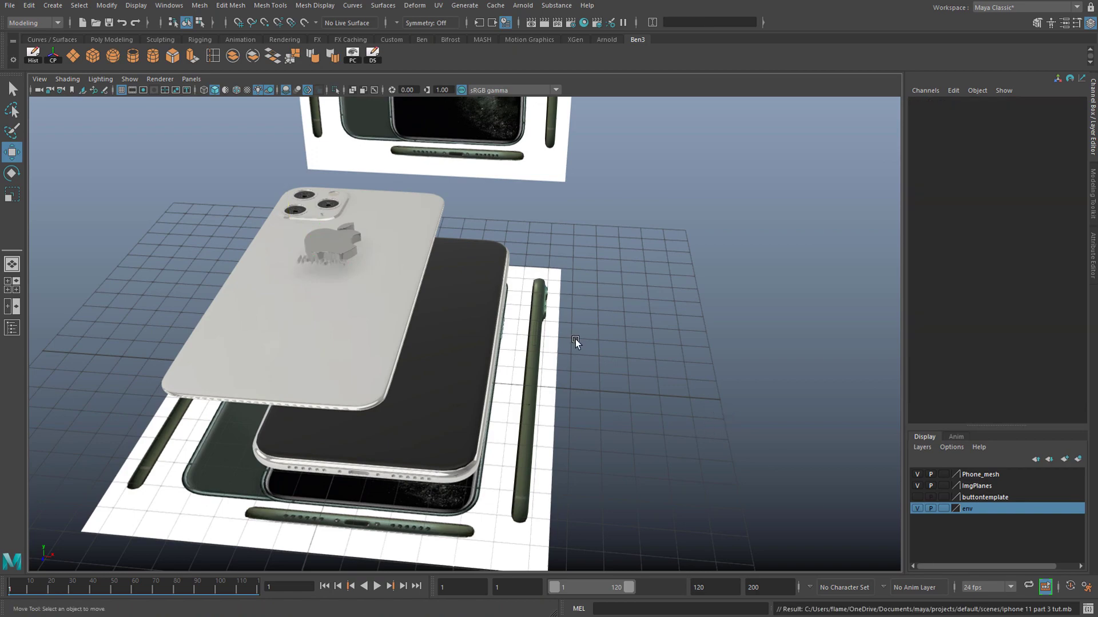
# Step: Import the screw2tut.mb file into the phone scene
pyautogui.moveTo(594, 290)
pyautogui.keyDown('alt'); pyautogui.mouseDown()
pyautogui.moveTo(543, 309)
pyautogui.moveTo(584, 308)
pyautogui.mouseUp(); pyautogui.keyUp('alt')
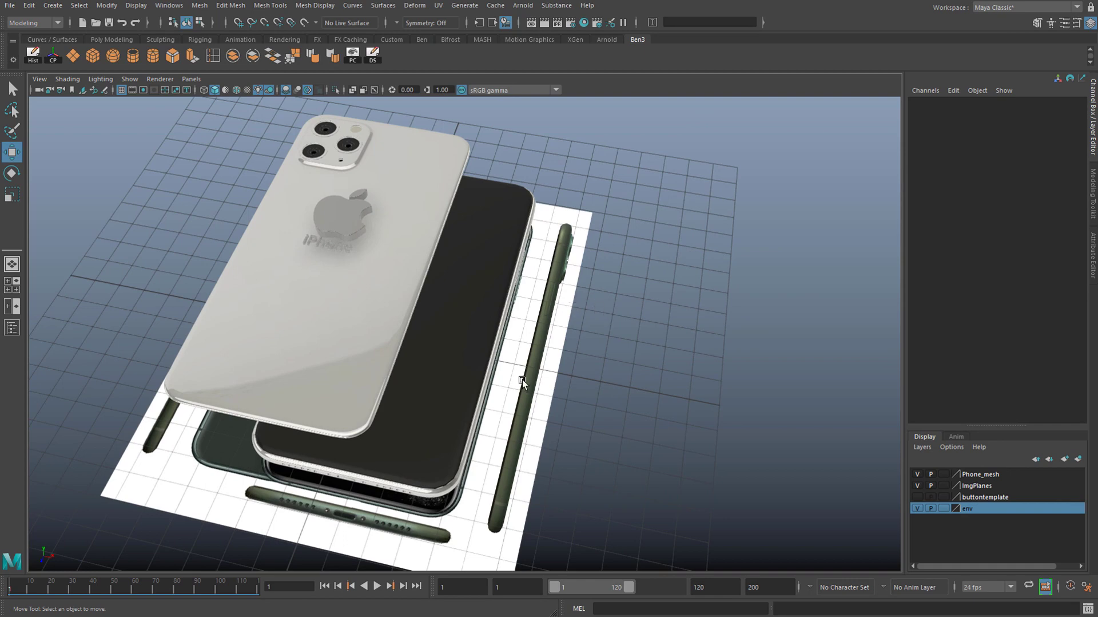
pyautogui.keyDown('alt'); pyautogui.moveTo(522, 379); pyautogui.dragTo(569, 343); pyautogui.keyUp('alt')
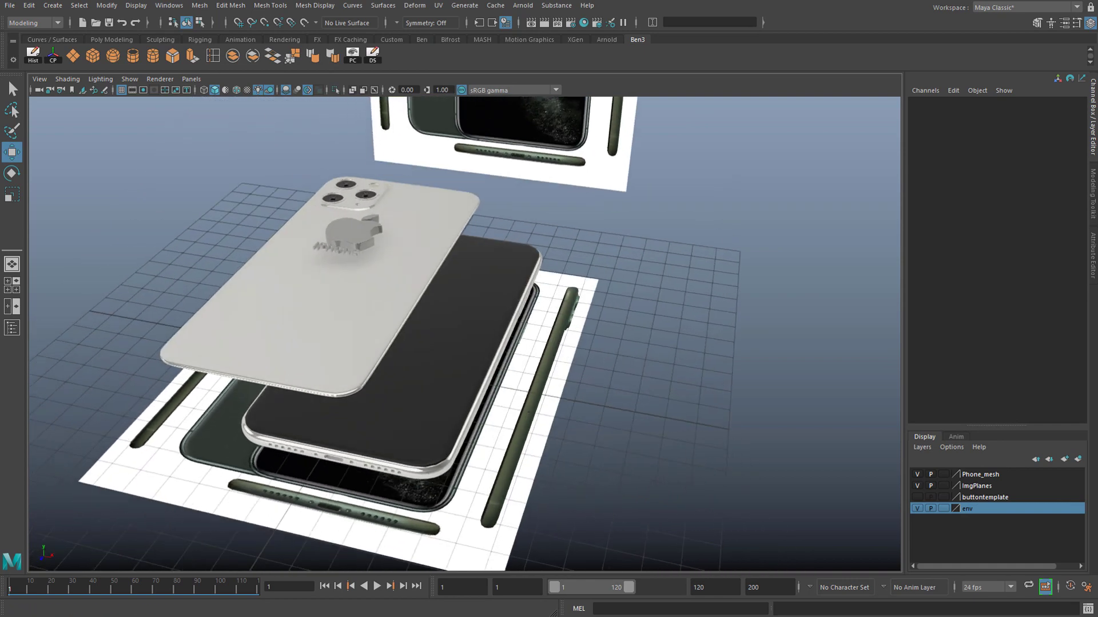
pyautogui.click(17, 6)
pyautogui.click(34, 132)
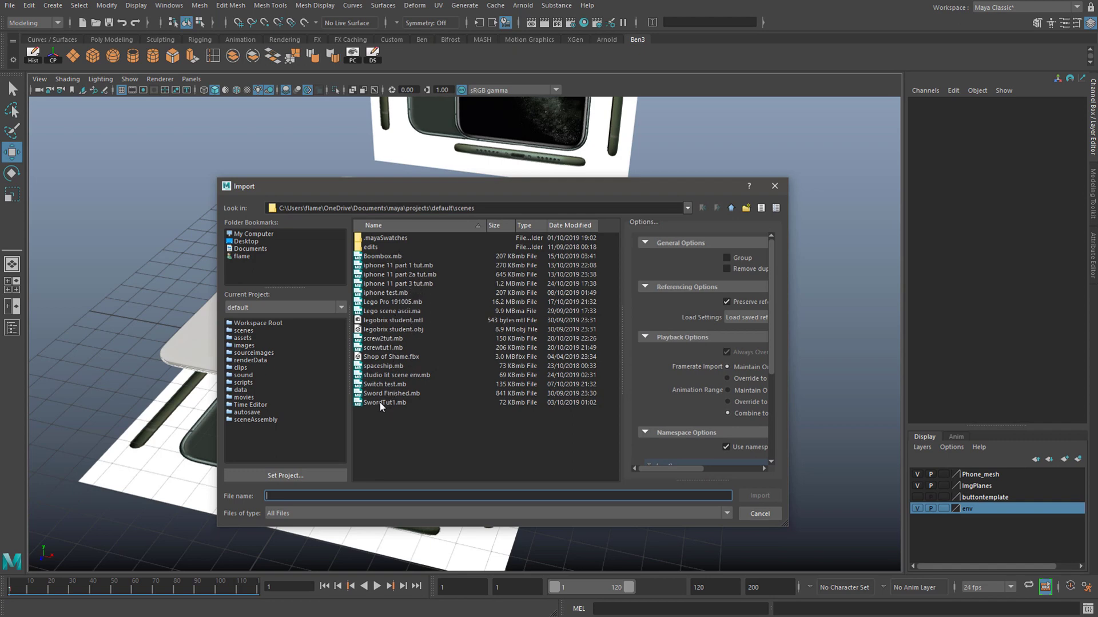
pyautogui.click(389, 338)
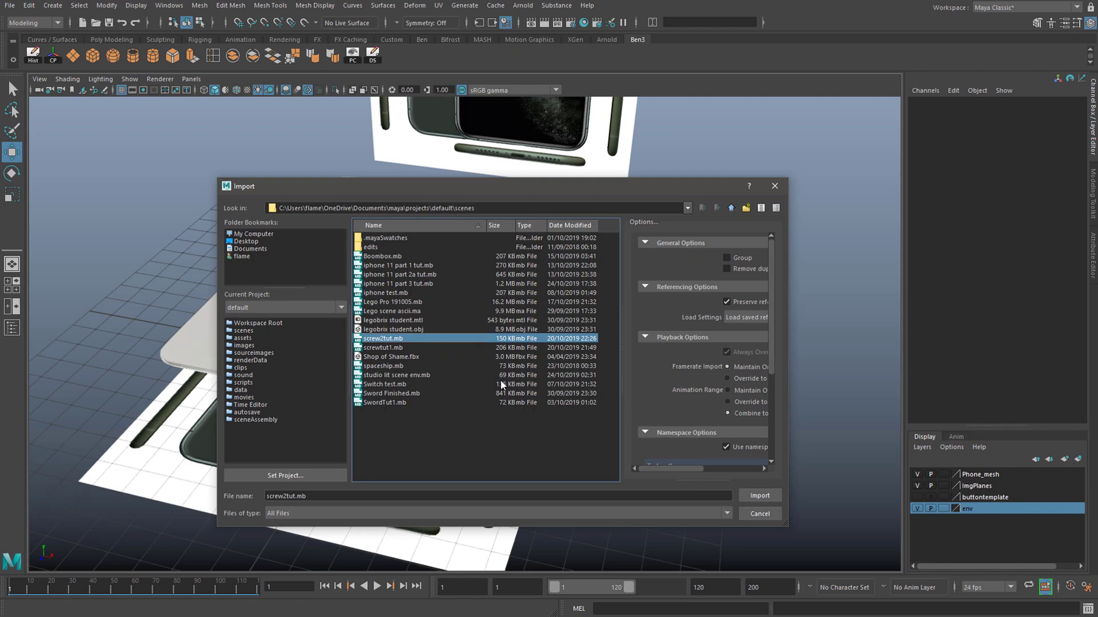
pyautogui.click(758, 501)
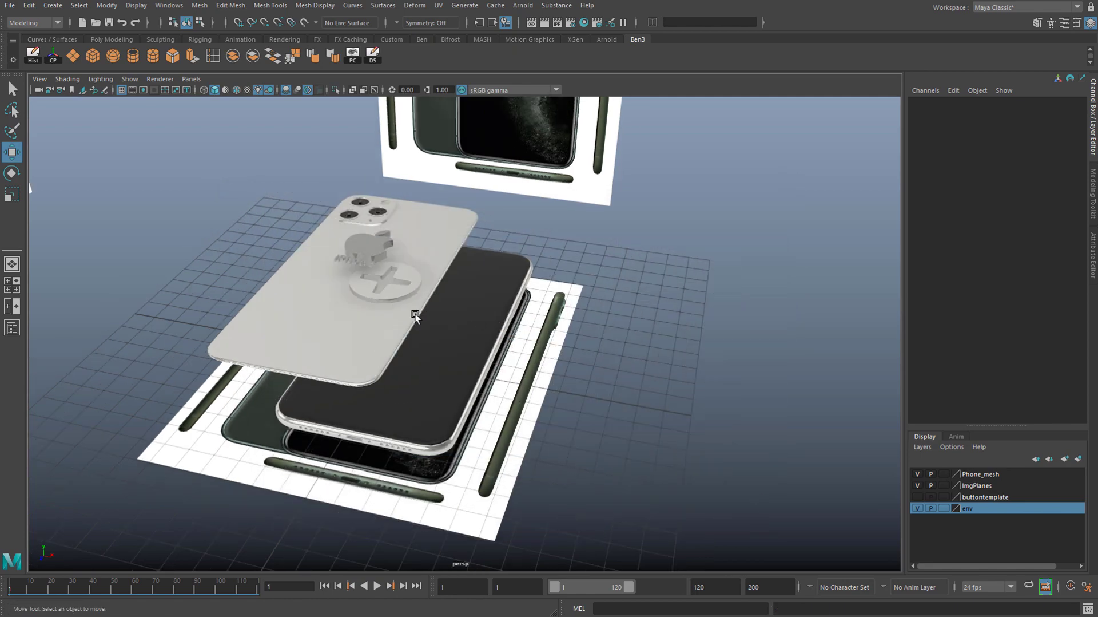
# Step: Select the imported screw and move it beside the phone to Translate X 8.405
pyautogui.keyDown('alt'); pyautogui.moveTo(415, 313); pyautogui.dragTo(620, 452); pyautogui.keyUp('alt')
pyautogui.keyDown('alt'); pyautogui.moveTo(527, 367); pyautogui.dragTo(483, 358); pyautogui.keyUp('alt')
pyautogui.click(444, 351)
pyautogui.click(430, 341)
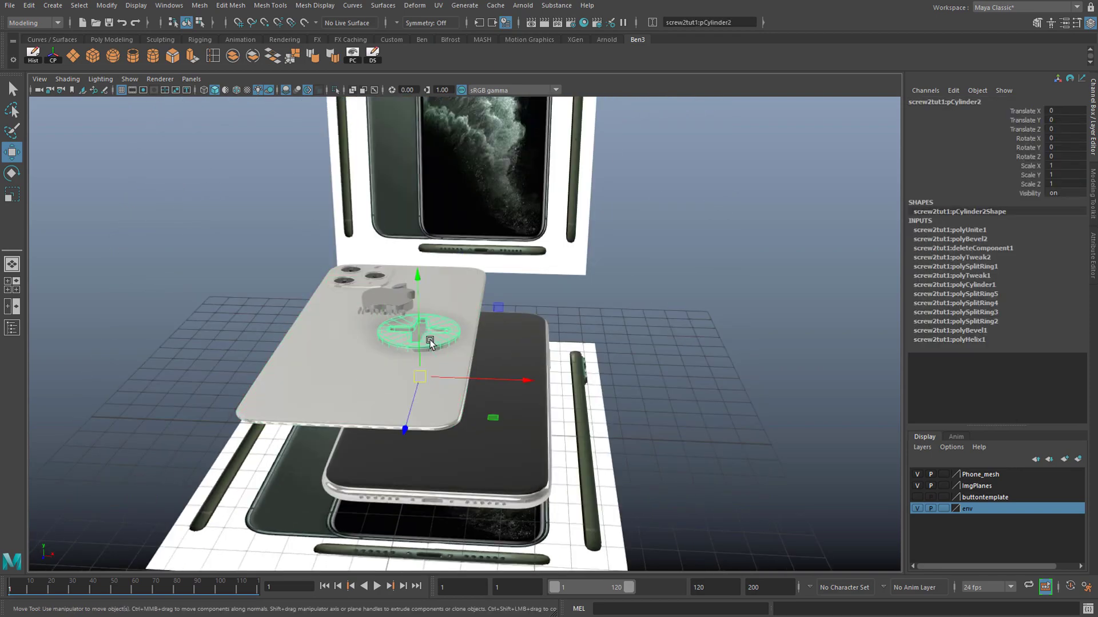
pyautogui.press('f')
pyautogui.keyDown('alt'); pyautogui.moveTo(561, 321); pyautogui.dragTo(898, 388); pyautogui.keyUp('alt')
pyautogui.keyDown('alt'); pyautogui.moveTo(606, 402); pyautogui.dragTo(373, 327); pyautogui.keyUp('alt')
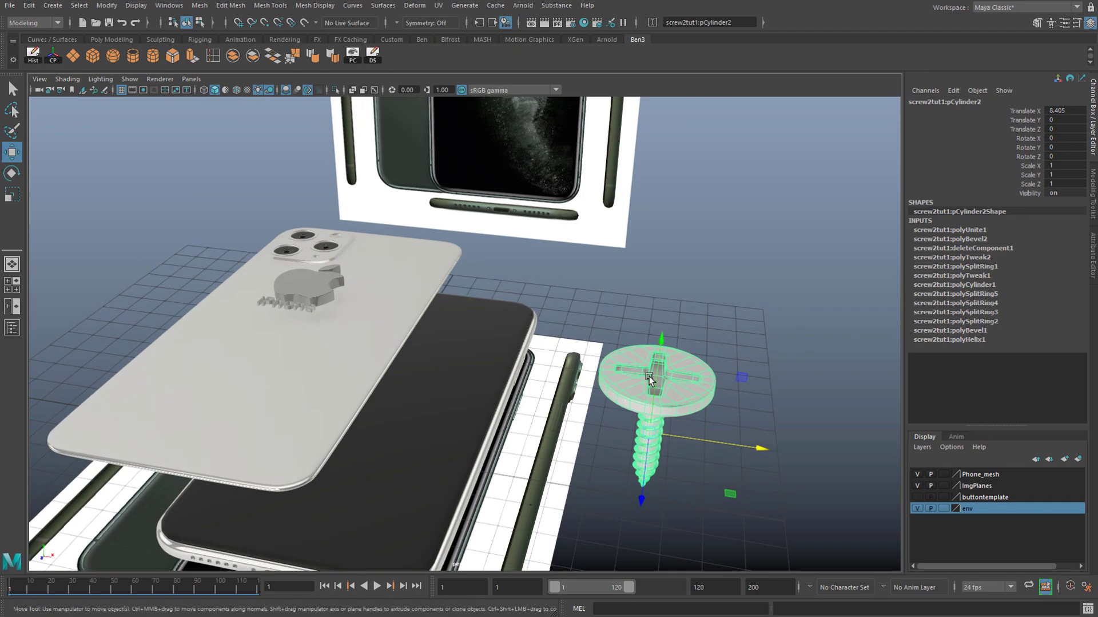
# Step: Hide the imported screw beside the phone
pyautogui.keyDown('alt'); pyautogui.moveTo(615, 379); pyautogui.dragTo(661, 399); pyautogui.keyUp('alt')
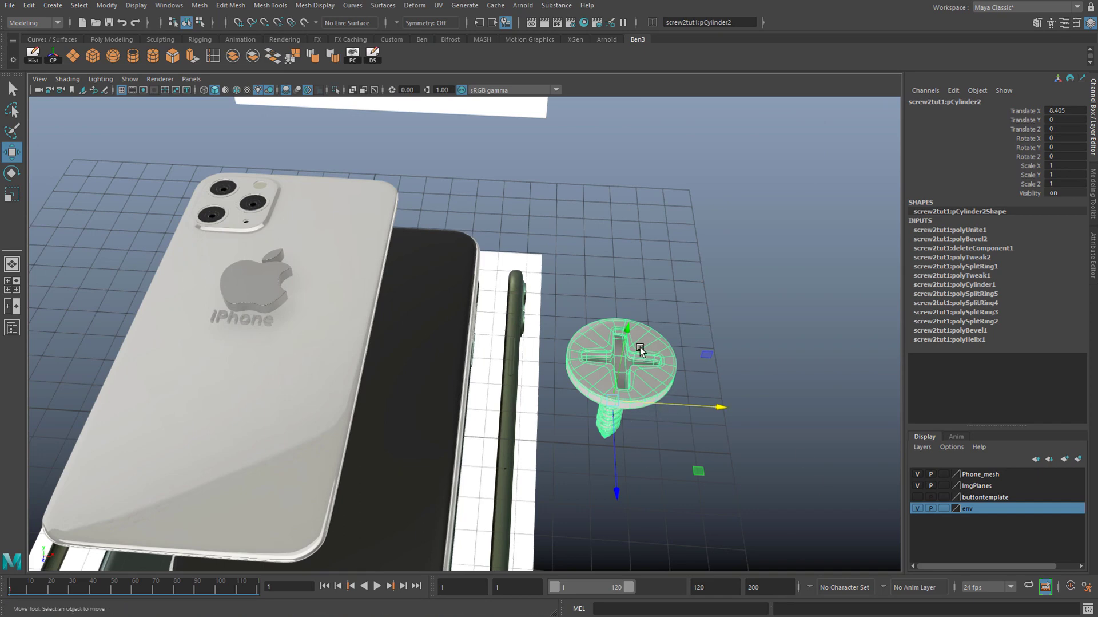
pyautogui.hotkey('ctrl', 'h')
pyautogui.click(406, 259)
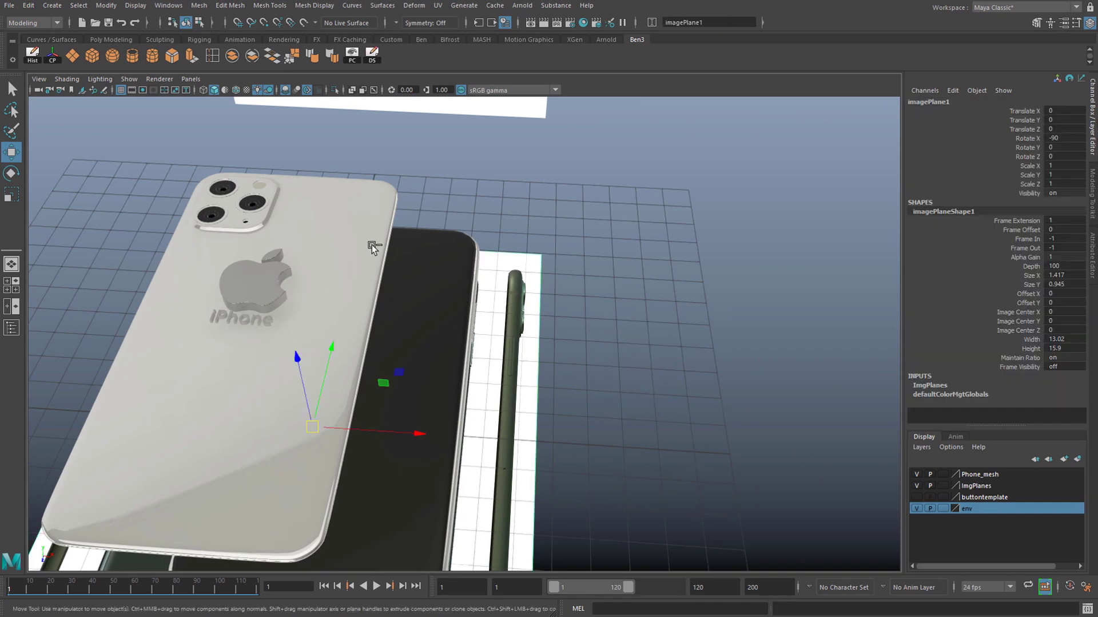
# Step: Save the phone scene and open the screw2tut.mb scene in its place
pyautogui.click(10, 6)
pyautogui.click(34, 35)
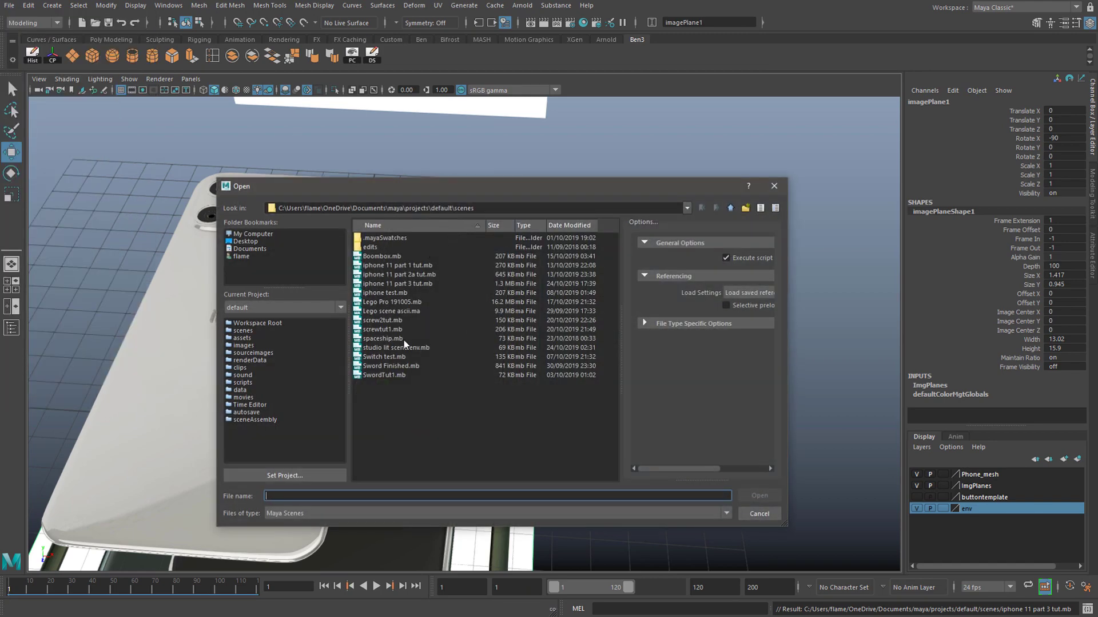
pyautogui.click(394, 320)
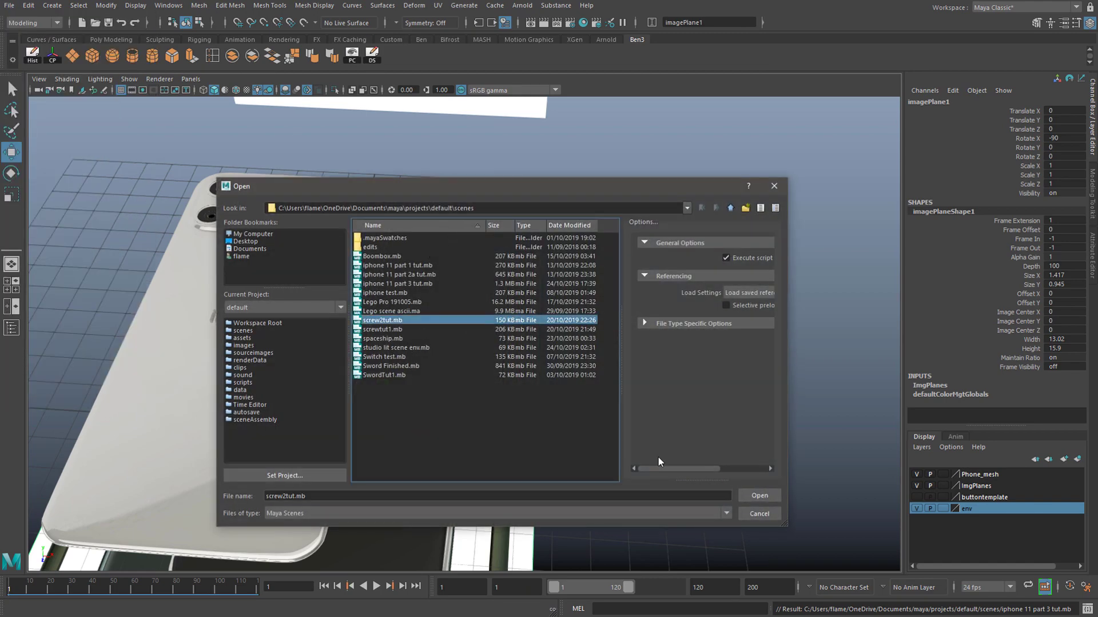
pyautogui.click(758, 495)
# Step: Select the whole screw model and copy it for use in the phone scene
pyautogui.scroll(5, 500, 340)
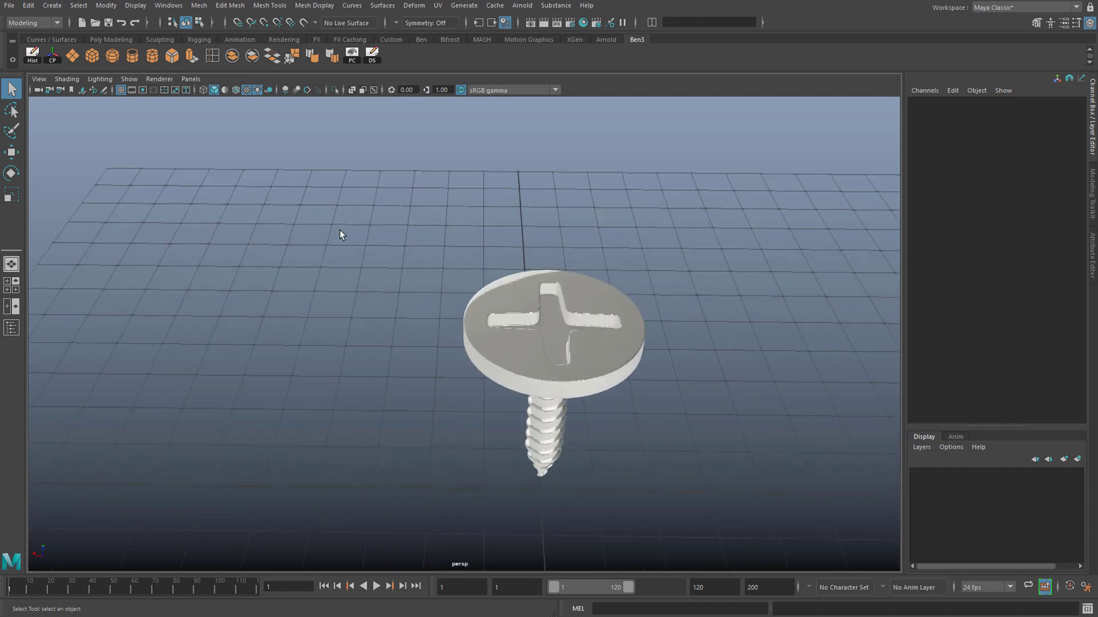
pyautogui.keyDown('alt'); pyautogui.moveTo(287, 259); pyautogui.dragTo(463, 262); pyautogui.keyUp('alt')
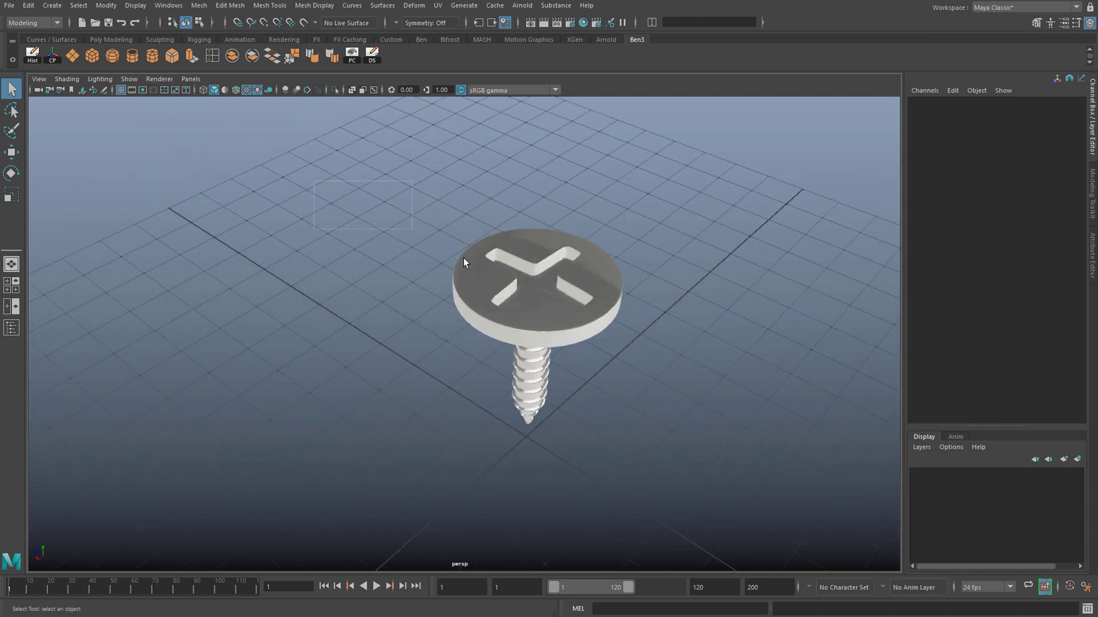
pyautogui.moveTo(683, 493); pyautogui.dragTo(683, 493)
pyautogui.keyDown('alt'); pyautogui.moveTo(635, 391); pyautogui.dragTo(582, 375); pyautogui.keyUp('alt')
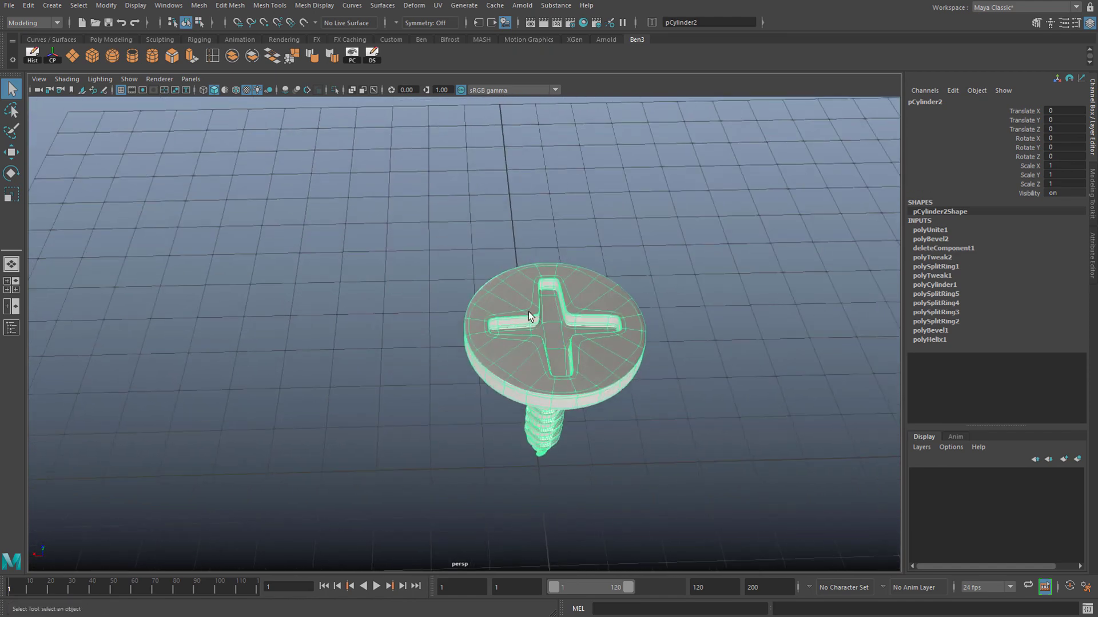
pyautogui.keyDown('alt'); pyautogui.moveTo(489, 269); pyautogui.dragTo(515, 260); pyautogui.keyUp('alt')
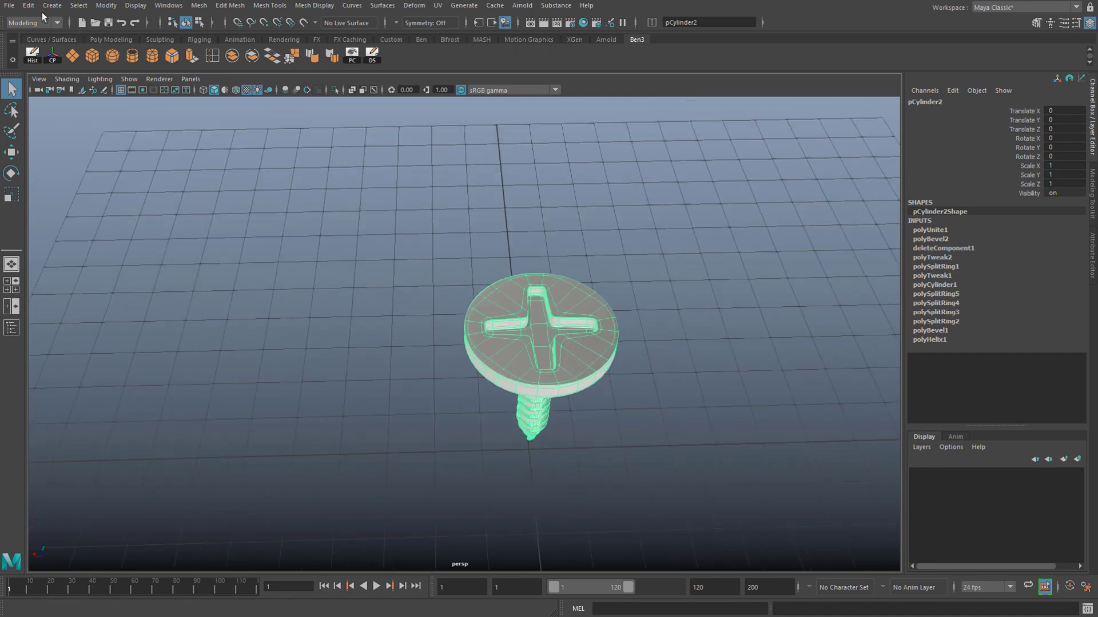
# Step: Reopen the recent scene iphone 11 part 3 tut.mb without saving changes to screw2tut.mb
pyautogui.click(12, 5)
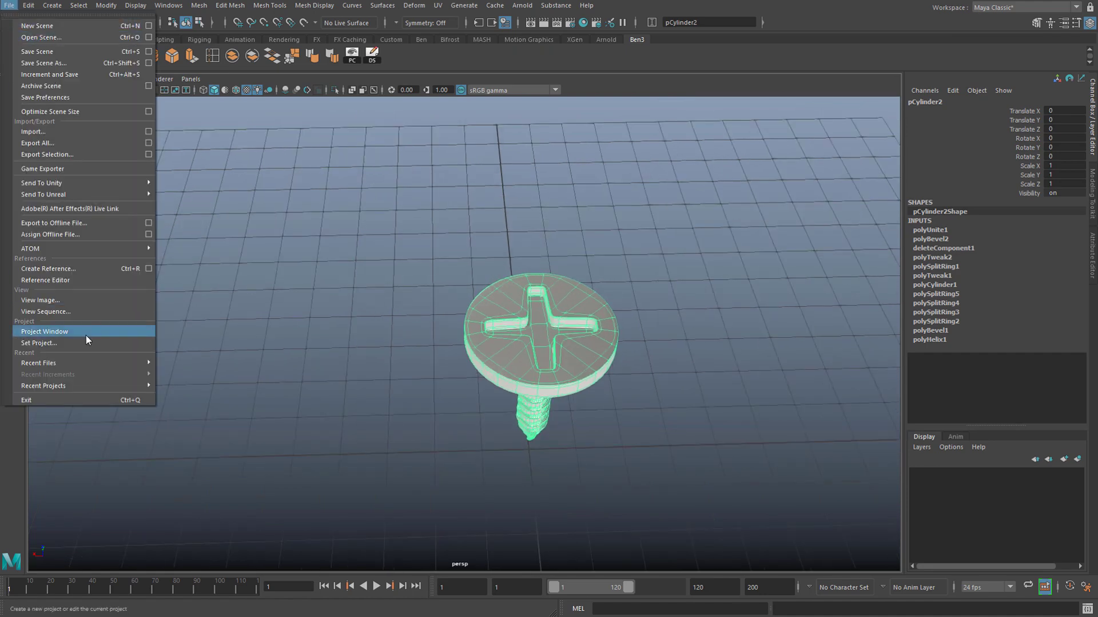
pyautogui.moveTo(110, 364)
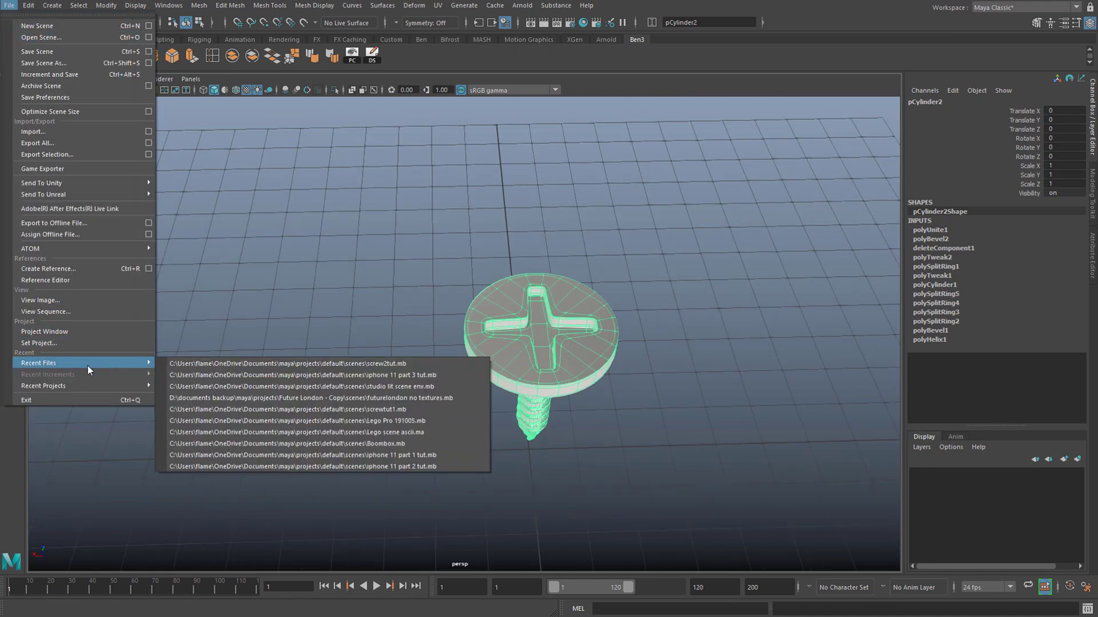
pyautogui.click(446, 363)
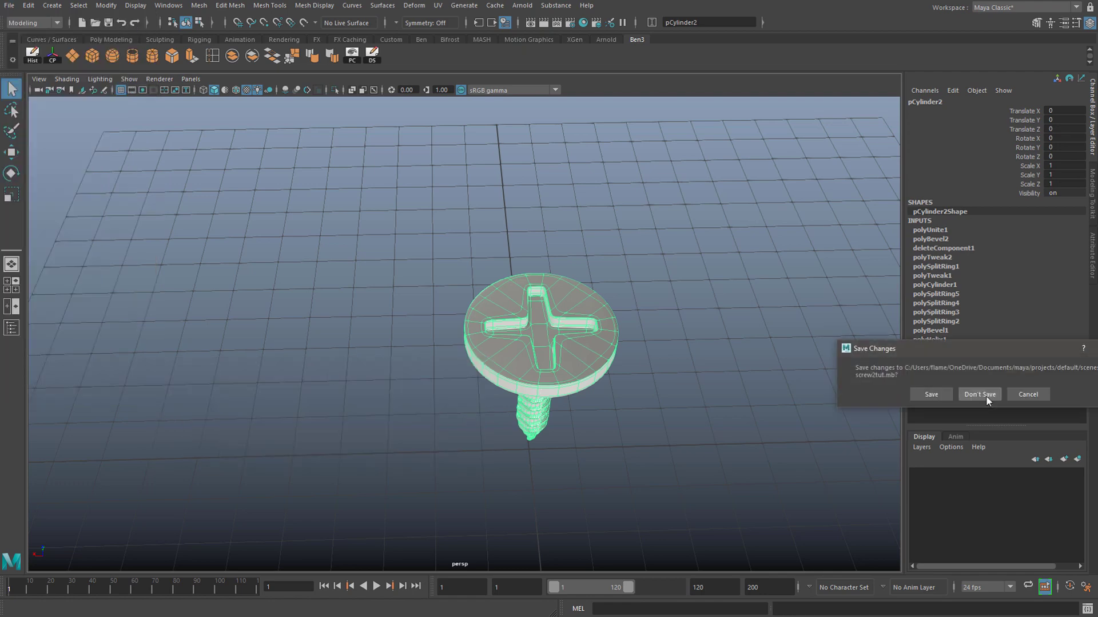
pyautogui.click(980, 394)
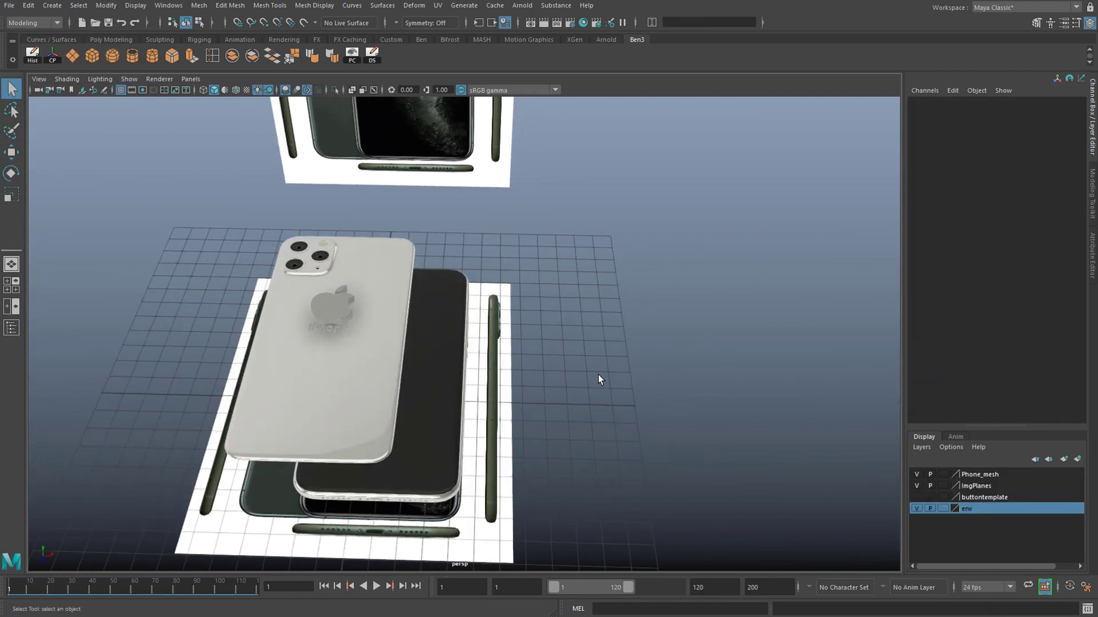
# Step: Paste the copied screw into the phone scene and bring it into close view
pyautogui.hotkey('ctrl', 'v')
pyautogui.scroll(-5, 489, 361)
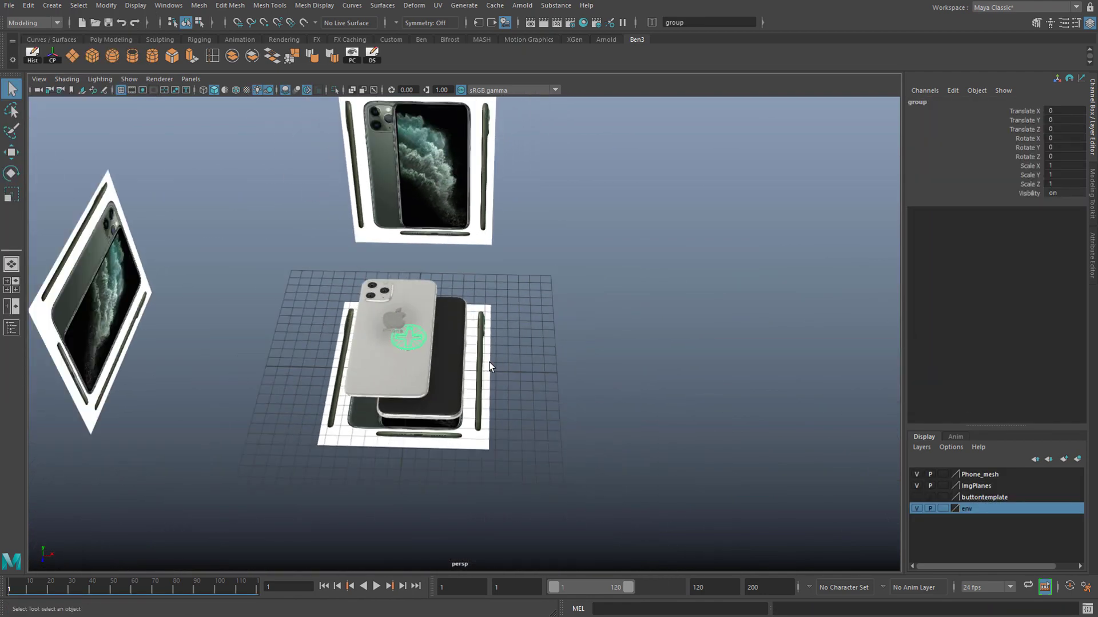
pyautogui.scroll(7, 489, 361)
pyautogui.keyDown('alt'); pyautogui.moveTo(333, 366); pyautogui.dragTo(465, 349); pyautogui.keyUp('alt')
pyautogui.scroll(2, 465, 349)
pyautogui.scroll(-6, 511, 342)
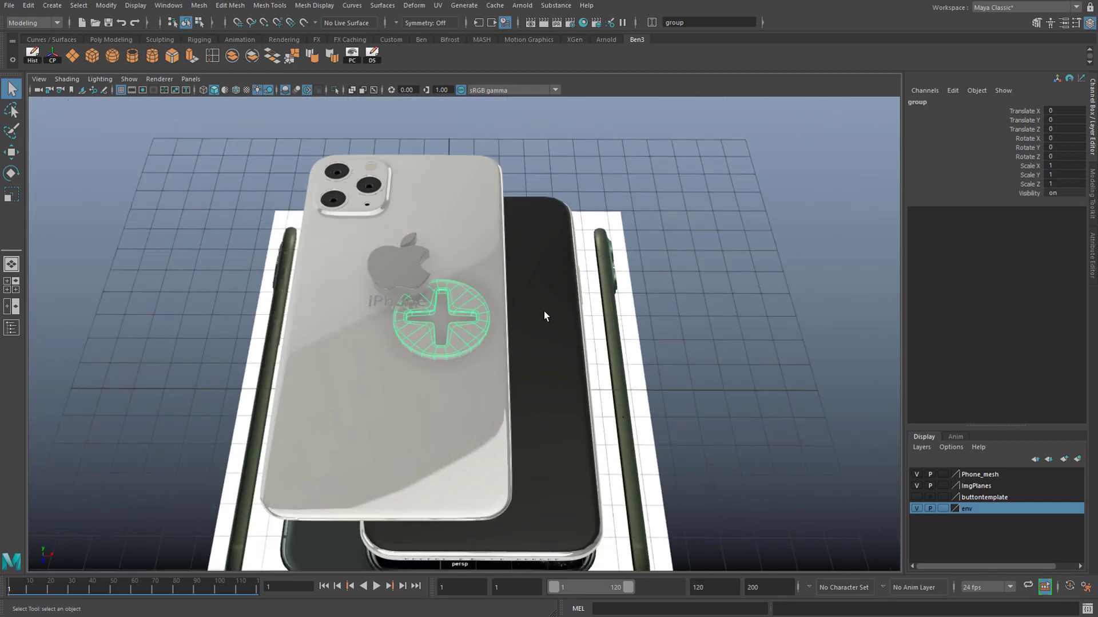
# Step: Try to move the pasted screw group about 4.2 units along X away from the phone
pyautogui.scroll(7, 541, 313)
pyautogui.scroll(-4, 534, 318)
pyautogui.press('w')
pyautogui.moveTo(520, 355); pyautogui.dragTo(710, 348)
pyautogui.keyDown('alt'); pyautogui.moveTo(710, 348); pyautogui.dragTo(542, 329, button='middle'); pyautogui.keyUp('alt')
pyautogui.hotkey('ctrl', 'z')
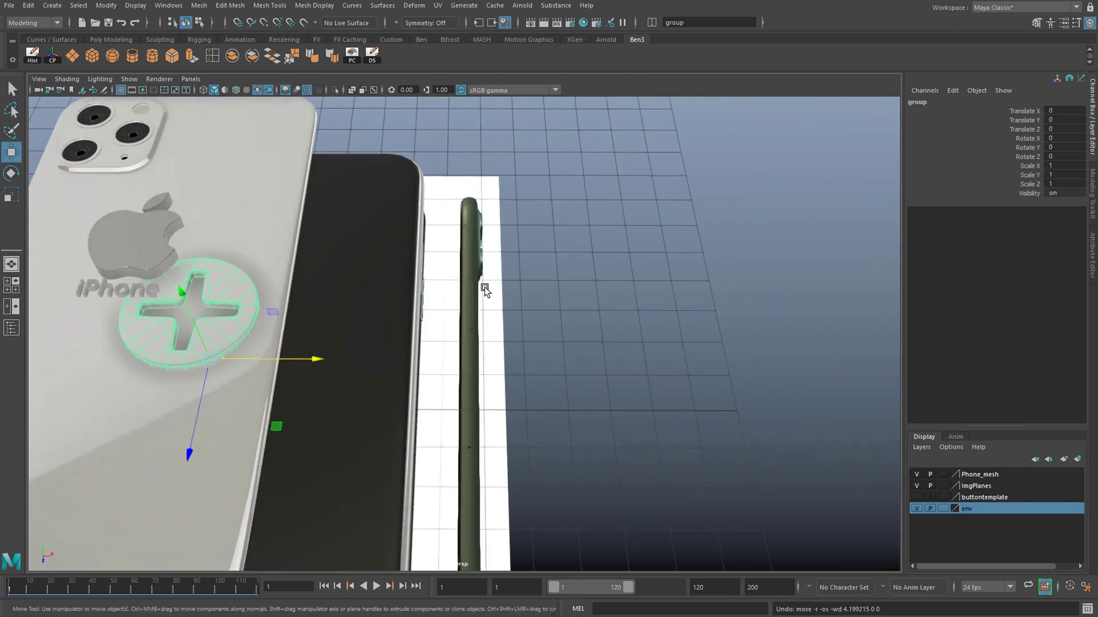
# Step: Enlarge the Hypershade material browser and select the objects that use the pasted__aiStandardSurface1 material
pyautogui.click(583, 23)
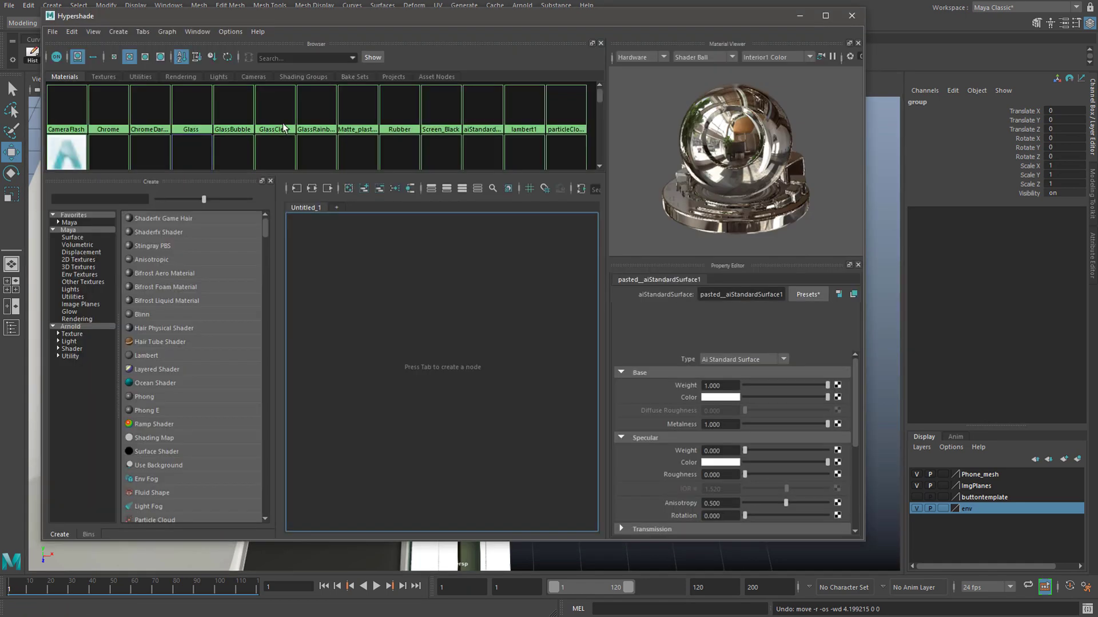
pyautogui.moveTo(297, 175); pyautogui.dragTo(298, 245)
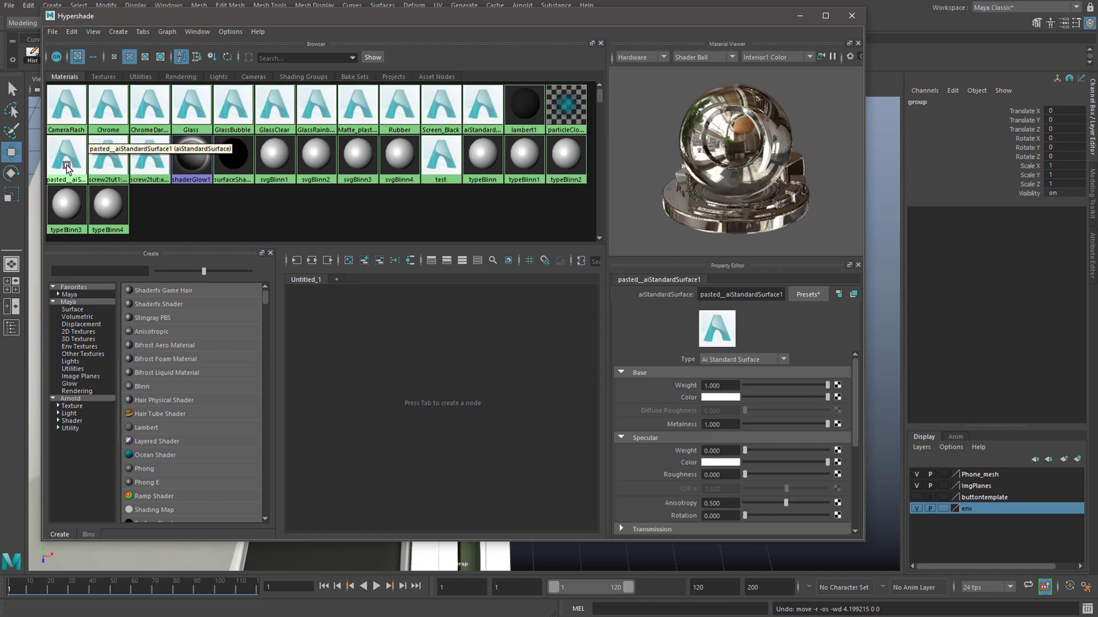
pyautogui.moveTo(742, 22); pyautogui.dragTo(1072, 165)
pyautogui.rightClick(401, 308)
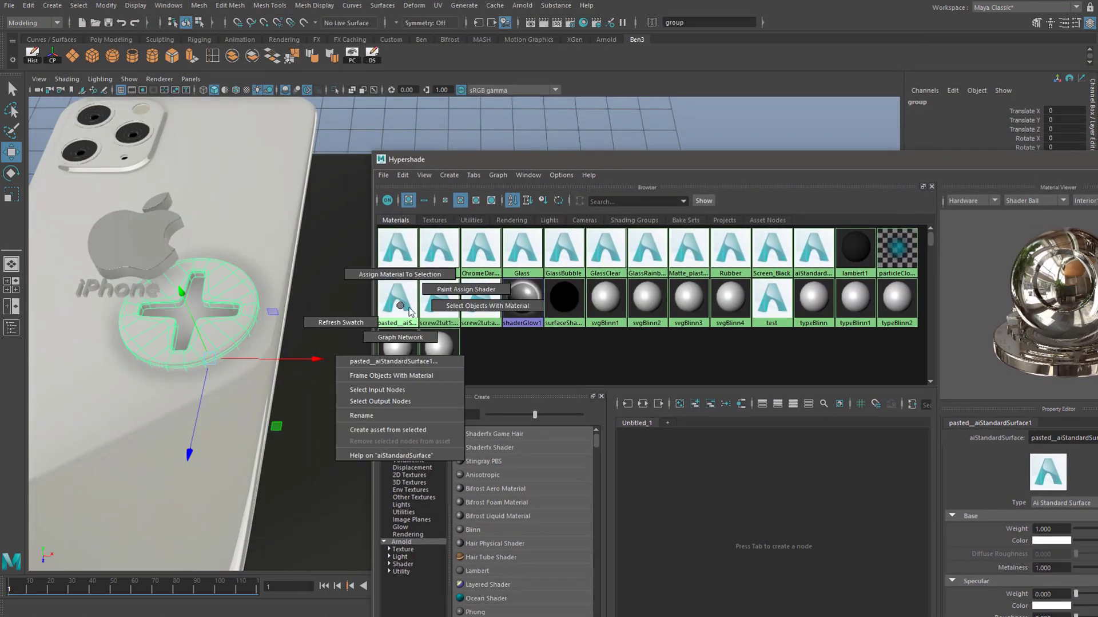
pyautogui.click(449, 306)
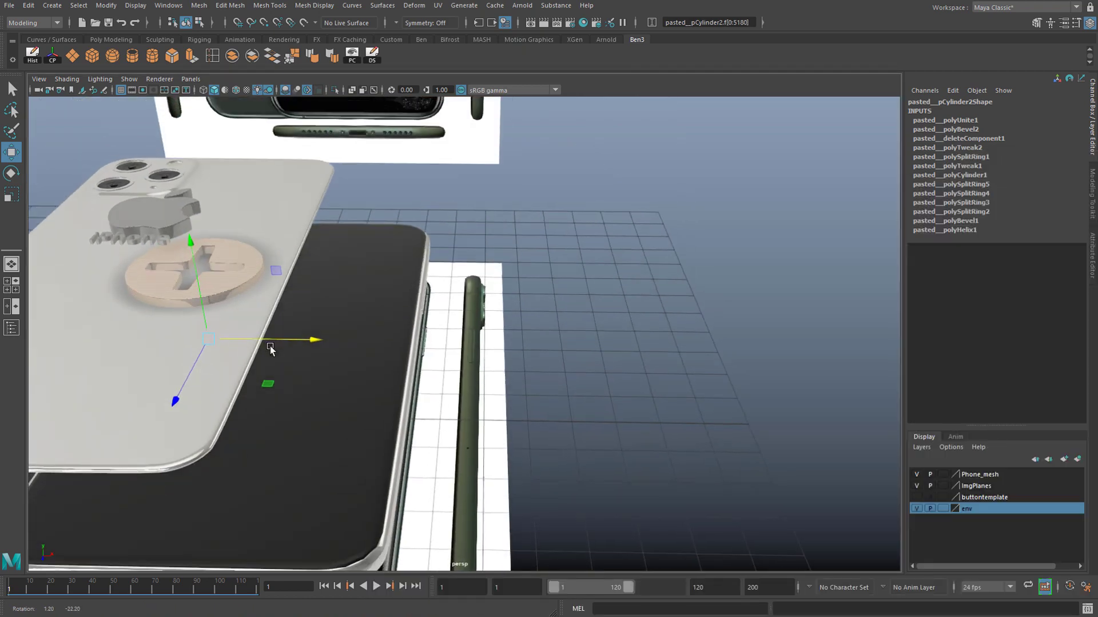
# Step: Select the phone's back shell and inspect how the pasted screw sits in it from a low side angle
pyautogui.click(270, 346)
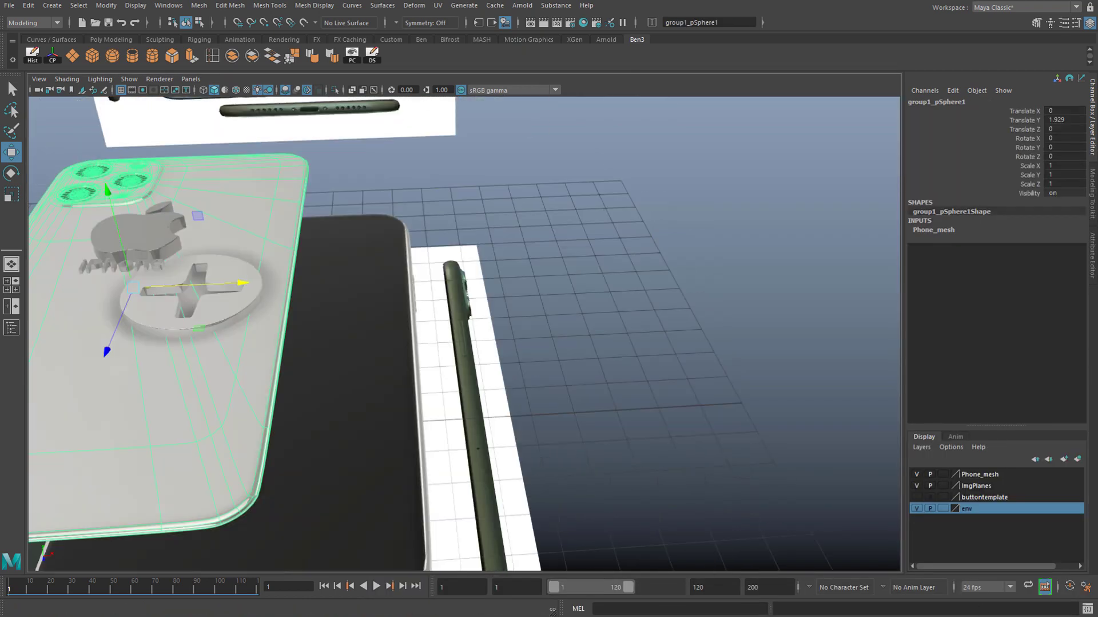
pyautogui.scroll(3, 555, 392)
pyautogui.keyDown('alt'); pyautogui.moveTo(486, 393); pyautogui.dragTo(451, 335); pyautogui.keyUp('alt')
pyautogui.keyDown('alt'); pyautogui.moveTo(326, 321); pyautogui.dragTo(425, 324, button='middle'); pyautogui.keyUp('alt')
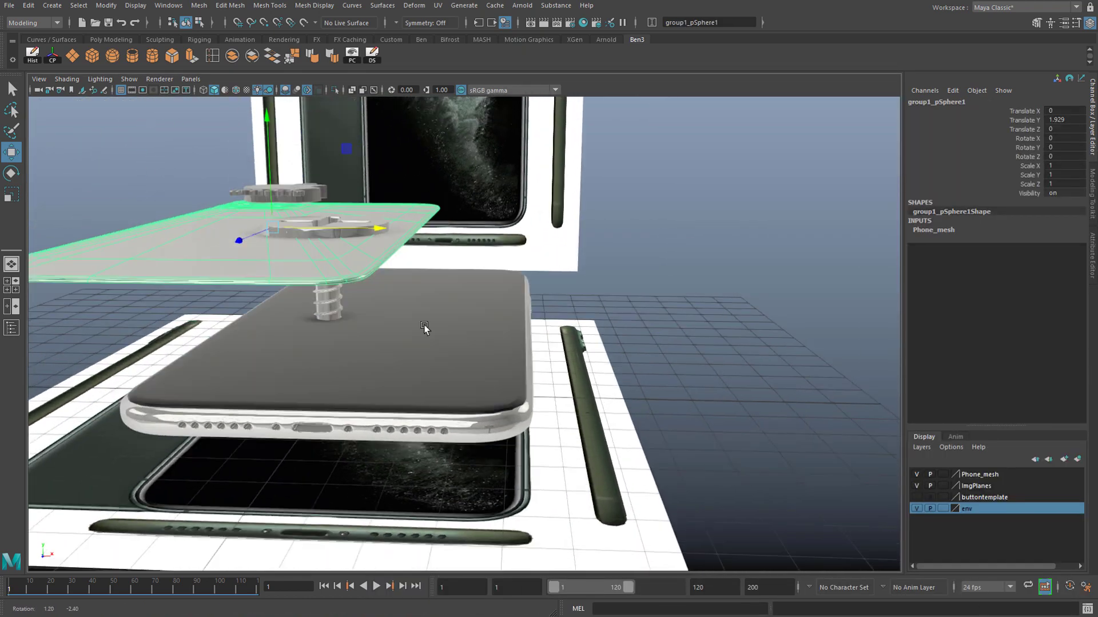
# Step: Move the pasted screw group to an X translation of about 4.96, clear of the phone, and select the screw mesh
pyautogui.keyDown('alt'); pyautogui.moveTo(424, 324); pyautogui.dragTo(385, 318); pyautogui.keyUp('alt')
pyautogui.click(335, 275)
pyautogui.keyDown('alt'); pyautogui.moveTo(399, 274); pyautogui.dragTo(706, 318); pyautogui.keyUp('alt')
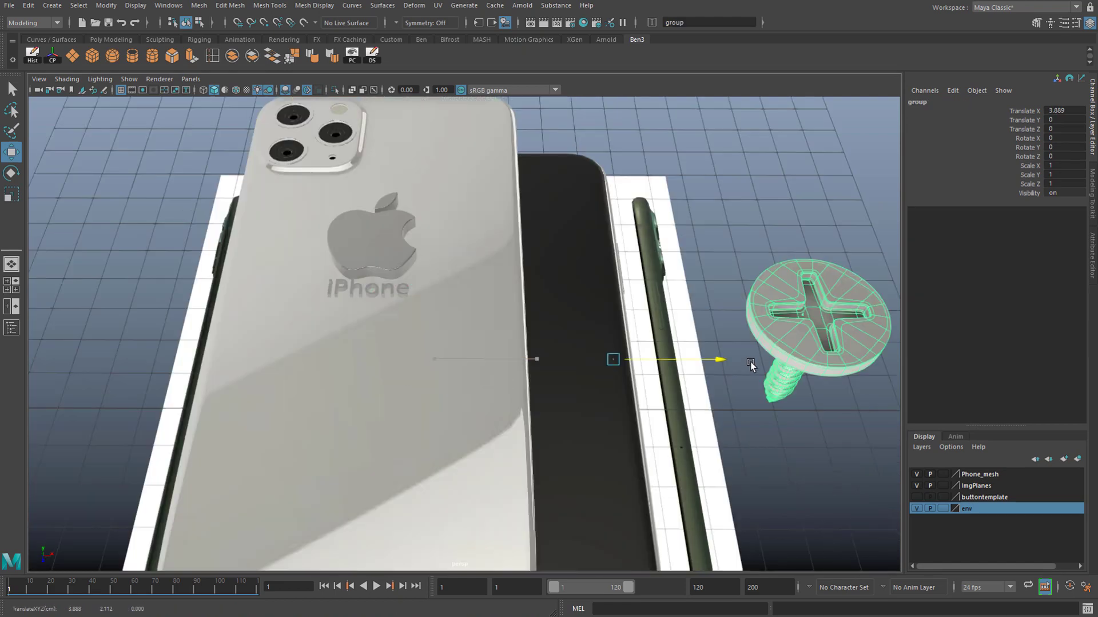
pyautogui.moveTo(751, 362); pyautogui.dragTo(716, 362)
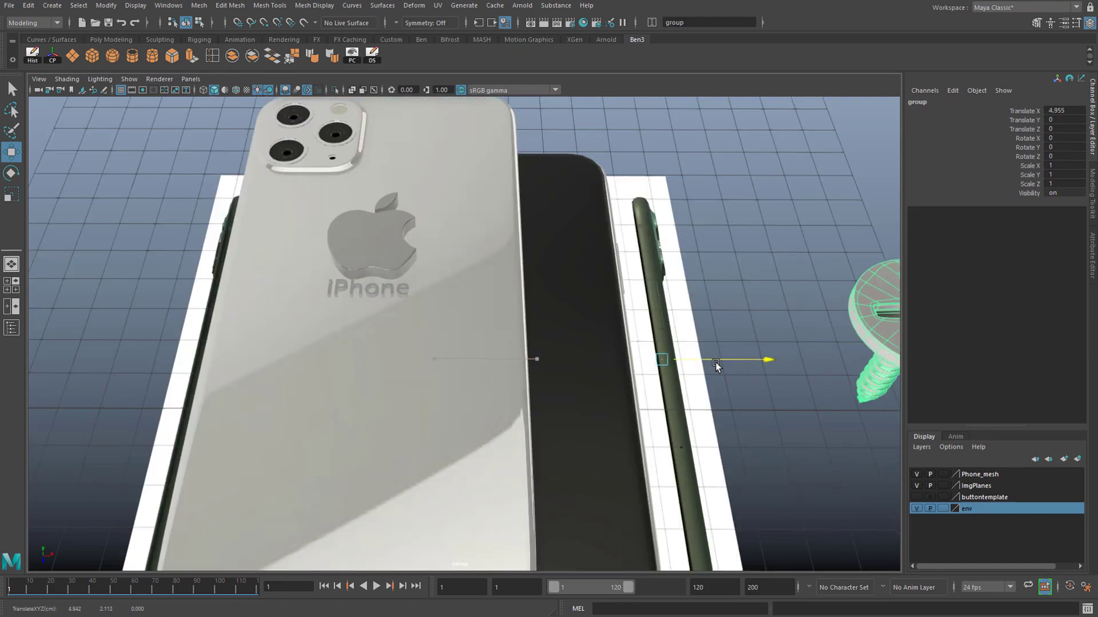
pyautogui.keyDown('alt'); pyautogui.moveTo(716, 362); pyautogui.dragTo(503, 348, button='middle'); pyautogui.keyUp('alt')
pyautogui.click(761, 339)
pyautogui.keyDown('alt'); pyautogui.moveTo(541, 301); pyautogui.dragTo(787, 339); pyautogui.keyUp('alt')
pyautogui.click(701, 291)
pyautogui.keyDown('alt'); pyautogui.moveTo(787, 338); pyautogui.dragTo(607, 355, button='middle'); pyautogui.keyUp('alt')
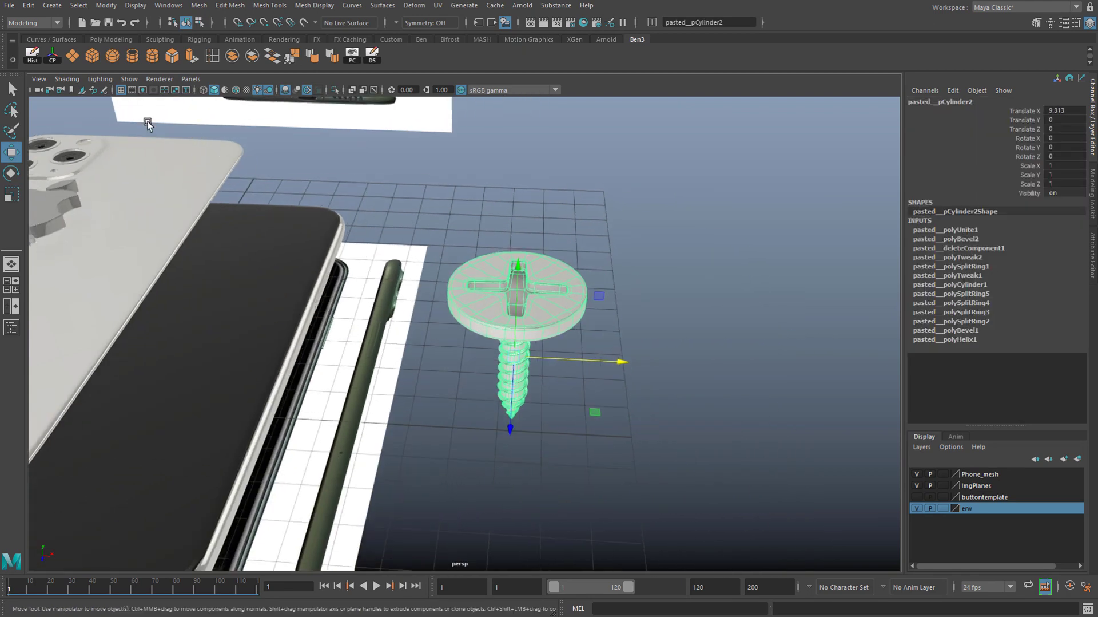
# Step: Delete the screw's construction history and freeze its transformations, shifting it about 0.39 units along X
pyautogui.click(32, 55)
pyautogui.click(107, 5)
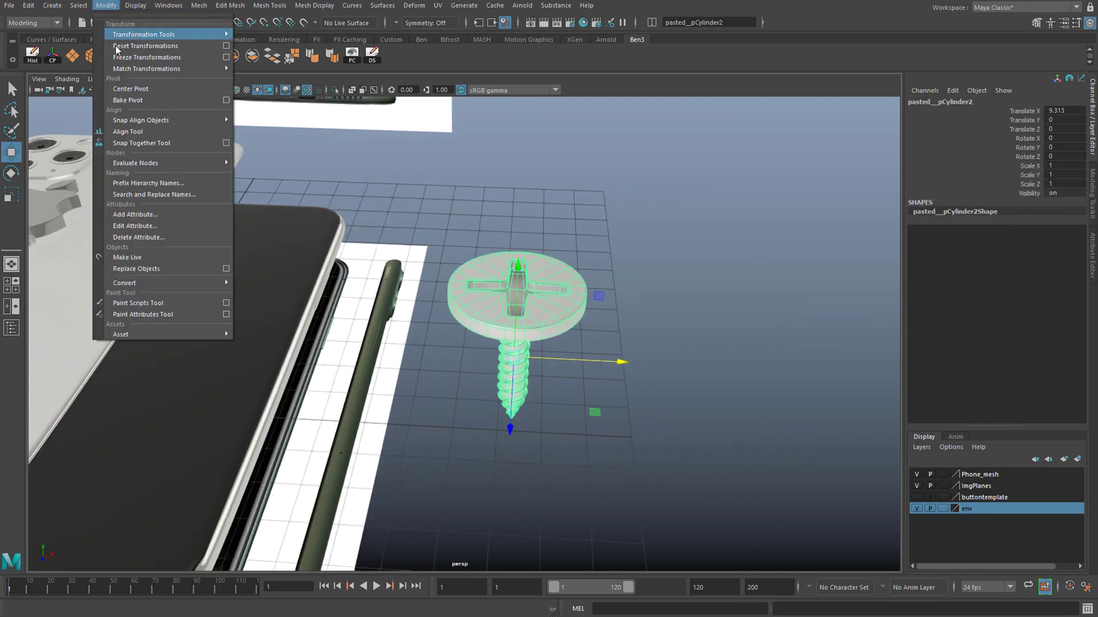
pyautogui.click(131, 57)
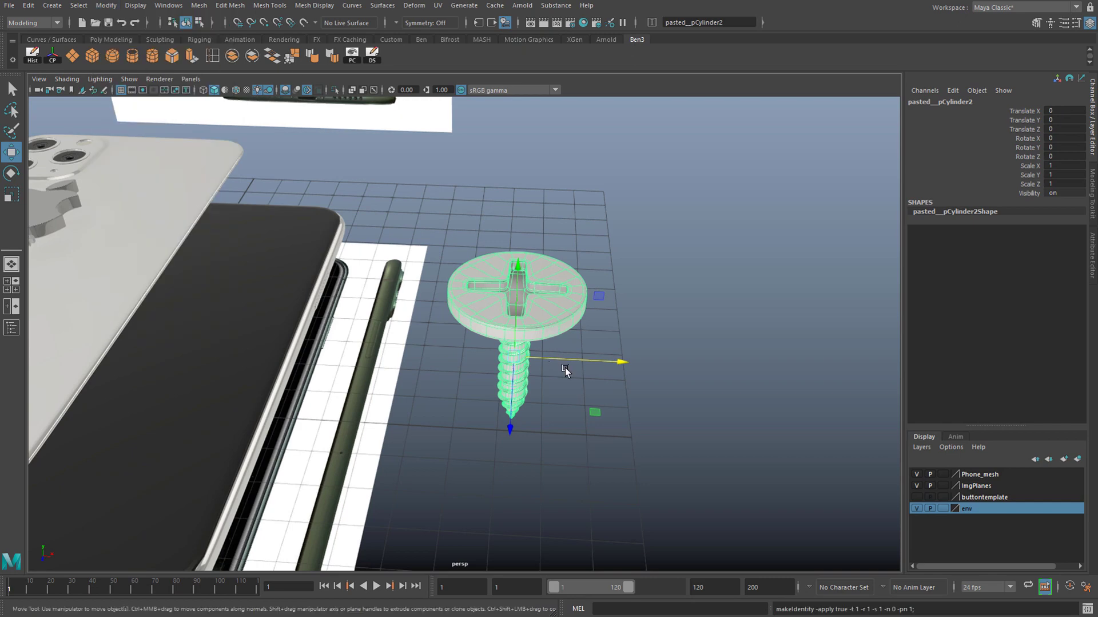
pyautogui.moveTo(565, 370); pyautogui.dragTo(593, 351)
# Step: Draw a small polygon box beside the screw and combine it with the screw mesh
pyautogui.click(90, 60)
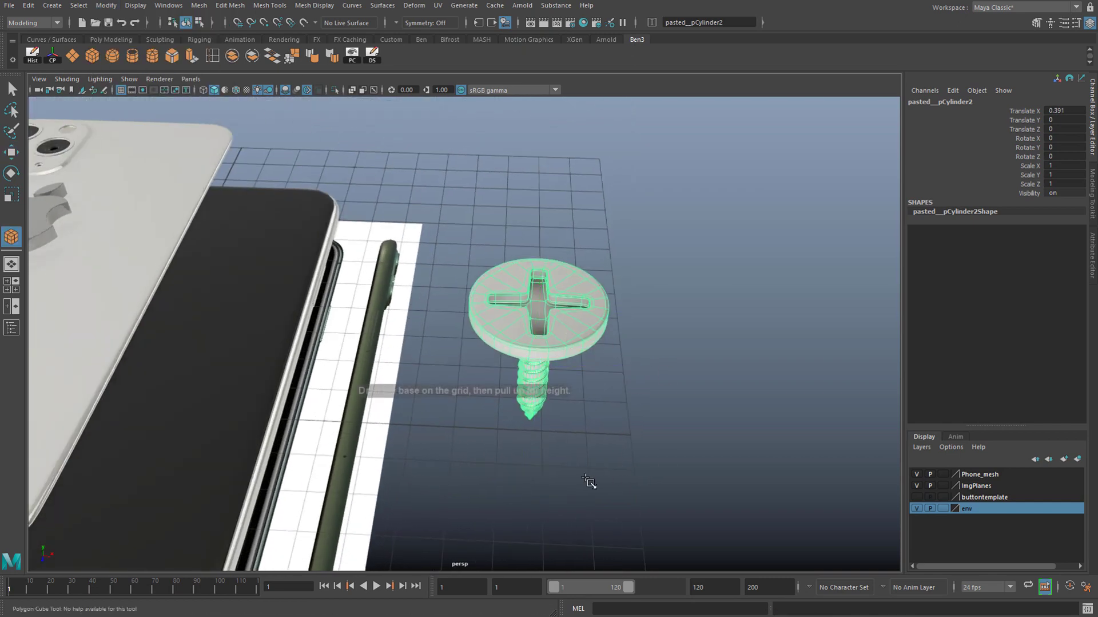
pyautogui.press('w')
pyautogui.moveTo(523, 254); pyautogui.dragTo(662, 526)
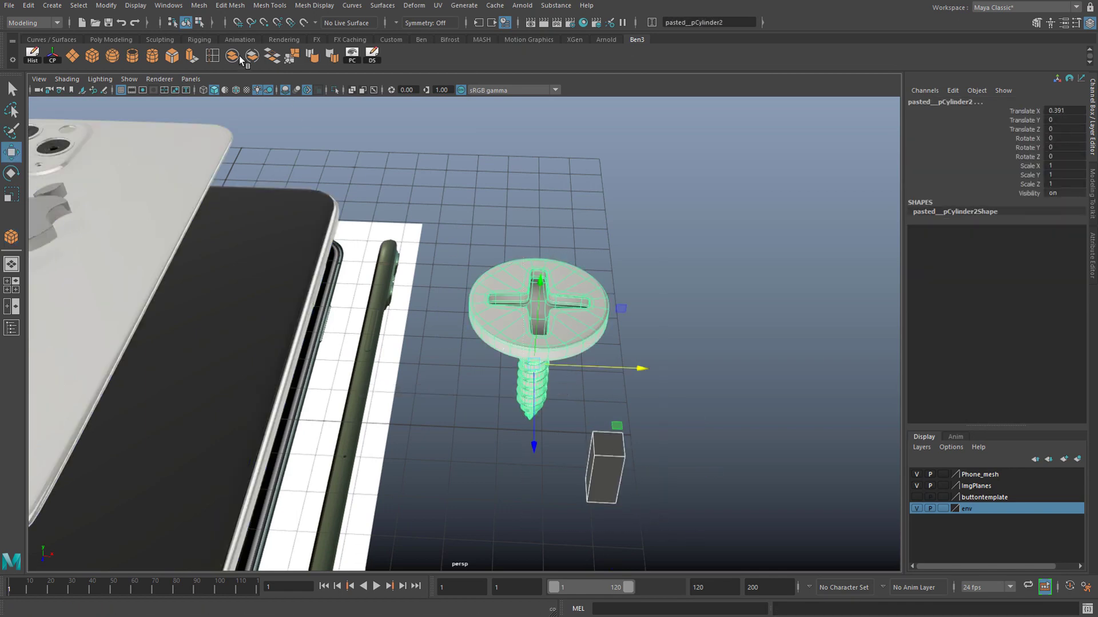
pyautogui.click(232, 55)
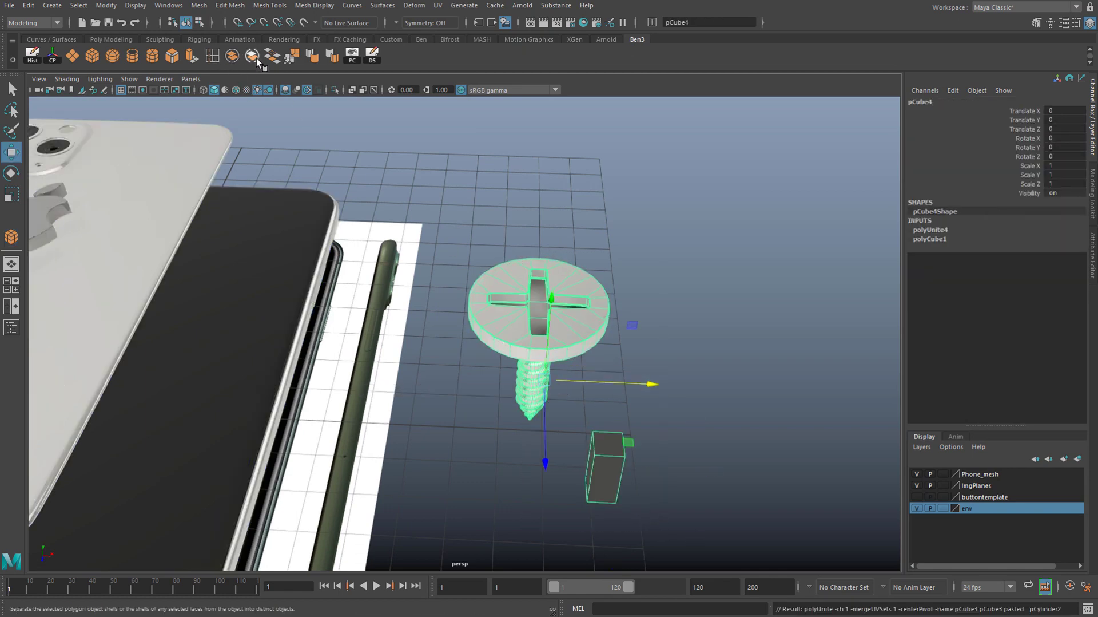
# Step: Separate the combined mesh into its parts and remove the small box
pyautogui.click(255, 59)
pyautogui.click(570, 430)
pyautogui.click(560, 382)
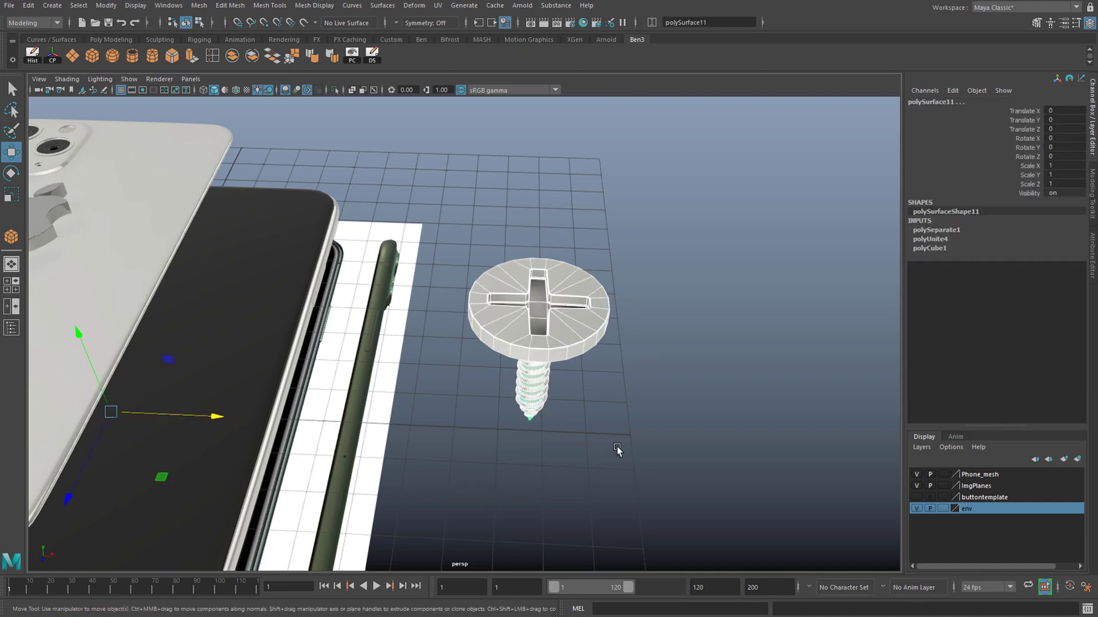
# Step: Combine the separated screw parts into one mesh and shift it to a Translate X of about -0.43
pyautogui.click(232, 56)
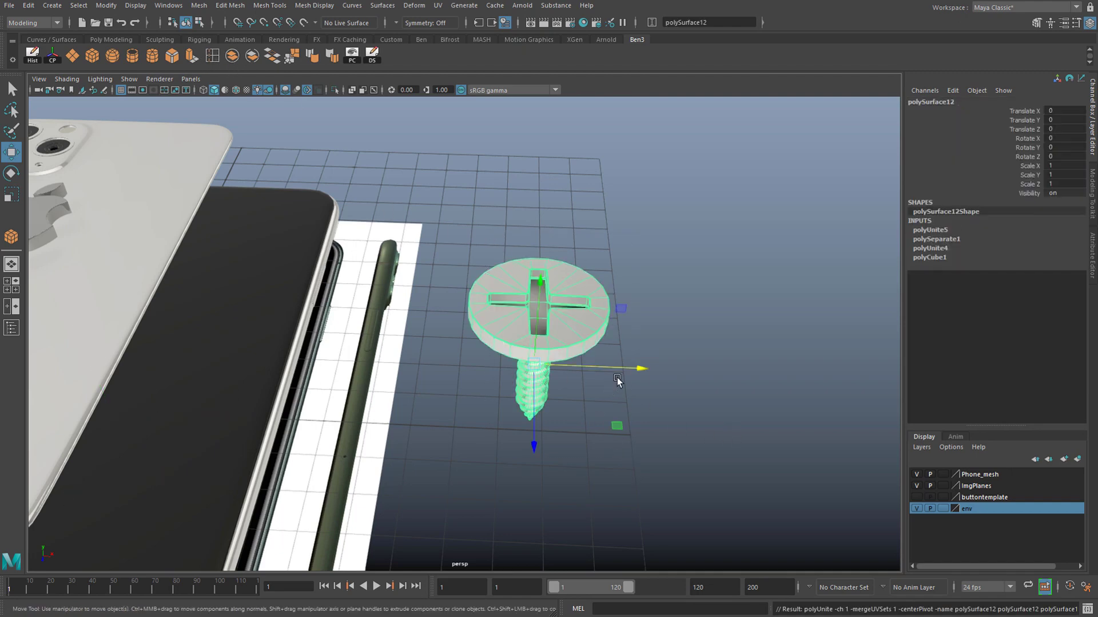
pyautogui.moveTo(617, 376); pyautogui.dragTo(666, 329)
pyautogui.keyDown('alt'); pyautogui.moveTo(568, 345); pyautogui.dragTo(535, 400); pyautogui.keyUp('alt')
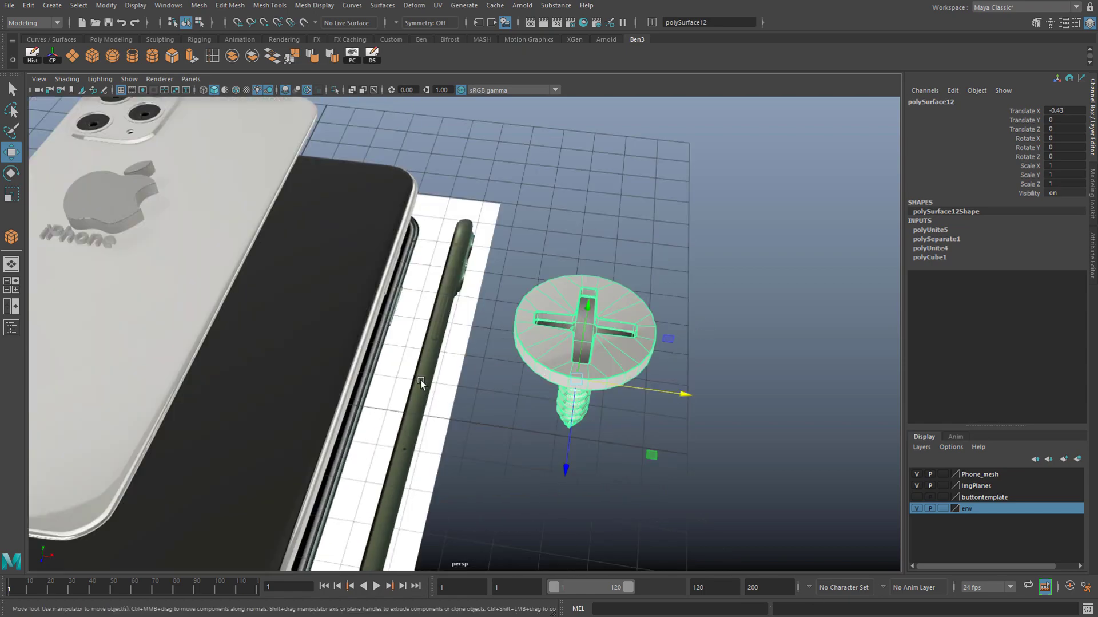
# Step: Lower the Apple logo on the phone's back shell to a Translate Y of -1.484
pyautogui.keyDown('alt'); pyautogui.moveTo(421, 382); pyautogui.dragTo(401, 230); pyautogui.keyUp('alt')
pyautogui.click(398, 232)
pyautogui.click(379, 275)
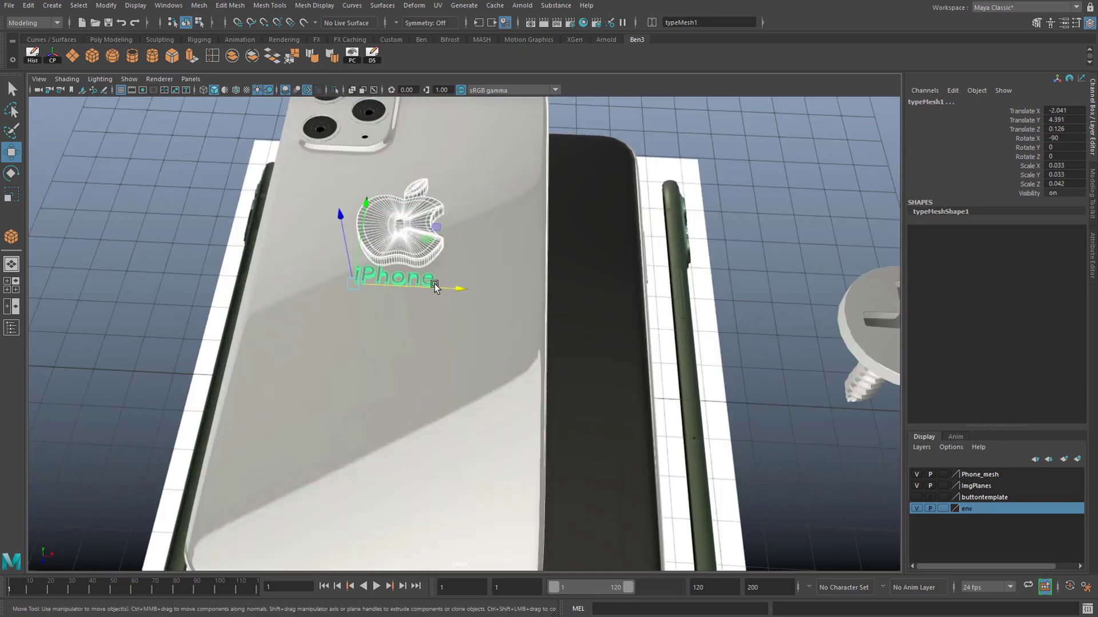
pyautogui.click(393, 222)
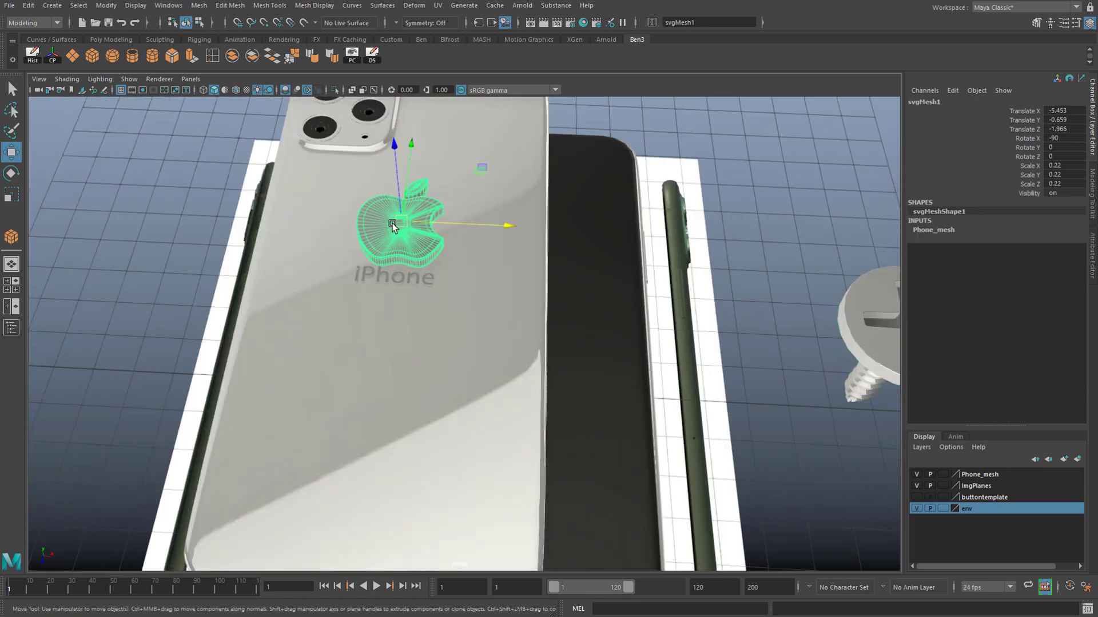
pyautogui.click(379, 271)
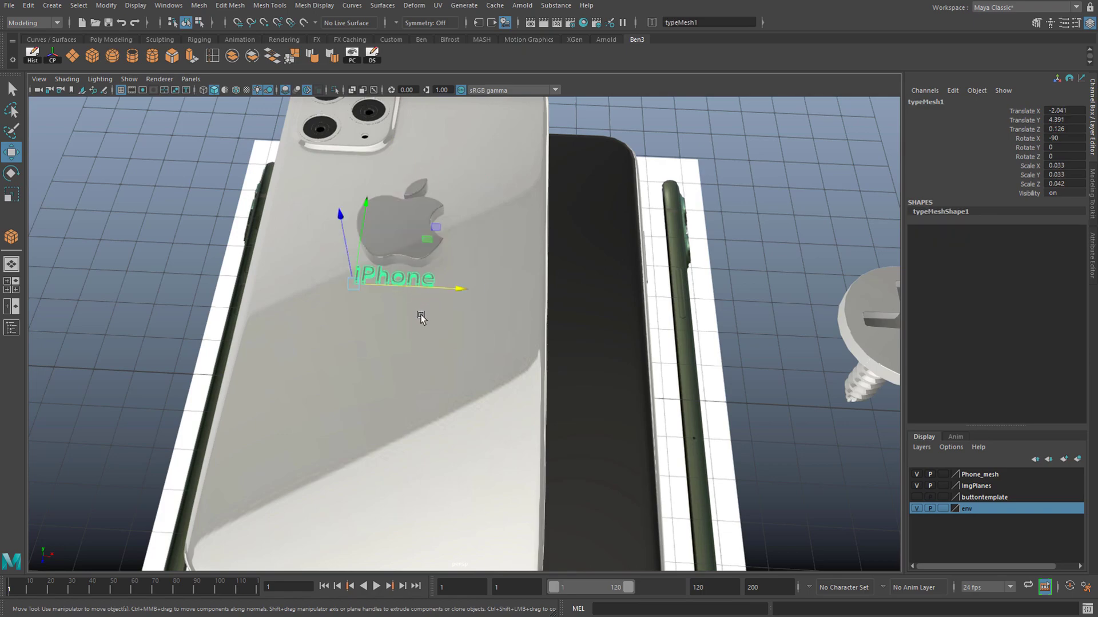
pyautogui.keyDown('alt'); pyautogui.moveTo(421, 315); pyautogui.dragTo(549, 416); pyautogui.keyUp('alt')
pyautogui.click(418, 335)
pyautogui.scroll(-1, 518, 322)
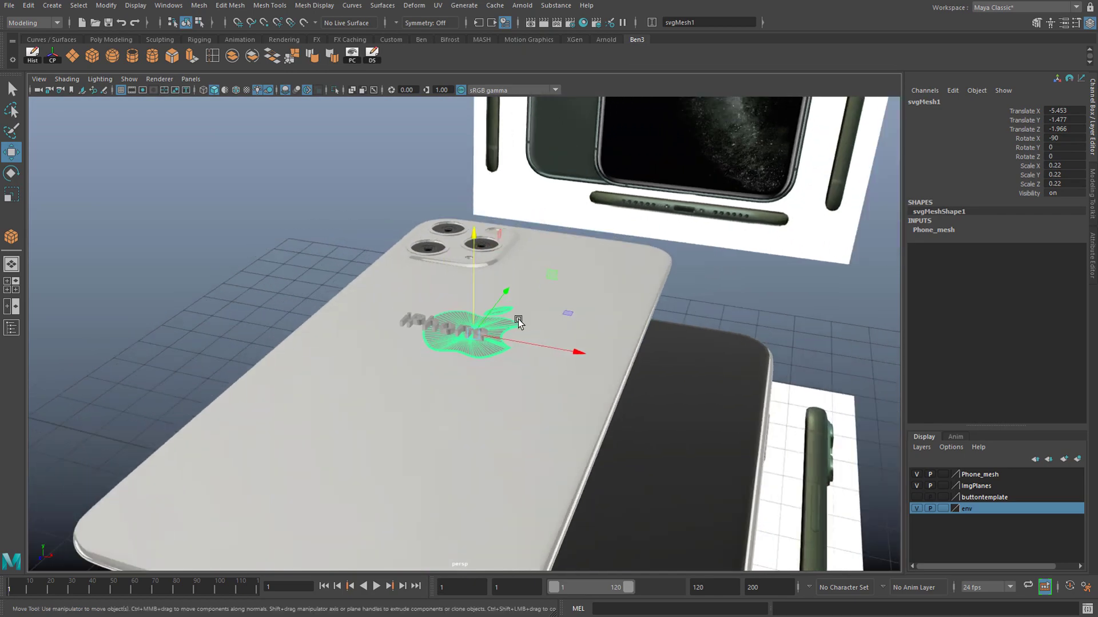
pyautogui.scroll(7, 520, 322)
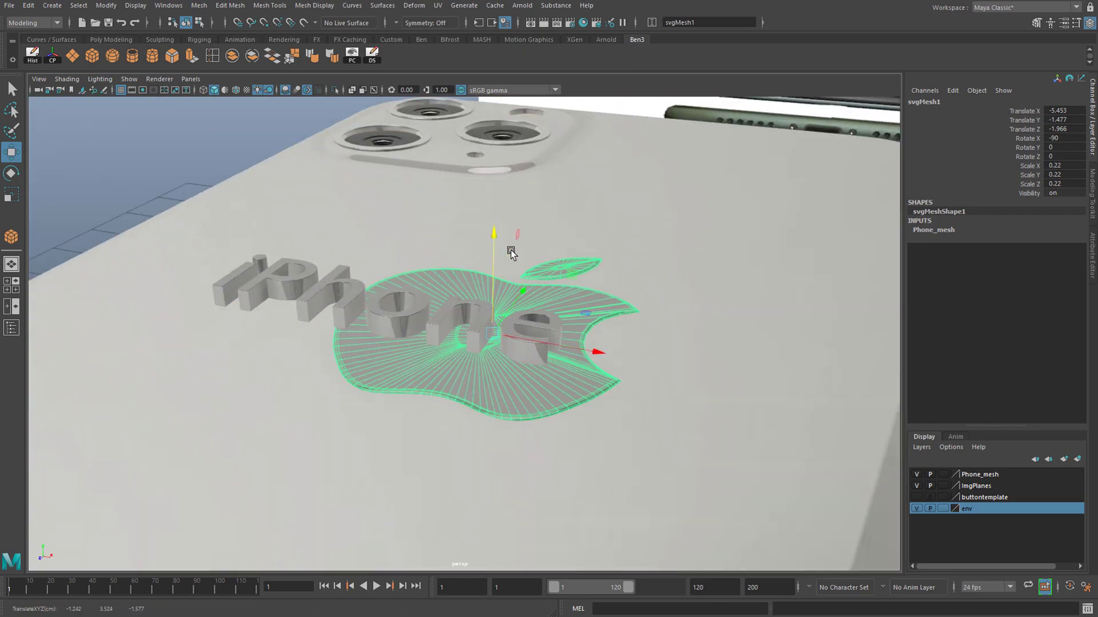
pyautogui.keyDown('alt'); pyautogui.moveTo(510, 249); pyautogui.dragTo(470, 229); pyautogui.keyUp('alt')
pyautogui.press('f')
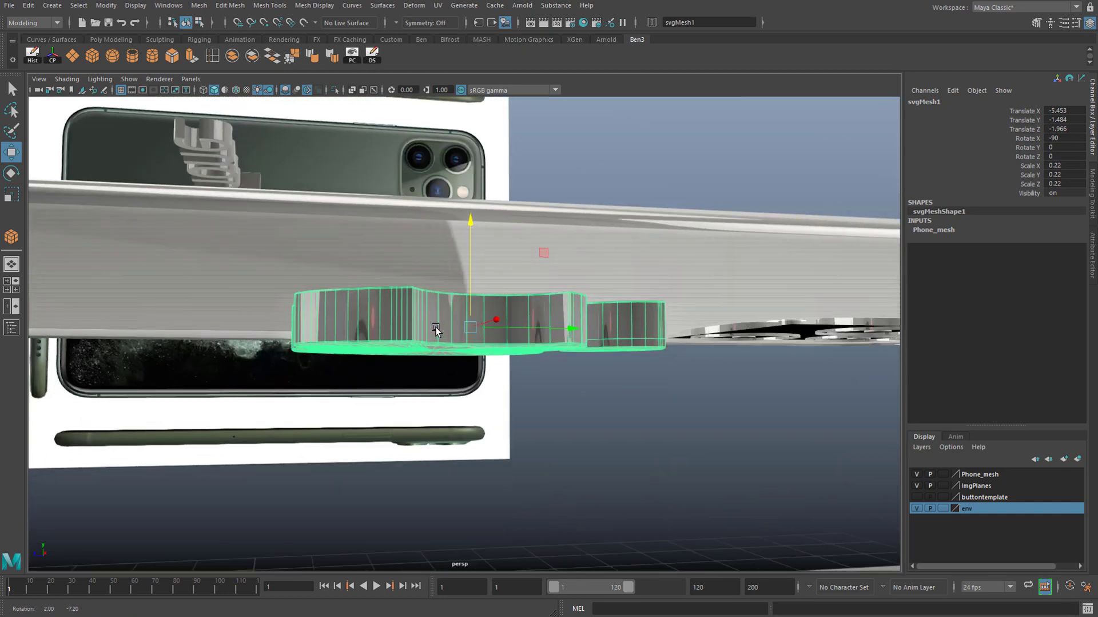
# Step: In the front view, select the Apple logo's lower vertices and raise them to make the logo thinner
pyautogui.press('space')
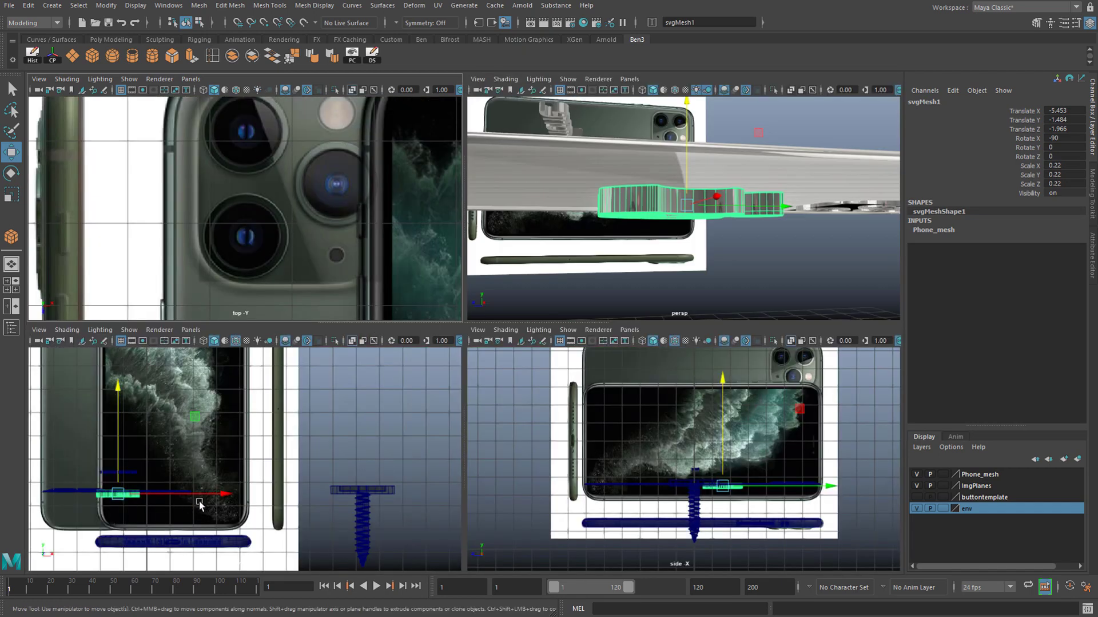
pyautogui.press('f')
pyautogui.press('space')
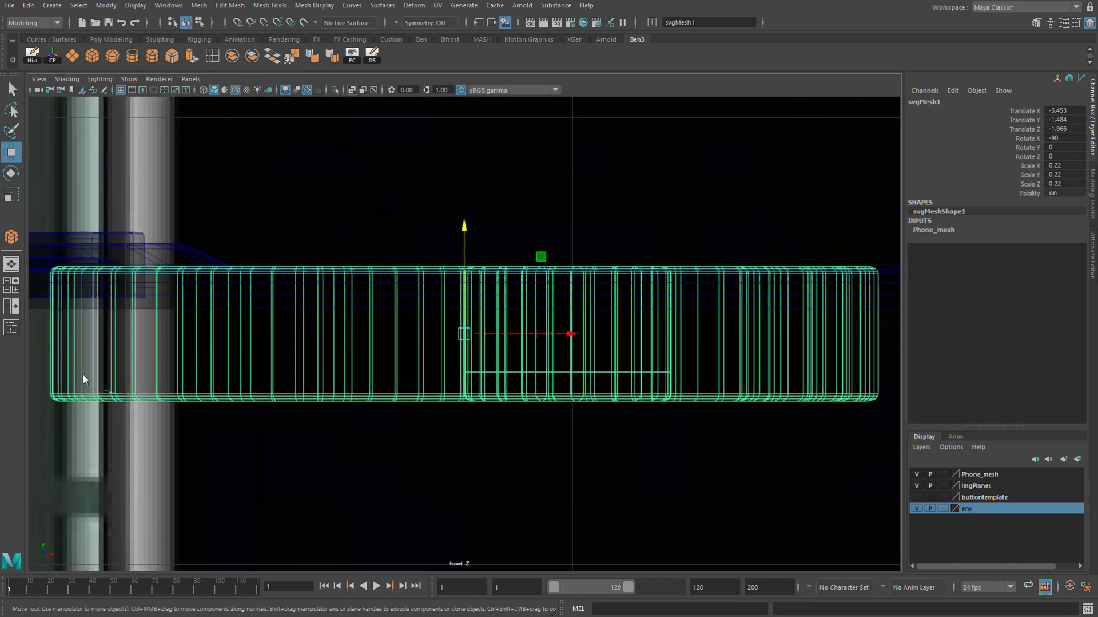
pyautogui.moveTo(83, 379); pyautogui.dragTo(68, 372, button='right')
pyautogui.scroll(-10, 191, 392)
pyautogui.scroll(3, 354, 376)
pyautogui.moveTo(247, 400); pyautogui.dragTo(621, 341)
pyautogui.scroll(5, 520, 338)
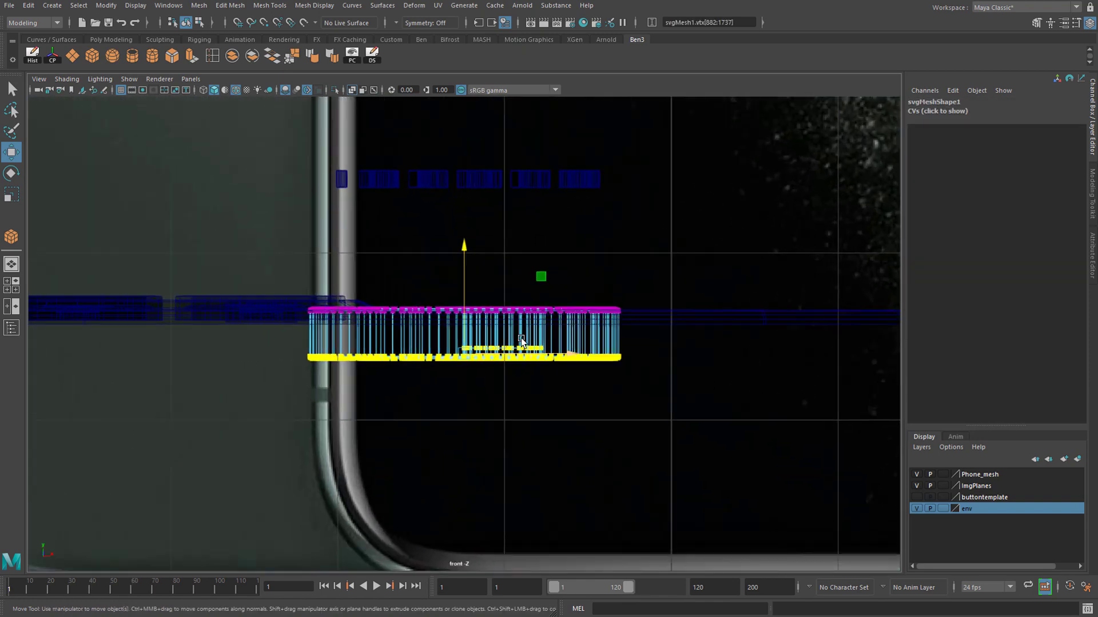
pyautogui.moveTo(462, 256); pyautogui.dragTo(472, 220)
pyautogui.press('space')
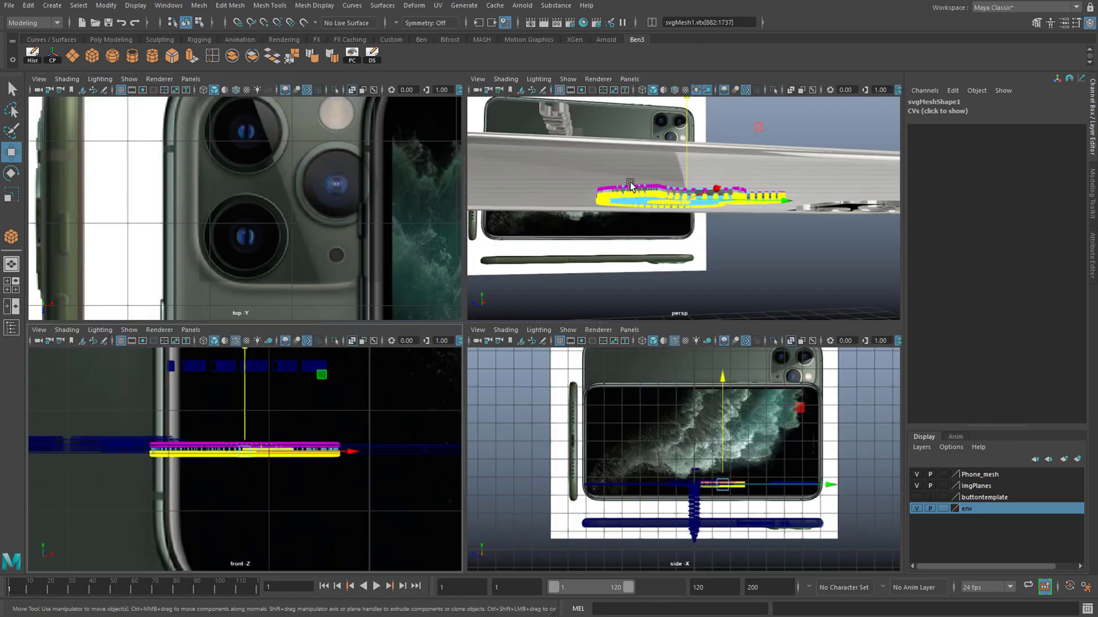
# Step: Examine the thinned logo's underside up close in the perspective view and switch the logo to face selection
pyautogui.press('space')
pyautogui.press('F8')
pyautogui.click(572, 382)
pyautogui.keyDown('alt'); pyautogui.moveTo(572, 383); pyautogui.dragTo(411, 353); pyautogui.keyUp('alt')
pyautogui.click(452, 334)
pyautogui.keyDown('alt'); pyautogui.moveTo(451, 355); pyautogui.dragTo(344, 301, button='middle'); pyautogui.keyUp('alt')
pyautogui.moveTo(344, 300); pyautogui.dragTo(367, 283, button='right')
pyautogui.keyDown('alt'); pyautogui.moveTo(367, 282); pyautogui.dragTo(274, 321); pyautogui.keyUp('alt')
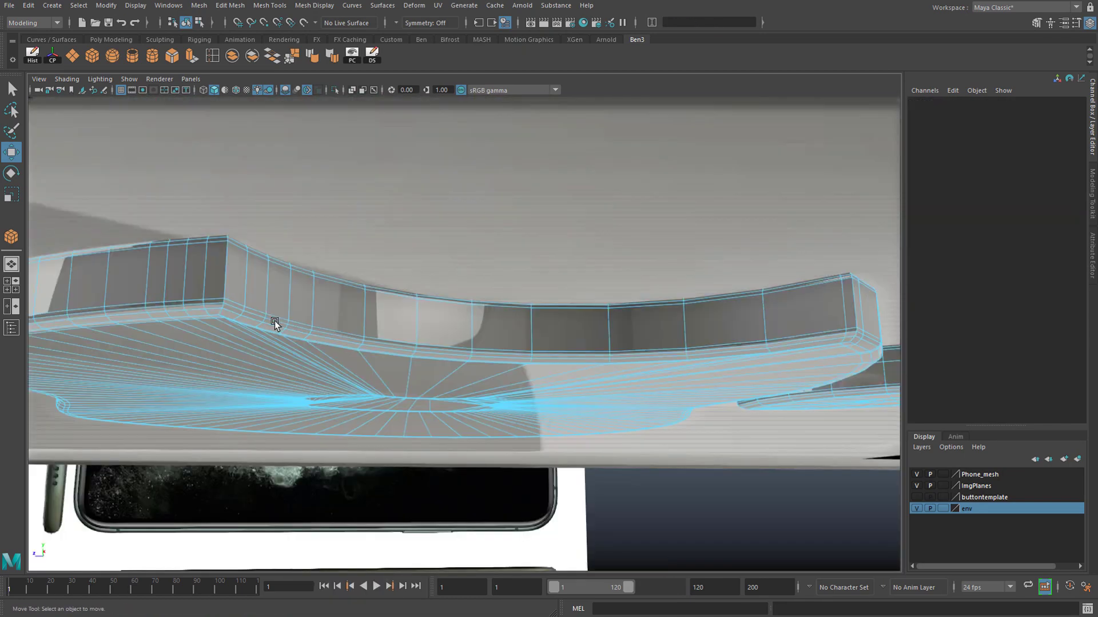
# Step: Delete the loop of narrow bevel faces around the lower edge of the Apple logo's body
pyautogui.click(307, 329)
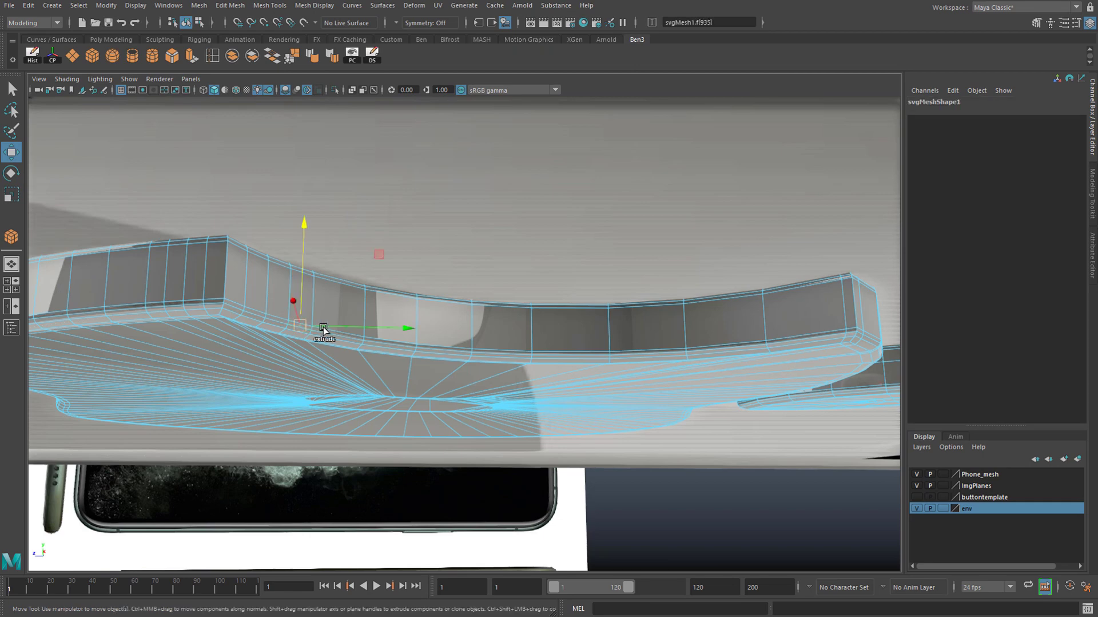
pyautogui.click(335, 334)
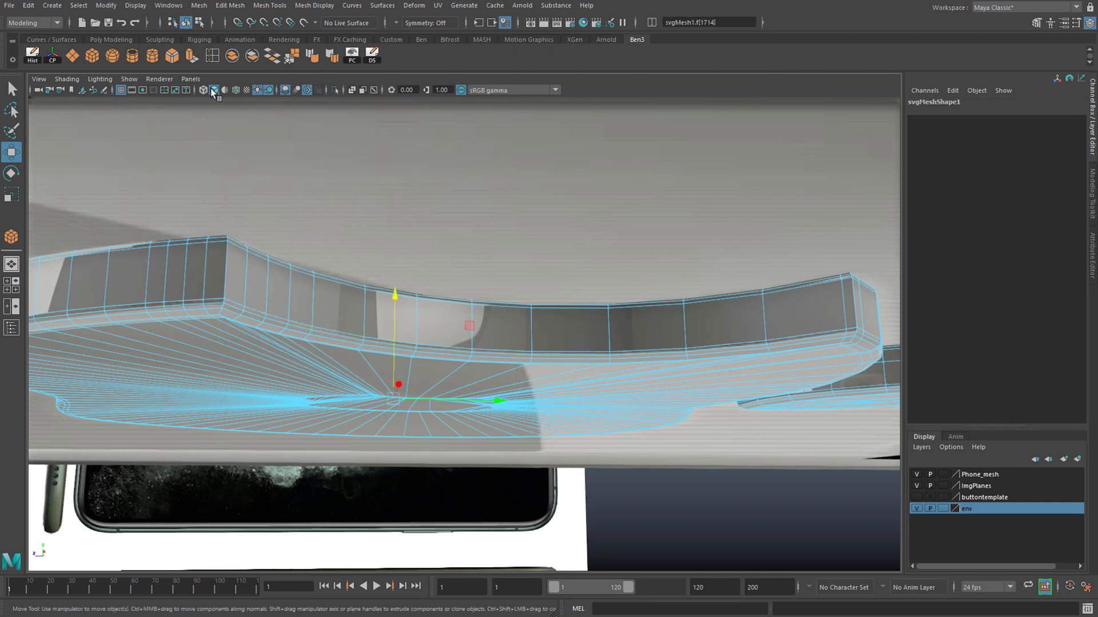
pyautogui.click(225, 90)
pyautogui.click(374, 344)
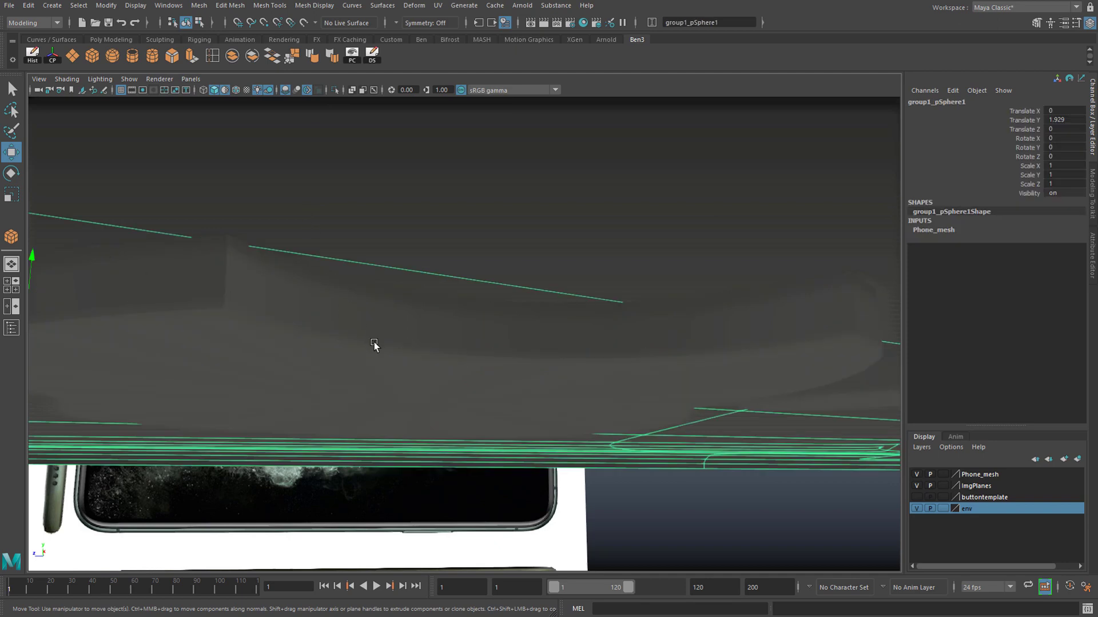
pyautogui.moveTo(374, 343); pyautogui.dragTo(366, 334, button='right')
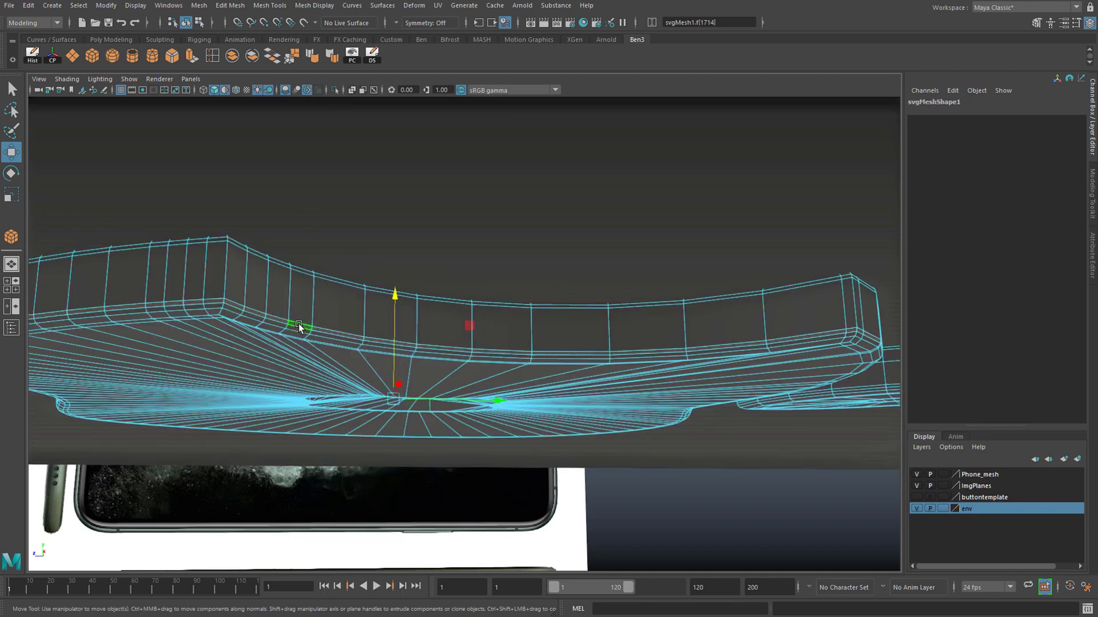
pyautogui.click(299, 325)
pyautogui.keyDown('shift'); pyautogui.doubleClick(346, 338); pyautogui.keyUp('shift')
pyautogui.press('Delete')
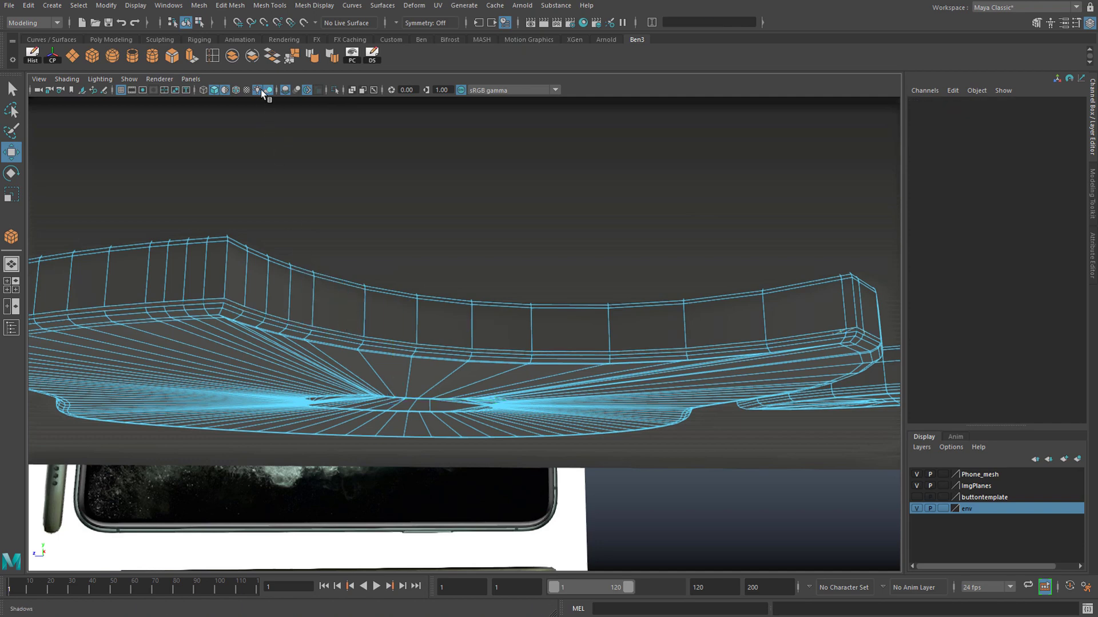
pyautogui.click(226, 91)
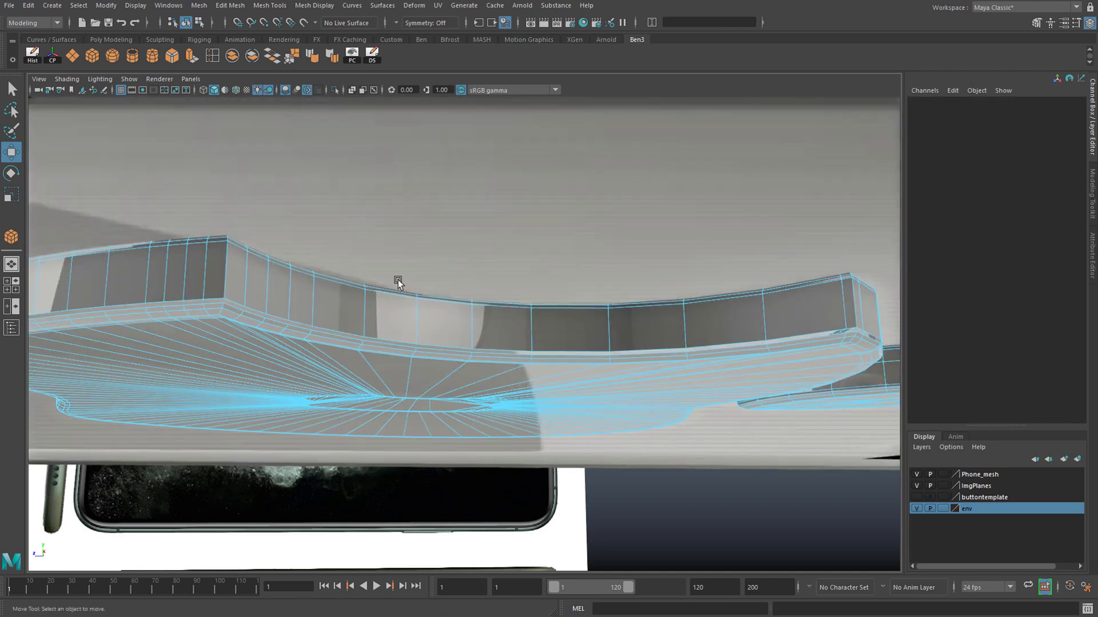
# Step: Delete the radial faces that cap the underside of the Apple logo's body
pyautogui.keyDown('alt'); pyautogui.moveTo(320, 251); pyautogui.dragTo(323, 240); pyautogui.keyUp('alt')
pyautogui.keyDown('alt'); pyautogui.moveTo(257, 331); pyautogui.dragTo(301, 319); pyautogui.keyUp('alt')
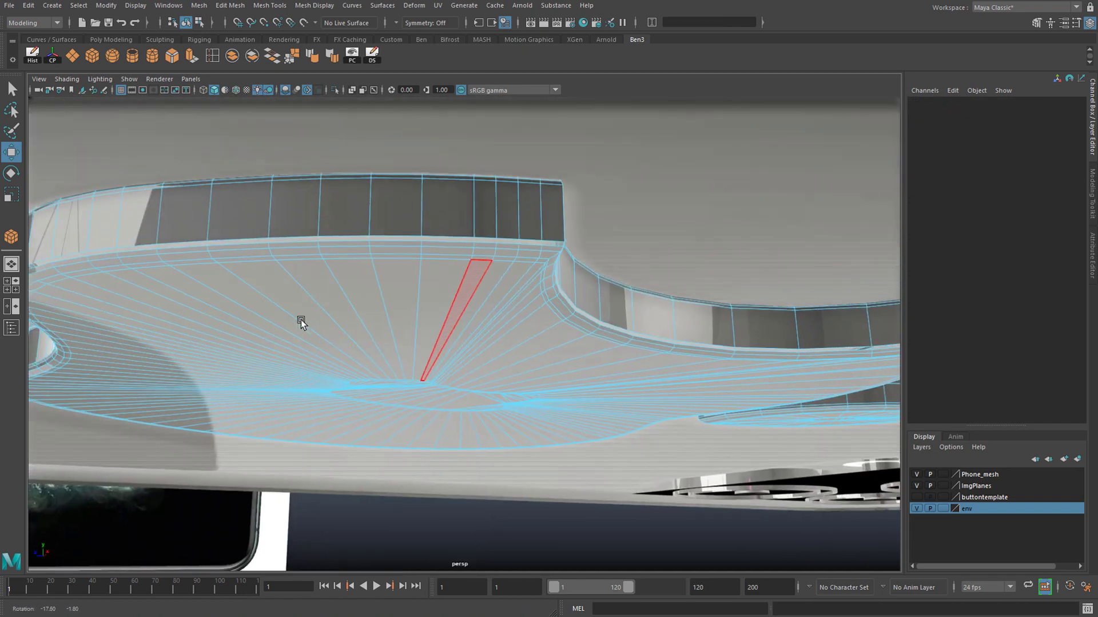
pyautogui.click(322, 303)
pyautogui.keyDown('shift'); pyautogui.doubleClick(341, 294); pyautogui.keyUp('shift')
# Step: Delete the lower edge face loop and the underside cap faces of the logo's leaf, and return to object selection
pyautogui.keyDown('alt'); pyautogui.moveTo(394, 306); pyautogui.dragTo(475, 338); pyautogui.keyUp('alt')
pyautogui.click(475, 337)
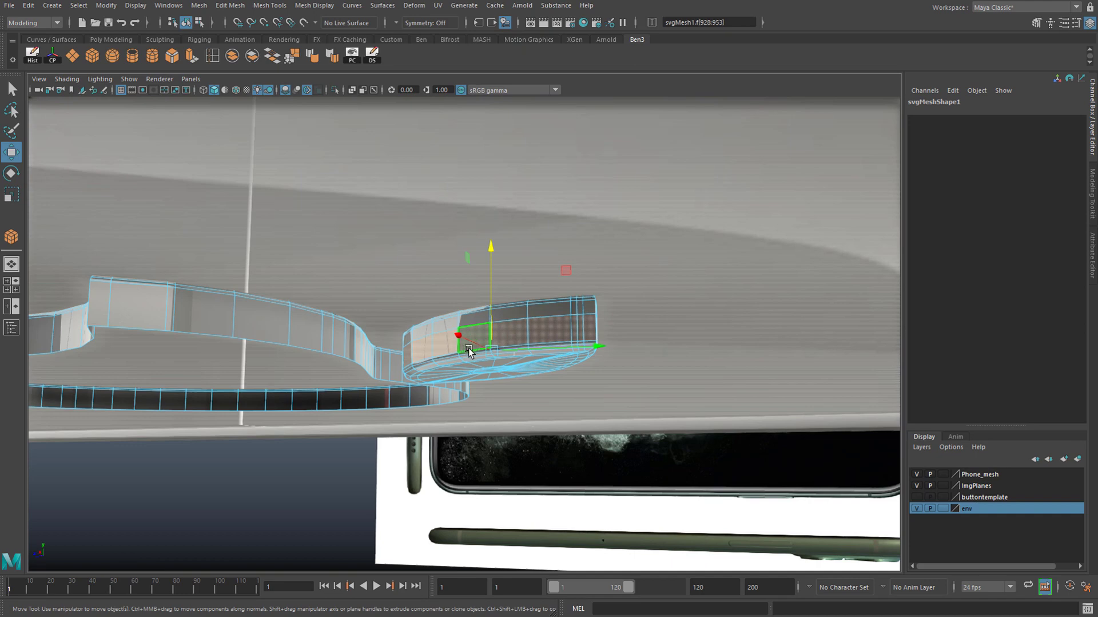
pyautogui.keyDown('shift'); pyautogui.doubleClick(543, 349); pyautogui.keyUp('shift')
pyautogui.press('Delete')
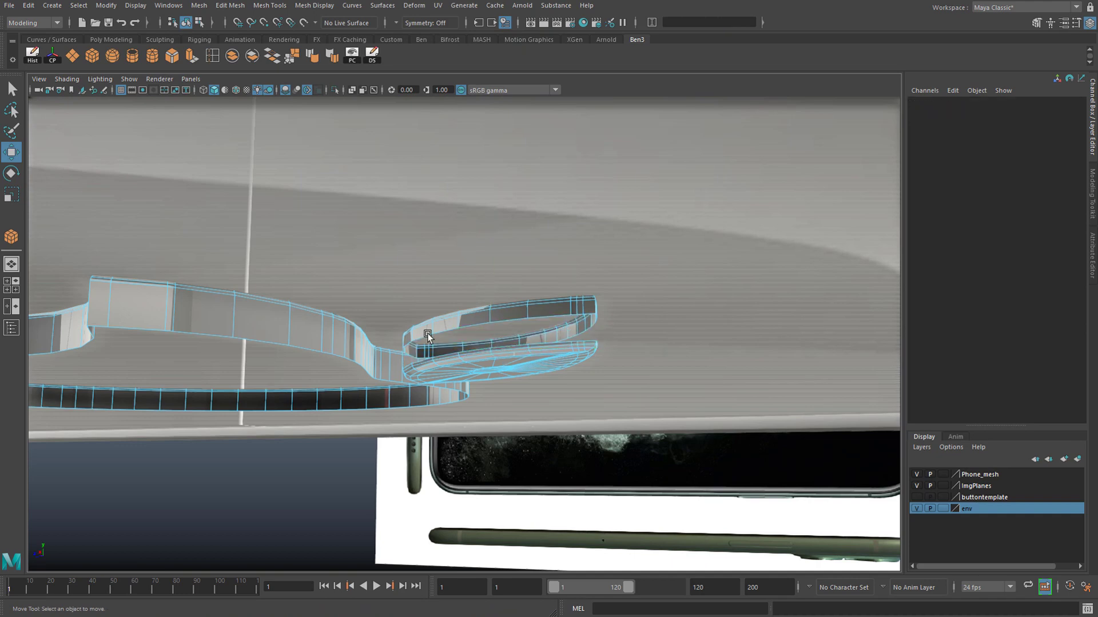
pyautogui.doubleClick(503, 373)
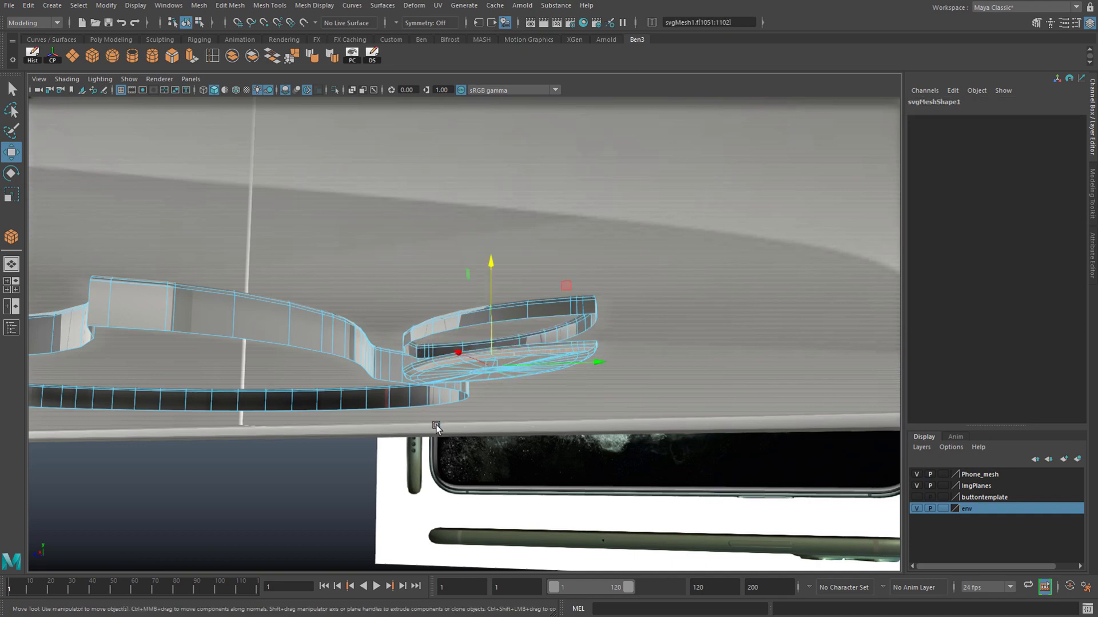
pyautogui.press('Delete')
pyautogui.keyDown('alt'); pyautogui.moveTo(401, 399); pyautogui.dragTo(478, 409); pyautogui.keyUp('alt')
pyautogui.press('F8')
# Step: Focus on the raised iPhone text from a low side angle and switch it to face selection
pyautogui.keyDown('alt'); pyautogui.moveTo(478, 410); pyautogui.dragTo(362, 434, button='right'); pyautogui.keyUp('alt')
pyautogui.click(362, 434)
pyautogui.press('f')
pyautogui.keyDown('alt'); pyautogui.moveTo(411, 426); pyautogui.dragTo(343, 349); pyautogui.keyUp('alt')
pyautogui.moveTo(500, 355); pyautogui.dragTo(500, 386, button='right')
pyautogui.keyDown('alt'); pyautogui.moveTo(452, 369); pyautogui.dragTo(478, 368, button='right'); pyautogui.keyUp('alt')
pyautogui.keyDown('alt'); pyautogui.moveTo(491, 369); pyautogui.dragTo(464, 361); pyautogui.keyUp('alt')
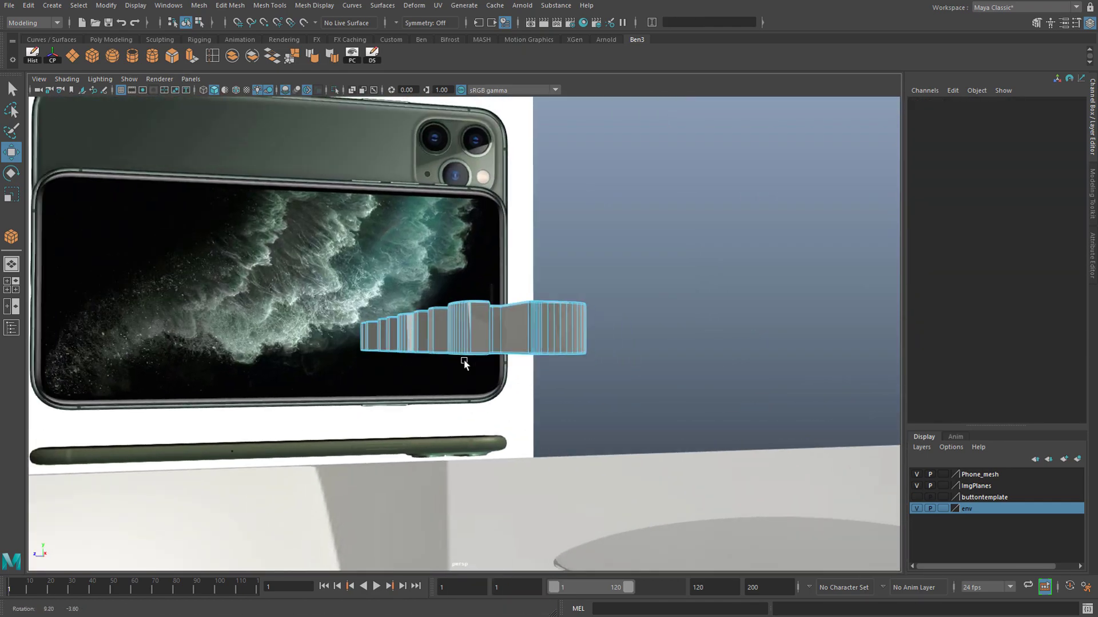
# Step: Delete the cap and bevel faces along the underside of the iPhone text, isolating them from the side walls in the side view
pyautogui.keyDown('alt'); pyautogui.moveTo(356, 348); pyautogui.dragTo(354, 346); pyautogui.keyUp('alt')
pyautogui.moveTo(277, 407); pyautogui.dragTo(680, 339)
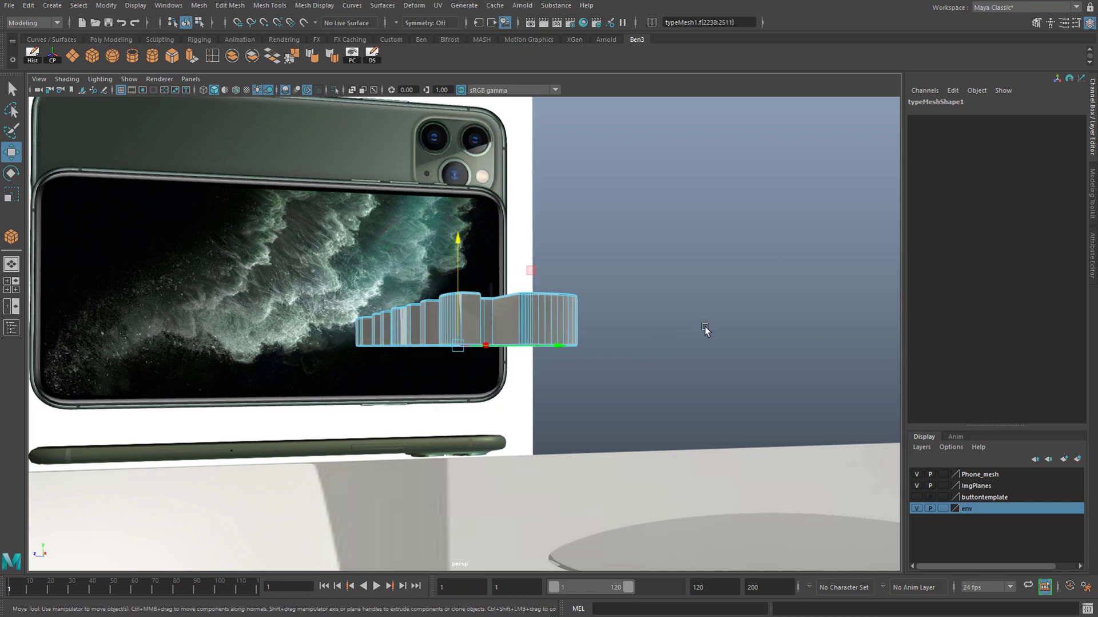
pyautogui.keyDown('alt'); pyautogui.moveTo(706, 327); pyautogui.dragTo(658, 324); pyautogui.keyUp('alt')
pyautogui.press('space')
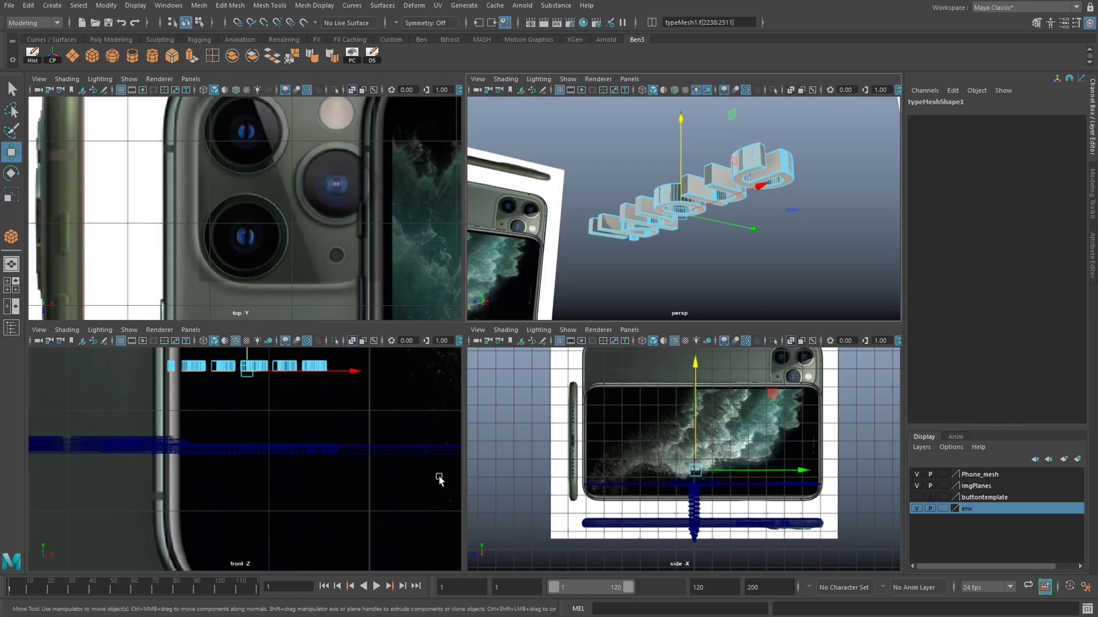
pyautogui.press('f')
pyautogui.press('space')
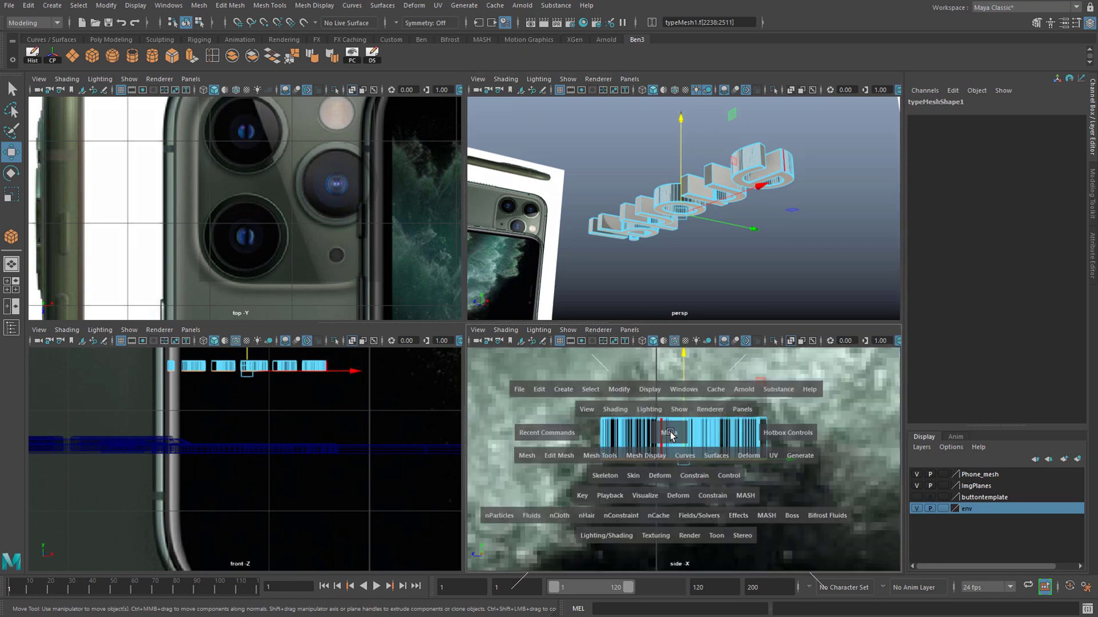
pyautogui.moveTo(332, 372); pyautogui.dragTo(727, 316)
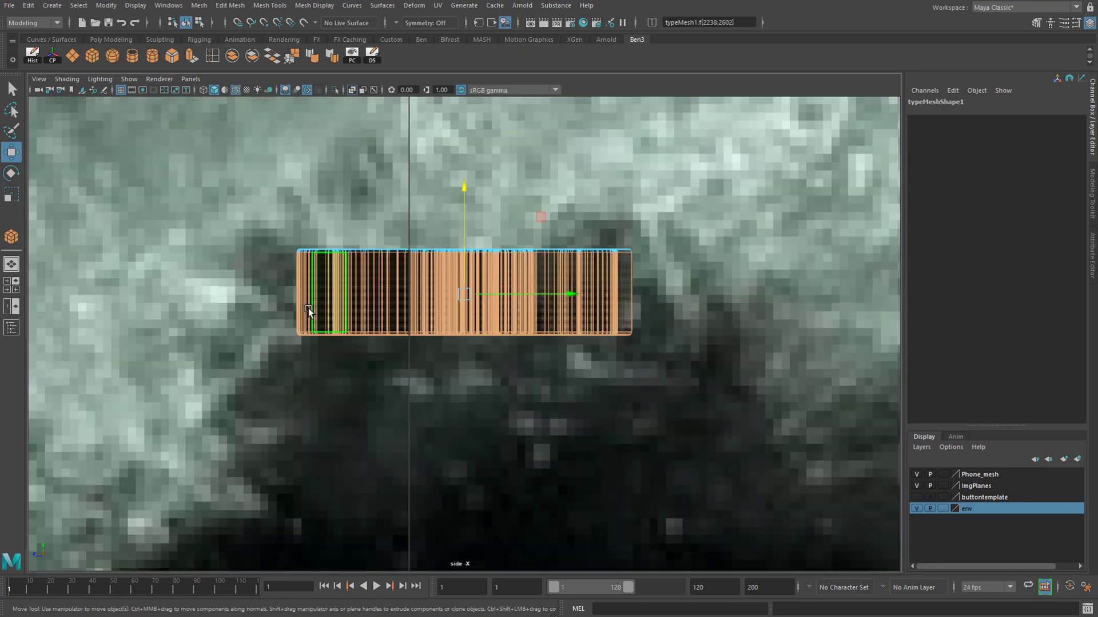
pyautogui.moveTo(235, 304); pyautogui.dragTo(781, 314)
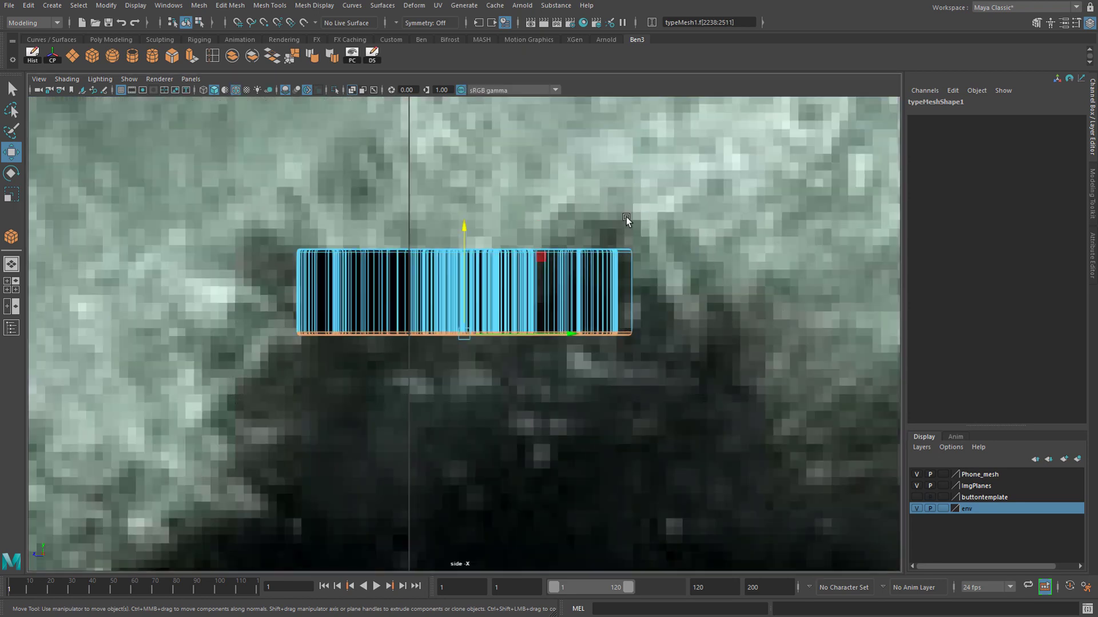
pyautogui.press('space')
pyautogui.press('space')
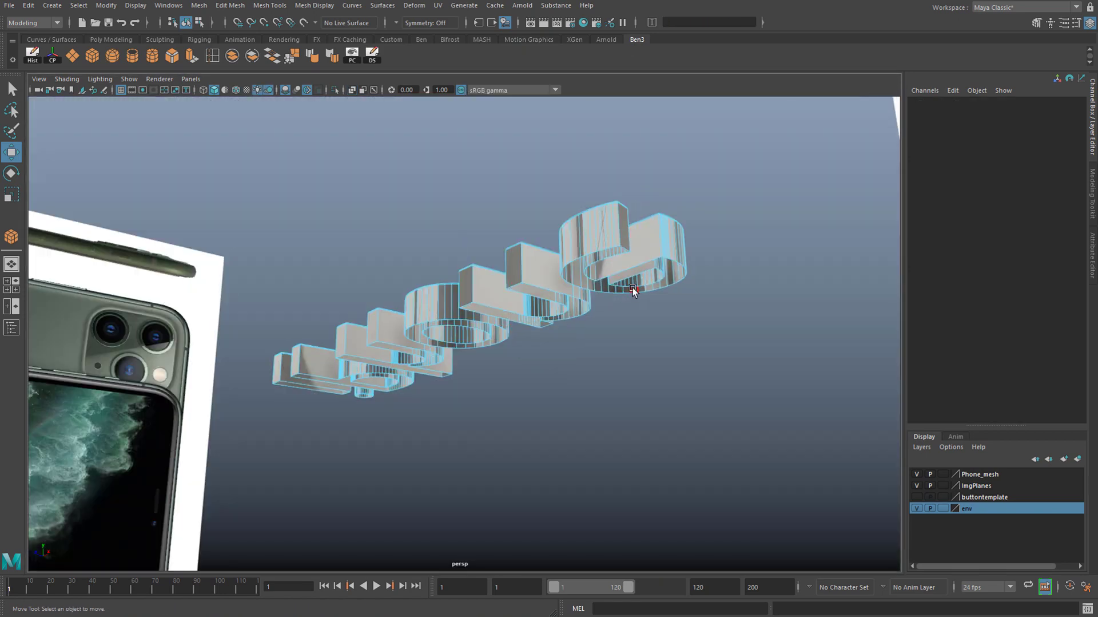
# Step: Thin the iPhone text by raising all of its bottom vertices toward the top face
pyautogui.keyDown('alt'); pyautogui.moveTo(612, 259); pyautogui.dragTo(483, 358); pyautogui.keyUp('alt')
pyautogui.moveTo(483, 357); pyautogui.dragTo(536, 338, button='right')
pyautogui.keyDown('alt'); pyautogui.moveTo(447, 348); pyautogui.dragTo(413, 318); pyautogui.keyUp('alt')
pyautogui.moveTo(413, 318); pyautogui.dragTo(329, 315, button='right')
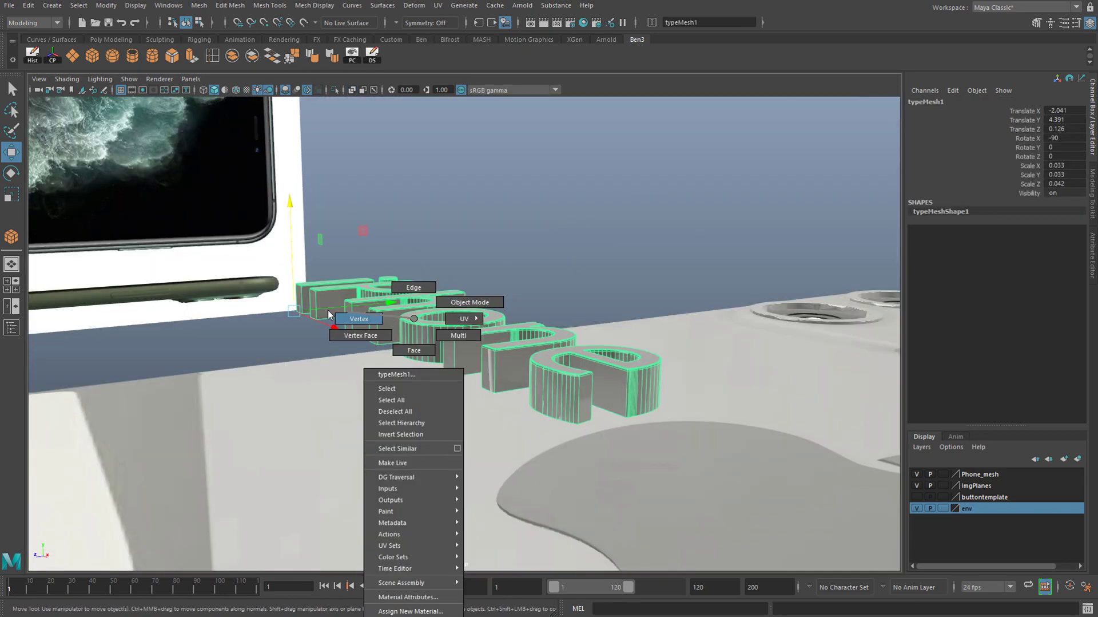
pyautogui.keyDown('alt'); pyautogui.moveTo(329, 315); pyautogui.dragTo(346, 300); pyautogui.keyUp('alt')
pyautogui.press('space')
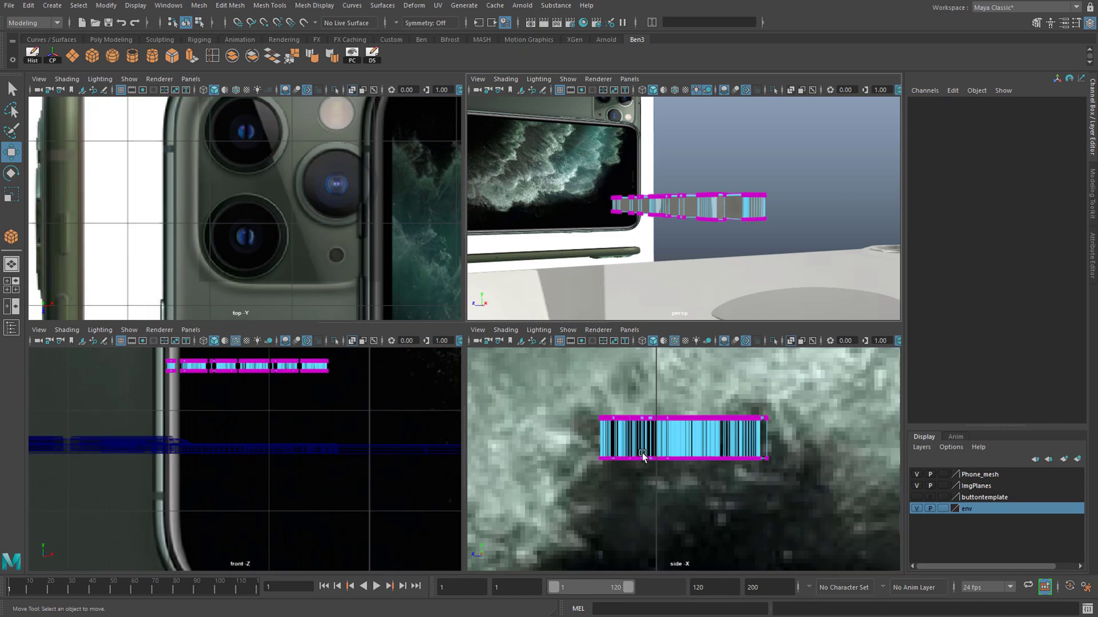
pyautogui.press('space')
pyautogui.moveTo(242, 389); pyautogui.dragTo(708, 299)
pyautogui.press('space')
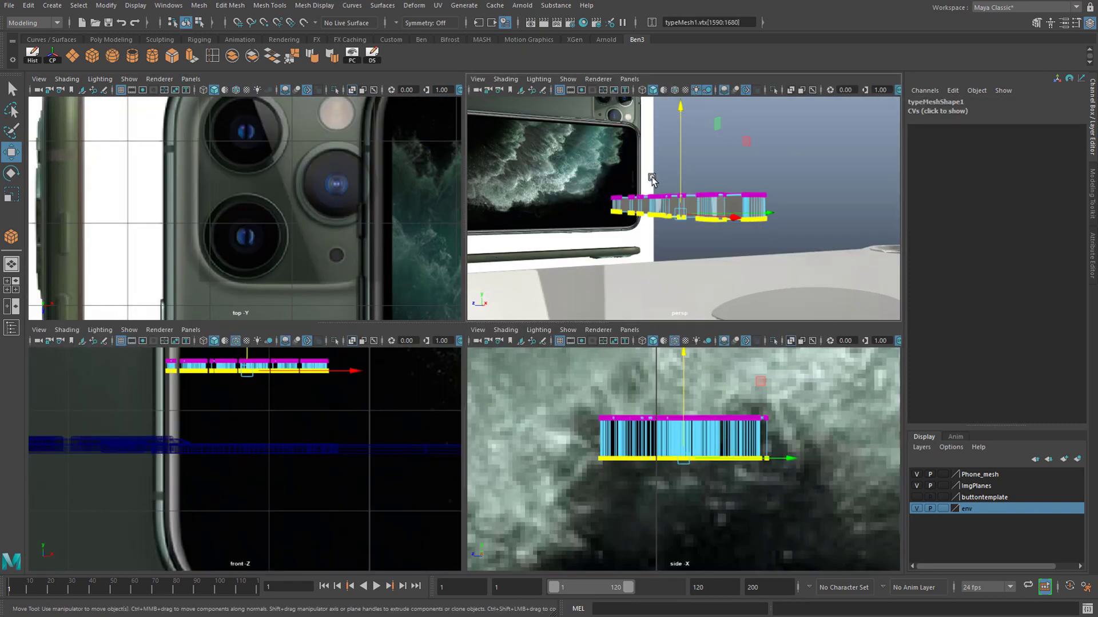
pyautogui.press('space')
pyautogui.moveTo(465, 238); pyautogui.dragTo(456, 210)
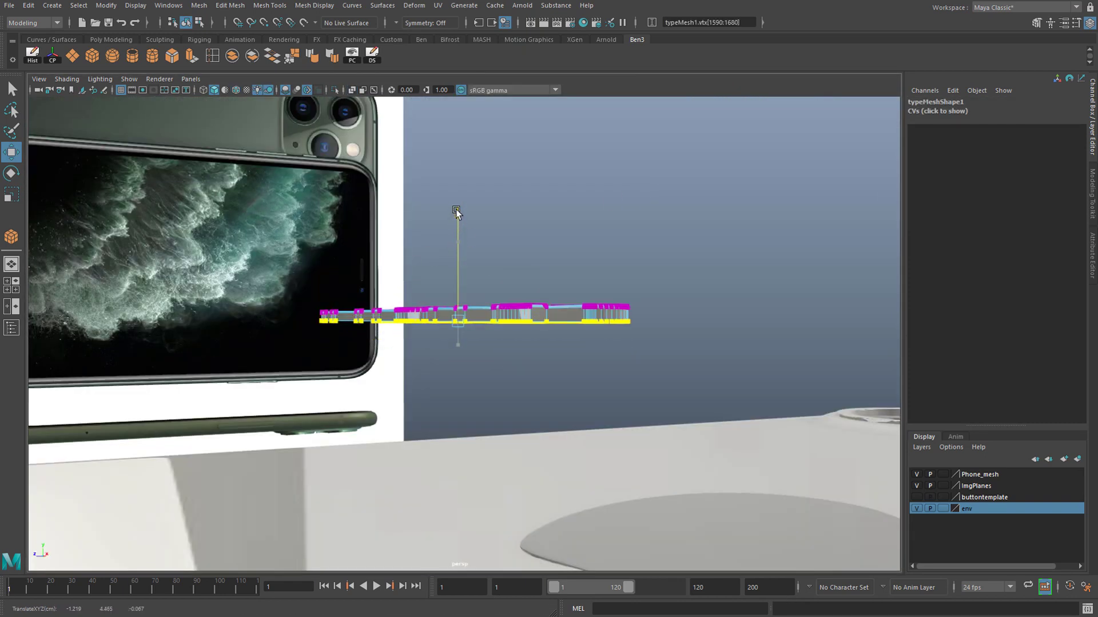
# Step: Return to object selection and lower the iPhone text onto the phone's back, to a Translate Y of 3.557
pyautogui.moveTo(527, 312); pyautogui.dragTo(586, 272, button='right')
pyautogui.moveTo(353, 231); pyautogui.dragTo(353, 388)
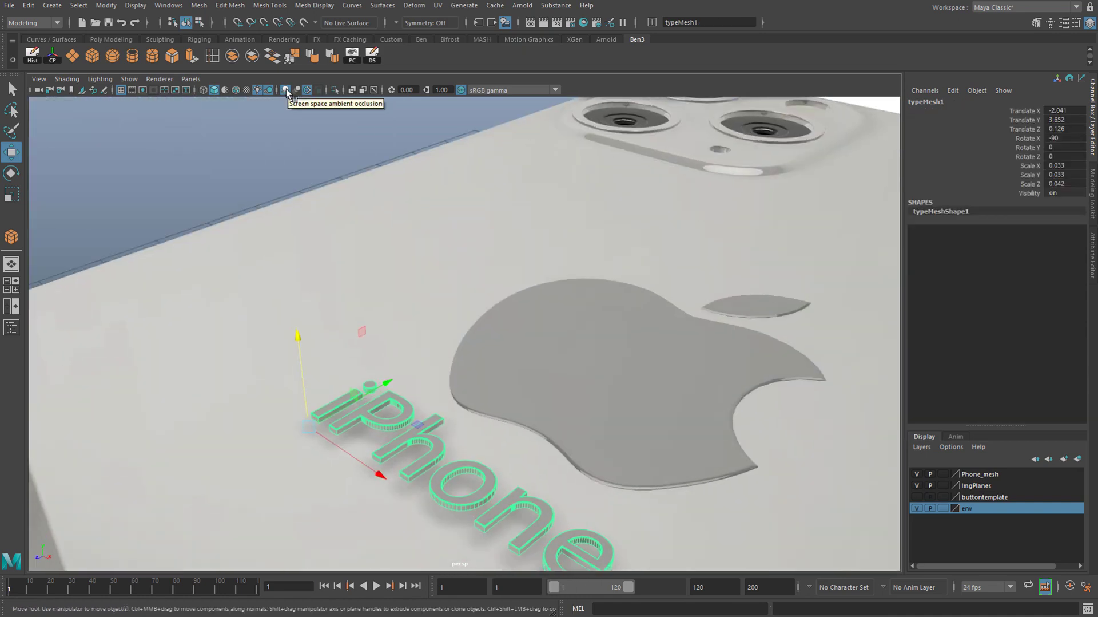
pyautogui.keyDown('alt'); pyautogui.moveTo(357, 225); pyautogui.dragTo(352, 106, button='middle'); pyautogui.keyUp('alt')
pyautogui.scroll(3, 359, 214)
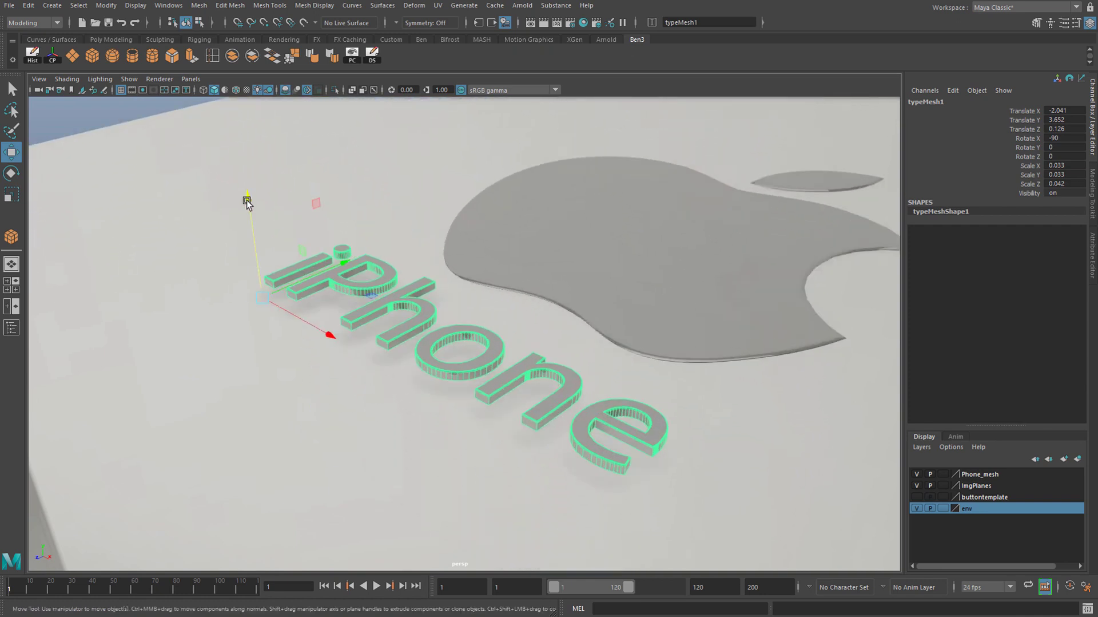
pyautogui.moveTo(250, 193); pyautogui.dragTo(255, 217)
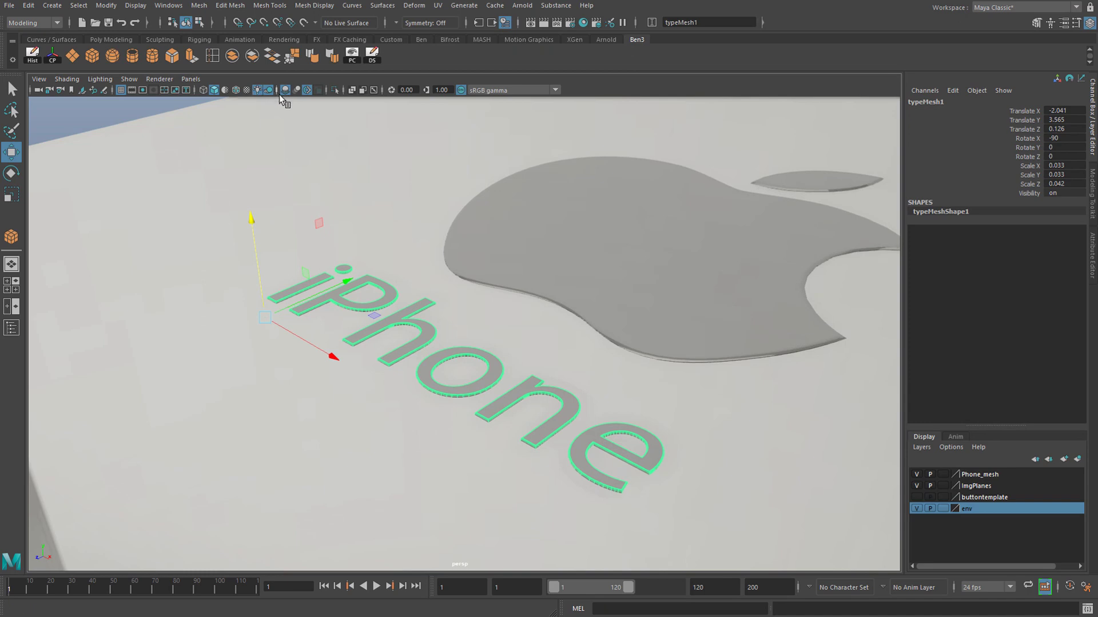
pyautogui.scroll(-5, 541, 384)
pyautogui.scroll(6, 541, 384)
pyautogui.moveTo(221, 215); pyautogui.dragTo(235, 217)
# Step: Adjust the Apple logo's height on the phone's back to a Translate Y of -1.487 and deselect it
pyautogui.click(496, 190)
pyautogui.moveTo(721, 136); pyautogui.dragTo(723, 132)
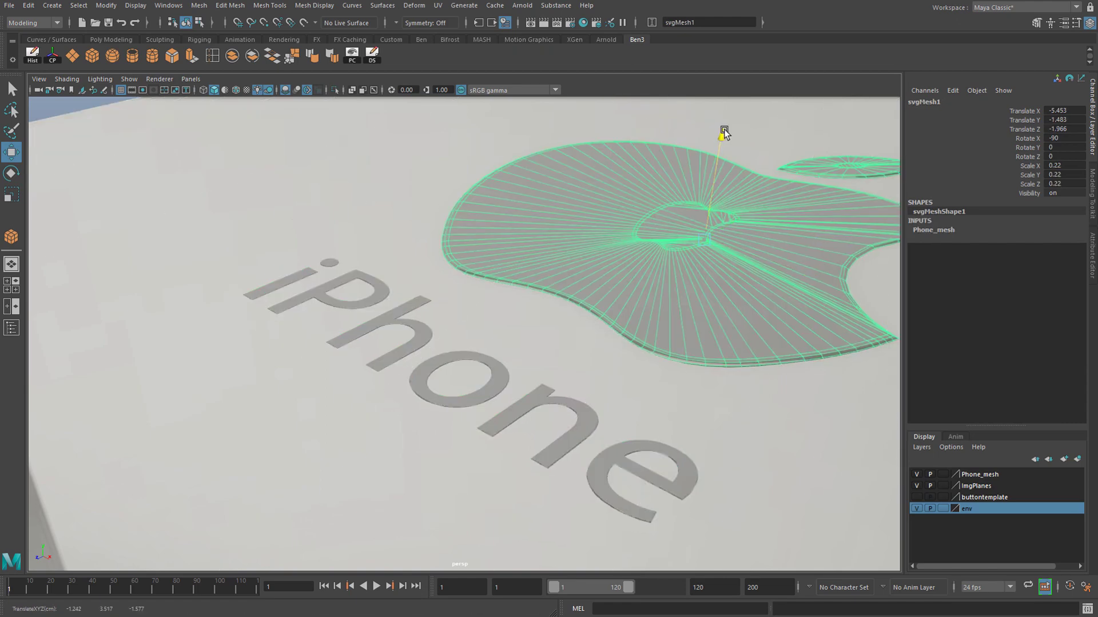
pyautogui.keyDown('alt'); pyautogui.moveTo(286, 240); pyautogui.dragTo(309, 194); pyautogui.keyUp('alt')
pyautogui.click(298, 143)
# Step: Examine from low angles how far the Apple logo and iPhone text stand out from the phone's back
pyautogui.moveTo(586, 307)
pyautogui.keyDown('alt'); pyautogui.mouseDown()
pyautogui.moveTo(627, 311)
pyautogui.moveTo(582, 322)
pyautogui.mouseUp(); pyautogui.keyUp('alt')
pyautogui.keyDown('alt'); pyautogui.moveTo(431, 312); pyautogui.dragTo(444, 301); pyautogui.keyUp('alt')
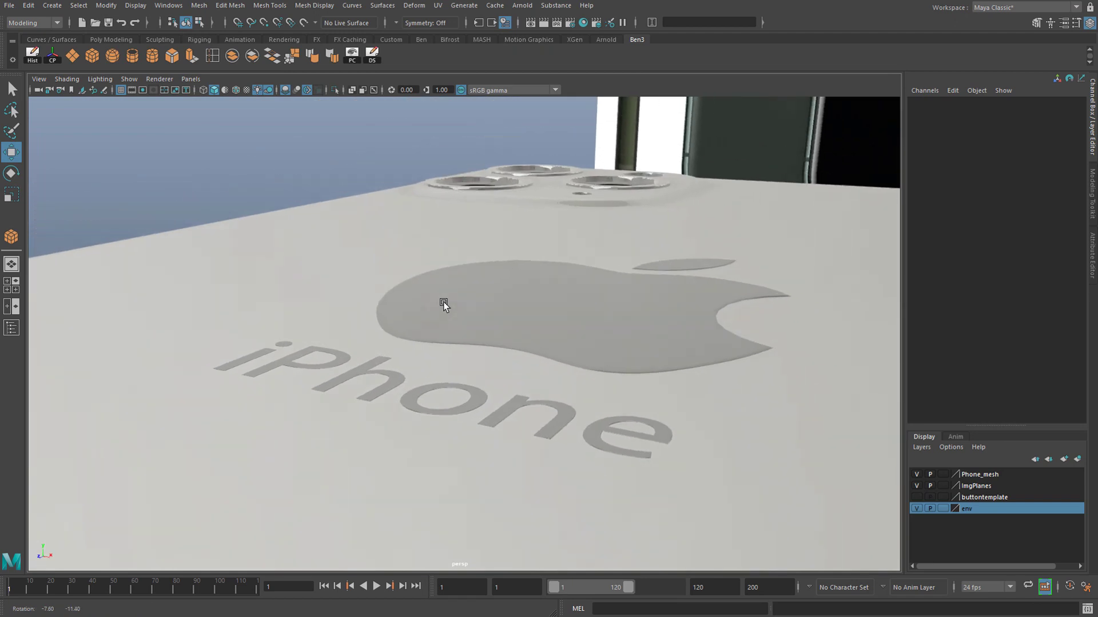
pyautogui.moveTo(580, 343)
pyautogui.keyDown('alt'); pyautogui.mouseDown()
pyautogui.moveTo(598, 358)
pyautogui.moveTo(567, 342)
pyautogui.moveTo(591, 341)
pyautogui.moveTo(558, 346)
pyautogui.mouseUp(); pyautogui.keyUp('alt')
pyautogui.click(558, 346)
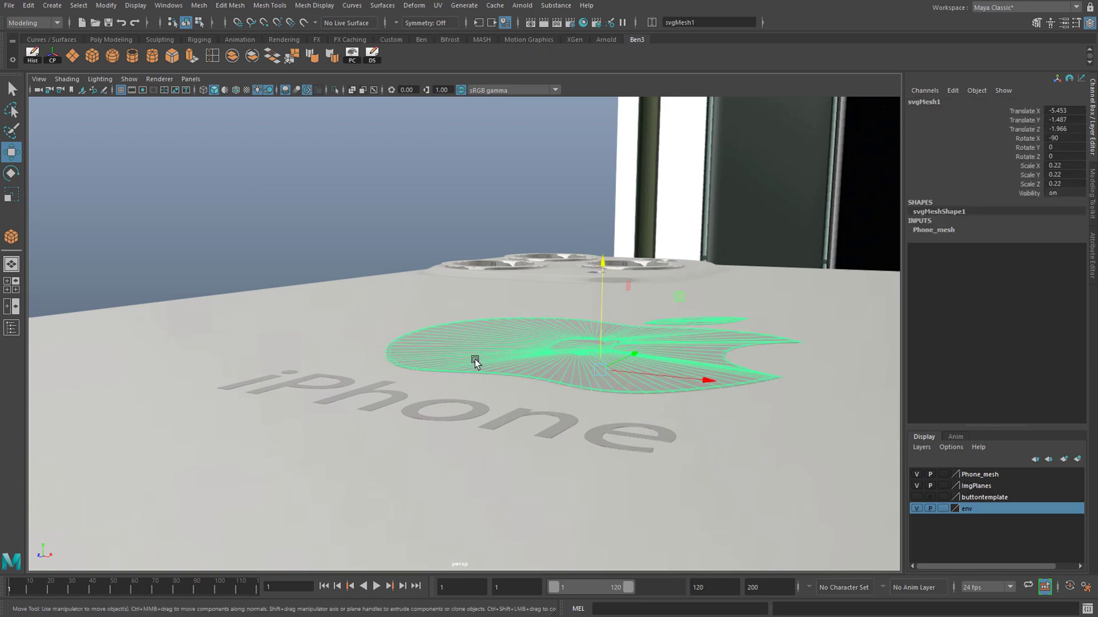
pyautogui.keyDown('shift'); pyautogui.click(397, 393); pyautogui.keyUp('shift')
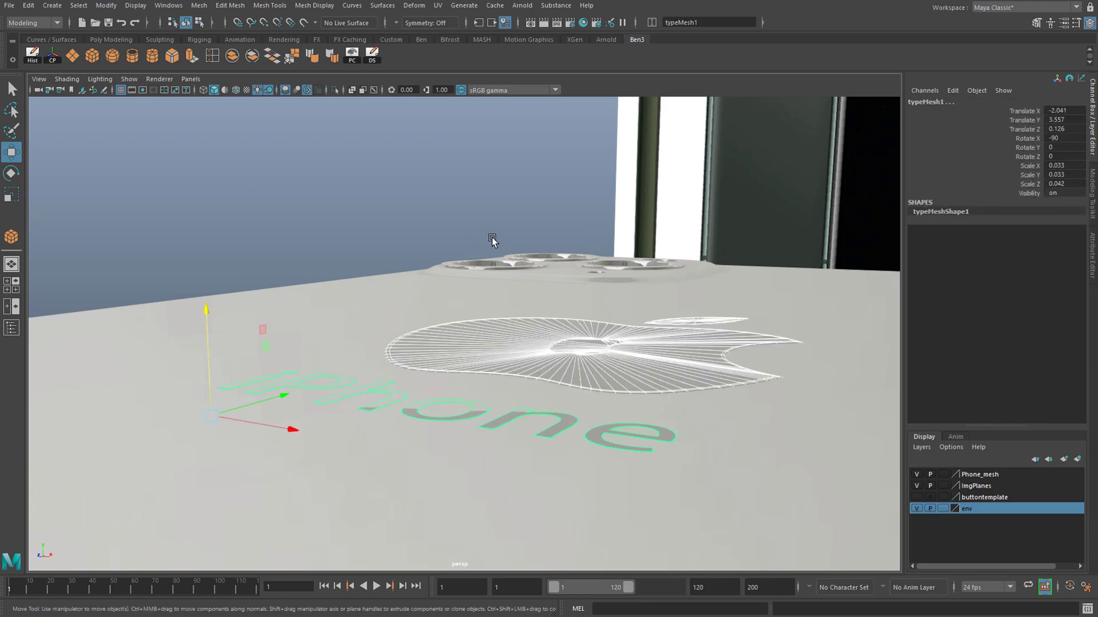
pyautogui.click(303, 175)
pyautogui.keyDown('alt'); pyautogui.moveTo(599, 338); pyautogui.dragTo(575, 277); pyautogui.keyUp('alt')
pyautogui.click(568, 268)
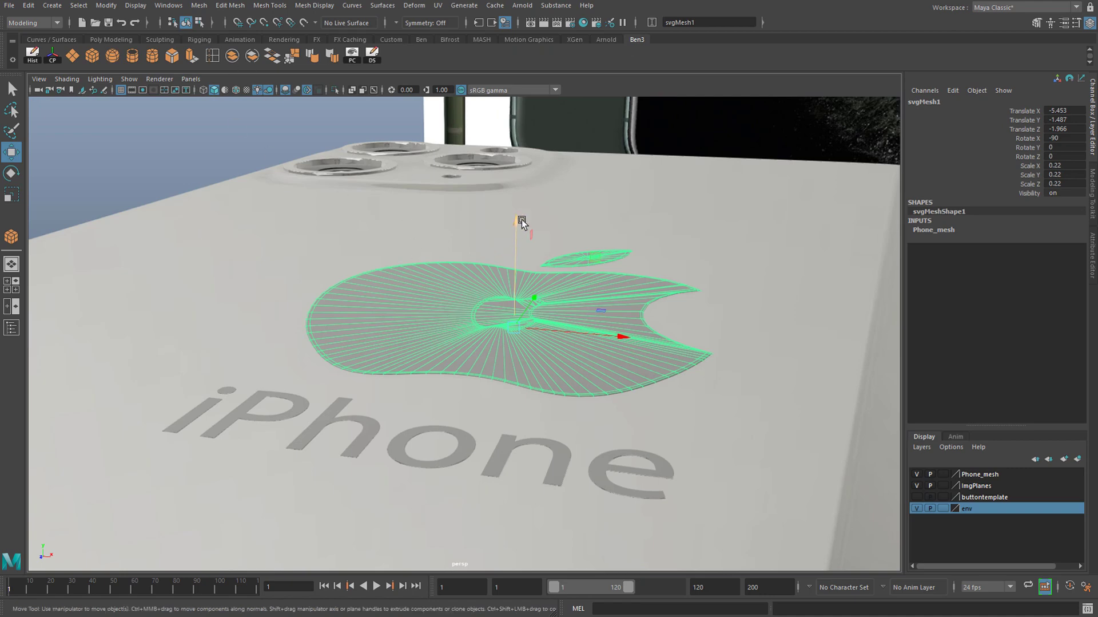
pyautogui.click(361, 436)
pyautogui.keyDown('alt'); pyautogui.moveTo(391, 314); pyautogui.dragTo(606, 343, button='right'); pyautogui.keyUp('alt')
pyautogui.keyDown('alt'); pyautogui.moveTo(607, 344); pyautogui.dragTo(583, 263, button='middle'); pyautogui.keyUp('alt')
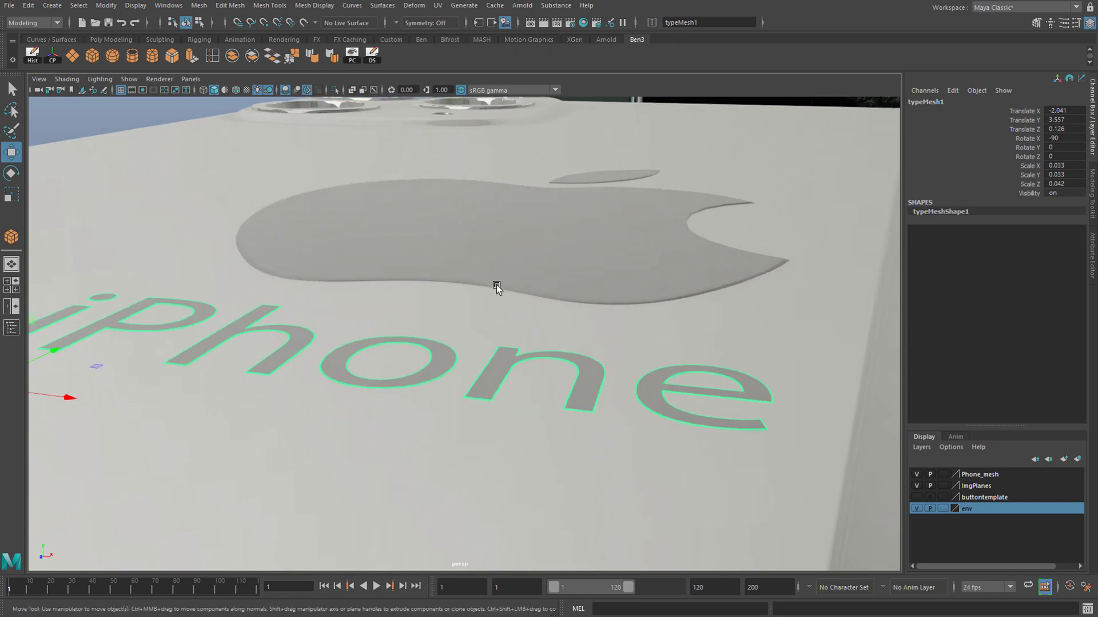
pyautogui.keyDown('alt'); pyautogui.moveTo(497, 285); pyautogui.dragTo(466, 288); pyautogui.keyUp('alt')
pyautogui.keyDown('alt'); pyautogui.moveTo(535, 274); pyautogui.dragTo(522, 242, button='right'); pyautogui.keyUp('alt')
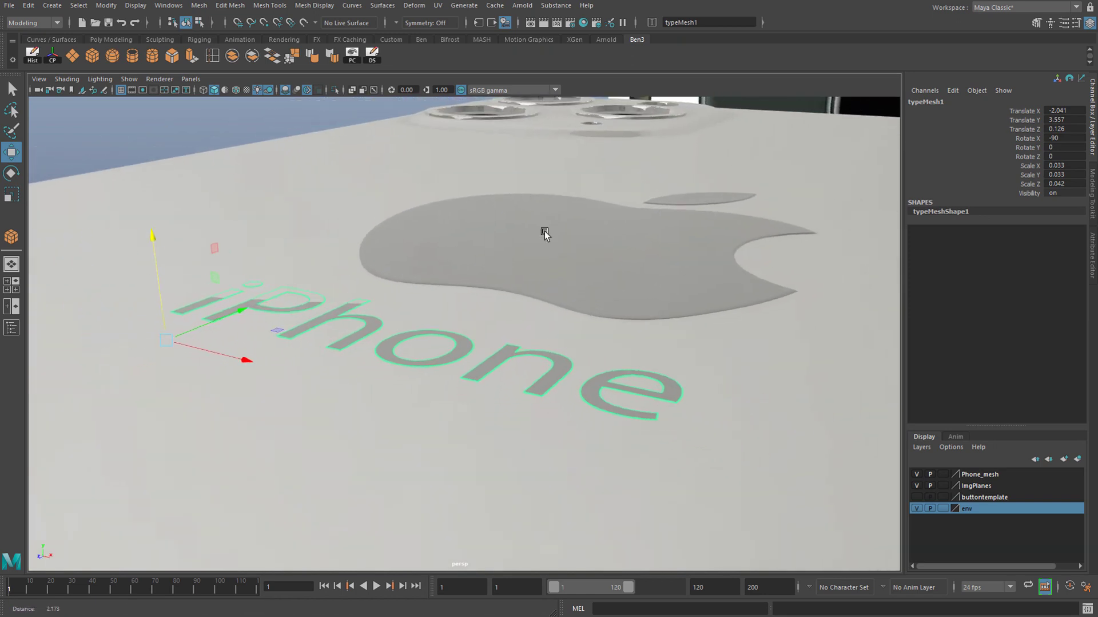
pyautogui.keyDown('alt'); pyautogui.moveTo(540, 232); pyautogui.dragTo(534, 220); pyautogui.keyUp('alt')
pyautogui.click(533, 220)
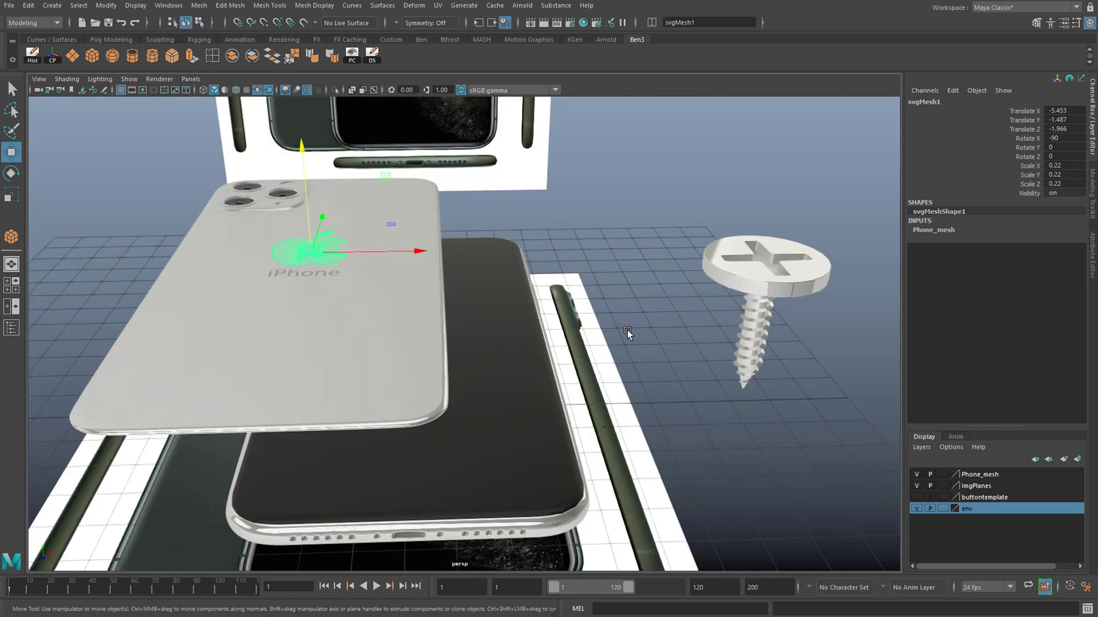
# Step: Select the screw beside the phone and examine its head, shank and threads up close
pyautogui.keyDown('alt'); pyautogui.moveTo(627, 330); pyautogui.dragTo(375, 384, button='middle'); pyautogui.keyUp('alt')
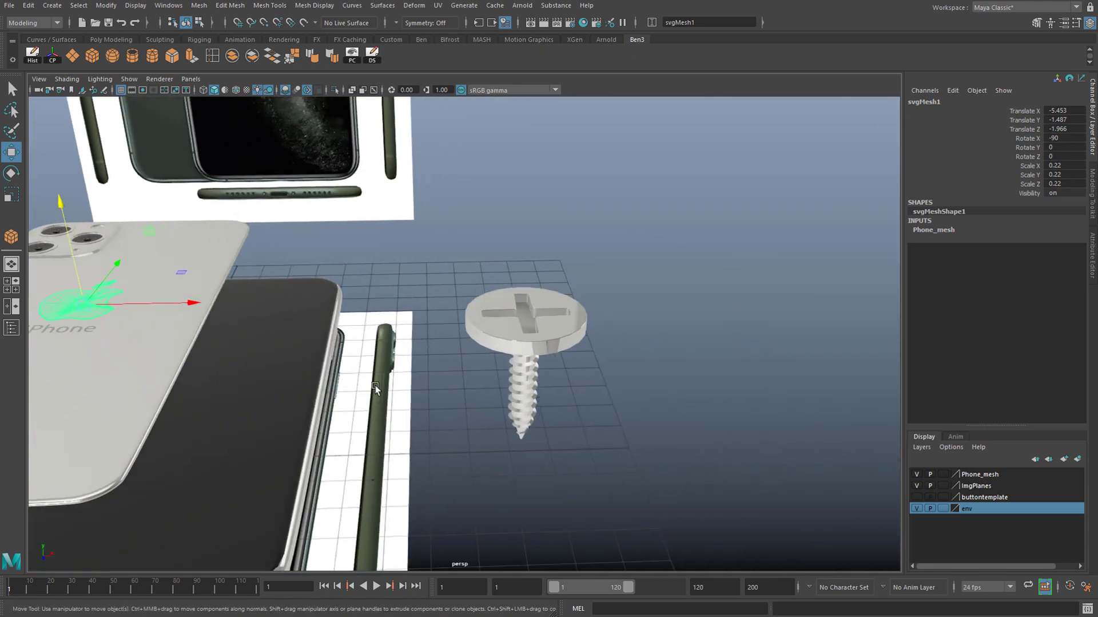
pyautogui.keyDown('alt'); pyautogui.moveTo(473, 384); pyautogui.dragTo(229, 247); pyautogui.keyUp('alt')
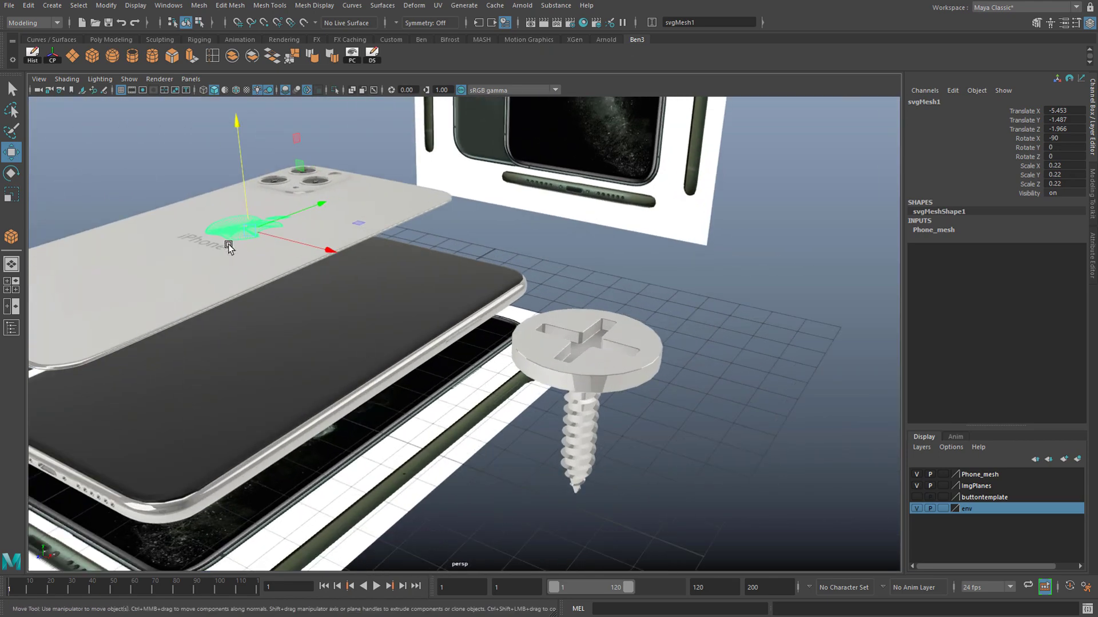
pyautogui.click(561, 349)
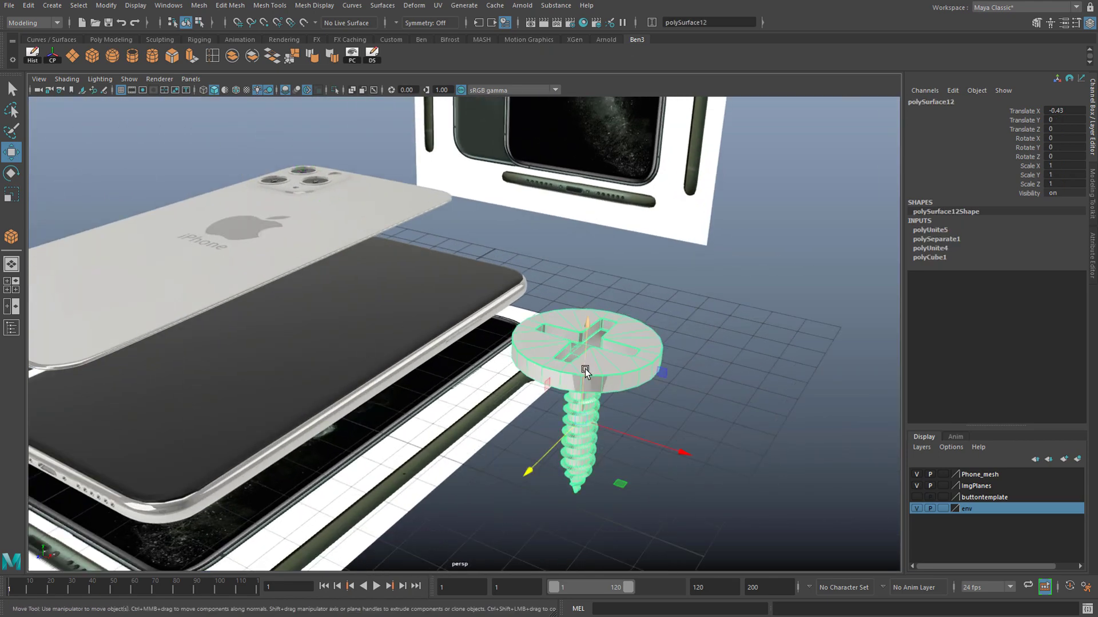
pyautogui.press('f')
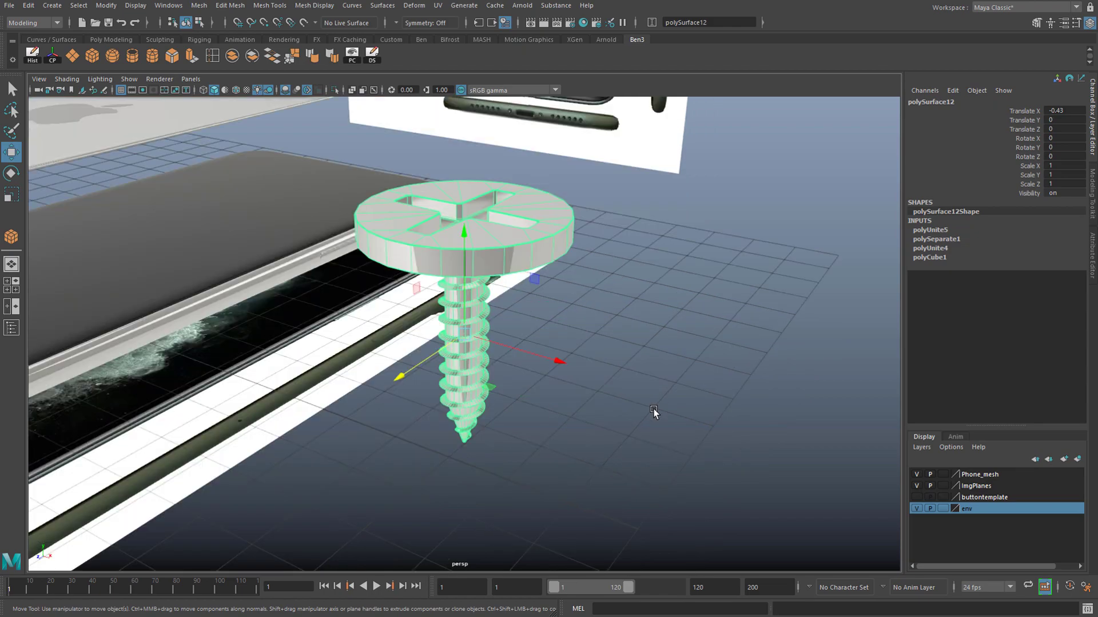
pyautogui.scroll(8, 542, 400)
pyautogui.scroll(-5, 512, 310)
pyautogui.keyDown('alt'); pyautogui.moveTo(498, 329); pyautogui.dragTo(473, 318); pyautogui.keyUp('alt')
pyautogui.keyDown('alt'); pyautogui.moveTo(458, 236); pyautogui.dragTo(506, 393, button='middle'); pyautogui.keyUp('alt')
pyautogui.scroll(6, 505, 359)
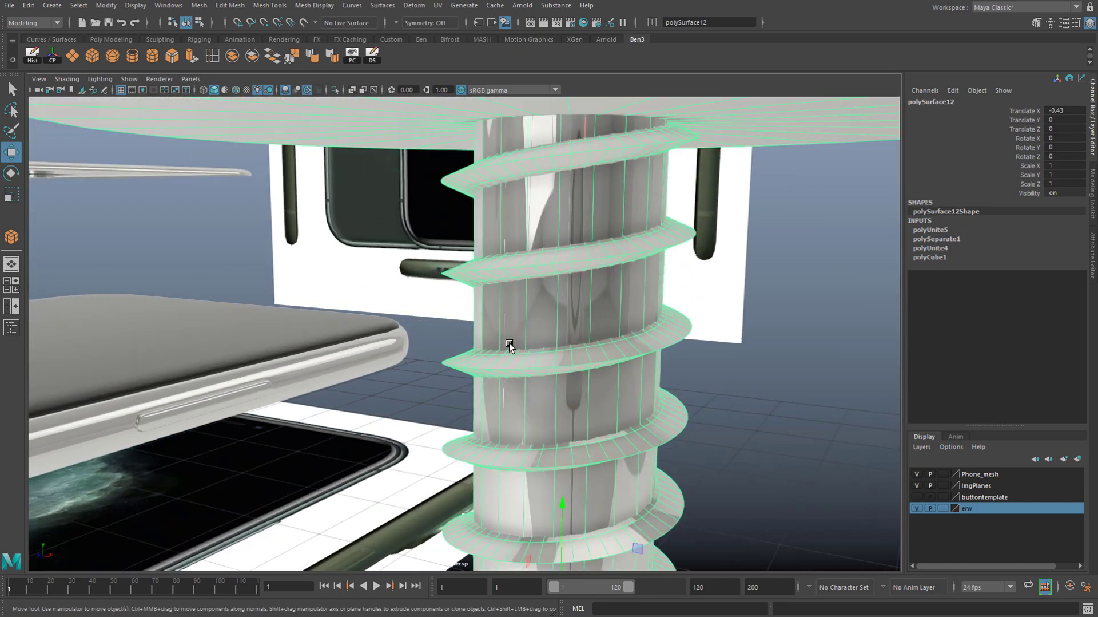
pyautogui.scroll(-5, 499, 350)
pyautogui.keyDown('alt'); pyautogui.moveTo(614, 341); pyautogui.dragTo(473, 300); pyautogui.keyUp('alt')
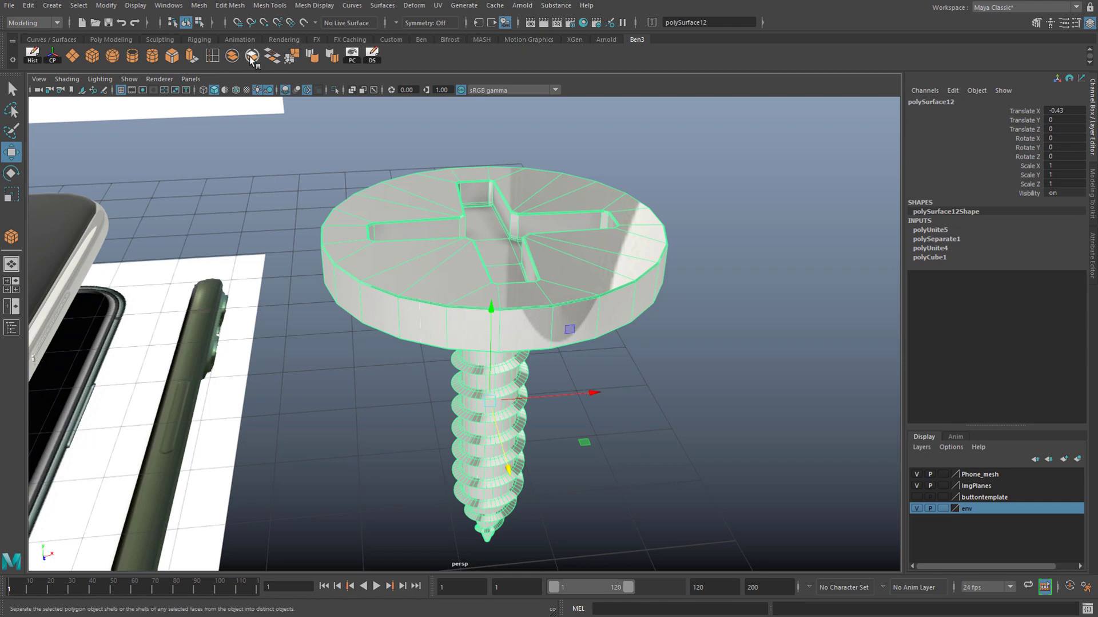
# Step: Separate the combined screw mesh into its individual shells and clear the selection
pyautogui.click(221, 5)
pyautogui.moveTo(200, 5)
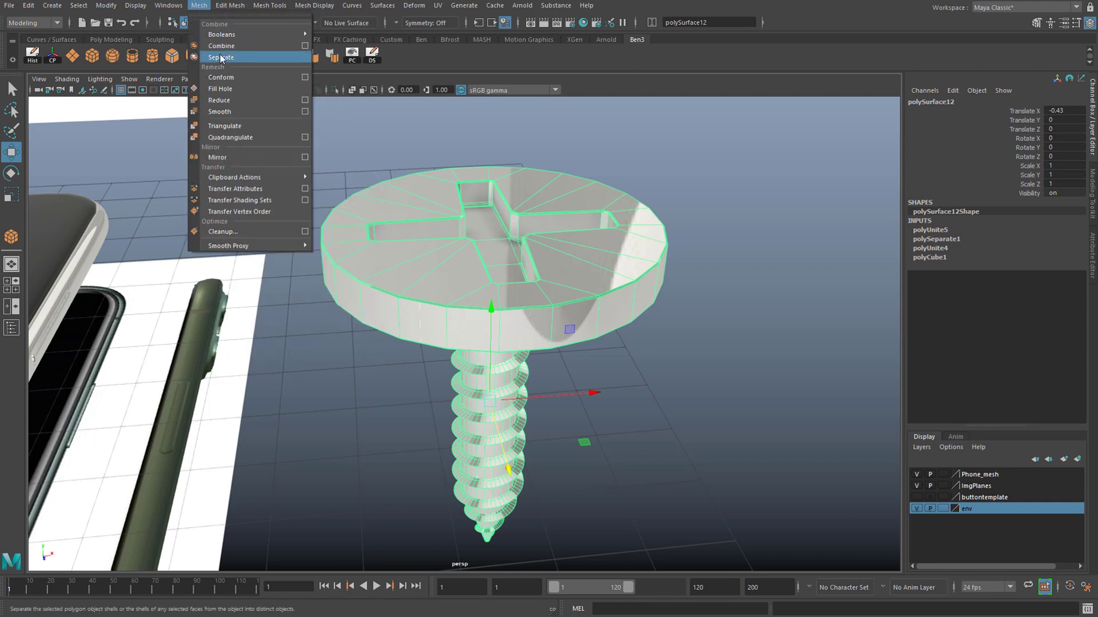
pyautogui.click(223, 57)
pyautogui.click(414, 406)
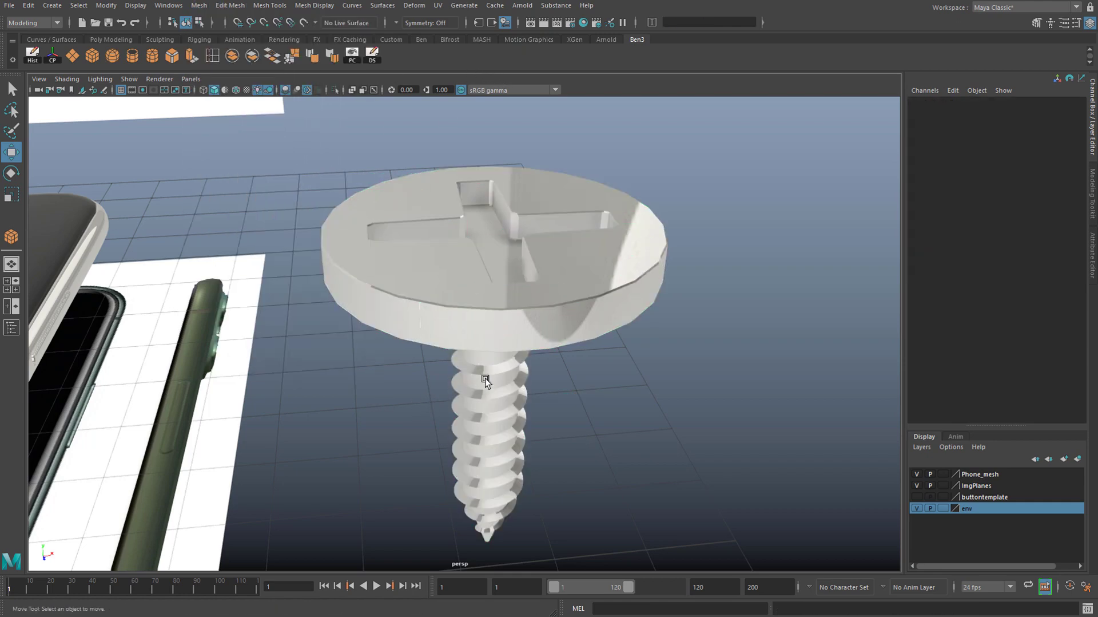
# Step: Select the screw's spiral thread and examine where it meets the shank
pyautogui.click(479, 371)
pyautogui.keyDown('alt'); pyautogui.moveTo(476, 412); pyautogui.dragTo(479, 351); pyautogui.keyUp('alt')
pyautogui.keyDown('alt'); pyautogui.moveTo(479, 351); pyautogui.dragTo(574, 407, button='right'); pyautogui.keyUp('alt')
pyautogui.keyDown('alt'); pyautogui.moveTo(574, 376); pyautogui.dragTo(343, 341); pyautogui.keyUp('alt')
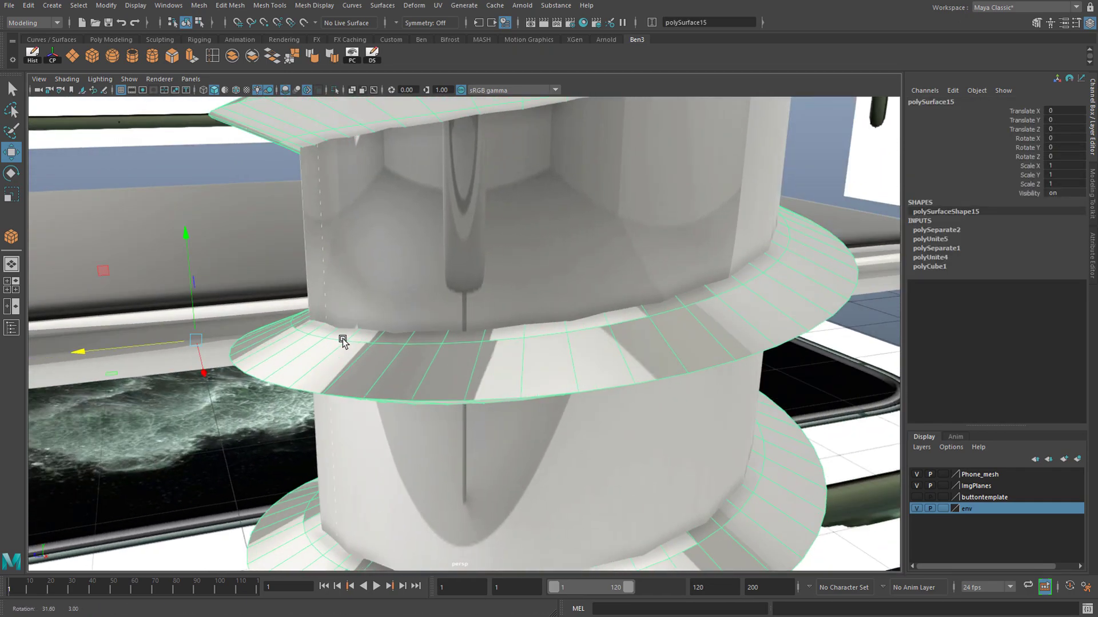
pyautogui.keyDown('alt'); pyautogui.moveTo(312, 543); pyautogui.dragTo(385, 348, button='middle'); pyautogui.keyUp('alt')
pyautogui.scroll(-2, 467, 361)
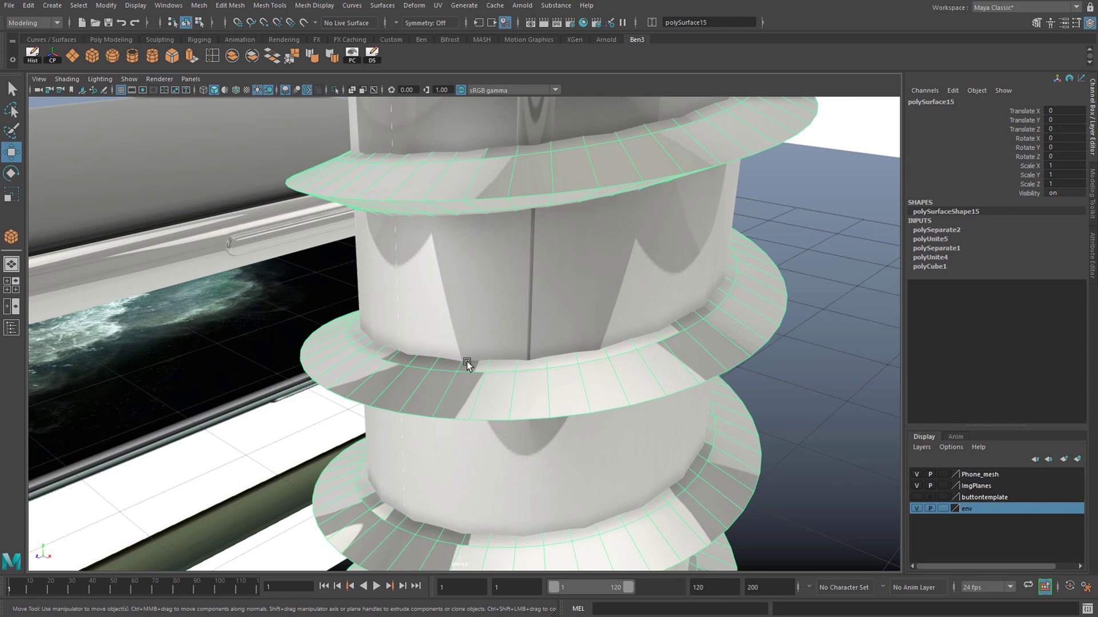
# Step: Isolate the spiral thread in the view, toggling isolation to compare it with the full screw
pyautogui.click(337, 91)
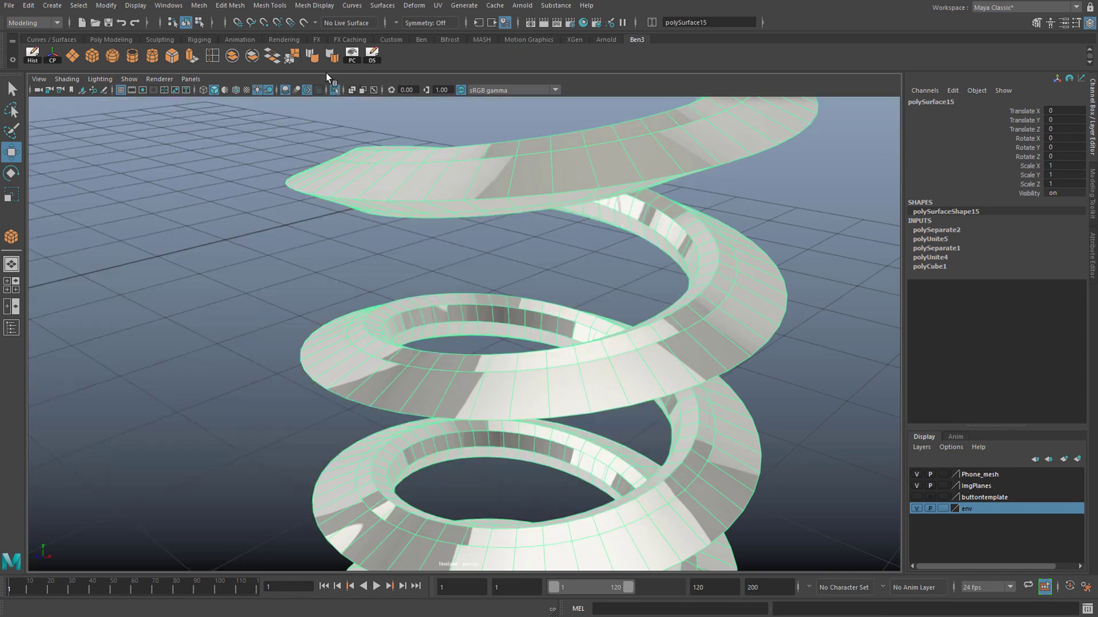
pyautogui.click(336, 93)
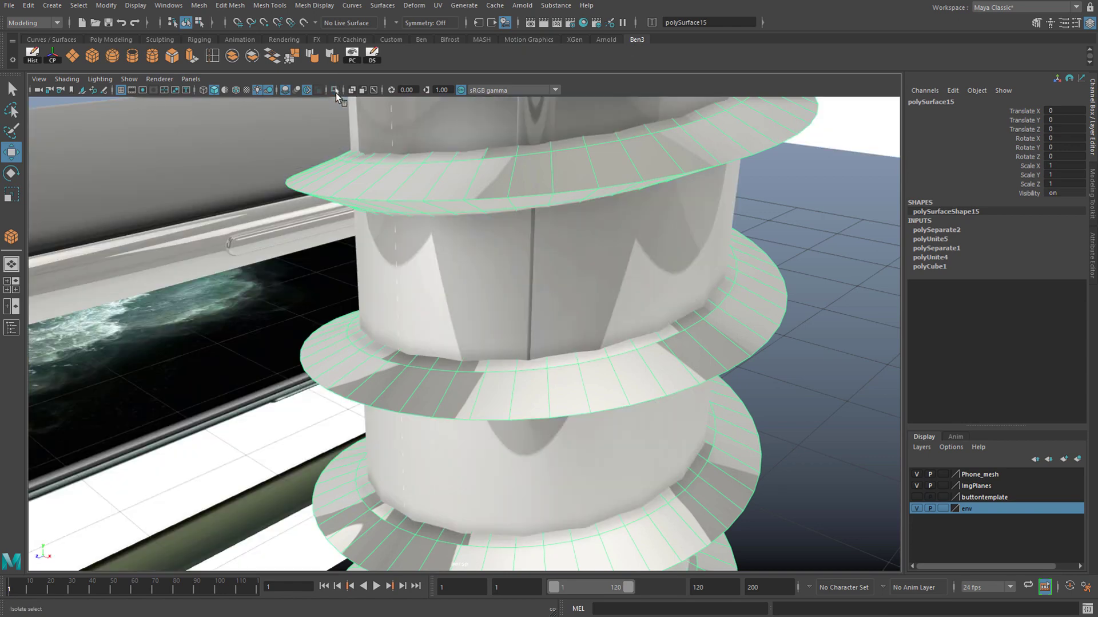
pyautogui.click(335, 93)
pyautogui.click(336, 93)
pyautogui.click(335, 93)
pyautogui.click(335, 92)
pyautogui.click(336, 92)
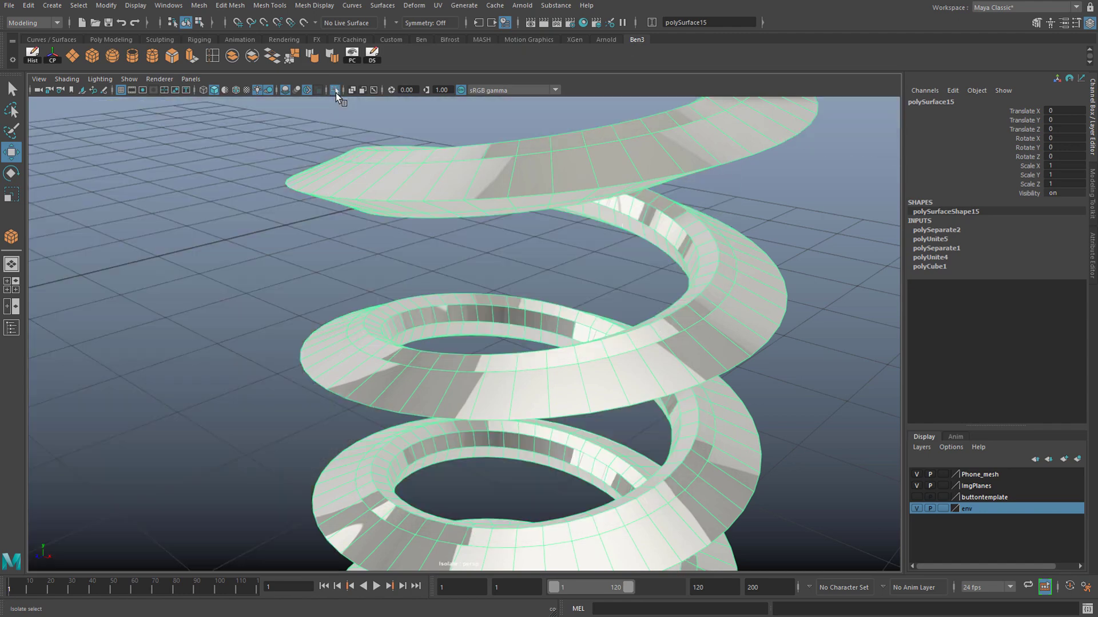
# Step: Turn on the poly count heads-up display in the viewport
pyautogui.click(351, 61)
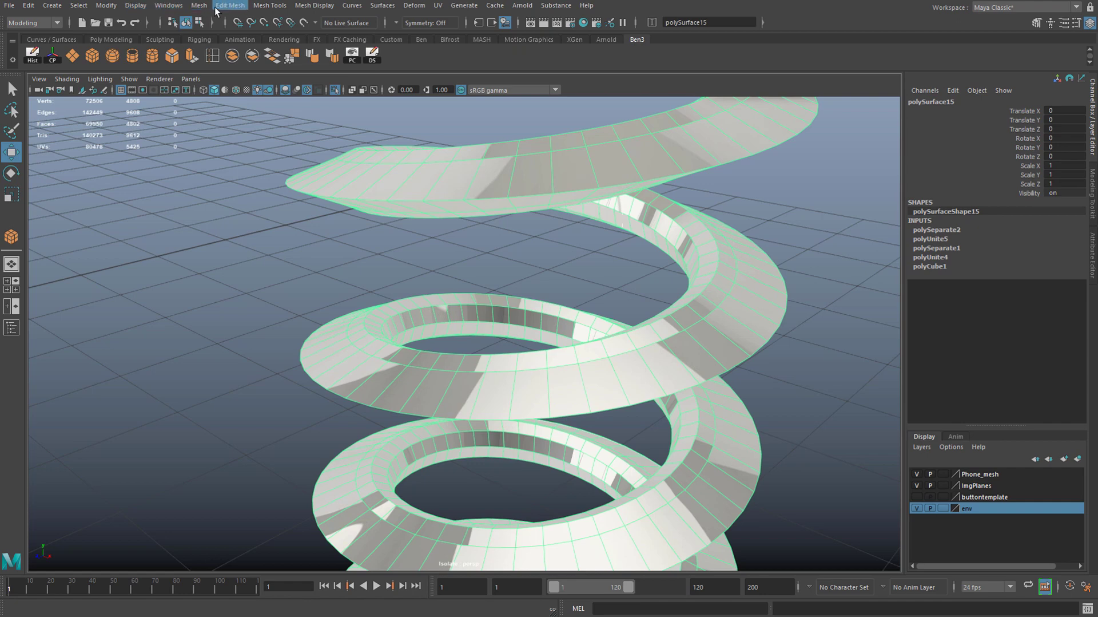
pyautogui.click(106, 5)
pyautogui.moveTo(193, 46)
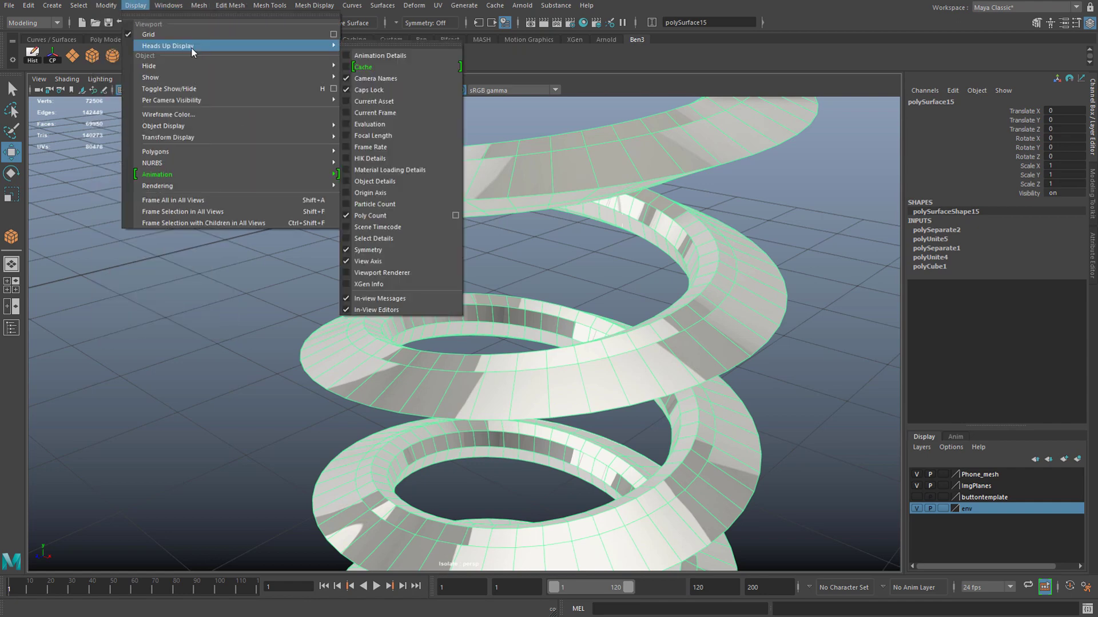
pyautogui.click(385, 215)
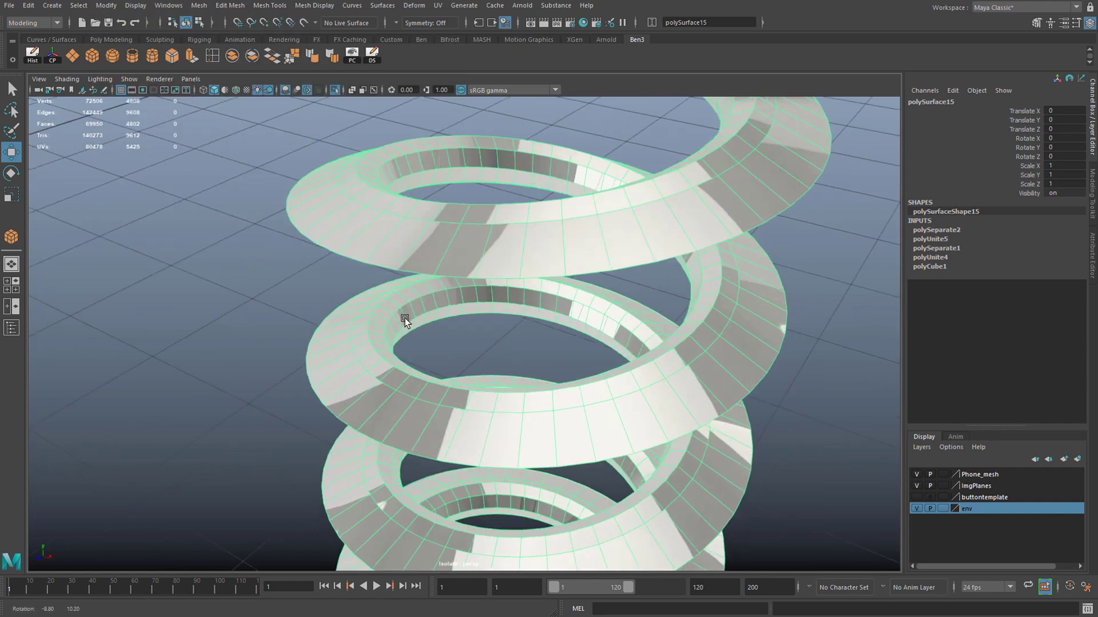
# Step: Select the face loop along the upper inner edge of the isolated spiral thread and delete it
pyautogui.moveTo(388, 314); pyautogui.dragTo(392, 344, button='right')
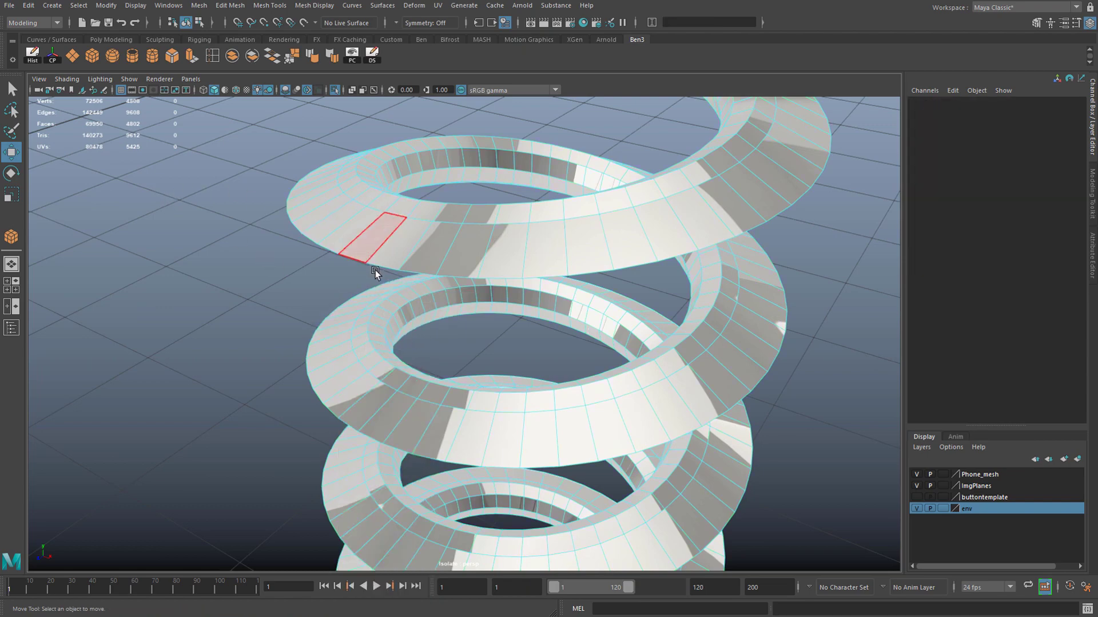
pyautogui.scroll(-10, 407, 310)
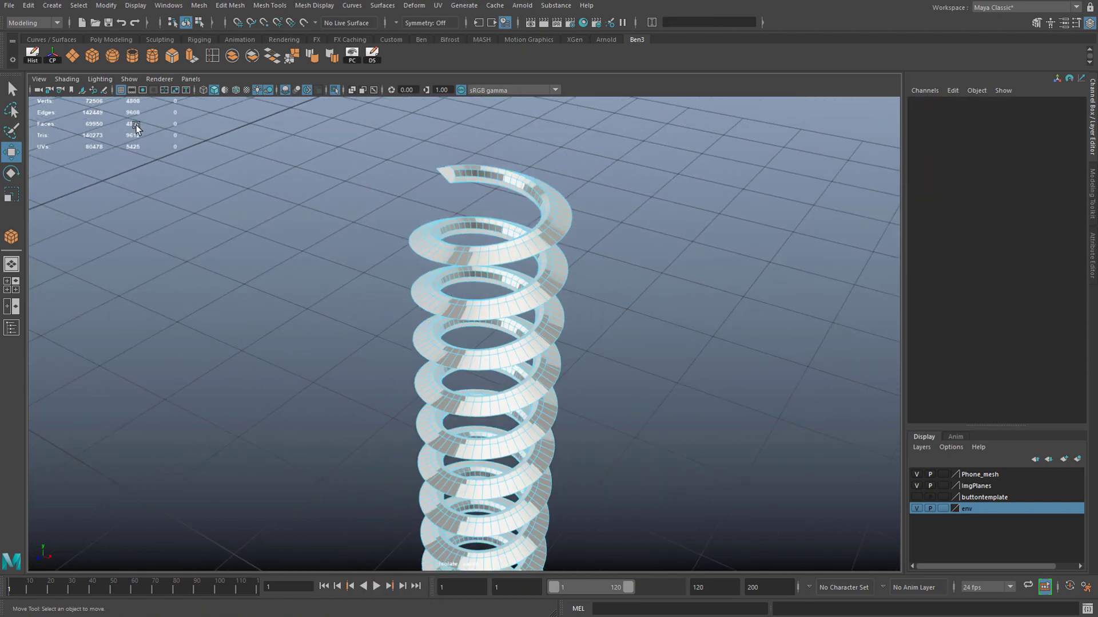
pyautogui.scroll(10, 136, 127)
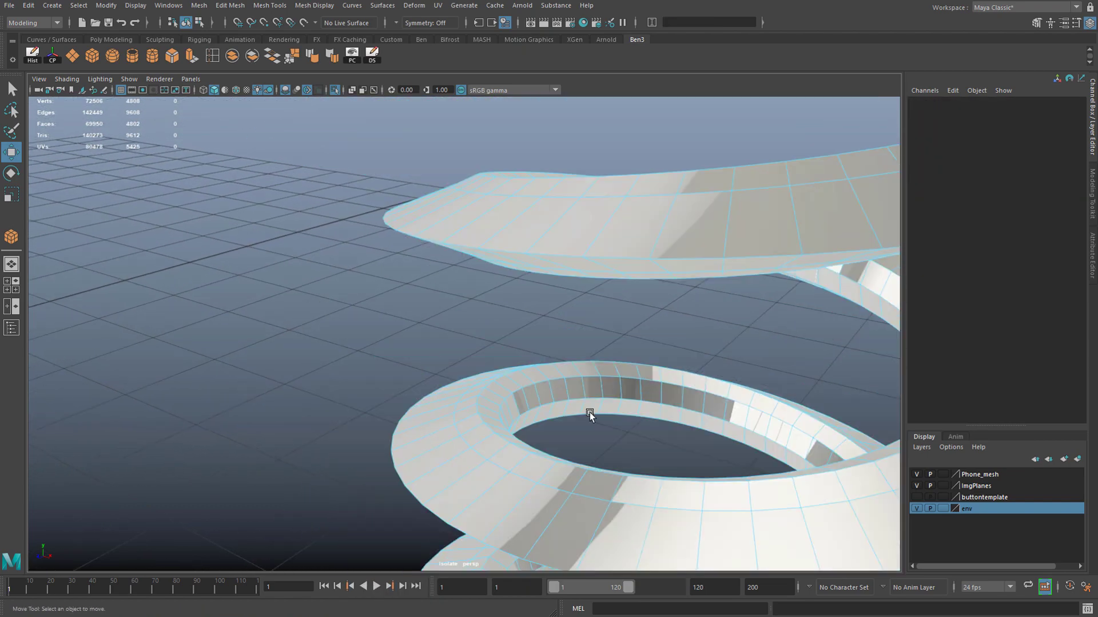
pyautogui.scroll(5, 589, 412)
pyautogui.click(512, 424)
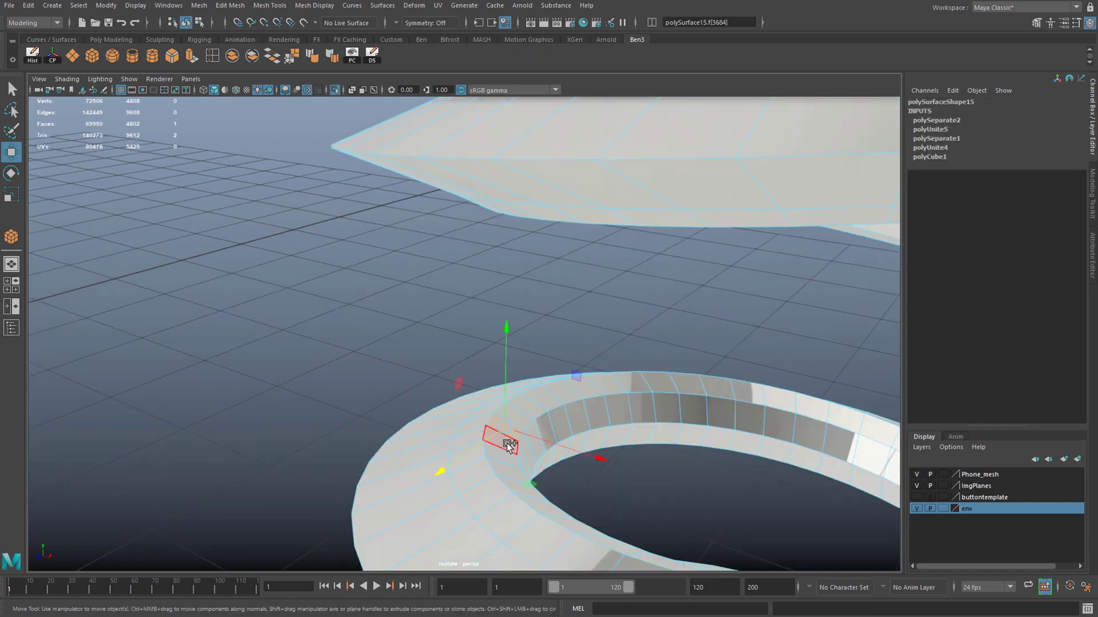
pyautogui.keyDown('shift'); pyautogui.doubleClick(506, 442); pyautogui.keyUp('shift')
pyautogui.scroll(-4, 537, 403)
pyautogui.scroll(3, 537, 403)
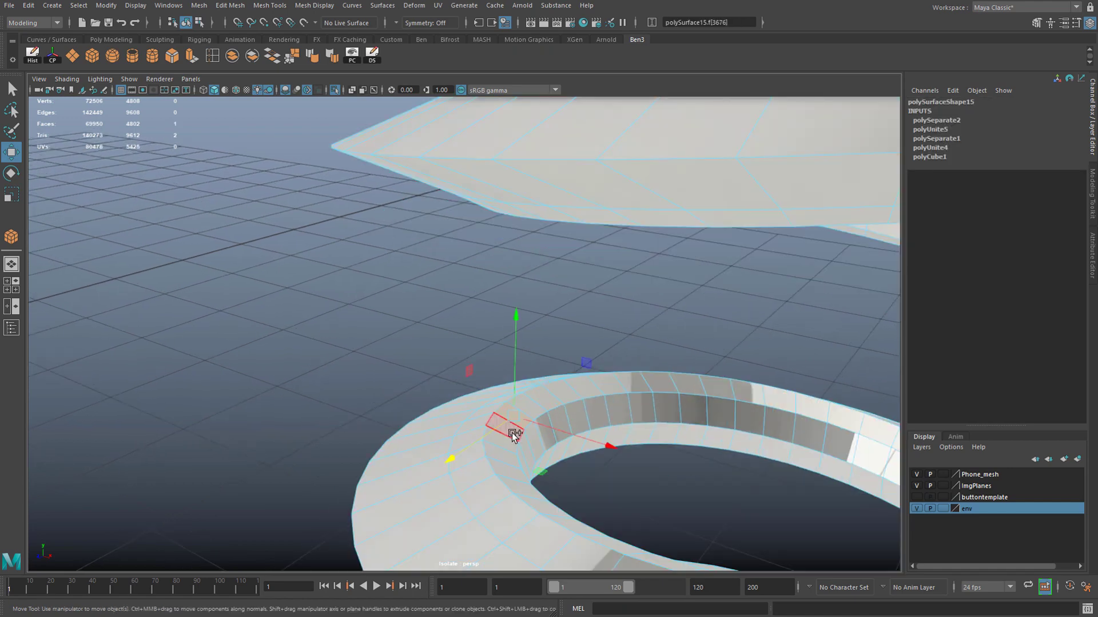
pyautogui.scroll(3, 559, 437)
pyautogui.press('Delete')
# Step: Delete the remaining hidden face loops on the spiral thread's inner side, which sit inside the shank
pyautogui.click(464, 376)
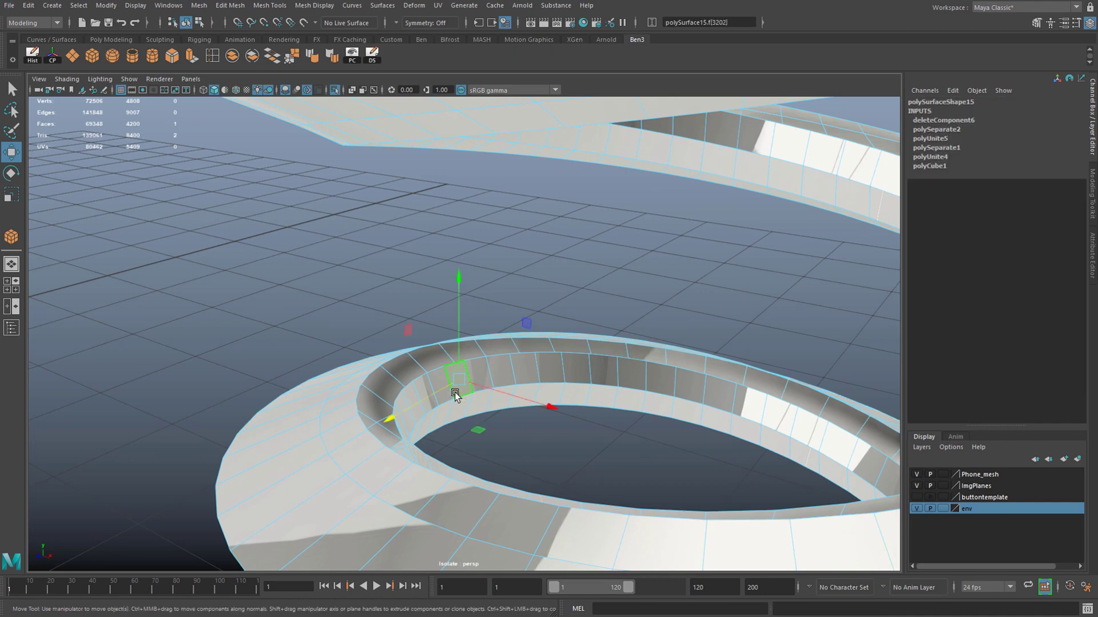
pyautogui.keyDown('shift'); pyautogui.doubleClick(439, 380); pyautogui.keyUp('shift')
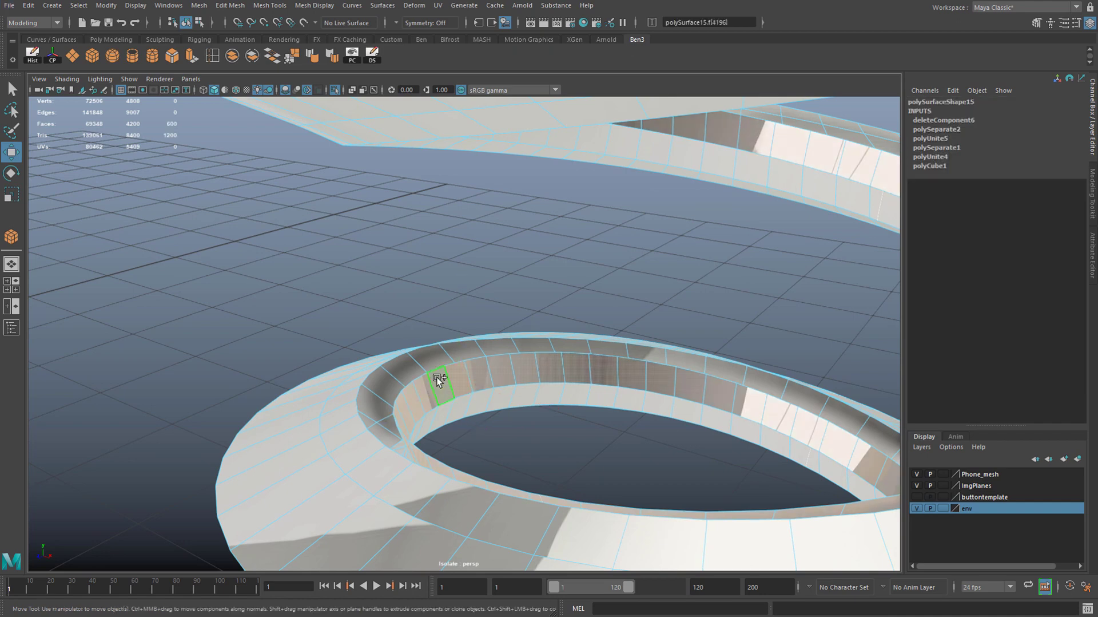
pyautogui.press('Delete')
pyautogui.click(474, 397)
pyautogui.keyDown('shift'); pyautogui.doubleClick(458, 401); pyautogui.keyUp('shift')
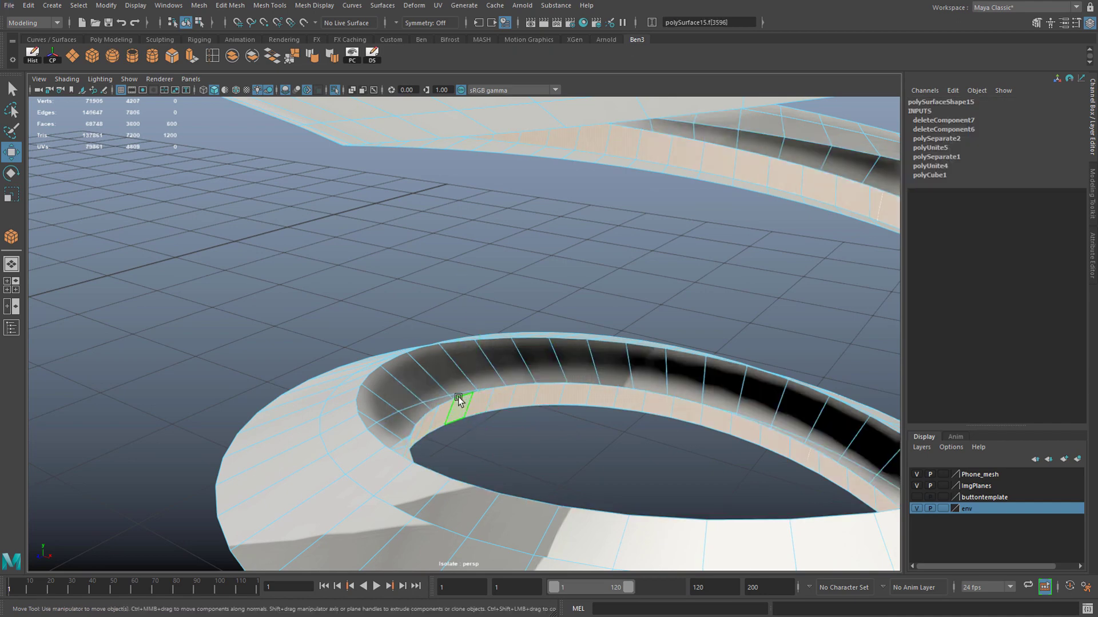
pyautogui.press('Delete')
pyautogui.keyDown('alt'); pyautogui.moveTo(544, 387); pyautogui.dragTo(448, 392, button='right'); pyautogui.keyUp('alt')
pyautogui.keyDown('alt'); pyautogui.moveTo(447, 393); pyautogui.dragTo(400, 380); pyautogui.keyUp('alt')
pyautogui.keyDown('alt'); pyautogui.moveTo(401, 380); pyautogui.dragTo(430, 379, button='right'); pyautogui.keyUp('alt')
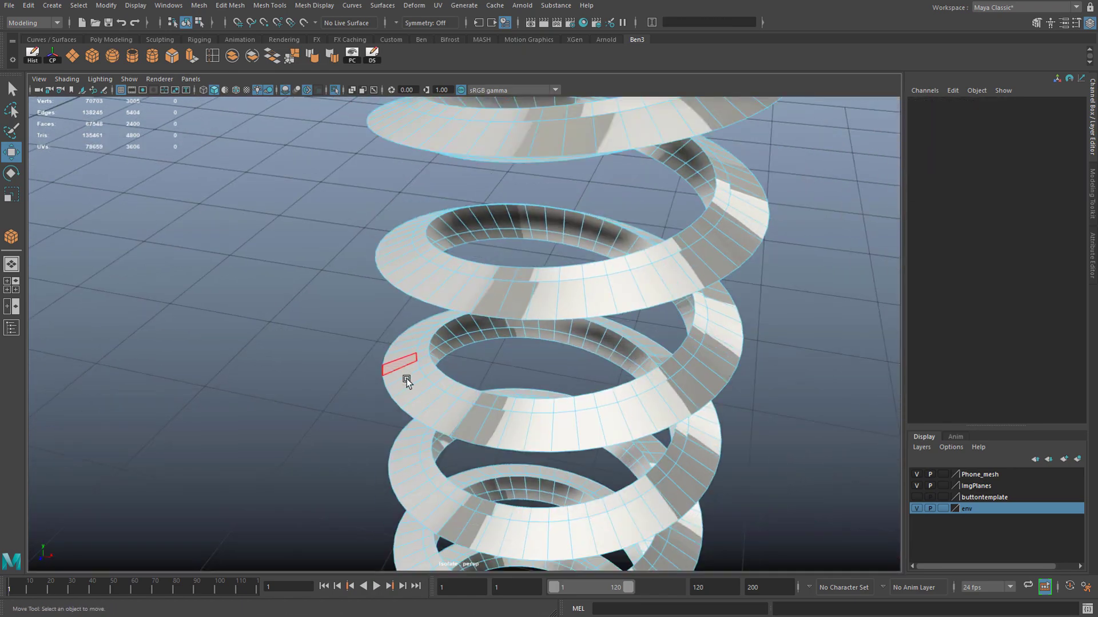
# Step: Return the thread to object selection, end its isolation and examine how it meets the shank
pyautogui.moveTo(406, 378)
pyautogui.keyDown('alt'); pyautogui.mouseDown()
pyautogui.moveTo(441, 368)
pyautogui.moveTo(424, 366)
pyautogui.mouseUp(); pyautogui.keyUp('alt')
pyautogui.moveTo(424, 366); pyautogui.dragTo(439, 359, button='right')
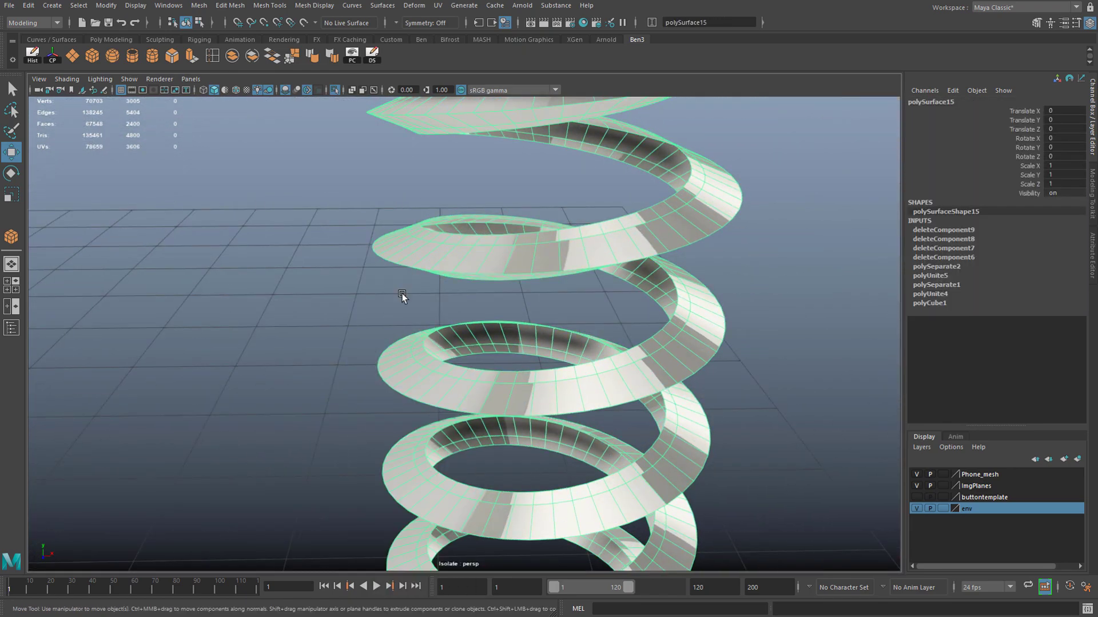
pyautogui.click(335, 91)
pyautogui.scroll(-6, 444, 403)
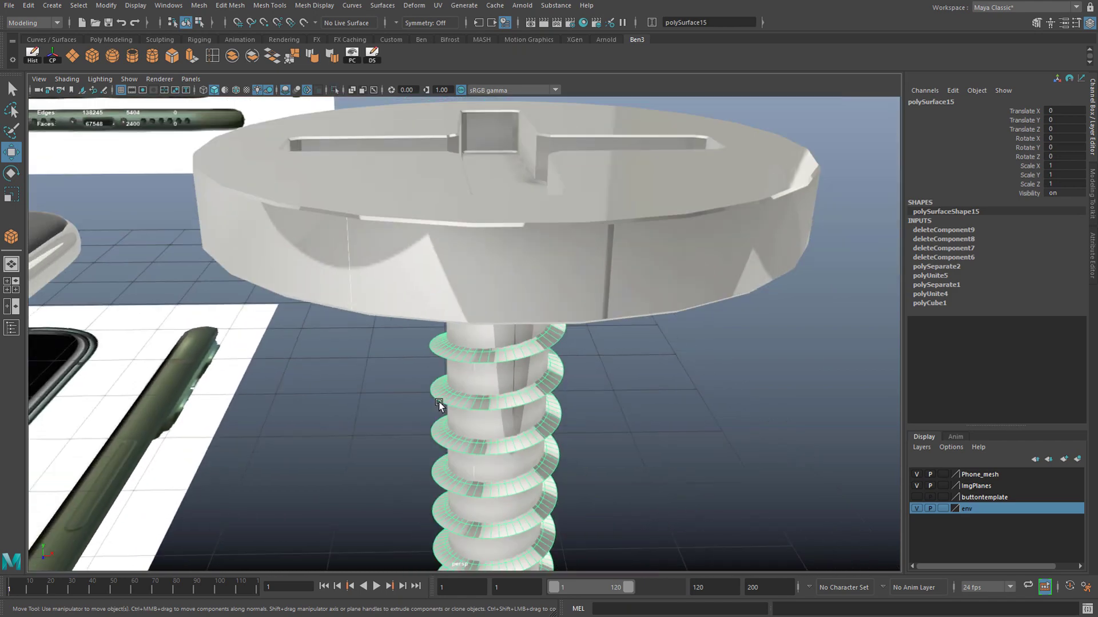
pyautogui.scroll(6, 438, 401)
pyautogui.keyDown('alt'); pyautogui.moveTo(437, 402); pyautogui.dragTo(404, 372); pyautogui.keyUp('alt')
pyautogui.scroll(-5, 501, 329)
pyautogui.scroll(5, 449, 400)
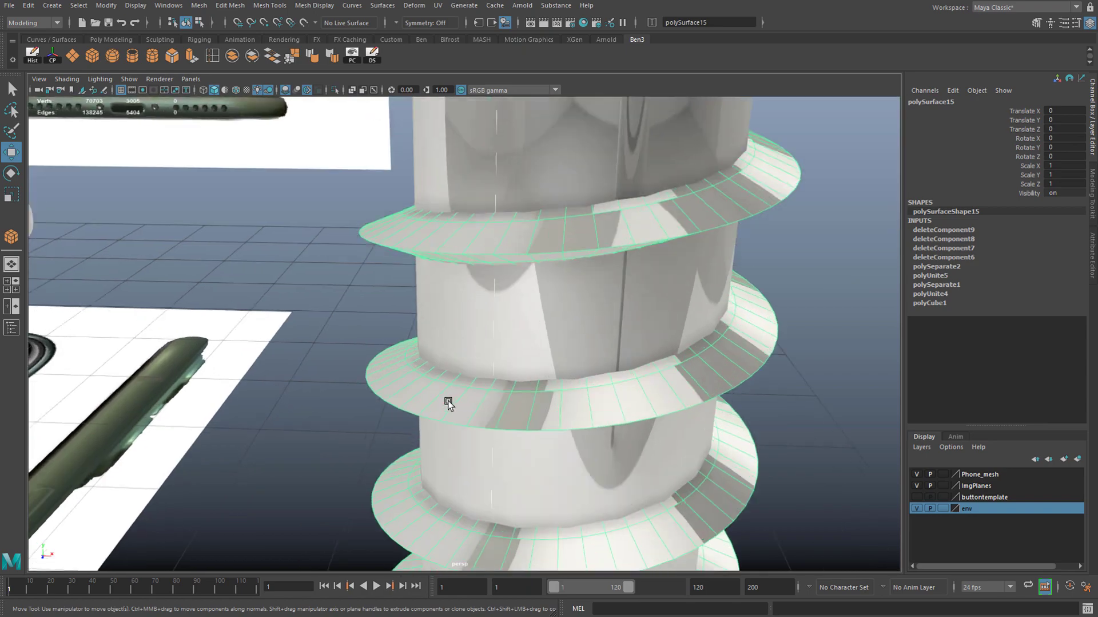
# Step: Select the redundant edge loop running along the thread's upper slope and delete it
pyautogui.moveTo(447, 398); pyautogui.dragTo(444, 362, button='right')
pyautogui.scroll(5, 448, 382)
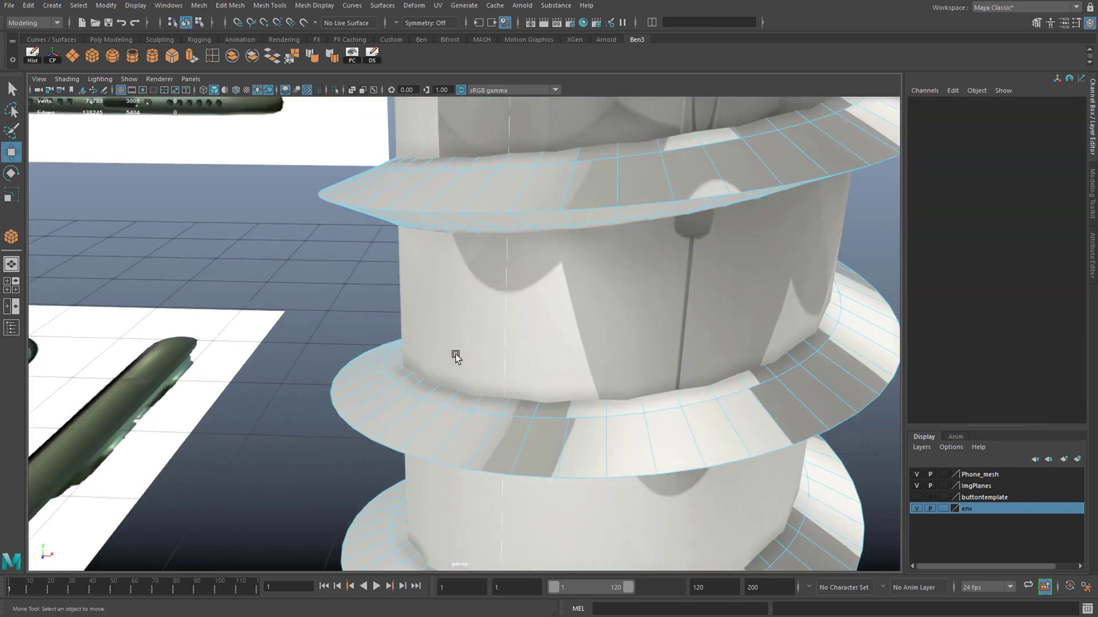
pyautogui.scroll(-5, 458, 404)
pyautogui.scroll(-5, 435, 379)
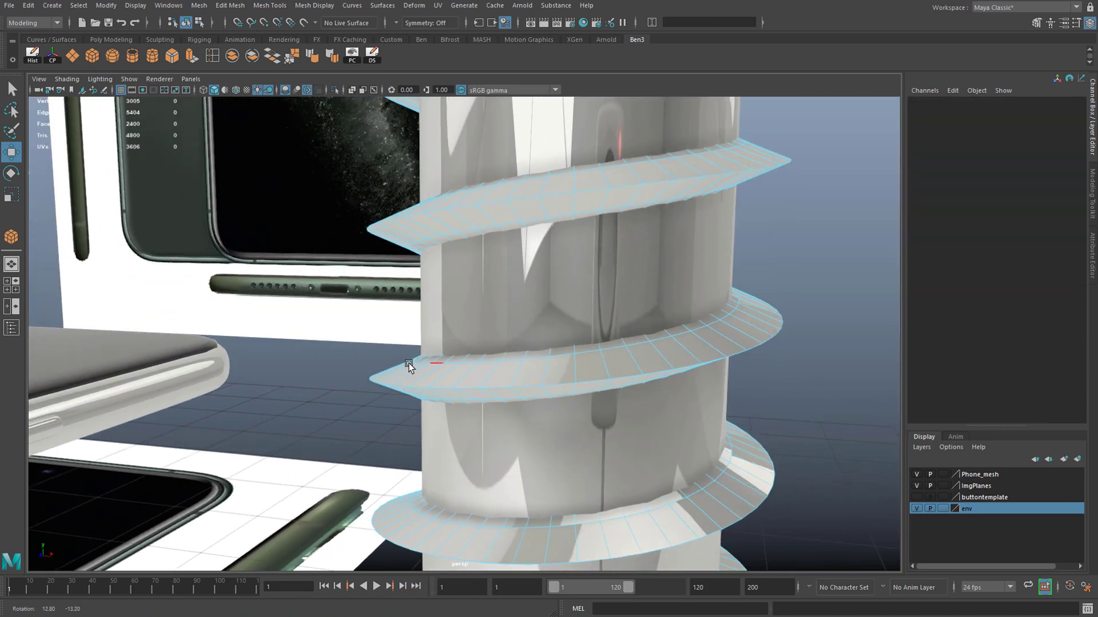
pyautogui.scroll(5, 410, 363)
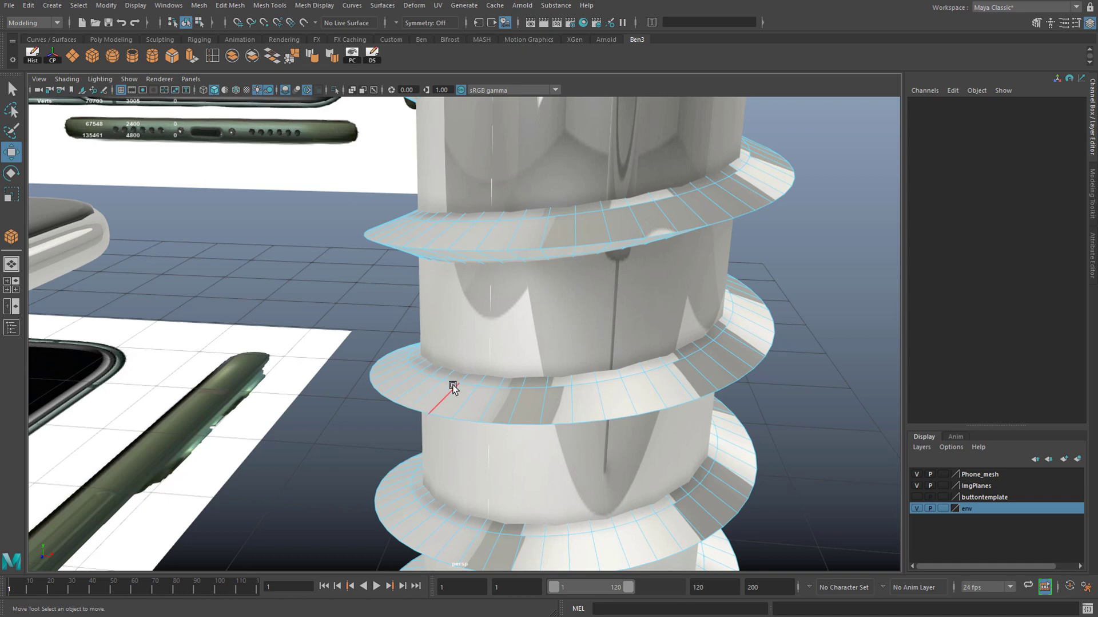
pyautogui.doubleClick(448, 382)
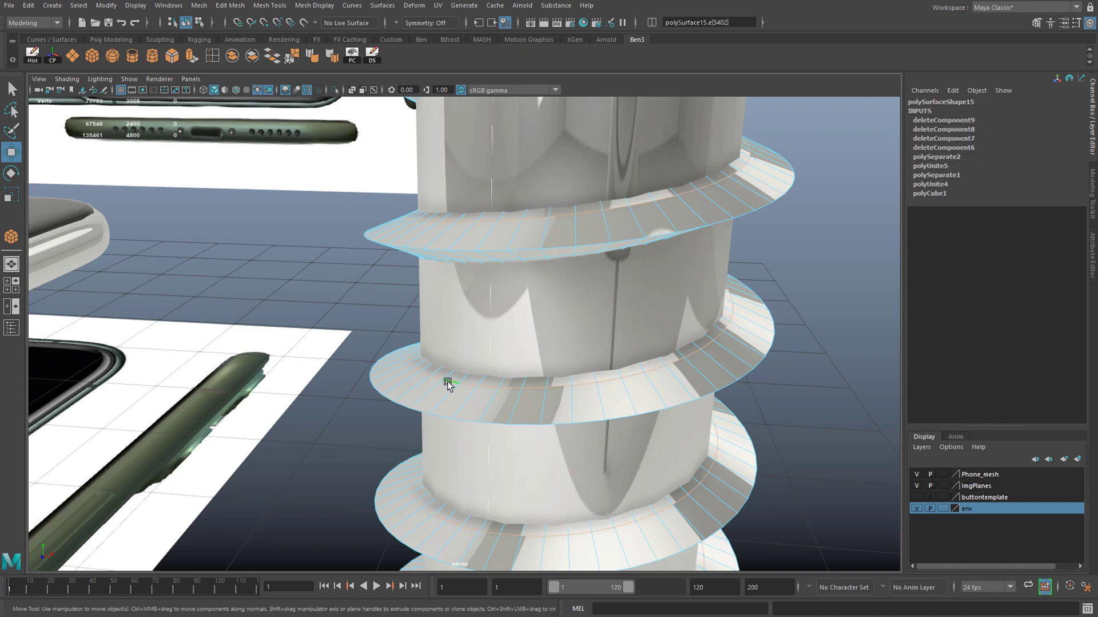
pyautogui.keyDown('shift'); pyautogui.moveTo(448, 382); pyautogui.dragTo(405, 400, button='right'); pyautogui.keyUp('shift')
# Step: Delete the matching edge loop on the thread's underside and return to object selection
pyautogui.keyDown('alt'); pyautogui.moveTo(418, 394); pyautogui.dragTo(456, 355); pyautogui.keyUp('alt')
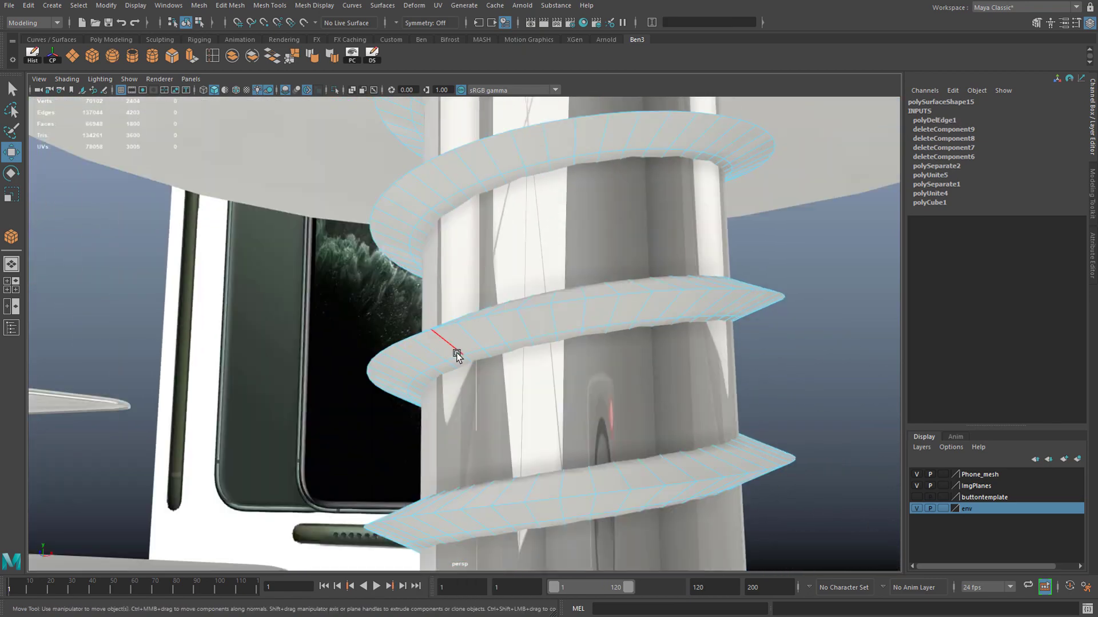
pyautogui.doubleClick(465, 353)
pyautogui.keyDown('shift'); pyautogui.moveTo(466, 353); pyautogui.dragTo(422, 369, button='right'); pyautogui.keyUp('shift')
pyautogui.keyDown('shift'); pyautogui.moveTo(422, 364); pyautogui.dragTo(417, 370, button='right'); pyautogui.keyUp('shift')
pyautogui.press('q')
pyautogui.keyDown('alt'); pyautogui.moveTo(422, 365); pyautogui.dragTo(485, 359); pyautogui.keyUp('alt')
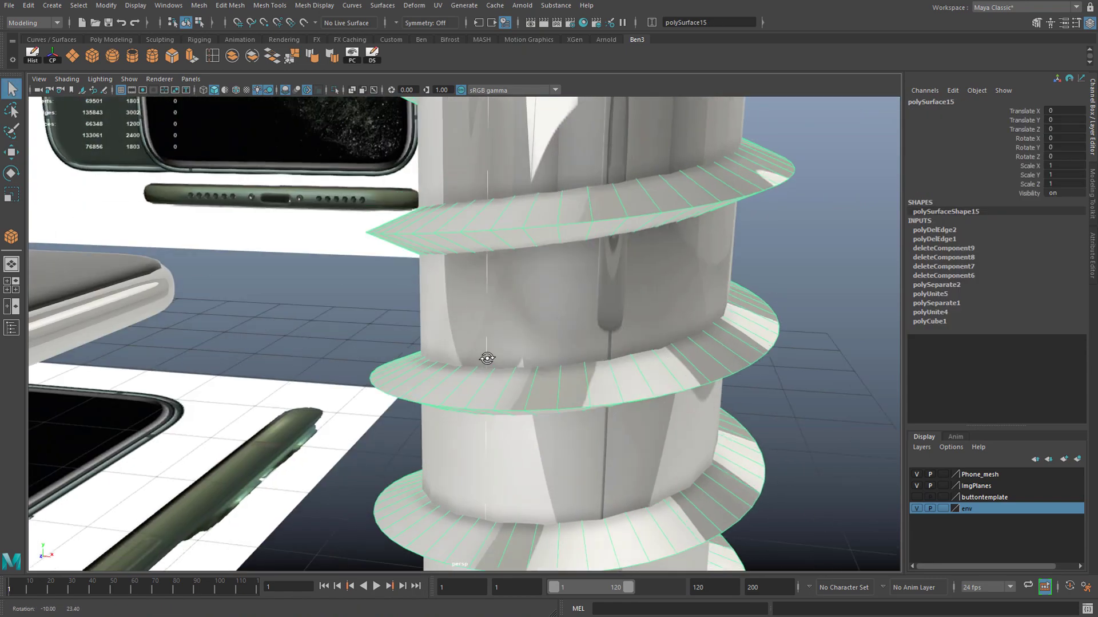
# Step: Isolate the spiral thread to check its reduced polygon count, then bring the full scene back
pyautogui.scroll(3, 485, 359)
pyautogui.scroll(-4, 475, 315)
pyautogui.click(335, 90)
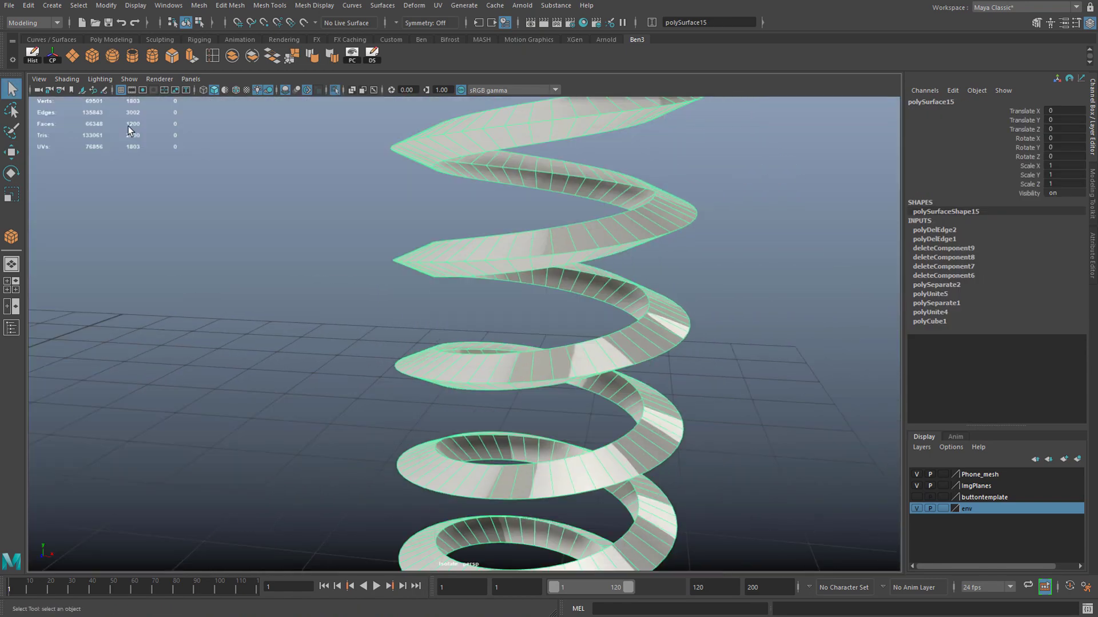
pyautogui.scroll(-5, 503, 344)
pyautogui.keyDown('alt'); pyautogui.moveTo(487, 343); pyautogui.dragTo(466, 356); pyautogui.keyUp('alt')
pyautogui.hotkey('ctrl', '1')
pyautogui.scroll(-4, 465, 356)
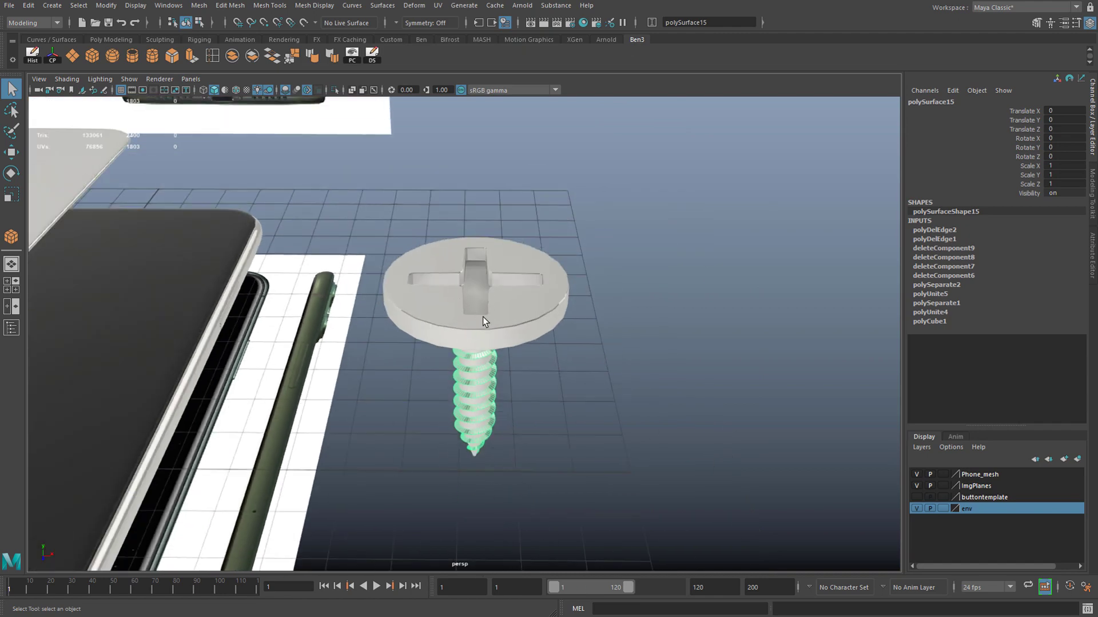
# Step: Select the screw's head, shank and thread together and combine them into one mesh
pyautogui.moveTo(482, 316); pyautogui.dragTo(479, 314, button='right')
pyautogui.moveTo(395, 216); pyautogui.dragTo(607, 503)
pyautogui.keyDown('alt'); pyautogui.moveTo(482, 414); pyautogui.dragTo(481, 381); pyautogui.keyUp('alt')
pyautogui.click(199, 5)
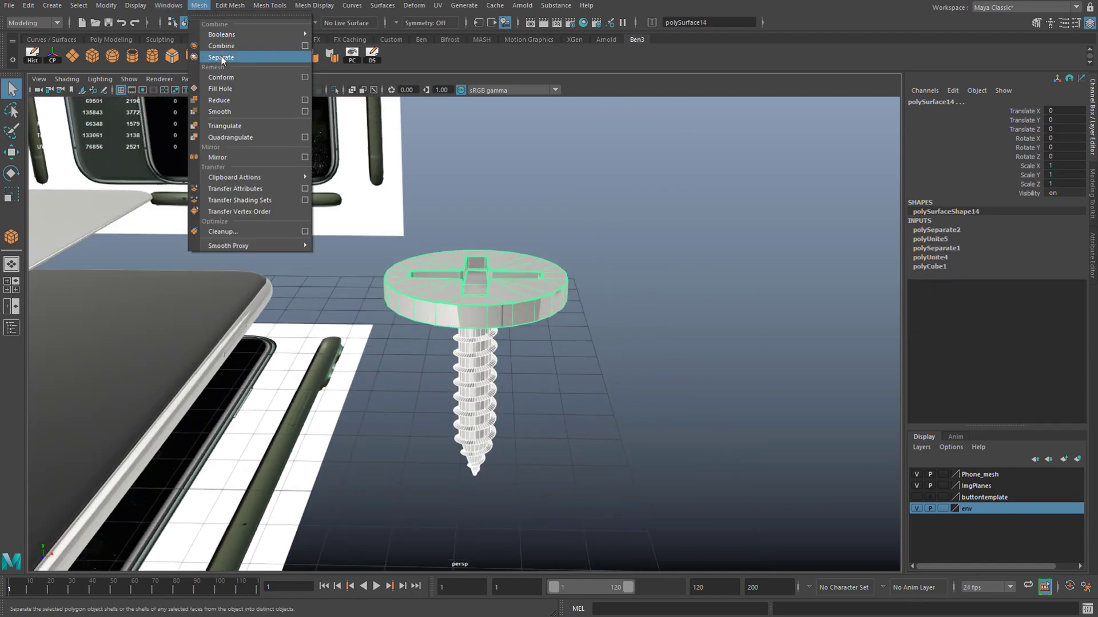
pyautogui.click(229, 41)
# Step: Move the combined screw across the ground plane to the phone's bottom edge, at X -6.609 and Z 7.304
pyautogui.press('w')
pyautogui.keyDown('alt'); pyautogui.moveTo(545, 349); pyautogui.dragTo(452, 350); pyautogui.keyUp('alt')
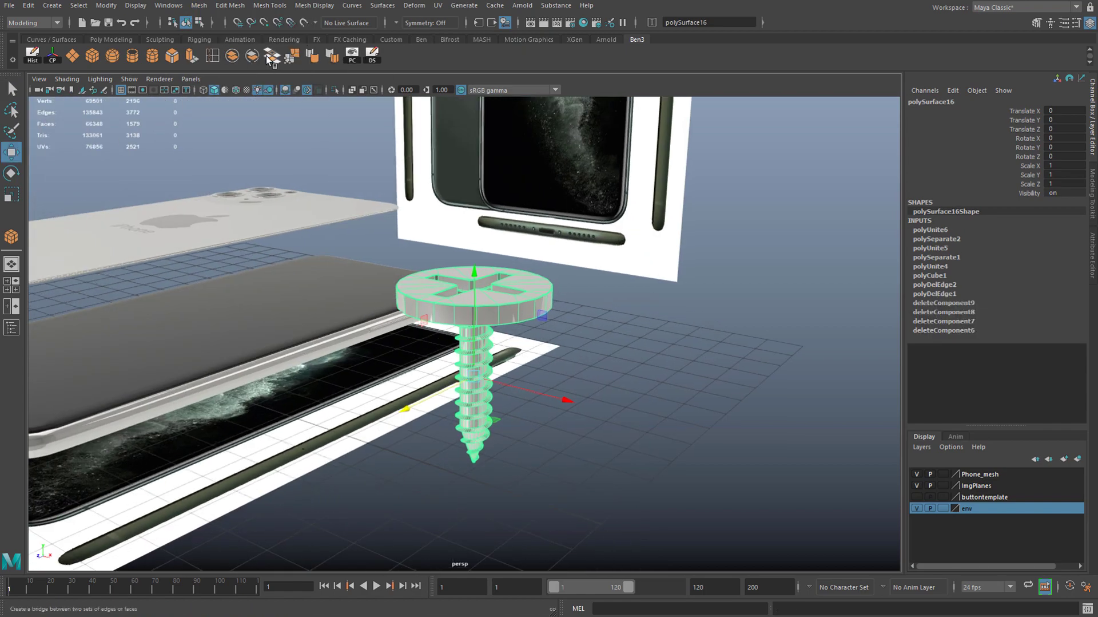
pyautogui.keyDown('alt'); pyautogui.moveTo(349, 339); pyautogui.dragTo(368, 315); pyautogui.keyUp('alt')
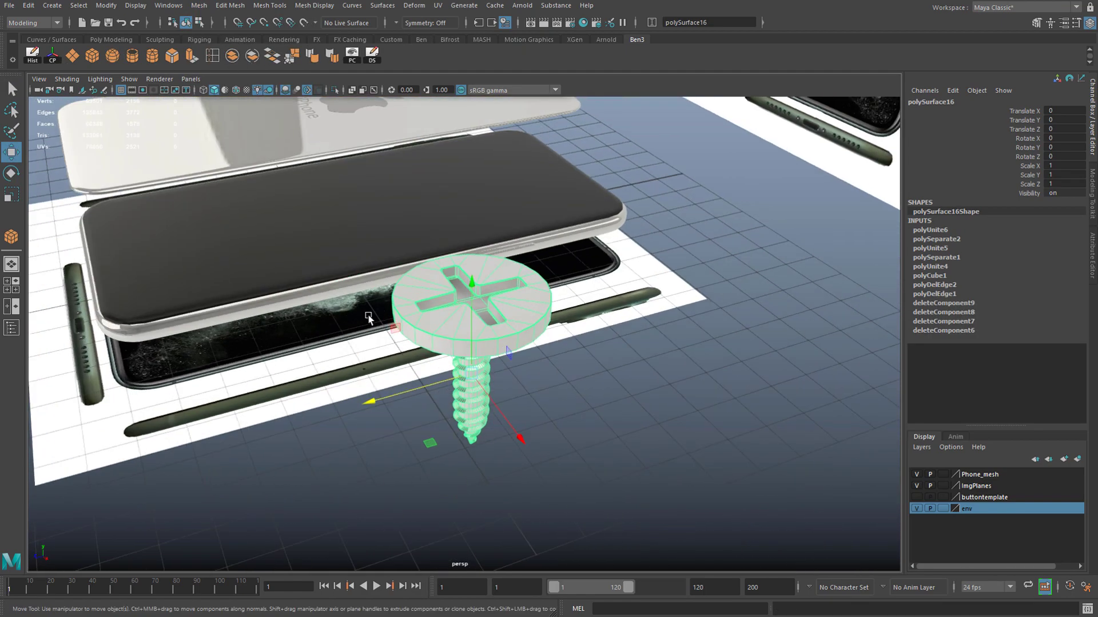
pyautogui.keyDown('alt'); pyautogui.moveTo(546, 415); pyautogui.dragTo(722, 292); pyautogui.keyUp('alt')
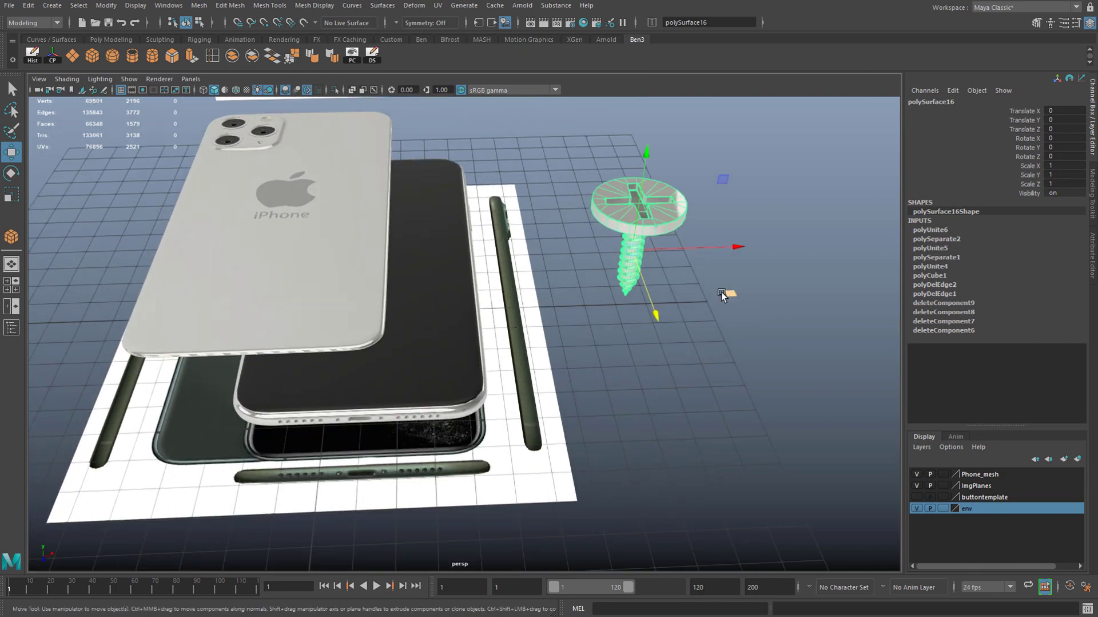
pyautogui.moveTo(732, 289); pyautogui.dragTo(518, 473, button='middle')
pyautogui.scroll(2, 413, 436)
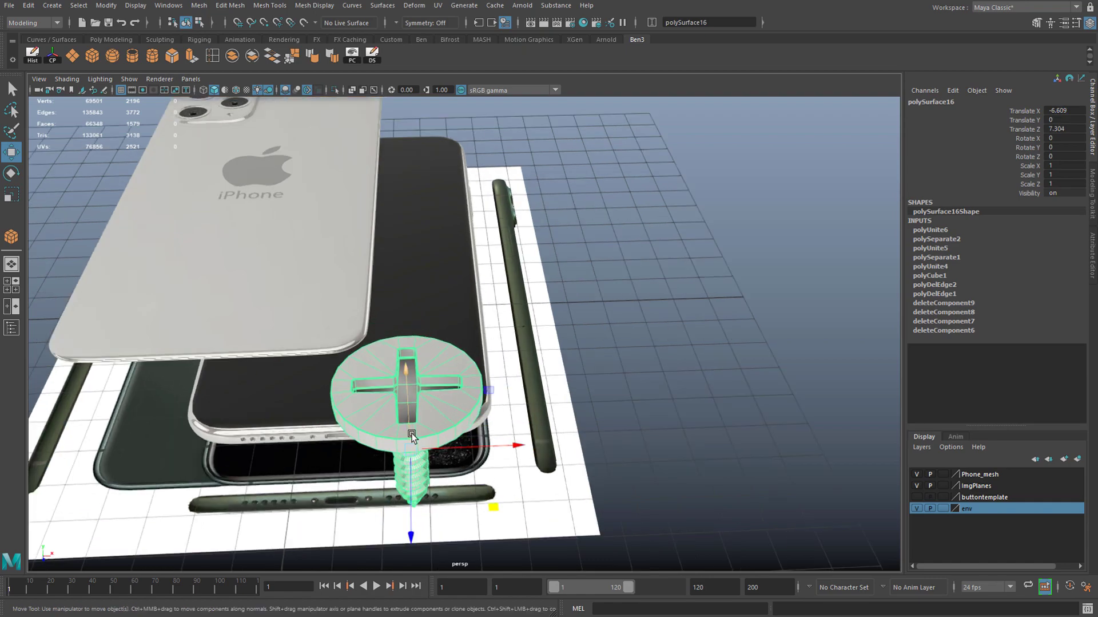
# Step: Select the phone's side frame at the charging port and turn off its smooth mesh preview
pyautogui.press('f')
pyautogui.keyDown('alt'); pyautogui.moveTo(413, 435); pyautogui.dragTo(359, 360); pyautogui.keyUp('alt')
pyautogui.keyDown('alt'); pyautogui.moveTo(360, 360); pyautogui.dragTo(505, 314, button='middle'); pyautogui.keyUp('alt')
pyautogui.scroll(7, 504, 314)
pyautogui.click(497, 280)
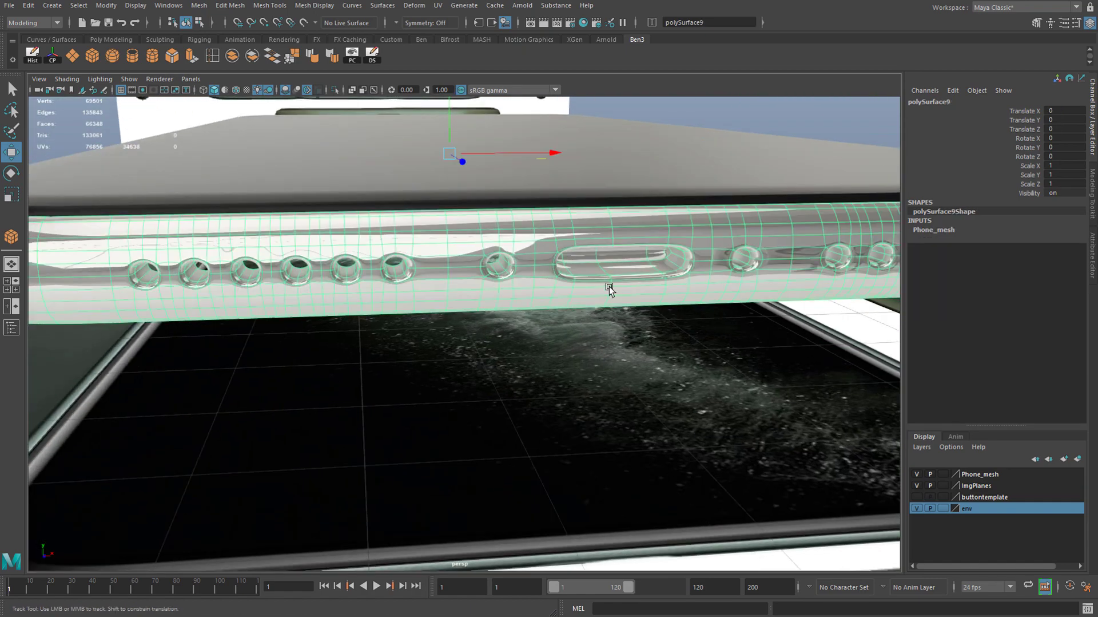
pyautogui.scroll(2, 472, 324)
pyautogui.keyDown('alt'); pyautogui.moveTo(610, 287); pyautogui.dragTo(473, 378, button='middle'); pyautogui.keyUp('alt')
pyautogui.press('1')
pyautogui.scroll(3, 433, 294)
# Step: Examine the frame's edge flow around the charging port, screw holes and speaker holes
pyautogui.moveTo(473, 378)
pyautogui.keyDown('alt'); pyautogui.mouseDown()
pyautogui.moveTo(480, 362)
pyautogui.moveTo(487, 372)
pyautogui.mouseUp(); pyautogui.keyUp('alt')
pyautogui.scroll(-4, 492, 377)
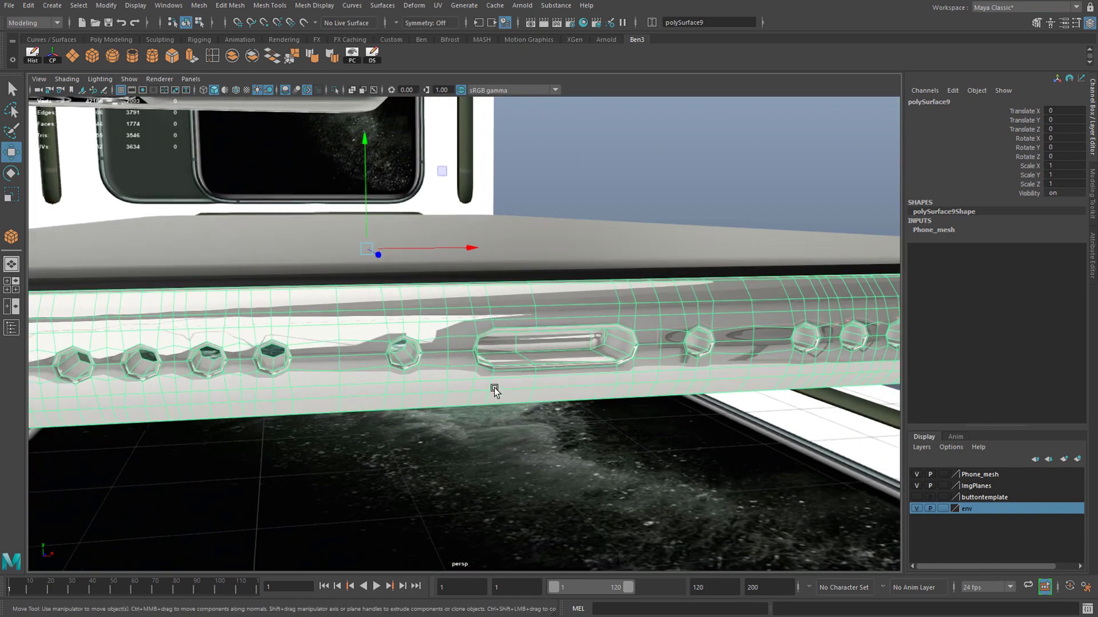
pyautogui.scroll(2, 495, 389)
pyautogui.scroll(-3, 498, 375)
pyautogui.scroll(3, 492, 389)
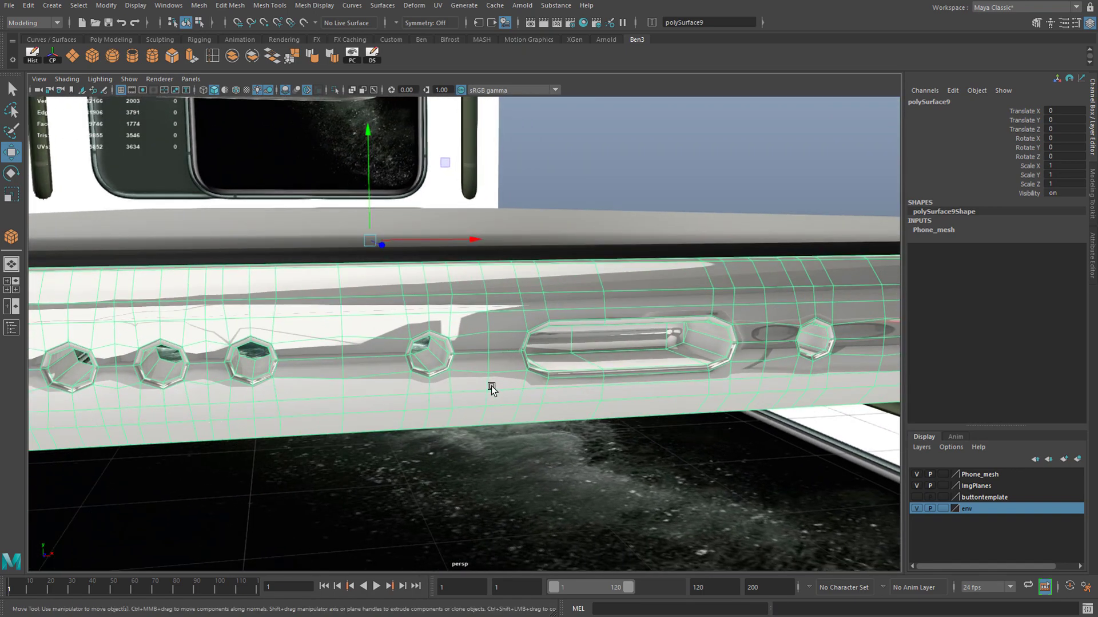
pyautogui.moveTo(623, 347)
pyautogui.keyDown('alt'); pyautogui.mouseDown()
pyautogui.moveTo(701, 372)
pyautogui.moveTo(615, 357)
pyautogui.mouseUp(); pyautogui.keyUp('alt')
pyautogui.keyDown('alt'); pyautogui.moveTo(615, 357); pyautogui.dragTo(426, 388, button='middle'); pyautogui.keyUp('alt')
pyautogui.keyDown('alt'); pyautogui.moveTo(433, 316); pyautogui.dragTo(401, 322); pyautogui.keyUp('alt')
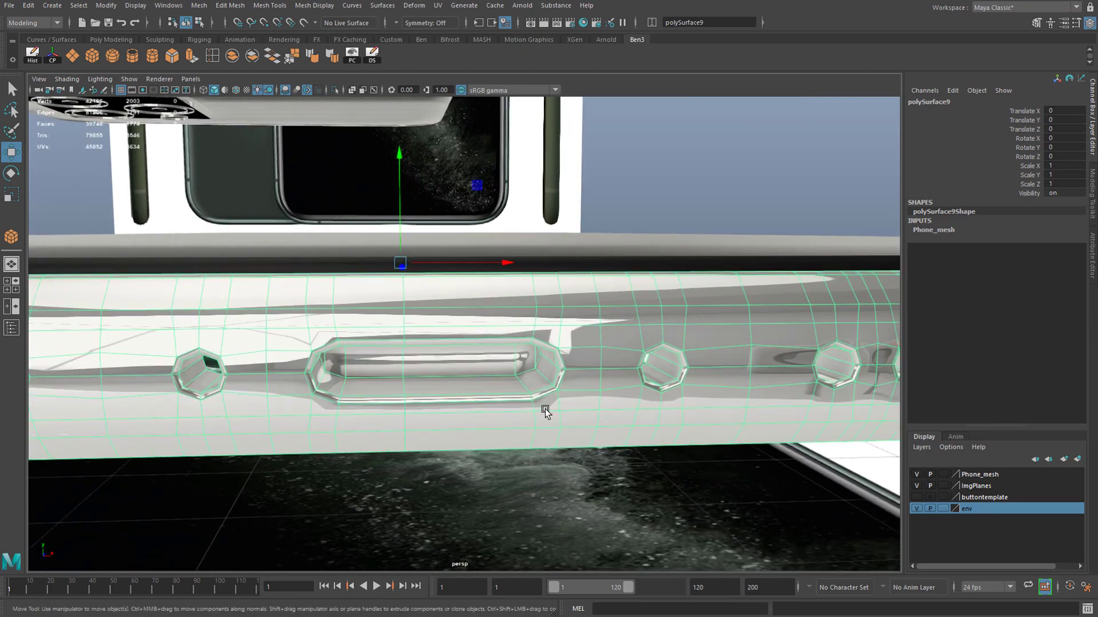
pyautogui.keyDown('alt'); pyautogui.moveTo(494, 367); pyautogui.dragTo(534, 359, button='middle'); pyautogui.keyUp('alt')
pyautogui.keyDown('alt'); pyautogui.moveTo(534, 359); pyautogui.dragTo(530, 368); pyautogui.keyUp('alt')
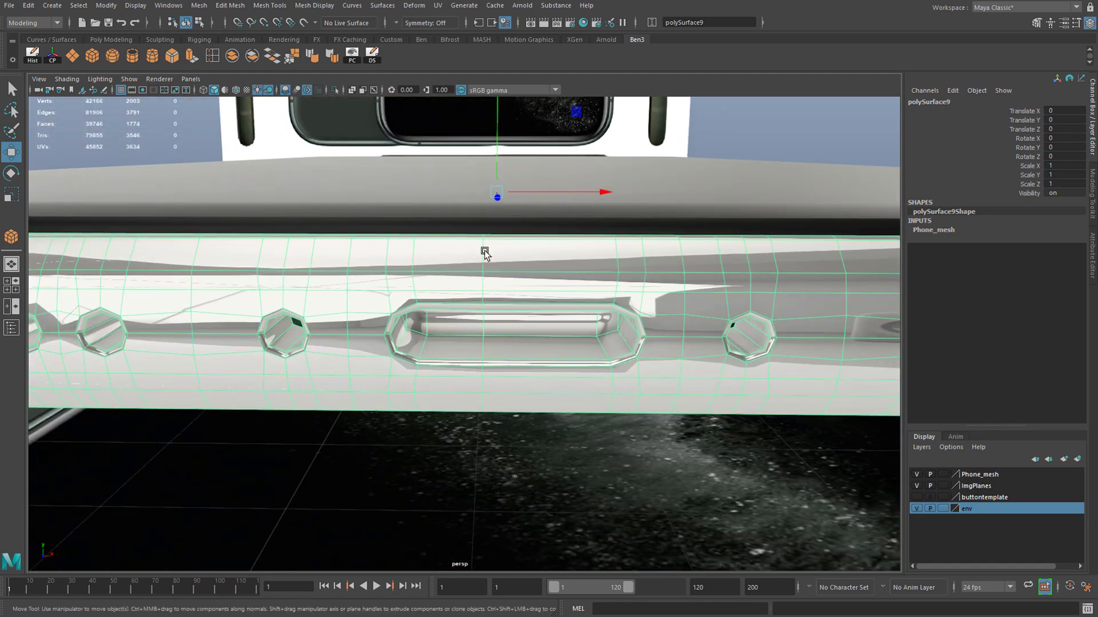
pyautogui.scroll(-6, 485, 263)
pyautogui.scroll(4, 484, 309)
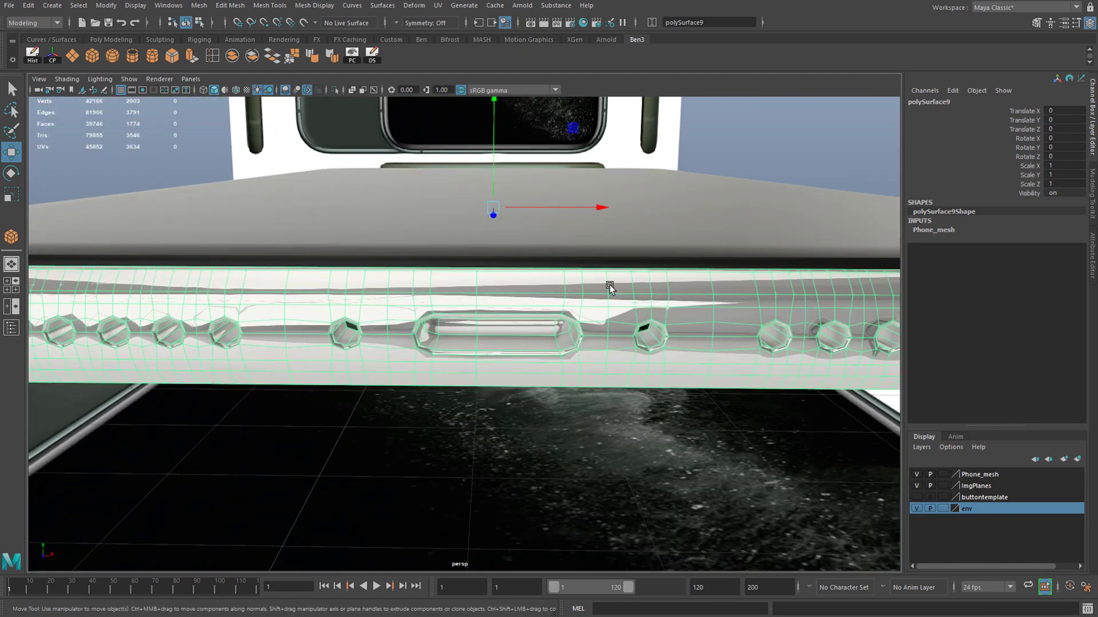
# Step: Isolate the phone frame and delete the vertical edge loop running through the middle of the charging port
pyautogui.click(335, 90)
pyautogui.moveTo(493, 325); pyautogui.dragTo(497, 449, button='right')
pyautogui.scroll(3, 493, 309)
pyautogui.doubleClick(491, 306)
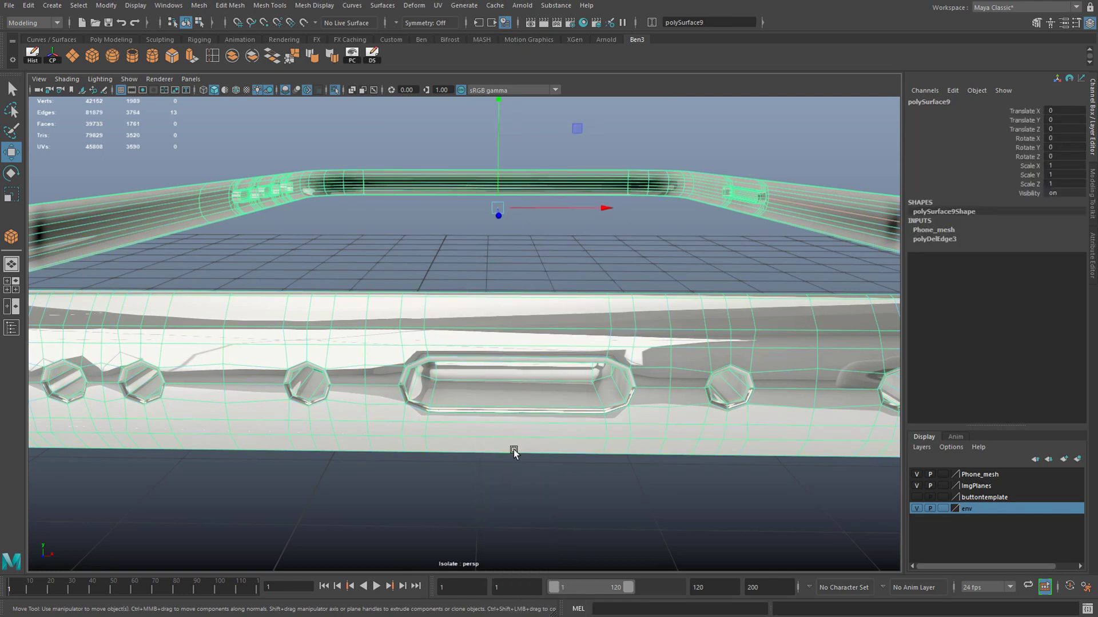
# Step: Set the Insert Edge Loop tool's number of edge loops to 1 and close its settings
pyautogui.doubleClick(210, 55)
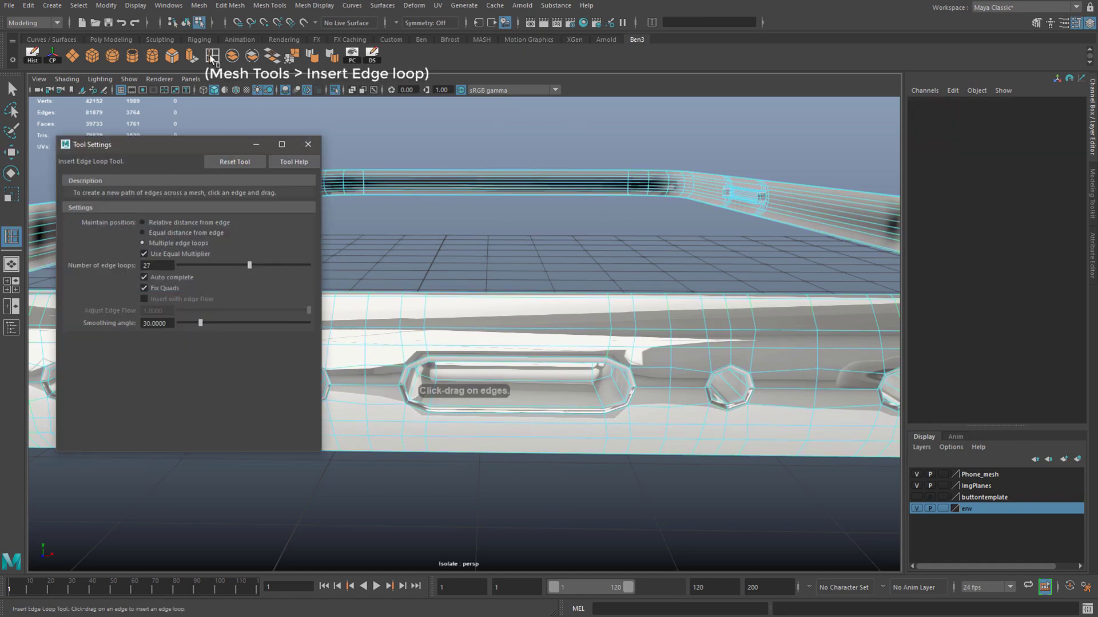
pyautogui.moveTo(187, 265); pyautogui.dragTo(179, 265)
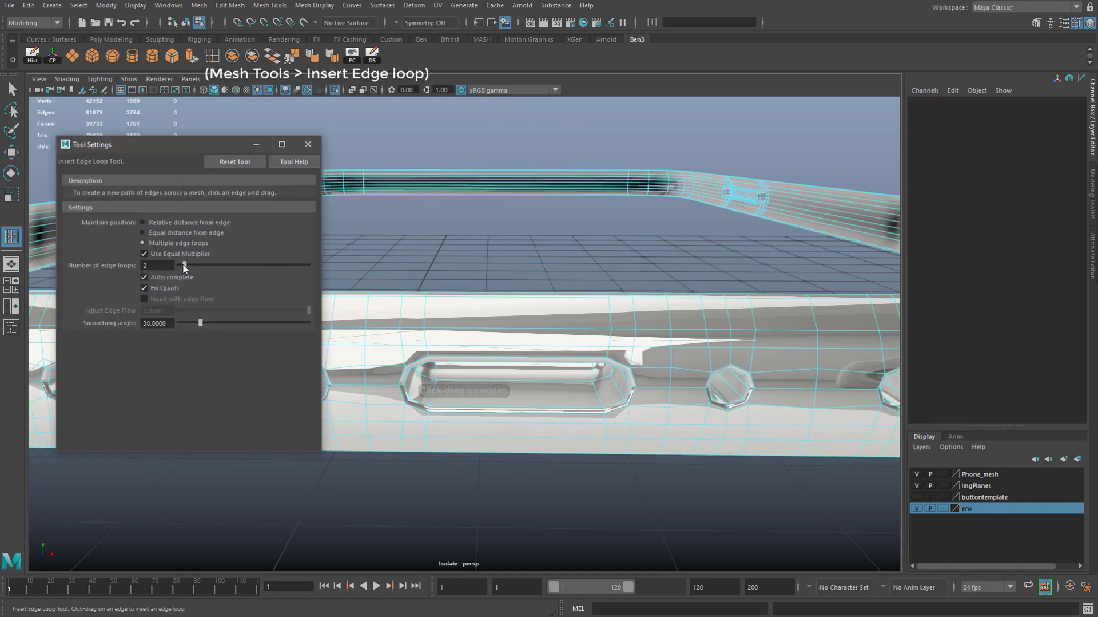
pyautogui.click(307, 146)
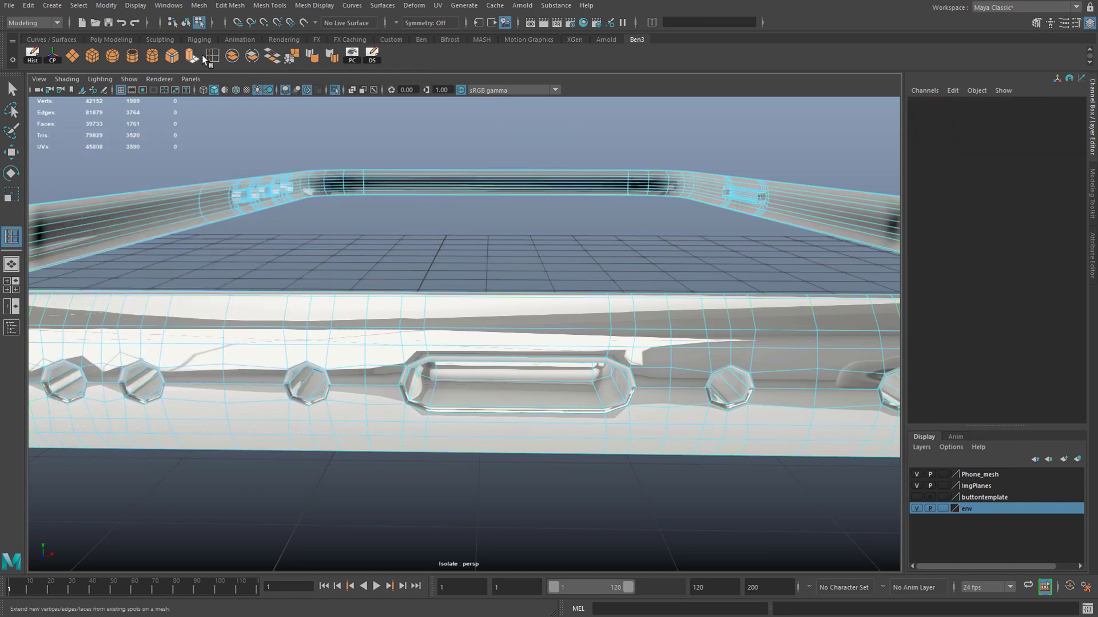
pyautogui.click(230, 6)
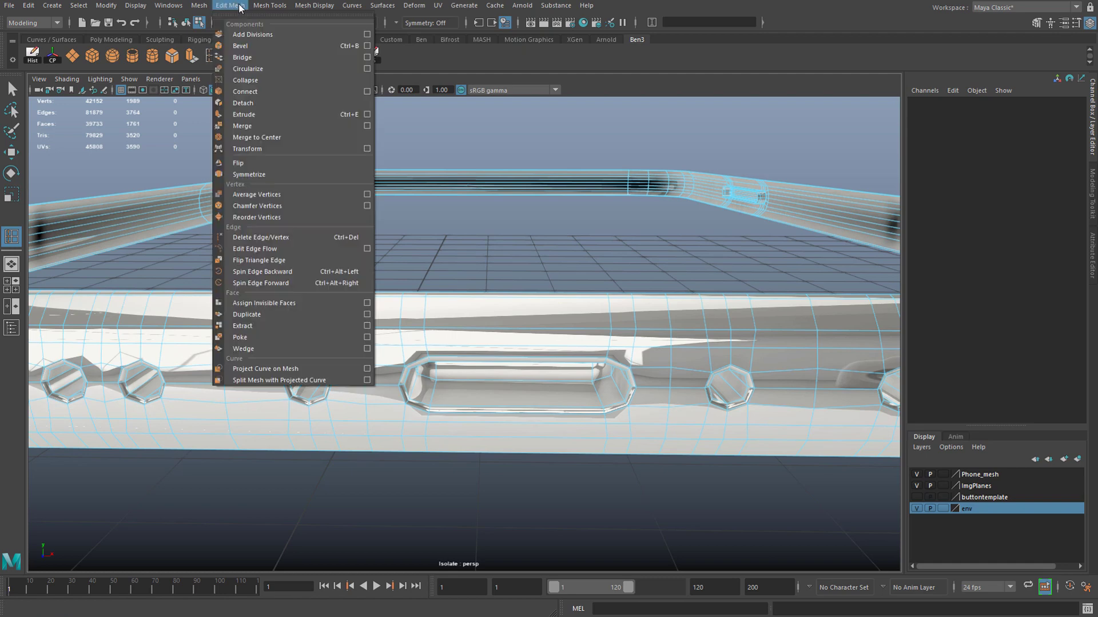
pyautogui.moveTo(270, 5)
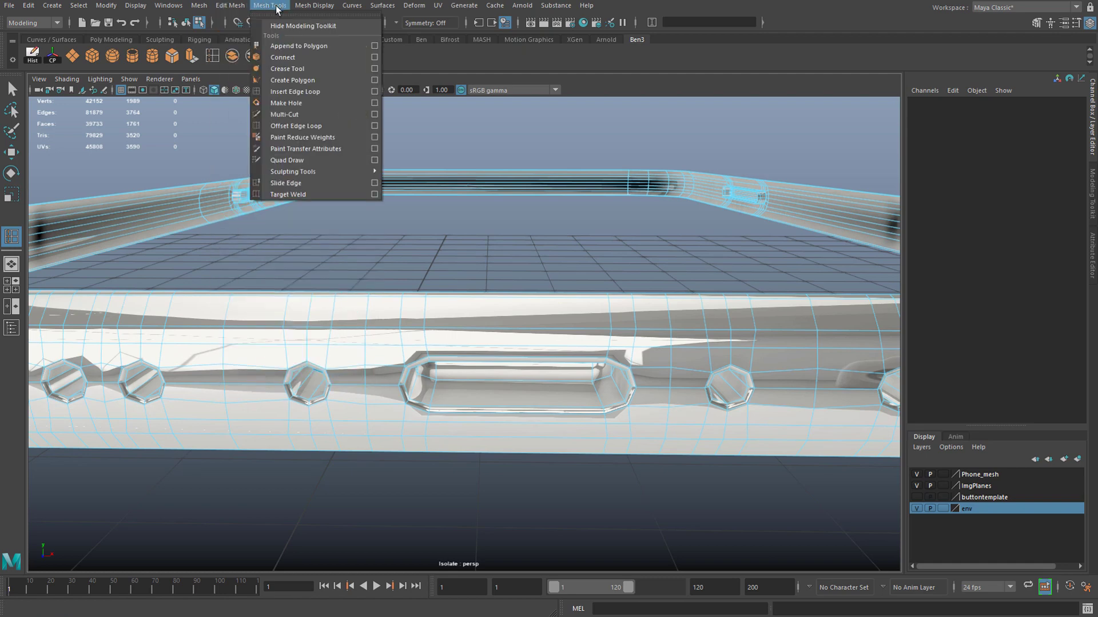
pyautogui.click(375, 92)
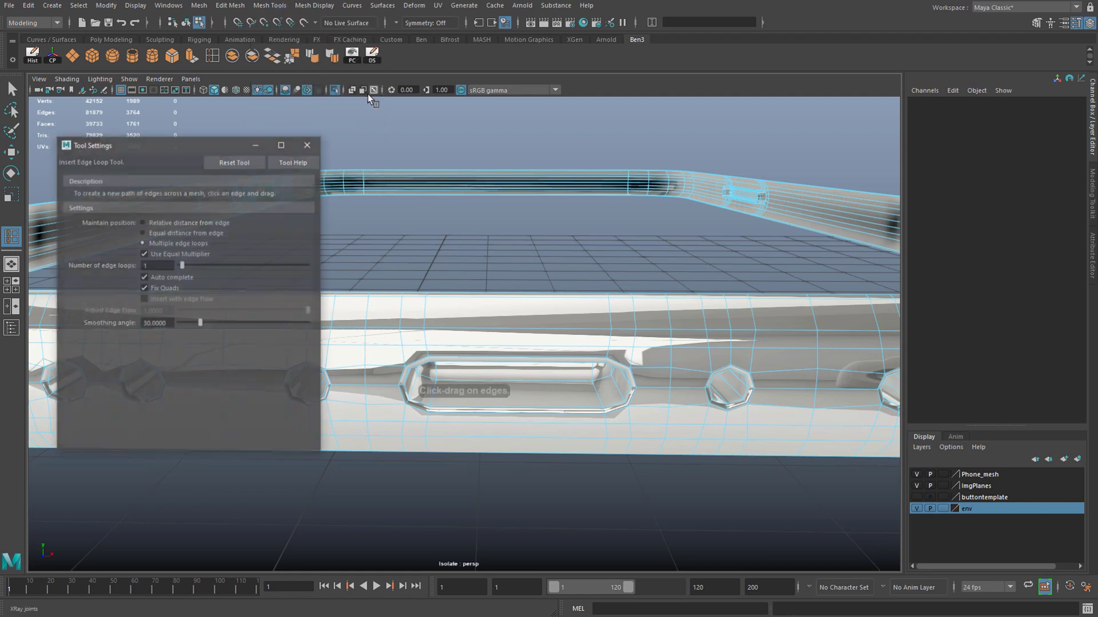
pyautogui.click(308, 144)
# Step: Insert one centred vertical edge loop through the middle of the frame's charging port
pyautogui.click(212, 57)
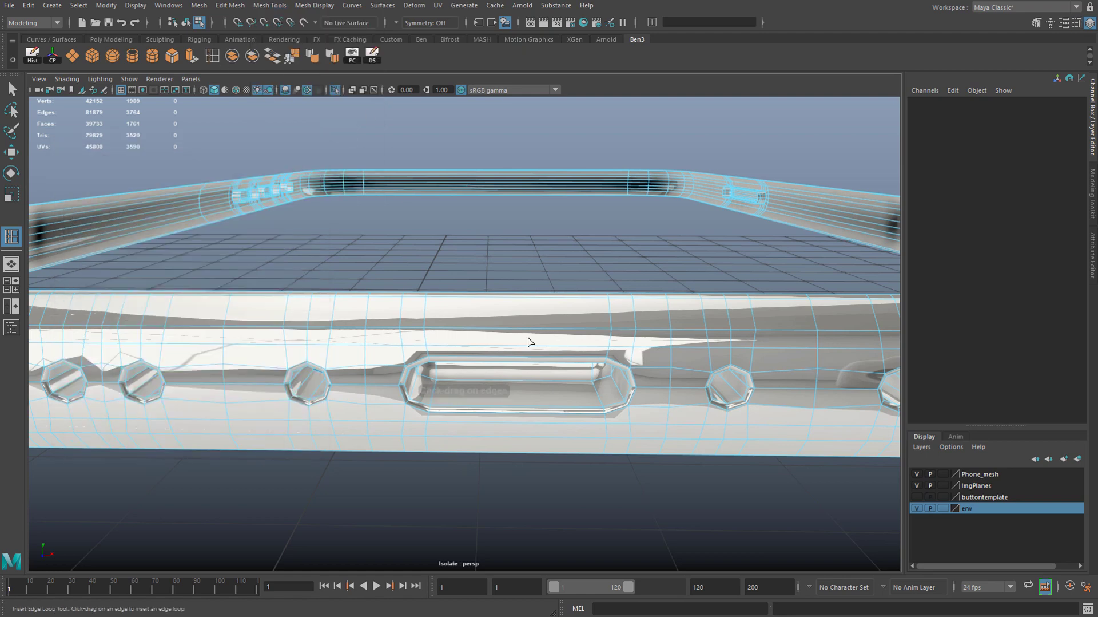
pyautogui.moveTo(504, 334); pyautogui.dragTo(586, 303)
pyautogui.scroll(2, 512, 328)
pyautogui.keyDown('alt'); pyautogui.moveTo(586, 303); pyautogui.dragTo(434, 304, button='middle'); pyautogui.keyUp('alt')
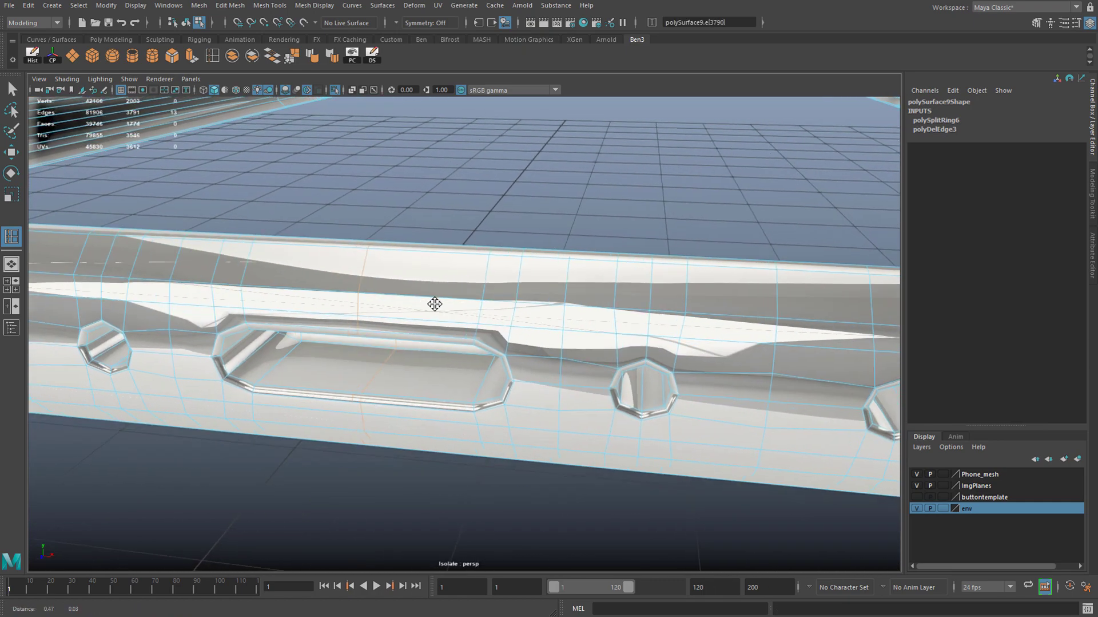
pyautogui.keyDown('alt'); pyautogui.moveTo(435, 304); pyautogui.dragTo(412, 241); pyautogui.keyUp('alt')
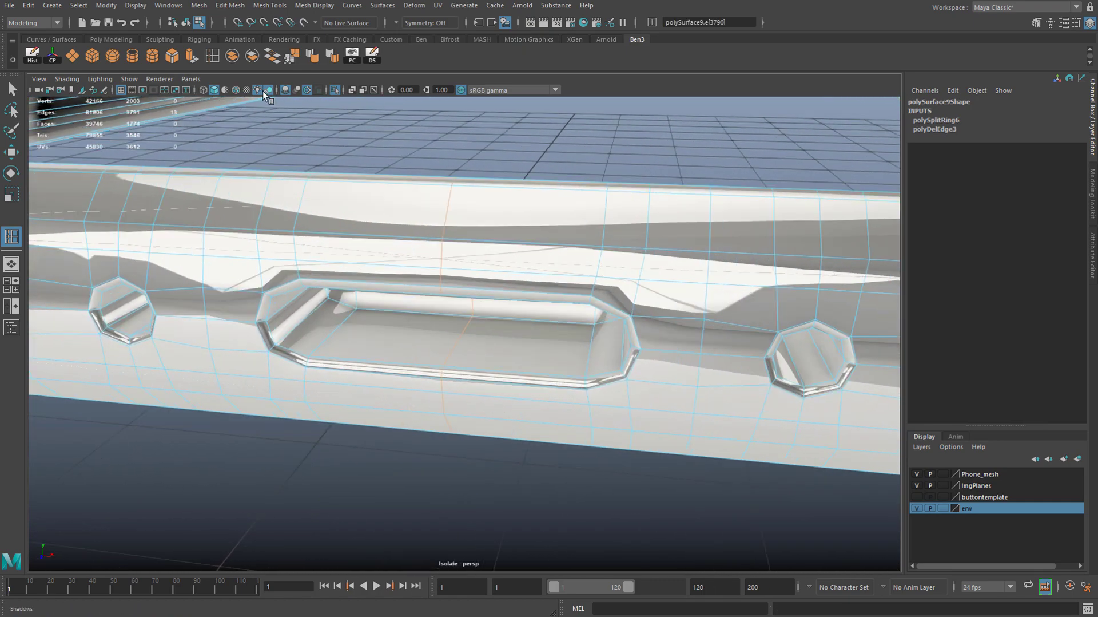
# Step: Display the frame with the default material and check the new edge loop around the charging port
pyautogui.click(225, 90)
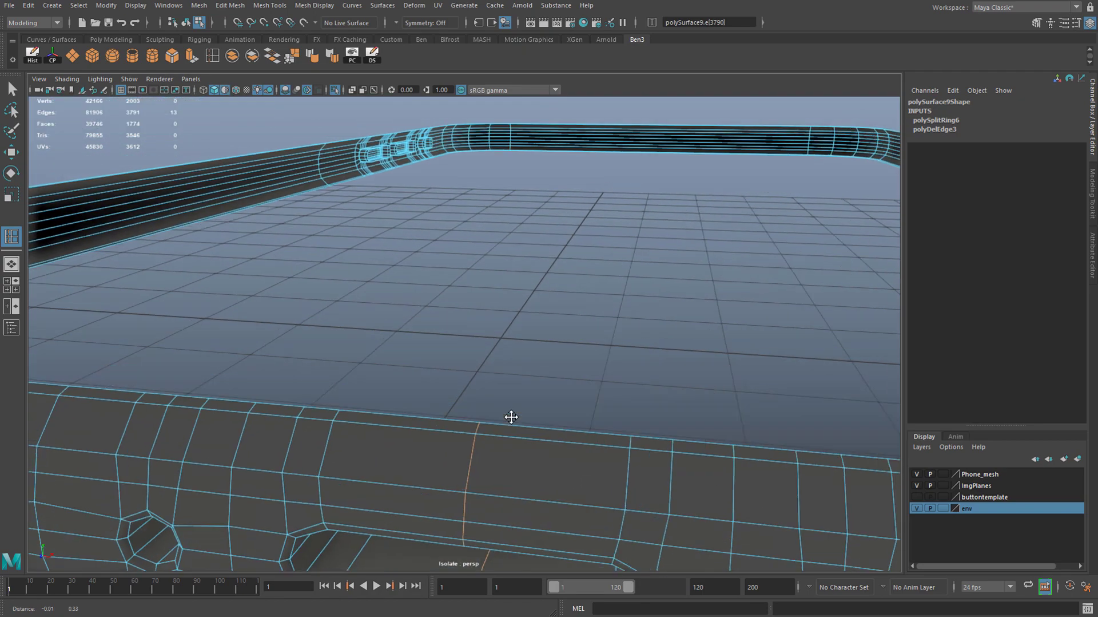
pyautogui.keyDown('alt'); pyautogui.moveTo(510, 416); pyautogui.dragTo(519, 333, button='middle'); pyautogui.keyUp('alt')
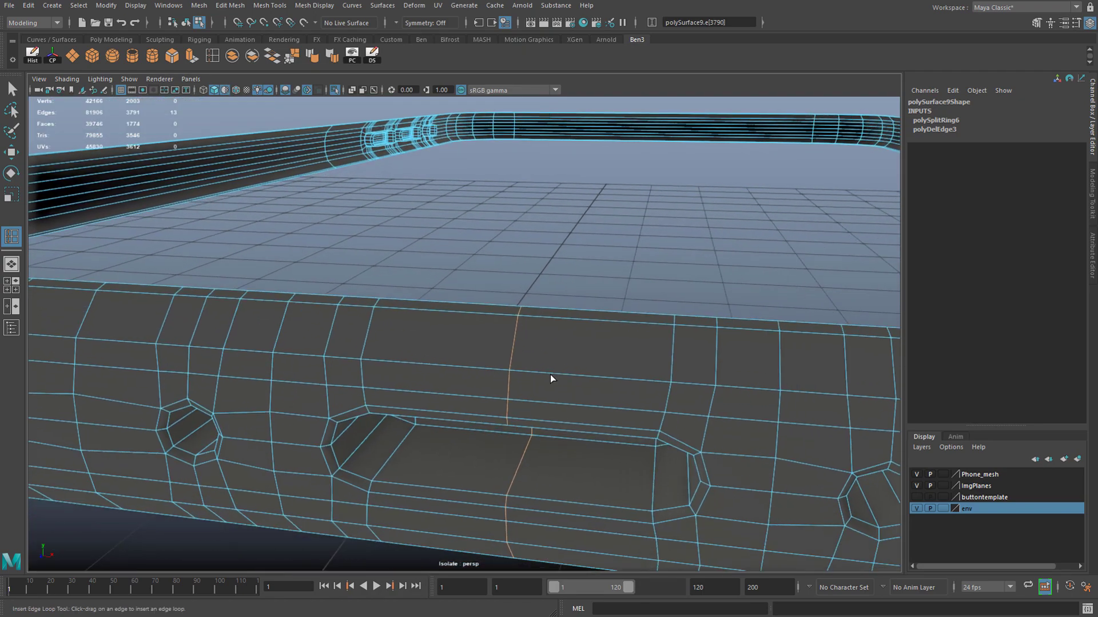
pyautogui.keyDown('alt'); pyautogui.moveTo(551, 375); pyautogui.dragTo(532, 225); pyautogui.keyUp('alt')
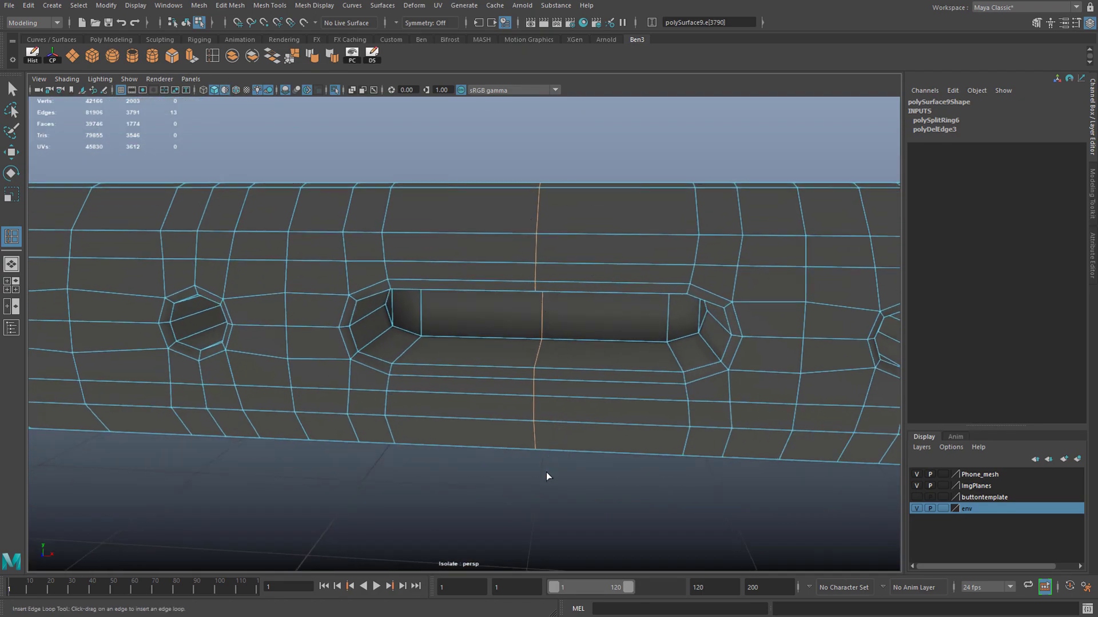
pyautogui.keyDown('alt'); pyautogui.moveTo(558, 268); pyautogui.dragTo(567, 442); pyautogui.keyUp('alt')
pyautogui.keyDown('alt'); pyautogui.moveTo(568, 441); pyautogui.dragTo(417, 189, button='right'); pyautogui.keyUp('alt')
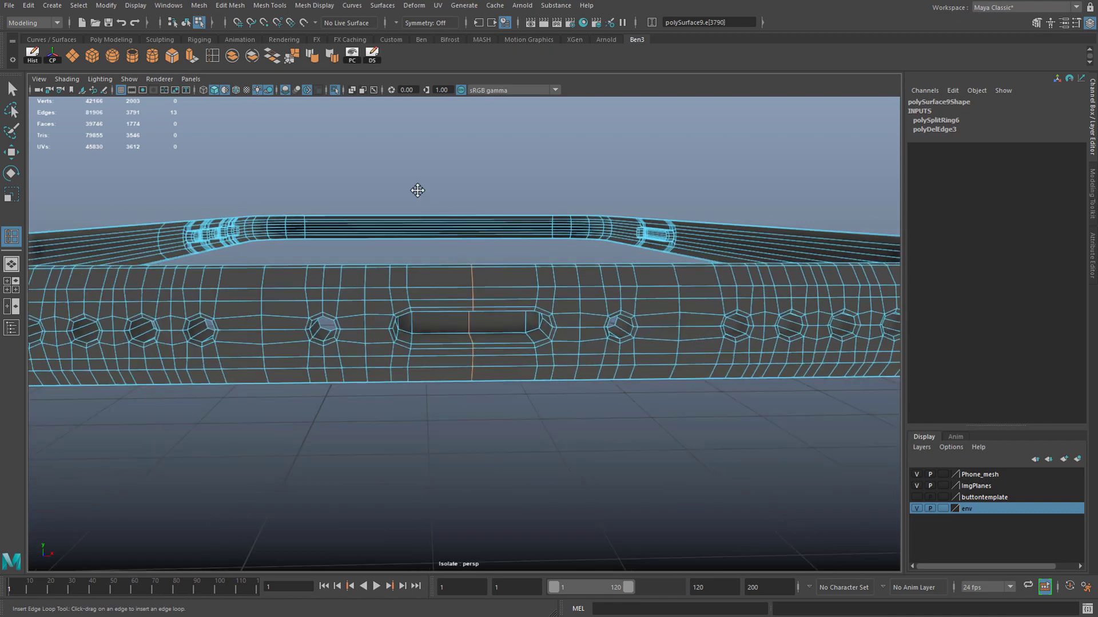
# Step: Insert one centred edge loop across the middle of the frame's opposite short side
pyautogui.keyDown('alt'); pyautogui.moveTo(417, 189); pyautogui.dragTo(469, 413, button='middle'); pyautogui.keyUp('alt')
pyautogui.keyDown('alt'); pyautogui.moveTo(461, 302); pyautogui.dragTo(458, 235); pyautogui.keyUp('alt')
pyautogui.keyDown('alt'); pyautogui.moveTo(458, 235); pyautogui.dragTo(466, 403, button='middle'); pyautogui.keyUp('alt')
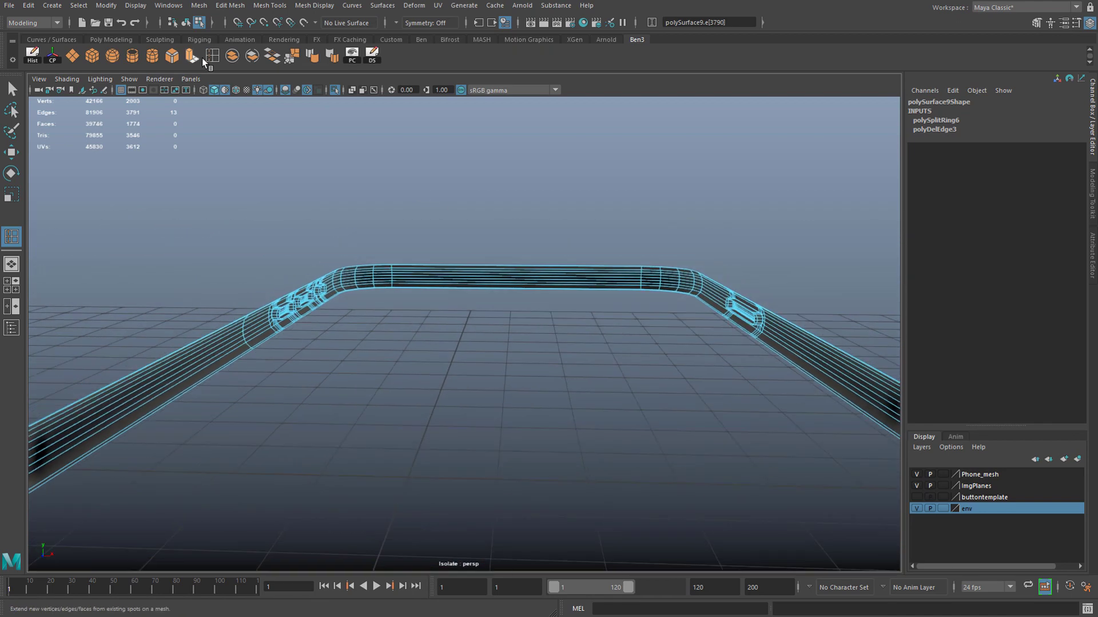
pyautogui.doubleClick(210, 57)
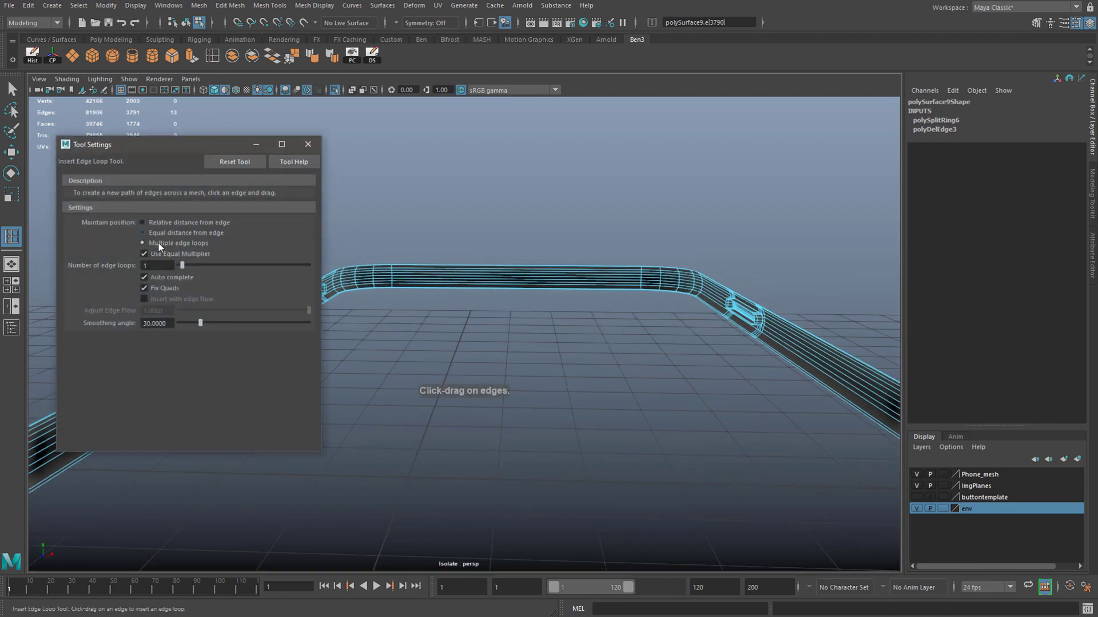
pyautogui.click(311, 143)
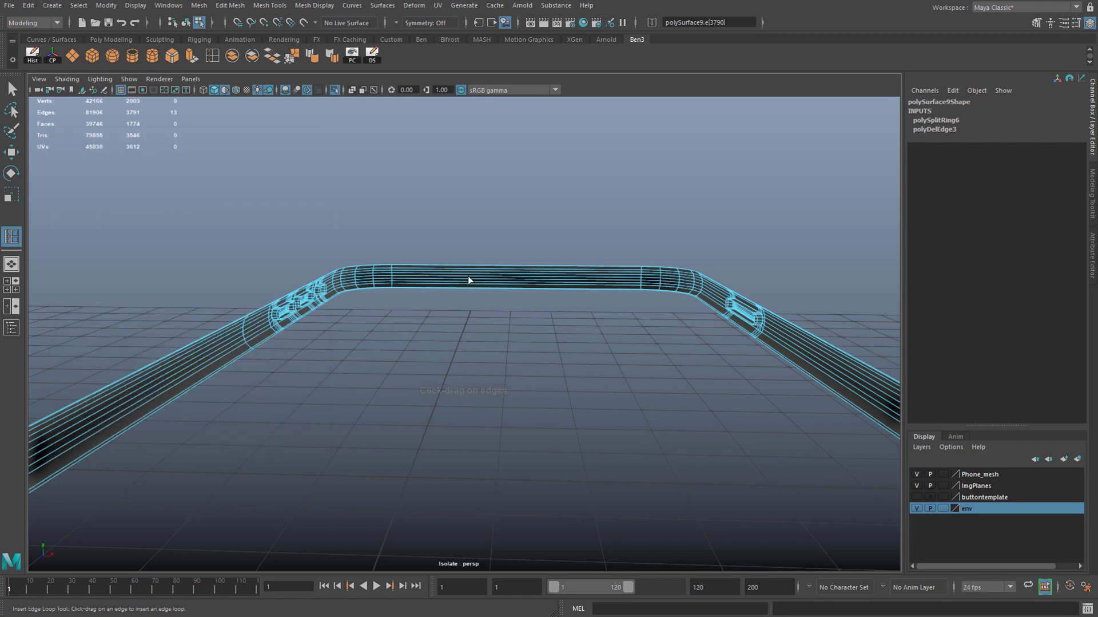
pyautogui.click(517, 282)
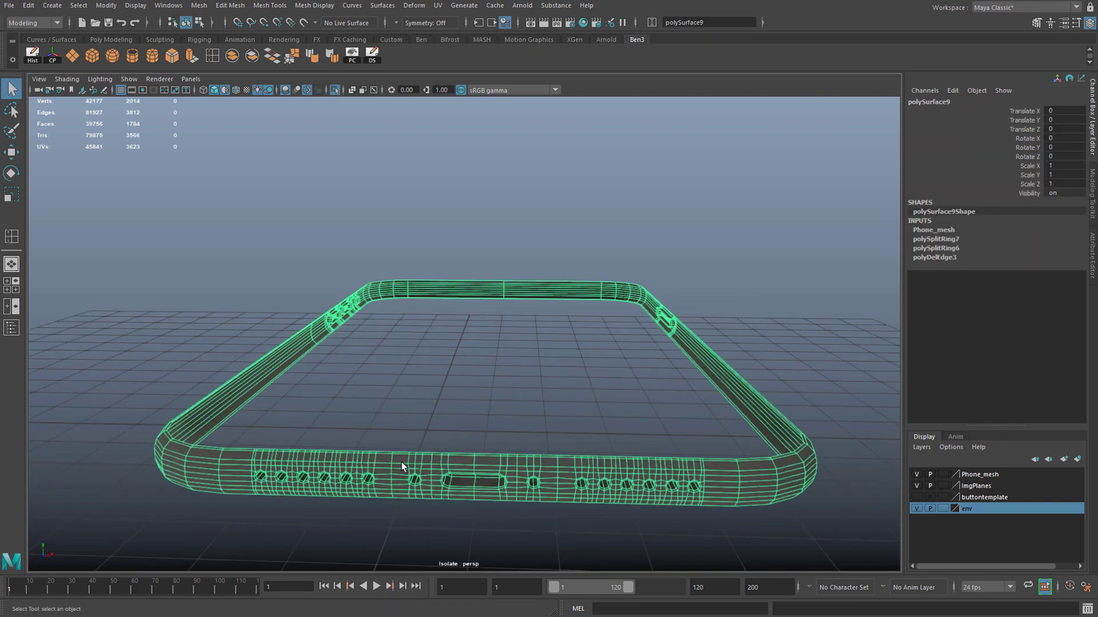
# Step: Turn on Object X symmetry for the phone frame in the Modeling Toolkit
pyautogui.keyDown('alt'); pyautogui.moveTo(413, 405); pyautogui.dragTo(485, 402); pyautogui.keyUp('alt')
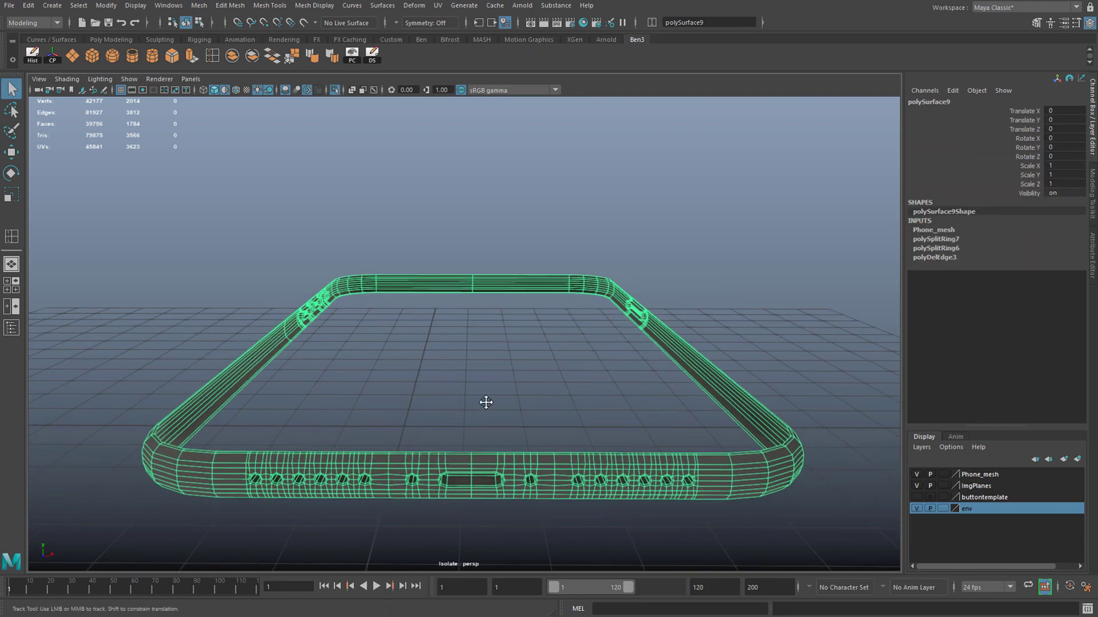
pyautogui.keyDown('alt'); pyautogui.moveTo(485, 403); pyautogui.dragTo(509, 355, button='middle'); pyautogui.keyUp('alt')
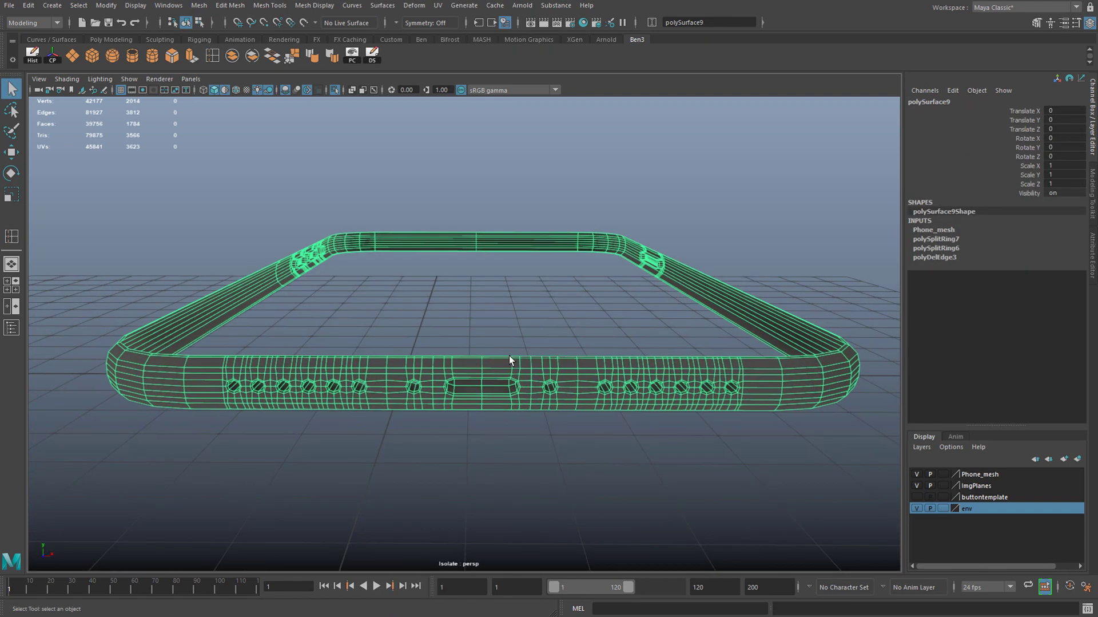
pyautogui.click(1037, 23)
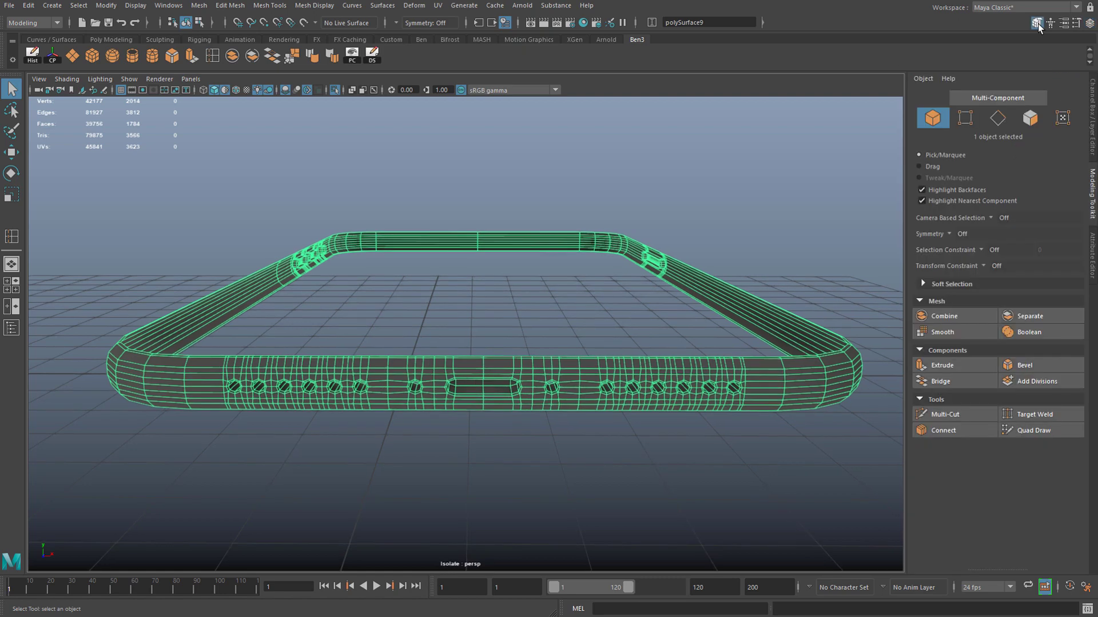
pyautogui.click(949, 234)
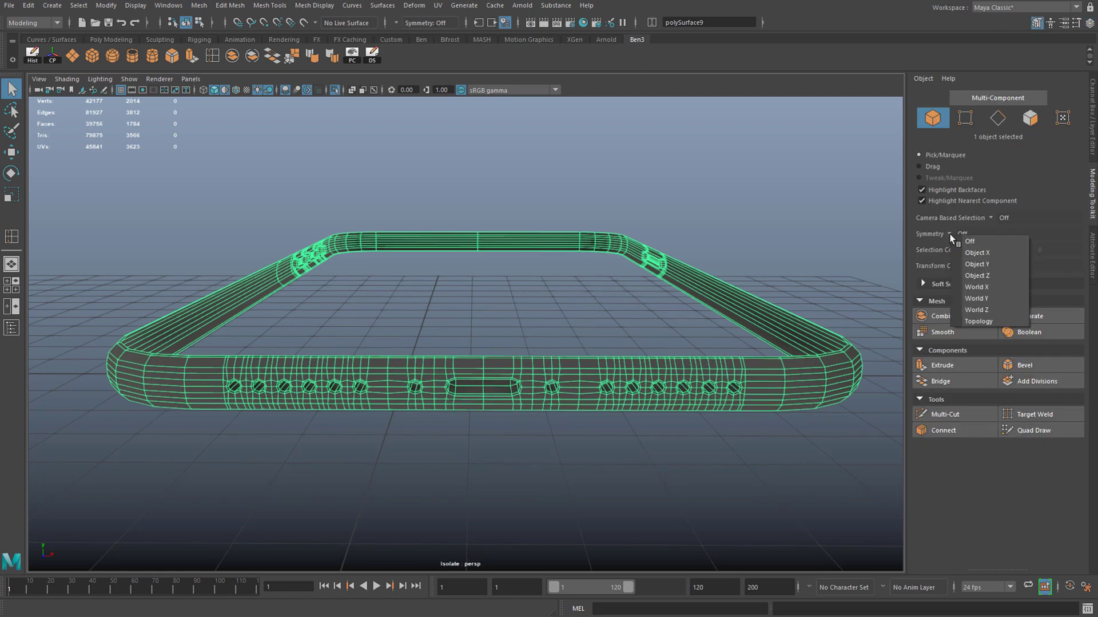
pyautogui.click(986, 255)
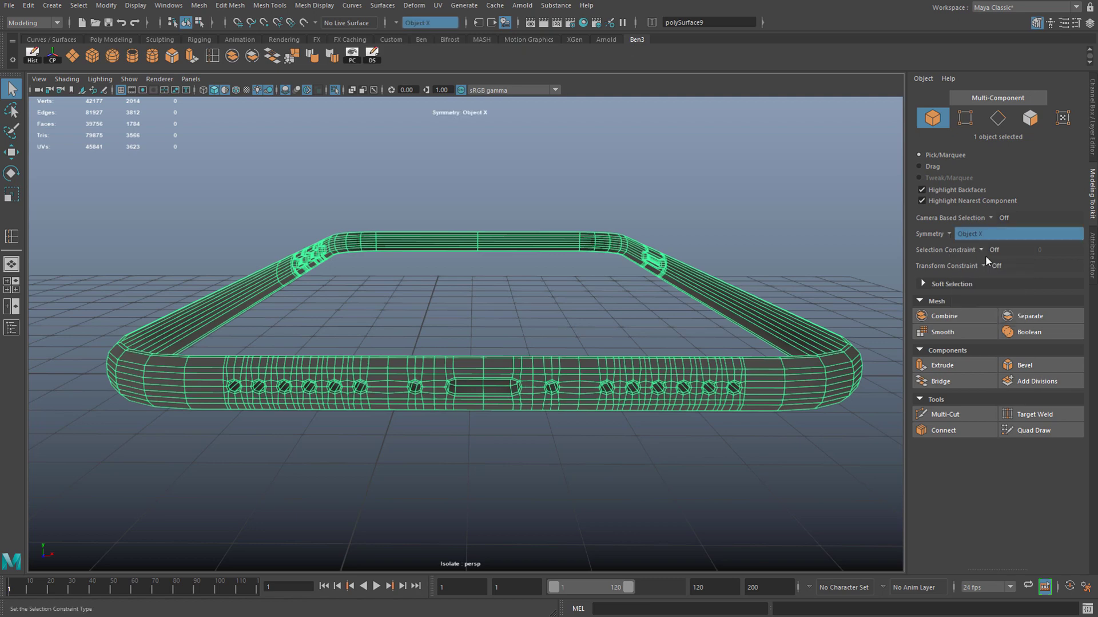
# Step: Switch the phone frame to face selection
pyautogui.scroll(5, 86, 550)
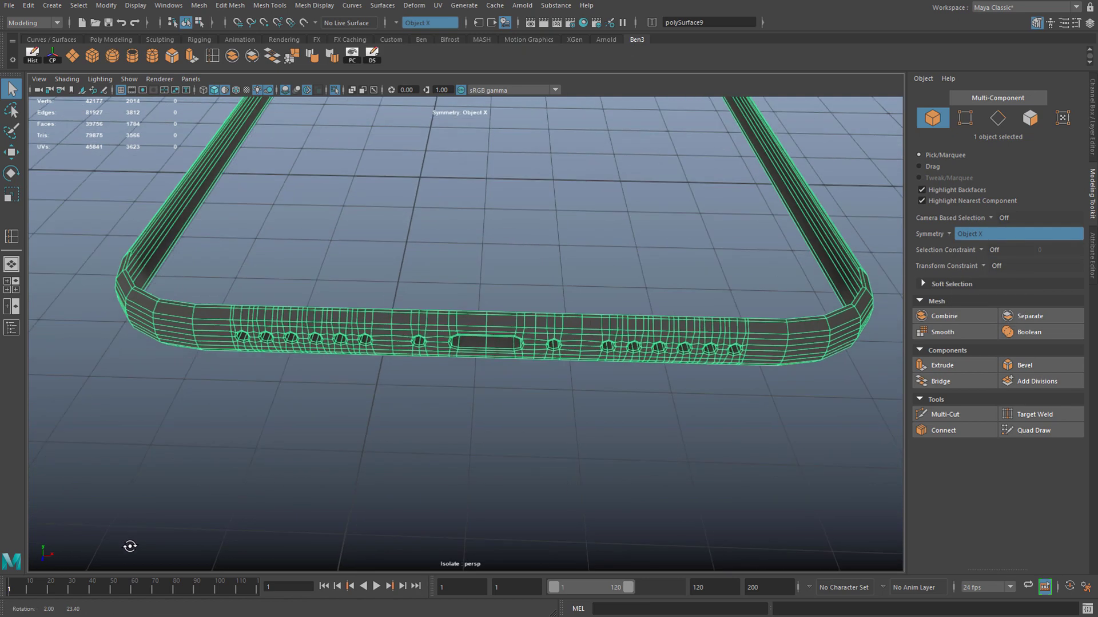
pyautogui.rightClick(595, 322)
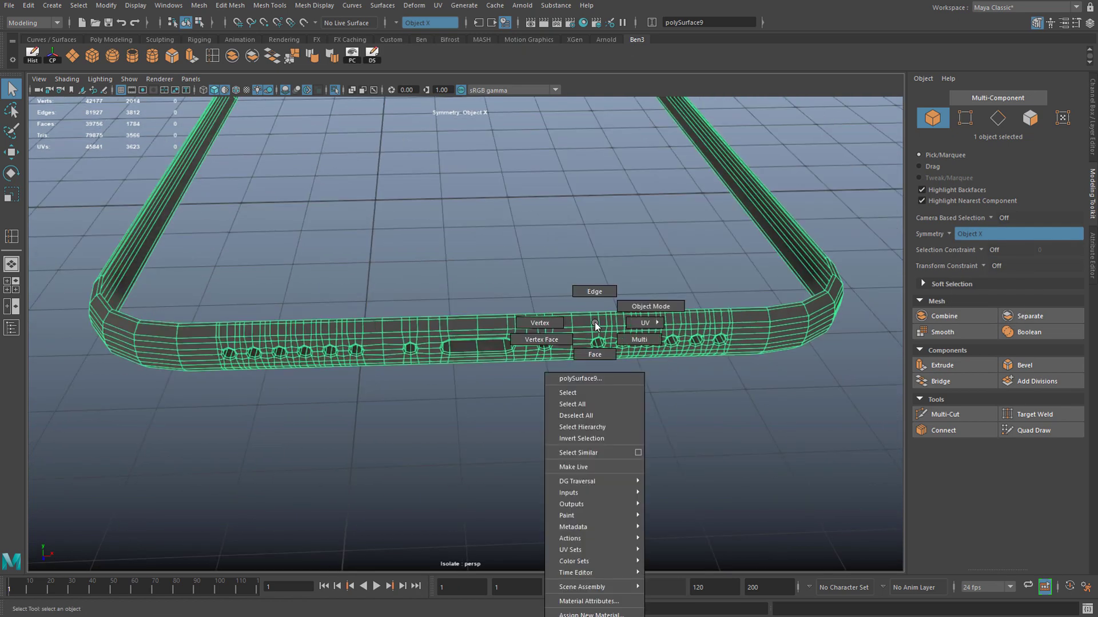
pyautogui.click(601, 354)
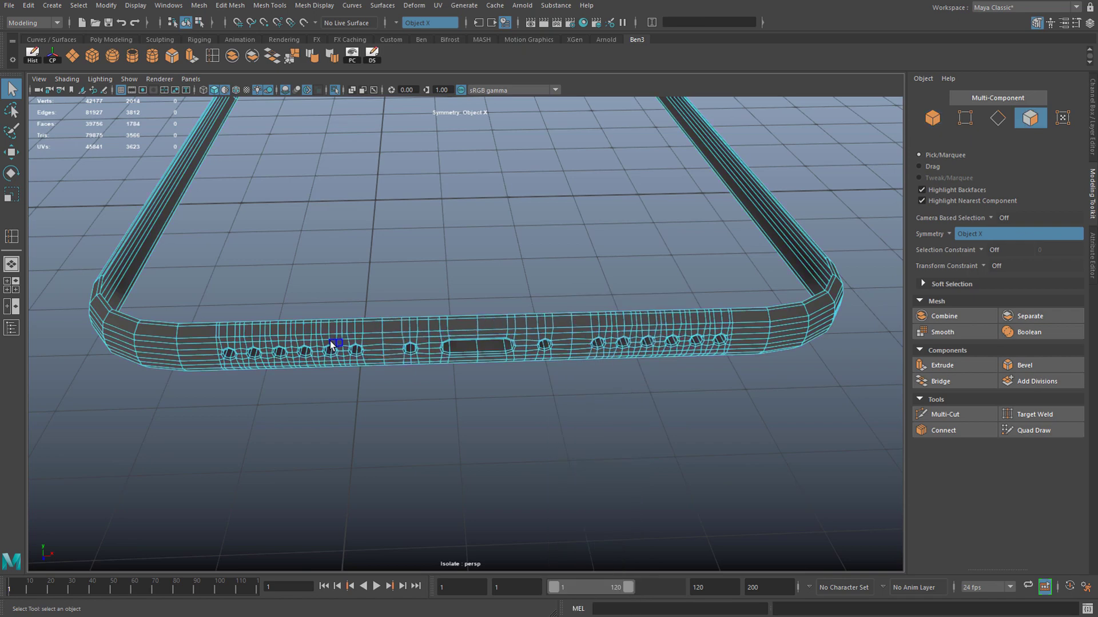
# Step: Examine how Object X symmetry pairs the faces around the speaker holes and along the frame's port side
pyautogui.scroll(5, 366, 343)
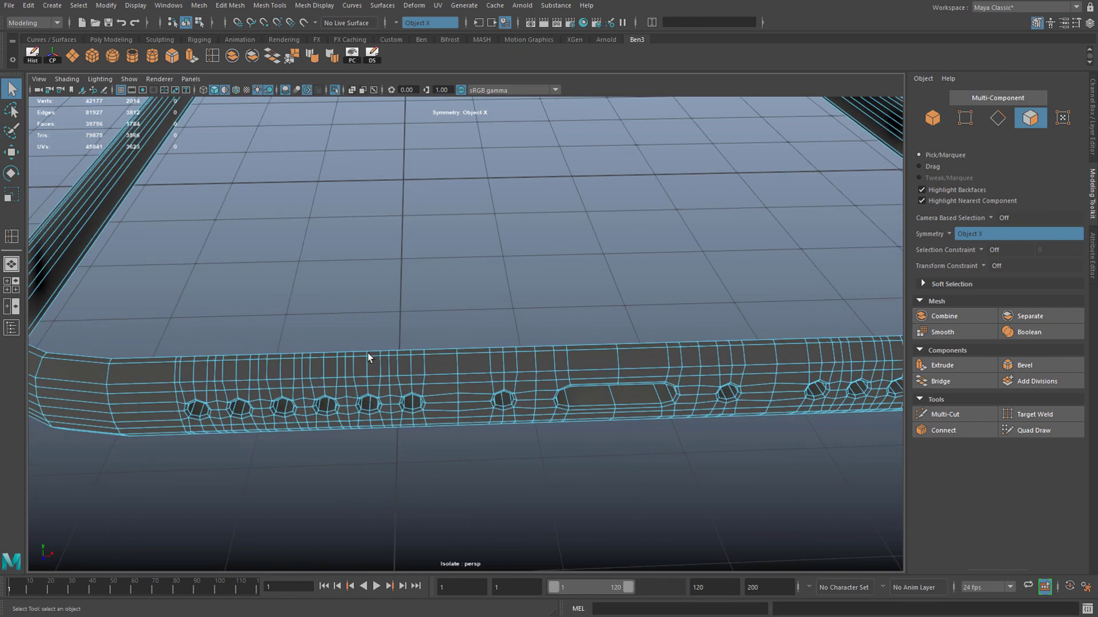
pyautogui.scroll(-8, 359, 369)
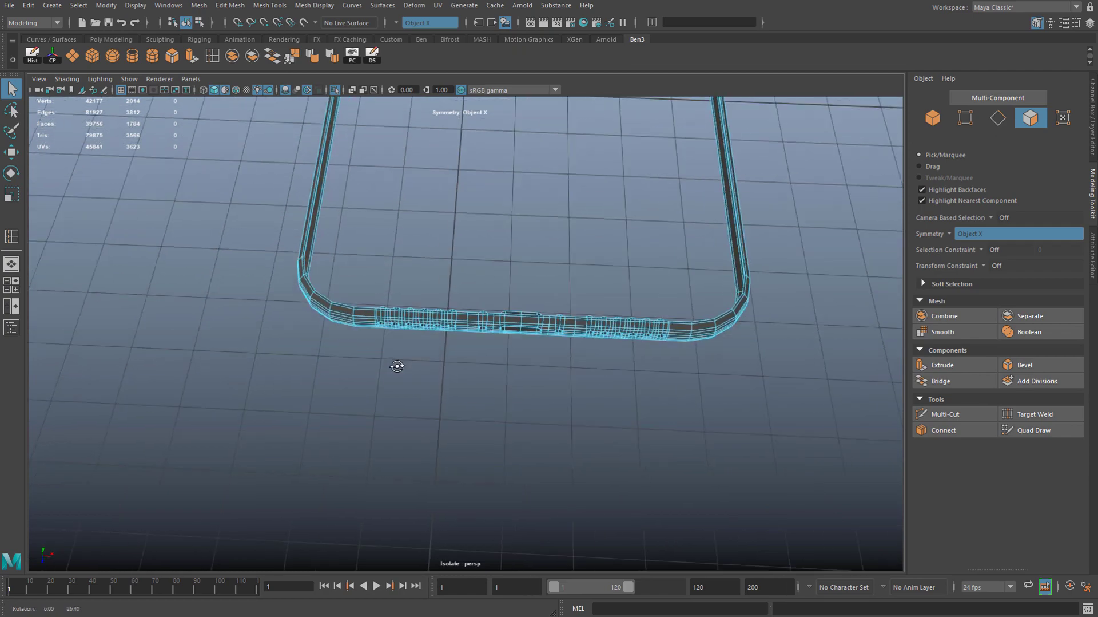
pyautogui.scroll(-6, 431, 316)
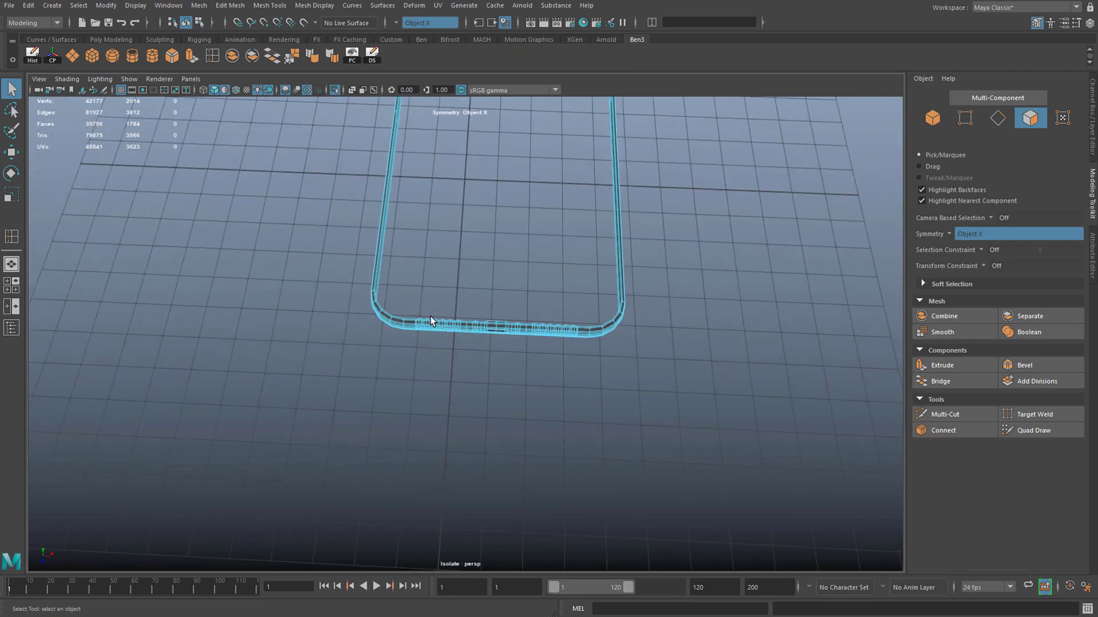
pyautogui.scroll(8, 461, 323)
pyautogui.scroll(6, 464, 336)
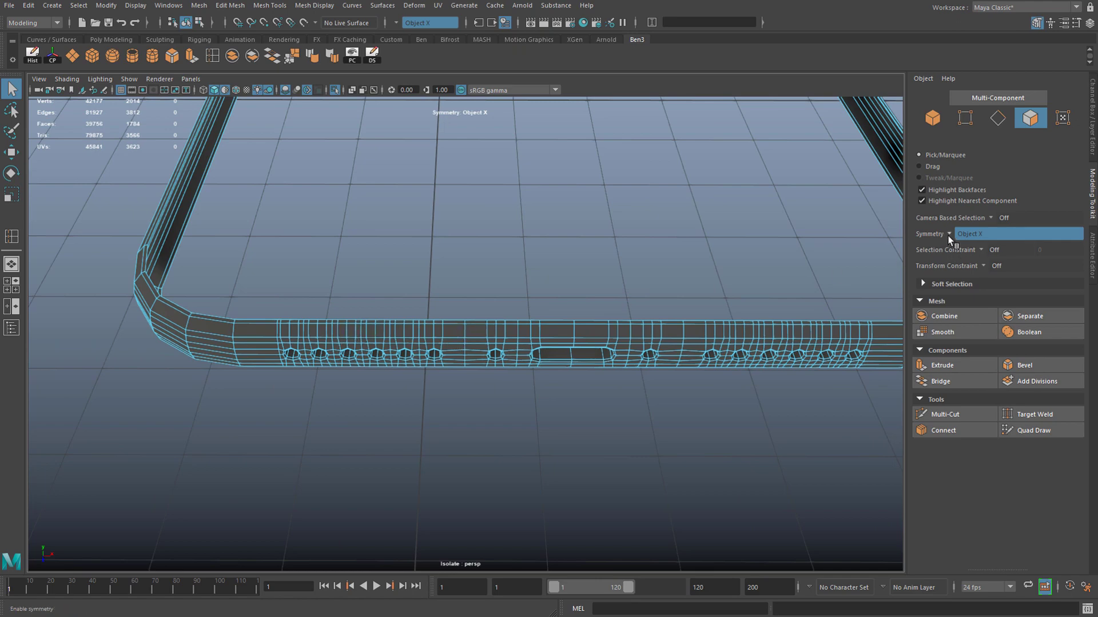
pyautogui.press('w')
pyautogui.scroll(-5, 580, 429)
pyautogui.keyDown('alt'); pyautogui.moveTo(739, 347); pyautogui.dragTo(378, 358); pyautogui.keyUp('alt')
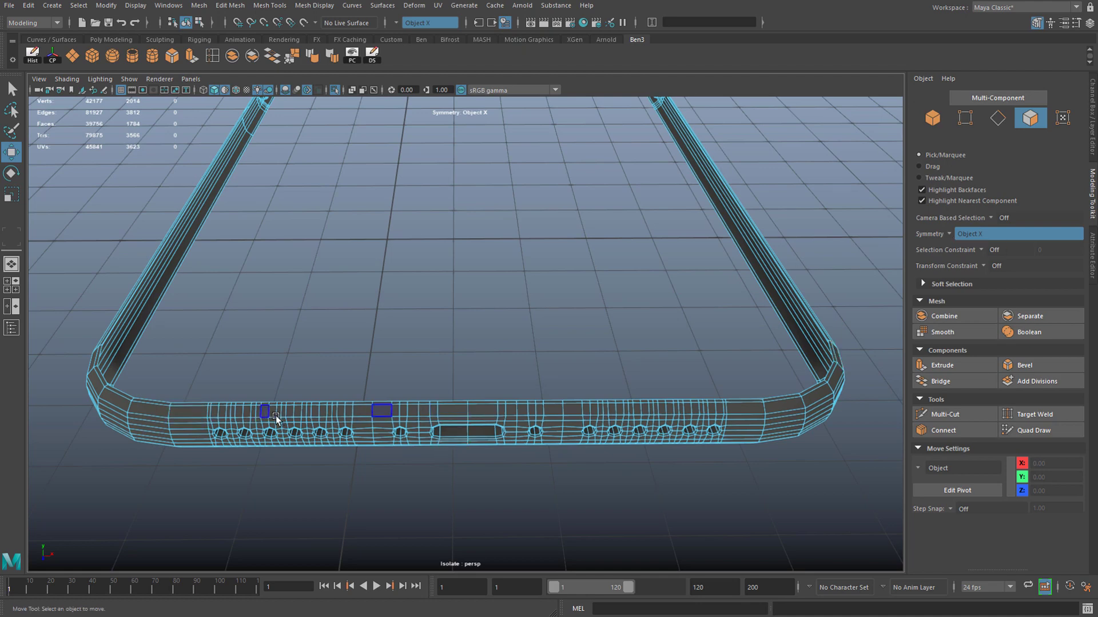
# Step: Change the symmetry to Topology, using the vertical centre edge above the charging port as the symmetry edge
pyautogui.click(948, 233)
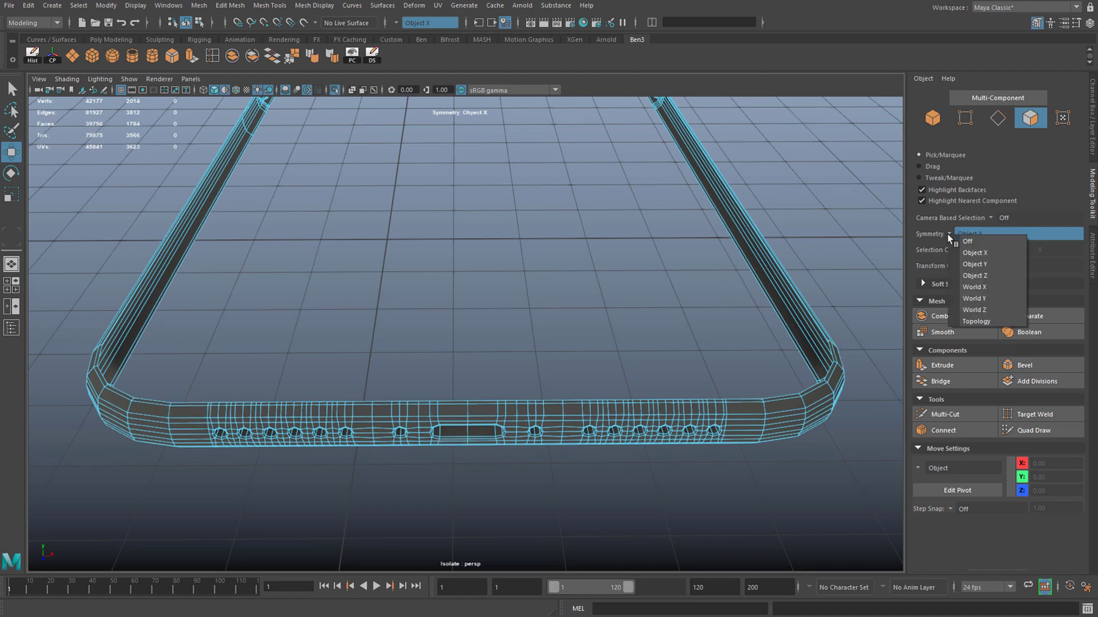
pyautogui.click(967, 324)
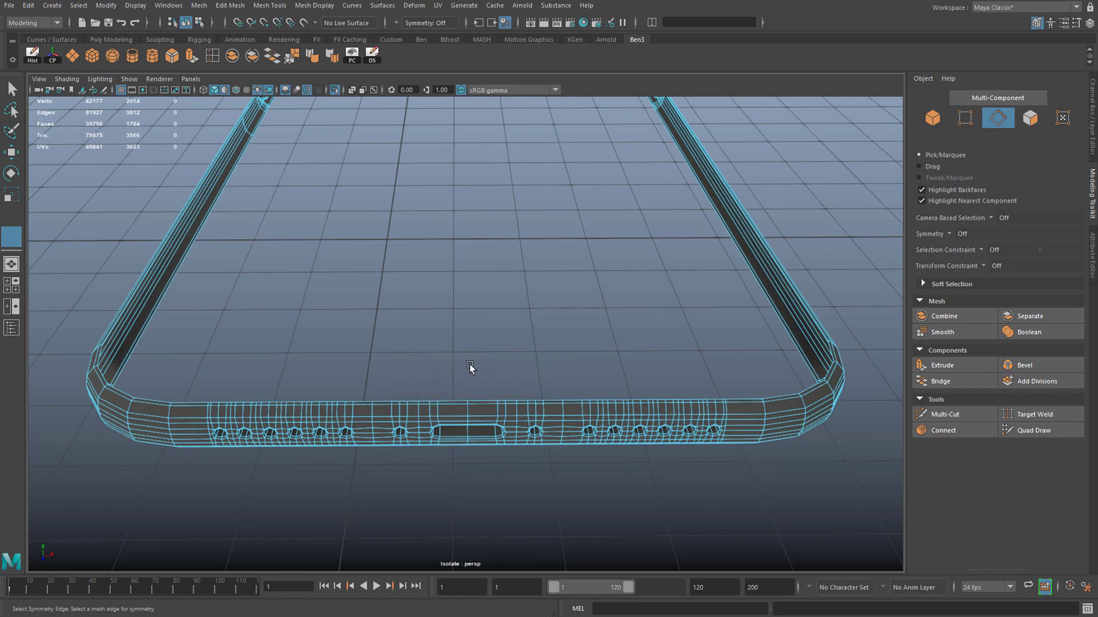
pyautogui.keyDown('alt'); pyautogui.moveTo(469, 364); pyautogui.dragTo(458, 260); pyautogui.keyUp('alt')
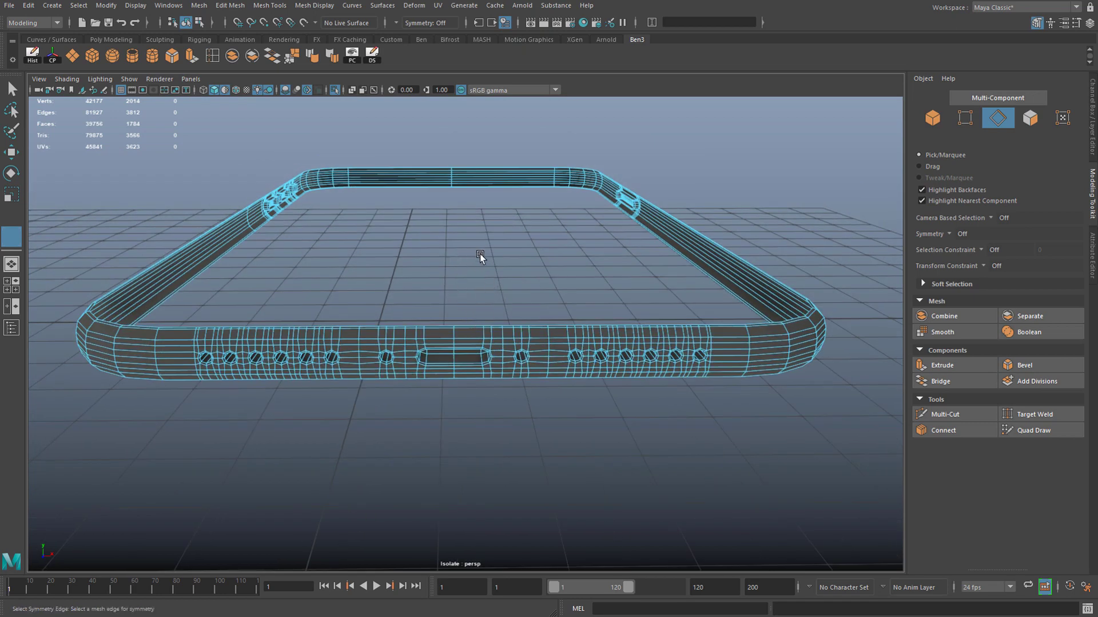
pyautogui.scroll(3, 455, 323)
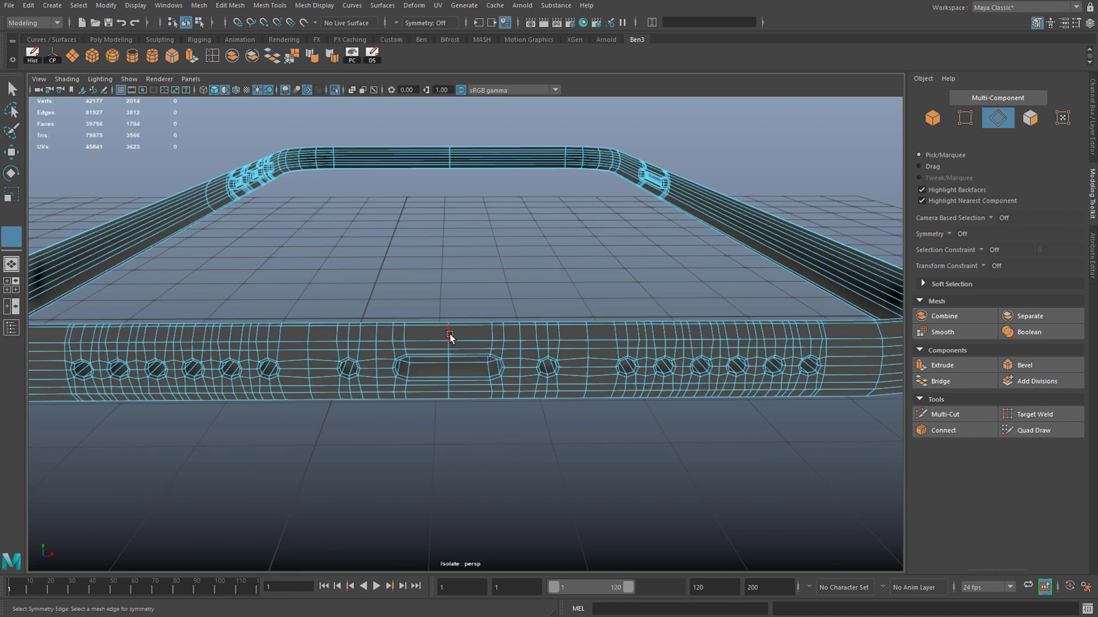
pyautogui.click(449, 336)
pyautogui.click(461, 335)
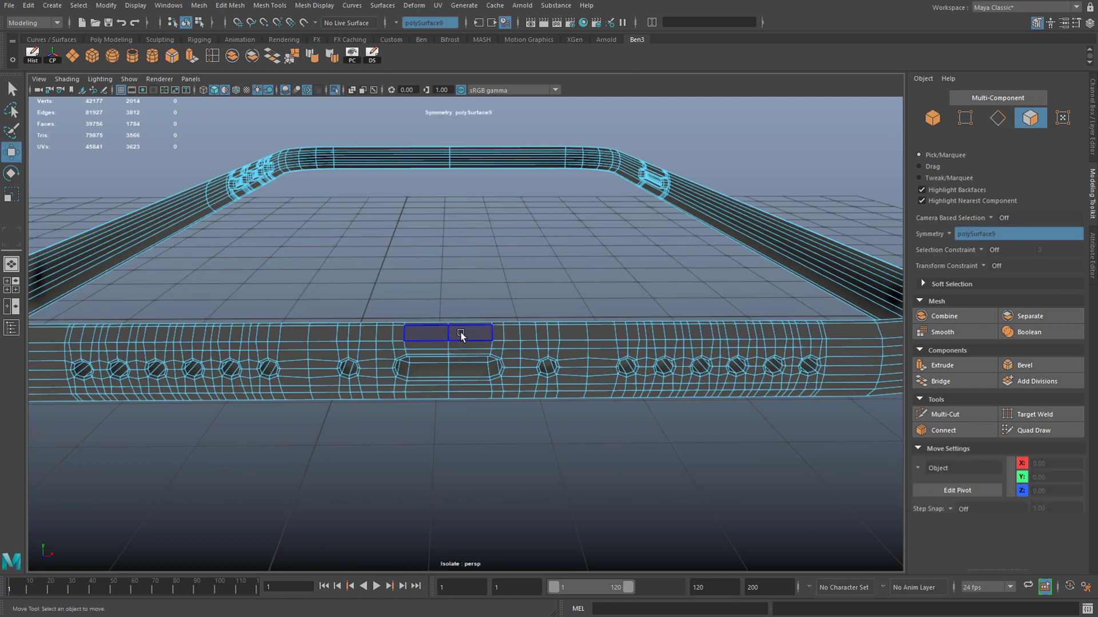
# Step: Examine how Topology symmetry mirrors face picks along the port side, picking a wall face in the round hole beside the charging port
pyautogui.rightClick(542, 344)
pyautogui.moveTo(548, 352); pyautogui.dragTo(540, 375, button='right')
pyautogui.scroll(-3, 498, 333)
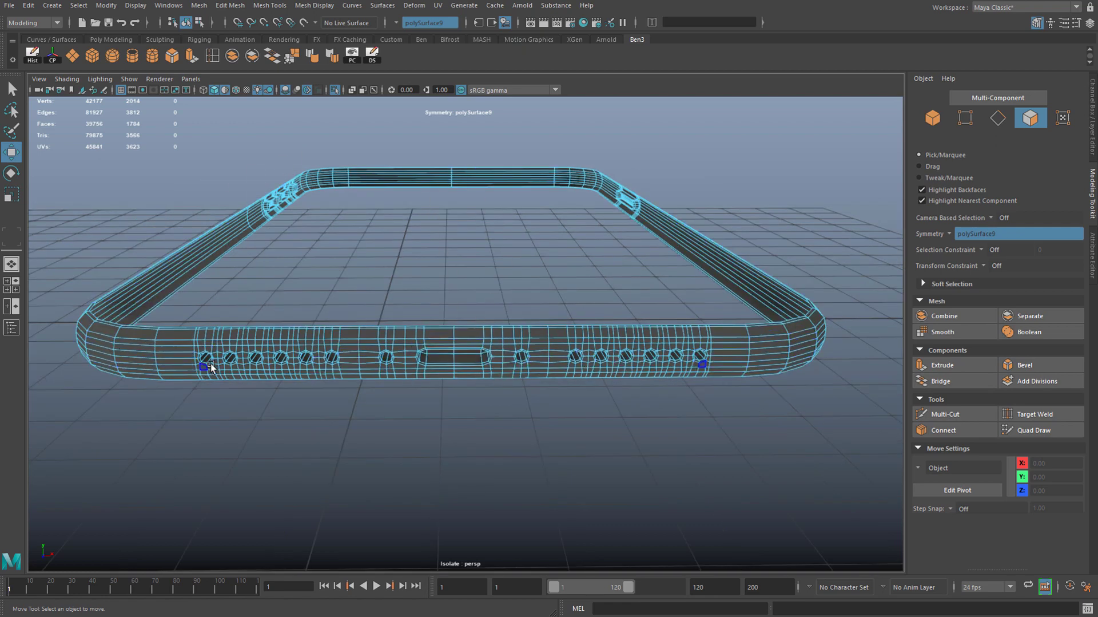
pyautogui.scroll(4, 406, 362)
pyautogui.scroll(-3, 405, 363)
pyautogui.keyDown('alt'); pyautogui.moveTo(406, 368); pyautogui.dragTo(452, 368); pyautogui.keyUp('alt')
pyautogui.click(465, 353)
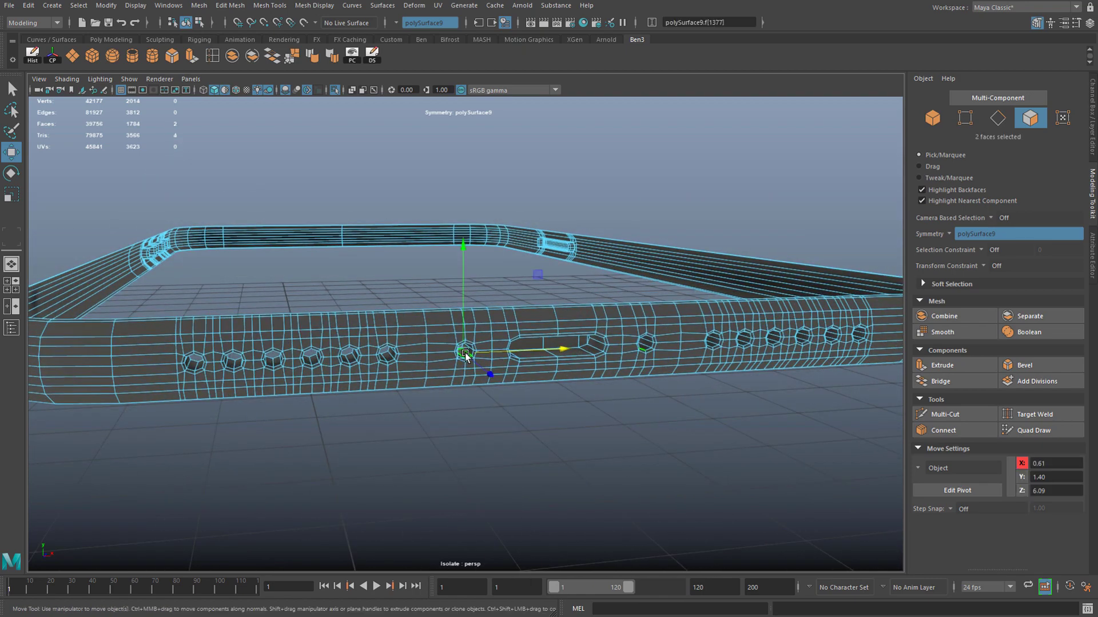
pyautogui.scroll(3, 478, 370)
pyautogui.scroll(-2, 478, 369)
pyautogui.keyDown('alt'); pyautogui.moveTo(502, 354); pyautogui.dragTo(471, 343, button='middle'); pyautogui.keyUp('alt')
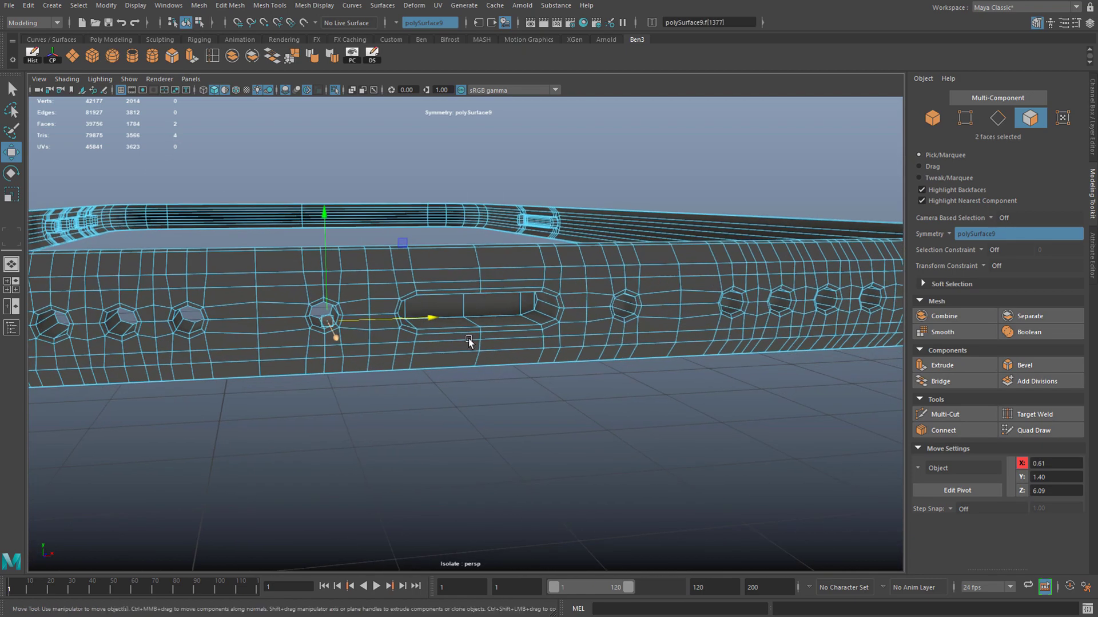
pyautogui.keyDown('alt'); pyautogui.moveTo(419, 303); pyautogui.dragTo(441, 306, button='middle'); pyautogui.keyUp('alt')
pyautogui.keyDown('alt'); pyautogui.moveTo(441, 304); pyautogui.dragTo(481, 342, button='right'); pyautogui.keyUp('alt')
pyautogui.moveTo(451, 342)
pyautogui.keyDown('alt'); pyautogui.mouseDown()
pyautogui.moveTo(456, 334)
pyautogui.moveTo(453, 346)
pyautogui.mouseUp(); pyautogui.keyUp('alt')
# Step: Select the rim and inner wall face loops of the round hole beside the charging port for scaling
pyautogui.click(868, 366)
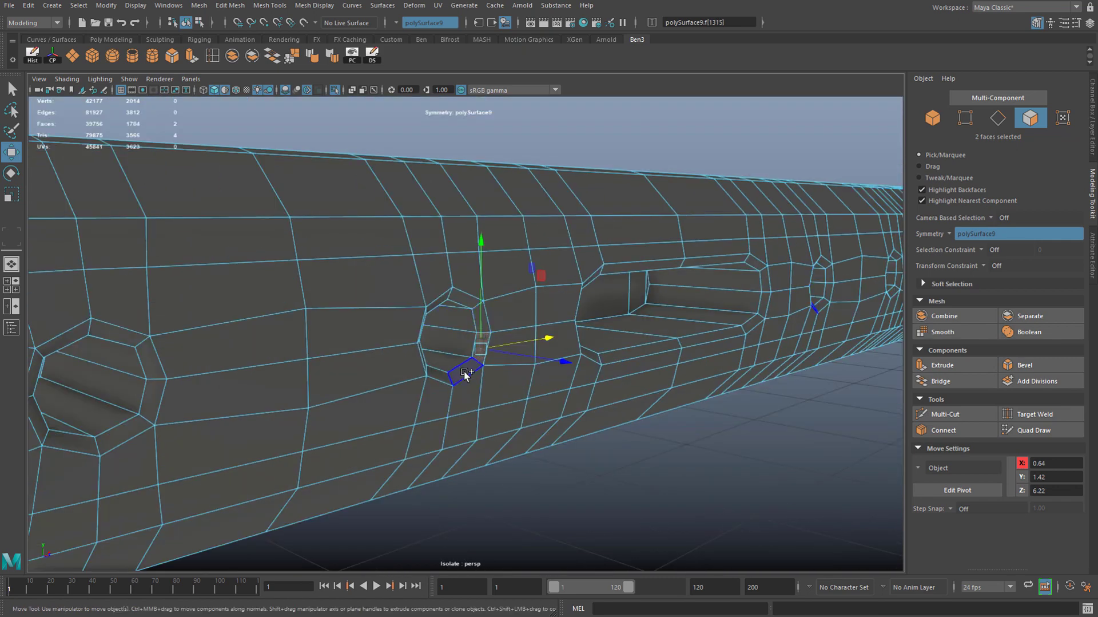
pyautogui.keyDown('shift'); pyautogui.doubleClick(465, 372); pyautogui.keyUp('shift')
pyautogui.press('r')
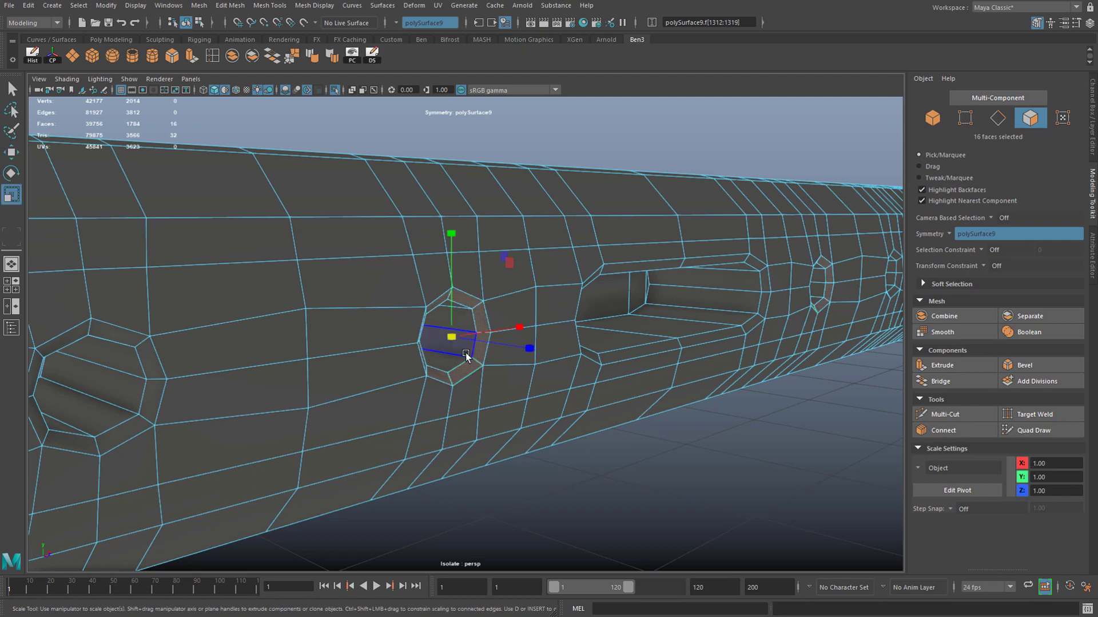
pyautogui.keyDown('alt'); pyautogui.moveTo(461, 346); pyautogui.dragTo(407, 365); pyautogui.keyUp('alt')
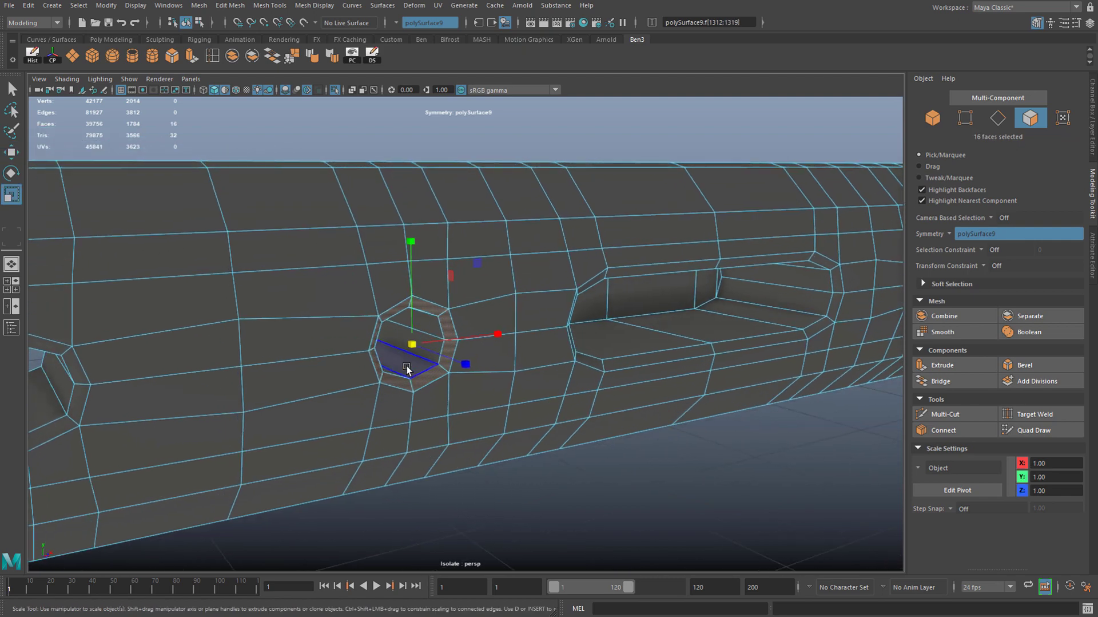
pyautogui.keyDown('shift'); pyautogui.doubleClick(407, 366); pyautogui.keyUp('shift')
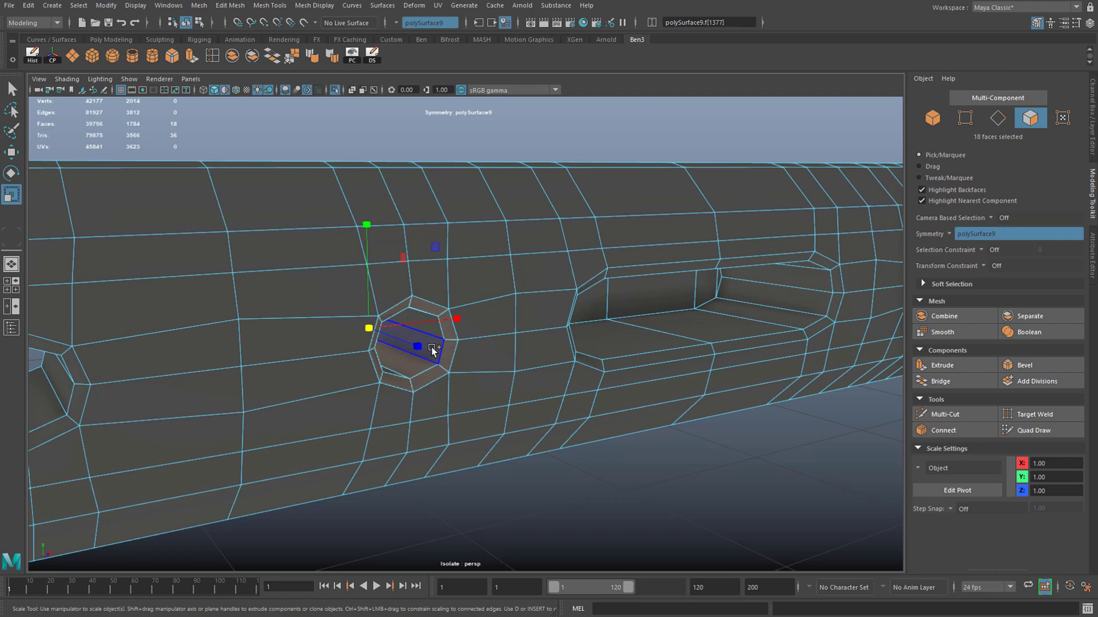
pyautogui.keyDown('alt'); pyautogui.moveTo(509, 286); pyautogui.dragTo(413, 306); pyautogui.keyUp('alt')
pyautogui.scroll(3, 413, 335)
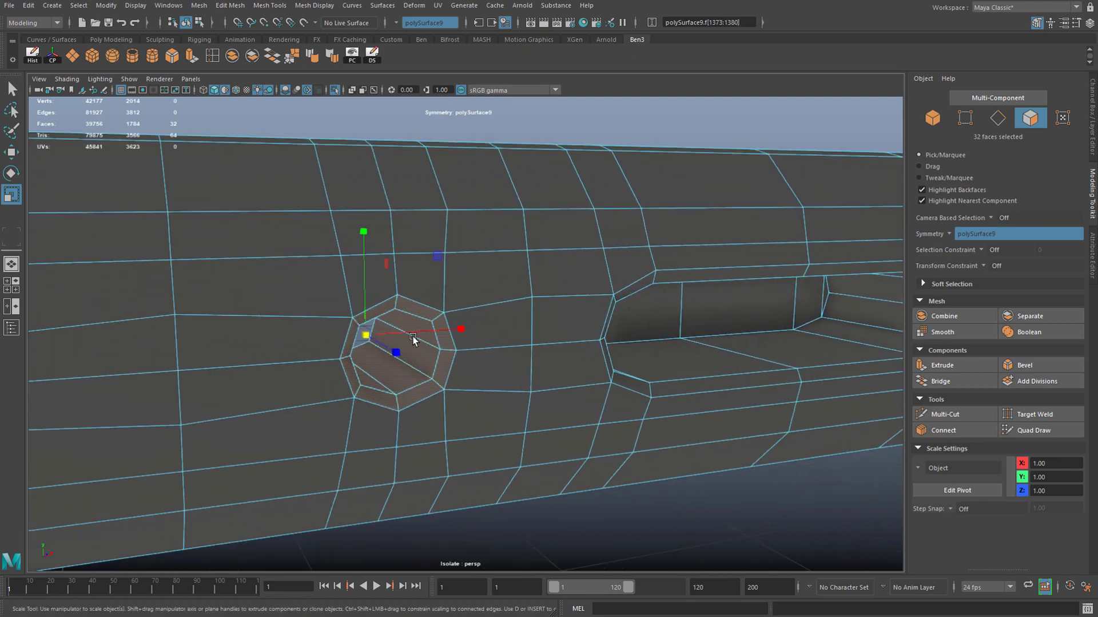
# Step: Reselect the hole's wall face loop, grow the selection to include the rim, and try scaling the faces in X and Y
pyautogui.click(420, 351)
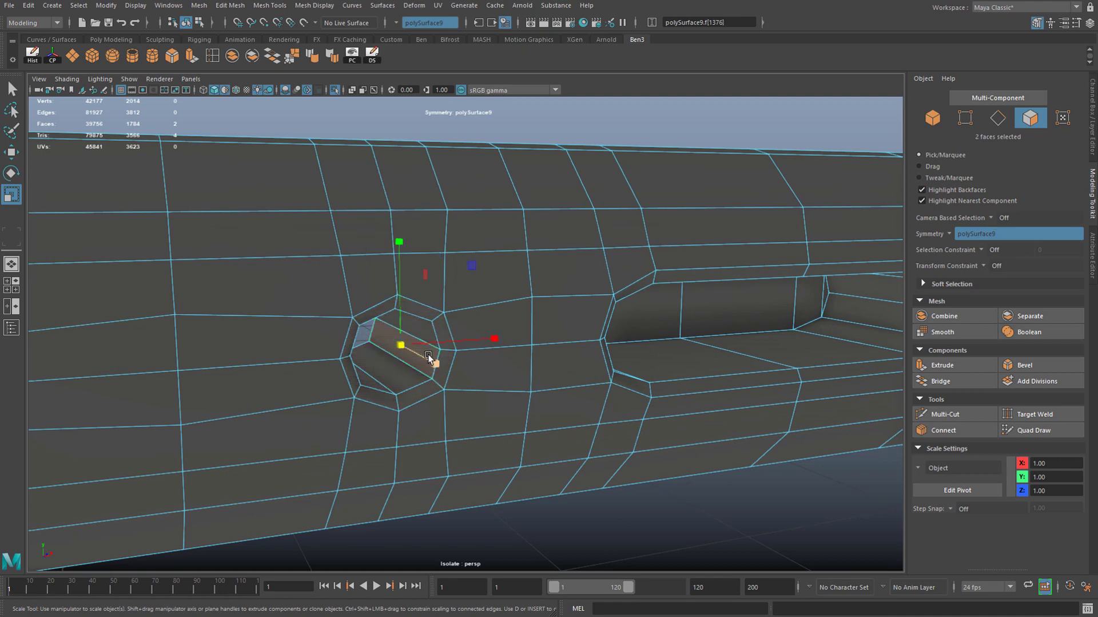
pyautogui.keyDown('shift'); pyautogui.doubleClick(385, 365); pyautogui.keyUp('shift')
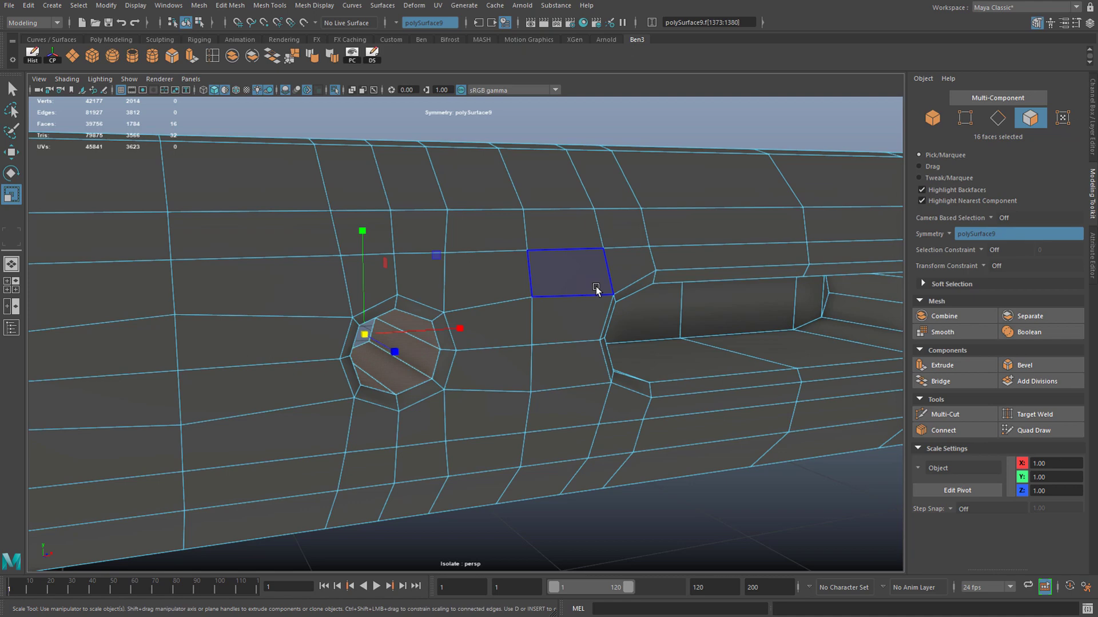
pyautogui.hotkey('shift', '.')
pyautogui.keyDown('alt'); pyautogui.moveTo(639, 442); pyautogui.dragTo(570, 375, button='right'); pyautogui.keyUp('alt')
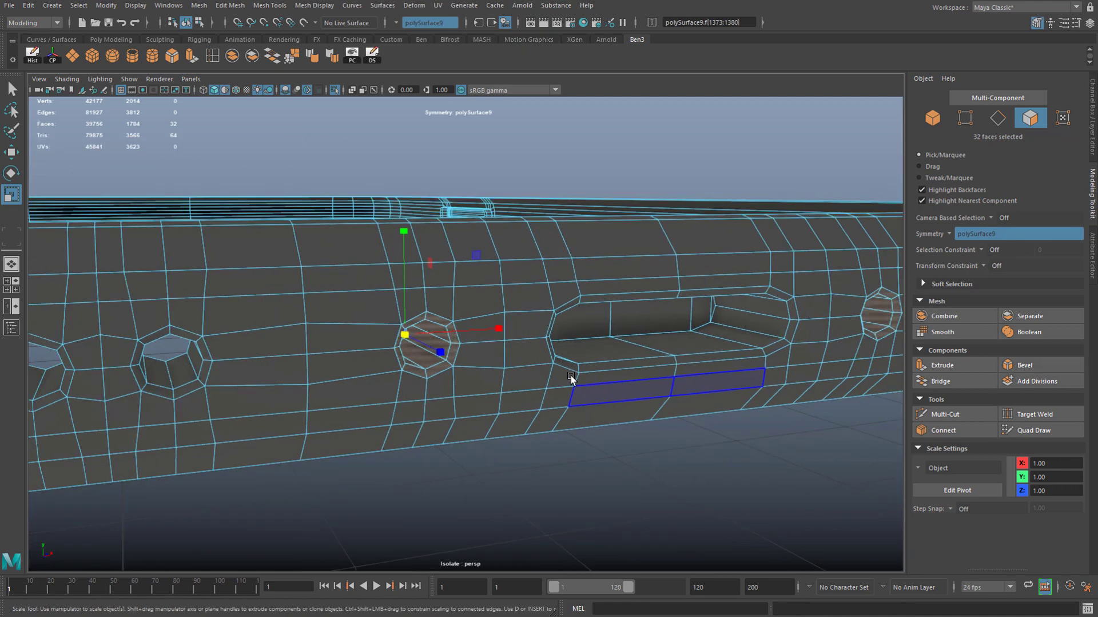
pyautogui.keyDown('alt'); pyautogui.moveTo(571, 375); pyautogui.dragTo(371, 386); pyautogui.keyUp('alt')
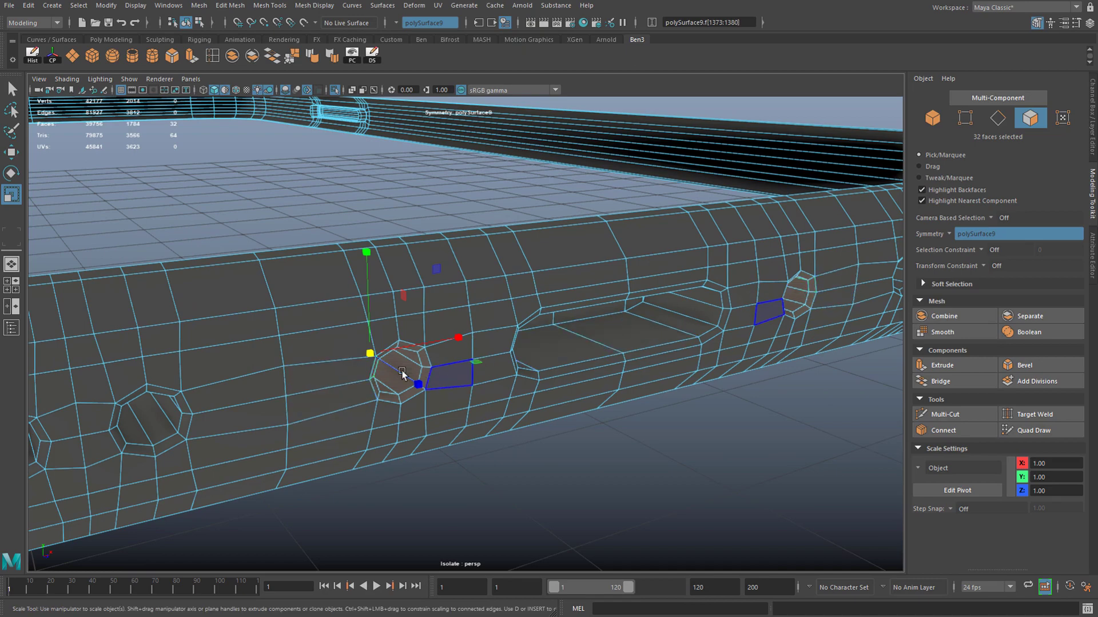
pyautogui.keyDown('alt'); pyautogui.moveTo(378, 337); pyautogui.dragTo(414, 288); pyautogui.keyUp('alt')
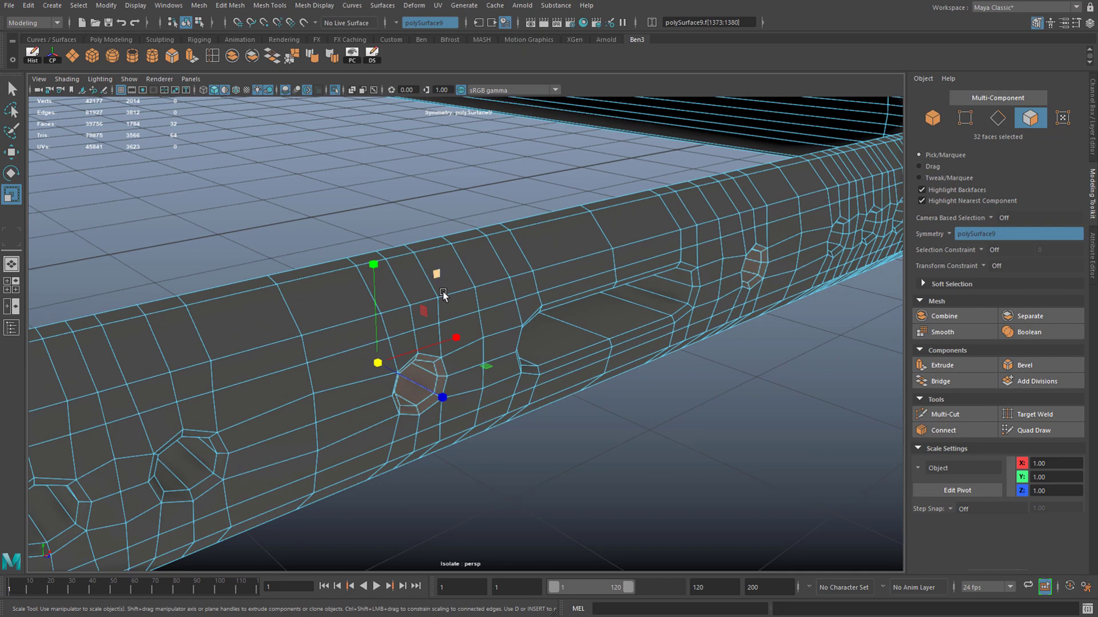
pyautogui.keyDown('alt'); pyautogui.moveTo(432, 306); pyautogui.dragTo(532, 246); pyautogui.keyUp('alt')
pyautogui.hotkey('ctrl', 'z')
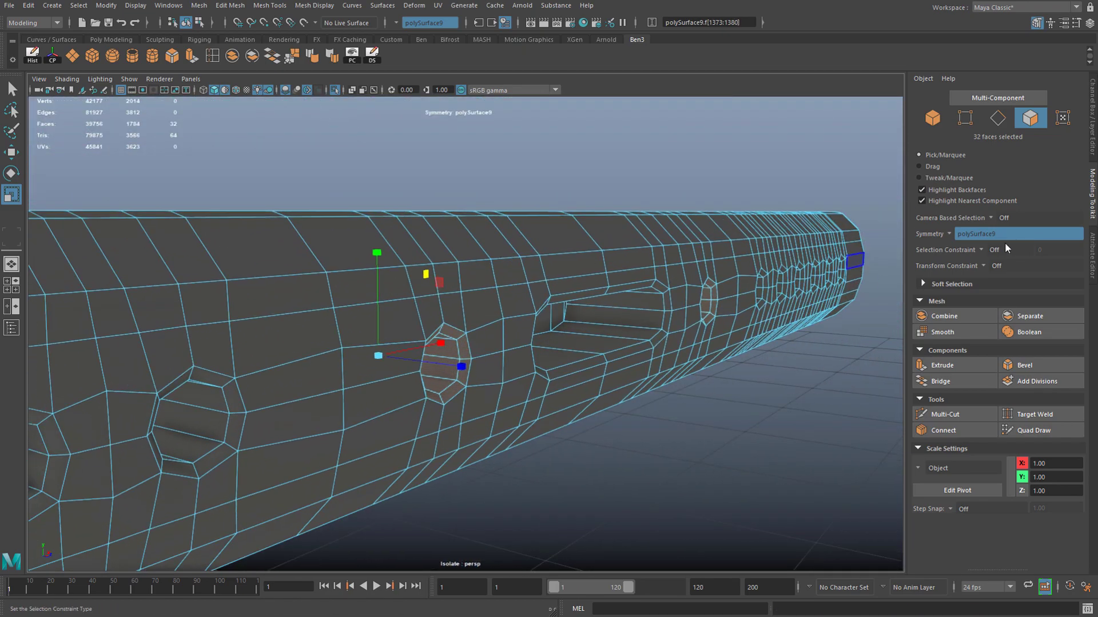
# Step: Try the Surface Slide transform constraint for the hole's selected faces
pyautogui.click(985, 262)
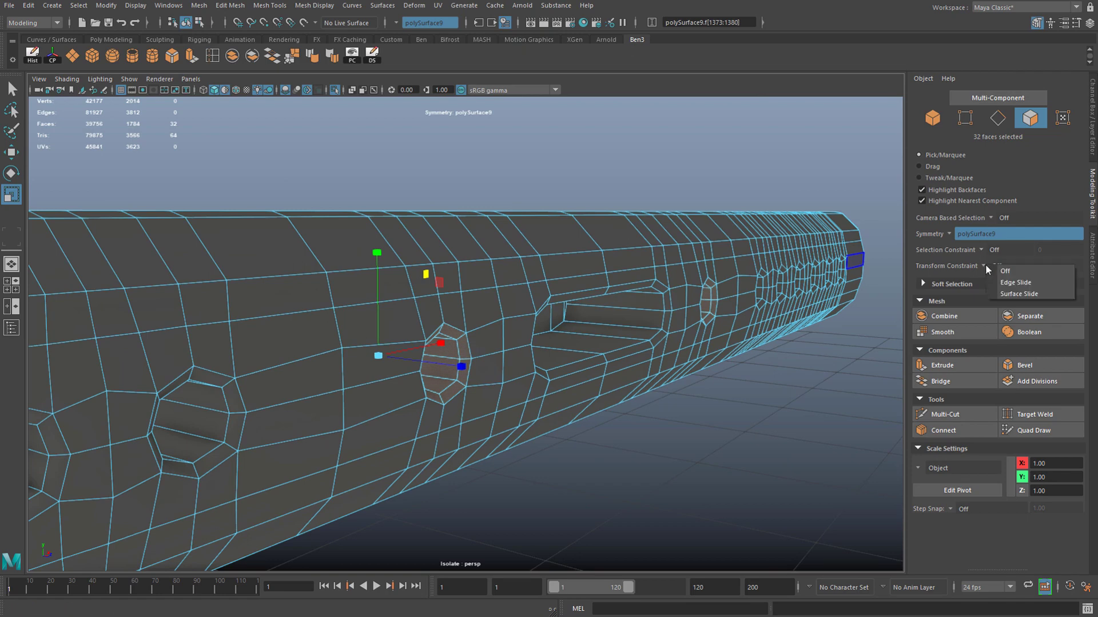
pyautogui.click(1024, 294)
pyautogui.keyDown('alt'); pyautogui.moveTo(421, 286); pyautogui.dragTo(413, 330); pyautogui.keyUp('alt')
# Step: Select only the inner wall face loop of the round hole and turn the transform constraint off
pyautogui.click(424, 330)
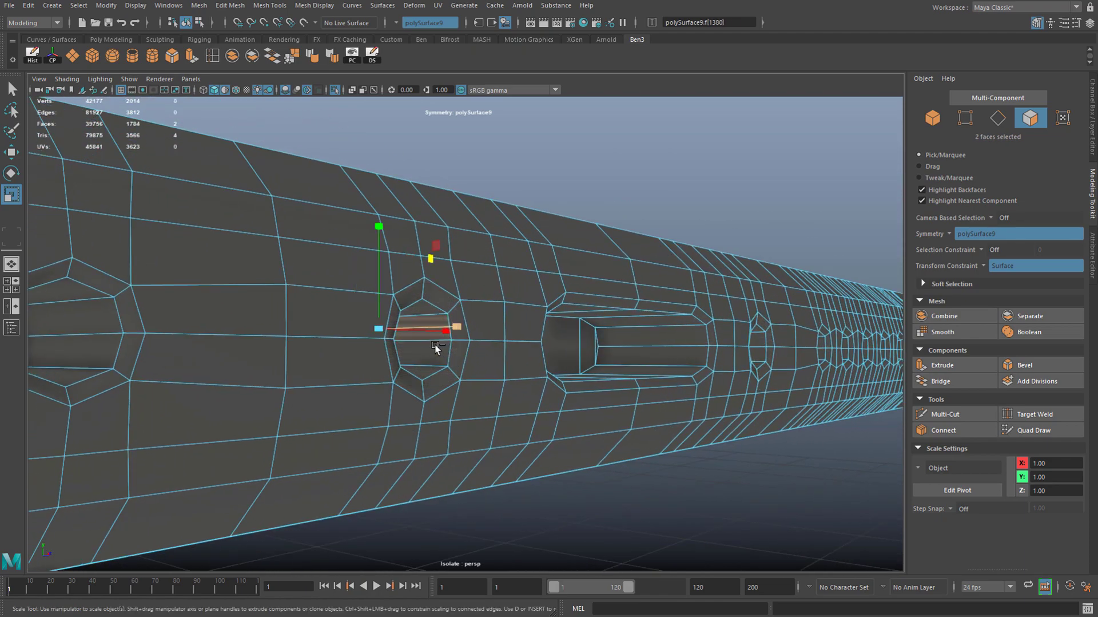
pyautogui.keyDown('shift'); pyautogui.doubleClick(422, 354); pyautogui.keyUp('shift')
pyautogui.keyDown('alt'); pyautogui.moveTo(480, 343); pyautogui.dragTo(543, 339); pyautogui.keyUp('alt')
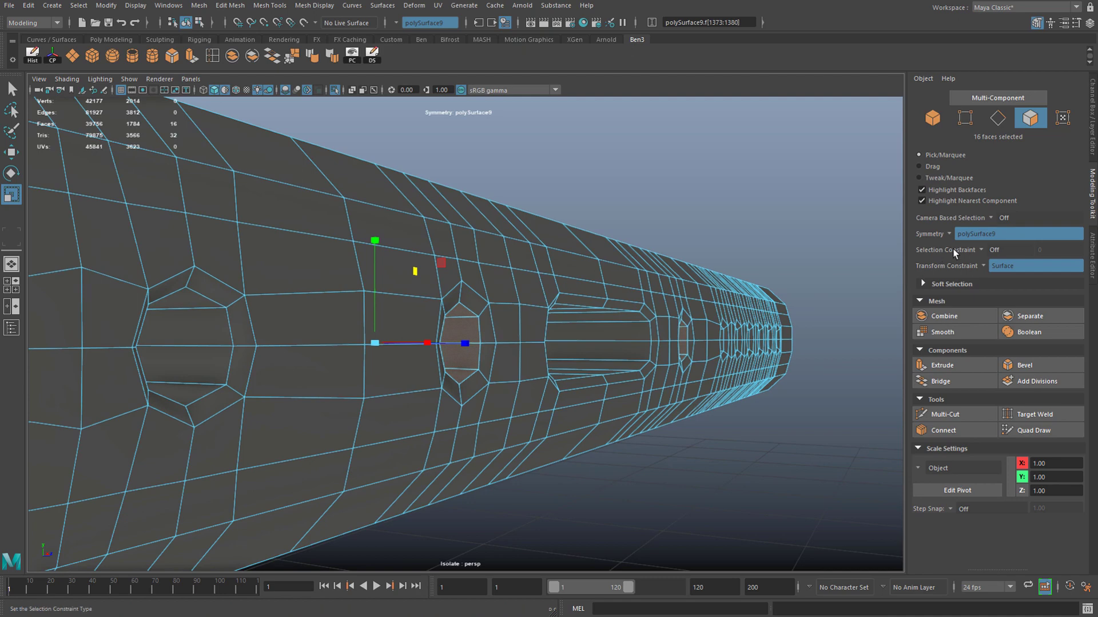
pyautogui.click(981, 265)
pyautogui.click(1007, 270)
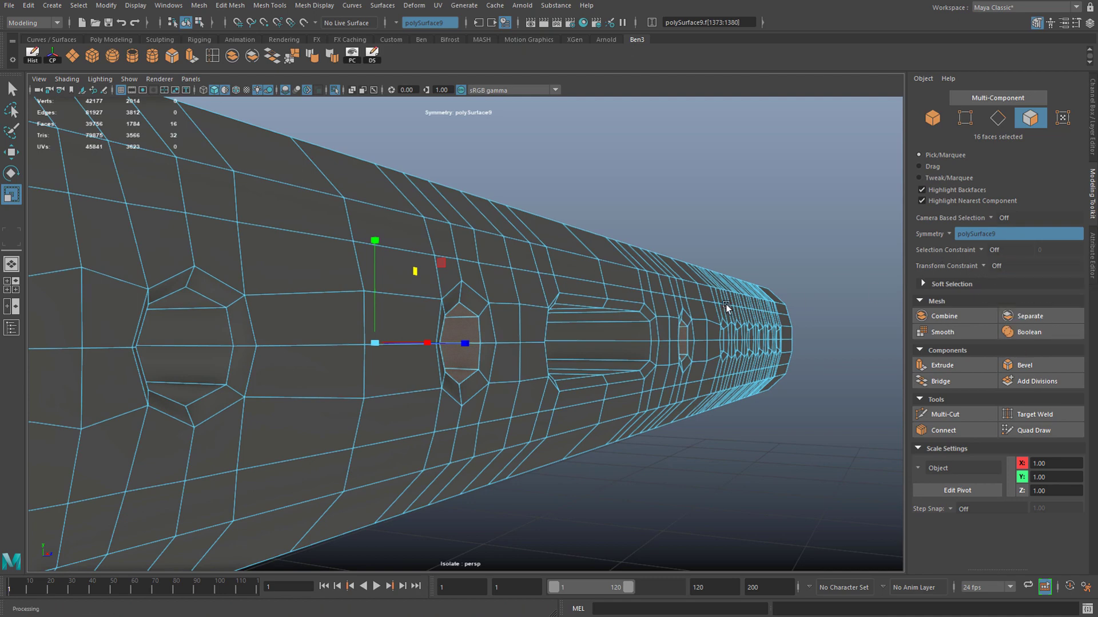
# Step: Scale the selected wall faces of the round hole in X and Y
pyautogui.keyDown('alt'); pyautogui.moveTo(572, 297); pyautogui.dragTo(519, 304); pyautogui.keyUp('alt')
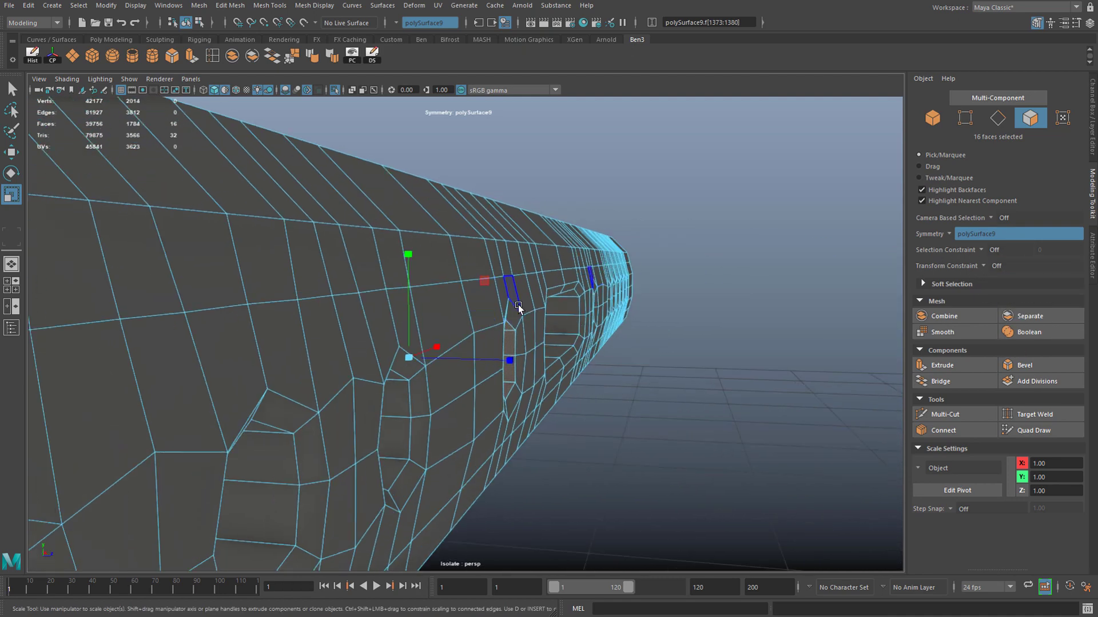
pyautogui.keyDown('alt'); pyautogui.moveTo(519, 403); pyautogui.dragTo(521, 341); pyautogui.keyUp('alt')
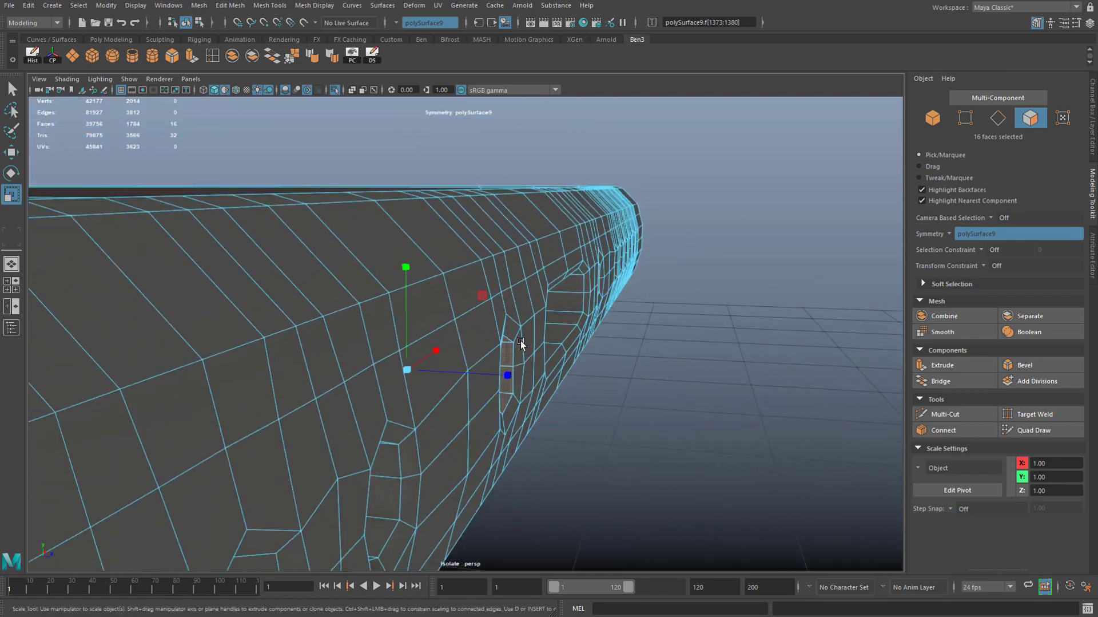
pyautogui.keyDown('alt'); pyautogui.moveTo(531, 386); pyautogui.dragTo(456, 308); pyautogui.keyUp('alt')
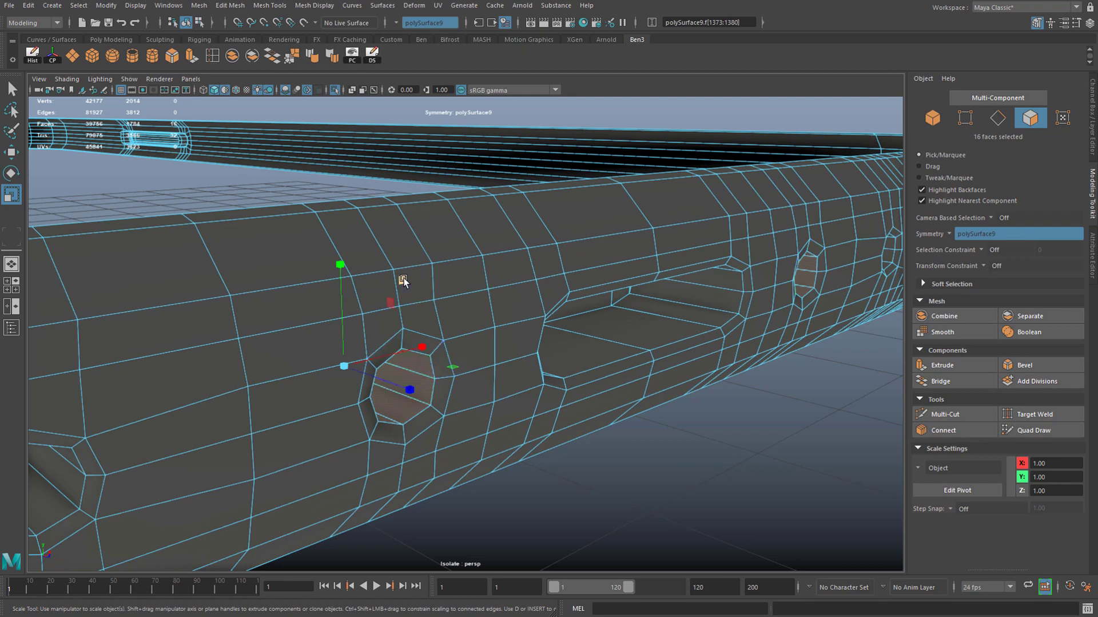
pyautogui.moveTo(403, 280); pyautogui.dragTo(475, 399)
# Step: Move the hole's wall faces slightly along Z and return the frame to object selection
pyautogui.press('w')
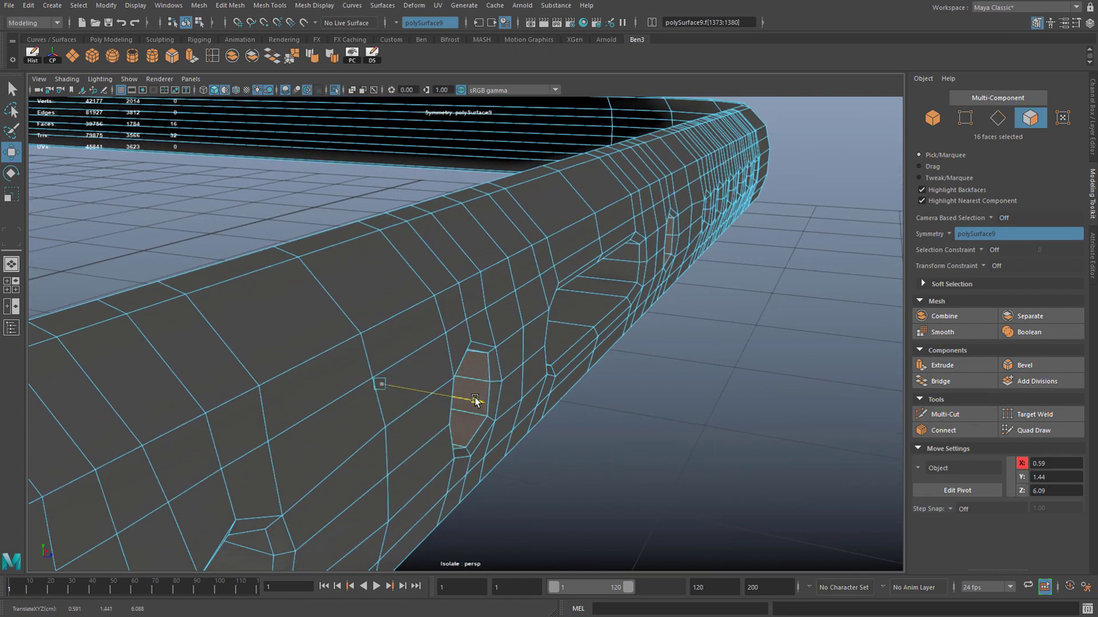
pyautogui.keyDown('alt'); pyautogui.moveTo(507, 363); pyautogui.dragTo(502, 336); pyautogui.keyUp('alt')
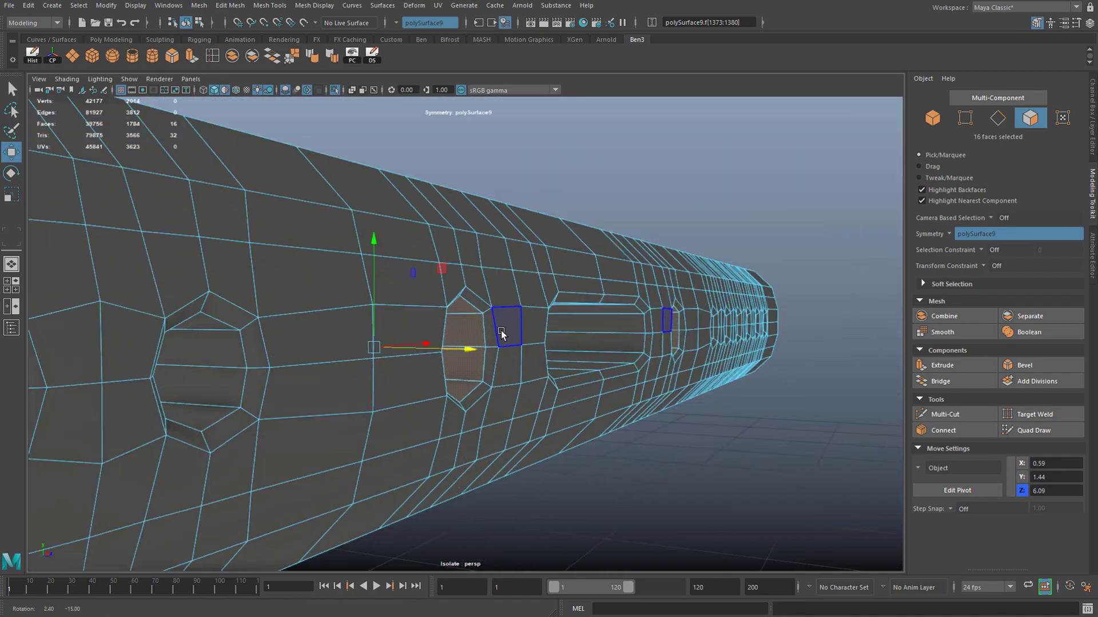
pyautogui.scroll(3, 498, 372)
pyautogui.moveTo(492, 405)
pyautogui.keyDown('alt'); pyautogui.mouseDown()
pyautogui.moveTo(527, 408)
pyautogui.moveTo(537, 388)
pyautogui.moveTo(497, 404)
pyautogui.mouseUp(); pyautogui.keyUp('alt')
pyautogui.scroll(3, 528, 412)
pyautogui.keyDown('alt'); pyautogui.moveTo(498, 404); pyautogui.dragTo(472, 374, button='right'); pyautogui.keyUp('alt')
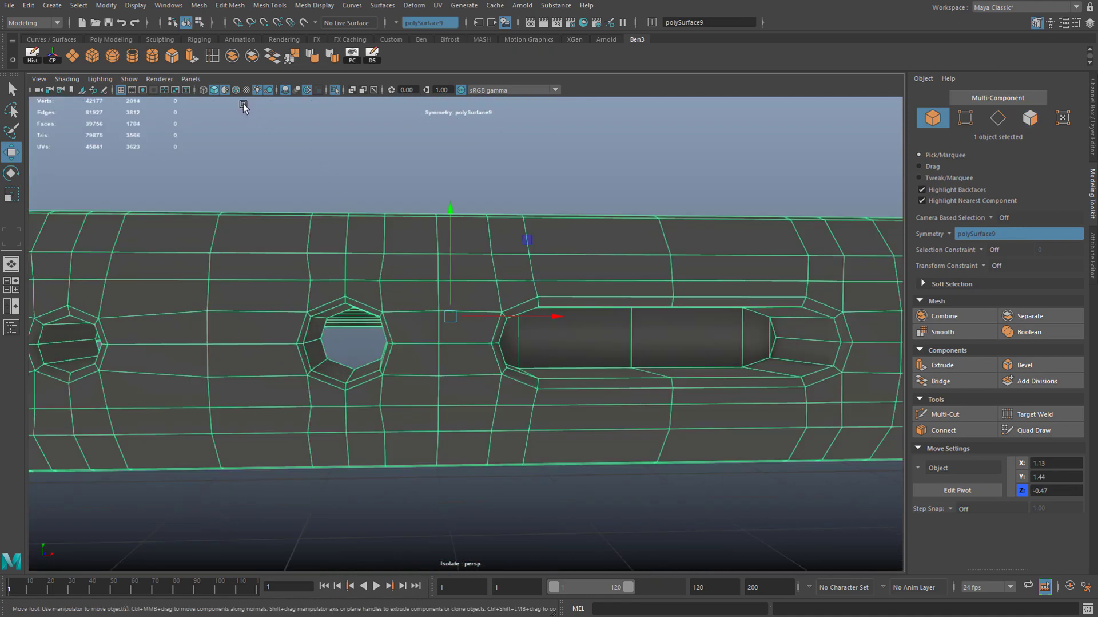
# Step: Display the frame with its assigned material in smooth preview and inspect the shading around the holes and charging port
pyautogui.click(225, 88)
pyautogui.keyDown('alt'); pyautogui.moveTo(269, 148); pyautogui.dragTo(321, 191); pyautogui.keyUp('alt')
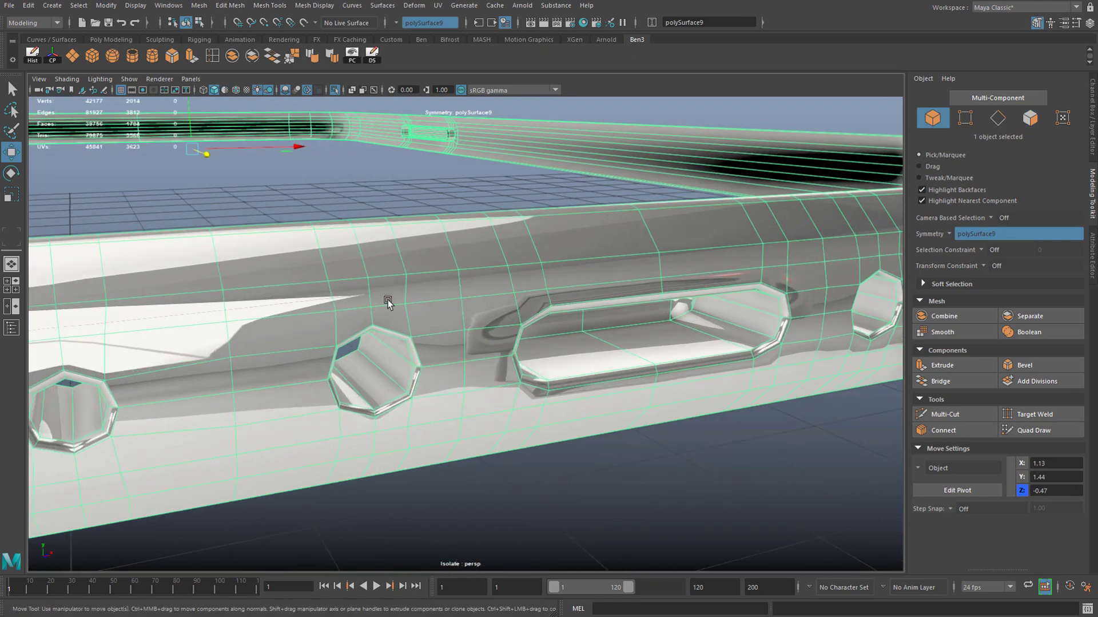
pyautogui.press('3')
pyautogui.keyDown('alt'); pyautogui.moveTo(589, 452); pyautogui.dragTo(408, 368); pyautogui.keyUp('alt')
pyautogui.moveTo(408, 368)
pyautogui.keyDown('alt'); pyautogui.mouseDown(button='right')
pyautogui.moveTo(407, 393)
pyautogui.moveTo(417, 363)
pyautogui.mouseUp(button='right'); pyautogui.keyUp('alt')
pyautogui.keyDown('alt'); pyautogui.moveTo(417, 363); pyautogui.dragTo(585, 366); pyautogui.keyUp('alt')
pyautogui.click(585, 446)
pyautogui.keyDown('alt'); pyautogui.moveTo(584, 447); pyautogui.dragTo(390, 214); pyautogui.keyUp('alt')
pyautogui.click(455, 380)
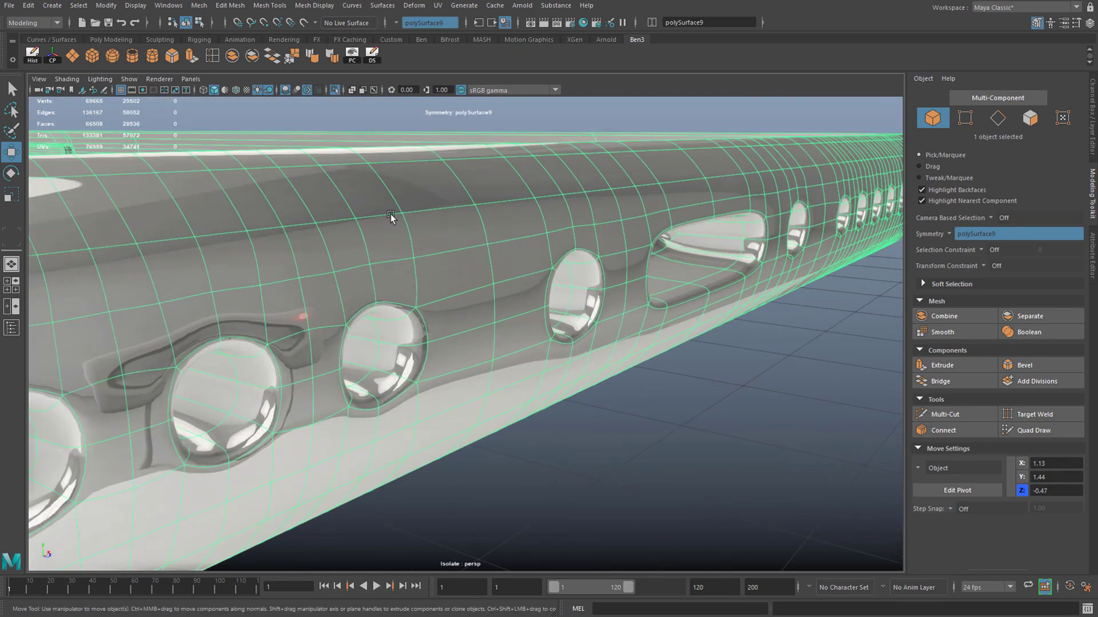
# Step: Activate the Insert Edge Loop tool and review its settings
pyautogui.doubleClick(212, 56)
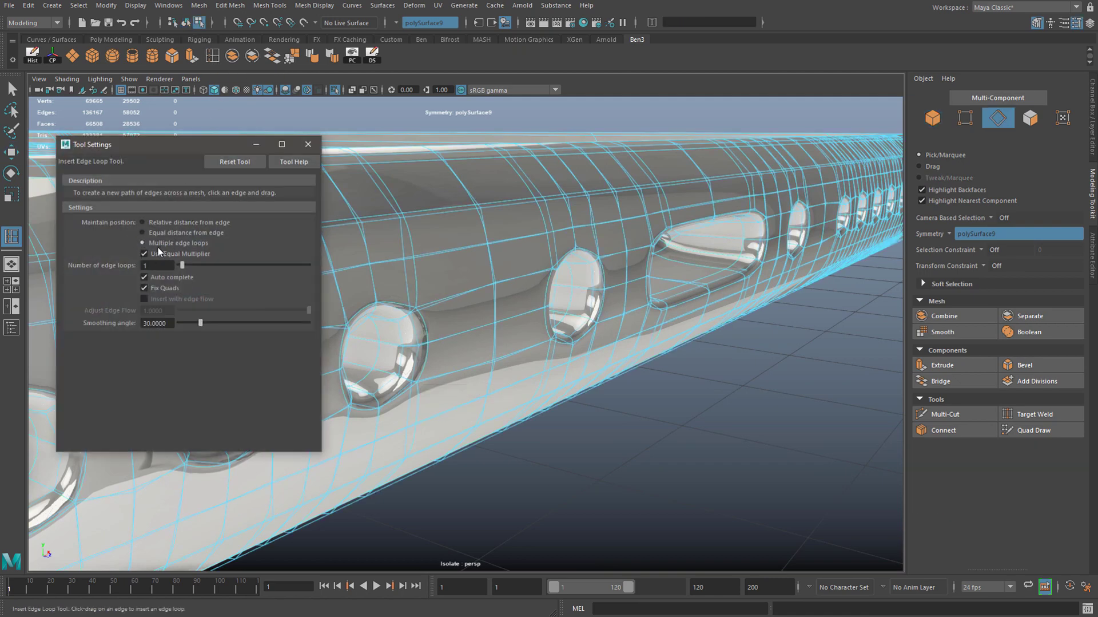
pyautogui.click(308, 144)
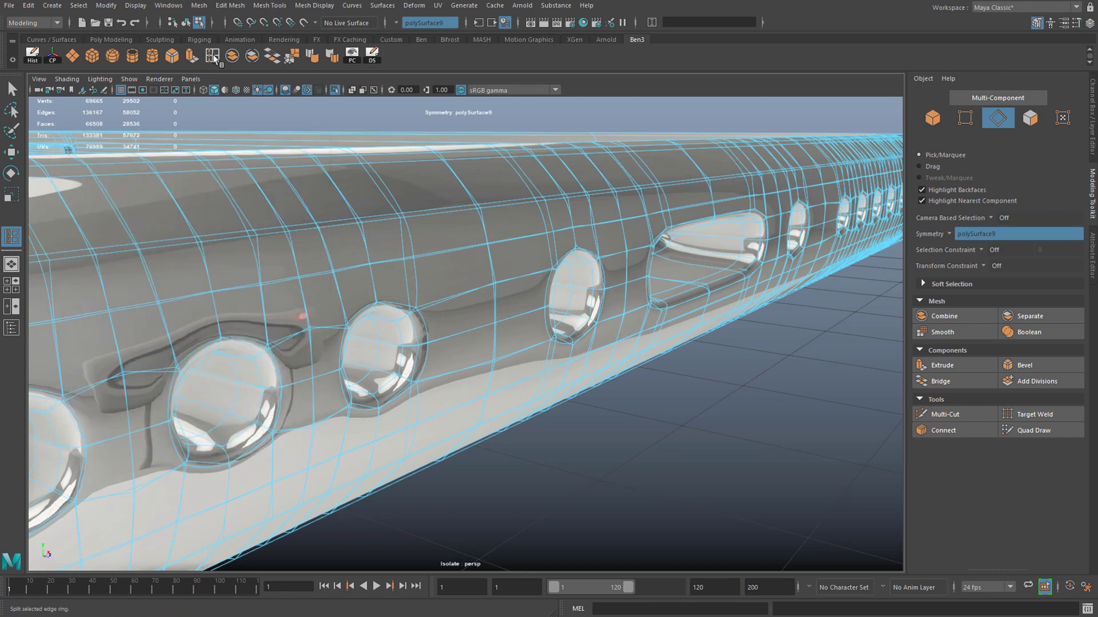
pyautogui.click(228, 6)
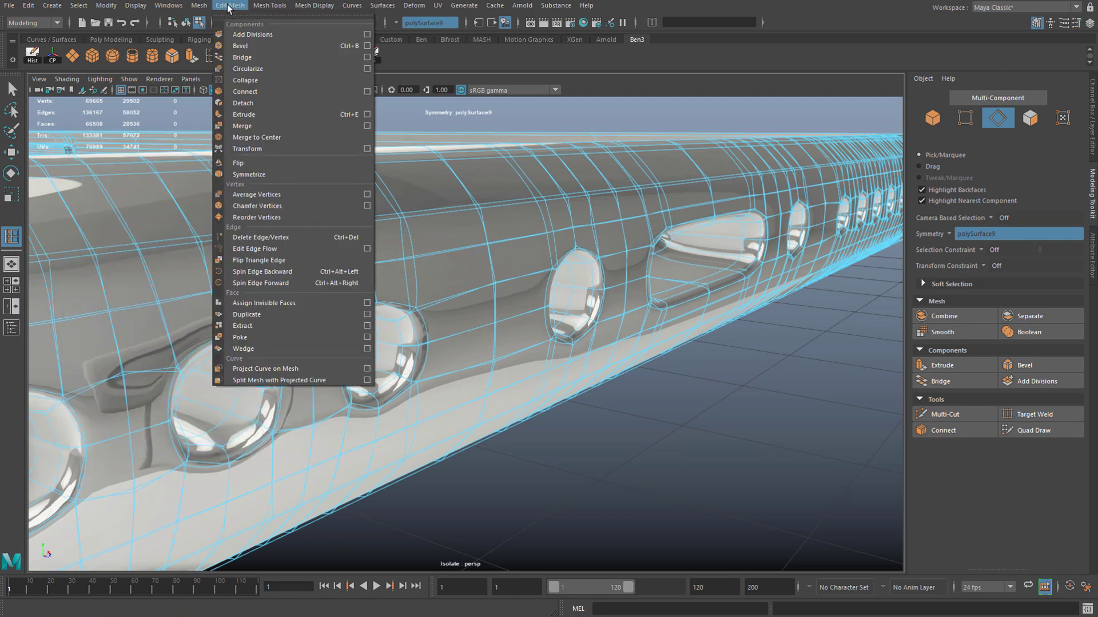
pyautogui.moveTo(269, 5)
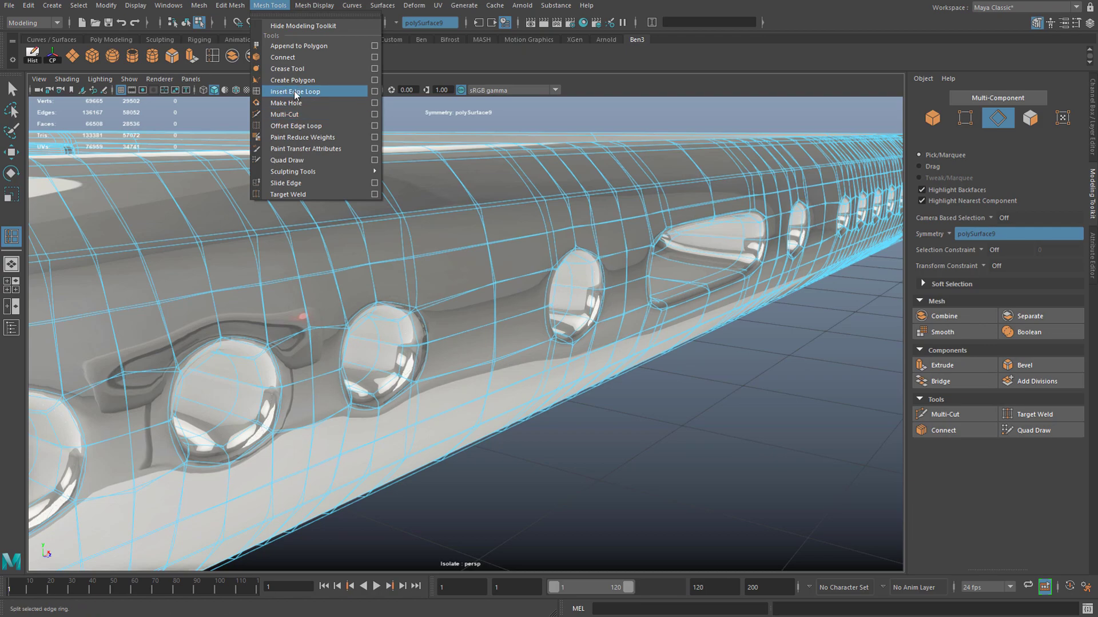
pyautogui.click(405, 64)
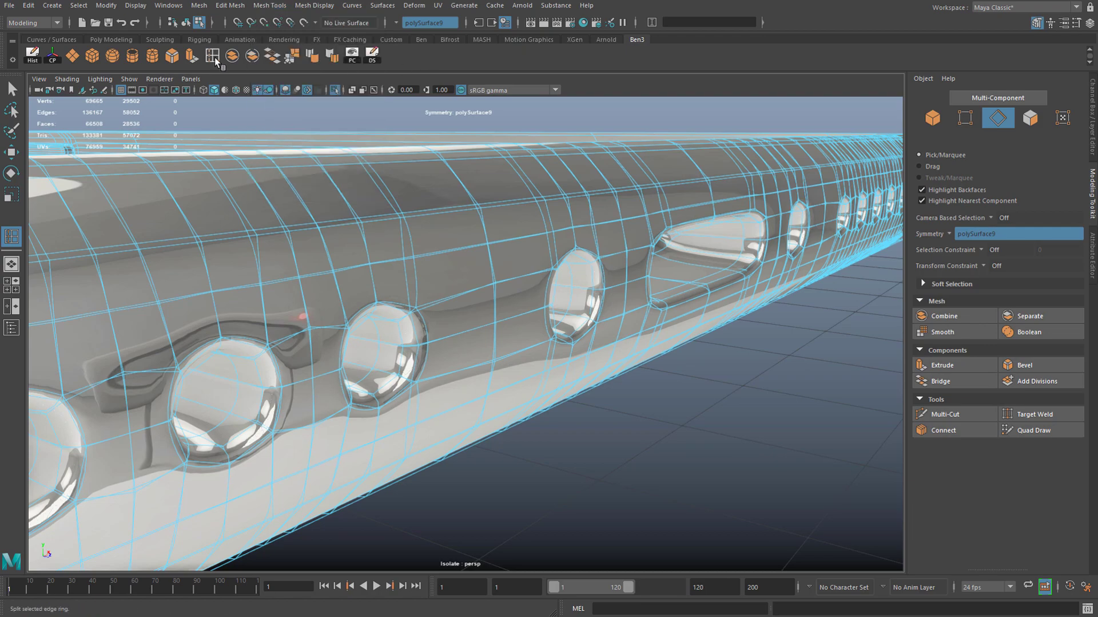
# Step: Insert an edge loop around the rim of the round hole beside the charging port and preview the frame smoothed with its material
pyautogui.keyDown('alt'); pyautogui.moveTo(556, 274); pyautogui.dragTo(647, 307); pyautogui.keyUp('alt')
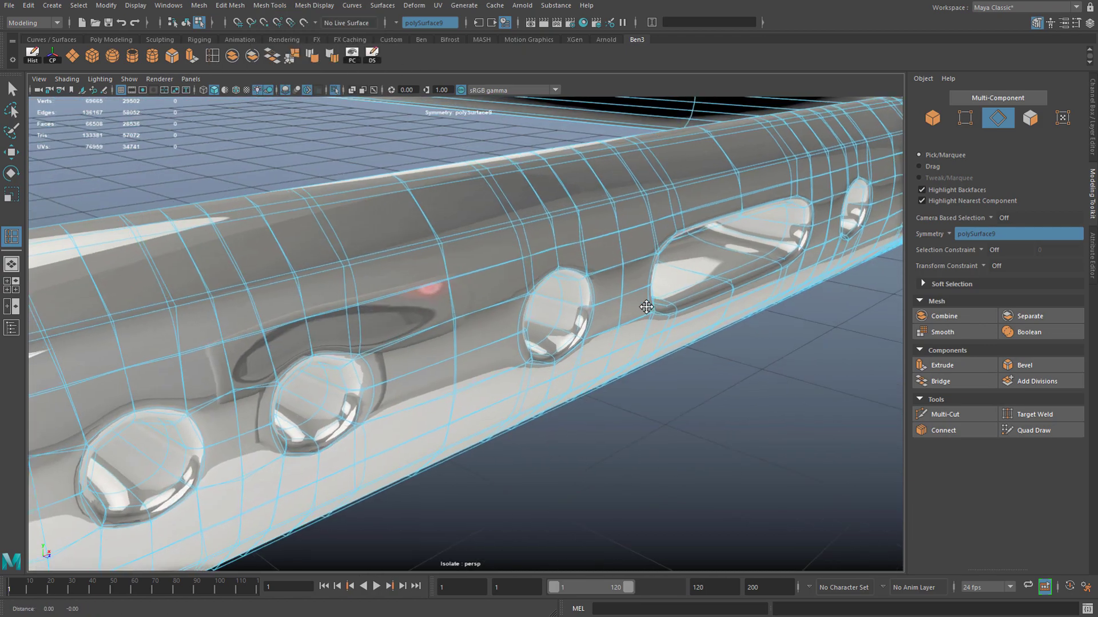
pyautogui.keyDown('alt'); pyautogui.moveTo(646, 307); pyautogui.dragTo(581, 306, button='middle'); pyautogui.keyUp('alt')
pyautogui.keyDown('alt'); pyautogui.moveTo(580, 307); pyautogui.dragTo(641, 307, button='right'); pyautogui.keyUp('alt')
pyautogui.keyDown('alt'); pyautogui.moveTo(572, 298); pyautogui.dragTo(526, 286); pyautogui.keyUp('alt')
pyautogui.click(225, 90)
pyautogui.keyDown('alt'); pyautogui.moveTo(715, 211); pyautogui.dragTo(468, 247, button='middle'); pyautogui.keyUp('alt')
pyautogui.keyDown('alt'); pyautogui.moveTo(317, 280); pyautogui.dragTo(405, 286, button='middle'); pyautogui.keyUp('alt')
pyautogui.scroll(-5, 434, 287)
pyautogui.press('1')
pyautogui.scroll(1, 475, 323)
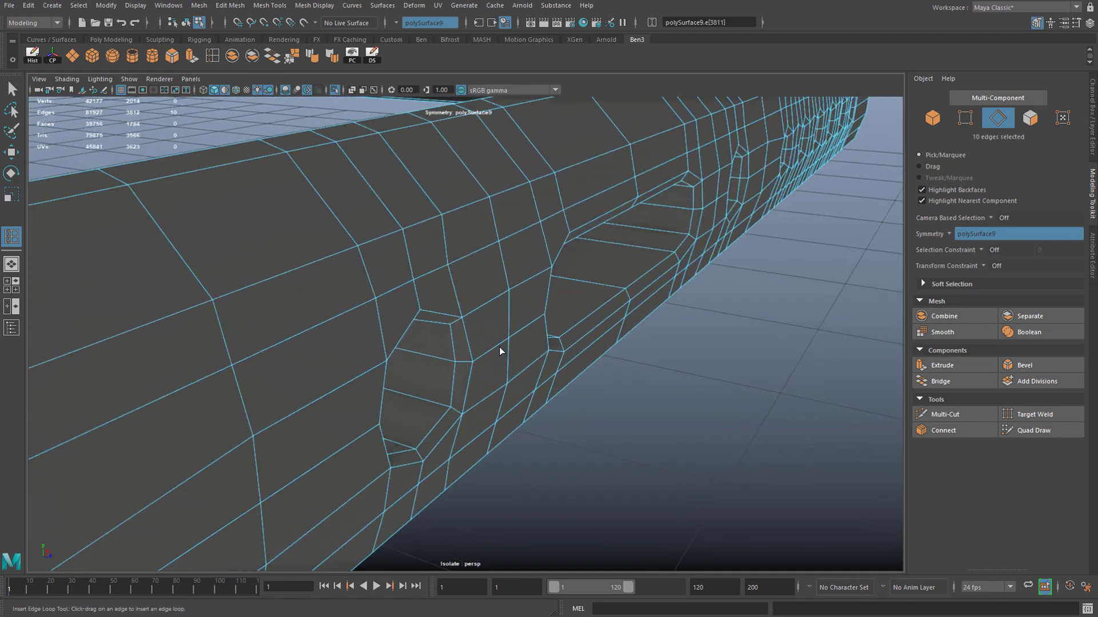
pyautogui.scroll(1, 460, 362)
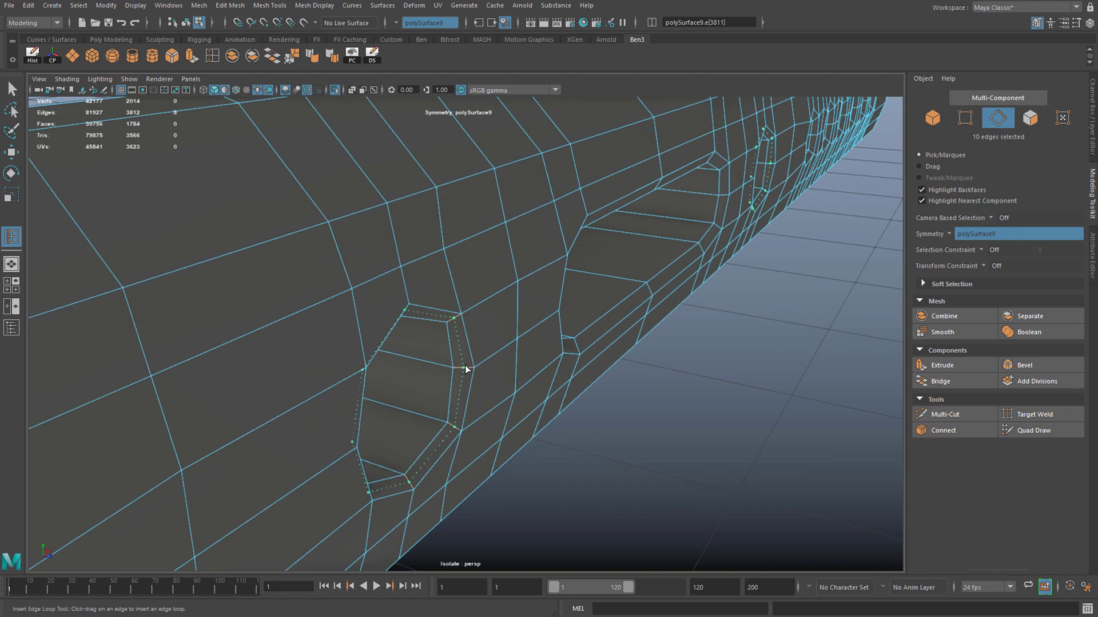
pyautogui.click(466, 368)
pyautogui.press('3')
pyautogui.click(224, 90)
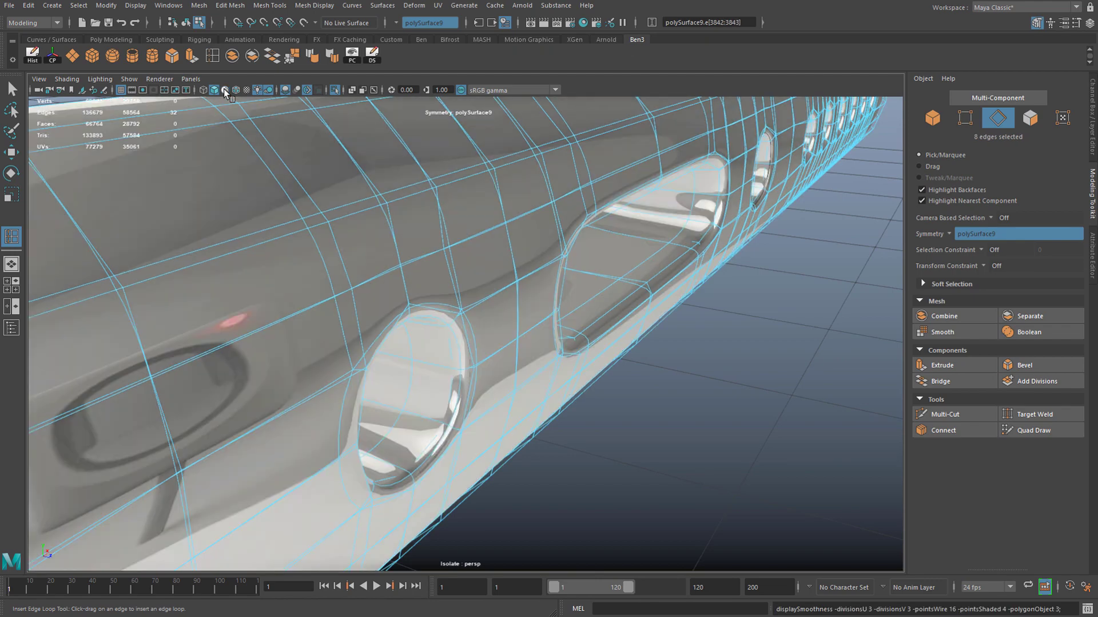
# Step: Return the frame to object selection and examine the smoothed shading around the round holes
pyautogui.click(13, 90)
pyautogui.moveTo(427, 289); pyautogui.dragTo(509, 270, button='right')
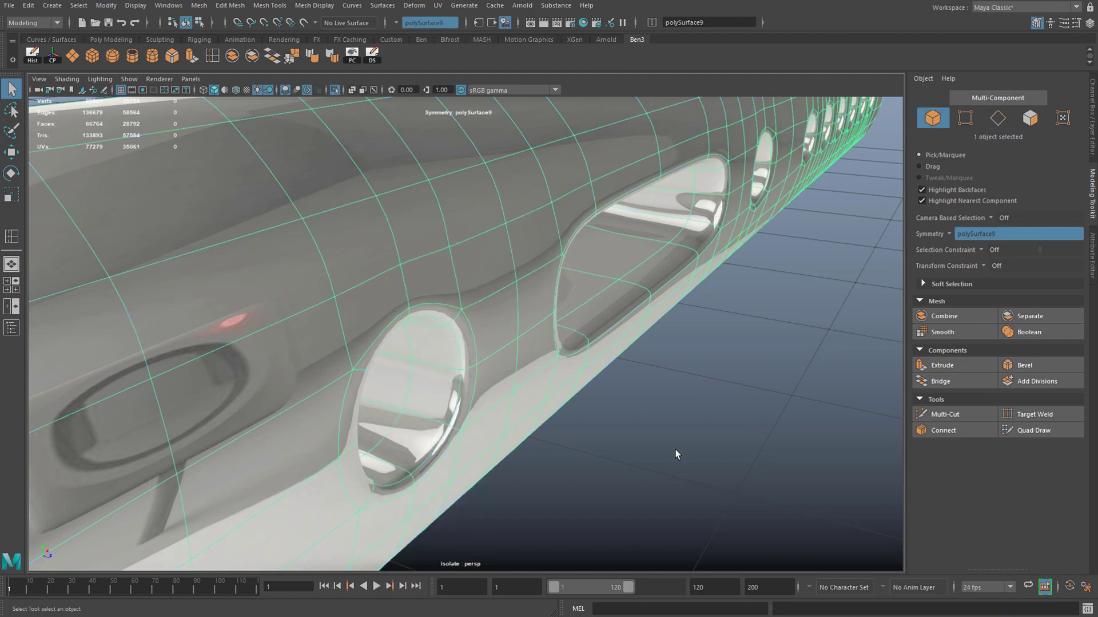
pyautogui.click(675, 449)
pyautogui.keyDown('alt'); pyautogui.moveTo(566, 450); pyautogui.dragTo(348, 372); pyautogui.keyUp('alt')
pyautogui.keyDown('alt'); pyautogui.moveTo(348, 371); pyautogui.dragTo(421, 358, button='middle'); pyautogui.keyUp('alt')
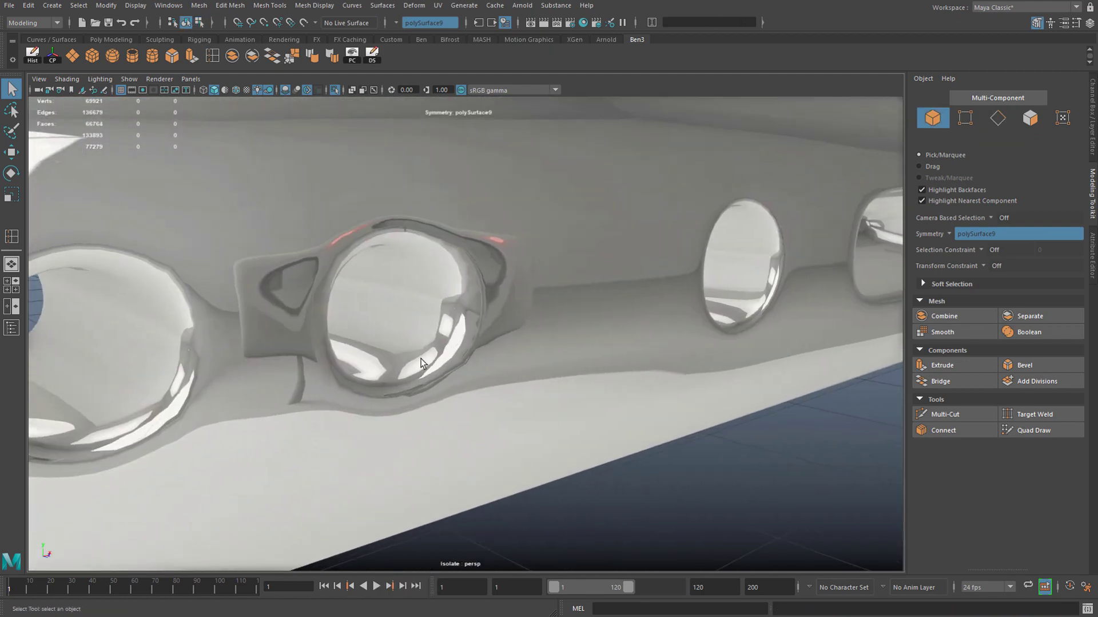
pyautogui.click(452, 261)
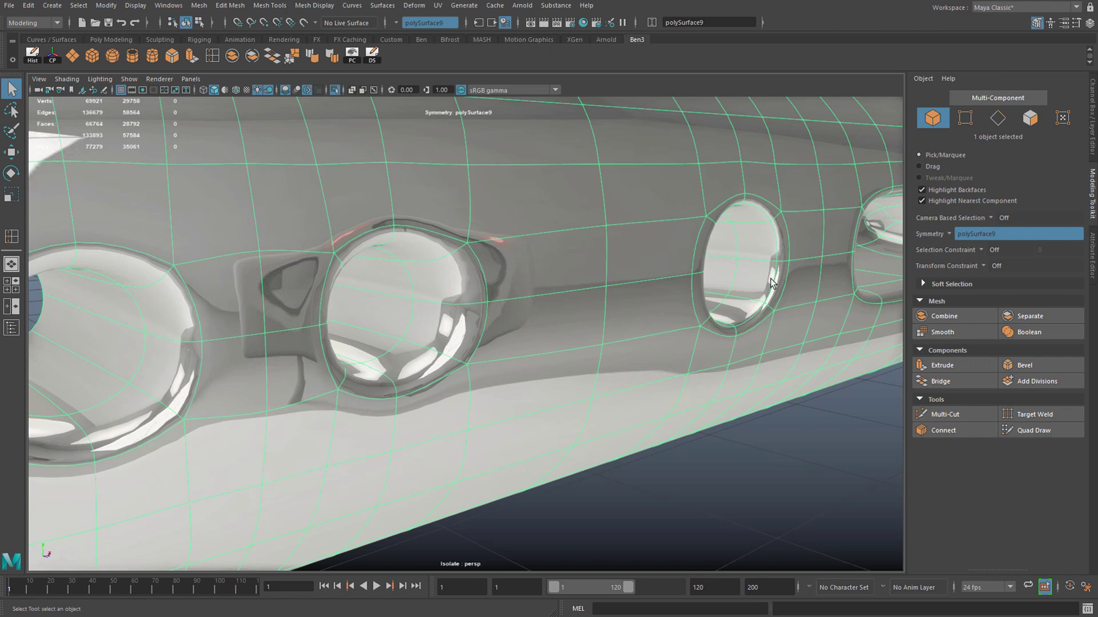
# Step: Insert supporting edge loops just inside the rims of the first round holes on the unsmoothed frame
pyautogui.click(217, 60)
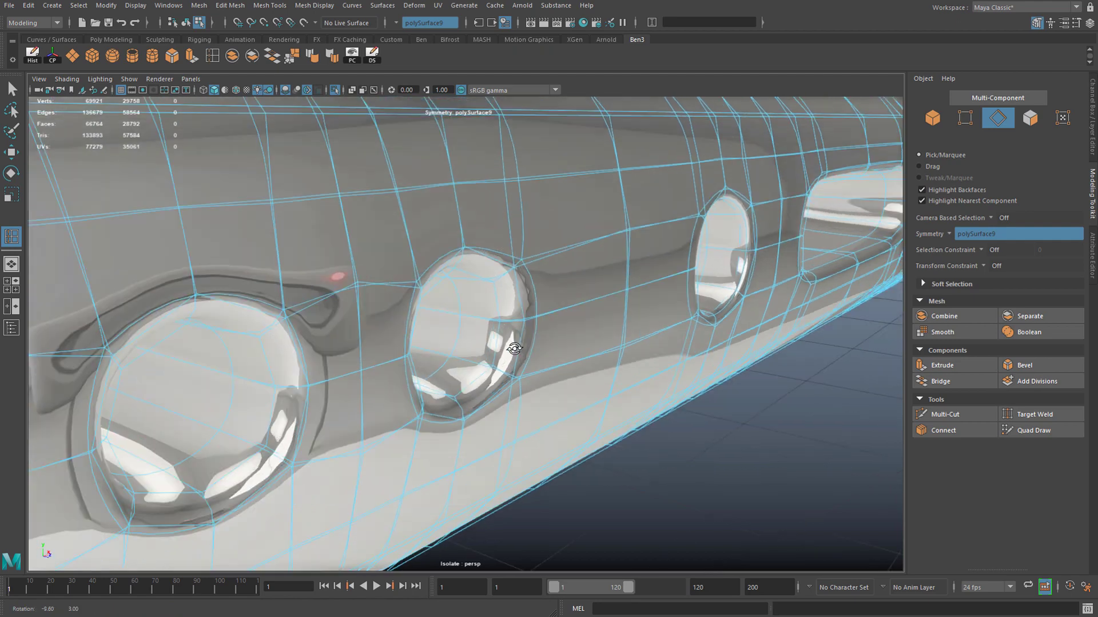
pyautogui.keyDown('alt'); pyautogui.moveTo(487, 343); pyautogui.dragTo(538, 359); pyautogui.keyUp('alt')
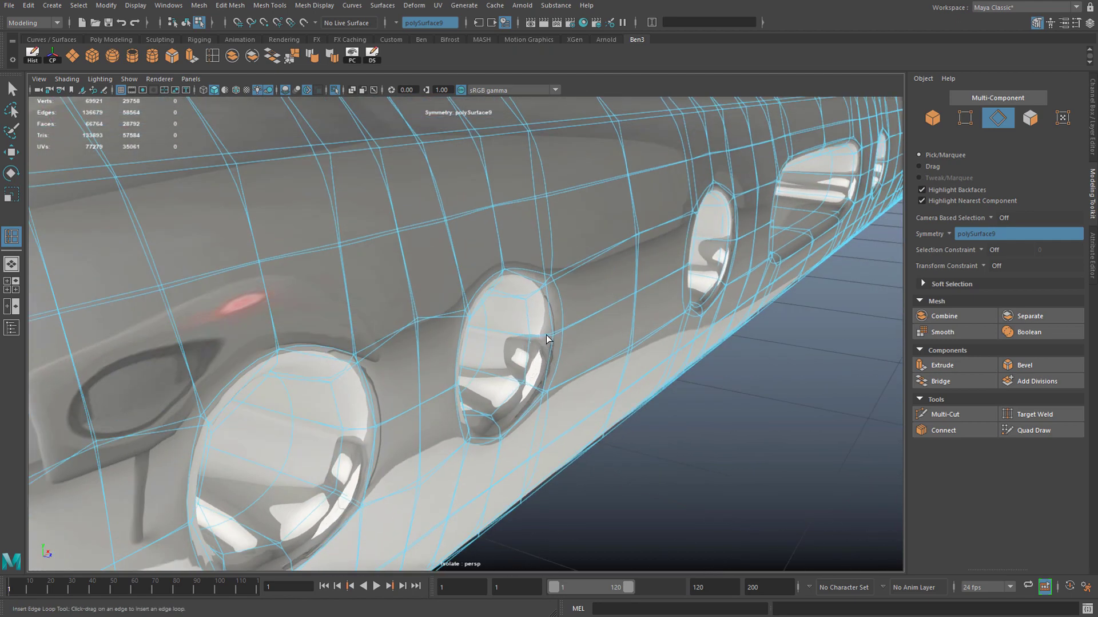
pyautogui.click(533, 390)
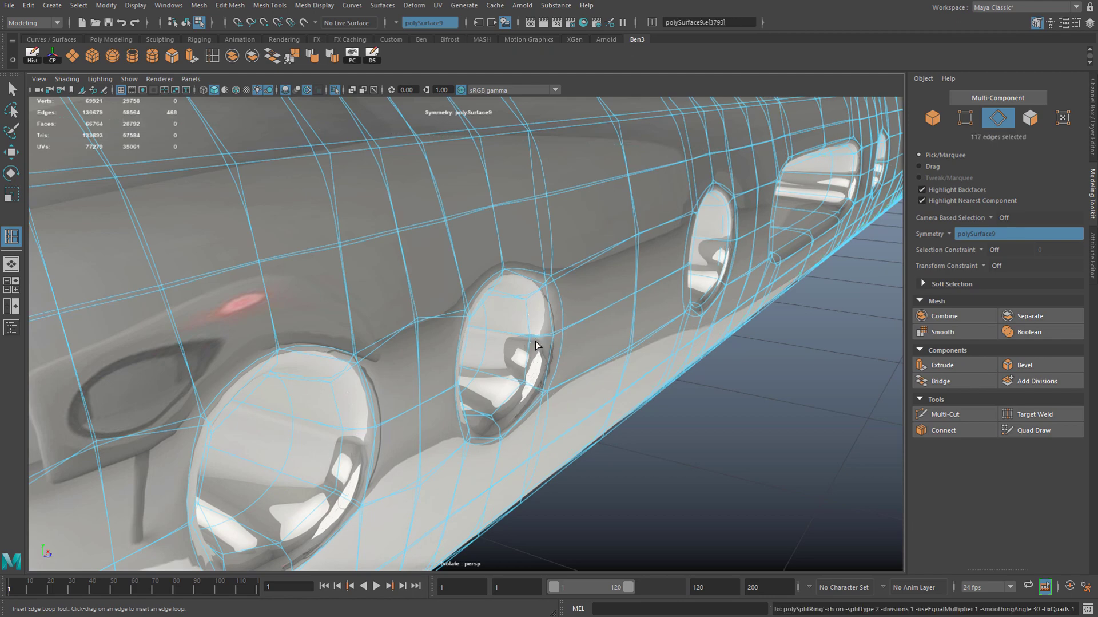
pyautogui.keyDown('alt'); pyautogui.moveTo(537, 345); pyautogui.dragTo(537, 191); pyautogui.keyUp('alt')
pyautogui.press('1')
pyautogui.press('3')
pyautogui.press('1')
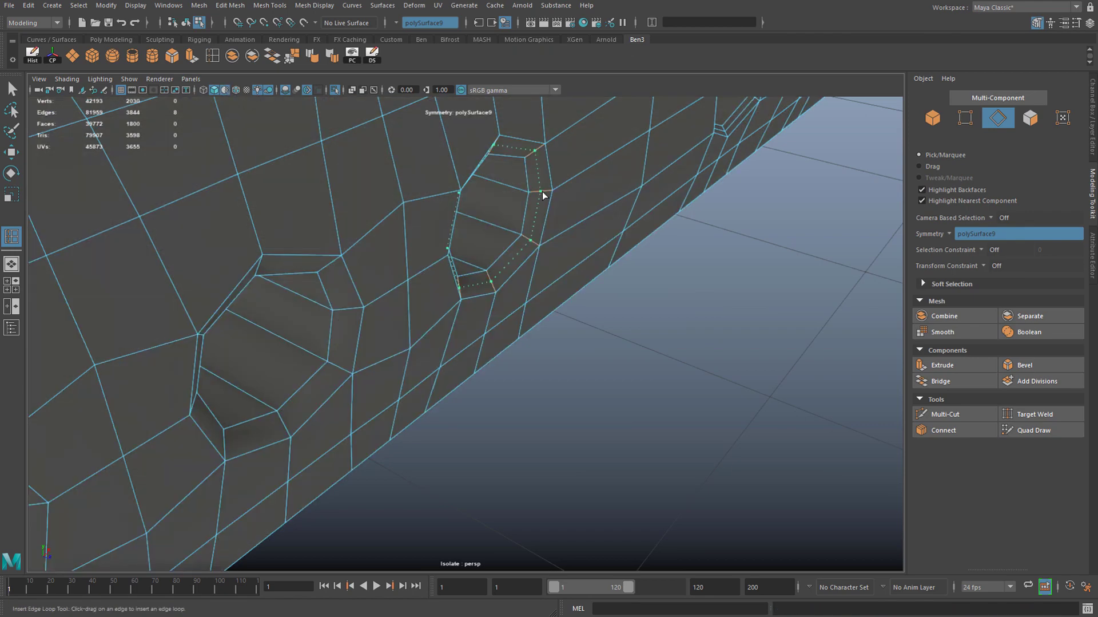
pyautogui.click(542, 191)
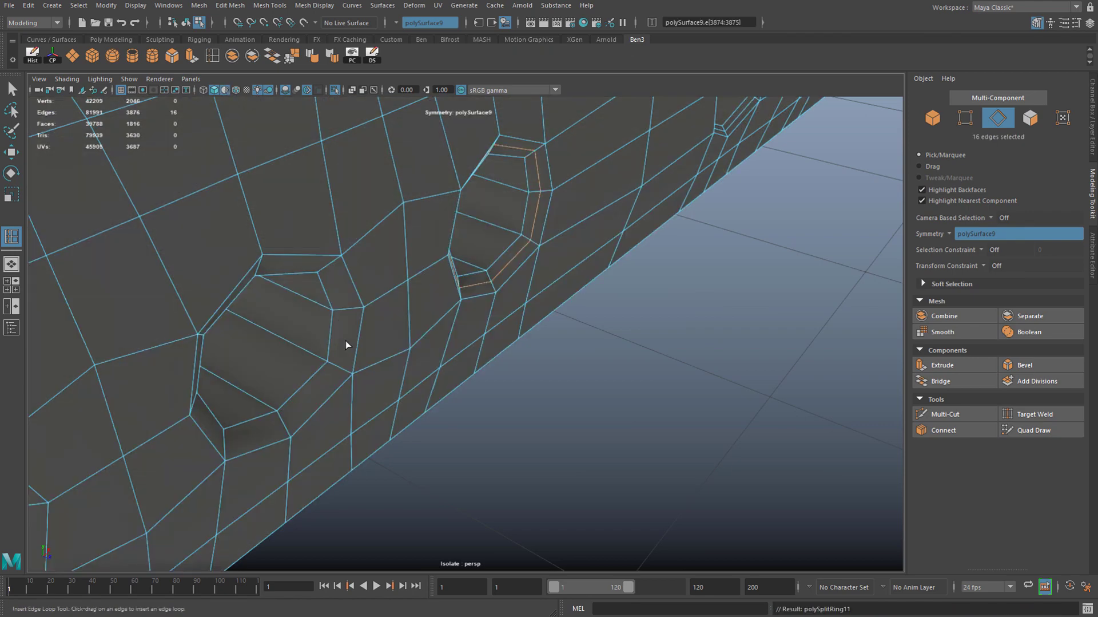
pyautogui.click(337, 367)
# Step: Insert matching supporting edge loops inside the rims of the remaining round holes along the frame's edge
pyautogui.scroll(-5, 362, 314)
pyautogui.keyDown('alt'); pyautogui.moveTo(363, 315); pyautogui.dragTo(402, 338); pyautogui.keyUp('alt')
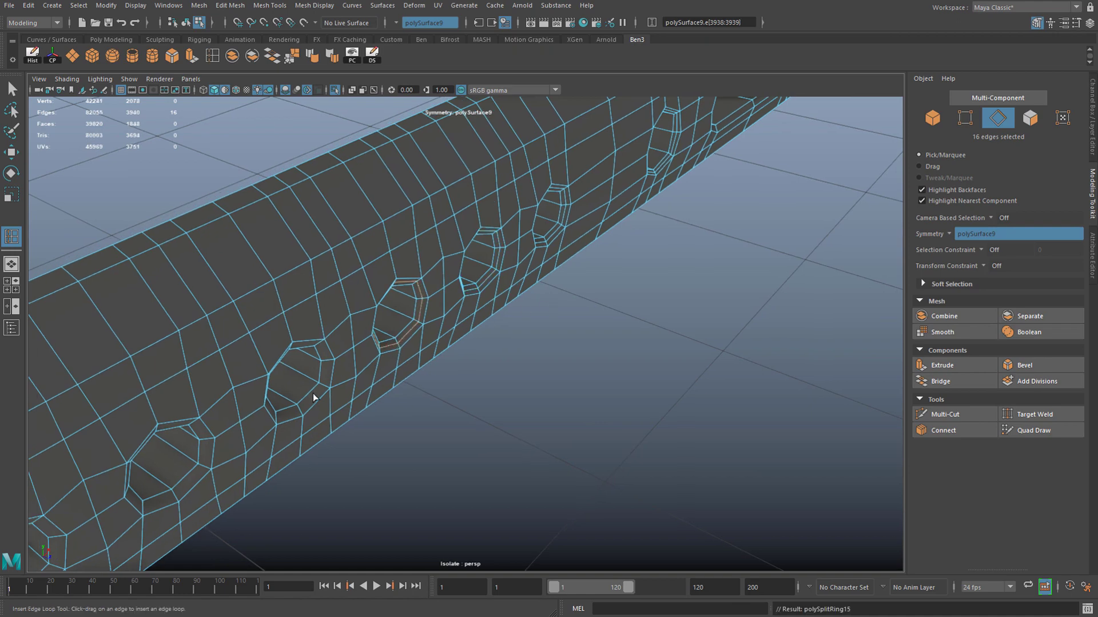
pyautogui.click(301, 407)
pyautogui.keyDown('alt'); pyautogui.moveTo(323, 418); pyautogui.dragTo(386, 385, button='middle'); pyautogui.keyUp('alt')
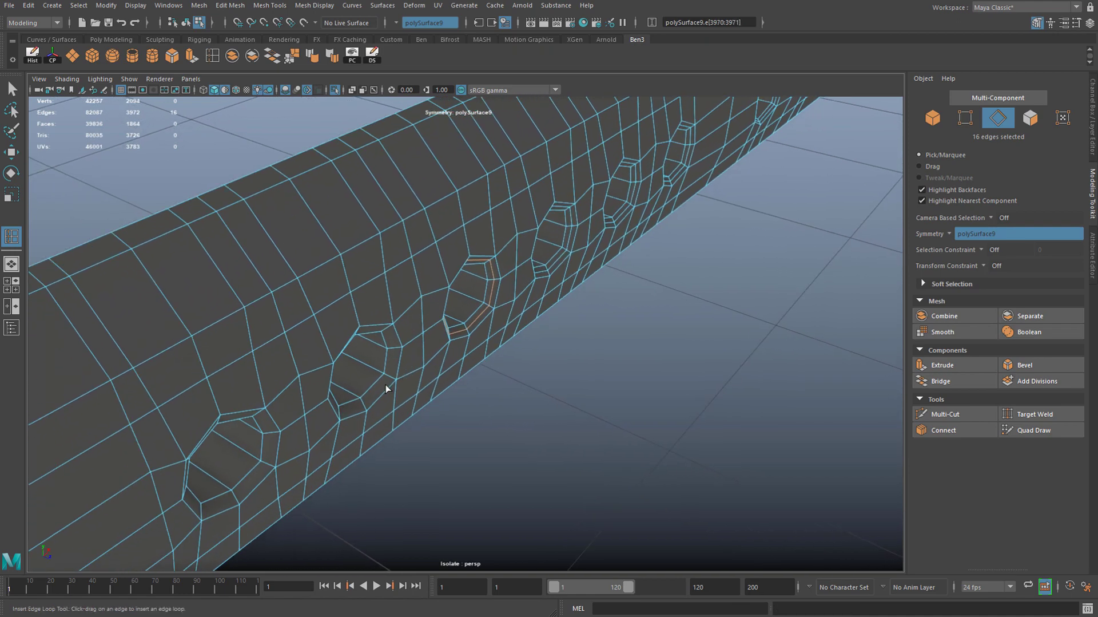
pyautogui.click(365, 407)
pyautogui.scroll(-8, 326, 420)
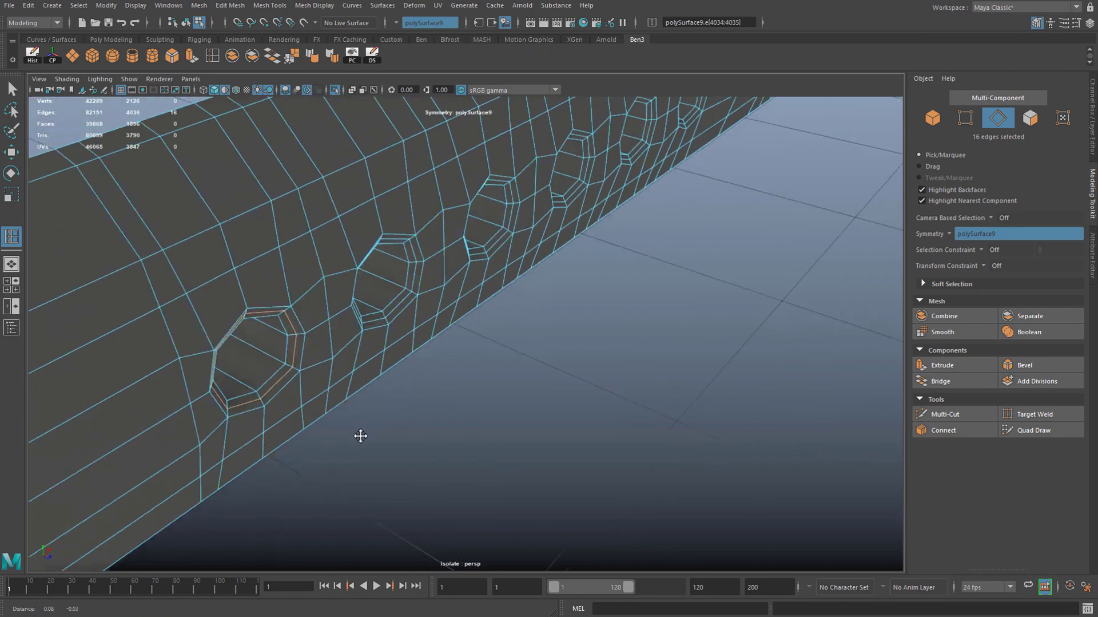
pyautogui.keyDown('alt'); pyautogui.moveTo(360, 436); pyautogui.dragTo(660, 191); pyautogui.keyUp('alt')
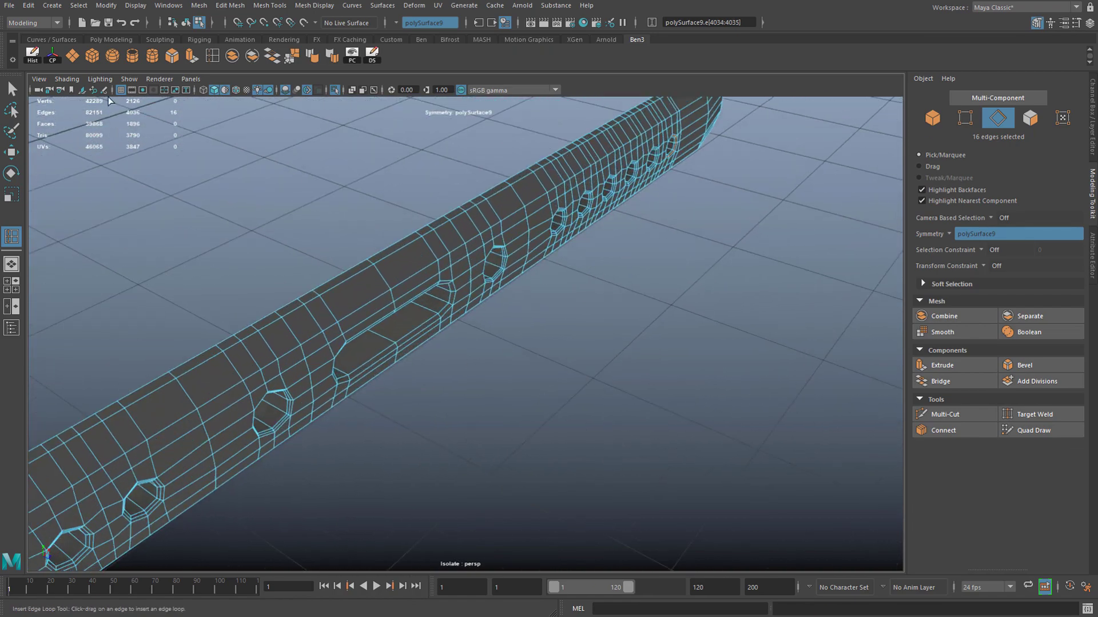
# Step: Leave the edge loop tool and display the frame as a selected object in smooth preview with its material
pyautogui.click(12, 91)
pyautogui.scroll(2, 343, 380)
pyautogui.press('3')
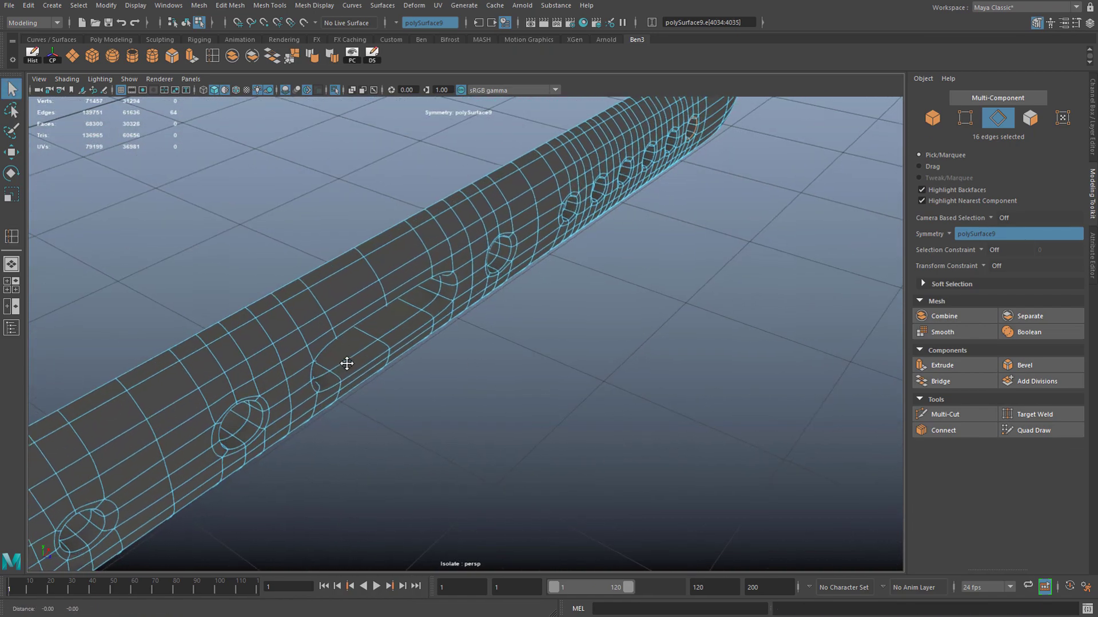
pyautogui.scroll(2, 345, 363)
pyautogui.press('F8')
pyautogui.click(279, 169)
pyautogui.click(277, 279)
pyautogui.click(225, 89)
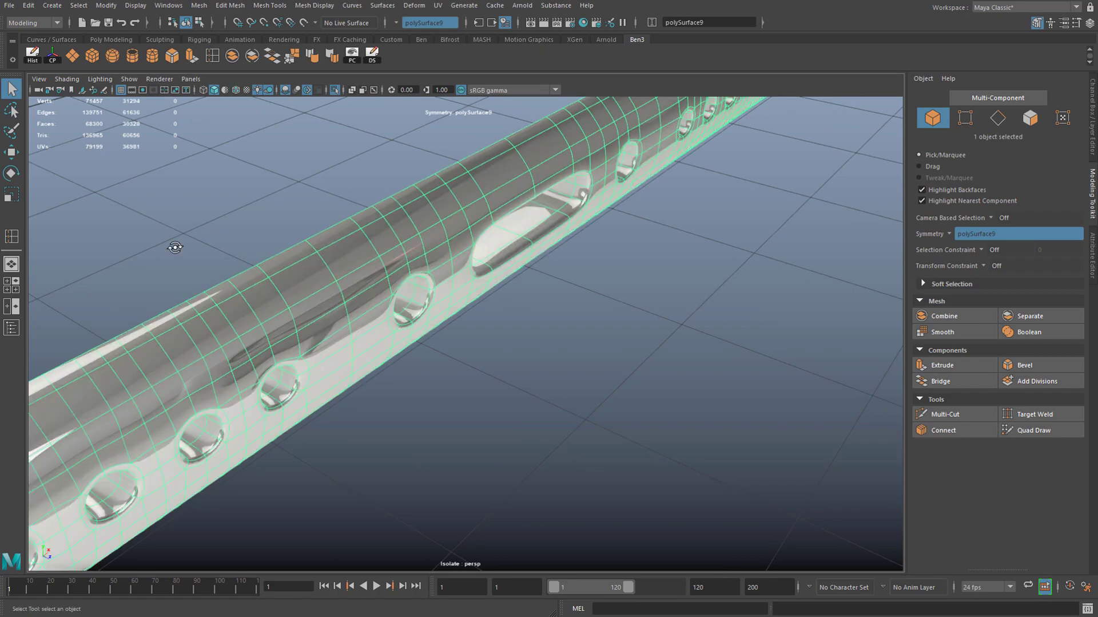
# Step: Insert a supporting edge loop around the charging port's outer rim and preview it smoothed
pyautogui.moveTo(429, 446)
pyautogui.keyDown('alt'); pyautogui.mouseDown()
pyautogui.moveTo(380, 394)
pyautogui.moveTo(442, 383)
pyautogui.moveTo(311, 373)
pyautogui.moveTo(389, 378)
pyautogui.moveTo(333, 357)
pyautogui.mouseUp(); pyautogui.keyUp('alt')
pyautogui.click(380, 394)
pyautogui.scroll(2, 442, 383)
pyautogui.keyDown('alt'); pyautogui.moveTo(333, 357); pyautogui.dragTo(228, 355, button='middle'); pyautogui.keyUp('alt')
pyautogui.click(479, 318)
pyautogui.scroll(4, 479, 318)
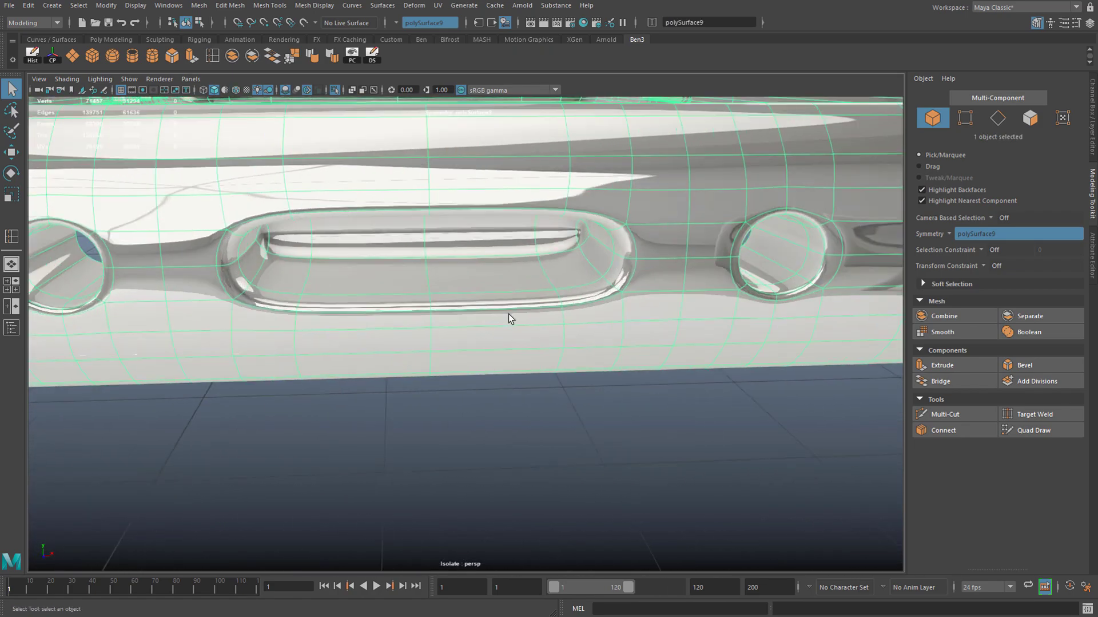
pyautogui.press('1')
pyautogui.keyDown('alt'); pyautogui.moveTo(305, 225); pyautogui.dragTo(334, 234); pyautogui.keyUp('alt')
pyautogui.click(213, 56)
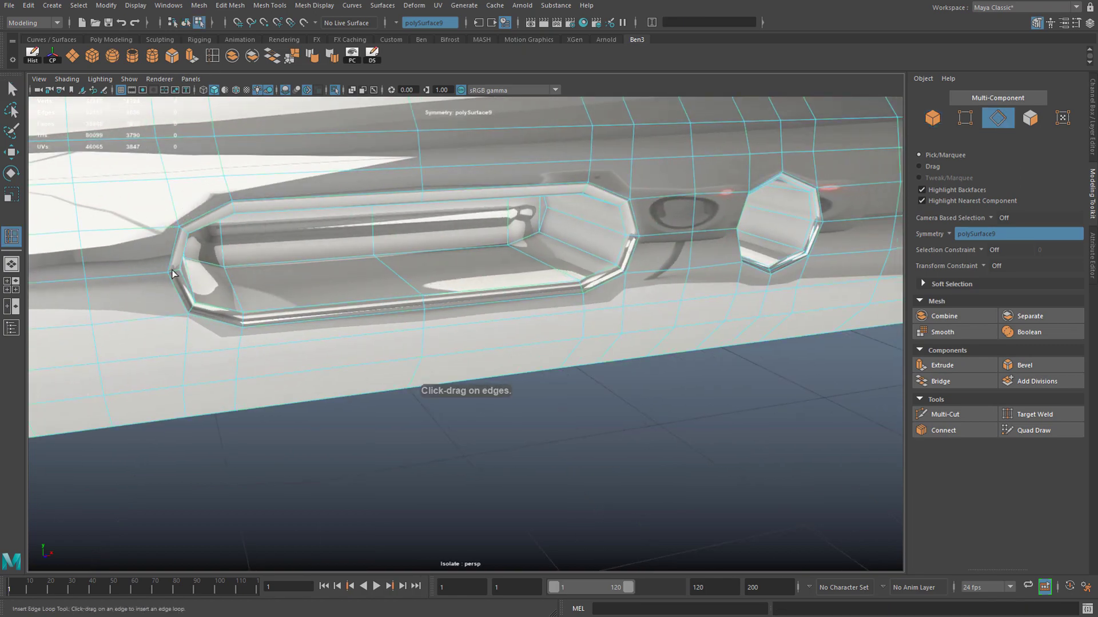
pyautogui.click(174, 270)
pyautogui.keyDown('alt'); pyautogui.moveTo(451, 318); pyautogui.dragTo(521, 314); pyautogui.keyUp('alt')
pyautogui.press('3')
pyautogui.scroll(5, 528, 296)
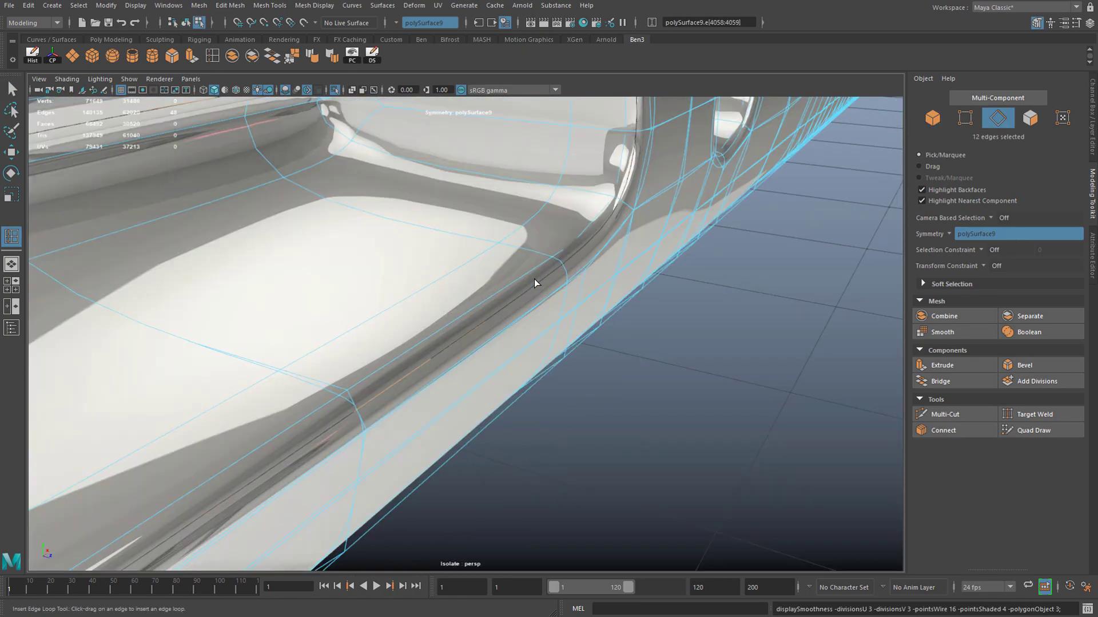
# Step: Insert an edge loop around the charging port's inner walls using relative distance from edge, and preview the result smoothed
pyautogui.press('1')
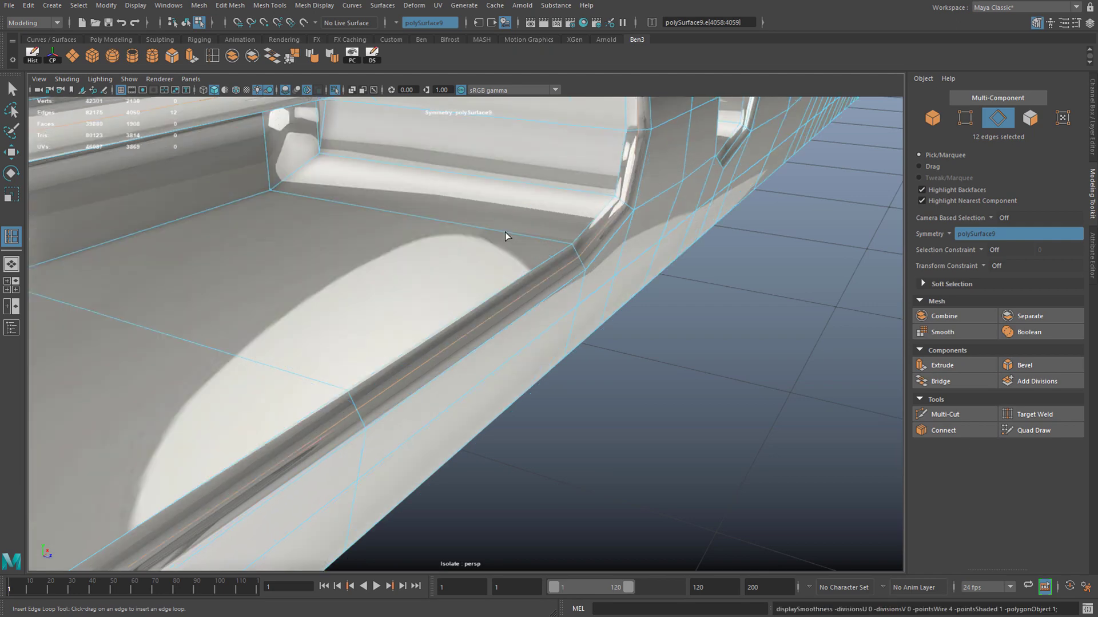
pyautogui.click(545, 240)
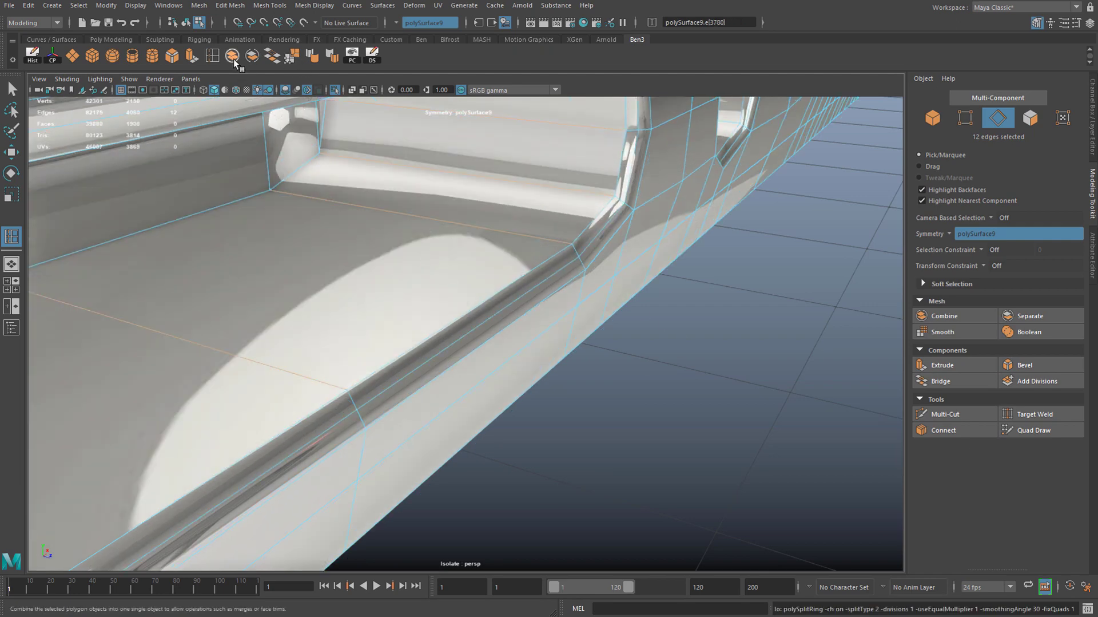
pyautogui.doubleClick(212, 55)
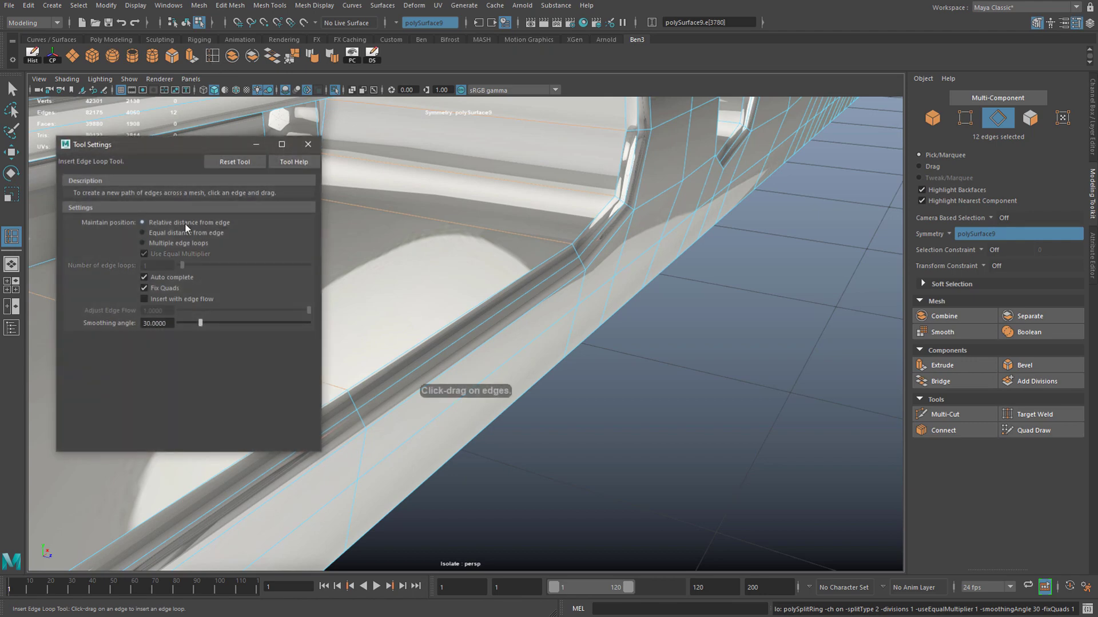
pyautogui.click(308, 143)
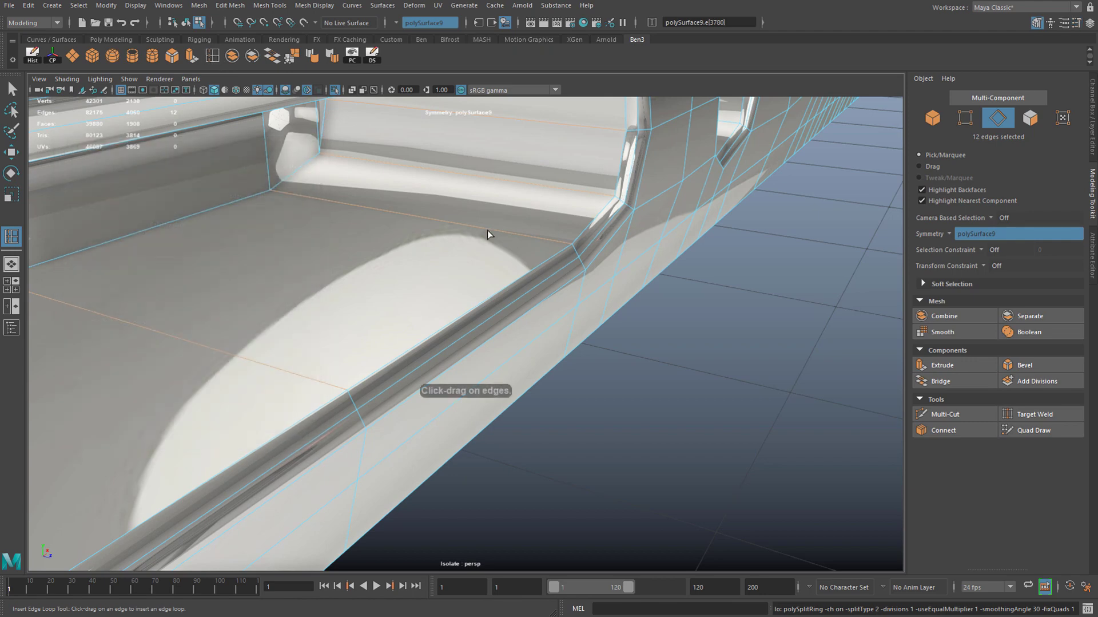
pyautogui.click(561, 243)
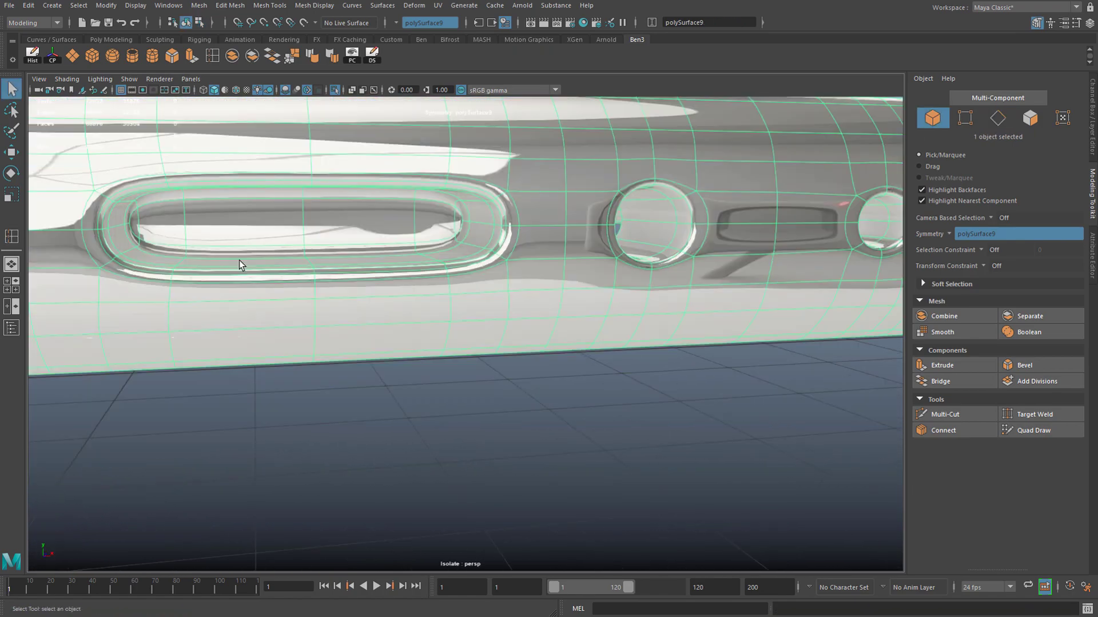
pyautogui.press('1')
pyautogui.press('3')
pyautogui.keyDown('alt'); pyautogui.moveTo(261, 304); pyautogui.dragTo(612, 359); pyautogui.keyUp('alt')
pyautogui.keyDown('alt'); pyautogui.moveTo(362, 223); pyautogui.dragTo(461, 274, button='right'); pyautogui.keyUp('alt')
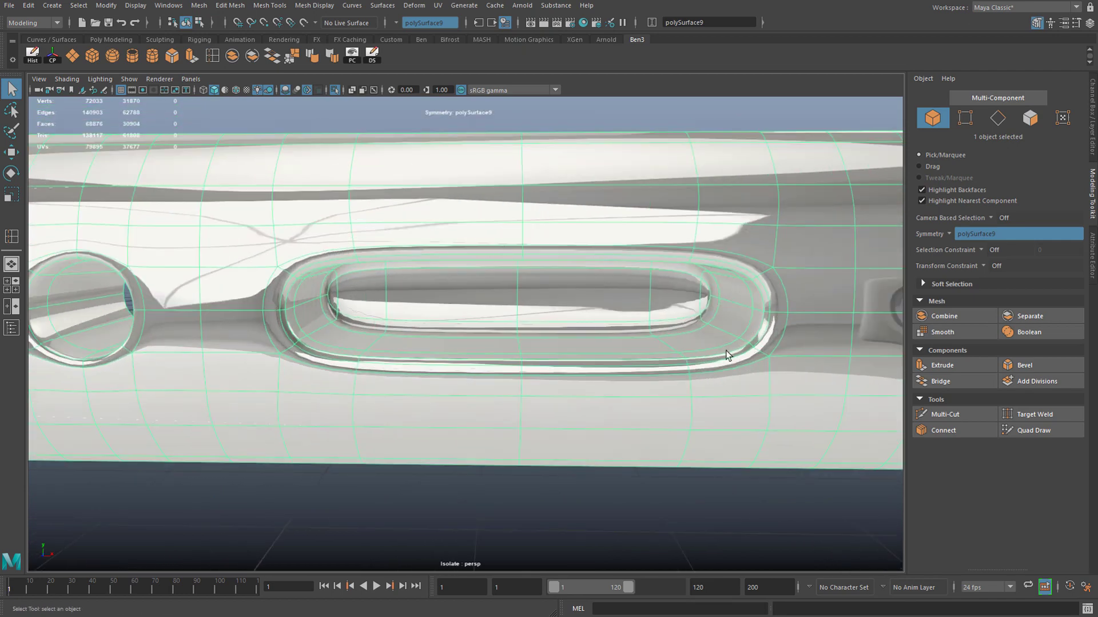
# Step: Switch the Insert Edge Loop tool to multiple edge loops and insert a centred vertical loop through each half of the charging port
pyautogui.doubleClick(212, 59)
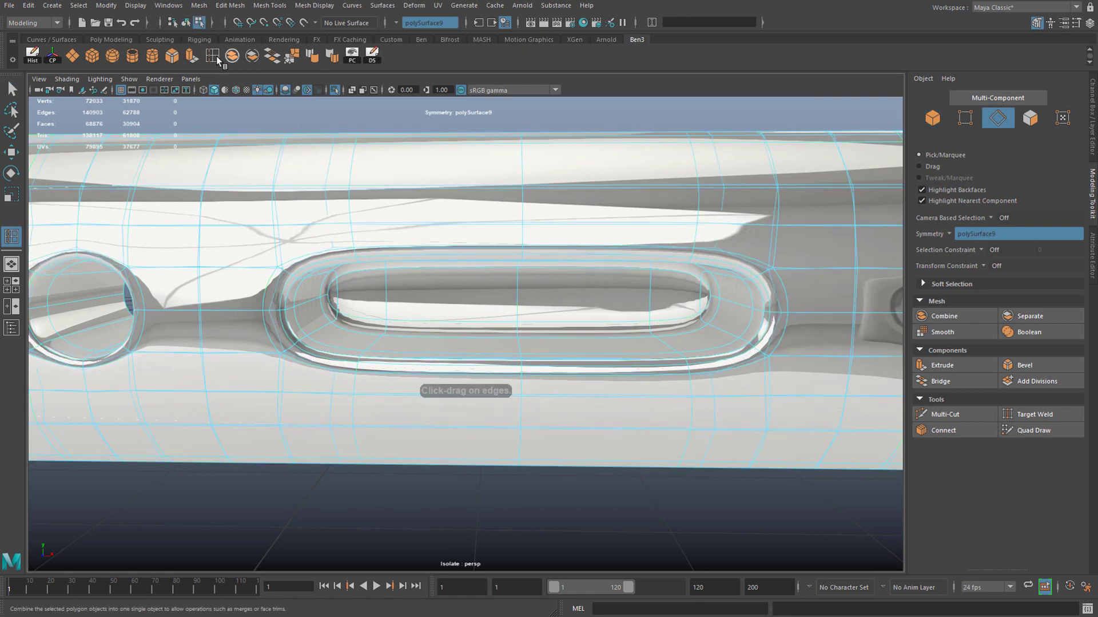
pyautogui.click(161, 243)
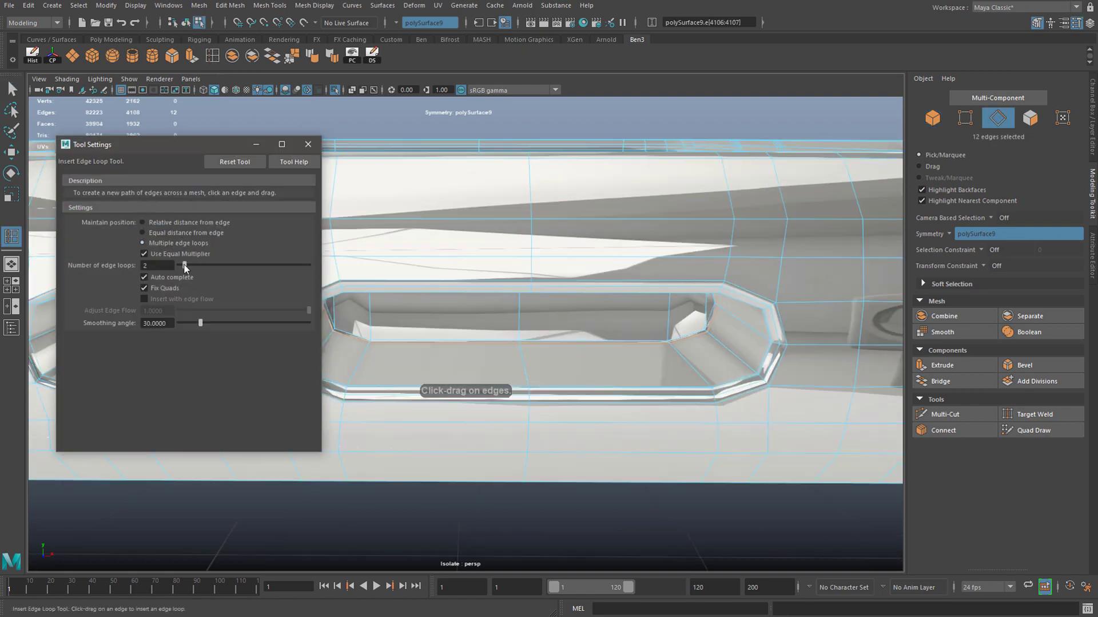
pyautogui.click(308, 144)
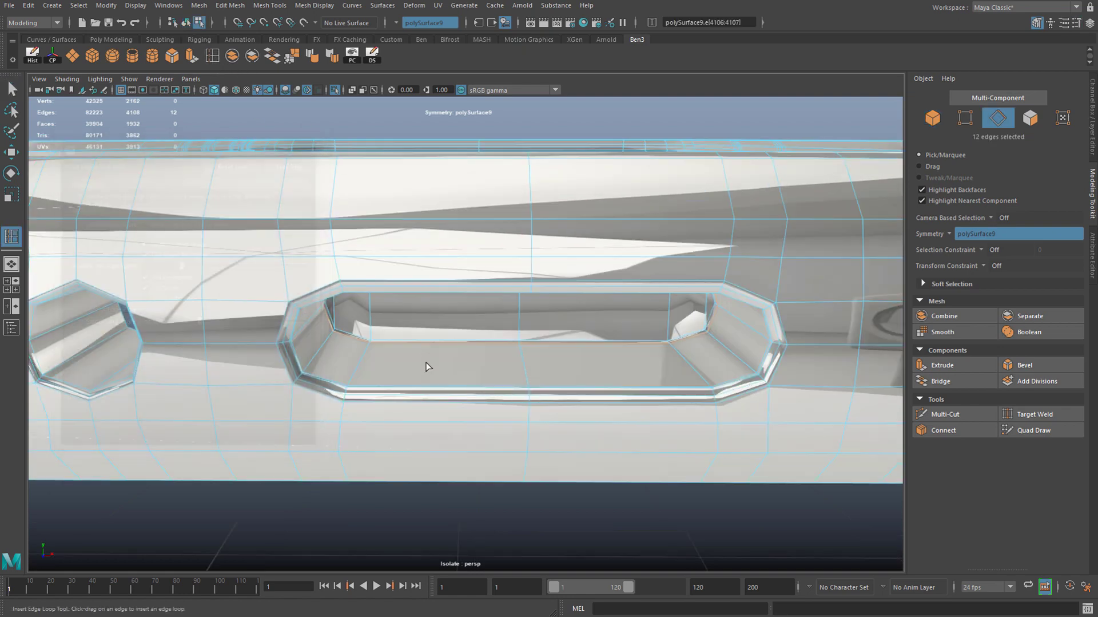
pyautogui.click(421, 391)
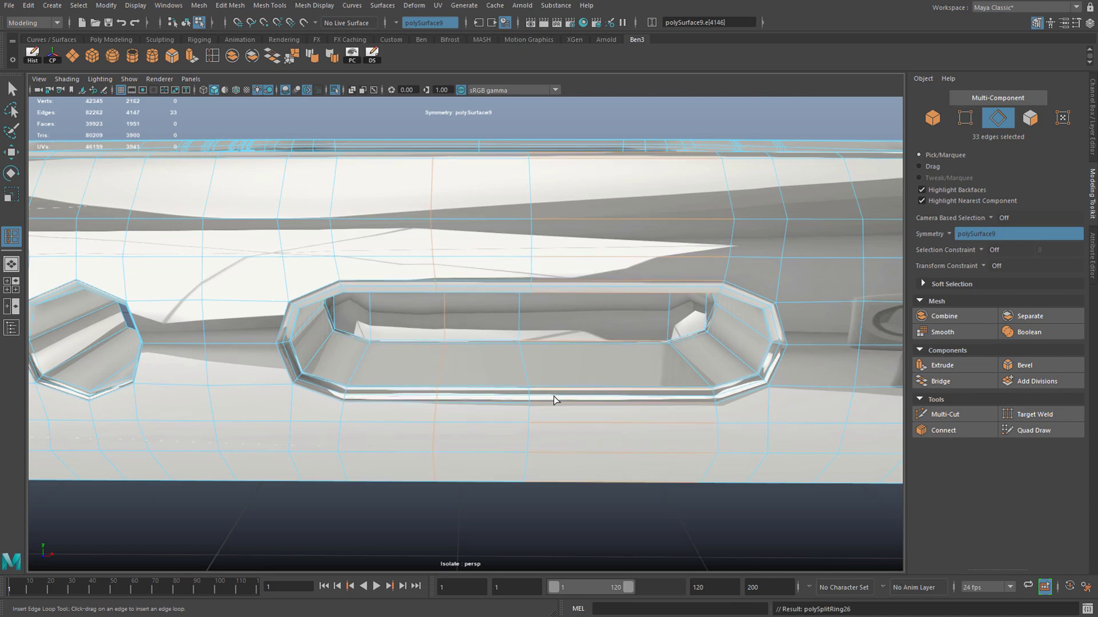
pyautogui.click(604, 393)
pyautogui.click(13, 88)
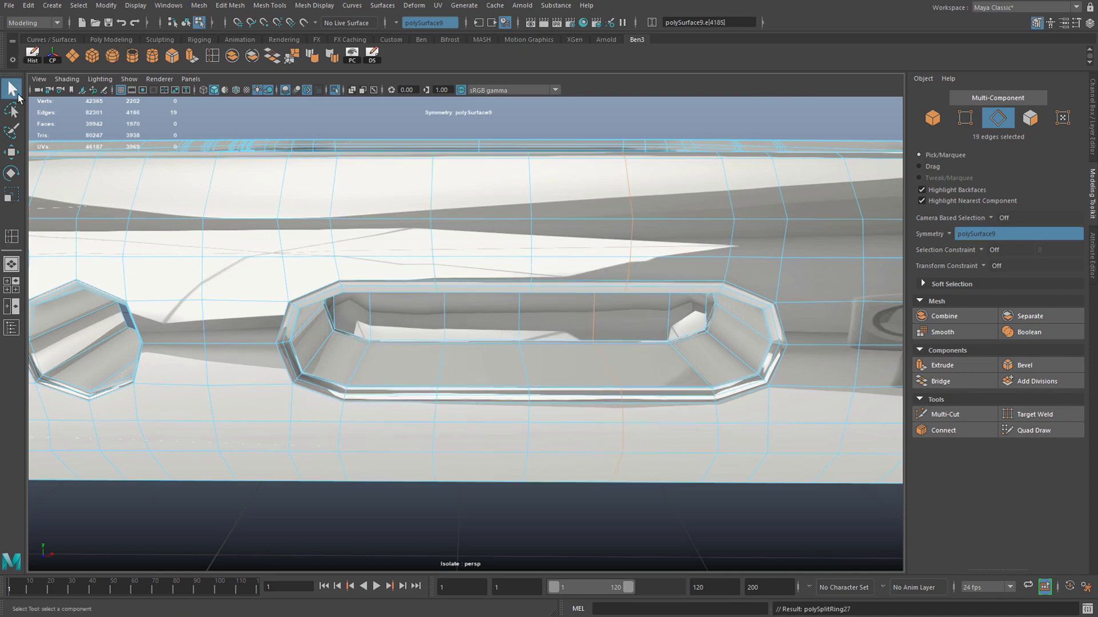
# Step: Scale the two new vertical edge loops apart along X toward the charging port's rounded ends, checking the smoothed shape
pyautogui.keyDown('alt'); pyautogui.moveTo(466, 361); pyautogui.dragTo(613, 297); pyautogui.keyUp('alt')
pyautogui.press('r')
pyautogui.press('3')
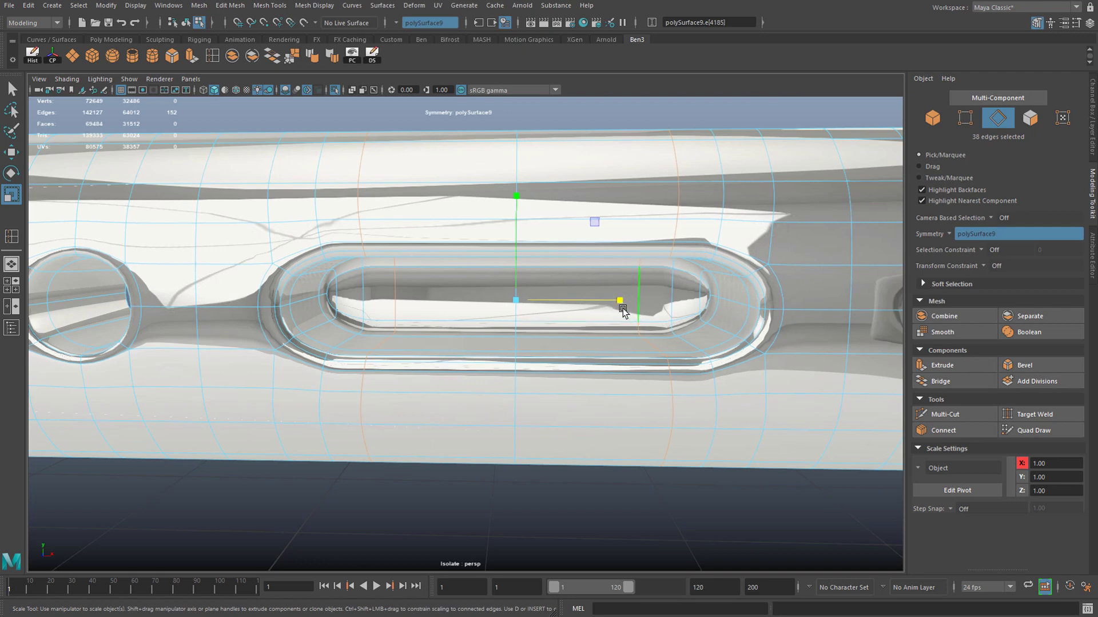
pyautogui.press('3')
pyautogui.moveTo(621, 301)
pyautogui.mouseDown()
pyautogui.moveTo(649, 304)
pyautogui.moveTo(626, 304)
pyautogui.moveTo(639, 306)
pyautogui.mouseUp()
pyautogui.press('1')
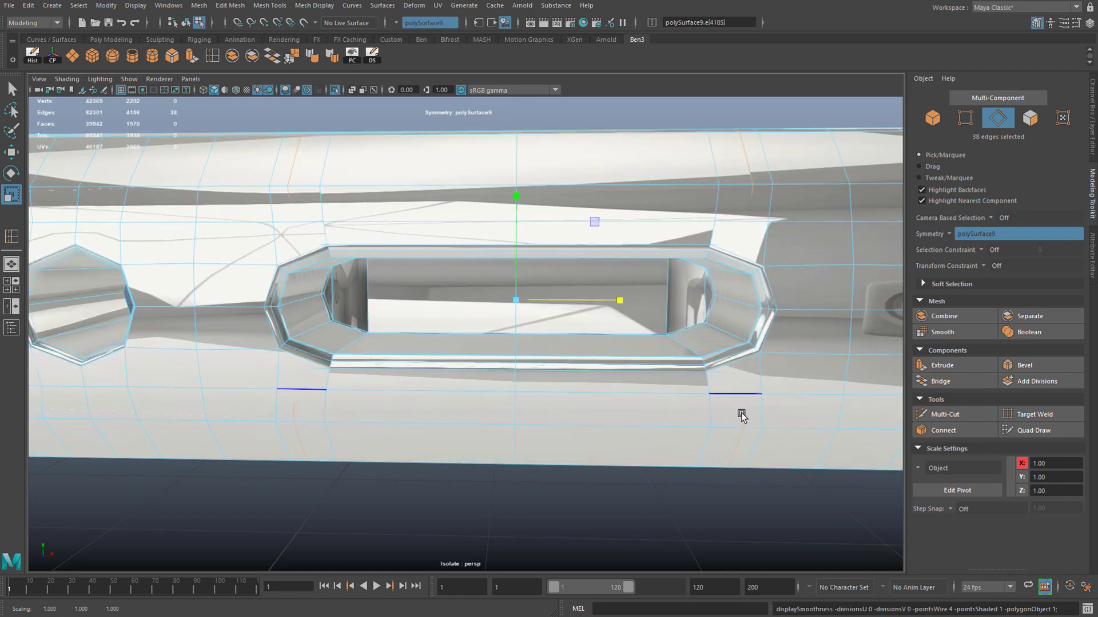
pyautogui.moveTo(627, 303); pyautogui.dragTo(601, 303)
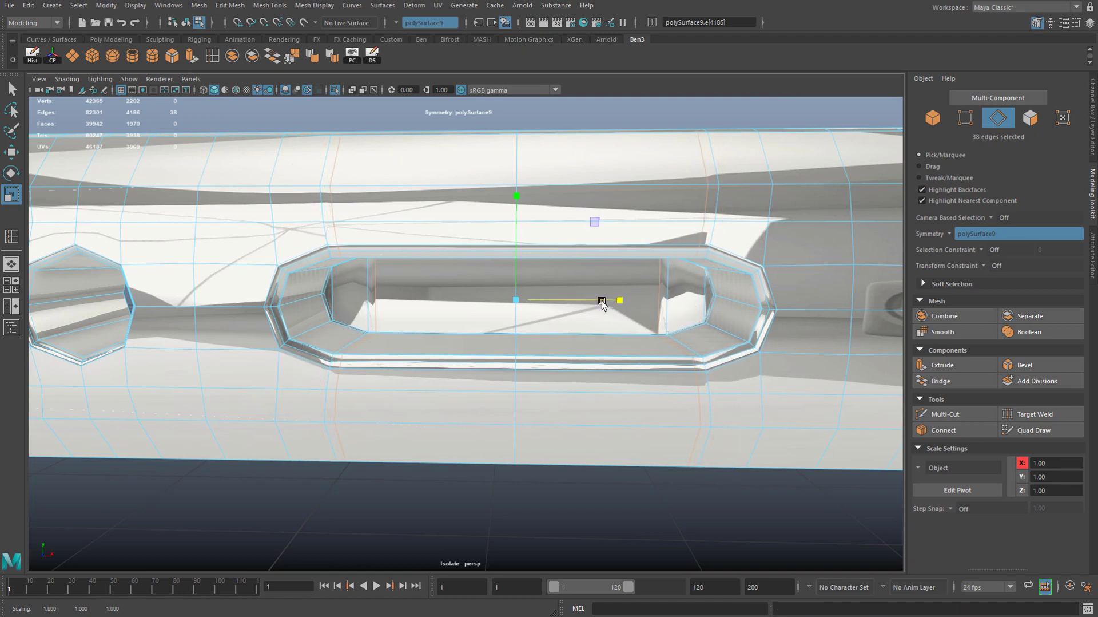
pyautogui.press('3')
# Step: Return the frame to object selection and examine the smoothed holes and charging port across the whole frame
pyautogui.moveTo(506, 298); pyautogui.dragTo(544, 269, button='right')
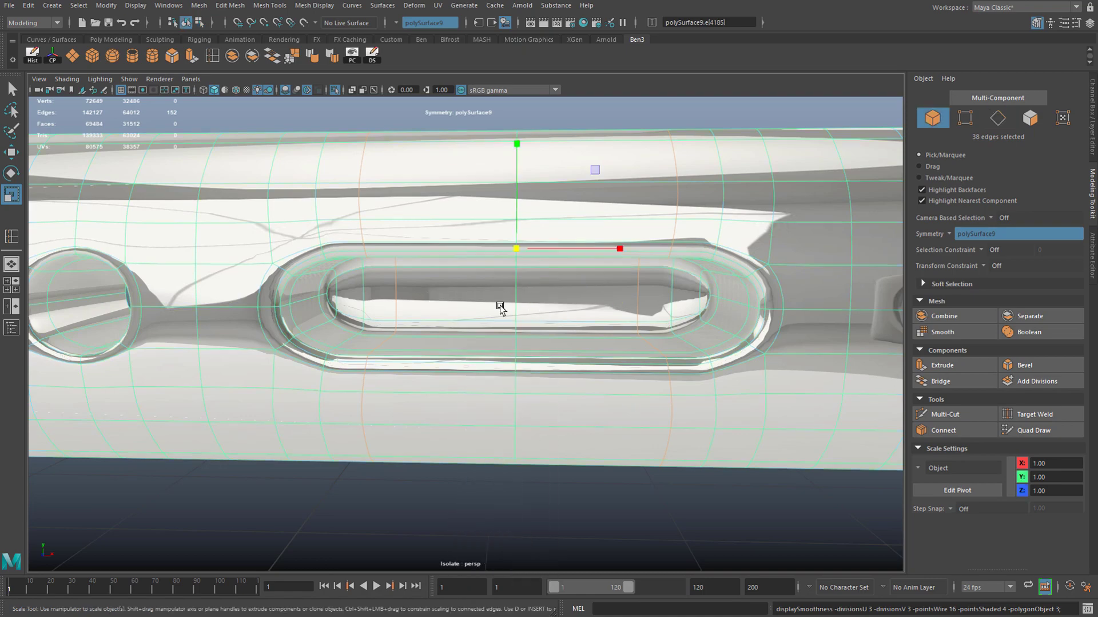
pyautogui.scroll(-5, 517, 400)
pyautogui.click(532, 472)
pyautogui.keyDown('alt'); pyautogui.moveTo(411, 423); pyautogui.dragTo(471, 434); pyautogui.keyUp('alt')
pyautogui.scroll(5, 622, 369)
pyautogui.scroll(-5, 623, 369)
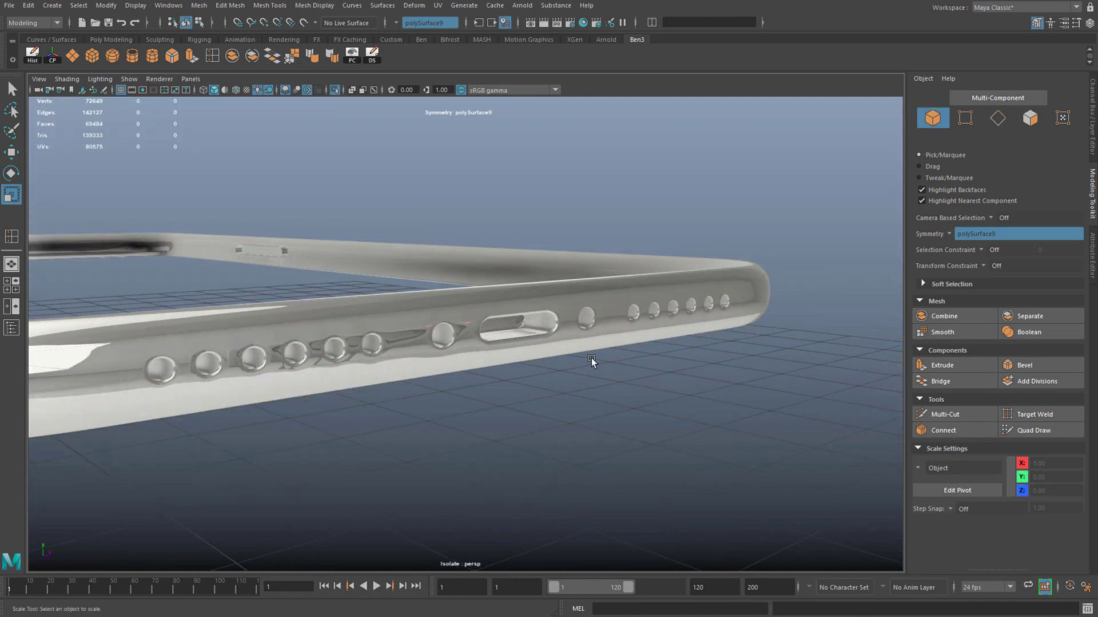
pyautogui.scroll(3, 592, 359)
pyautogui.keyDown('alt'); pyautogui.moveTo(592, 359); pyautogui.dragTo(429, 323); pyautogui.keyUp('alt')
pyautogui.scroll(-5, 429, 323)
pyautogui.click(429, 322)
pyautogui.scroll(1, 429, 309)
pyautogui.scroll(1, 430, 309)
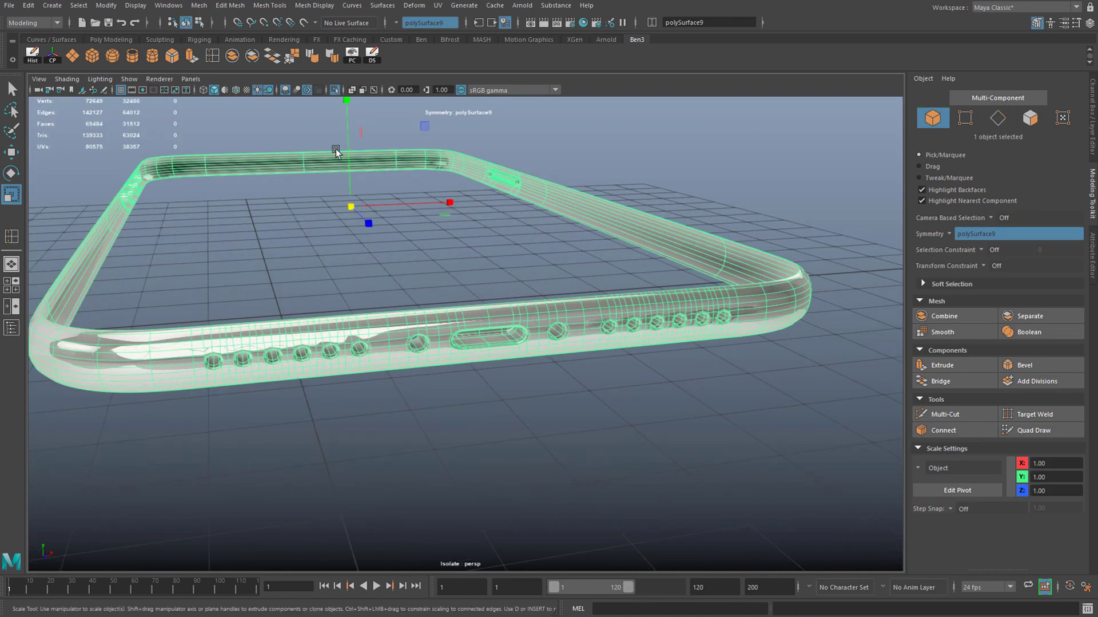
# Step: Show the whole scene again and rotate the screw 90° about X with 15° step snapping so it faces the phone's edge
pyautogui.click(335, 91)
pyautogui.scroll(-5, 663, 292)
pyautogui.scroll(1, 604, 228)
pyautogui.click(607, 230)
pyautogui.press('e')
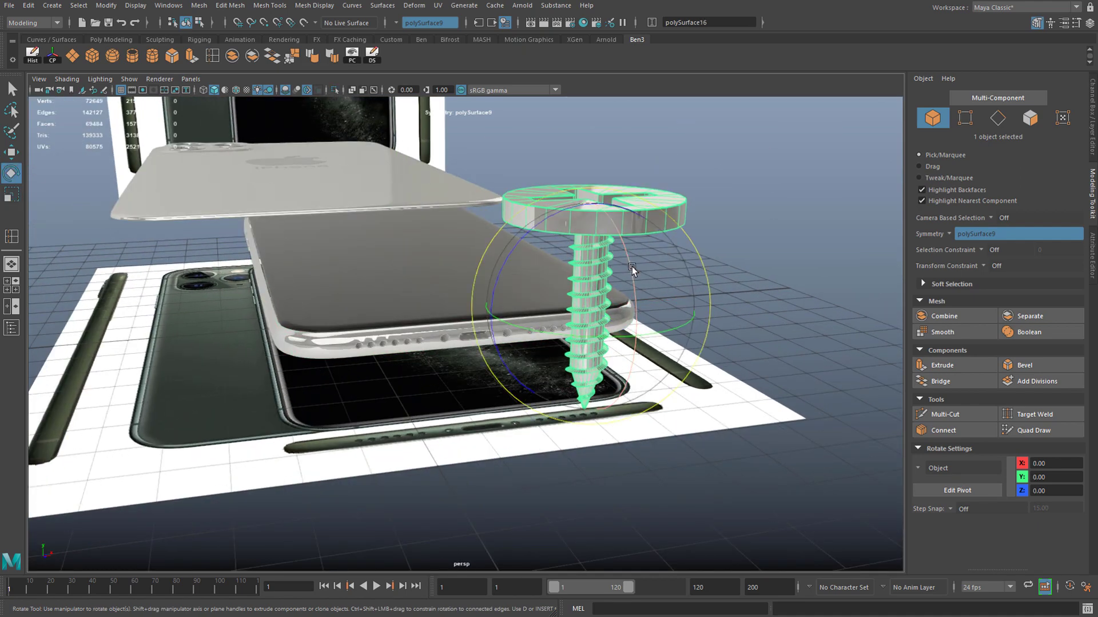
pyautogui.press('j')
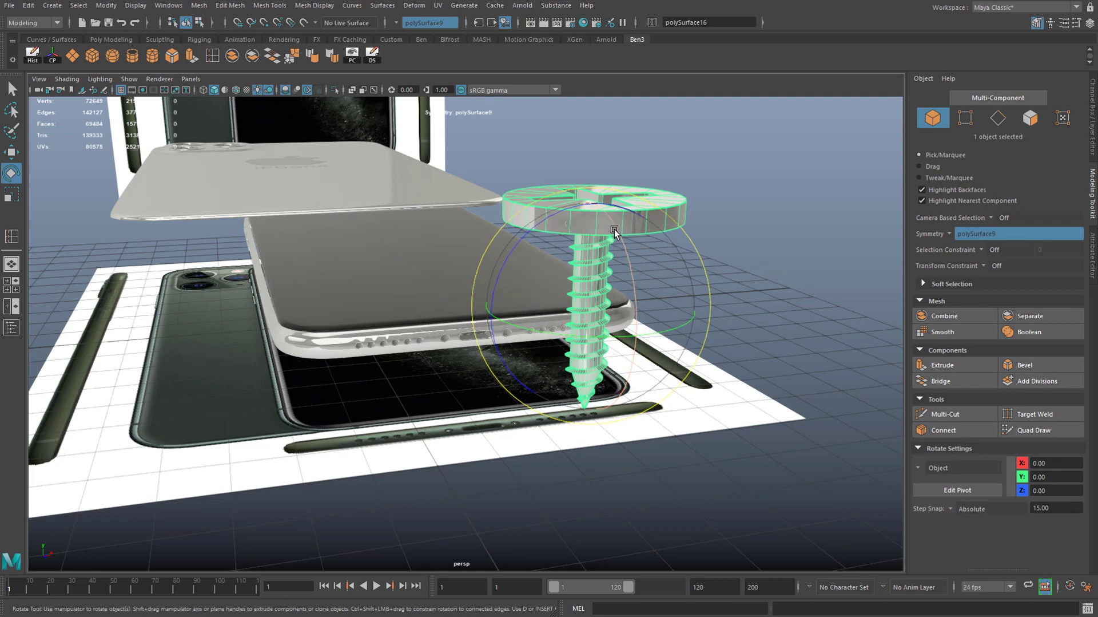
pyautogui.moveTo(607, 219); pyautogui.dragTo(716, 286)
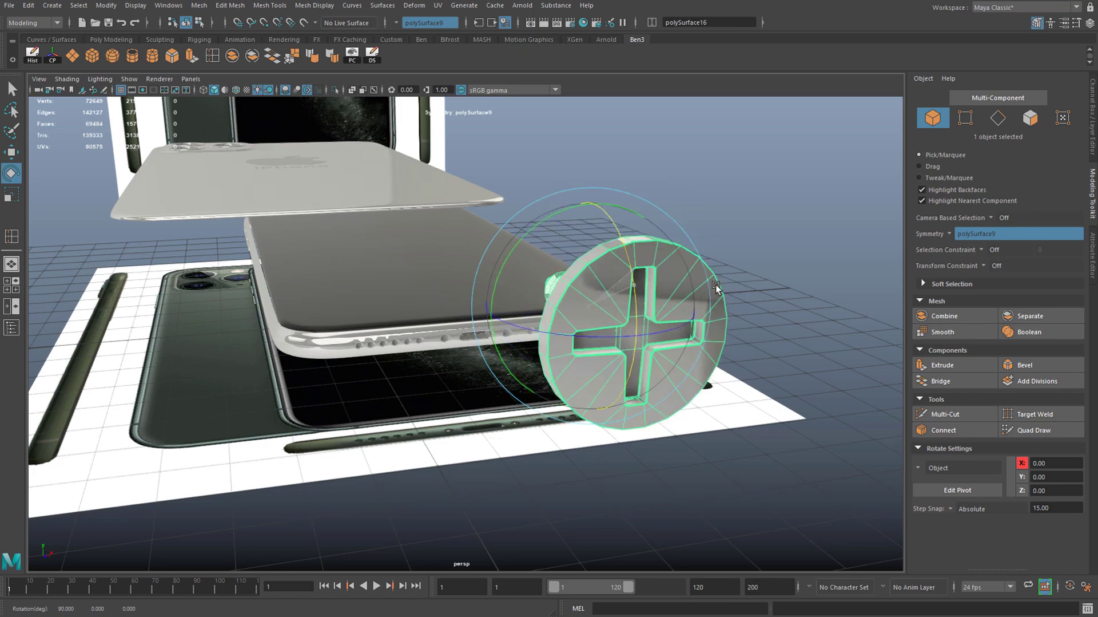
pyautogui.click(1093, 98)
pyautogui.keyDown('alt'); pyautogui.moveTo(755, 243); pyautogui.dragTo(895, 206); pyautogui.keyUp('alt')
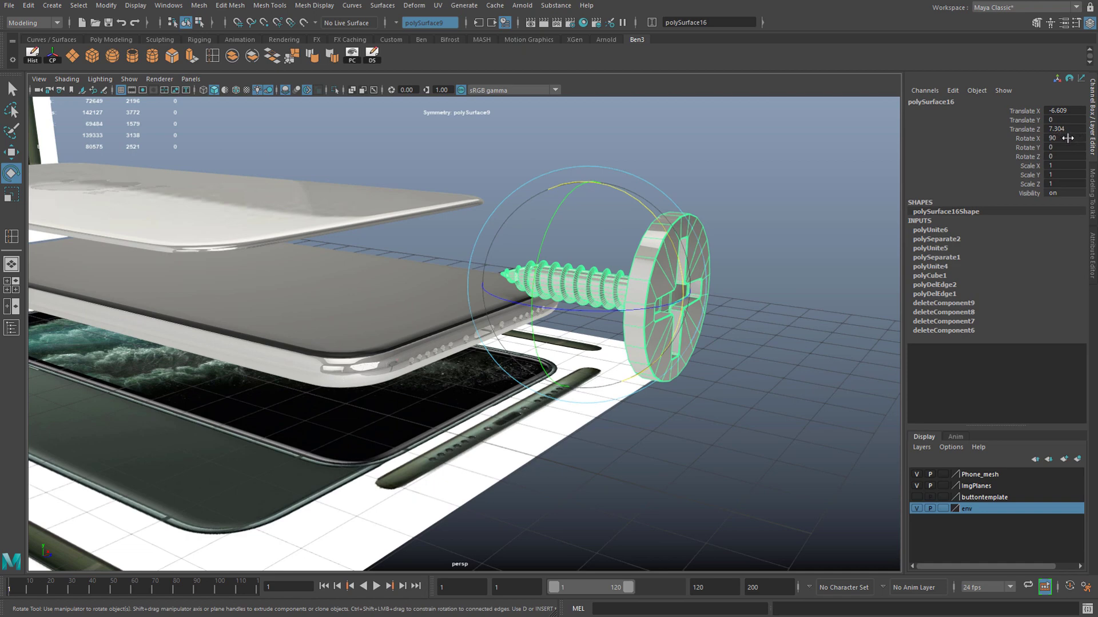
pyautogui.press('Return')
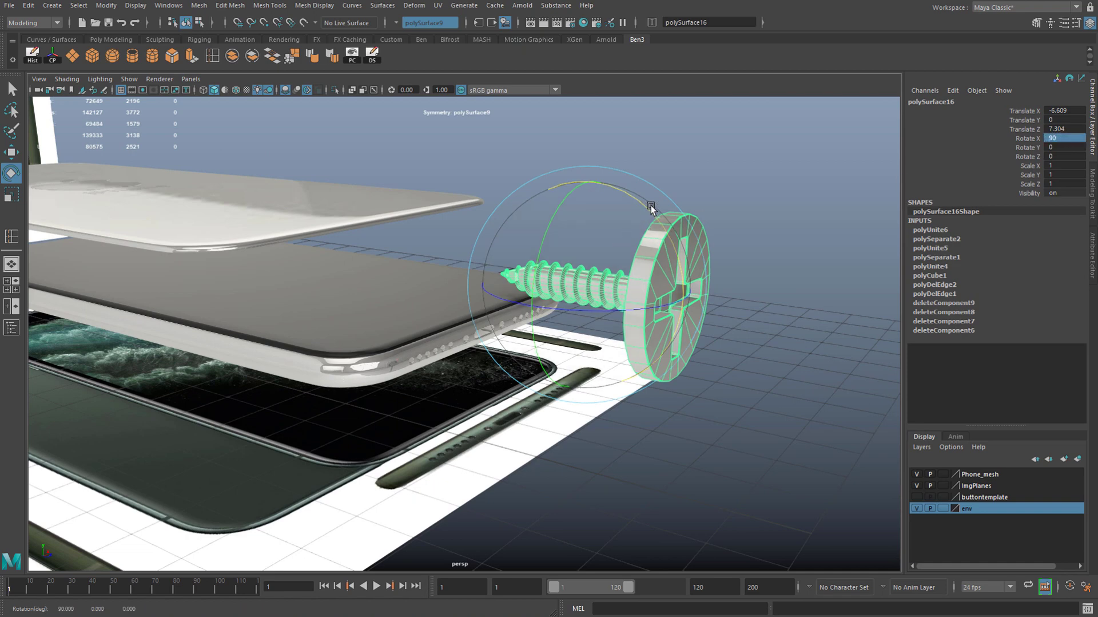
# Step: Scale the screw down to about a tenth of its size and move it to the larger hole on the charging port's +X side
pyautogui.press('r')
pyautogui.moveTo(584, 285); pyautogui.dragTo(464, 311)
pyautogui.press('w')
pyautogui.moveTo(582, 326); pyautogui.dragTo(452, 372)
pyautogui.keyDown('alt'); pyautogui.moveTo(452, 372); pyautogui.dragTo(490, 369, button='right'); pyautogui.keyUp('alt')
pyautogui.keyDown('alt'); pyautogui.moveTo(490, 370); pyautogui.dragTo(469, 367); pyautogui.keyUp('alt')
pyautogui.moveTo(572, 331); pyautogui.dragTo(371, 337)
pyautogui.keyDown('alt'); pyautogui.moveTo(270, 374); pyautogui.dragTo(276, 298); pyautogui.keyUp('alt')
pyautogui.moveTo(232, 248); pyautogui.dragTo(193, 257)
pyautogui.moveTo(255, 290); pyautogui.dragTo(256, 305)
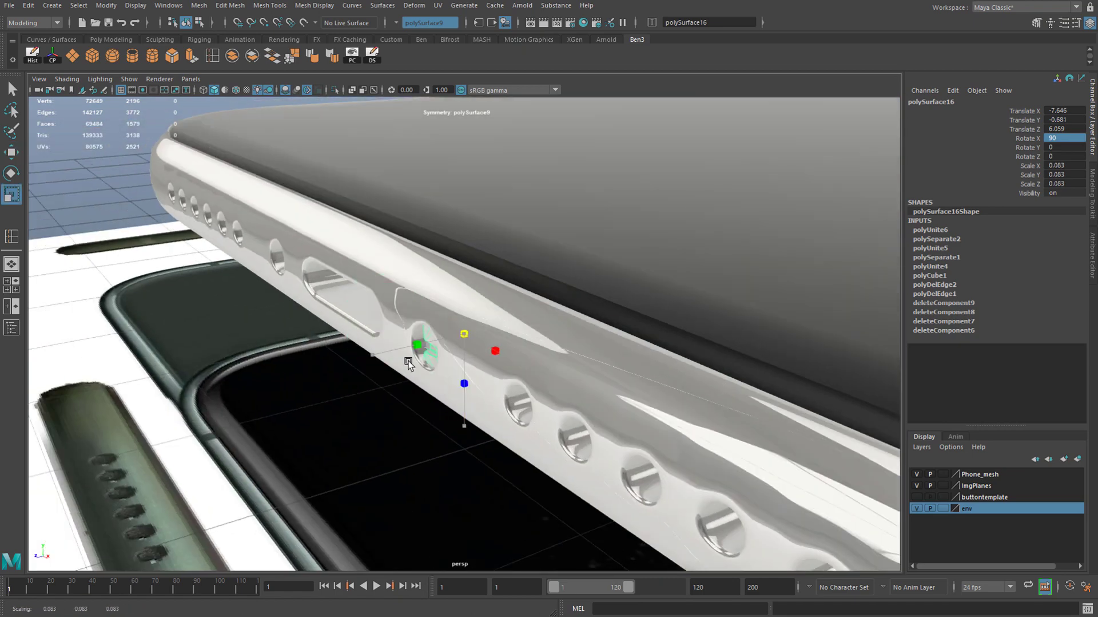
# Step: Pull the screw out along Z until its head clears the frame, and move its pivot to the screw head
pyautogui.press('w')
pyautogui.moveTo(408, 360); pyautogui.dragTo(326, 366)
pyautogui.keyDown('alt'); pyautogui.moveTo(401, 371); pyautogui.dragTo(340, 375); pyautogui.keyUp('alt')
pyautogui.keyDown('alt'); pyautogui.moveTo(359, 343); pyautogui.dragTo(462, 332, button='middle'); pyautogui.keyUp('alt')
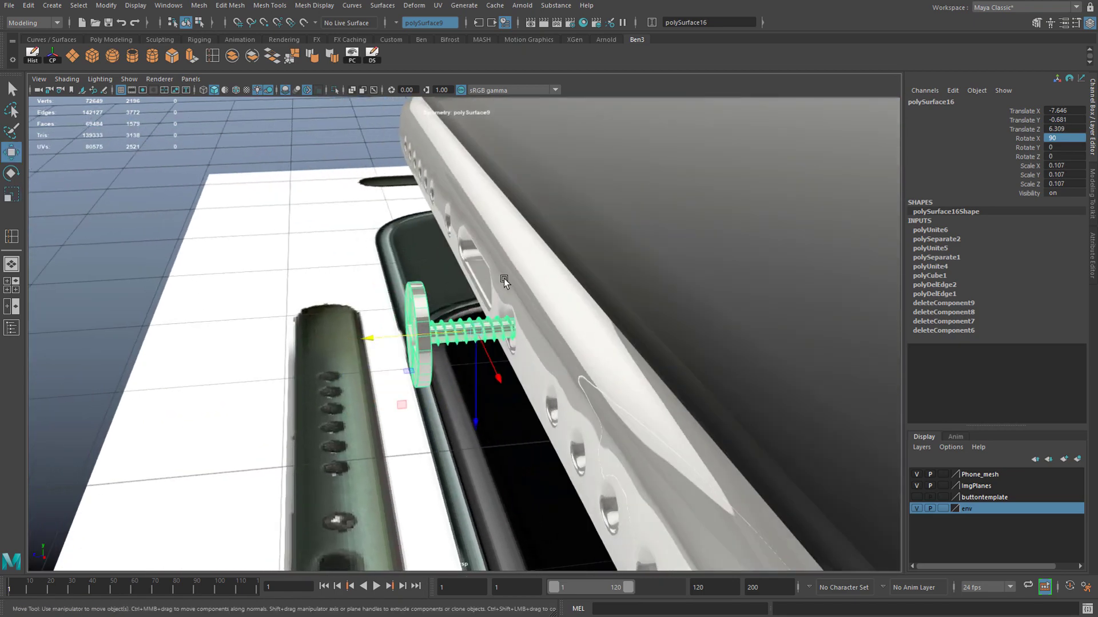
pyautogui.press('d')
pyautogui.scroll(1, 378, 349)
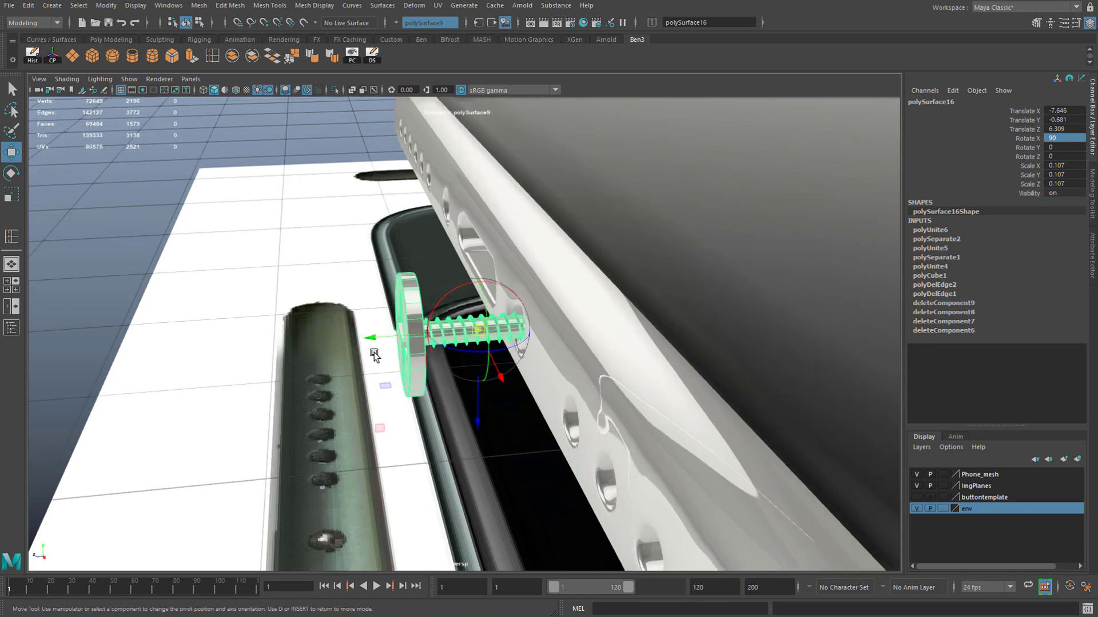
pyautogui.click(391, 353)
pyautogui.click(444, 332)
pyautogui.keyDown('alt'); pyautogui.moveTo(444, 332); pyautogui.dragTo(478, 338); pyautogui.keyUp('alt')
pyautogui.moveTo(378, 353); pyautogui.dragTo(294, 327)
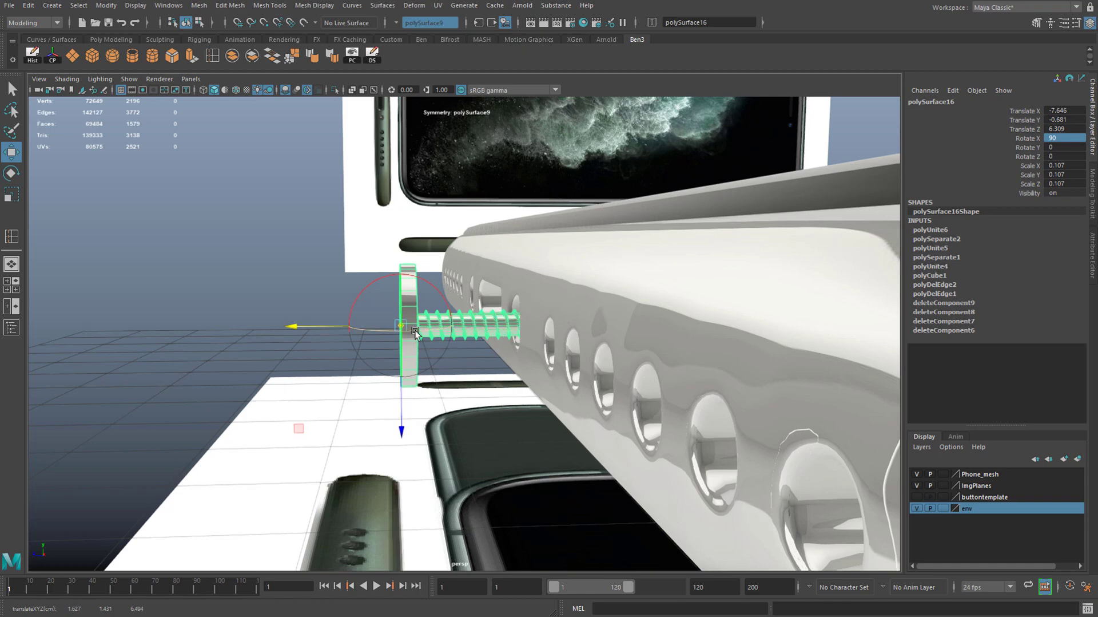
# Step: Scale the screw uniformly down to about 0.048 and shift it along X and Z so its head fits inside the hole
pyautogui.keyDown('alt'); pyautogui.moveTo(341, 310); pyautogui.dragTo(423, 342); pyautogui.keyUp('alt')
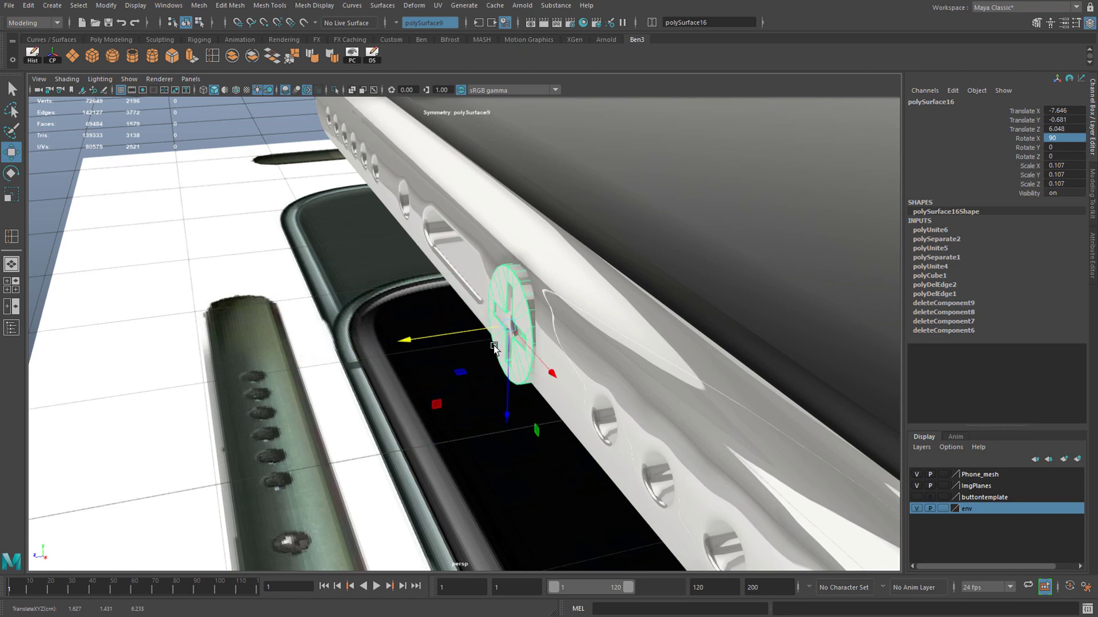
pyautogui.press('r')
pyautogui.keyDown('alt'); pyautogui.moveTo(493, 345); pyautogui.dragTo(421, 343); pyautogui.keyUp('alt')
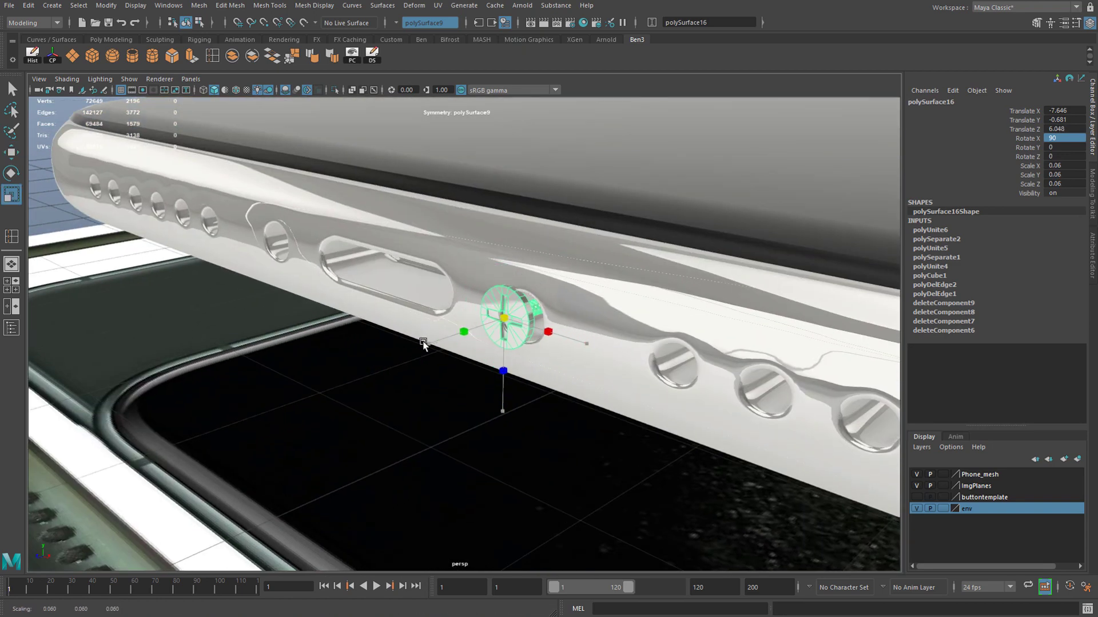
pyautogui.press('w')
pyautogui.moveTo(568, 331); pyautogui.dragTo(581, 341)
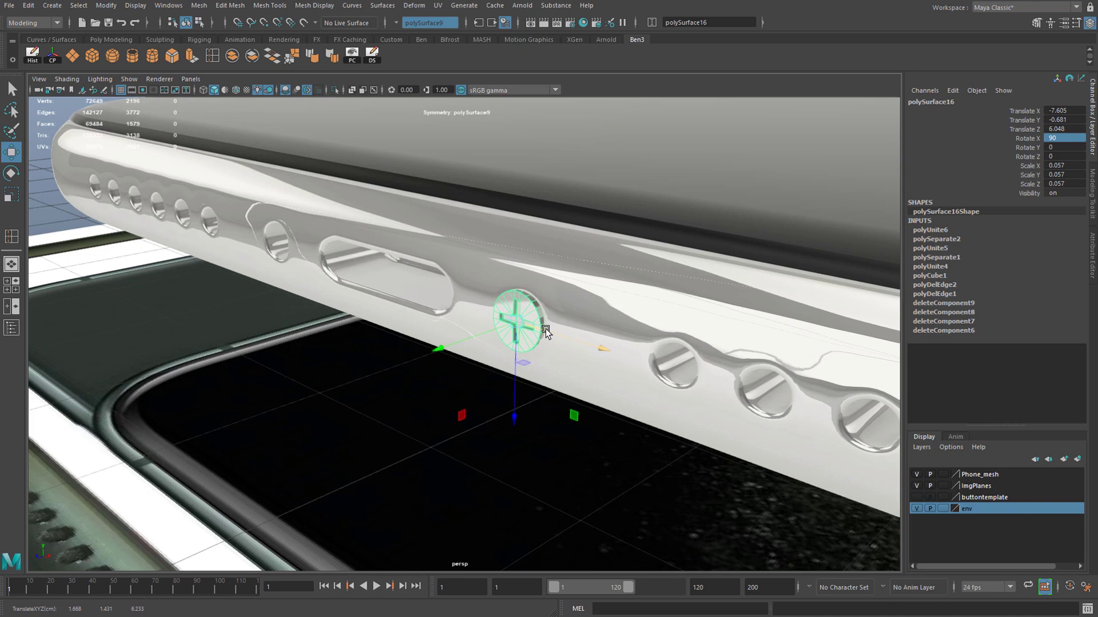
pyautogui.press('r')
pyautogui.moveTo(517, 323); pyautogui.dragTo(501, 326)
pyautogui.press('w')
pyautogui.moveTo(469, 339); pyautogui.dragTo(476, 337)
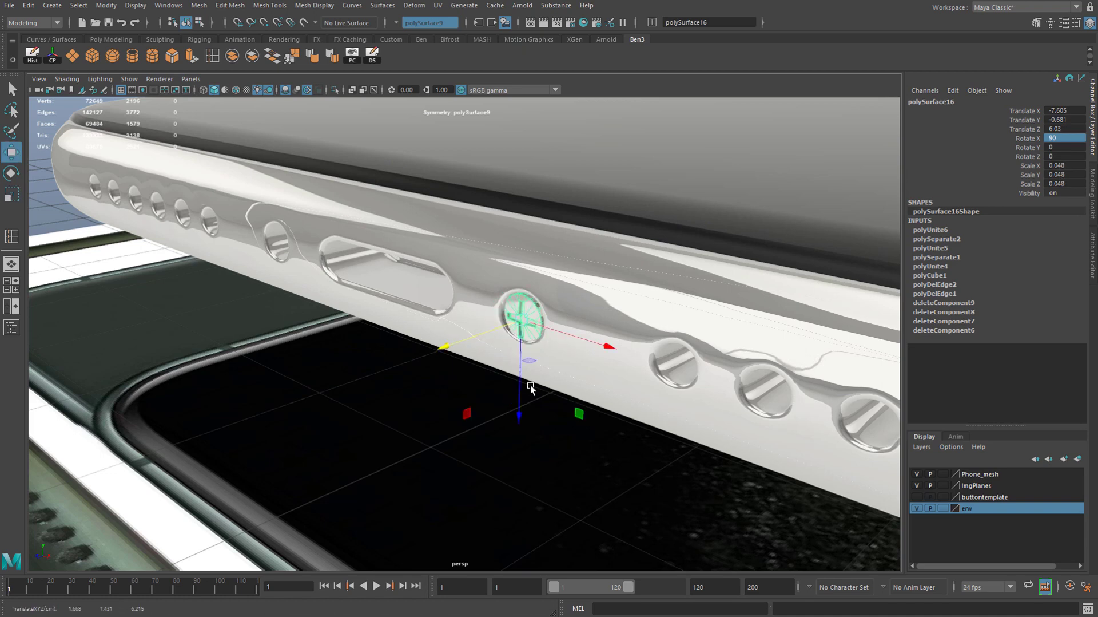
# Step: Fine-tune the screw's position to centre its head in the hole, and check the fit from the front and the side
pyautogui.keyDown('alt'); pyautogui.moveTo(517, 378); pyautogui.dragTo(489, 333); pyautogui.keyUp('alt')
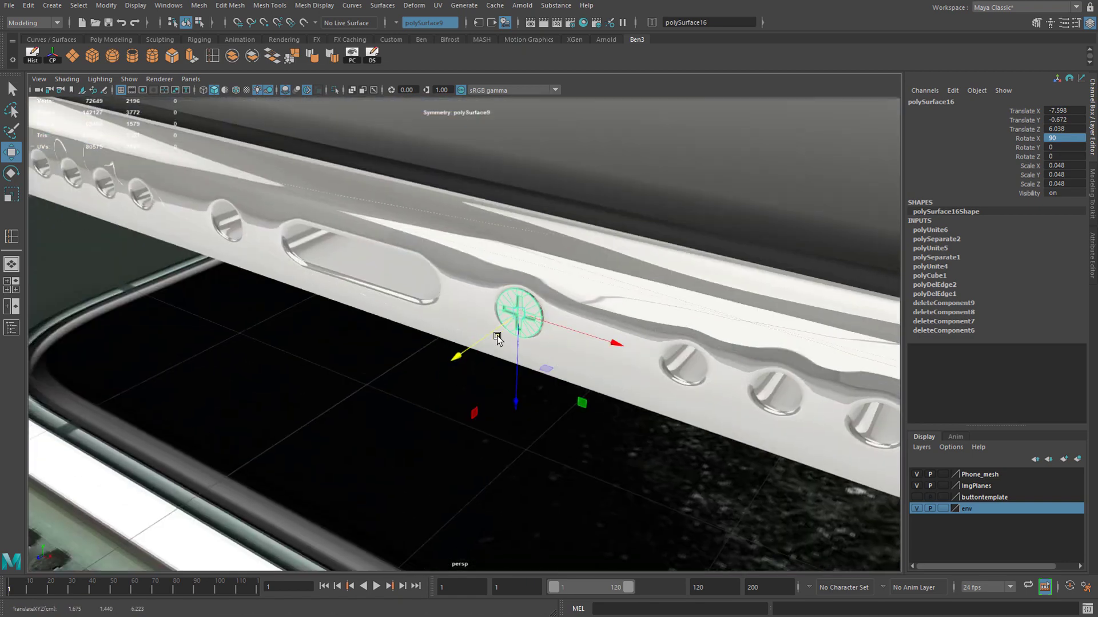
pyautogui.press('f')
pyautogui.keyDown('alt'); pyautogui.moveTo(530, 375); pyautogui.dragTo(515, 326); pyautogui.keyUp('alt')
pyautogui.press('r')
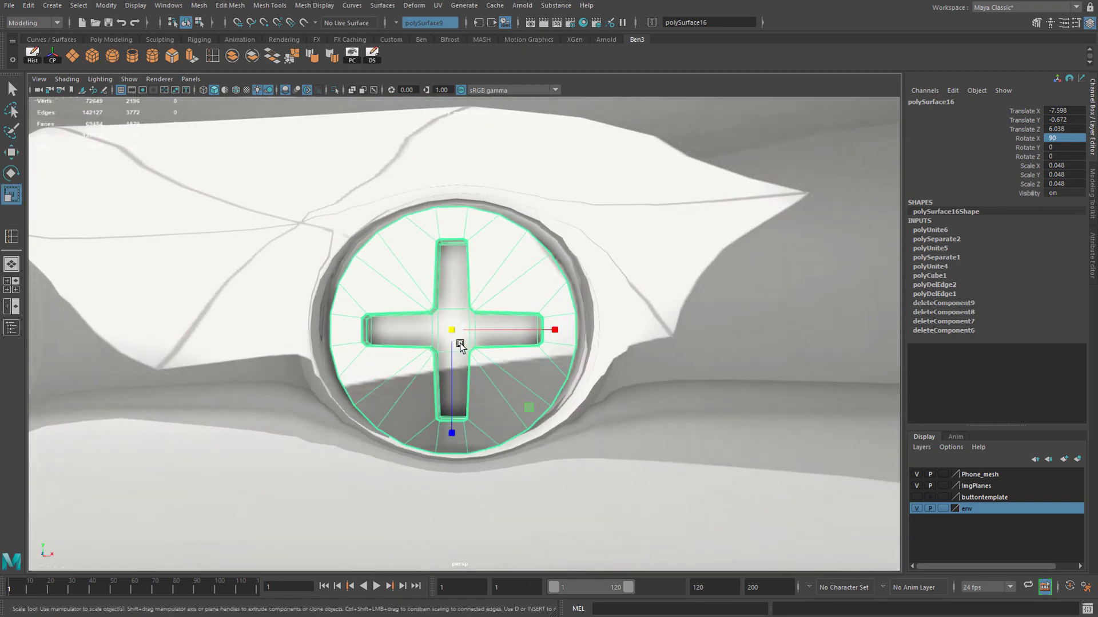
pyautogui.scroll(-5, 592, 345)
pyautogui.keyDown('alt'); pyautogui.moveTo(592, 345); pyautogui.dragTo(368, 393); pyautogui.keyUp('alt')
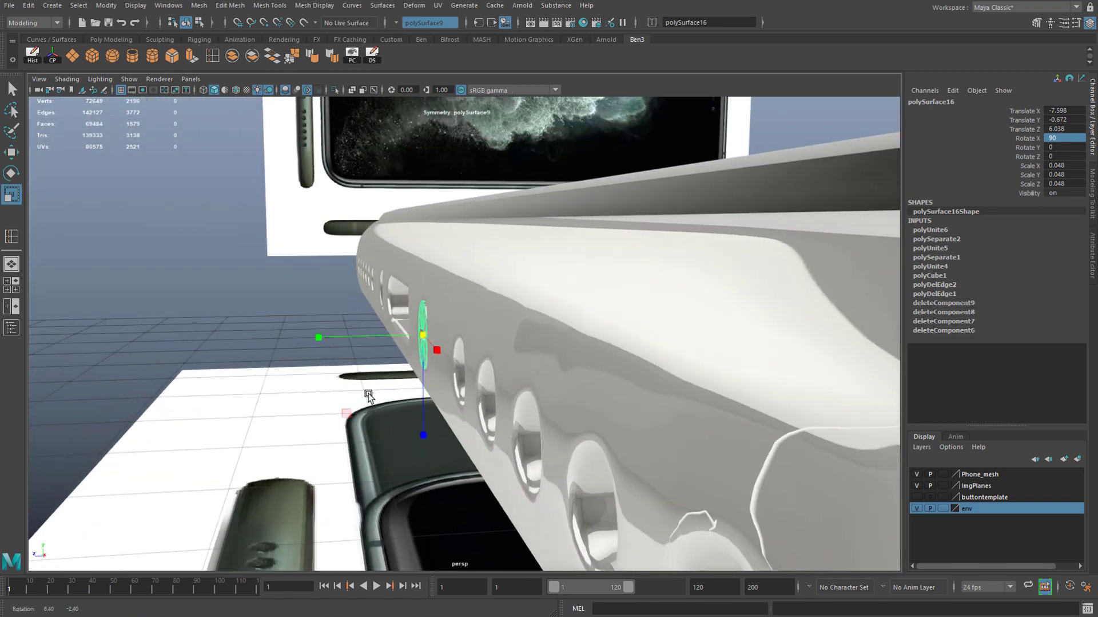
# Step: Rotate the screw about 21° around its own axis to angle the cross slot, and duplicate the screw
pyautogui.click(372, 354)
pyautogui.keyDown('alt'); pyautogui.moveTo(372, 354); pyautogui.dragTo(473, 372); pyautogui.keyUp('alt')
pyautogui.scroll(-5, 473, 371)
pyautogui.scroll(3, 473, 372)
pyautogui.click(474, 346)
pyautogui.press('e')
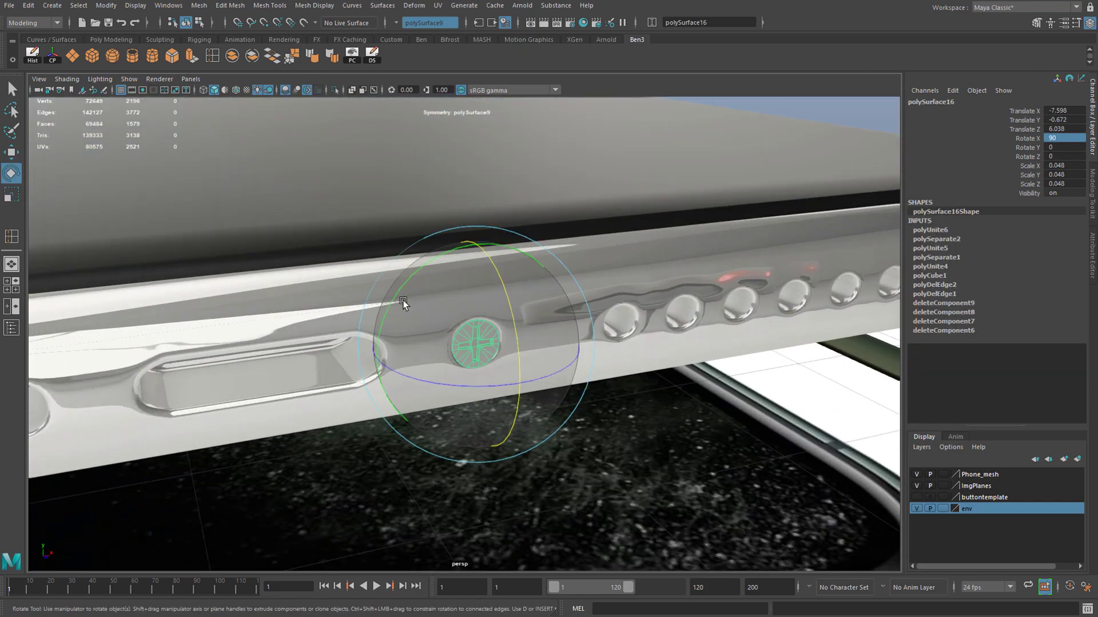
pyautogui.moveTo(419, 272)
pyautogui.mouseDown()
pyautogui.moveTo(374, 289)
pyautogui.moveTo(418, 269)
pyautogui.mouseUp()
pyautogui.scroll(-3, 482, 345)
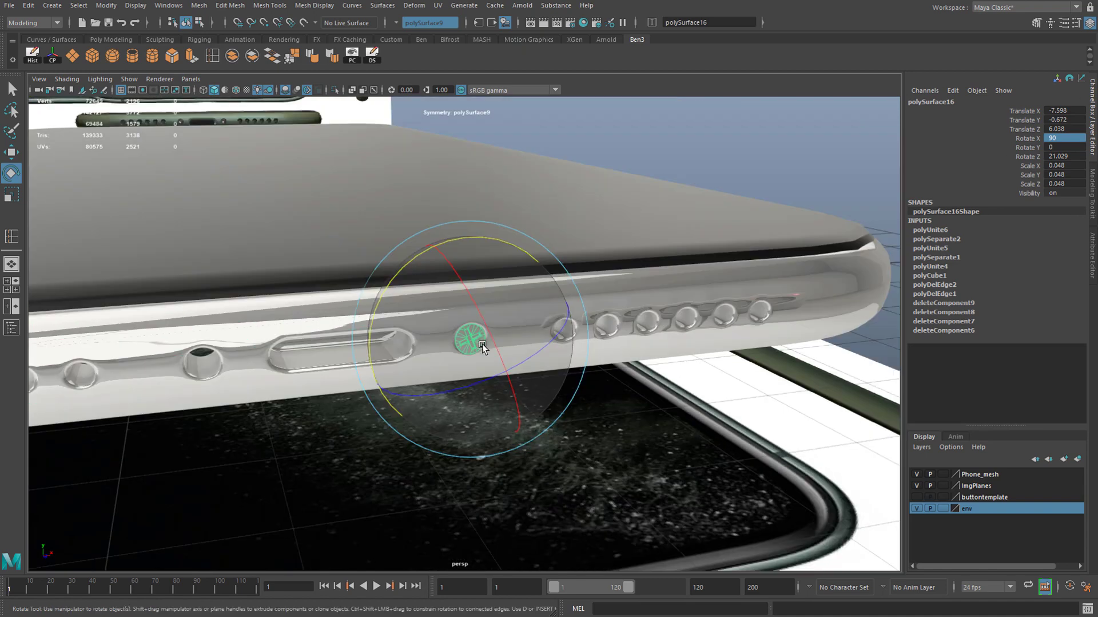
pyautogui.hotkey('ctrl', 'd')
pyautogui.press('w')
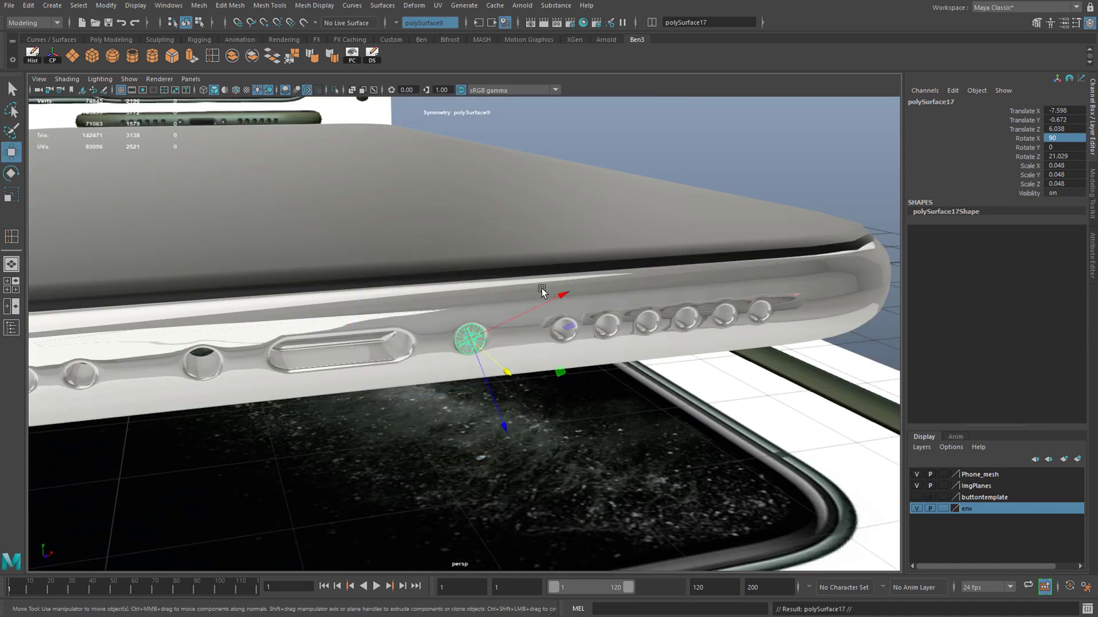
pyautogui.press('alt')
pyautogui.moveTo(558, 299); pyautogui.dragTo(384, 378)
pyautogui.hotkey('ctrl', 'z')
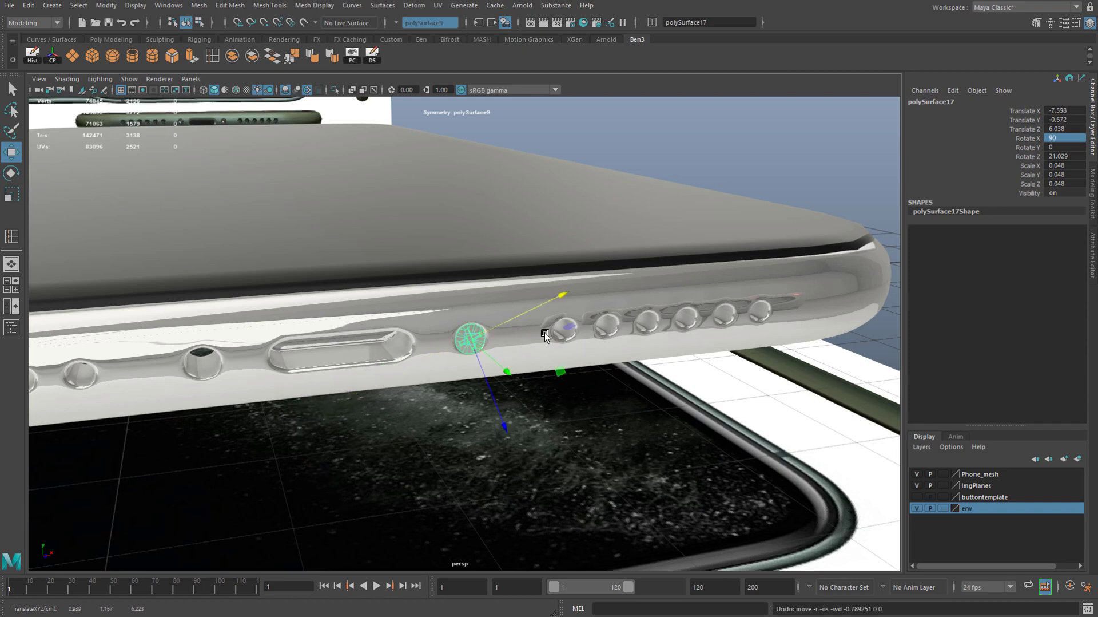
pyautogui.moveTo(560, 372); pyautogui.dragTo(297, 403)
pyautogui.hotkey('ctrl', 'z')
# Step: Set the Move tool's axis orientation to World and move the duplicated screw along X into the hole on the port's opposite side
pyautogui.doubleClick(11, 152)
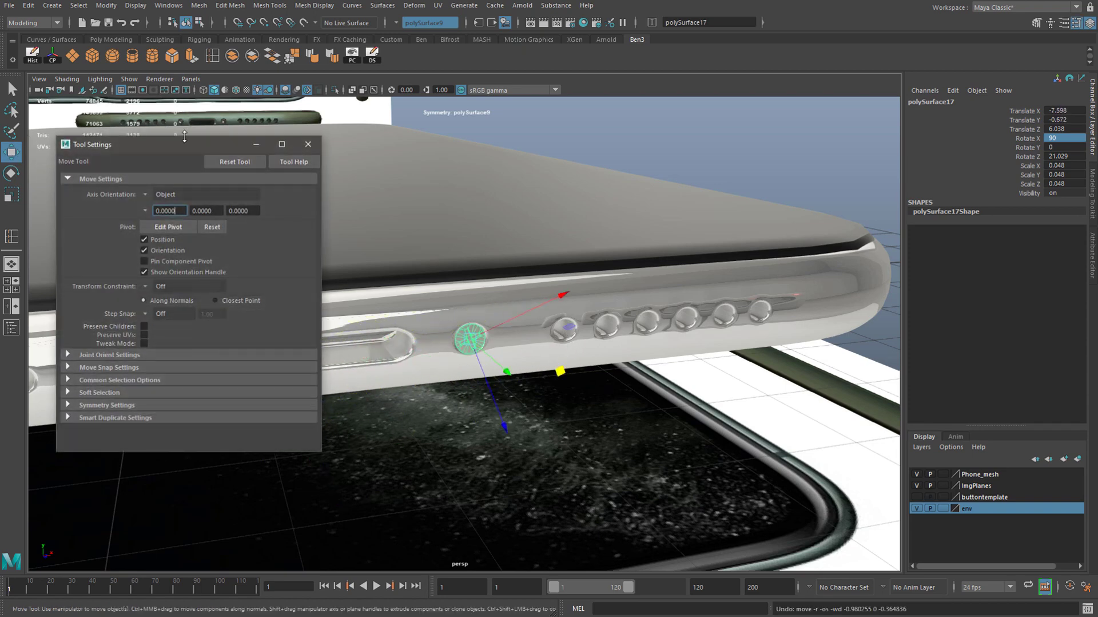
pyautogui.click(145, 192)
pyautogui.click(161, 204)
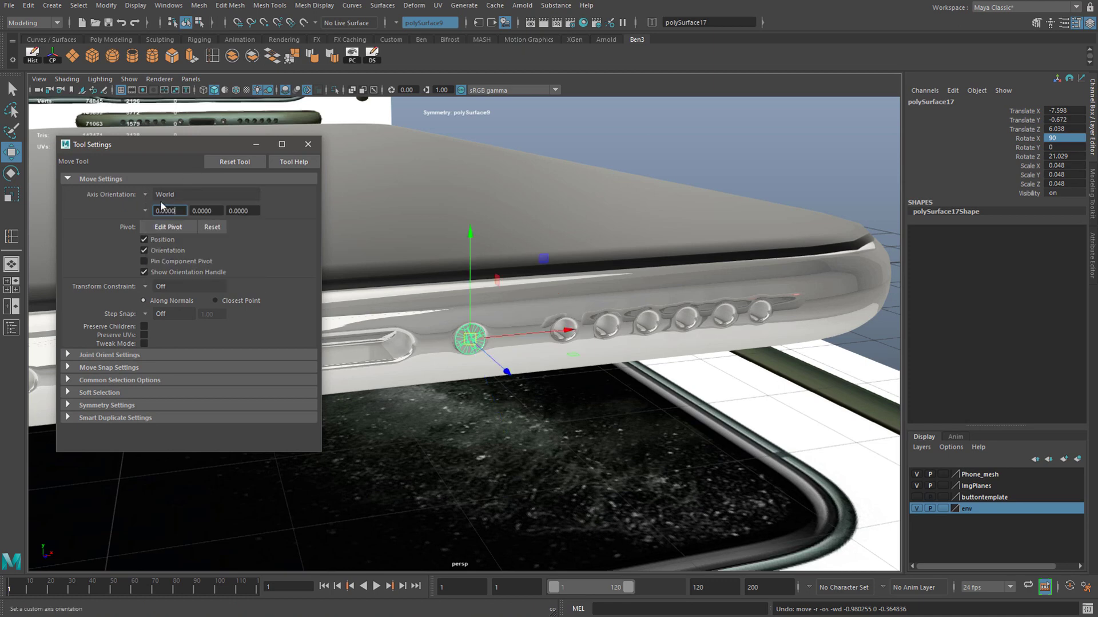
pyautogui.click(309, 145)
pyautogui.moveTo(562, 332); pyautogui.dragTo(312, 362, button='middle')
# Step: Rotate the duplicated screw around its own axis so its cross slot differs from the first, and compare both screws
pyautogui.press('e')
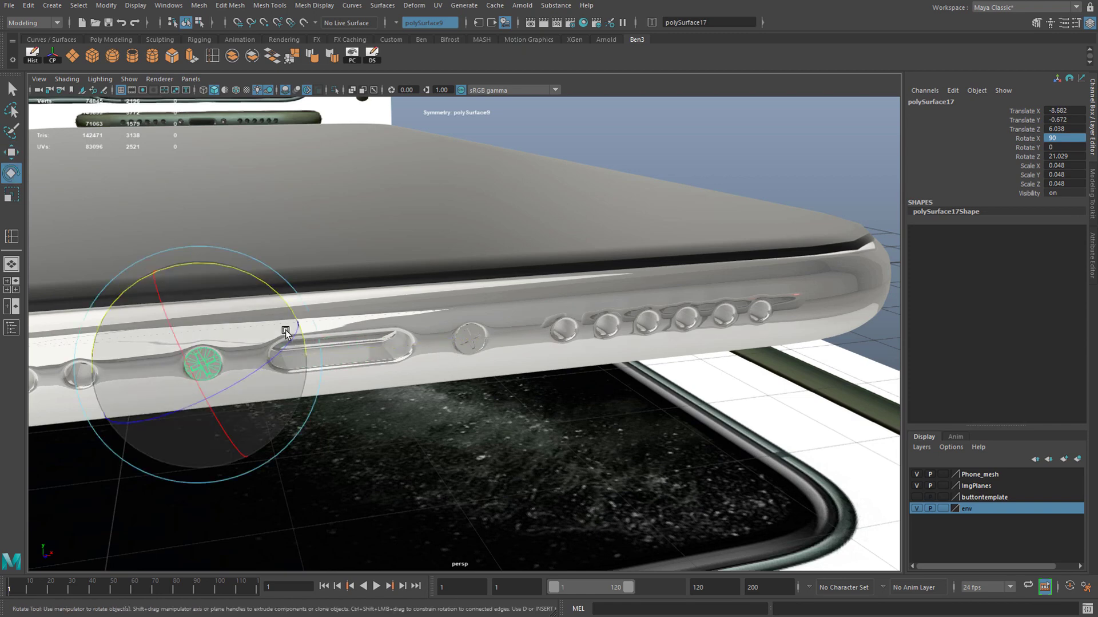
pyautogui.moveTo(247, 280); pyautogui.dragTo(287, 299)
pyautogui.click(568, 208)
pyautogui.keyDown('alt'); pyautogui.moveTo(568, 208); pyautogui.dragTo(349, 364); pyautogui.keyUp('alt')
pyautogui.scroll(-6, 406, 365)
pyautogui.scroll(5, 456, 369)
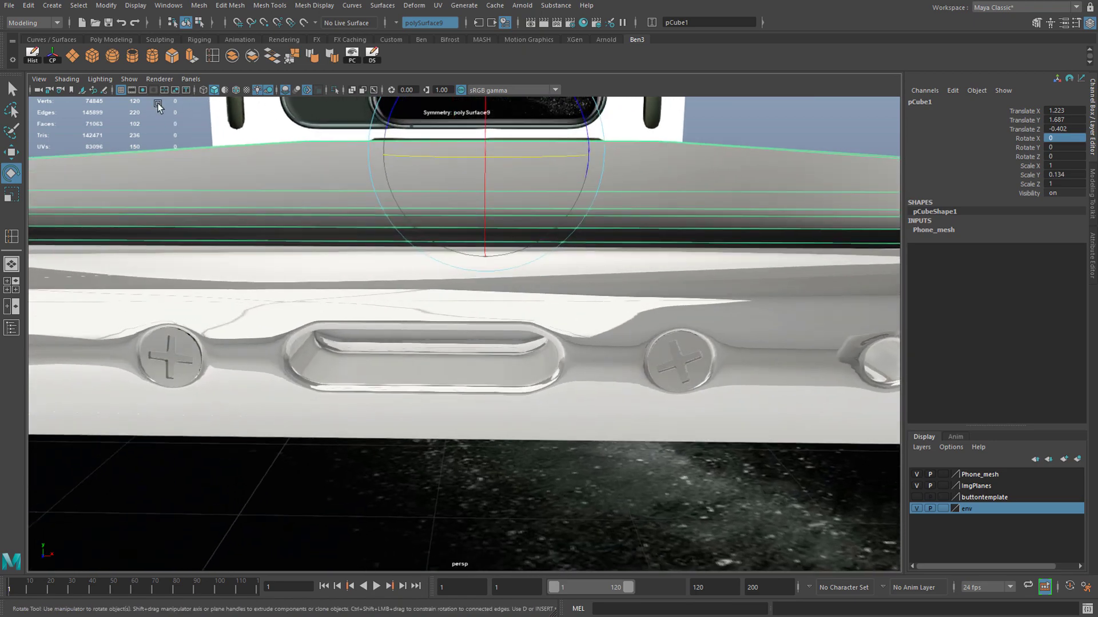
# Step: Create a polygon cube about 0.267 wide, 0.125 high and 0.778 deep at the charging port, and scale it uniformly to about 0.668
pyautogui.click(90, 59)
pyautogui.scroll(-6, 458, 359)
pyautogui.keyDown('alt'); pyautogui.moveTo(458, 360); pyautogui.dragTo(448, 273); pyautogui.keyUp('alt')
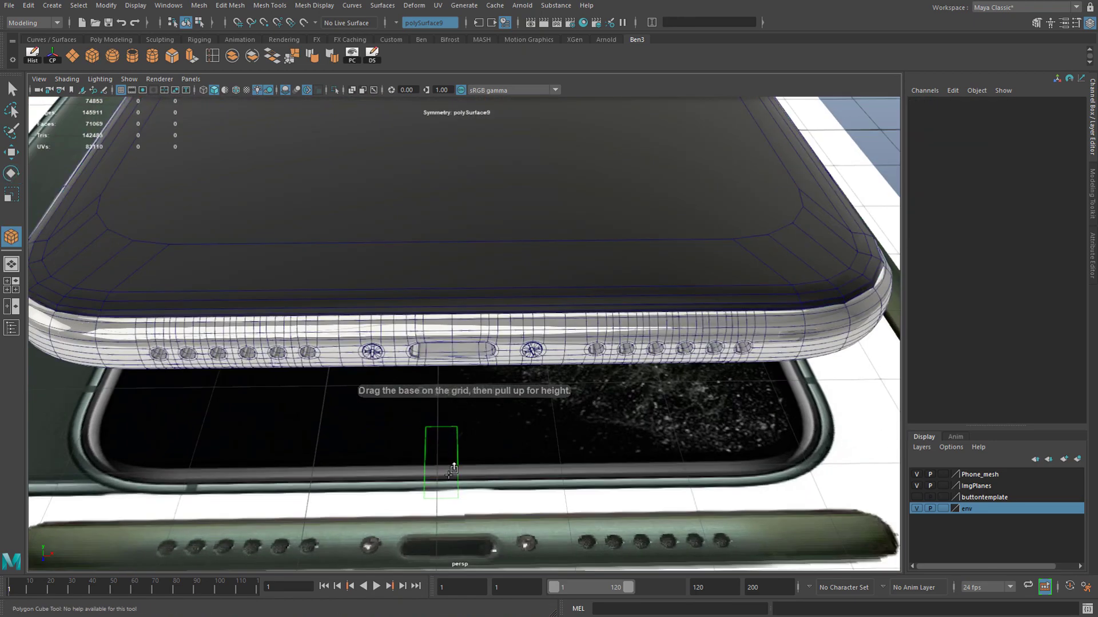
pyautogui.press('w')
pyautogui.press('r')
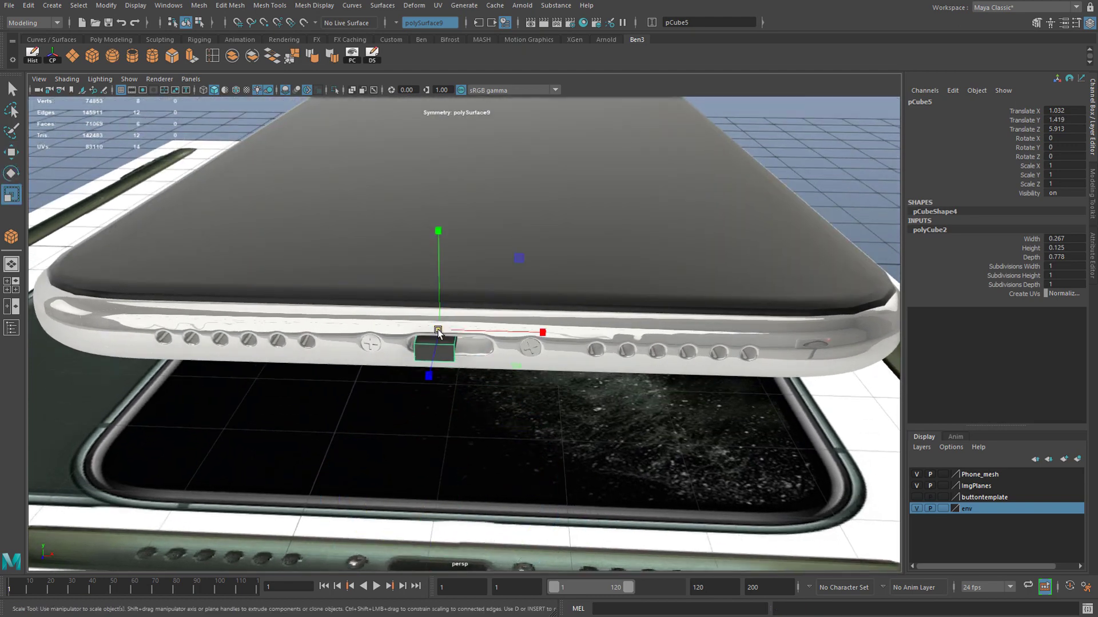
pyautogui.moveTo(438, 331); pyautogui.dragTo(421, 329)
pyautogui.press('w')
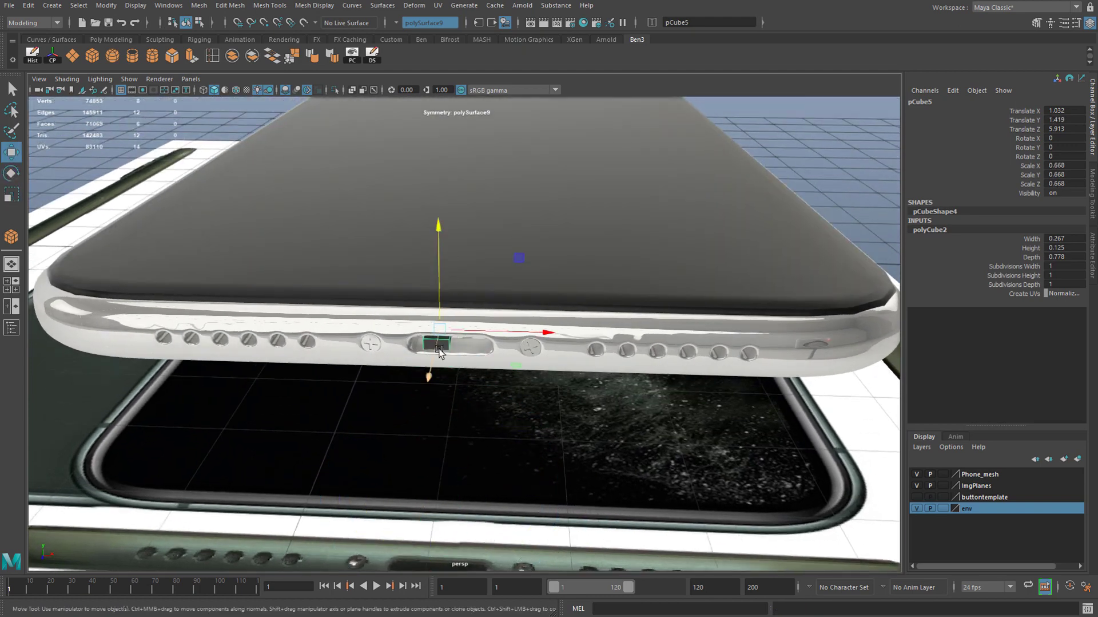
pyautogui.press('f')
pyautogui.scroll(-5, 505, 389)
pyautogui.keyDown('alt'); pyautogui.moveTo(505, 389); pyautogui.dragTo(435, 372); pyautogui.keyUp('alt')
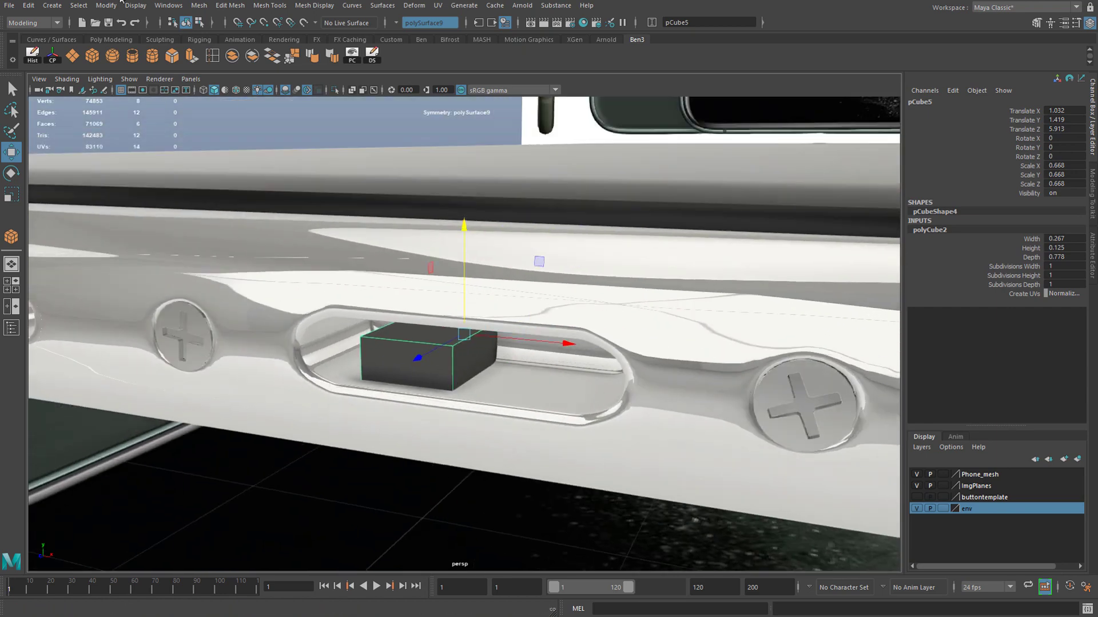
pyautogui.click(53, 6)
pyautogui.moveTo(114, 45)
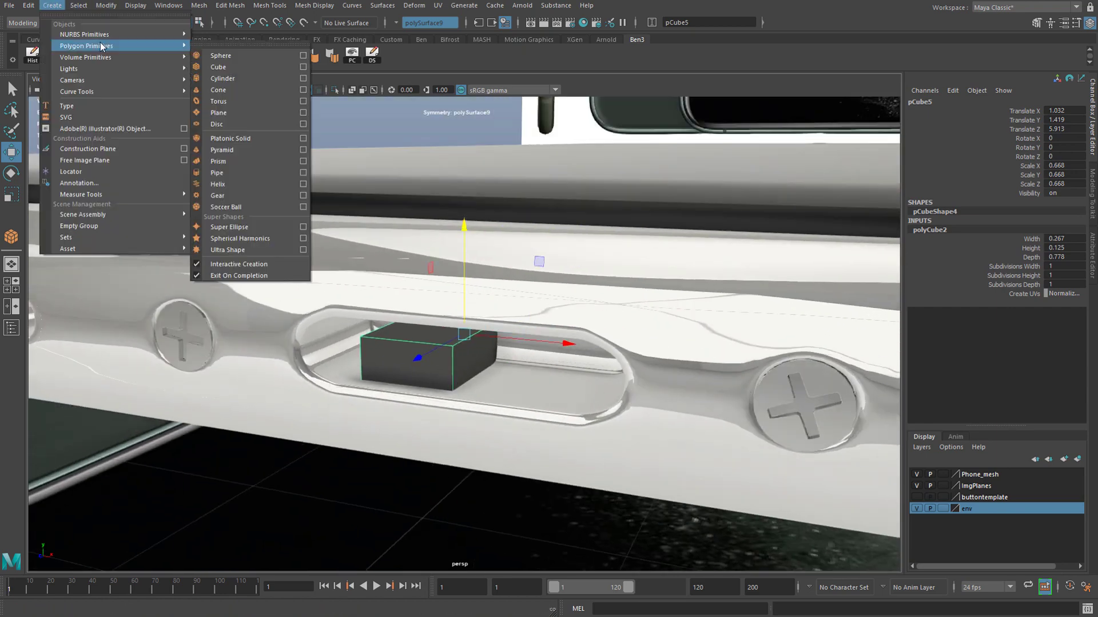
pyautogui.click(421, 157)
# Step: Scale the cube uniformly to about 0.244 and move it down onto the charging port's floor and along Z
pyautogui.press('r')
pyautogui.moveTo(464, 334); pyautogui.dragTo(375, 349)
pyautogui.press('w')
pyautogui.moveTo(437, 321); pyautogui.dragTo(437, 339, button='middle')
pyautogui.moveTo(419, 373); pyautogui.dragTo(118, 506)
# Step: Delete one hidden face of the small cube and return it to object selection
pyautogui.press('f')
pyautogui.keyDown('alt'); pyautogui.moveTo(510, 369); pyautogui.dragTo(382, 377); pyautogui.keyUp('alt')
pyautogui.moveTo(370, 371); pyautogui.dragTo(365, 411, button='right')
pyautogui.keyDown('alt'); pyautogui.moveTo(389, 400); pyautogui.dragTo(570, 314); pyautogui.keyUp('alt')
pyautogui.press('Delete')
pyautogui.moveTo(571, 314); pyautogui.dragTo(601, 286, button='right')
# Step: Move the small cube along X toward the charging port's -X end, and check its placement on the port floor
pyautogui.keyDown('alt'); pyautogui.moveTo(571, 313); pyautogui.dragTo(515, 337); pyautogui.keyUp('alt')
pyautogui.keyDown('alt'); pyautogui.moveTo(515, 338); pyautogui.dragTo(455, 321, button='right'); pyautogui.keyUp('alt')
pyautogui.keyDown('alt'); pyautogui.moveTo(455, 321); pyautogui.dragTo(658, 274); pyautogui.keyUp('alt')
pyautogui.moveTo(546, 339); pyautogui.dragTo(419, 317)
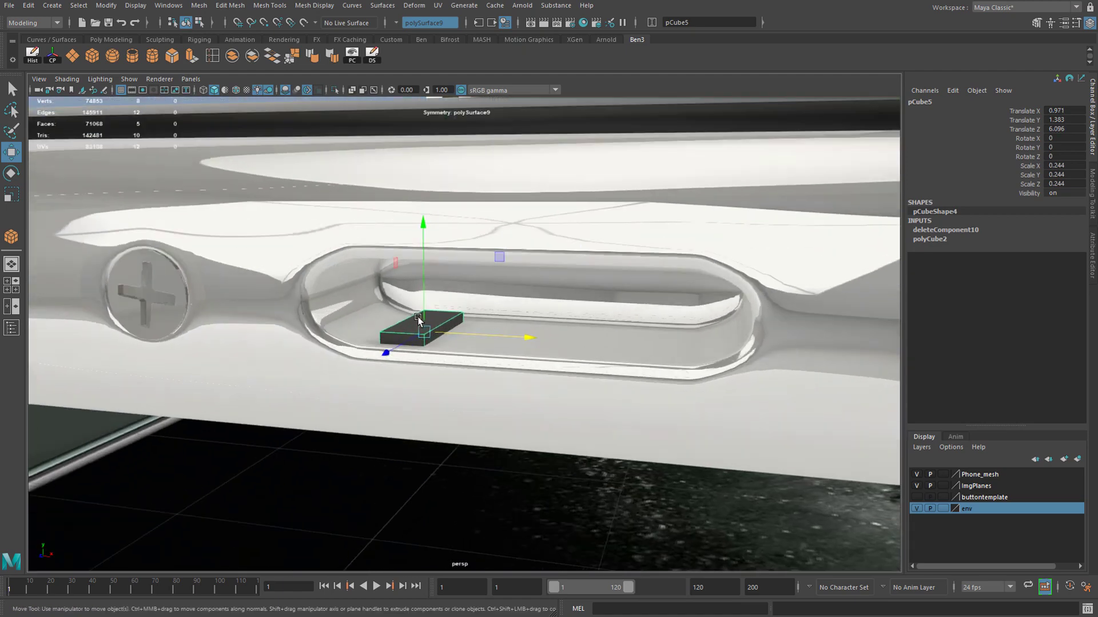
pyautogui.scroll(3, 403, 274)
pyautogui.keyDown('alt'); pyautogui.moveTo(402, 274); pyautogui.dragTo(428, 290); pyautogui.keyUp('alt')
pyautogui.scroll(6, 428, 291)
pyautogui.keyDown('alt'); pyautogui.moveTo(360, 266); pyautogui.dragTo(366, 279); pyautogui.keyUp('alt')
pyautogui.scroll(-8, 378, 278)
pyautogui.keyDown('alt'); pyautogui.moveTo(389, 276); pyautogui.dragTo(403, 271, button='middle'); pyautogui.keyUp('alt')
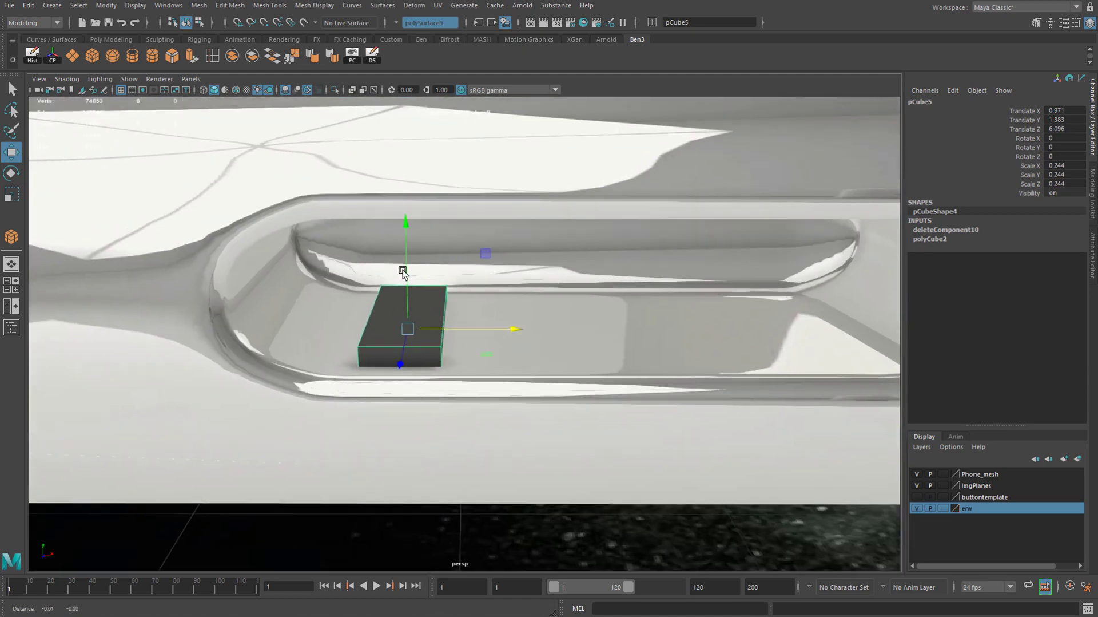
# Step: Assign a new aiStandardSurface material to the dark block inside the port slot
pyautogui.keyDown('alt'); pyautogui.moveTo(402, 272); pyautogui.dragTo(441, 284); pyautogui.keyUp('alt')
pyautogui.rightClick(413, 269)
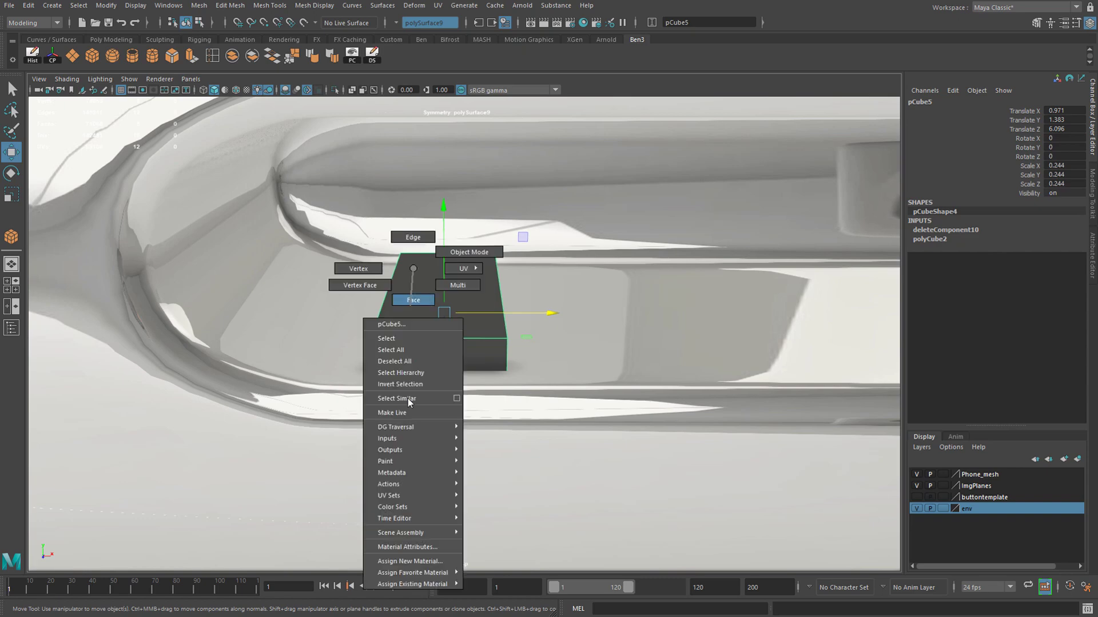
pyautogui.click(401, 561)
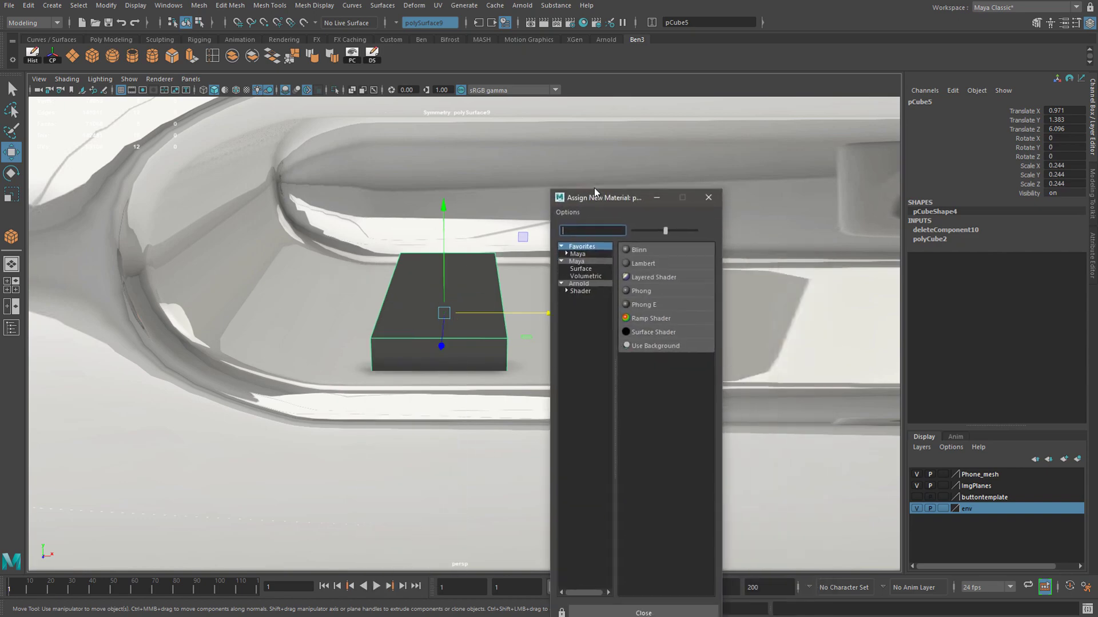
pyautogui.click(567, 276)
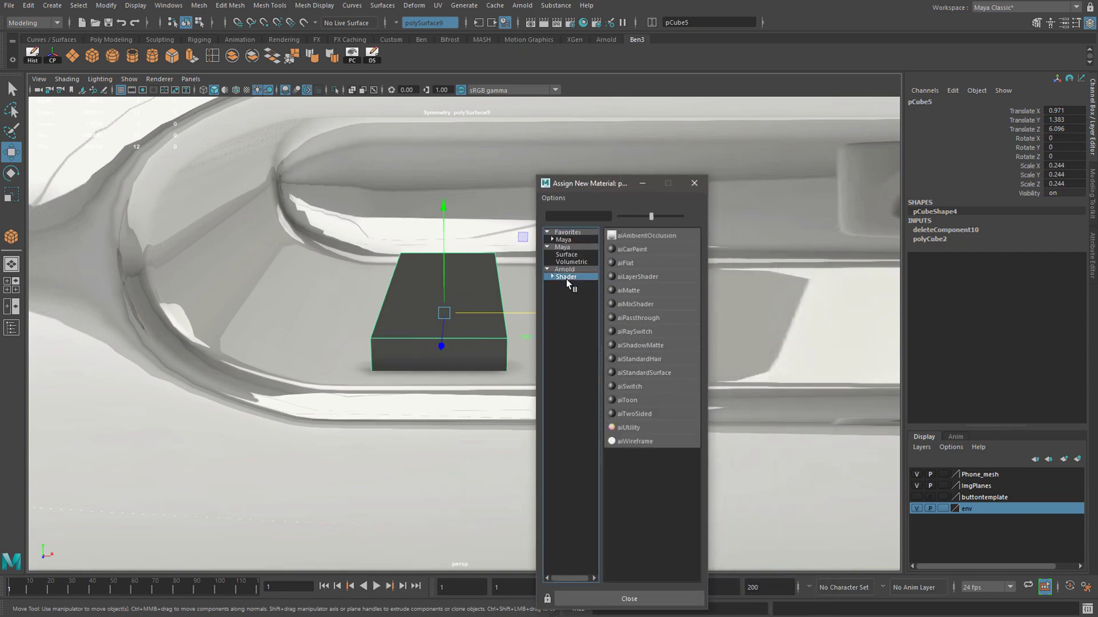
pyautogui.click(633, 373)
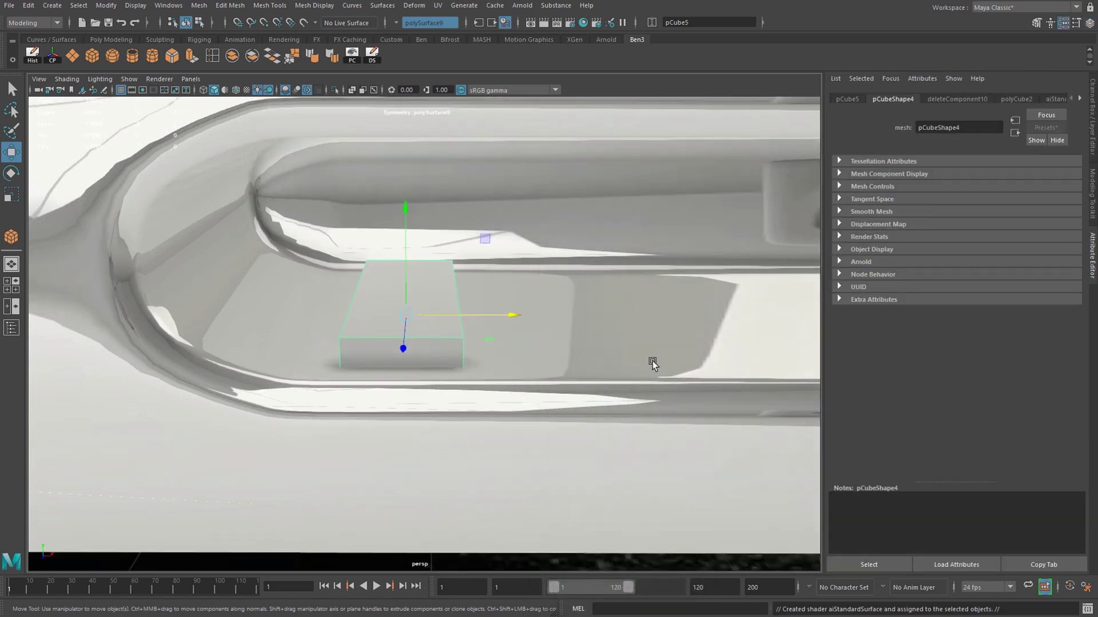
# Step: Rename the block's new material to Gold and apply the Gold preset to it
pyautogui.click(1080, 100)
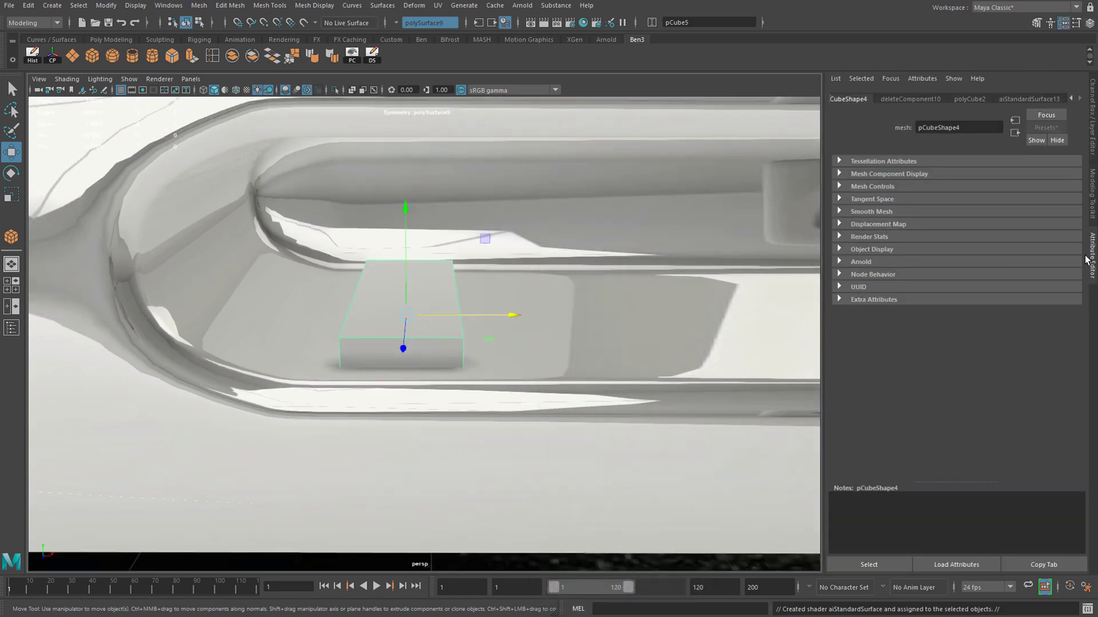
pyautogui.click(1033, 99)
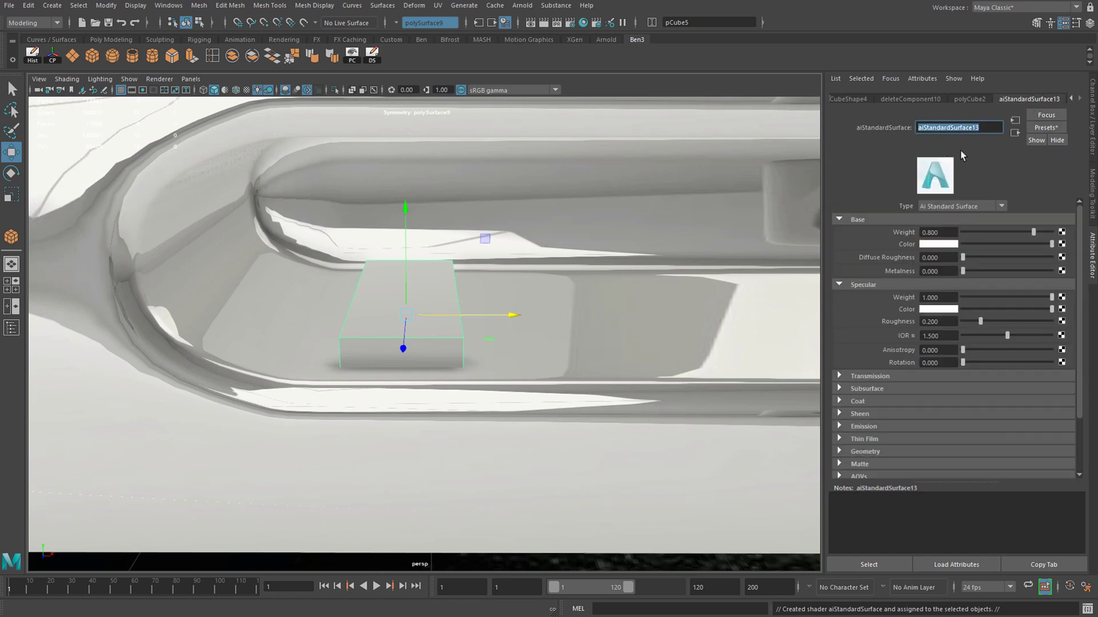
pyautogui.write('Gold')
pyautogui.press('Return')
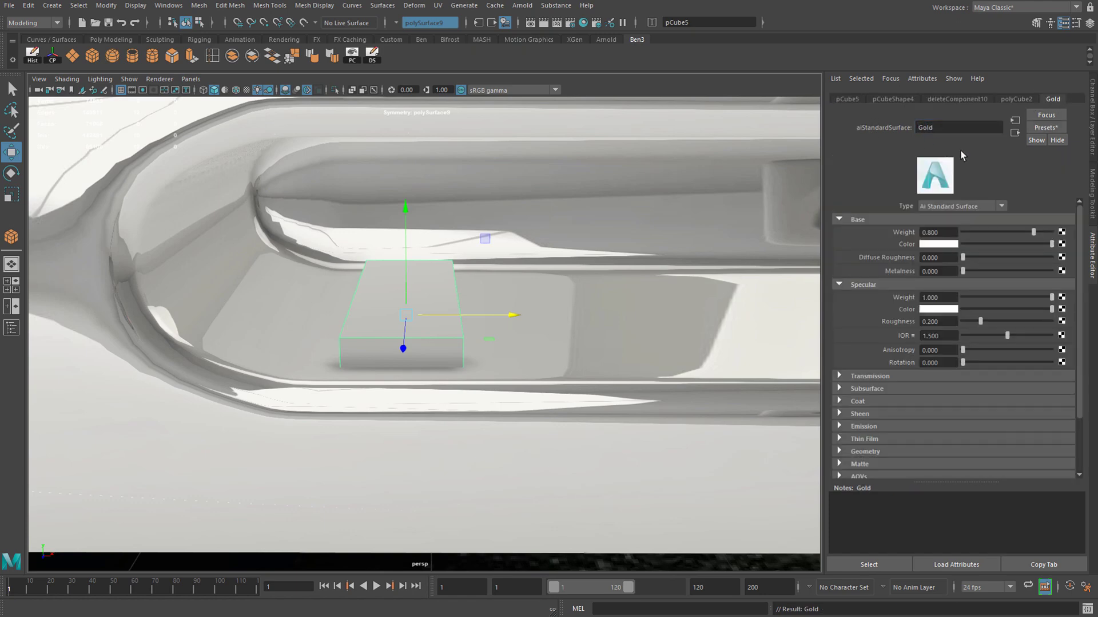
pyautogui.click(1044, 127)
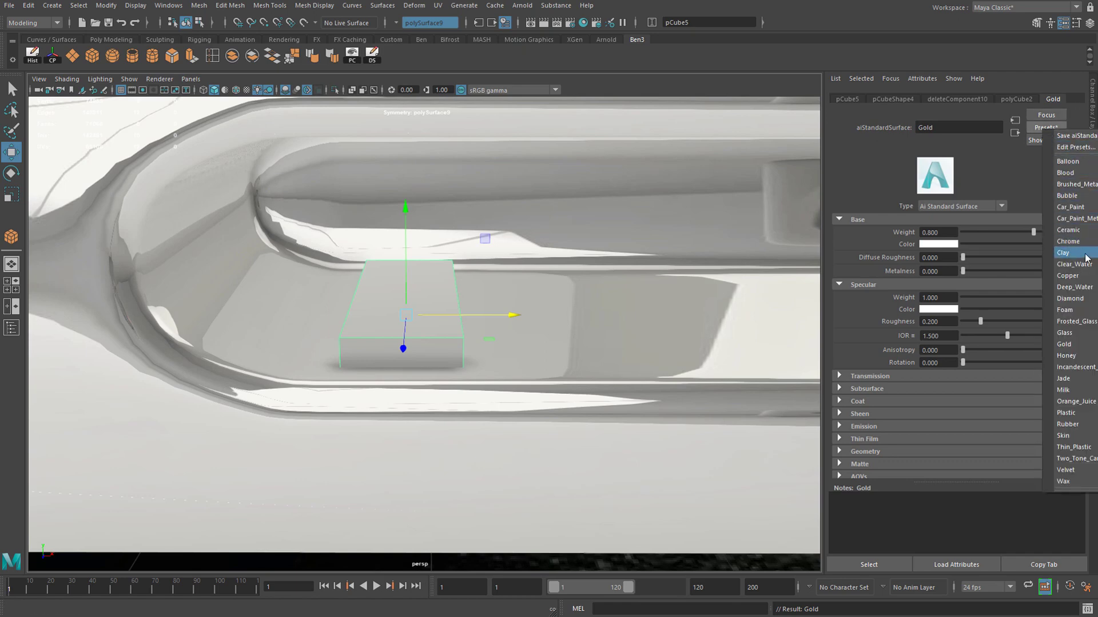
pyautogui.click(1093, 347)
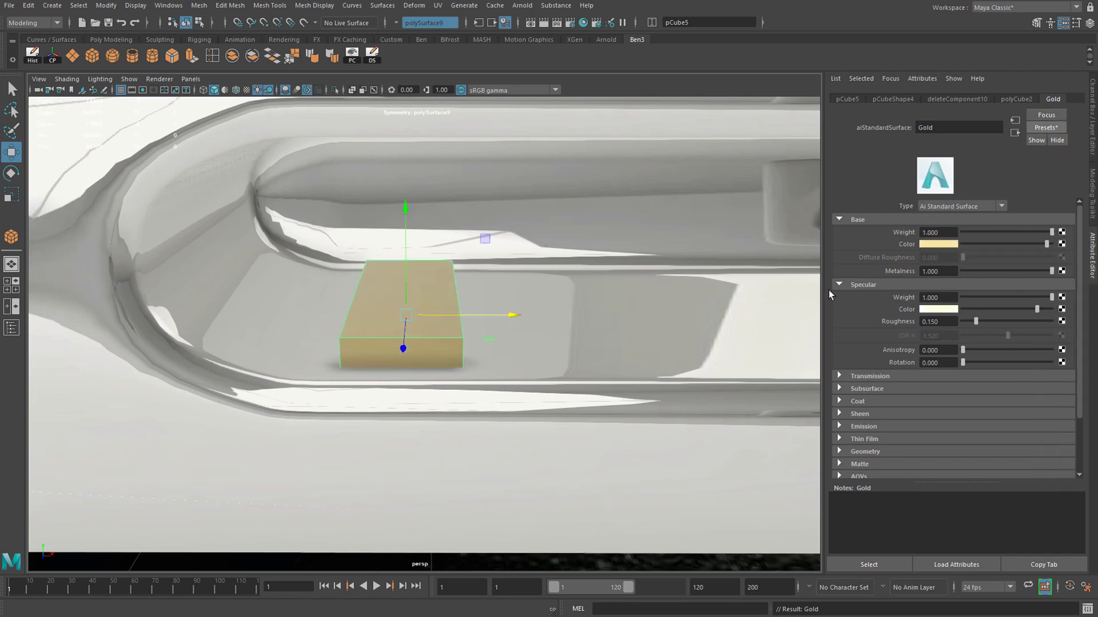
# Step: Bevel the gold block's edges with a small fraction and several segments for softly rounded corners
pyautogui.keyDown('alt'); pyautogui.moveTo(640, 270); pyautogui.dragTo(326, 436); pyautogui.keyUp('alt')
pyautogui.click(271, 449)
pyautogui.click(343, 382)
pyautogui.keyDown('alt'); pyautogui.moveTo(325, 392); pyautogui.dragTo(345, 327); pyautogui.keyUp('alt')
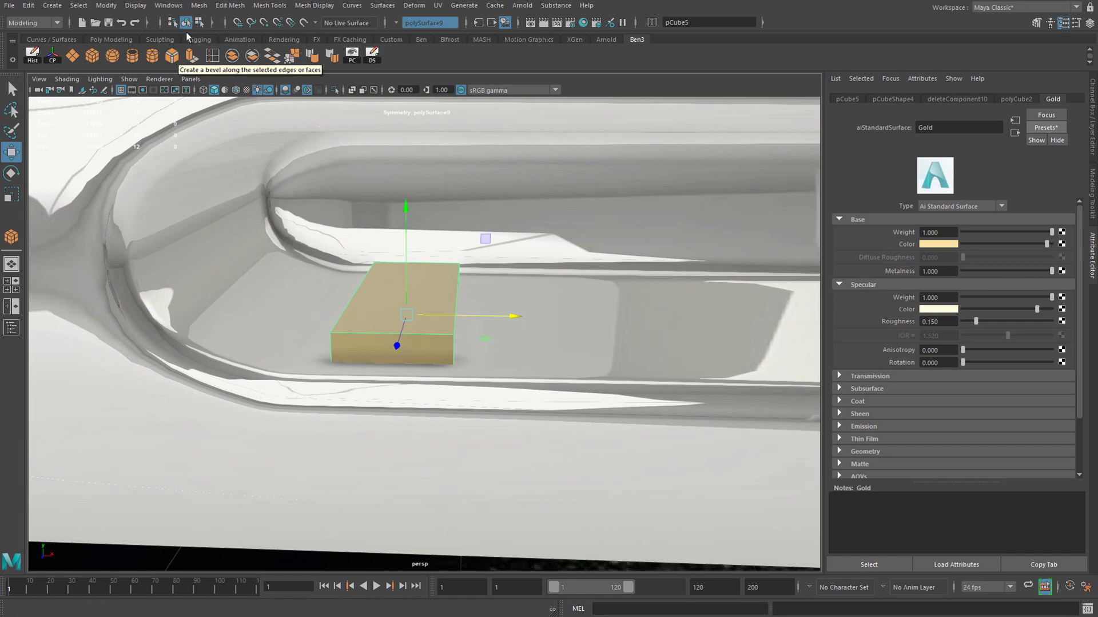
pyautogui.click(230, 5)
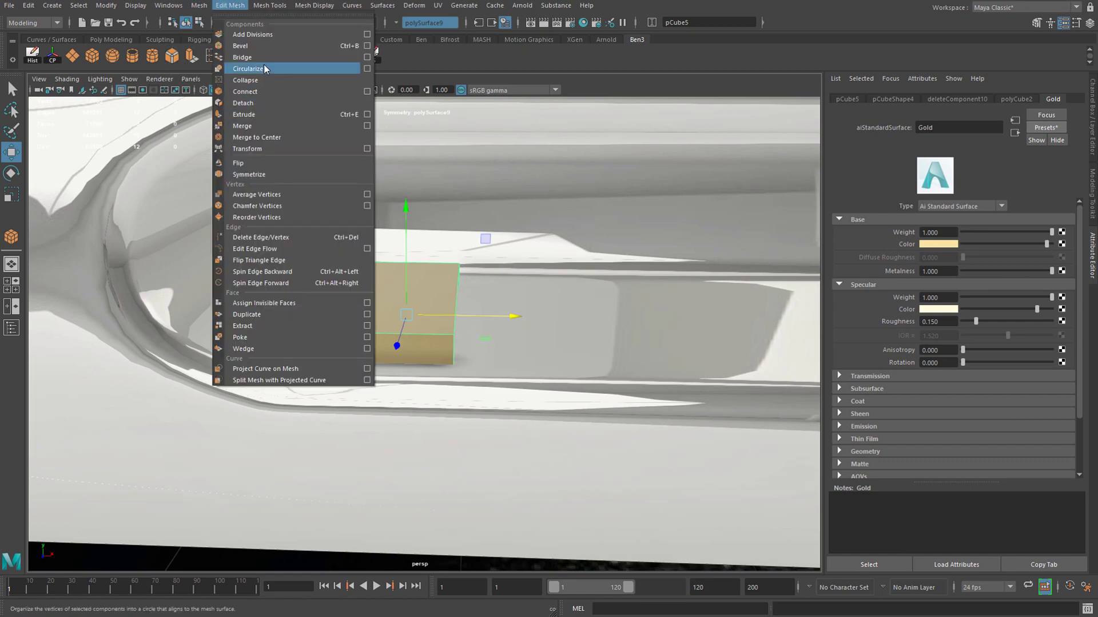
pyautogui.click(263, 43)
pyautogui.keyDown('alt'); pyautogui.moveTo(401, 246); pyautogui.dragTo(443, 252); pyautogui.keyUp('alt')
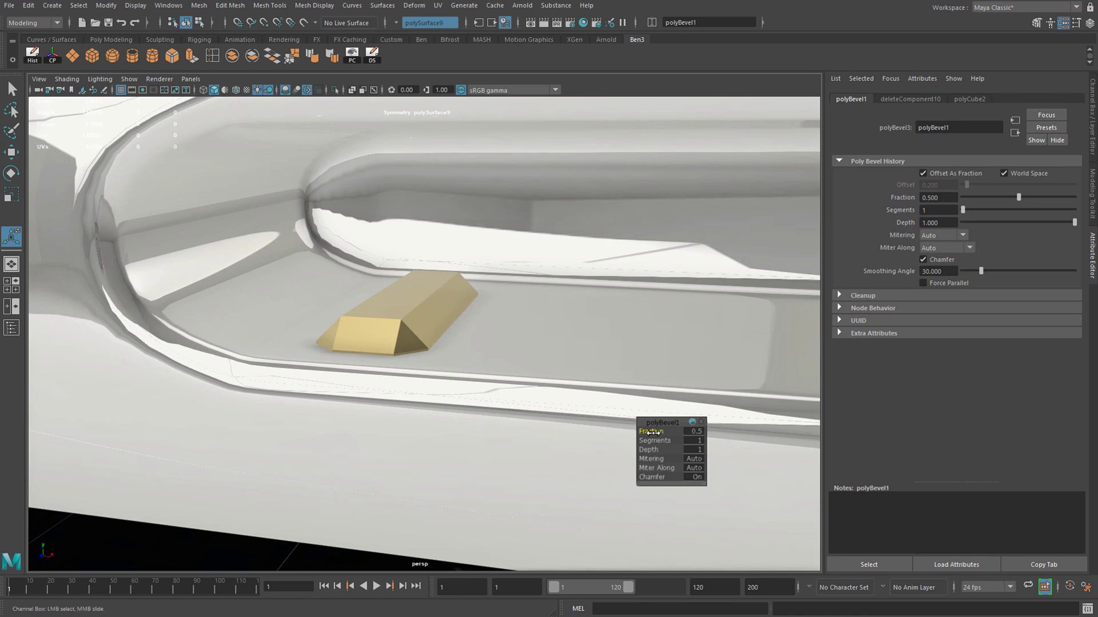
pyautogui.moveTo(653, 433); pyautogui.dragTo(657, 442)
pyautogui.keyDown('alt'); pyautogui.moveTo(522, 412); pyautogui.dragTo(413, 334); pyautogui.keyUp('alt')
# Step: Lower the gold block slightly along Y toward the slot floor
pyautogui.click(392, 294)
pyautogui.keyDown('alt'); pyautogui.moveTo(389, 275); pyautogui.dragTo(406, 279); pyautogui.keyUp('alt')
pyautogui.press('w')
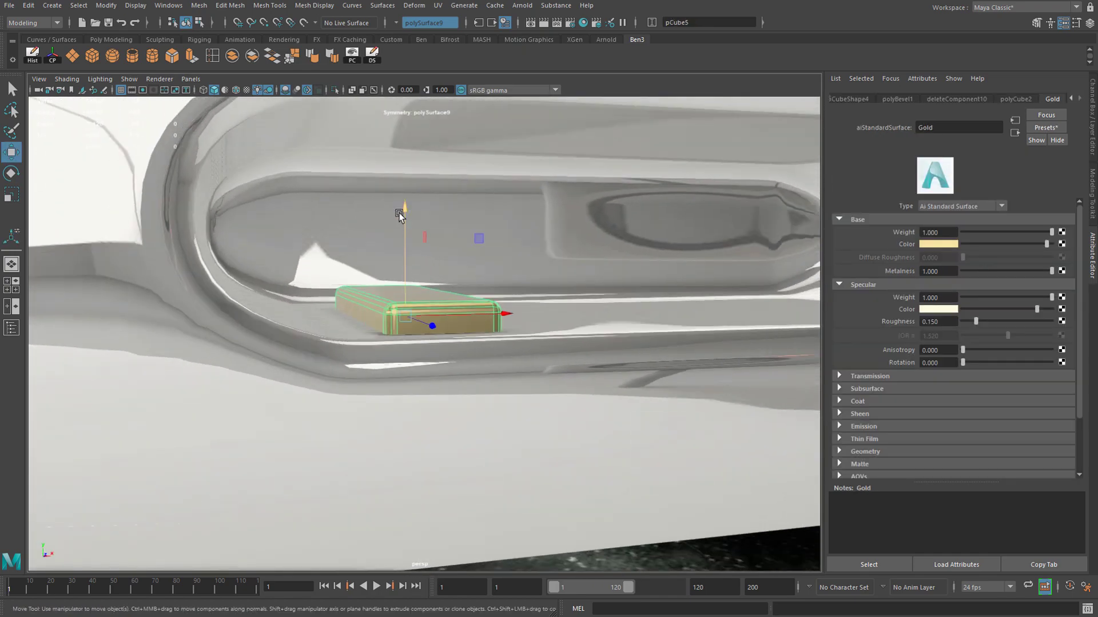
pyautogui.moveTo(402, 213); pyautogui.dragTo(406, 225)
pyautogui.scroll(-6, 502, 313)
pyautogui.press('q')
pyautogui.scroll(3, 502, 313)
# Step: Raise the gold block slightly along Y above the slot floor
pyautogui.keyDown('alt'); pyautogui.moveTo(502, 313); pyautogui.dragTo(486, 293); pyautogui.keyUp('alt')
pyautogui.click(513, 276)
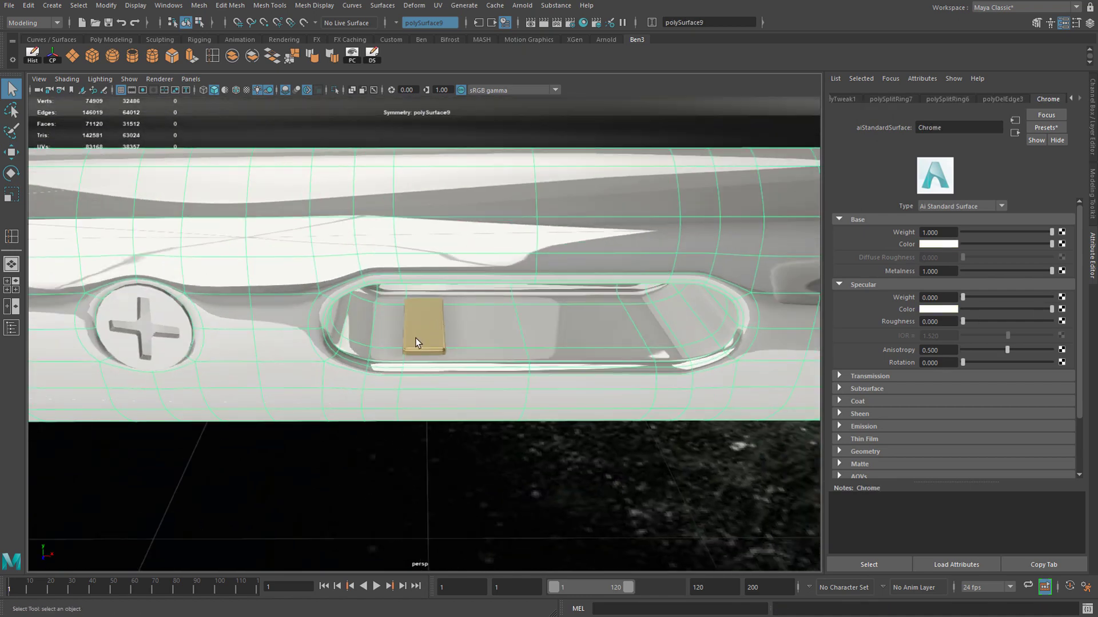
pyautogui.click(416, 342)
pyautogui.keyDown('alt'); pyautogui.moveTo(416, 342); pyautogui.dragTo(441, 304); pyautogui.keyUp('alt')
pyautogui.scroll(3, 479, 318)
pyautogui.press('w')
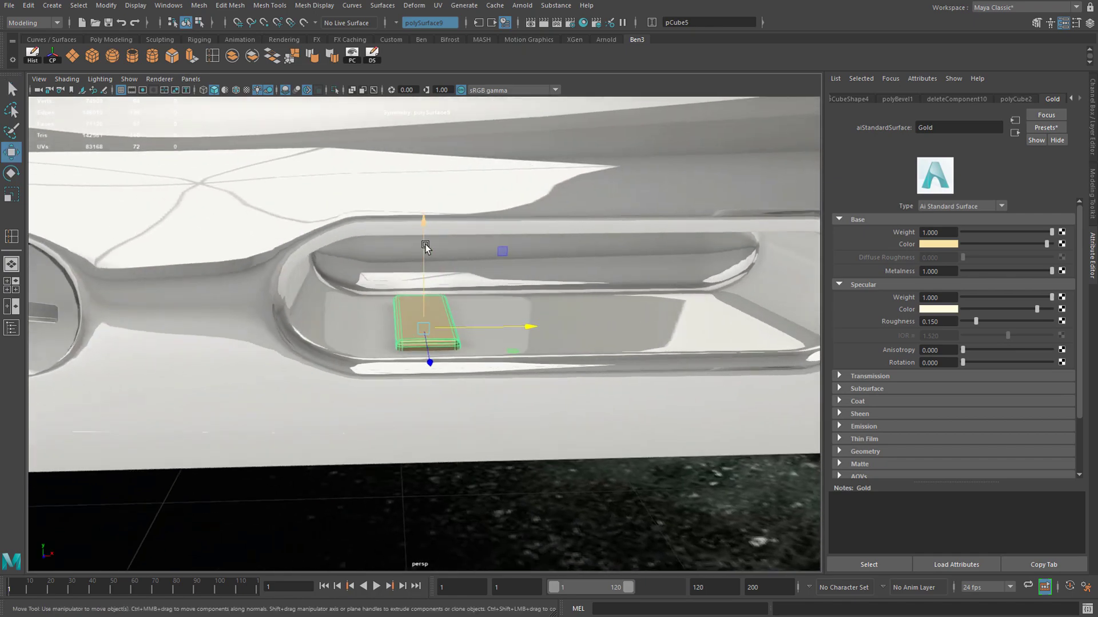
pyautogui.moveTo(426, 246); pyautogui.dragTo(431, 234)
# Step: Select the chrome phone frame around the slot and turn off its smooth preview
pyautogui.scroll(-5, 376, 298)
pyautogui.keyDown('alt'); pyautogui.moveTo(376, 298); pyautogui.dragTo(342, 514); pyautogui.keyUp('alt')
pyautogui.scroll(3, 456, 437)
pyautogui.keyDown('alt'); pyautogui.moveTo(421, 490); pyautogui.dragTo(441, 384); pyautogui.keyUp('alt')
pyautogui.scroll(3, 450, 392)
pyautogui.click(467, 378)
pyautogui.scroll(2, 468, 382)
pyautogui.press('1')
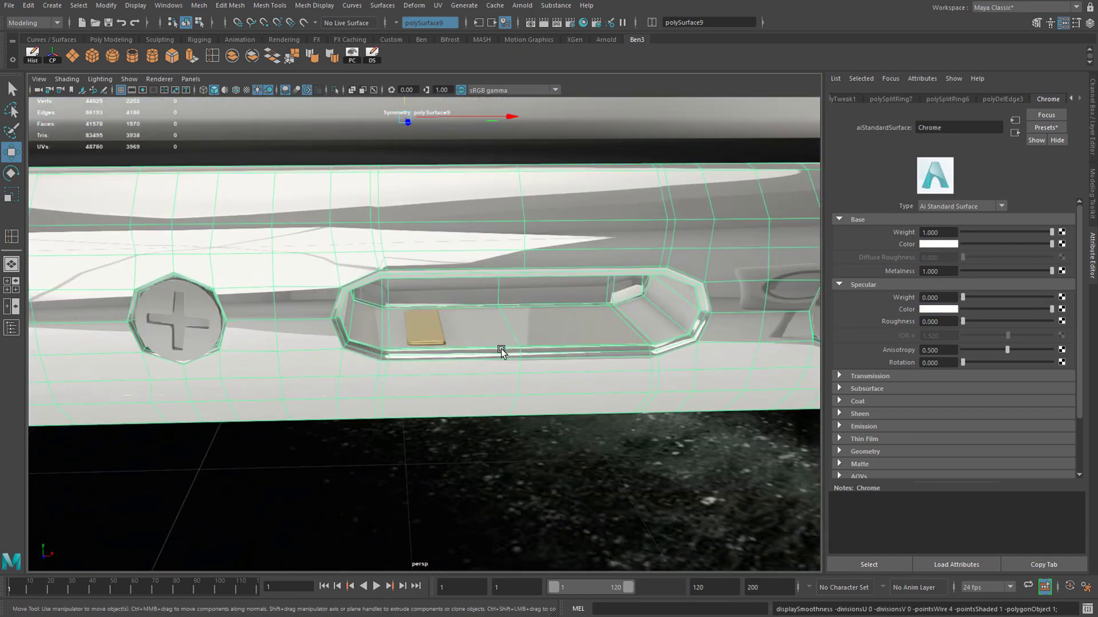
# Step: Delete the edge loop running through the middle of the port slot on the phone frame and switch symmetry off
pyautogui.scroll(4, 522, 345)
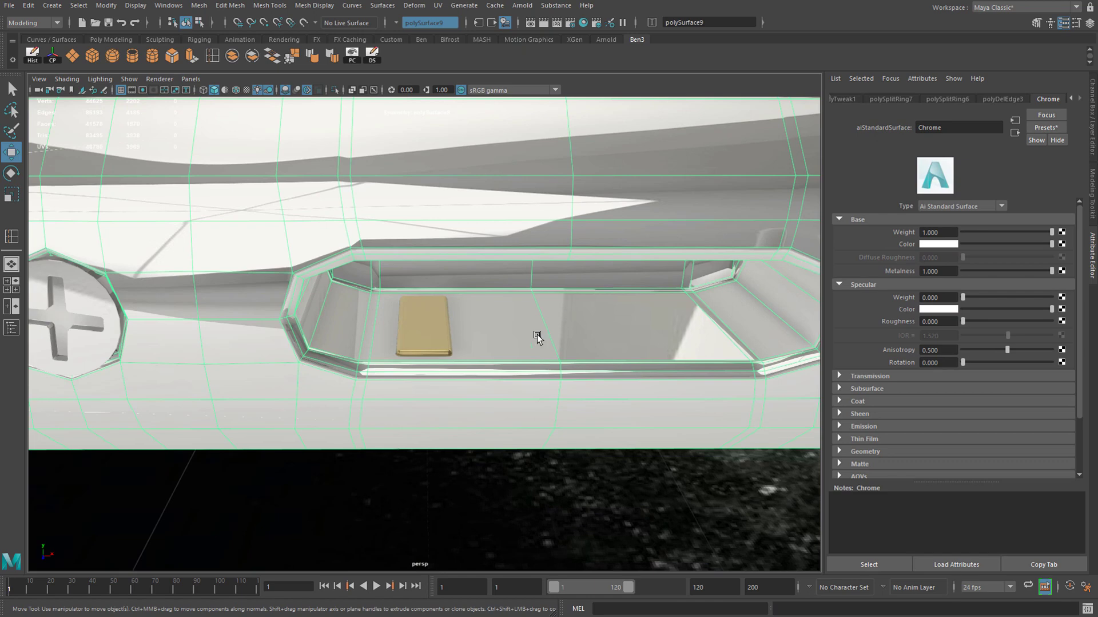
pyautogui.moveTo(538, 337); pyautogui.dragTo(541, 308, button='right')
pyautogui.keyDown('alt'); pyautogui.moveTo(525, 399); pyautogui.dragTo(537, 324); pyautogui.keyUp('alt')
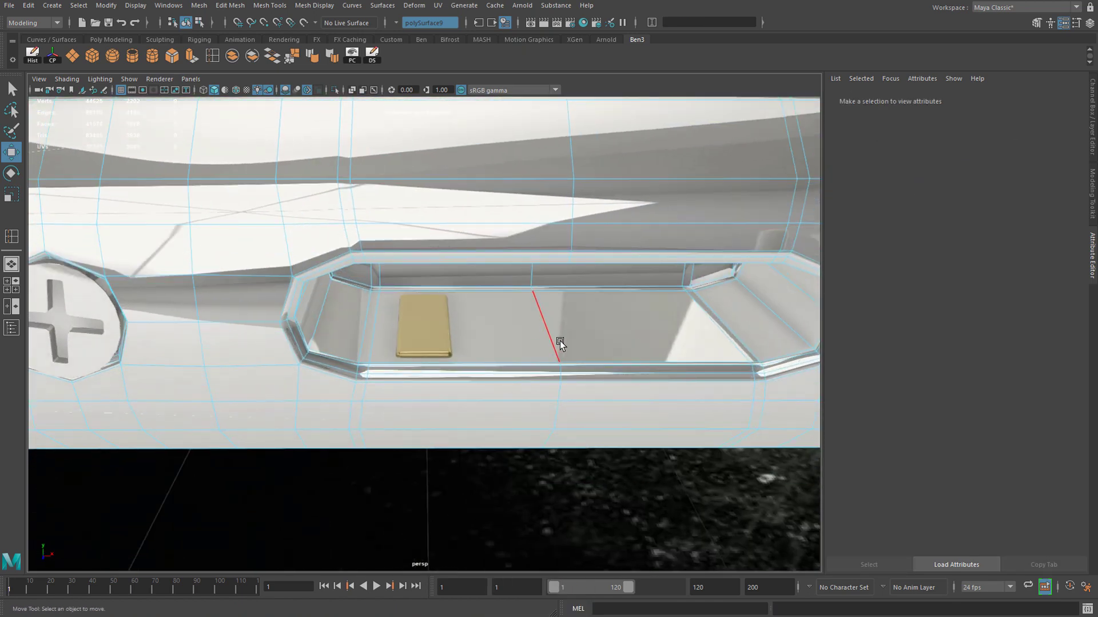
pyautogui.click(550, 334)
pyautogui.keyDown('alt'); pyautogui.moveTo(550, 333); pyautogui.dragTo(512, 389); pyautogui.keyUp('alt')
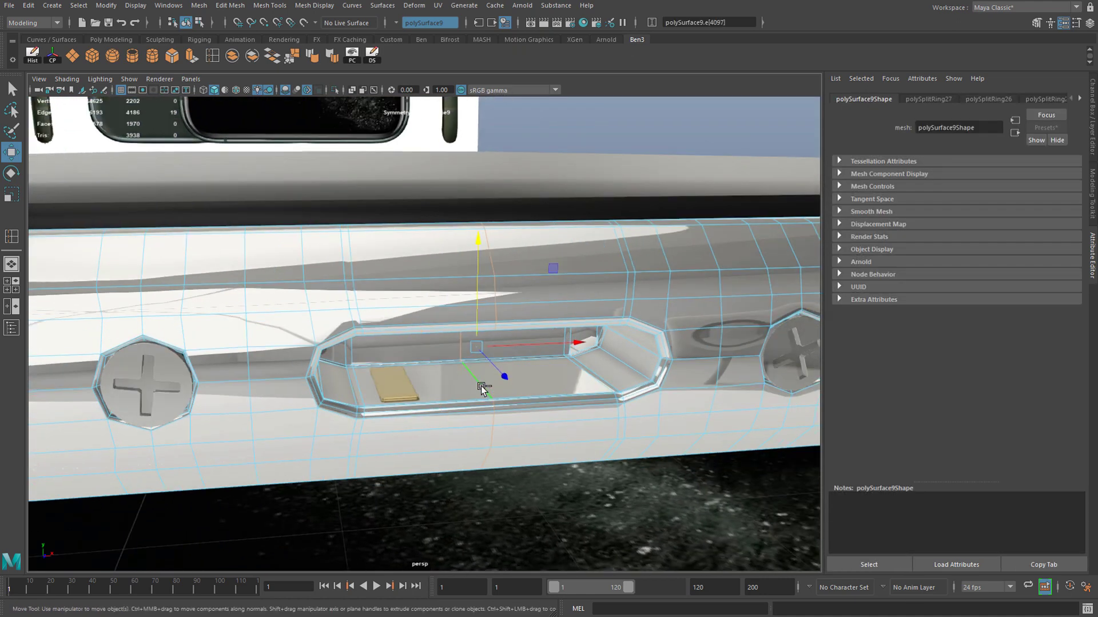
pyautogui.keyDown('shift'); pyautogui.moveTo(482, 387); pyautogui.dragTo(439, 402, button='right'); pyautogui.keyUp('shift')
pyautogui.keyDown('alt'); pyautogui.moveTo(440, 401); pyautogui.dragTo(338, 252); pyautogui.keyUp('alt')
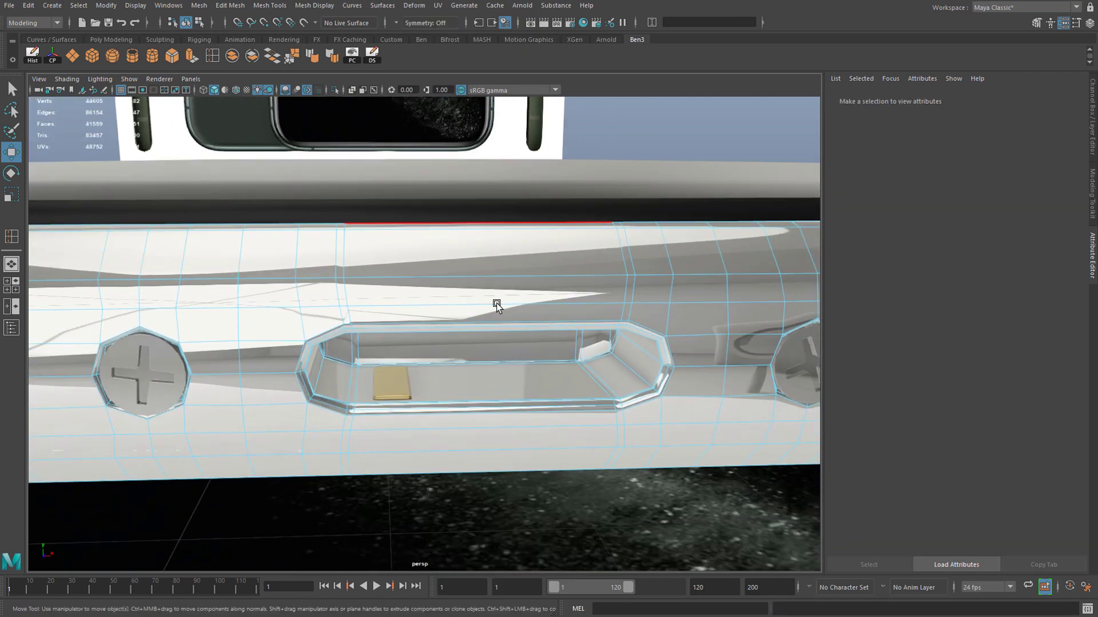
# Step: Insert 8 evenly spaced edge loops across the port slot using the Multiple edge loops setting
pyautogui.scroll(2, 497, 303)
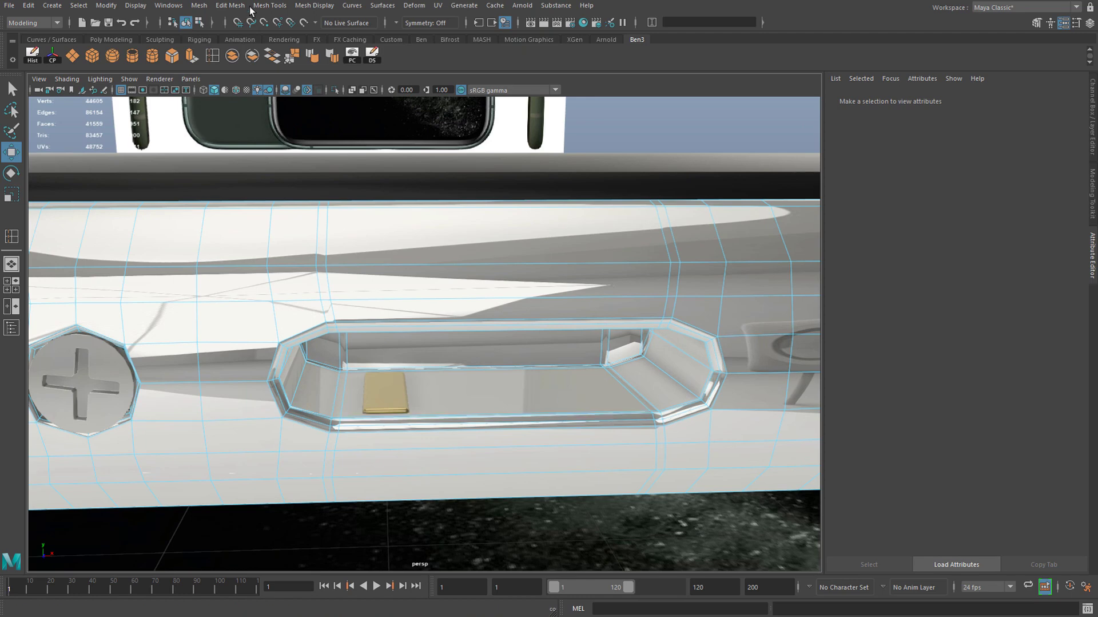
pyautogui.doubleClick(211, 54)
pyautogui.moveTo(206, 144); pyautogui.dragTo(210, 119)
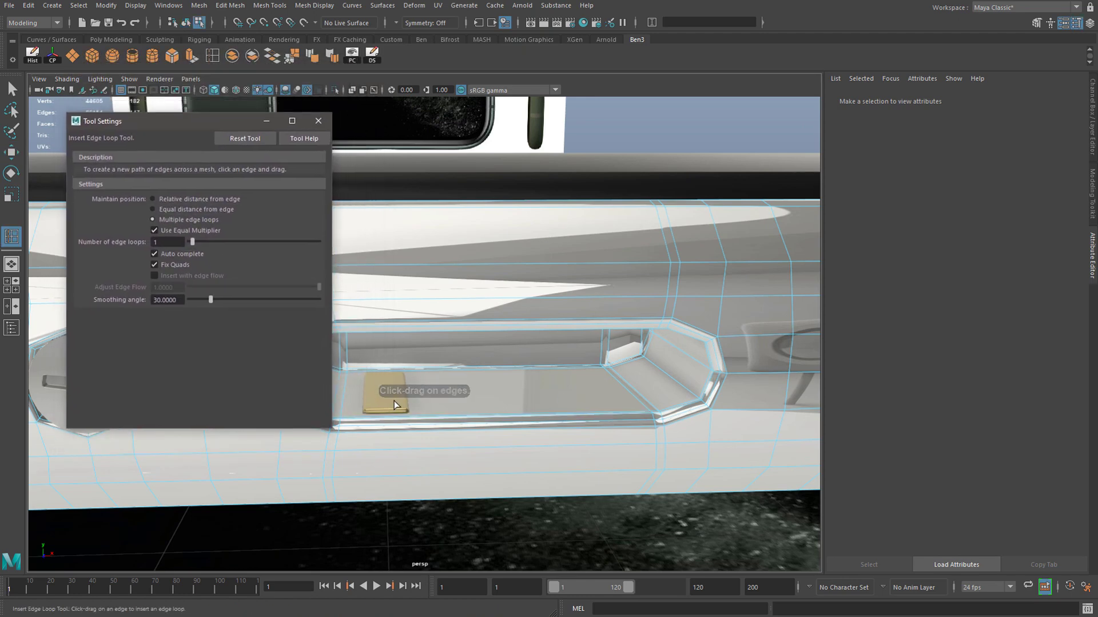
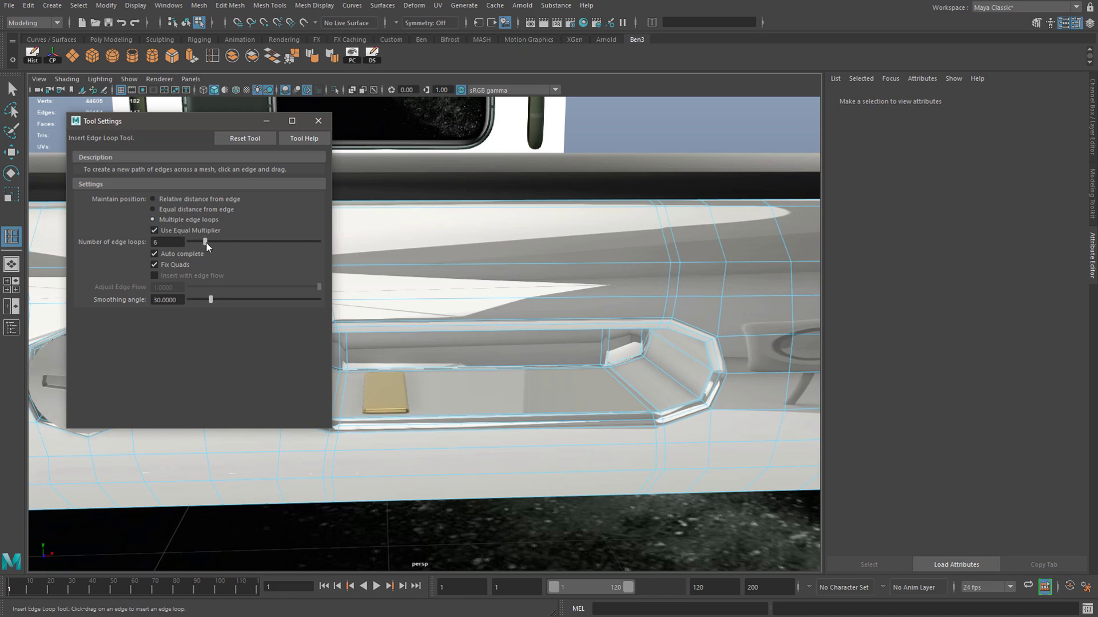
pyautogui.click(425, 429)
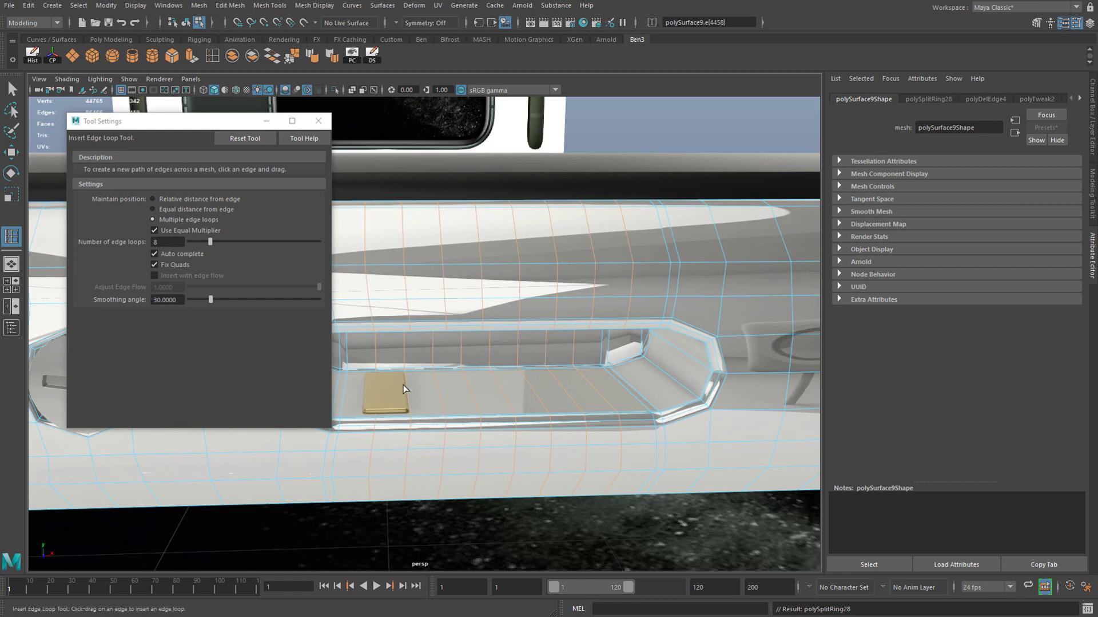
pyautogui.click(318, 121)
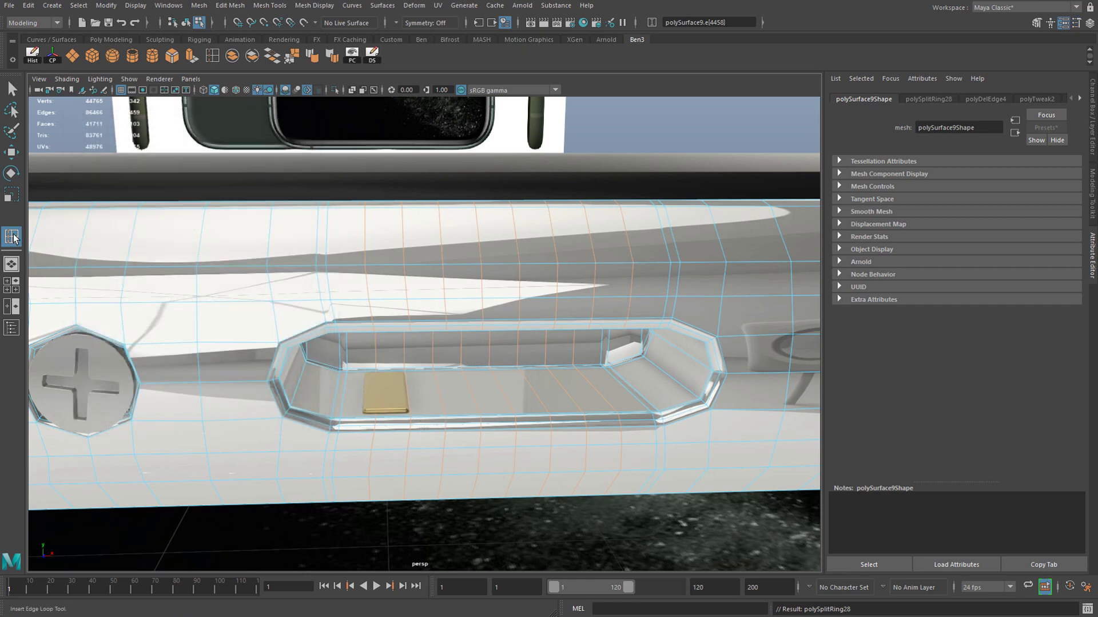
pyautogui.click(13, 89)
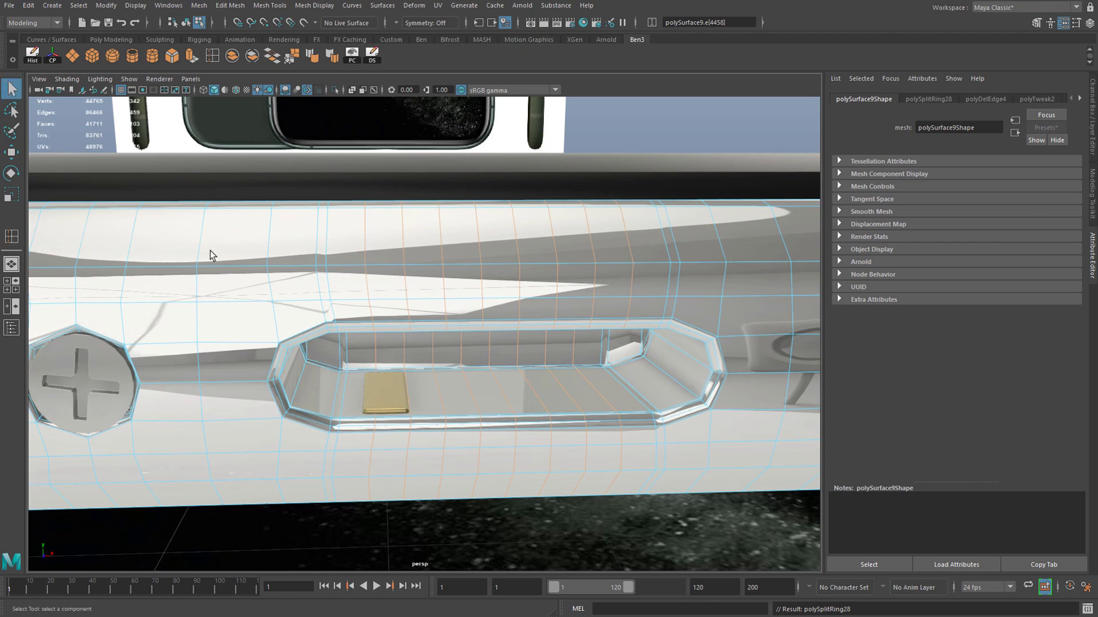
# Step: Return to object mode, display wireframe on shaded, and toggle the phone frame's smooth preview to check the new loops
pyautogui.moveTo(393, 386); pyautogui.dragTo(457, 371, button='right')
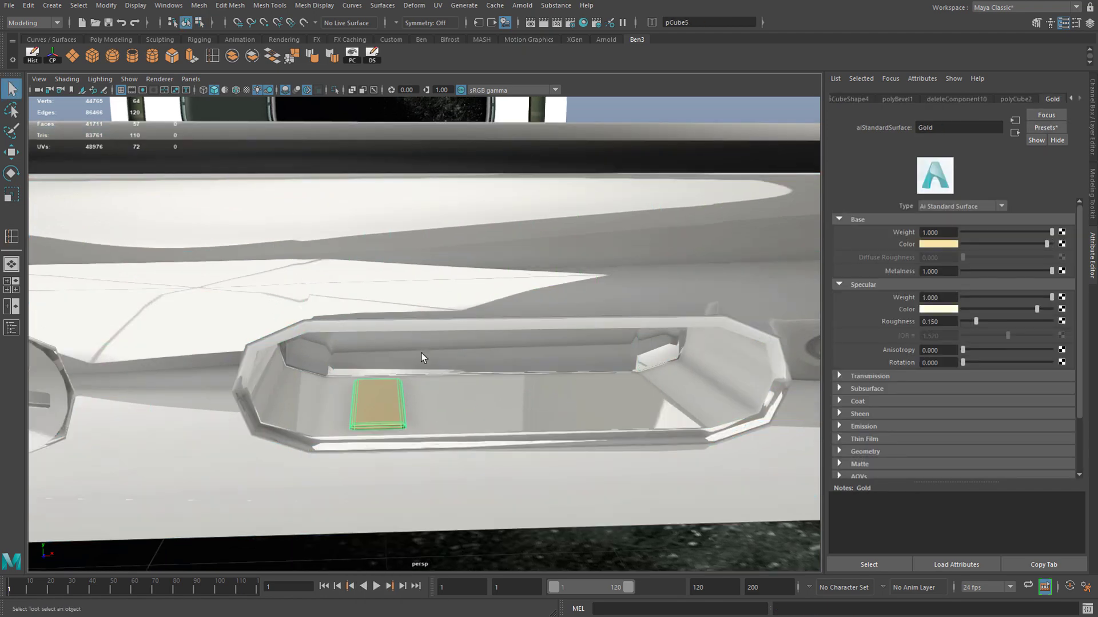
pyautogui.click(235, 90)
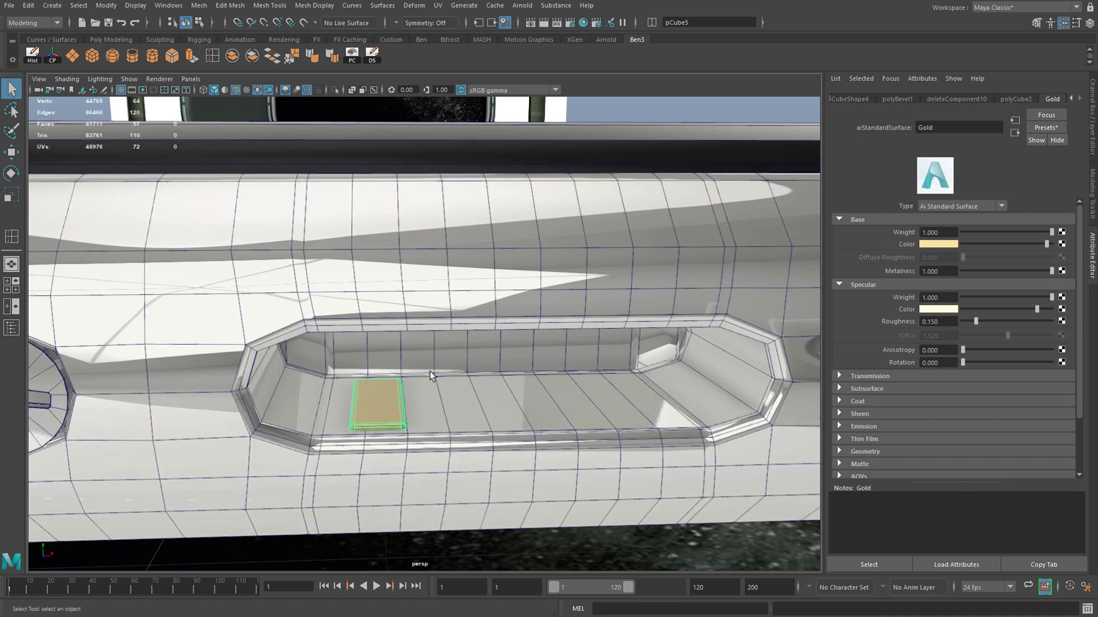
pyautogui.click(341, 316)
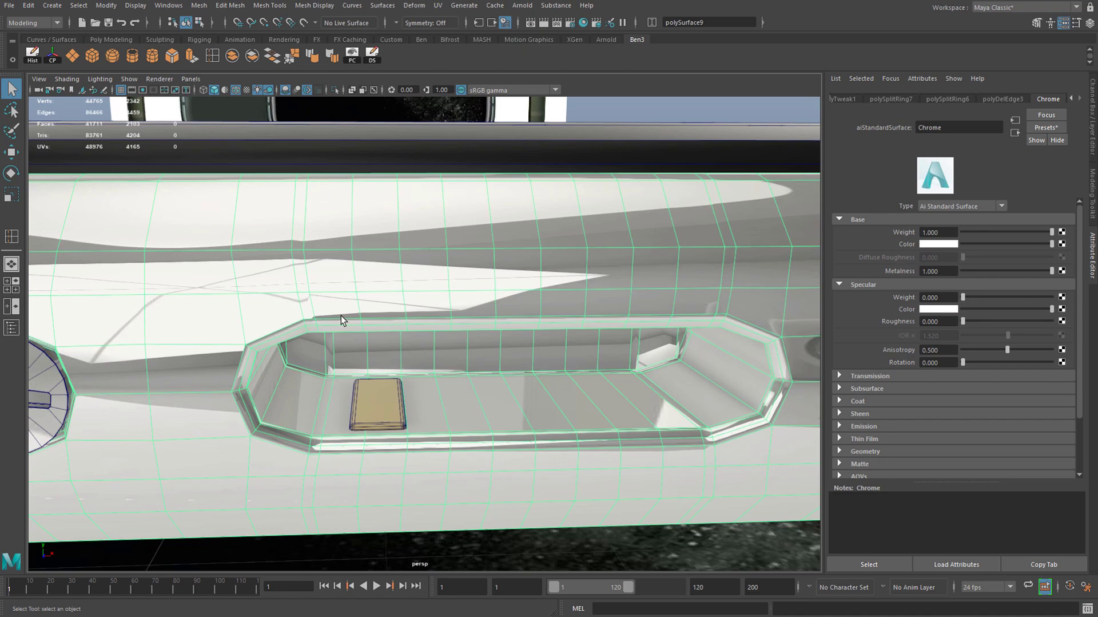
pyautogui.press('1')
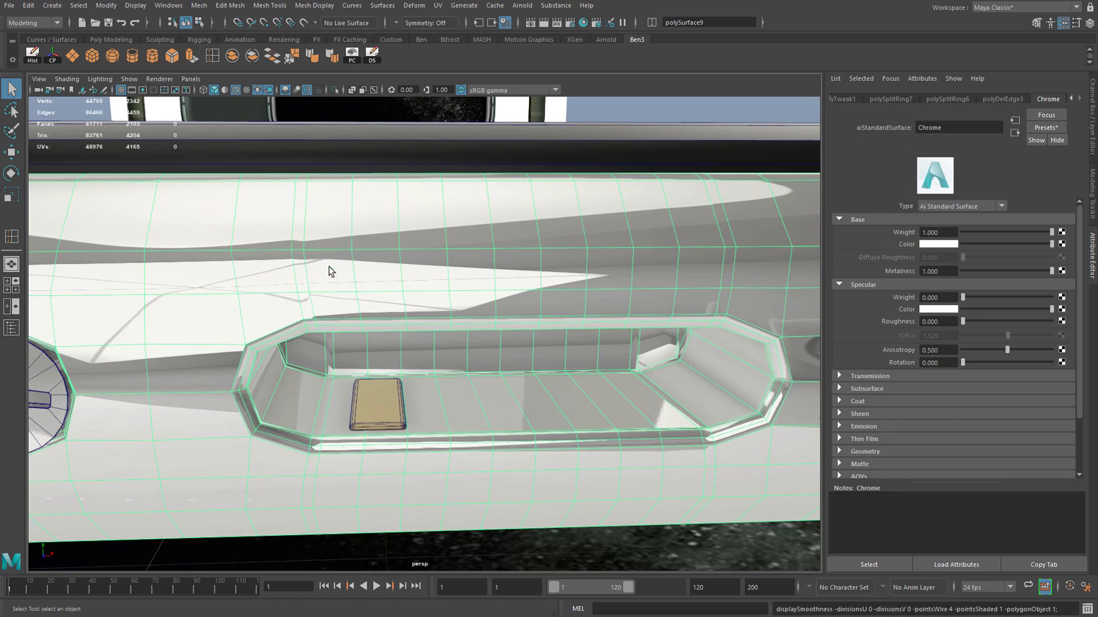
pyautogui.press('3')
pyautogui.press('1')
# Step: Try narrowing the whole gold block by scaling it along X, and undo the scaling
pyautogui.click(382, 390)
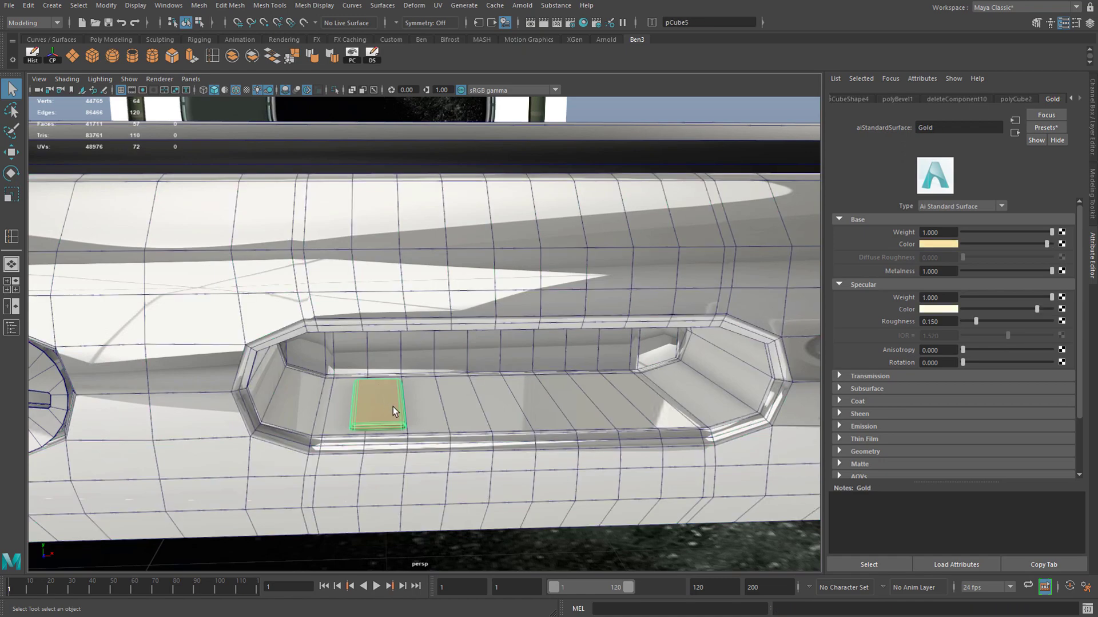
pyautogui.keyDown('alt'); pyautogui.moveTo(393, 406); pyautogui.dragTo(435, 380); pyautogui.keyUp('alt')
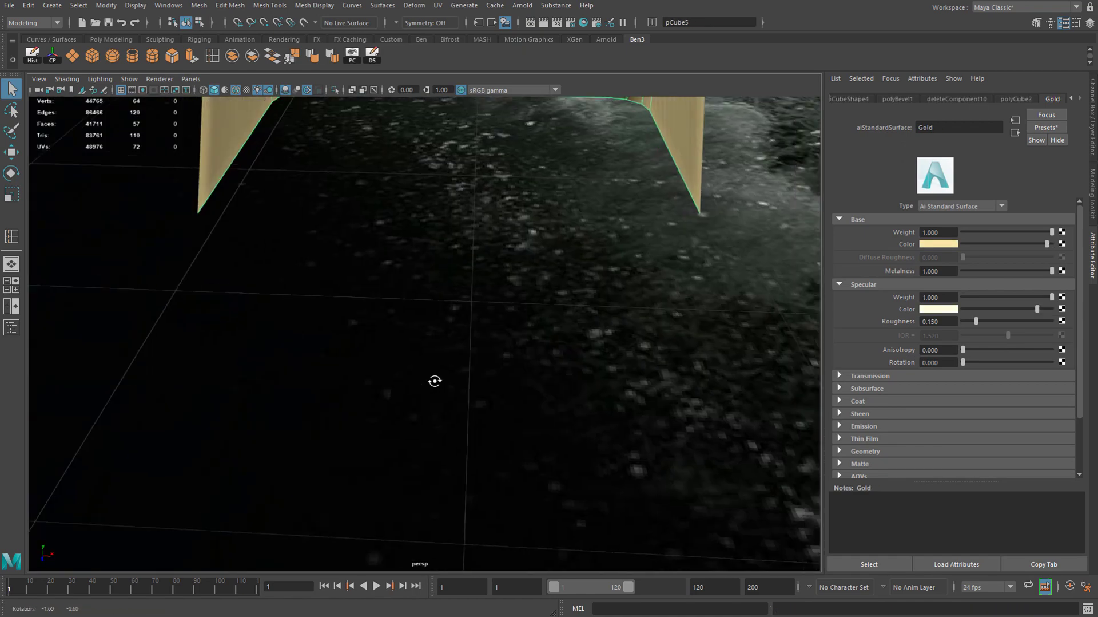
pyautogui.press('f')
pyautogui.press('w')
pyautogui.moveTo(490, 335); pyautogui.dragTo(454, 336)
pyautogui.press('r')
pyautogui.hotkey('ctrl', 'z')
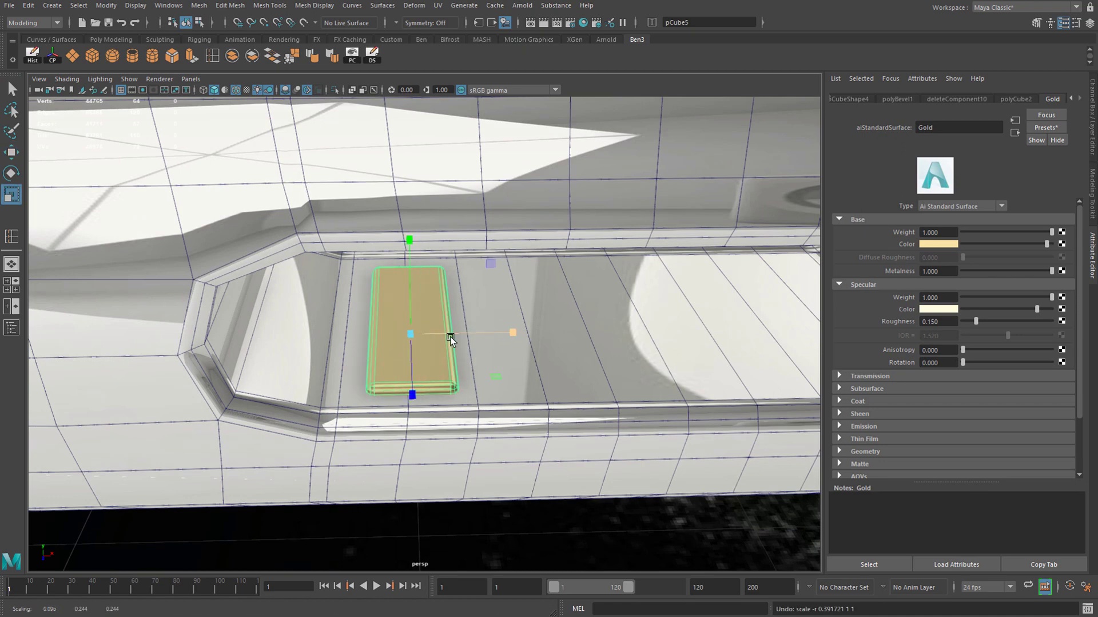
# Step: Narrow the gold block by moving its right-side vertices inward along X, and centre the block on the slot's nearby edge loop
pyautogui.moveTo(387, 295); pyautogui.dragTo(331, 297, button='right')
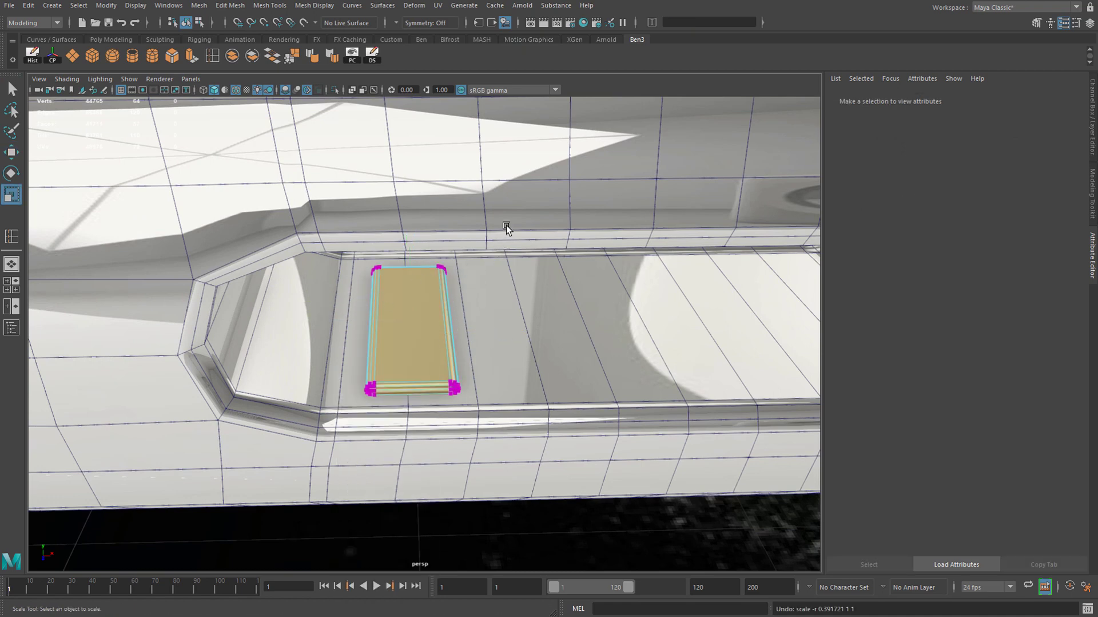
pyautogui.moveTo(506, 225); pyautogui.dragTo(405, 481)
pyautogui.press('w')
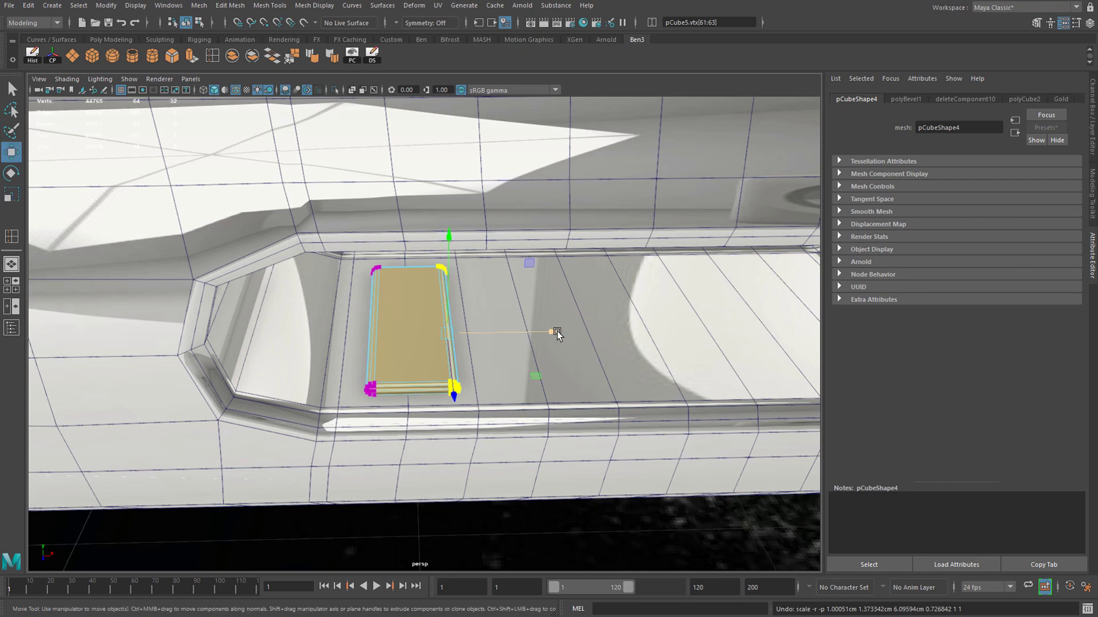
pyautogui.moveTo(550, 328); pyautogui.dragTo(515, 336)
pyautogui.moveTo(403, 322); pyautogui.dragTo(456, 306, button='right')
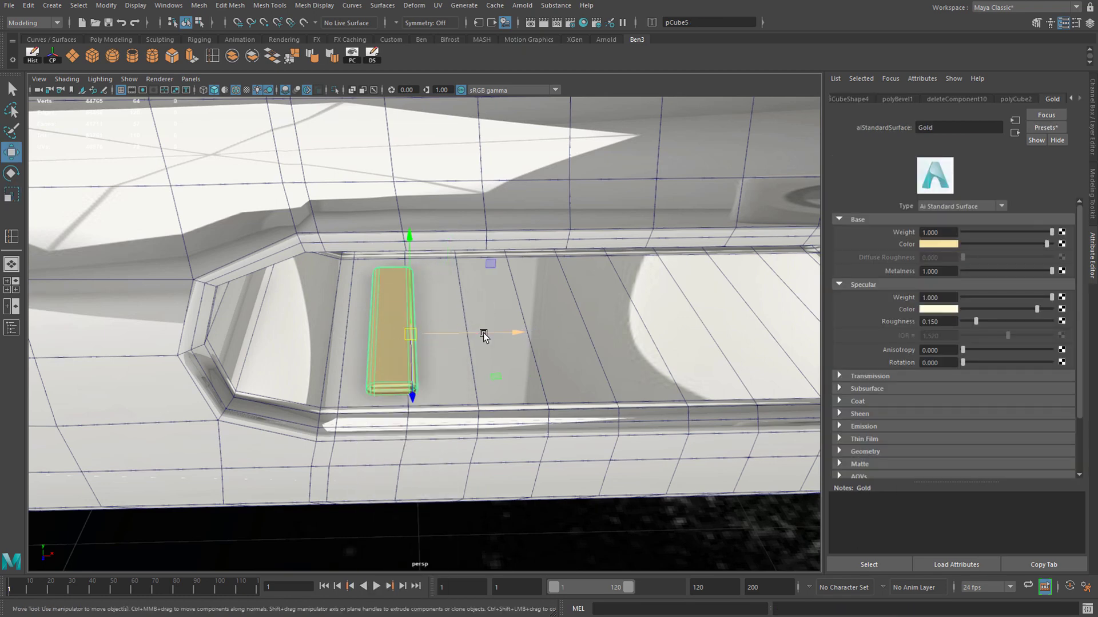
pyautogui.moveTo(484, 333); pyautogui.dragTo(498, 333)
# Step: Insert 1 edge loop lengthwise down the middle of the gold pin using the Multiple edge loops setting, and return to object mode
pyautogui.scroll(5, 337, 277)
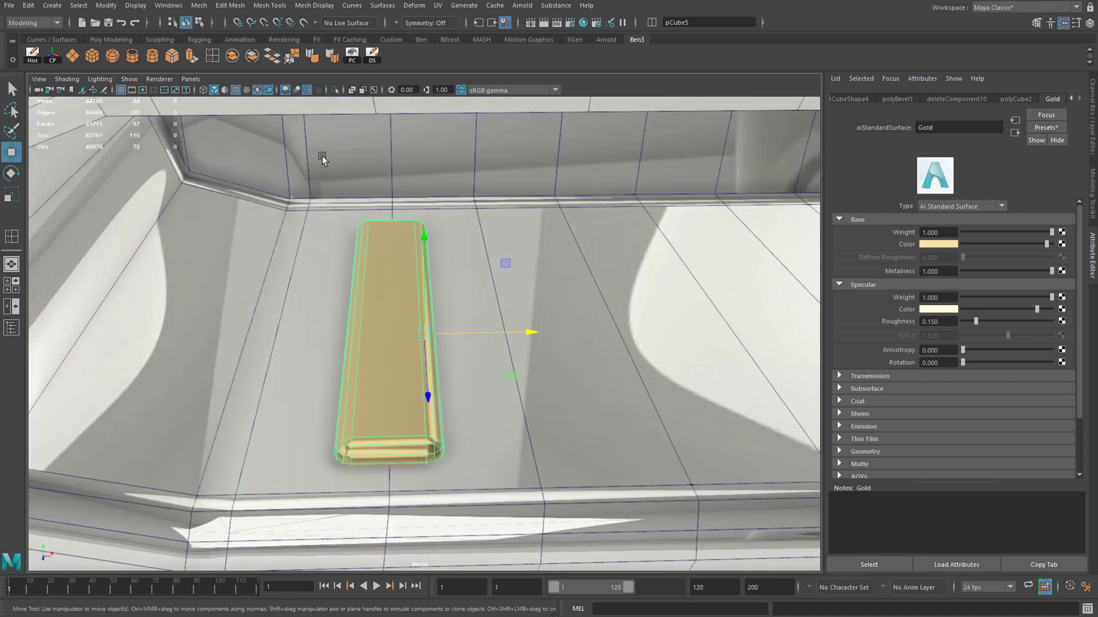
pyautogui.click(213, 56)
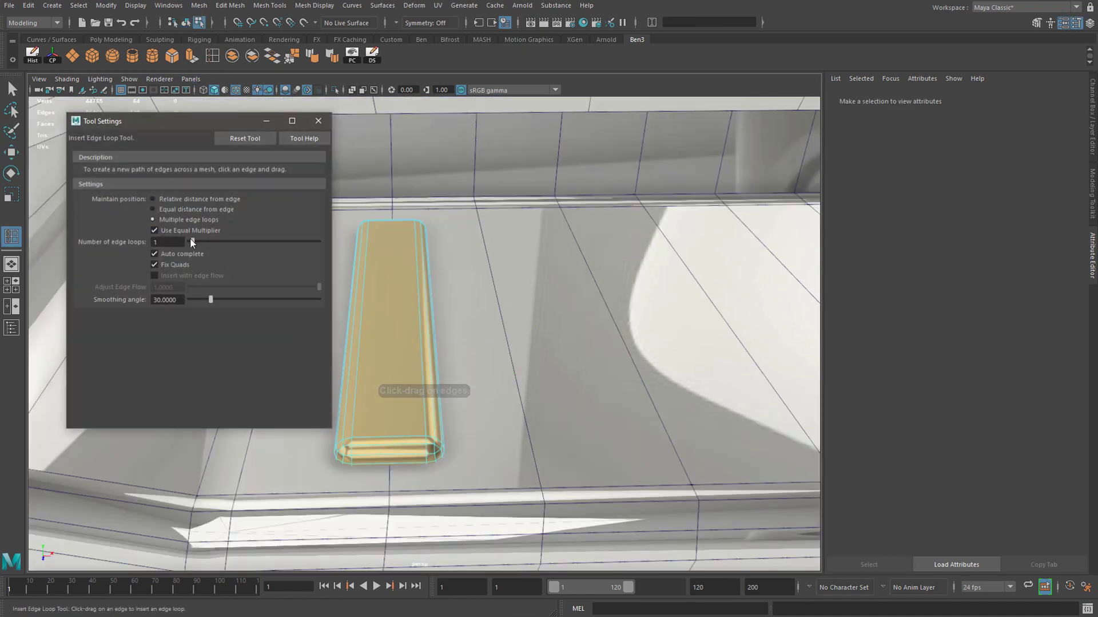
pyautogui.click(319, 120)
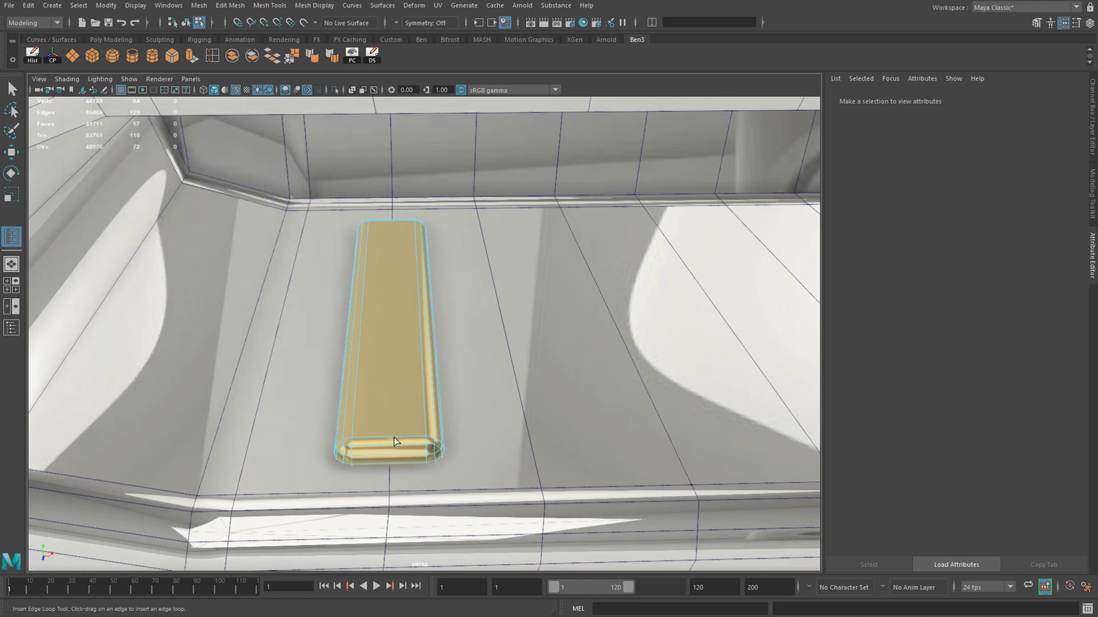
pyautogui.click(394, 437)
pyautogui.click(12, 90)
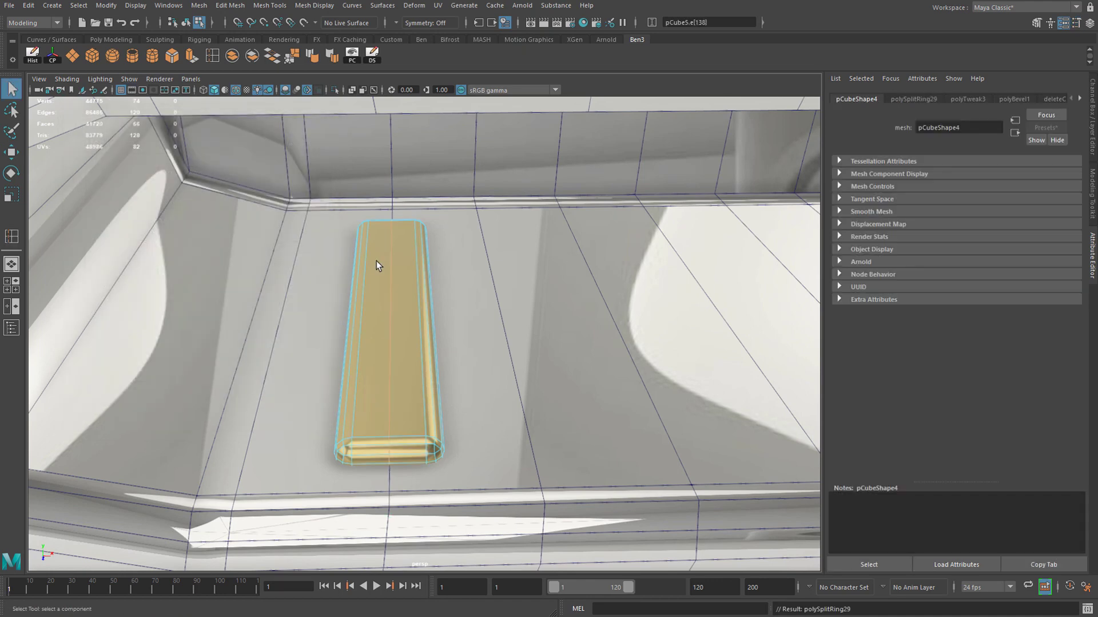
pyautogui.moveTo(403, 309); pyautogui.dragTo(466, 280, button='right')
pyautogui.scroll(-4, 425, 359)
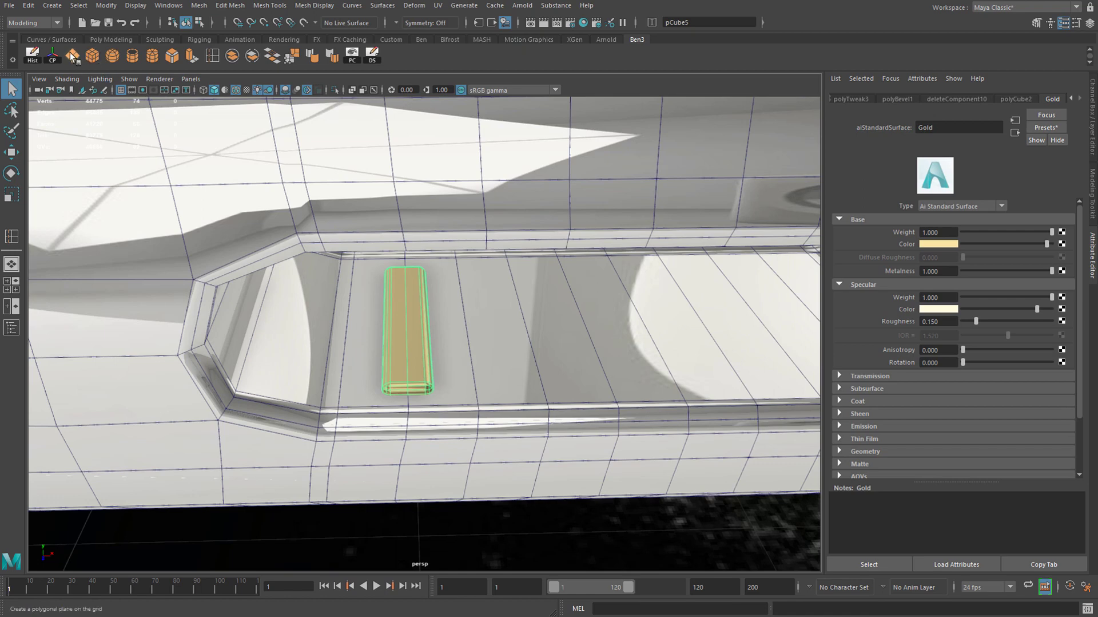
# Step: Duplicate the gold pin along X in doubling groups, aligning the copies to the slot's edge loops to make a row of eight
pyautogui.press('w')
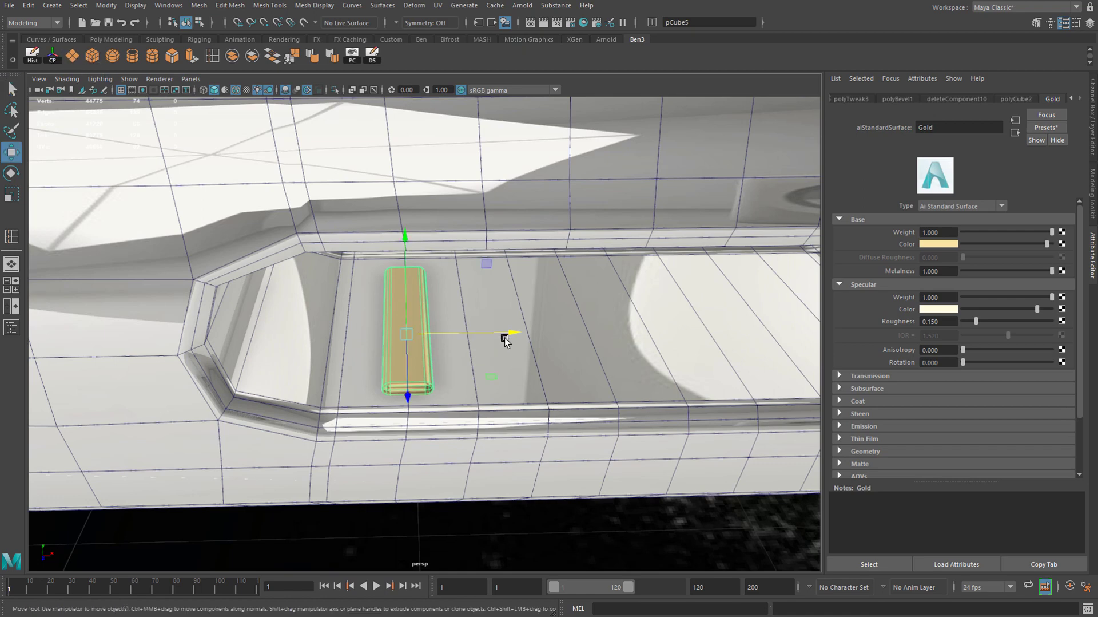
pyautogui.moveTo(504, 334)
pyautogui.keyDown('shift'); pyautogui.mouseDown()
pyautogui.moveTo(562, 335)
pyautogui.moveTo(392, 368)
pyautogui.mouseUp(); pyautogui.keyUp('shift')
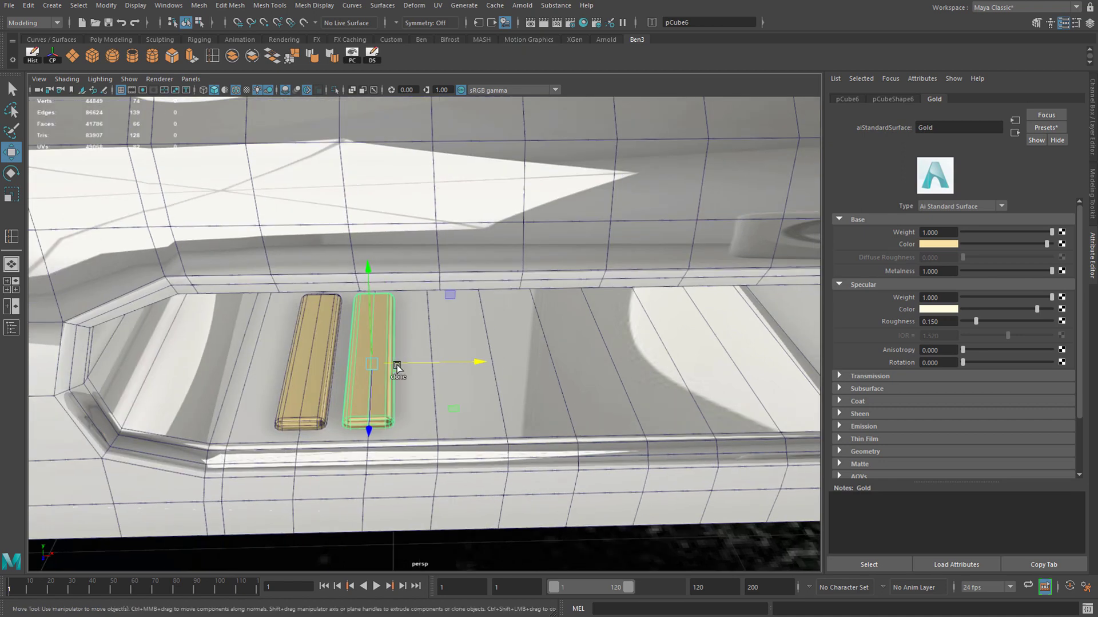
pyautogui.click(329, 378)
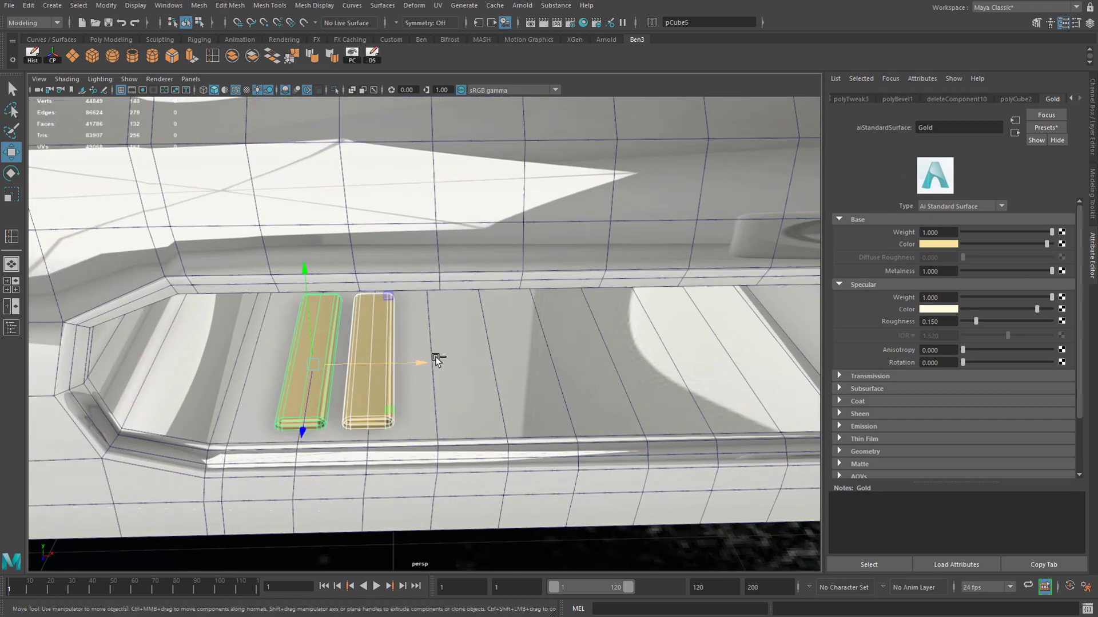
pyautogui.moveTo(422, 359)
pyautogui.keyDown('shift'); pyautogui.mouseDown()
pyautogui.moveTo(543, 351)
pyautogui.moveTo(532, 351)
pyautogui.mouseUp(); pyautogui.keyUp('shift')
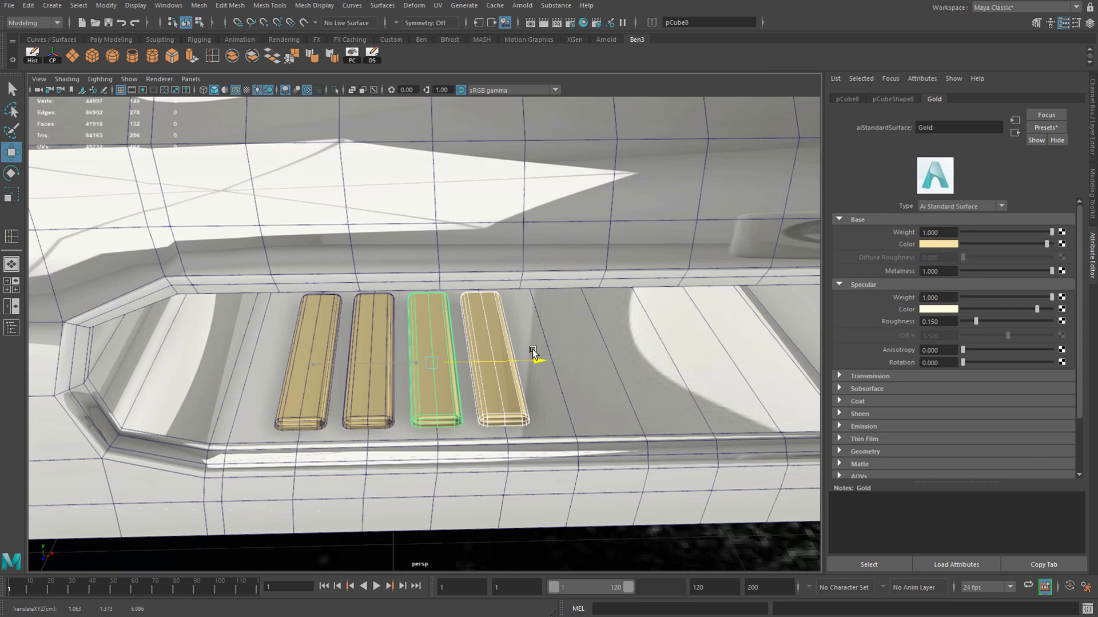
pyautogui.keyDown('alt'); pyautogui.moveTo(550, 350); pyautogui.dragTo(394, 373, button='middle'); pyautogui.keyUp('alt')
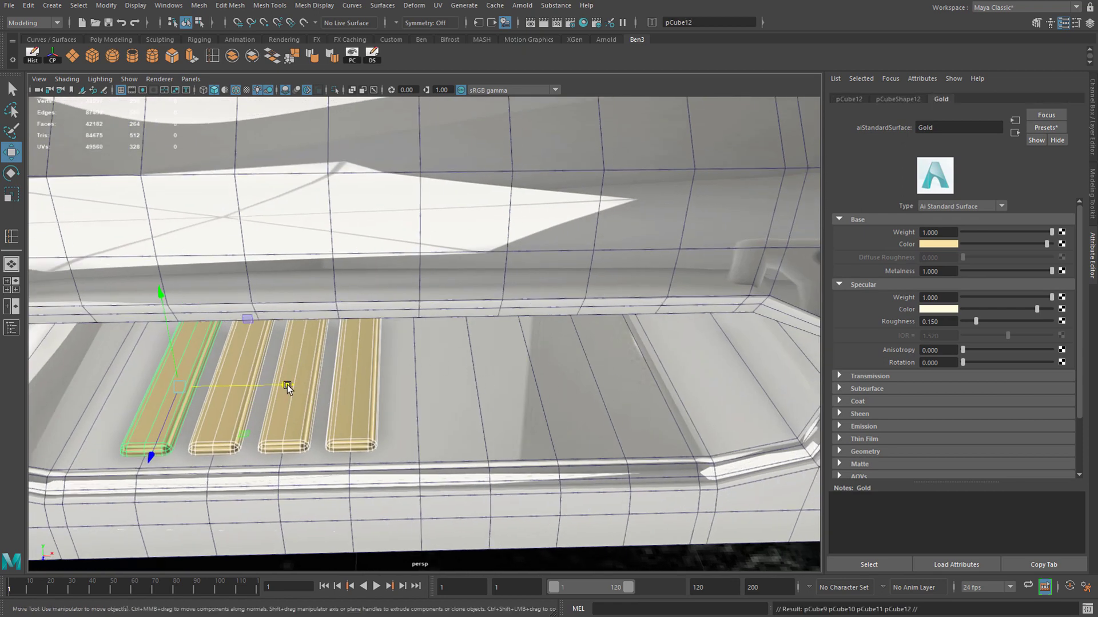
pyautogui.keyDown('shift'); pyautogui.moveTo(287, 384); pyautogui.dragTo(518, 368); pyautogui.keyUp('shift')
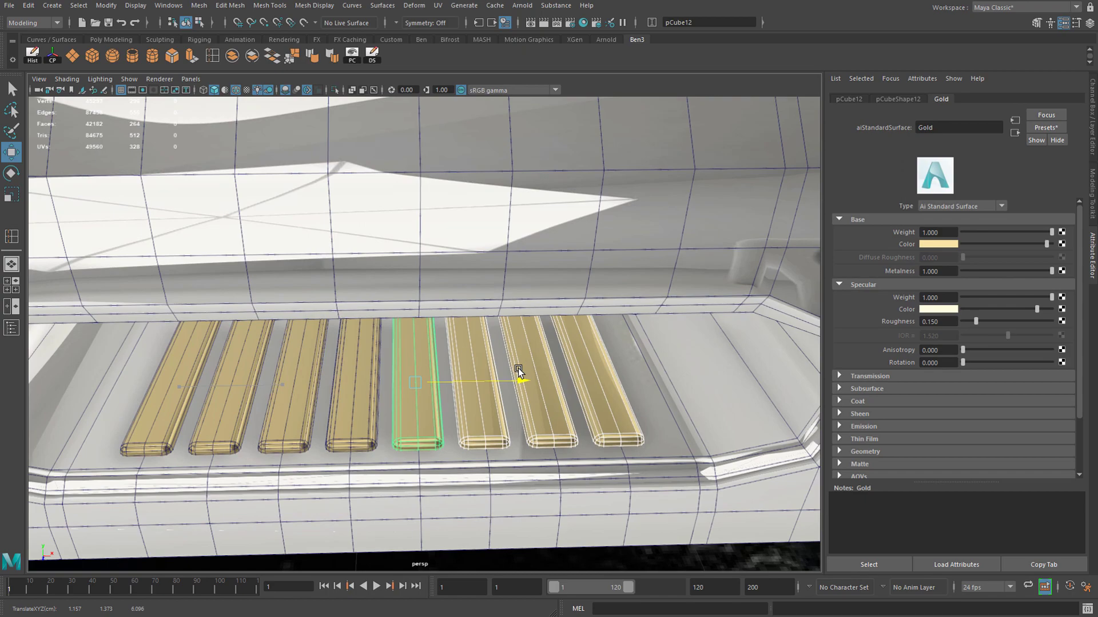
pyautogui.scroll(-5, 519, 374)
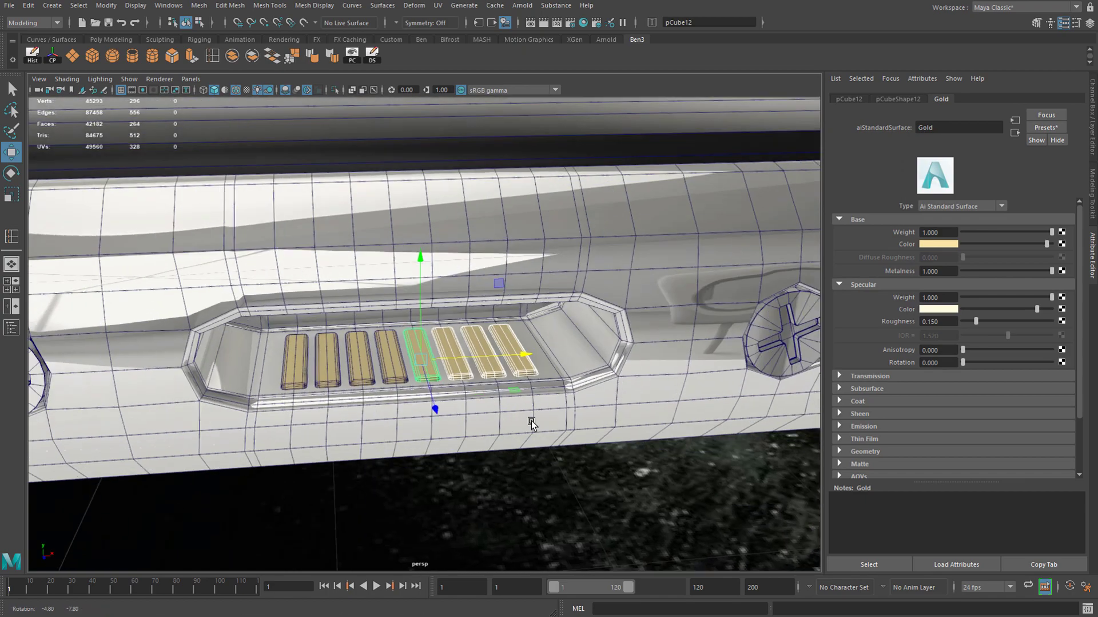
pyautogui.click(542, 496)
pyautogui.keyDown('alt'); pyautogui.moveTo(485, 450); pyautogui.dragTo(486, 488); pyautogui.keyUp('alt')
pyautogui.scroll(2, 413, 425)
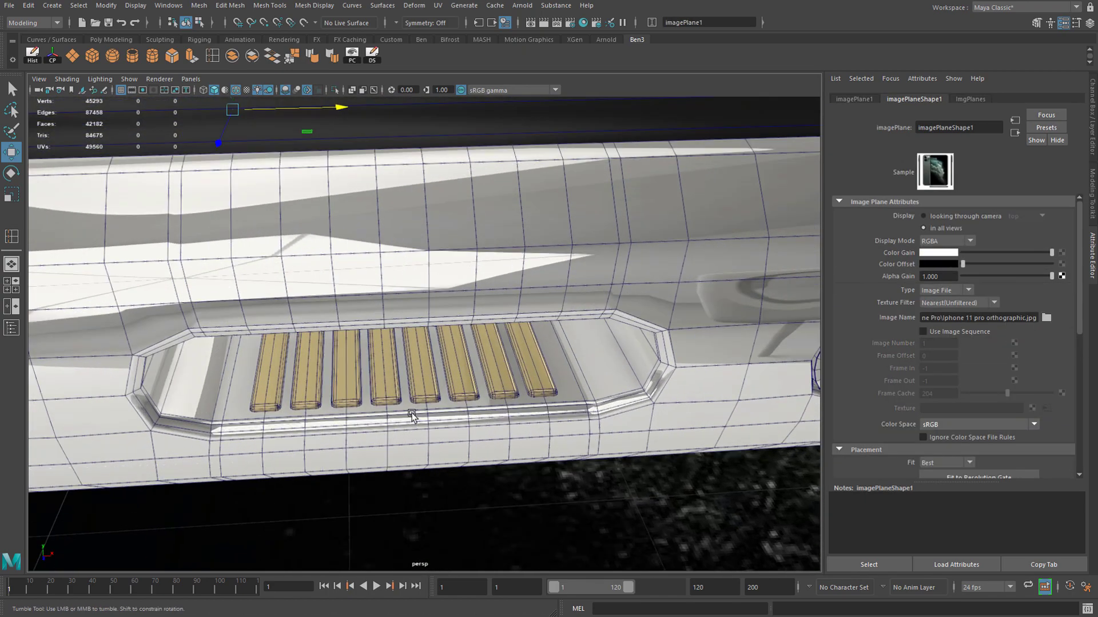
# Step: Select all eight gold pins without the phone frame, duplicate them, and raise the copies towards the upper side of the slot
pyautogui.keyDown('alt'); pyautogui.moveTo(413, 419); pyautogui.dragTo(401, 372); pyautogui.keyUp('alt')
pyautogui.keyDown('alt'); pyautogui.moveTo(291, 364); pyautogui.dragTo(327, 389, button='middle'); pyautogui.keyUp('alt')
pyautogui.scroll(2, 268, 374)
pyautogui.click(355, 316)
pyautogui.keyDown('alt'); pyautogui.moveTo(327, 373); pyautogui.dragTo(347, 372); pyautogui.keyUp('alt')
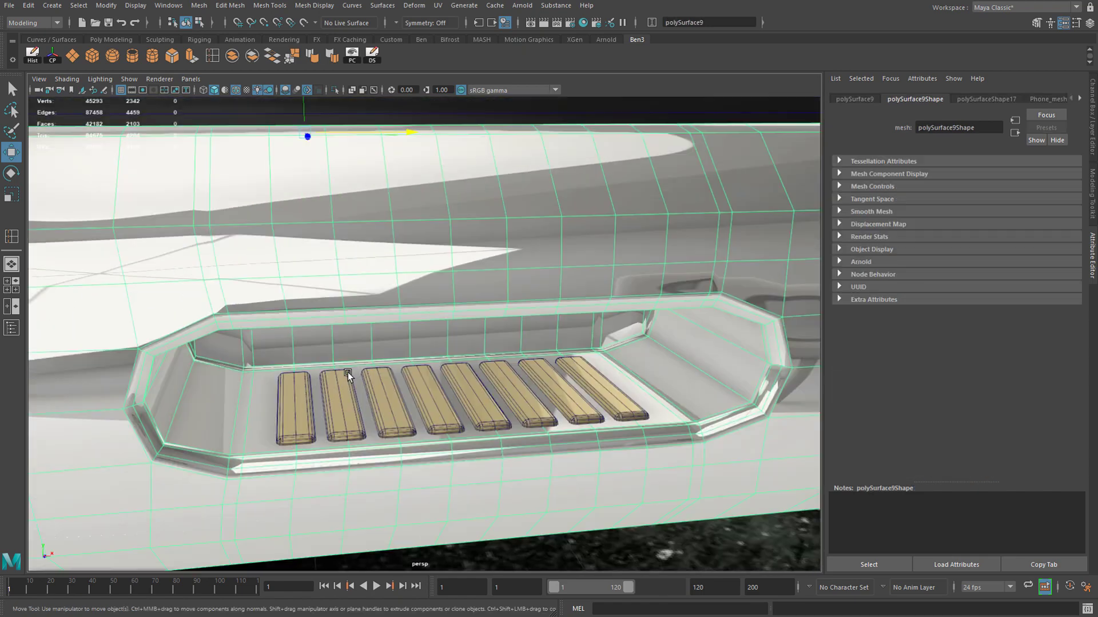
pyautogui.keyDown('alt'); pyautogui.moveTo(366, 413); pyautogui.dragTo(380, 375); pyautogui.keyUp('alt')
pyautogui.click(295, 395)
pyautogui.click(337, 382)
pyautogui.click(396, 384)
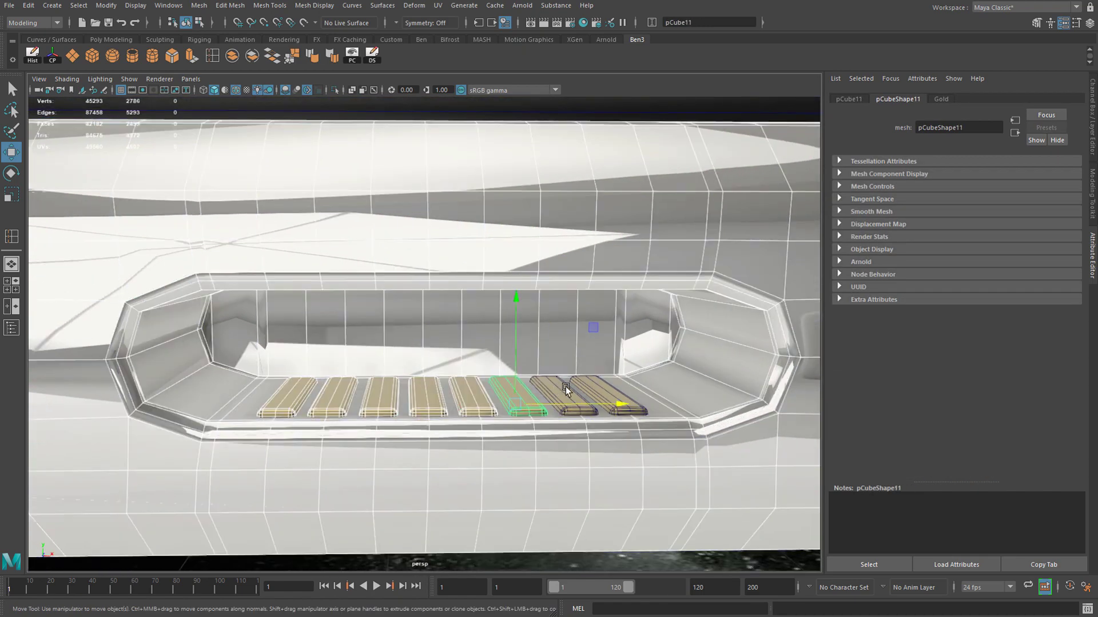
pyautogui.hotkey('ctrl', 'z')
pyautogui.keyDown('shift'); pyautogui.click(510, 386); pyautogui.keyUp('shift')
pyautogui.keyDown('shift'); pyautogui.click(557, 386); pyautogui.keyUp('shift')
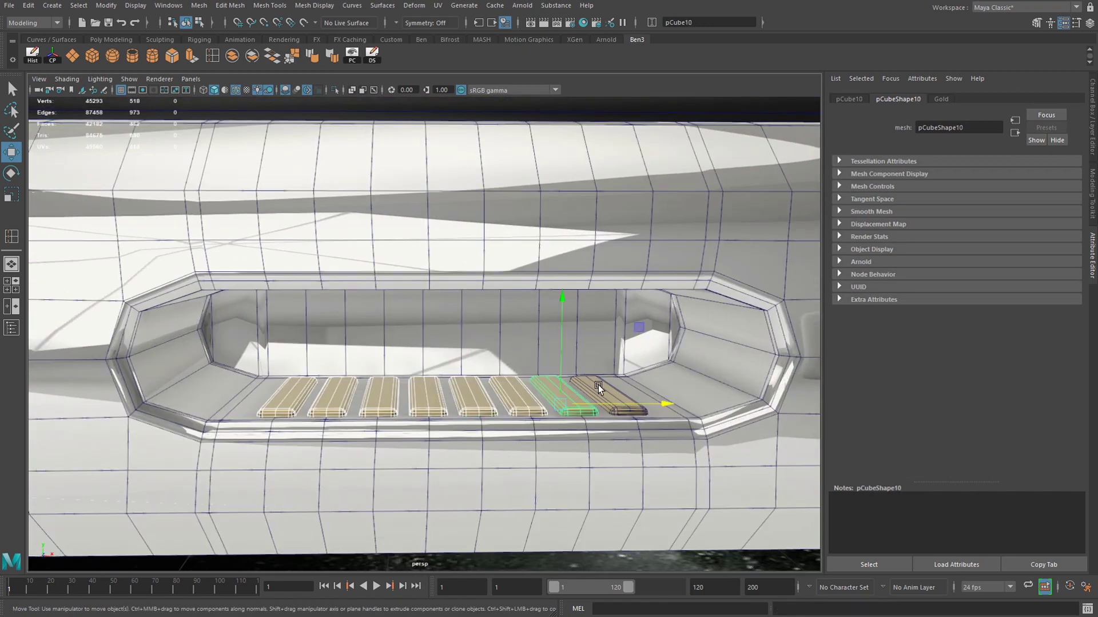
pyautogui.keyDown('shift'); pyautogui.click(599, 385); pyautogui.keyUp('shift')
pyautogui.keyDown('alt'); pyautogui.moveTo(558, 360); pyautogui.dragTo(581, 367); pyautogui.keyUp('alt')
pyautogui.hotkey('ctrl', 'd')
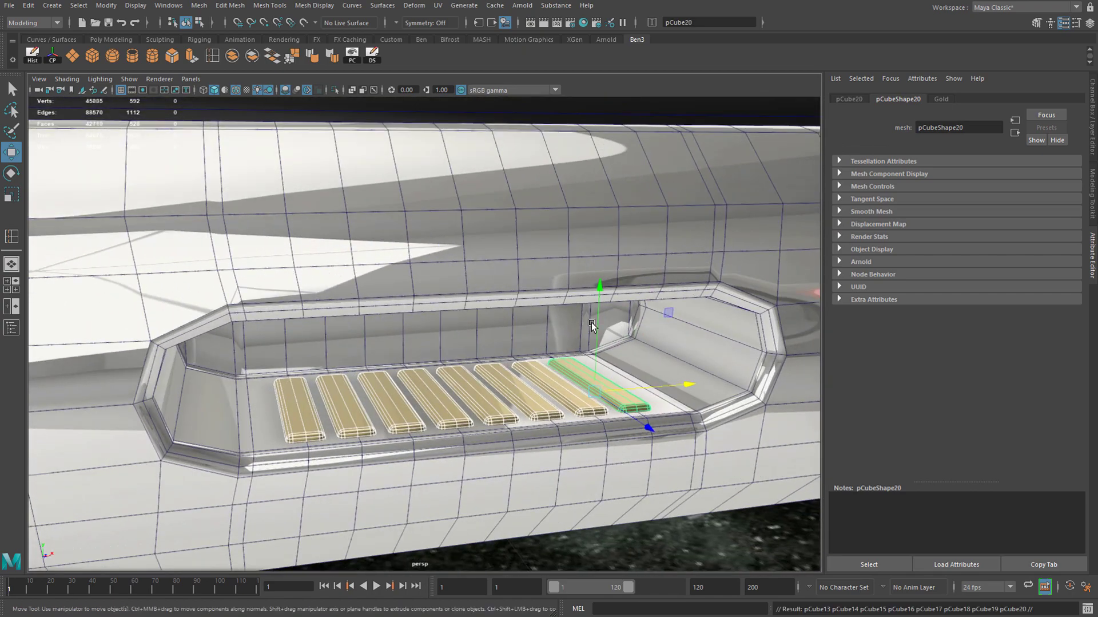
pyautogui.keyDown('alt'); pyautogui.moveTo(592, 322); pyautogui.dragTo(387, 321); pyautogui.keyUp('alt')
# Step: Rotate the duplicated pins 180 degrees about Z and move them up against the slot's upper wall
pyautogui.press('e')
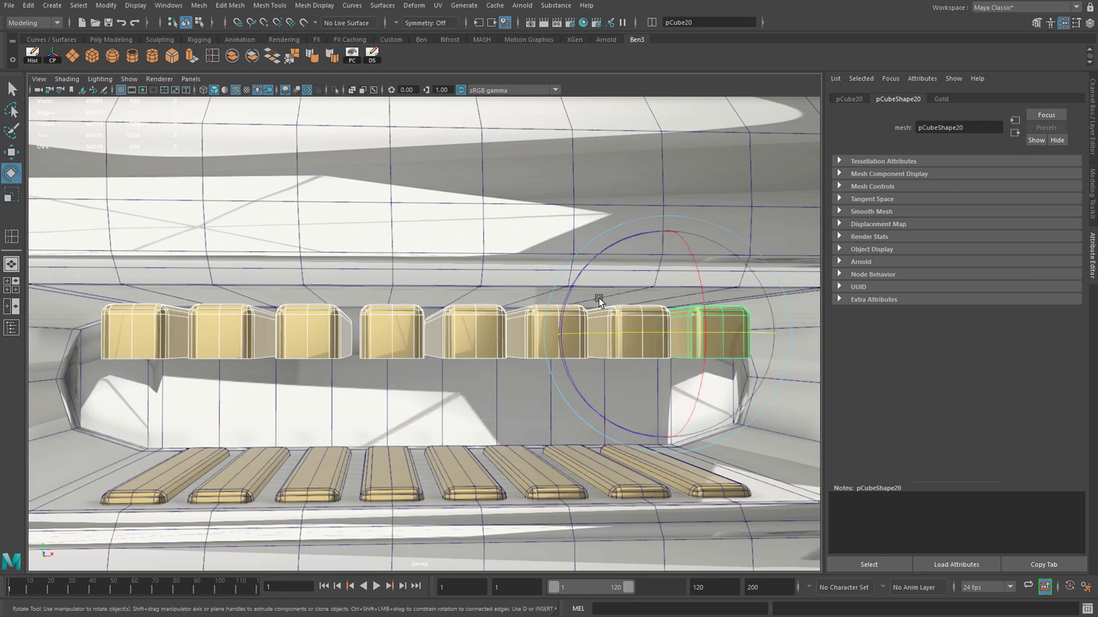
pyautogui.scroll(-2, 595, 295)
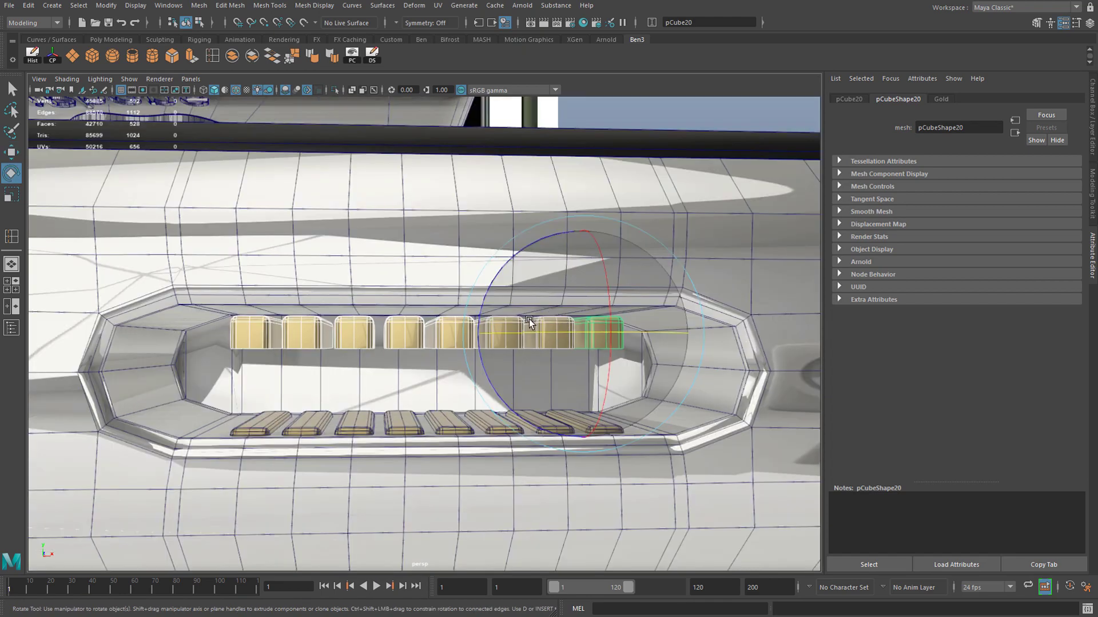
pyautogui.moveTo(507, 291)
pyautogui.keyDown('alt'); pyautogui.mouseDown()
pyautogui.moveTo(557, 294)
pyautogui.moveTo(507, 290)
pyautogui.mouseUp(); pyautogui.keyUp('alt')
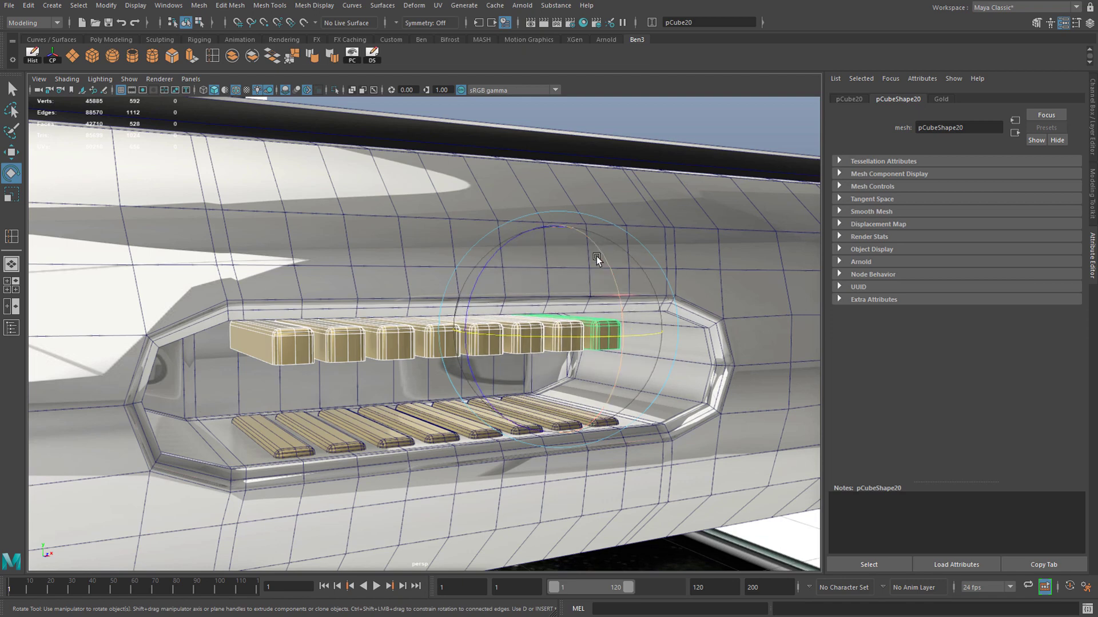
pyautogui.moveTo(482, 263); pyautogui.dragTo(429, 409)
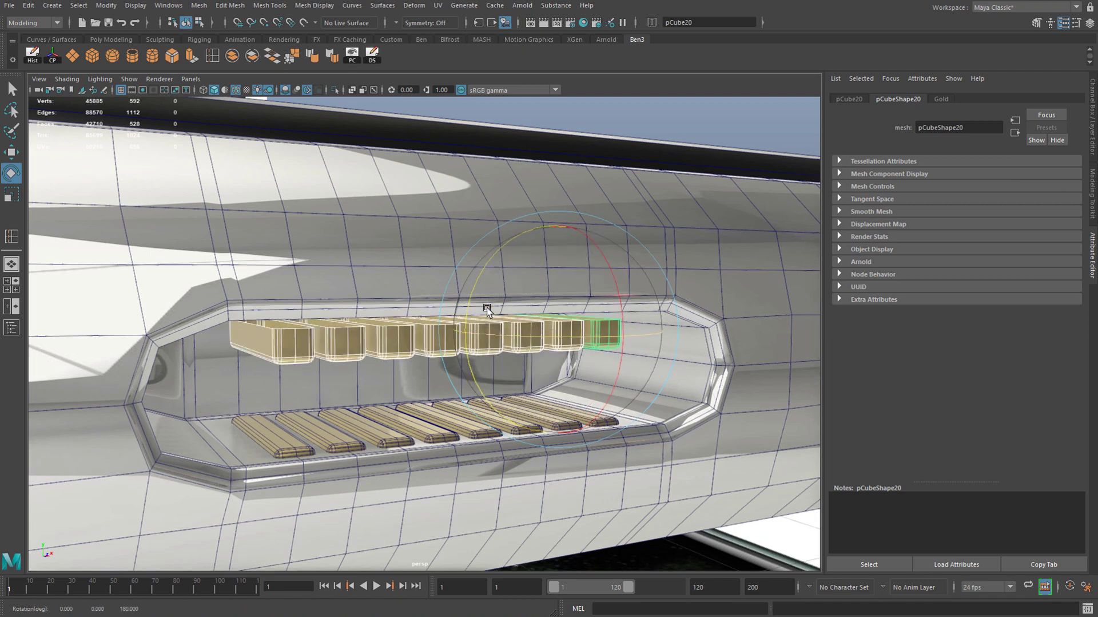
pyautogui.press('w')
pyautogui.keyDown('alt'); pyautogui.moveTo(505, 286); pyautogui.dragTo(530, 255); pyautogui.keyUp('alt')
pyautogui.moveTo(568, 223); pyautogui.dragTo(574, 200)
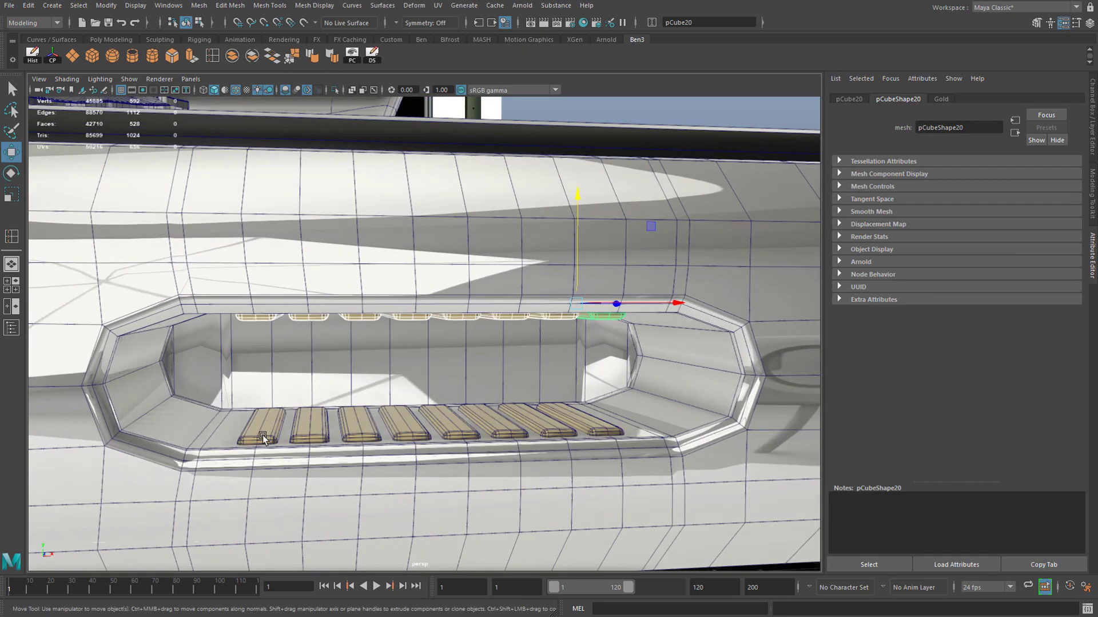
# Step: Add the eight lower pins to the selected upper row and combine all the pins into one mesh
pyautogui.keyDown('shift'); pyautogui.click(261, 432); pyautogui.keyUp('shift')
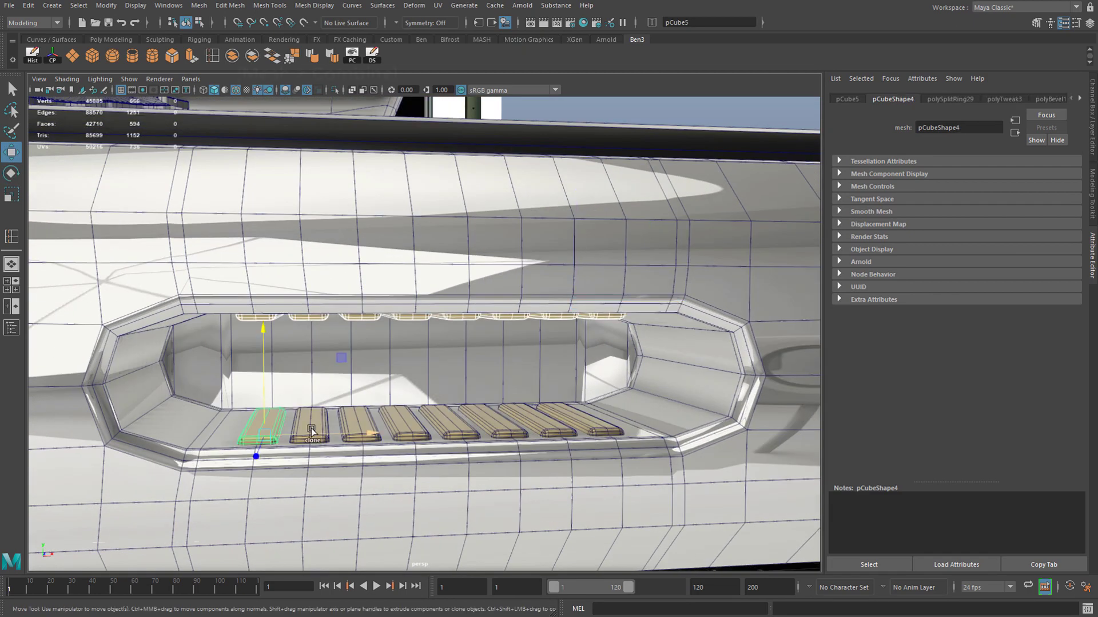
pyautogui.keyDown('shift'); pyautogui.click(302, 418); pyautogui.keyUp('shift')
pyautogui.keyDown('shift'); pyautogui.click(359, 413); pyautogui.keyUp('shift')
pyautogui.keyDown('shift'); pyautogui.click(406, 415); pyautogui.keyUp('shift')
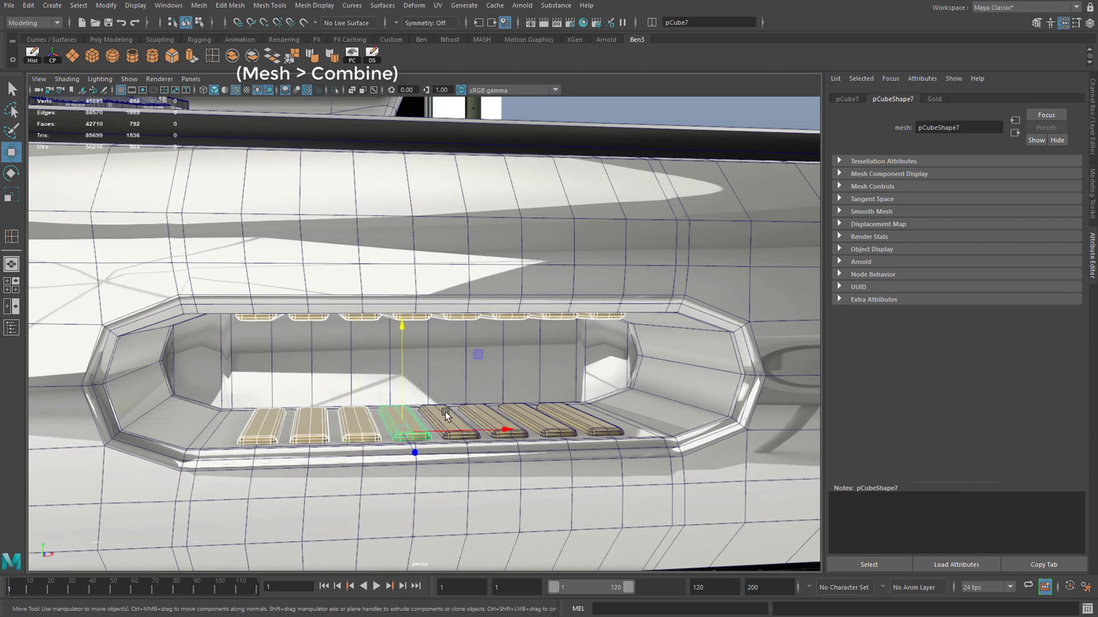
pyautogui.keyDown('shift'); pyautogui.click(446, 414); pyautogui.keyUp('shift')
pyautogui.keyDown('shift'); pyautogui.click(481, 413); pyautogui.keyUp('shift')
pyautogui.keyDown('shift'); pyautogui.click(527, 416); pyautogui.keyUp('shift')
pyautogui.keyDown('shift'); pyautogui.click(569, 417); pyautogui.keyUp('shift')
pyautogui.click(232, 56)
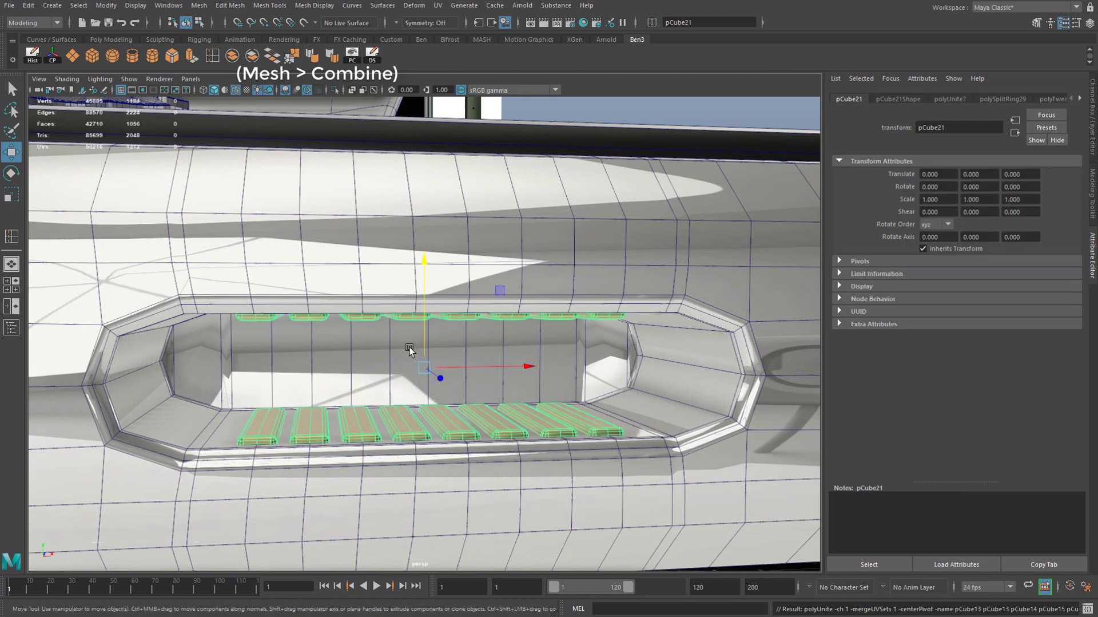
# Step: Select the middle edge loop of every pin in the lower and upper rows and delete these loops
pyautogui.keyDown('alt'); pyautogui.moveTo(410, 347); pyautogui.dragTo(316, 422); pyautogui.keyUp('alt')
pyautogui.moveTo(317, 419); pyautogui.dragTo(320, 374, button='right')
pyautogui.doubleClick(276, 402)
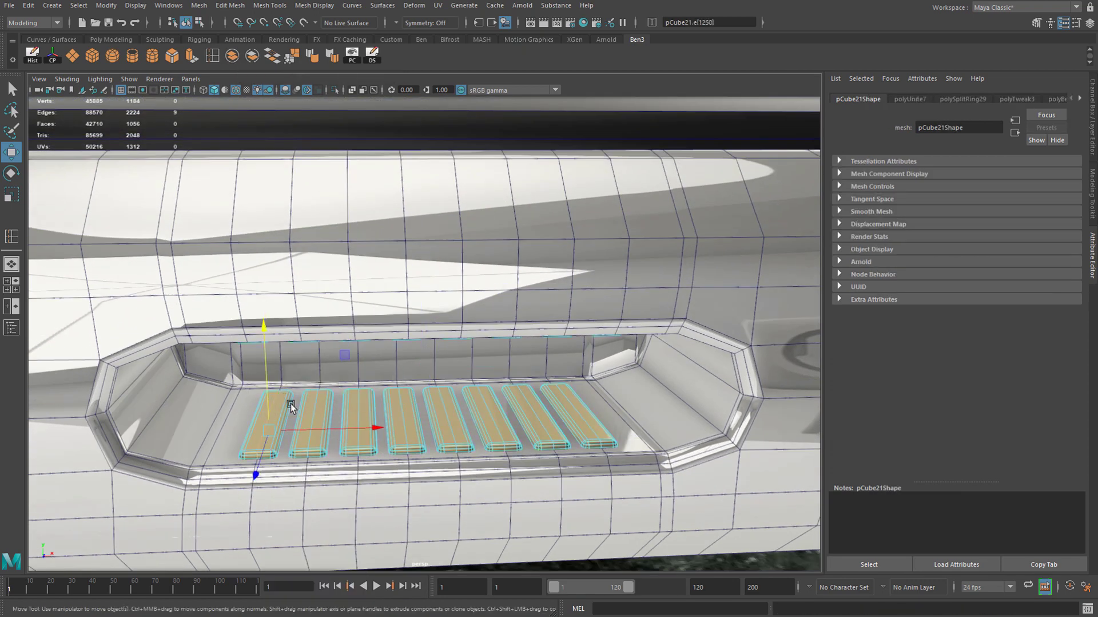
pyautogui.keyDown('shift'); pyautogui.doubleClick(321, 404); pyautogui.keyUp('shift')
pyautogui.keyDown('shift'); pyautogui.doubleClick(358, 396); pyautogui.keyUp('shift')
pyautogui.keyDown('shift'); pyautogui.doubleClick(405, 401); pyautogui.keyUp('shift')
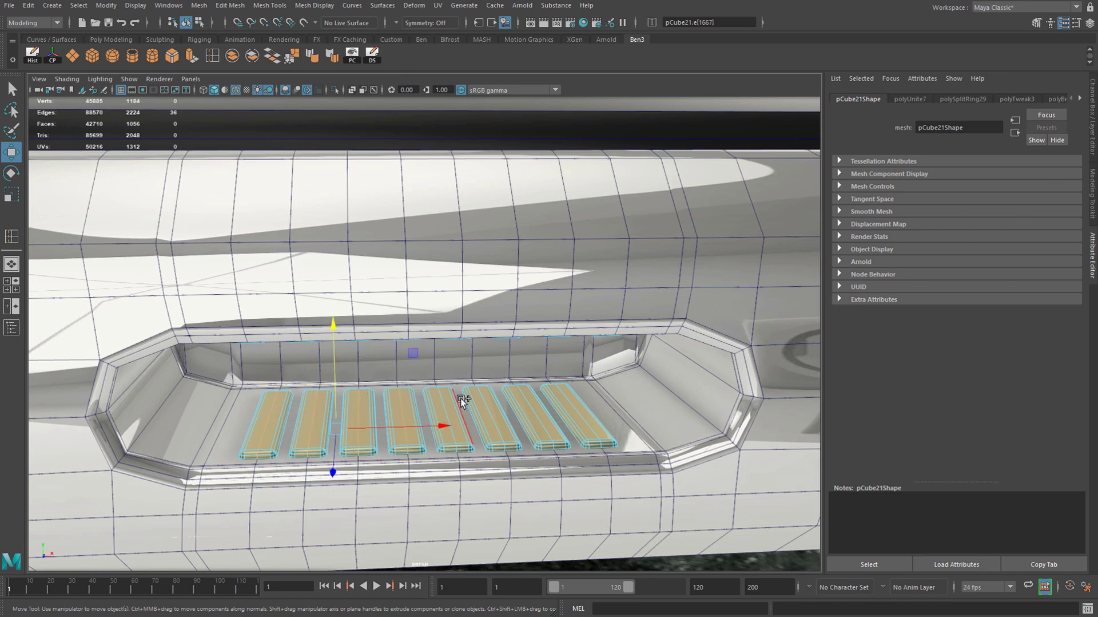
pyautogui.keyDown('shift'); pyautogui.doubleClick(447, 400); pyautogui.keyUp('shift')
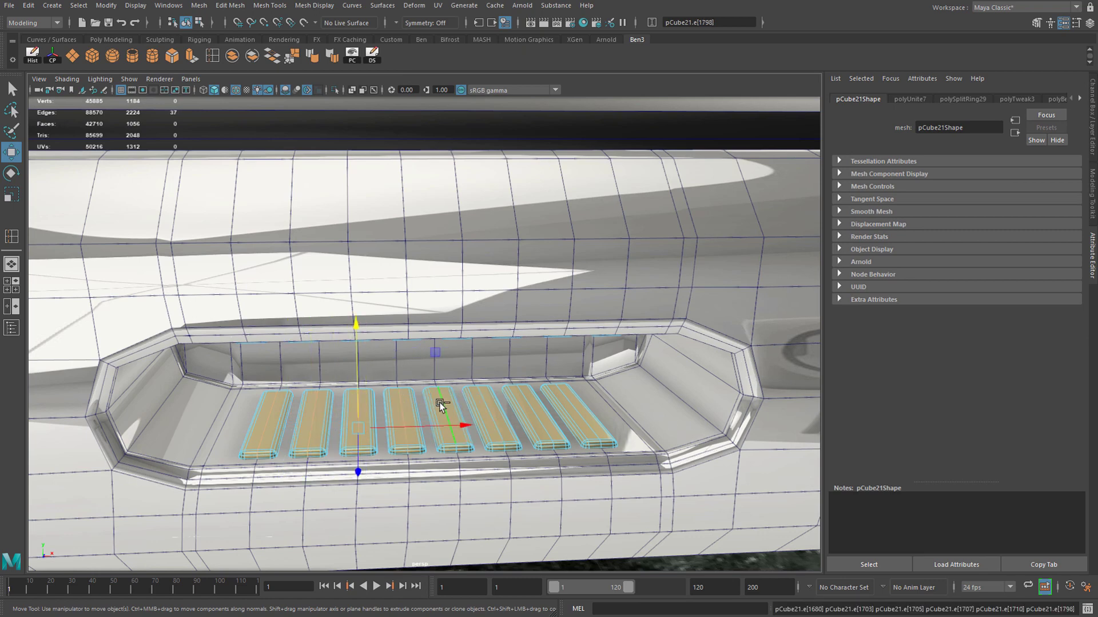
pyautogui.keyDown('shift'); pyautogui.doubleClick(486, 404); pyautogui.keyUp('shift')
pyautogui.keyDown('shift'); pyautogui.doubleClick(527, 404); pyautogui.keyUp('shift')
pyautogui.keyDown('shift'); pyautogui.doubleClick(565, 404); pyautogui.keyUp('shift')
pyautogui.keyDown('alt'); pyautogui.moveTo(469, 417); pyautogui.dragTo(444, 315); pyautogui.keyUp('alt')
pyautogui.keyDown('shift'); pyautogui.doubleClick(265, 309); pyautogui.keyUp('shift')
pyautogui.keyDown('shift'); pyautogui.doubleClick(309, 309); pyautogui.keyUp('shift')
pyautogui.keyDown('shift'); pyautogui.doubleClick(355, 307); pyautogui.keyUp('shift')
pyautogui.keyDown('shift'); pyautogui.doubleClick(403, 310); pyautogui.keyUp('shift')
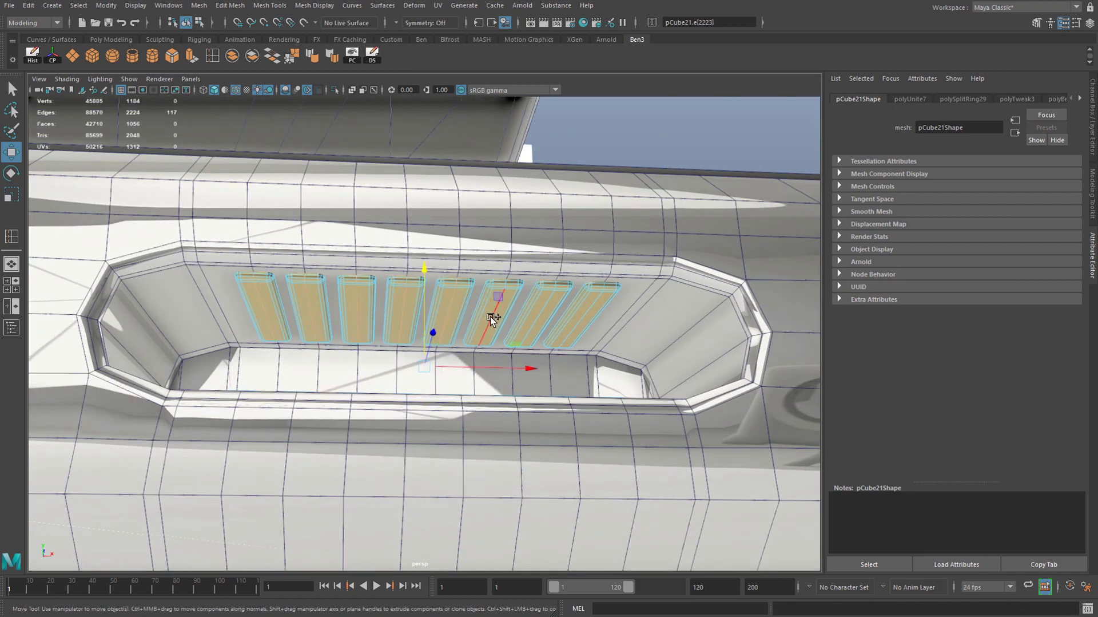
pyautogui.keyDown('alt'); pyautogui.moveTo(599, 315); pyautogui.dragTo(589, 308); pyautogui.keyUp('alt')
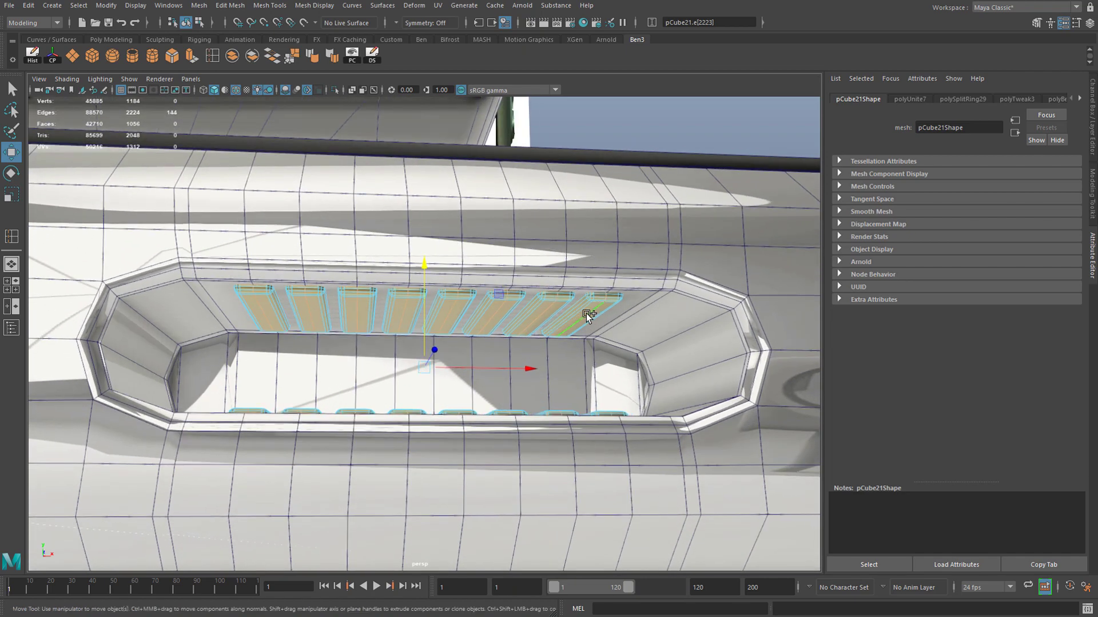
pyautogui.keyDown('shift'); pyautogui.moveTo(587, 314); pyautogui.dragTo(557, 326, button='right'); pyautogui.keyUp('shift')
pyautogui.keyDown('alt'); pyautogui.moveTo(557, 327); pyautogui.dragTo(537, 372); pyautogui.keyUp('alt')
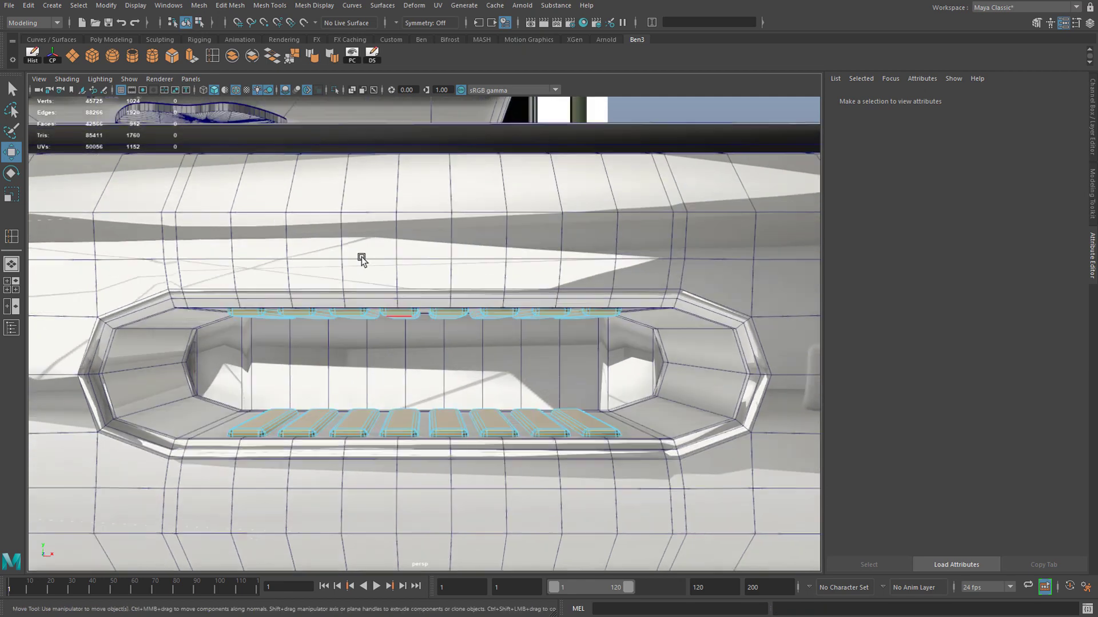
# Step: Select the vertical guide edge loops running through the charging port on the phone frame, delete them, and return to object mode
pyautogui.click(360, 255)
pyautogui.moveTo(275, 247); pyautogui.dragTo(224, 231, button='right')
pyautogui.doubleClick(229, 232)
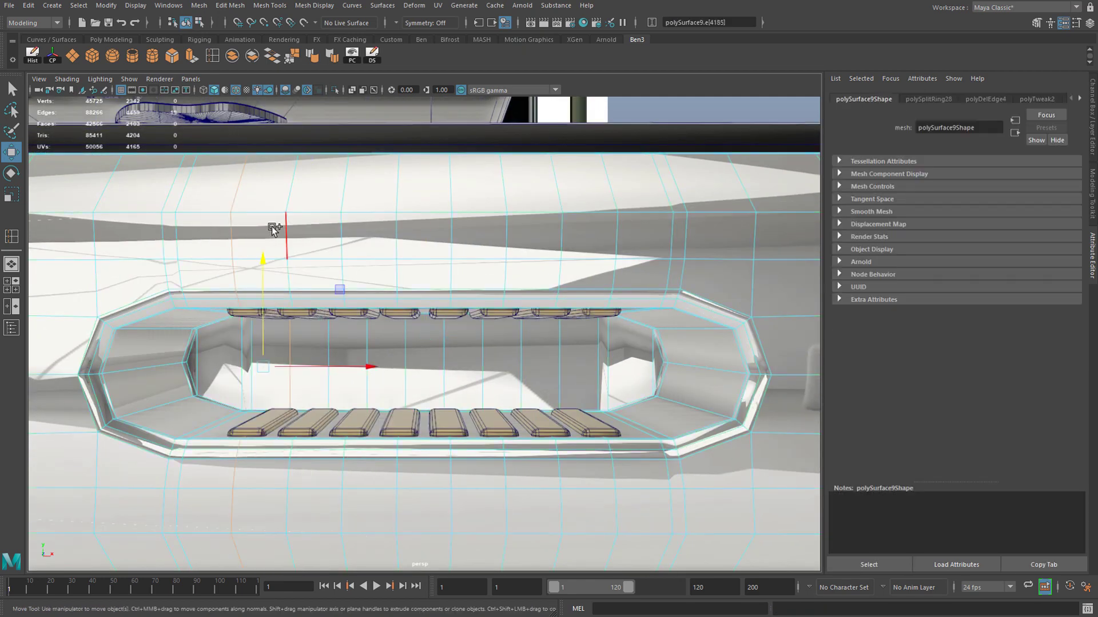
pyautogui.keyDown('shift'); pyautogui.doubleClick(278, 230); pyautogui.keyUp('shift')
pyautogui.keyDown('shift'); pyautogui.doubleClick(347, 231); pyautogui.keyUp('shift')
pyautogui.keyDown('shift'); pyautogui.doubleClick(450, 234); pyautogui.keyUp('shift')
pyautogui.keyDown('shift'); pyautogui.doubleClick(497, 238); pyautogui.keyUp('shift')
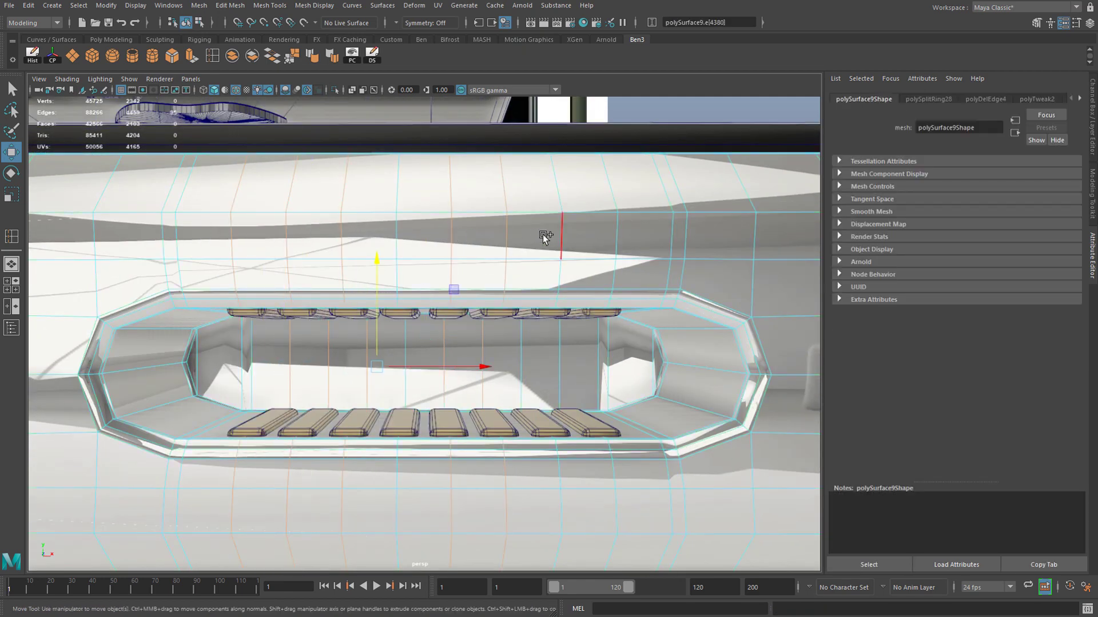
pyautogui.keyDown('shift'); pyautogui.doubleClick(550, 237); pyautogui.keyUp('shift')
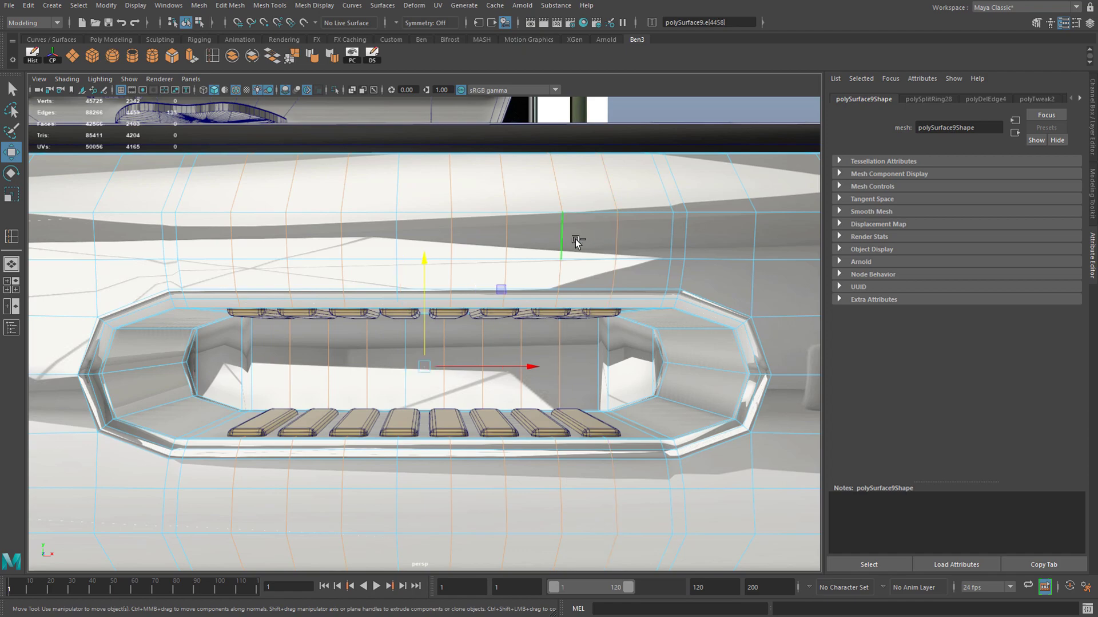
pyautogui.keyDown('shift'); pyautogui.moveTo(525, 264); pyautogui.dragTo(440, 269, button='right'); pyautogui.keyUp('shift')
pyautogui.keyDown('alt'); pyautogui.moveTo(440, 269); pyautogui.dragTo(434, 306); pyautogui.keyUp('alt')
pyautogui.moveTo(434, 309); pyautogui.dragTo(481, 291, button='right')
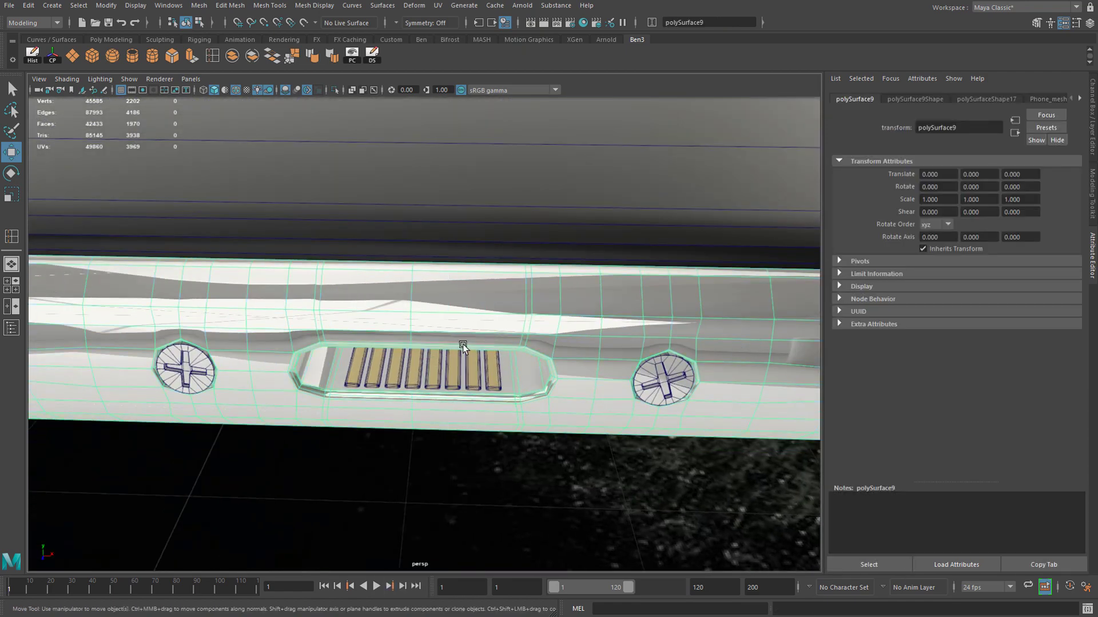
# Step: Examine the finished port pins, and the whole phone model against its reference image planes
pyautogui.keyDown('alt'); pyautogui.moveTo(351, 356); pyautogui.dragTo(379, 372, button='right'); pyautogui.keyUp('alt')
pyautogui.click(373, 386)
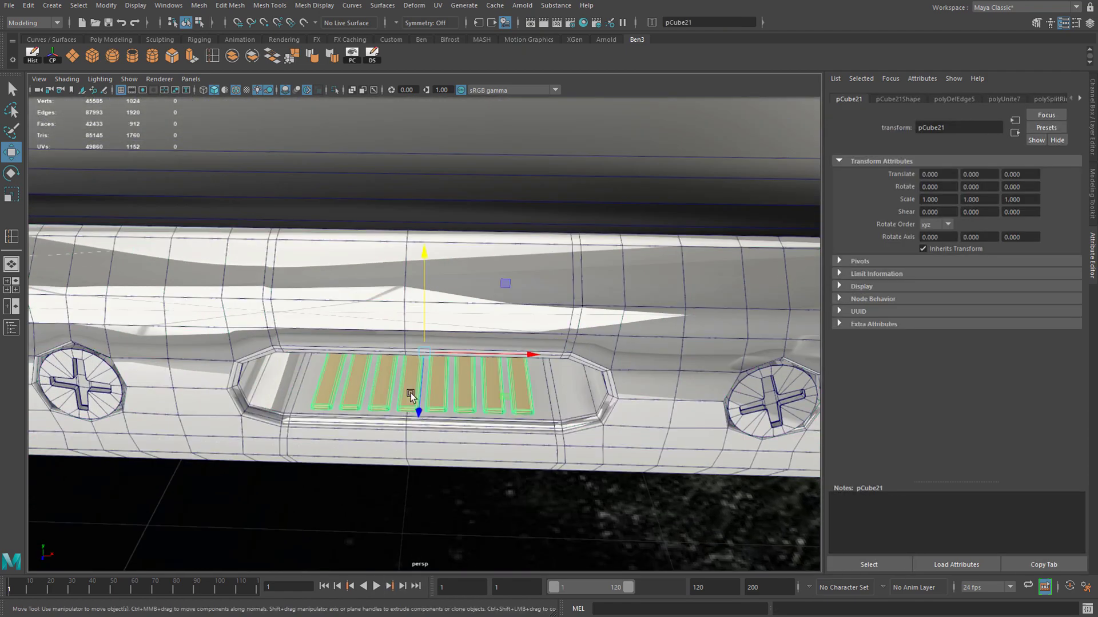
pyautogui.scroll(-6, 413, 391)
pyautogui.click(377, 375)
pyautogui.scroll(-1, 401, 384)
pyautogui.click(496, 418)
pyautogui.keyDown('alt'); pyautogui.moveTo(451, 364); pyautogui.dragTo(389, 324); pyautogui.keyUp('alt')
pyautogui.keyDown('alt'); pyautogui.moveTo(389, 323); pyautogui.dragTo(337, 311, button='right'); pyautogui.keyUp('alt')
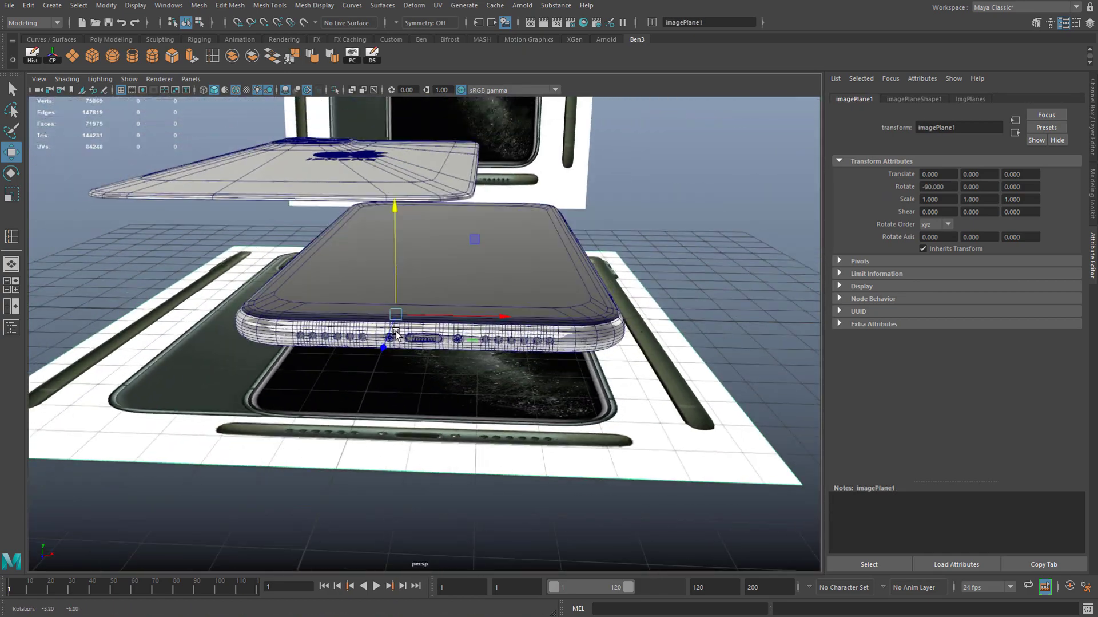
pyautogui.keyDown('alt'); pyautogui.moveTo(400, 367); pyautogui.dragTo(354, 384); pyautogui.keyUp('alt')
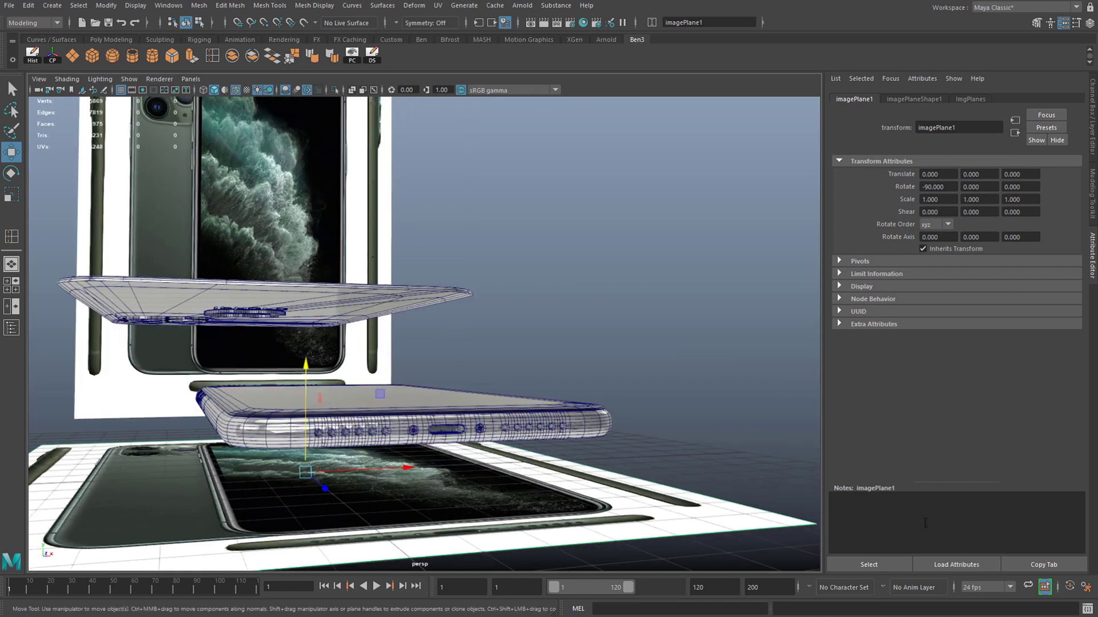
pyautogui.click(349, 174)
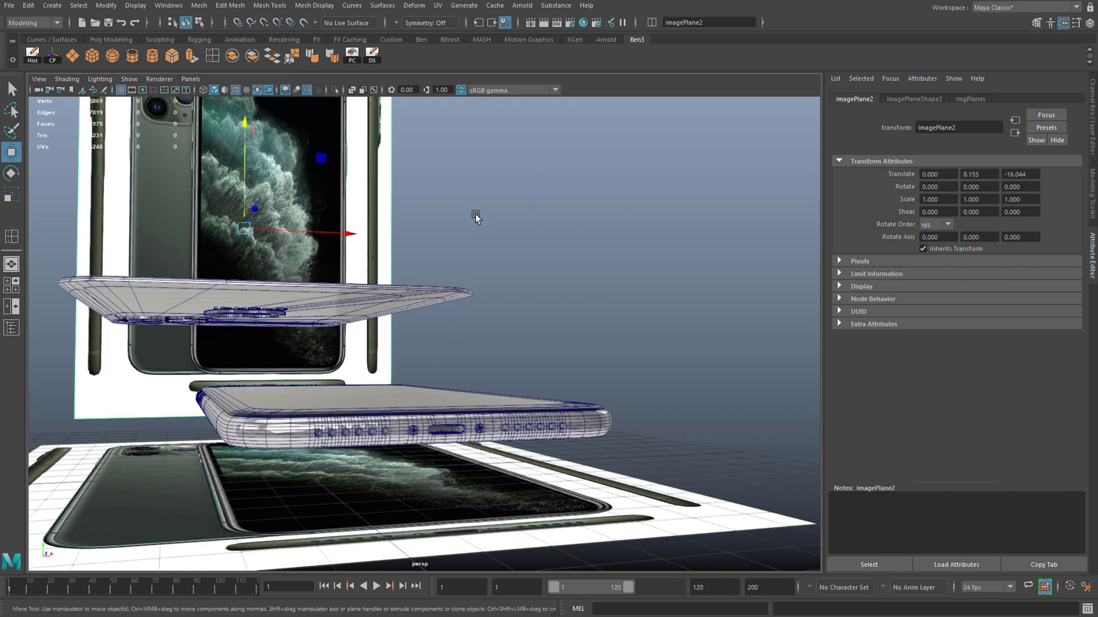
pyautogui.scroll(3, 476, 216)
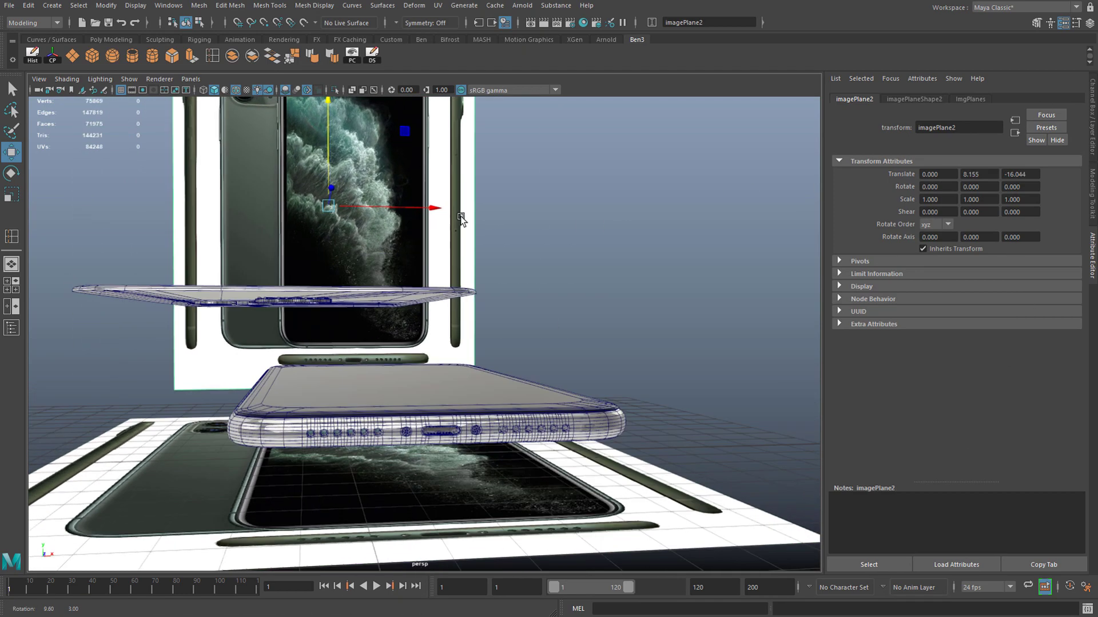
# Step: Show the display layers and hide the ImgPlanes layer containing the reference images
pyautogui.click(1090, 24)
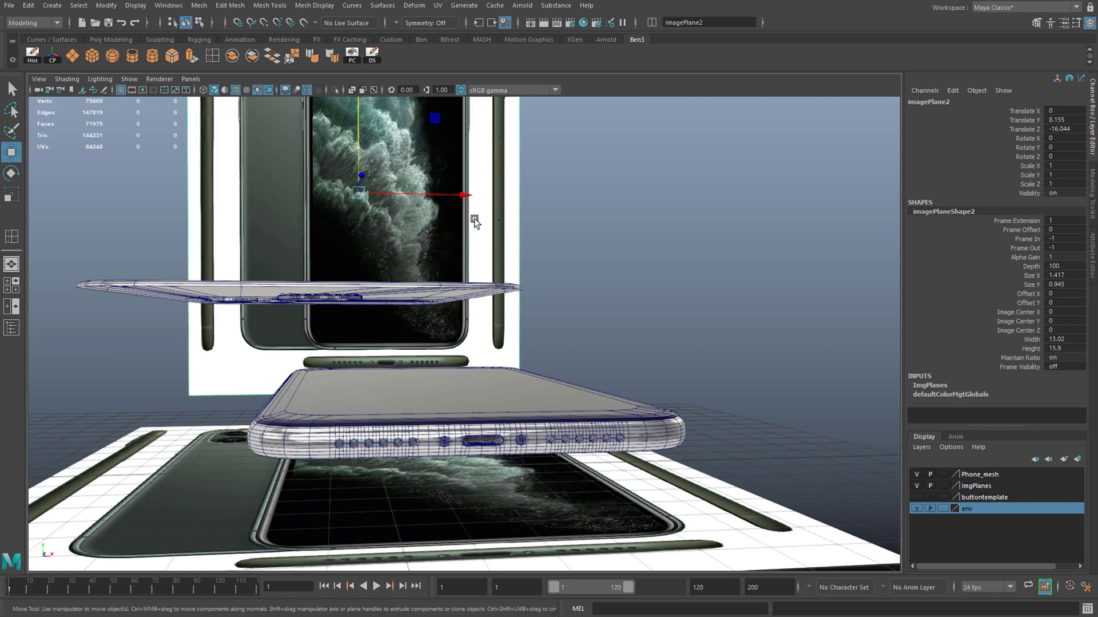
pyautogui.keyDown('alt'); pyautogui.moveTo(475, 222); pyautogui.dragTo(441, 228); pyautogui.keyUp('alt')
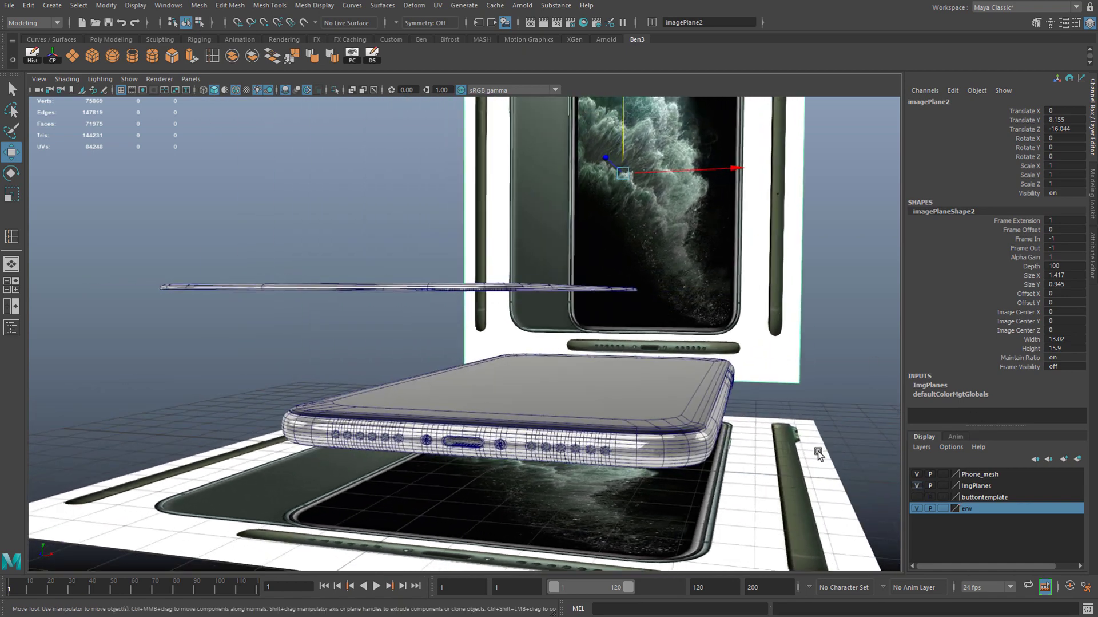
pyautogui.keyDown('alt'); pyautogui.moveTo(819, 455); pyautogui.dragTo(496, 280, button='right'); pyautogui.keyUp('alt')
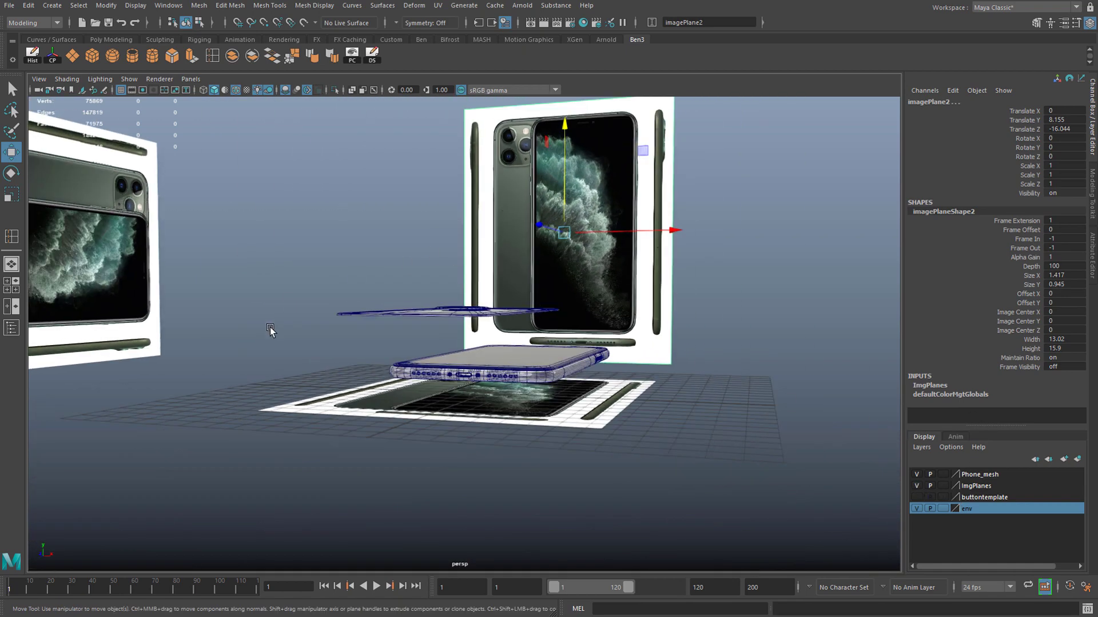
pyautogui.keyDown('alt'); pyautogui.moveTo(297, 445); pyautogui.dragTo(234, 333); pyautogui.keyUp('alt')
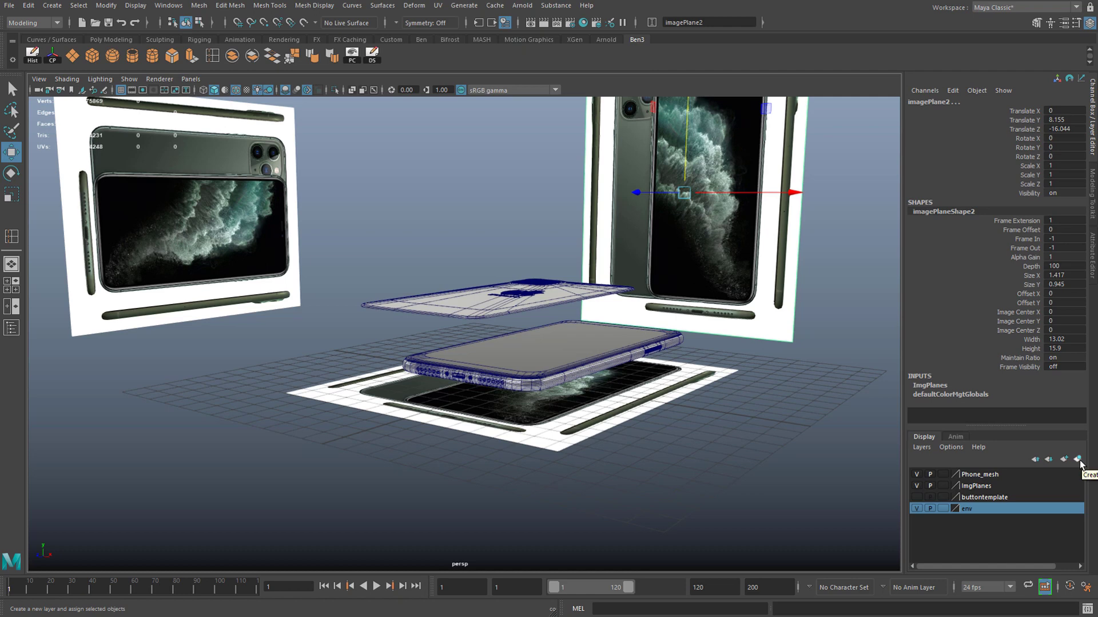
pyautogui.click(917, 485)
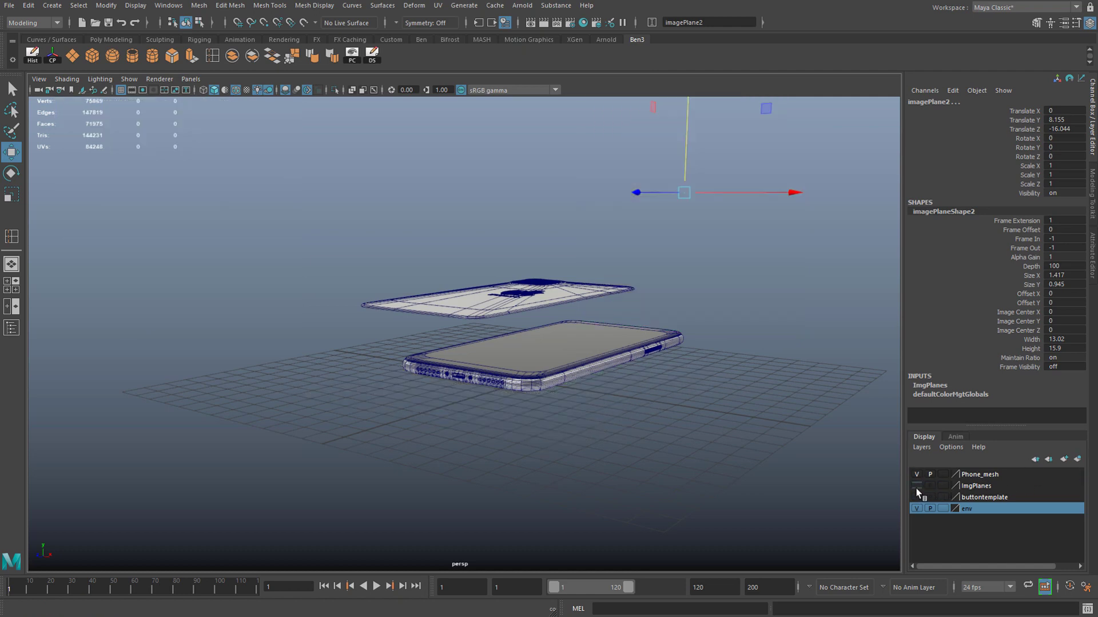
pyautogui.click(975, 485)
pyautogui.rightClick(976, 486)
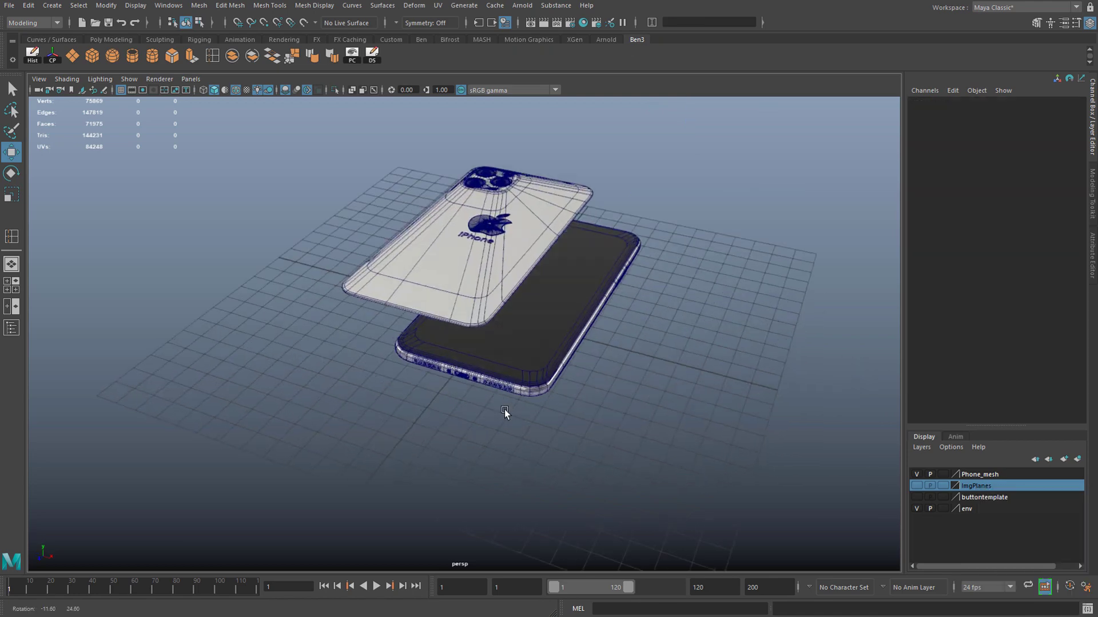
# Step: Examine the separated phone parts and the back cover's camera block, logo and lettering up close
pyautogui.click(557, 392)
pyautogui.keyDown('alt'); pyautogui.moveTo(557, 393); pyautogui.dragTo(615, 386); pyautogui.keyUp('alt')
pyautogui.keyDown('alt'); pyautogui.moveTo(538, 333); pyautogui.dragTo(584, 409, button='middle'); pyautogui.keyUp('alt')
pyautogui.keyDown('alt'); pyautogui.moveTo(585, 408); pyautogui.dragTo(446, 381); pyautogui.keyUp('alt')
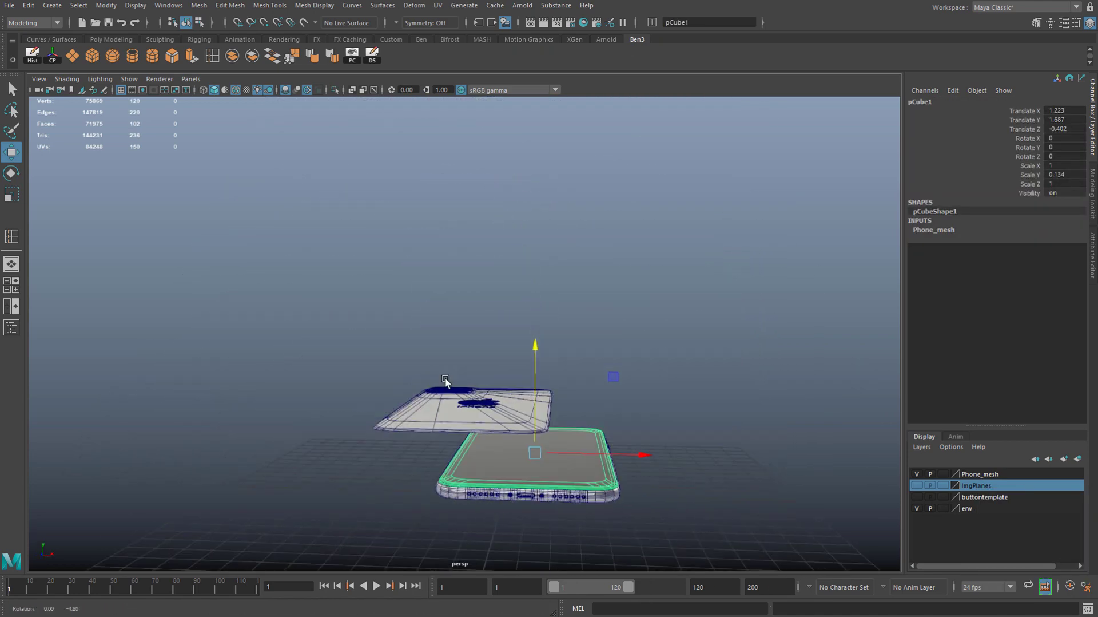
pyautogui.moveTo(354, 364); pyautogui.dragTo(545, 411)
pyautogui.keyDown('alt'); pyautogui.moveTo(546, 412); pyautogui.dragTo(509, 359); pyautogui.keyUp('alt')
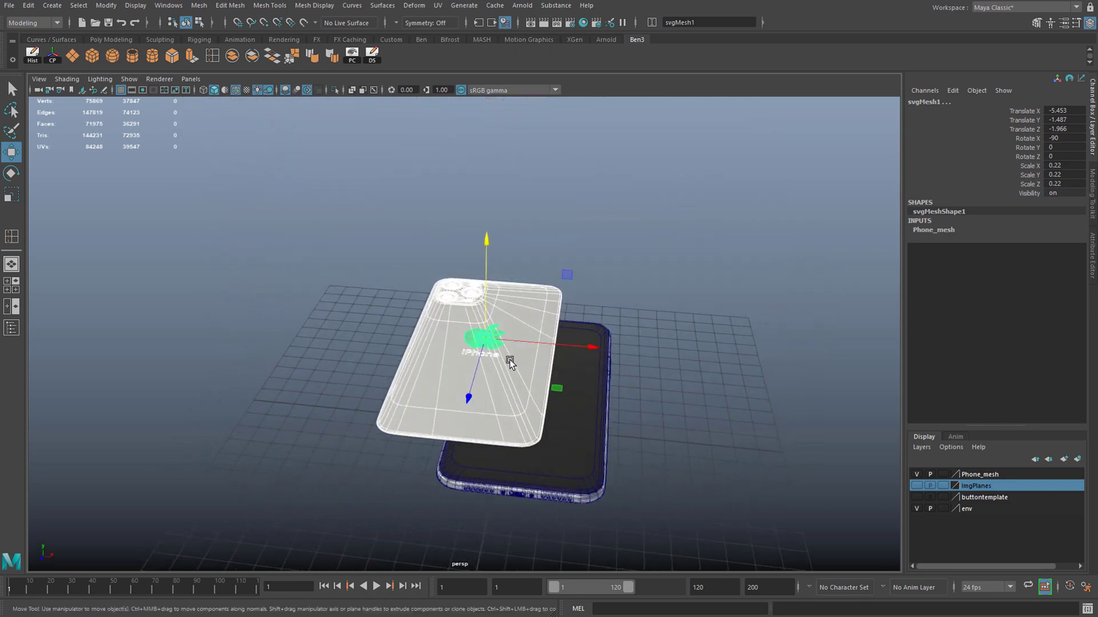
pyautogui.keyDown('alt'); pyautogui.moveTo(509, 359); pyautogui.dragTo(564, 309, button='right'); pyautogui.keyUp('alt')
pyautogui.keyDown('alt'); pyautogui.moveTo(564, 308); pyautogui.dragTo(634, 331); pyautogui.keyUp('alt')
pyautogui.keyDown('alt'); pyautogui.moveTo(634, 330); pyautogui.dragTo(668, 387, button='right'); pyautogui.keyUp('alt')
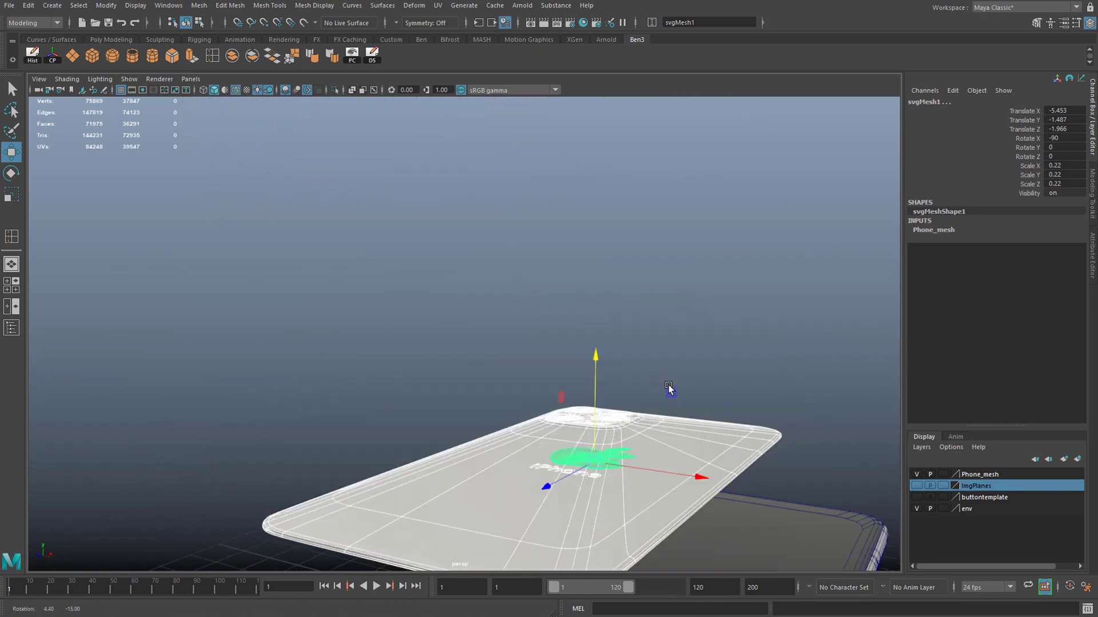
pyautogui.keyDown('alt'); pyautogui.moveTo(649, 359); pyautogui.dragTo(621, 308, button='middle'); pyautogui.keyUp('alt')
pyautogui.keyDown('alt'); pyautogui.moveTo(620, 306); pyautogui.dragTo(609, 304, button='right'); pyautogui.keyUp('alt')
pyautogui.keyDown('alt'); pyautogui.moveTo(610, 305); pyautogui.dragTo(586, 328); pyautogui.keyUp('alt')
pyautogui.keyDown('alt'); pyautogui.moveTo(510, 429); pyautogui.dragTo(506, 403); pyautogui.keyUp('alt')
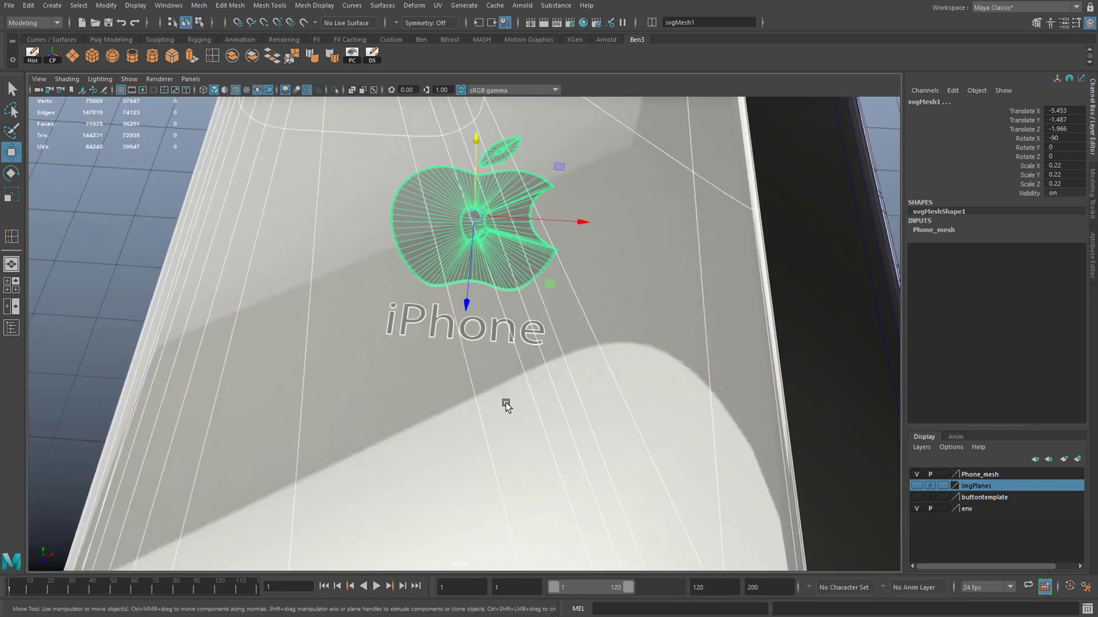
pyautogui.keyDown('alt'); pyautogui.moveTo(503, 303); pyautogui.dragTo(488, 269); pyautogui.keyUp('alt')
# Step: Select the Apple logo, the iPhone lettering and the back cover, and combine them into one mesh
pyautogui.click(394, 346)
pyautogui.keyDown('shift'); pyautogui.click(392, 395); pyautogui.keyUp('shift')
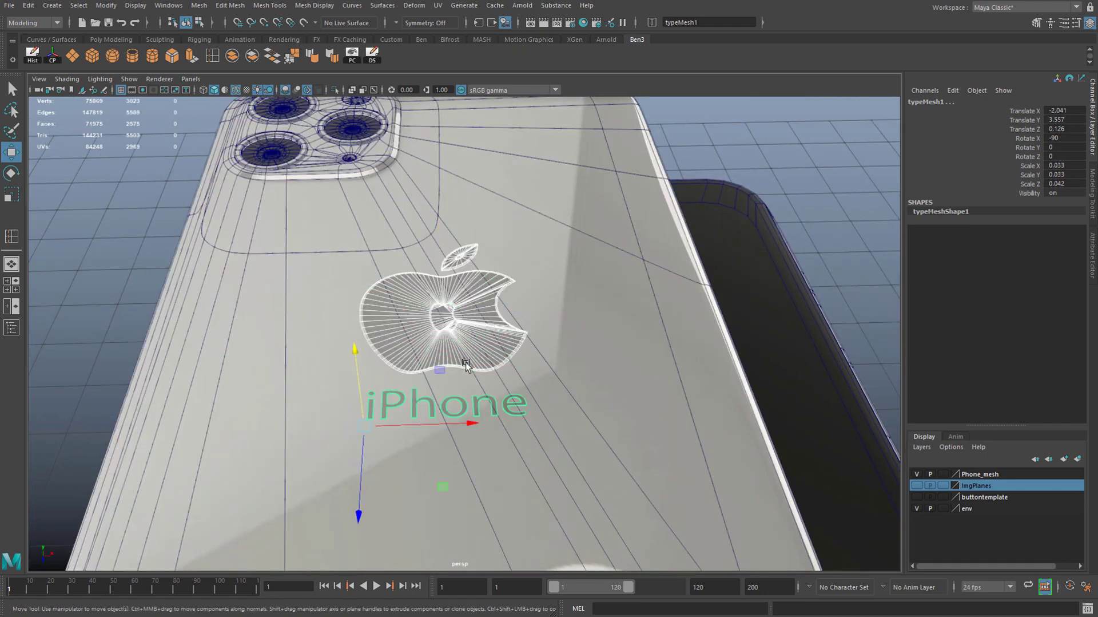
pyautogui.keyDown('shift'); pyautogui.click(324, 274); pyautogui.keyUp('shift')
pyautogui.keyDown('alt'); pyautogui.moveTo(325, 275); pyautogui.dragTo(294, 216); pyautogui.keyUp('alt')
pyautogui.keyDown('alt'); pyautogui.moveTo(320, 212); pyautogui.dragTo(269, 29, button='middle'); pyautogui.keyUp('alt')
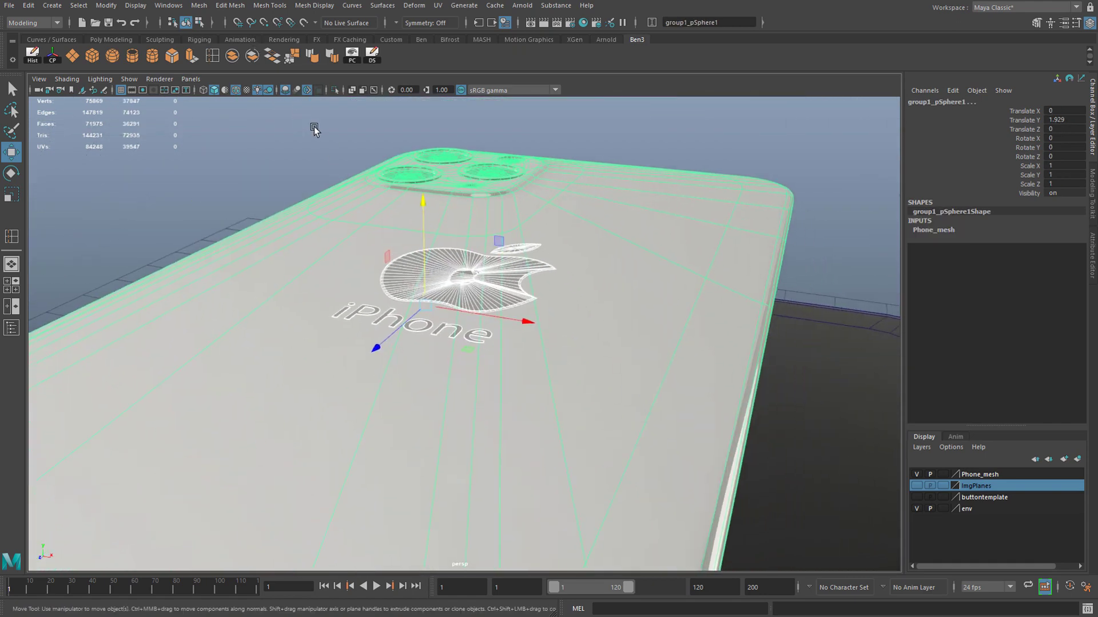
pyautogui.click(231, 59)
# Step: Inspect the combined back cover from several angles and review the available mesh Combine and Separate commands
pyautogui.scroll(-5, 442, 231)
pyautogui.keyDown('alt'); pyautogui.moveTo(442, 231); pyautogui.dragTo(427, 289); pyautogui.keyUp('alt')
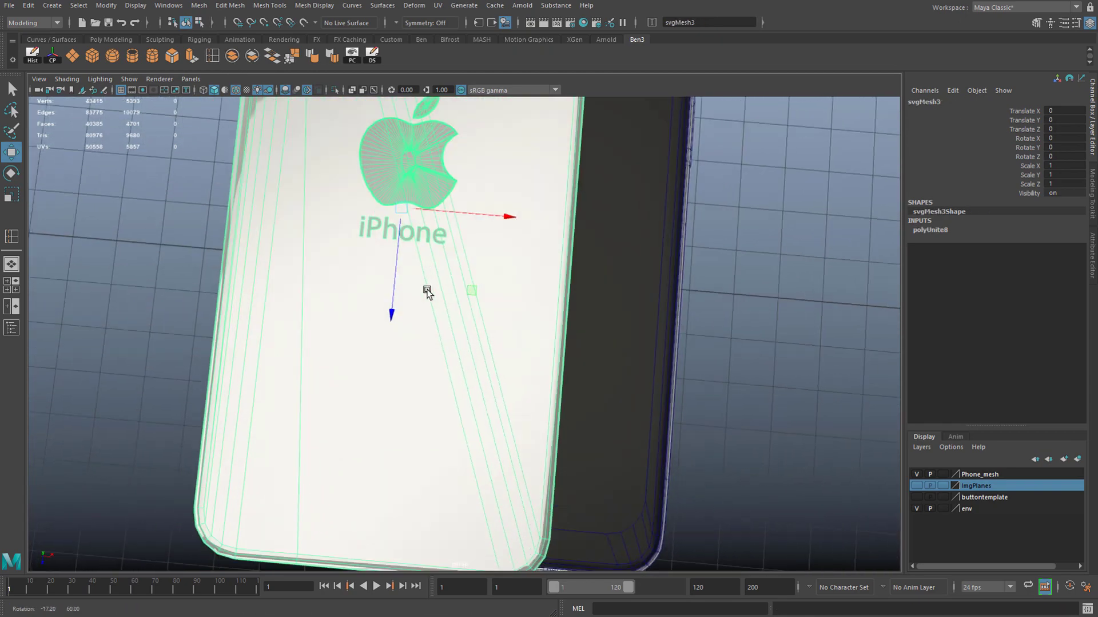
pyautogui.scroll(-3, 427, 289)
pyautogui.keyDown('alt'); pyautogui.moveTo(427, 324); pyautogui.dragTo(425, 494, button='middle'); pyautogui.keyUp('alt')
pyautogui.scroll(3, 420, 384)
pyautogui.keyDown('alt'); pyautogui.moveTo(420, 385); pyautogui.dragTo(355, 366); pyautogui.keyUp('alt')
pyautogui.keyDown('alt'); pyautogui.moveTo(354, 366); pyautogui.dragTo(372, 283, button='middle'); pyautogui.keyUp('alt')
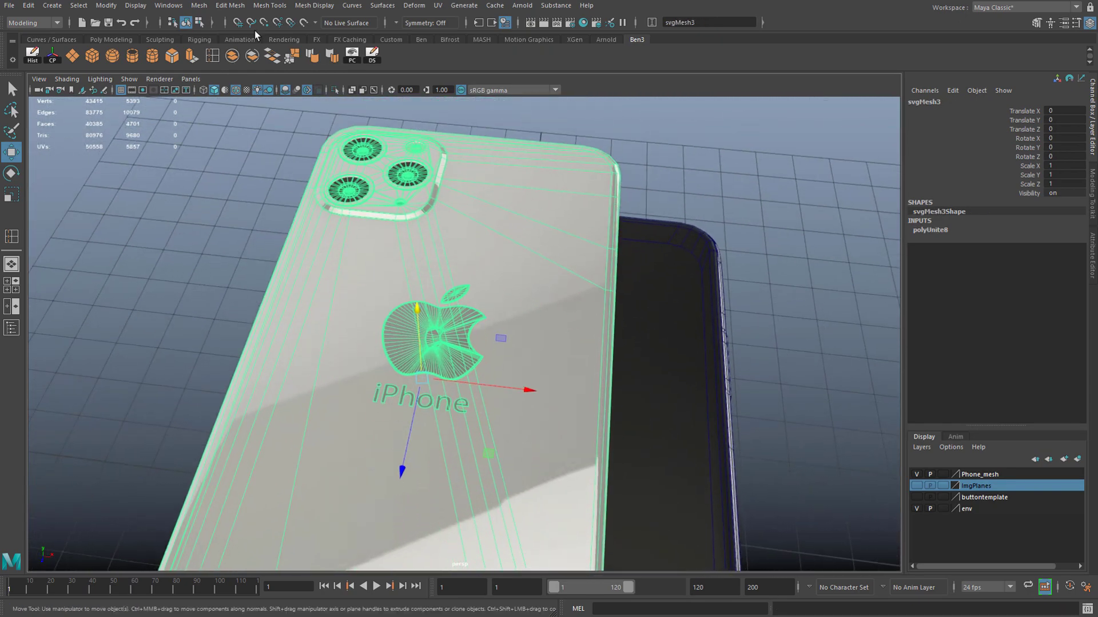
pyautogui.click(200, 7)
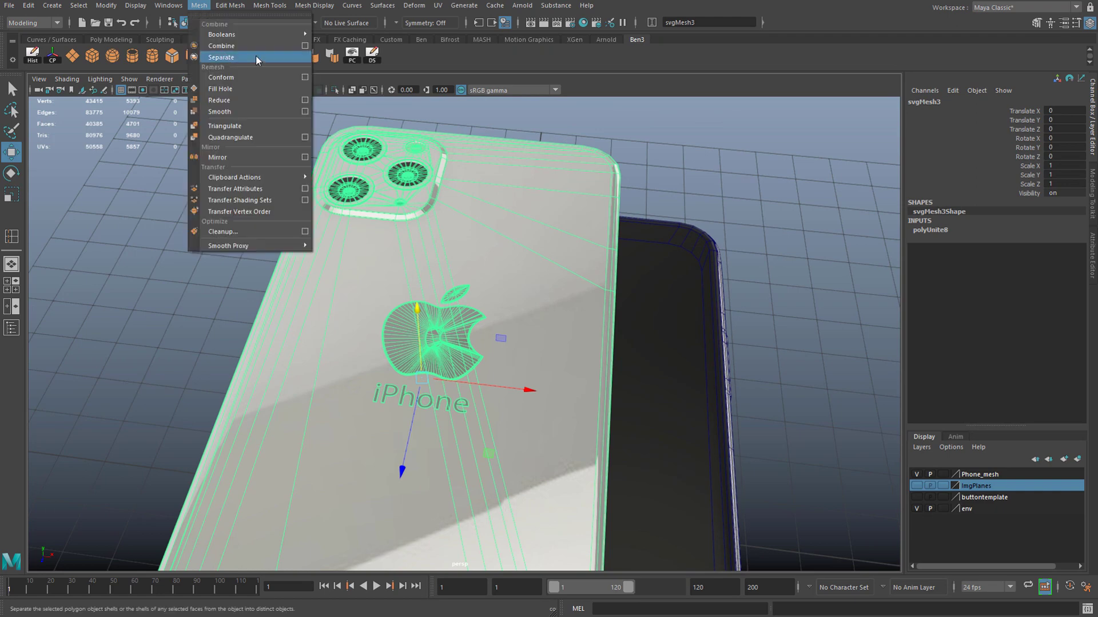
pyautogui.click(477, 57)
pyautogui.click(732, 198)
pyautogui.click(431, 245)
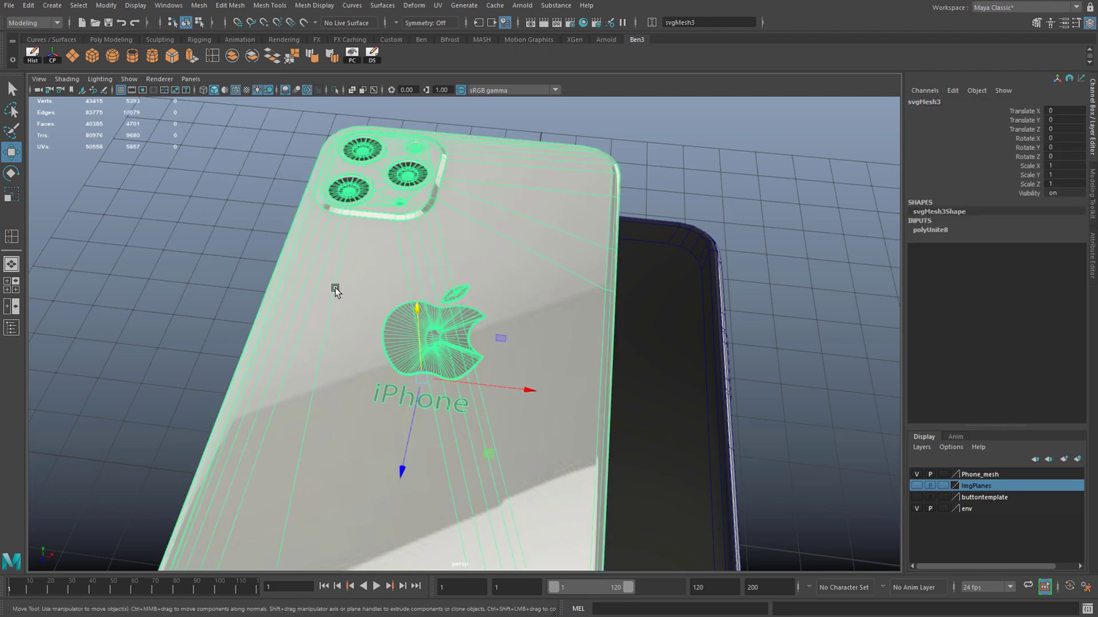
# Step: Center the pivot of the combined back cover and raise the cover higher above the phone body
pyautogui.keyDown('alt'); pyautogui.moveTo(336, 290); pyautogui.dragTo(268, 138); pyautogui.keyUp('alt')
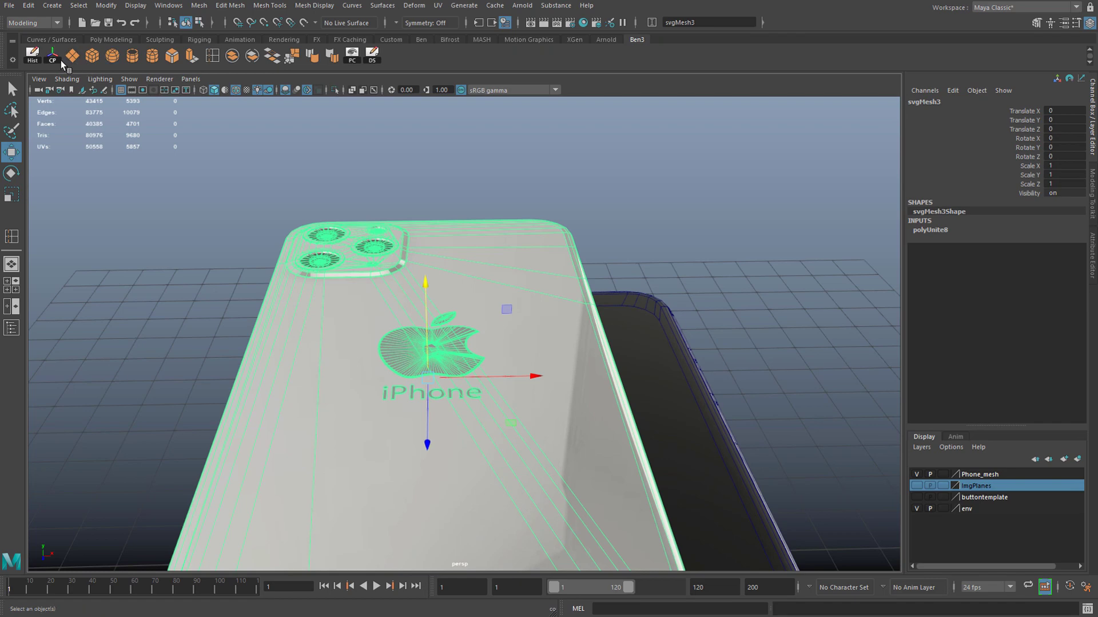
pyautogui.click(106, 5)
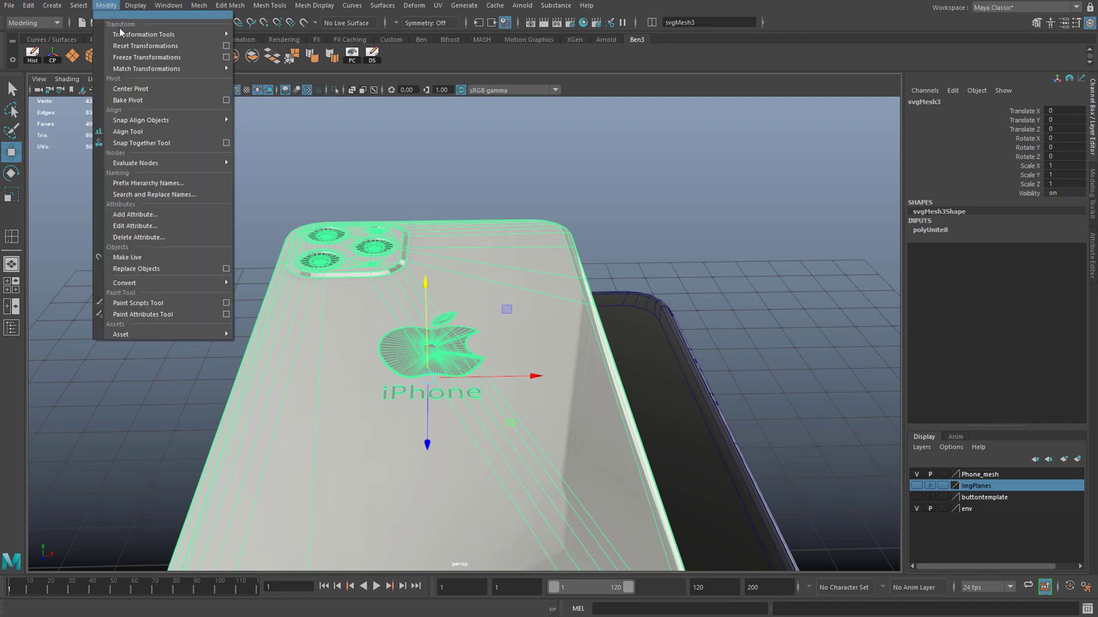
pyautogui.click(143, 90)
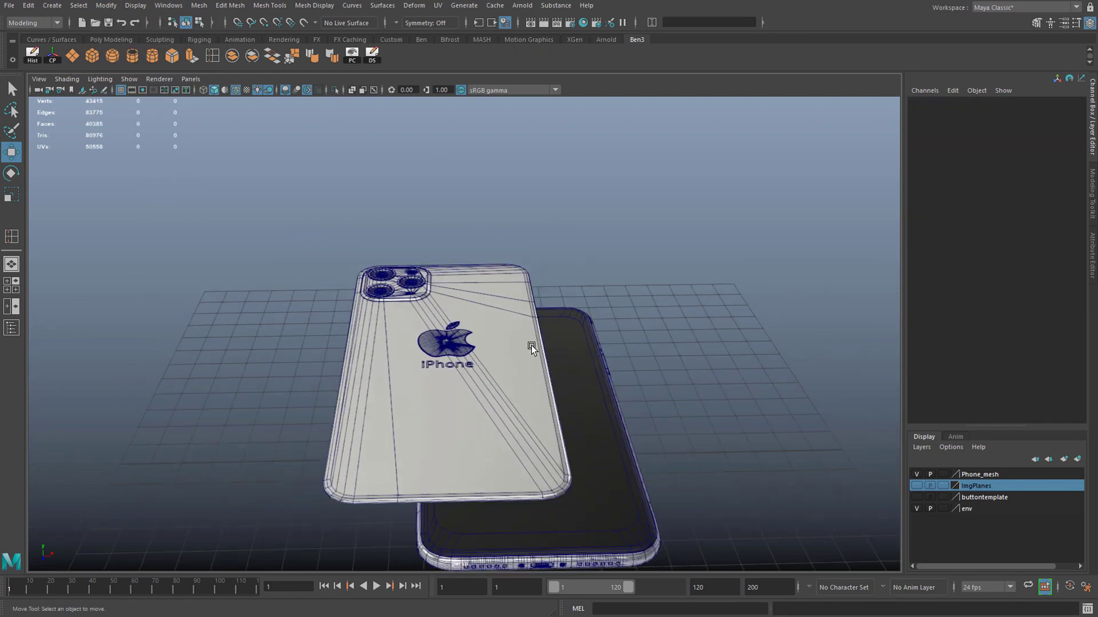
pyautogui.keyDown('alt'); pyautogui.moveTo(531, 345); pyautogui.dragTo(475, 348, button='right'); pyautogui.keyUp('alt')
pyautogui.click(475, 348)
# Step: Select the phone frame, the two bottom screws and the charging port pins, and combine them into one mesh
pyautogui.click(503, 547)
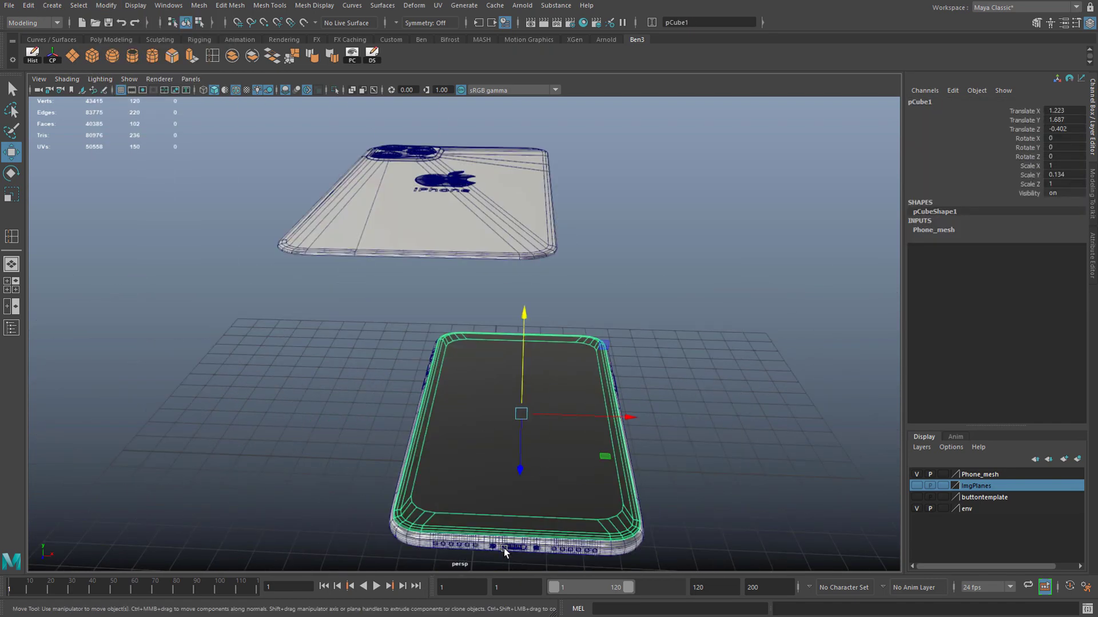
pyautogui.press('f')
pyautogui.scroll(3, 451, 504)
pyautogui.scroll(-4, 451, 504)
pyautogui.keyDown('alt'); pyautogui.moveTo(451, 498); pyautogui.dragTo(480, 395, button='middle'); pyautogui.keyUp('alt')
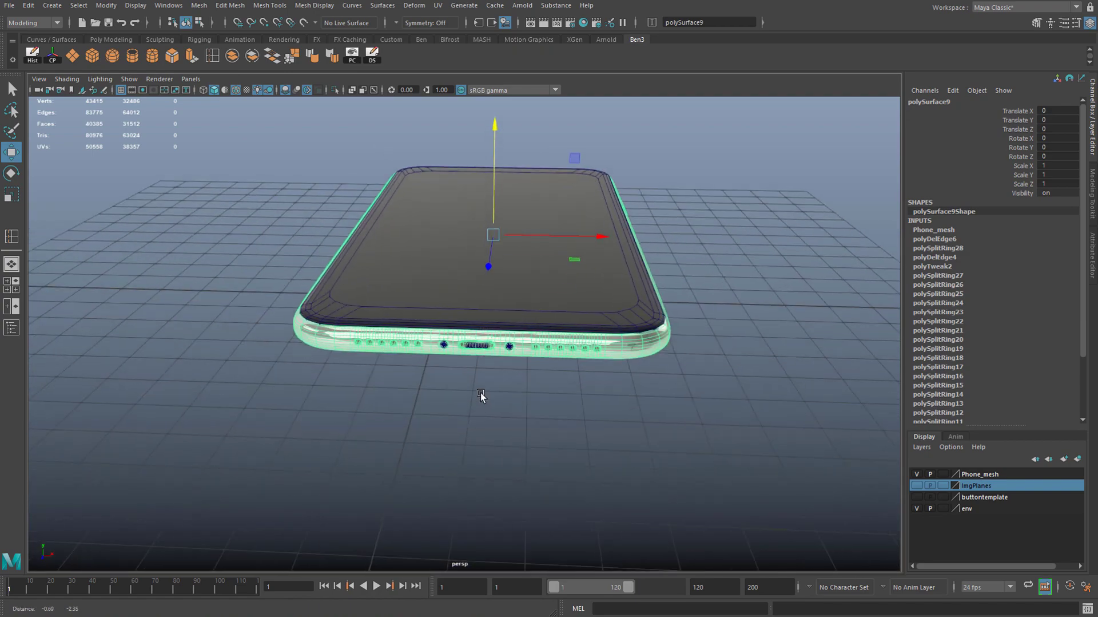
pyautogui.scroll(6, 479, 397)
pyautogui.scroll(-3, 479, 398)
pyautogui.moveTo(479, 398)
pyautogui.keyDown('alt'); pyautogui.mouseDown()
pyautogui.moveTo(484, 384)
pyautogui.moveTo(469, 385)
pyautogui.mouseUp(); pyautogui.keyUp('alt')
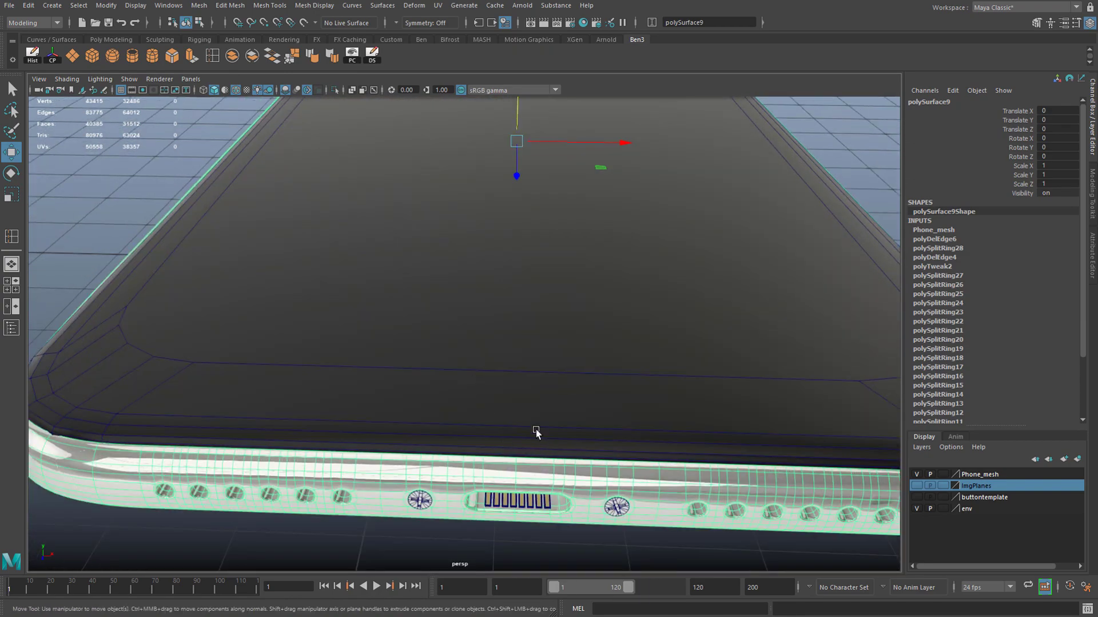
pyautogui.keyDown('alt'); pyautogui.moveTo(535, 434); pyautogui.dragTo(403, 438); pyautogui.keyUp('alt')
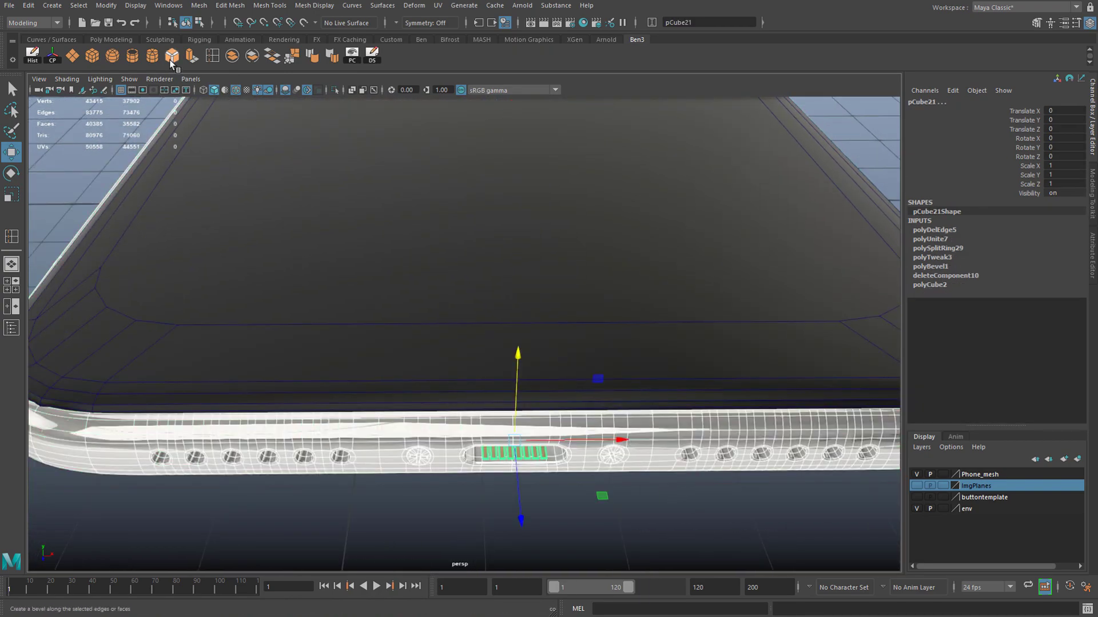
pyautogui.moveTo(405, 343); pyautogui.dragTo(801, 422)
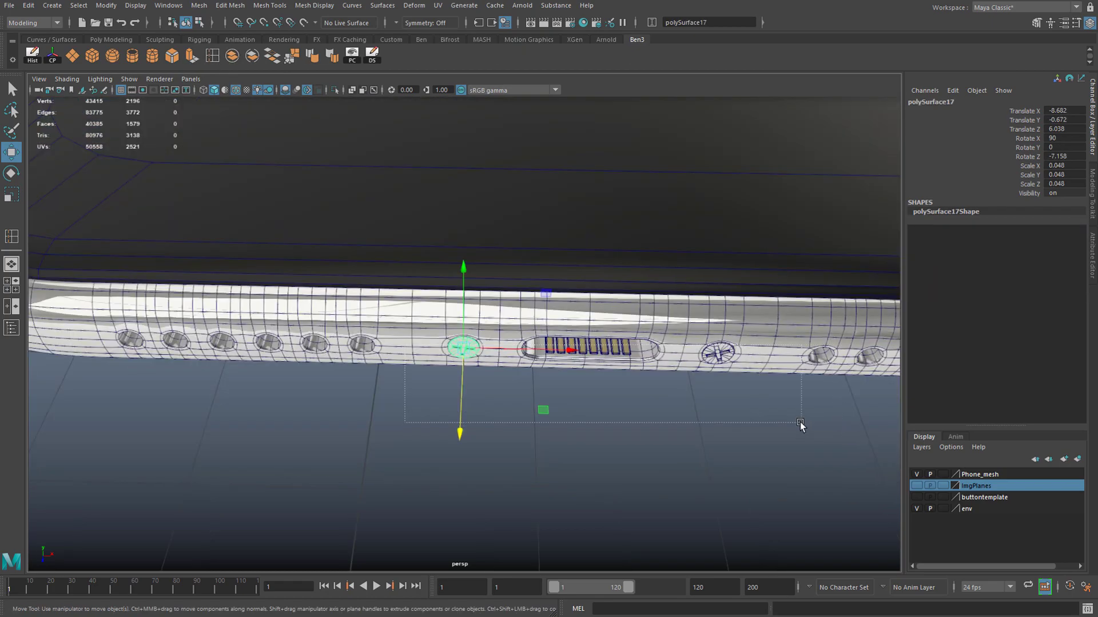
pyautogui.keyDown('alt'); pyautogui.moveTo(534, 344); pyautogui.dragTo(564, 359); pyautogui.keyUp('alt')
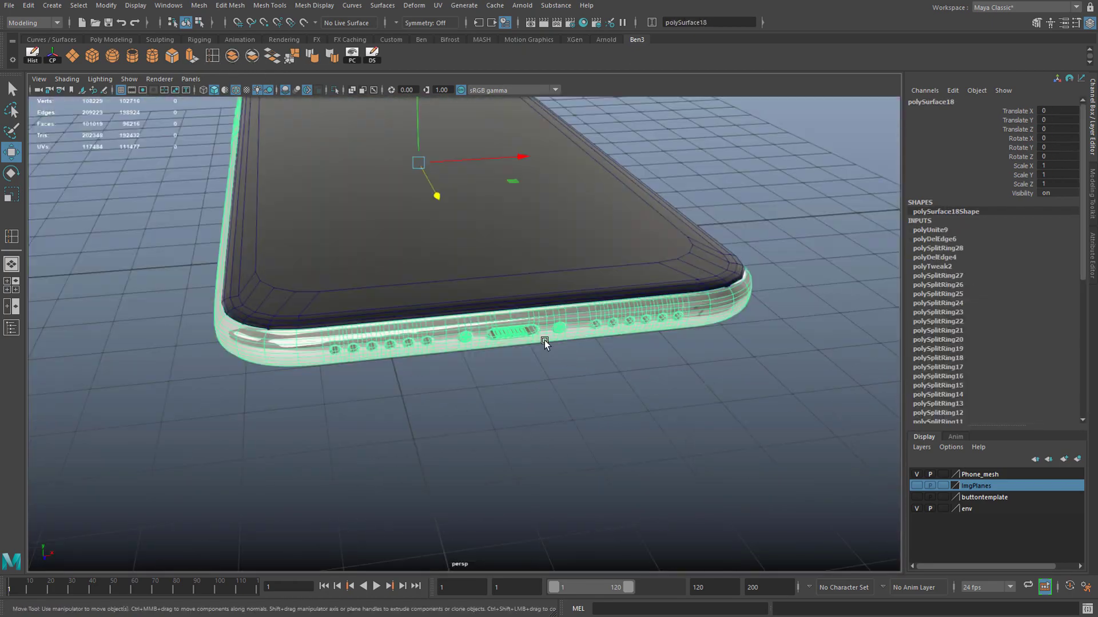
pyautogui.click(337, 279)
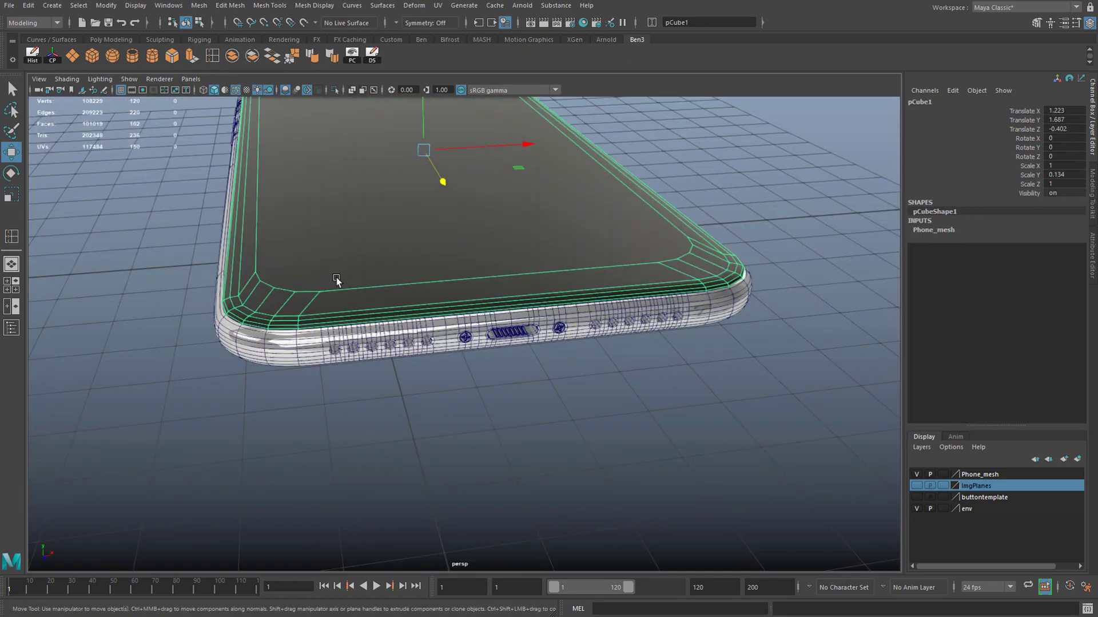
# Step: Undo the screen's last move, add the combined frame to the selection, and raise the screen and frame together above the grid
pyautogui.keyDown('alt'); pyautogui.moveTo(413, 211); pyautogui.dragTo(450, 362, button='middle'); pyautogui.keyUp('alt')
pyautogui.keyDown('alt'); pyautogui.moveTo(451, 362); pyautogui.dragTo(477, 129); pyautogui.keyUp('alt')
pyautogui.hotkey('ctrl', 'z')
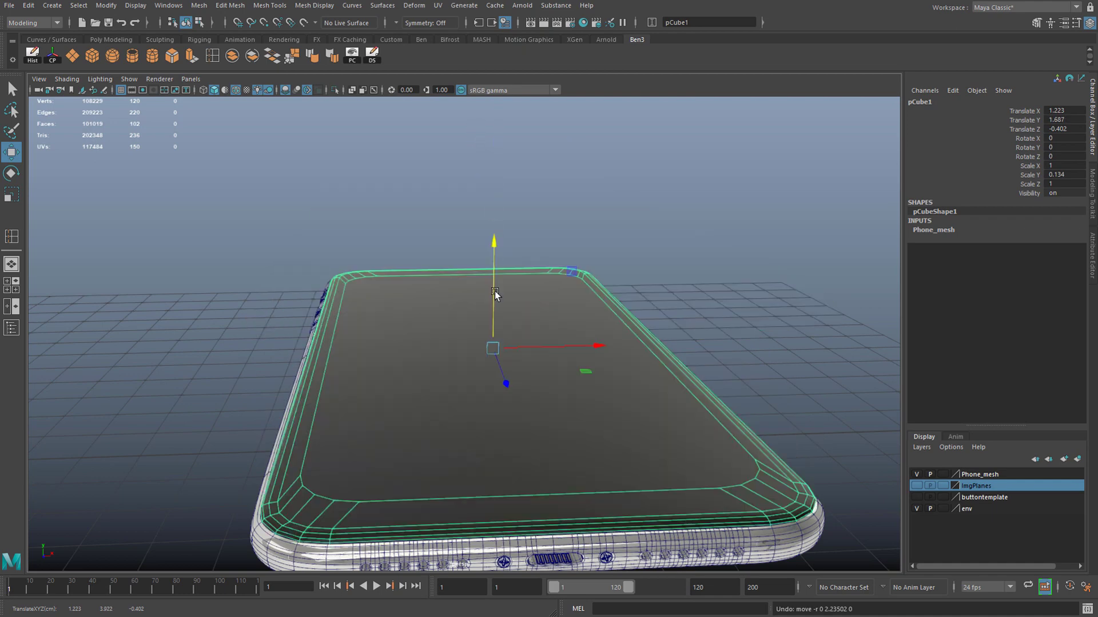
pyautogui.scroll(-2, 460, 333)
pyautogui.keyDown('shift'); pyautogui.click(394, 482); pyautogui.keyUp('shift')
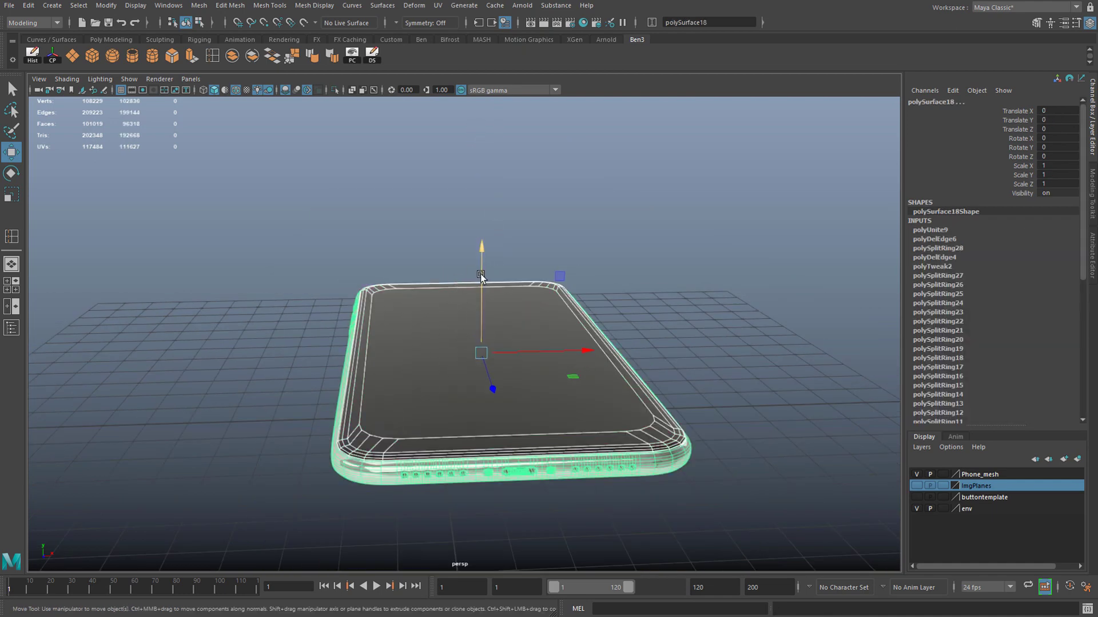
pyautogui.moveTo(481, 273); pyautogui.dragTo(483, 149)
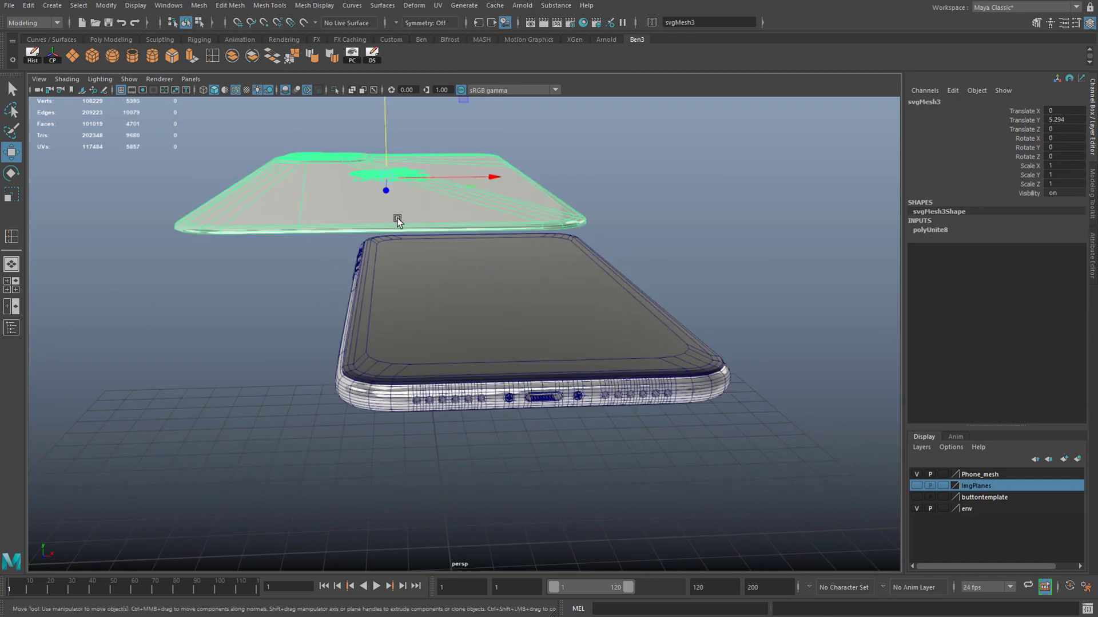
# Step: Rotate the combined back cover 180 degrees about the Z axis
pyautogui.keyDown('alt'); pyautogui.moveTo(397, 217); pyautogui.dragTo(495, 320); pyautogui.keyUp('alt')
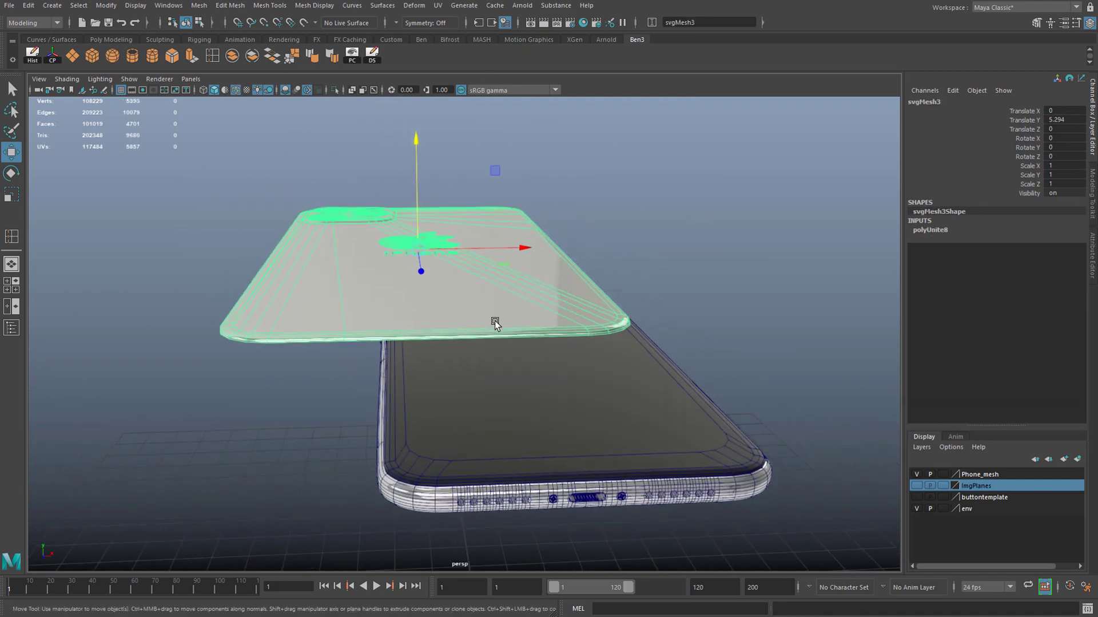
pyautogui.press('e')
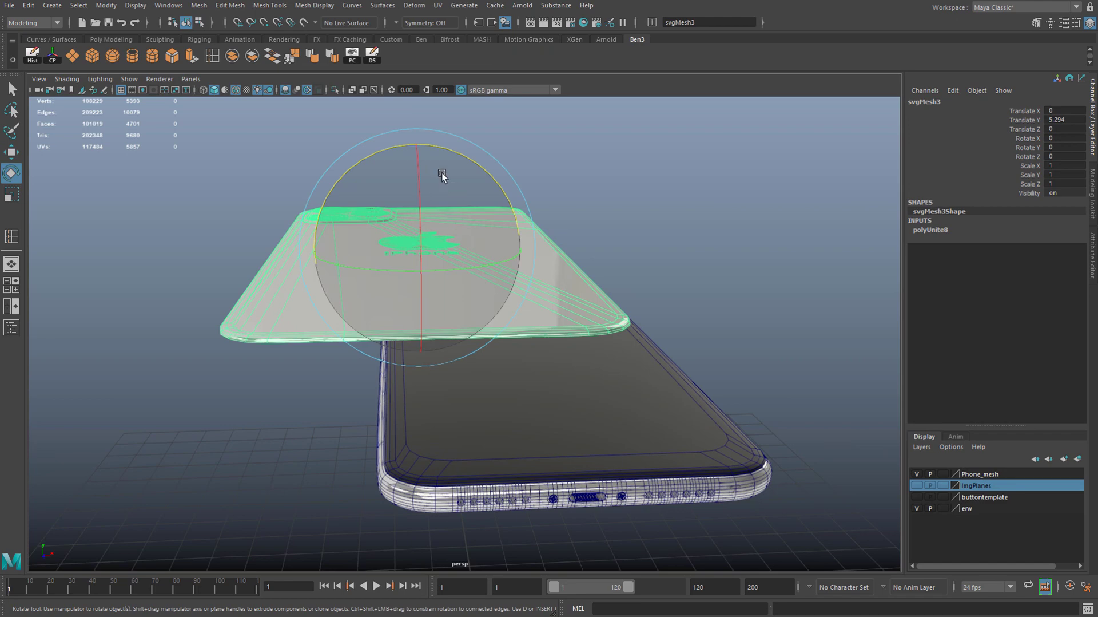
pyautogui.moveTo(457, 150); pyautogui.dragTo(346, 171)
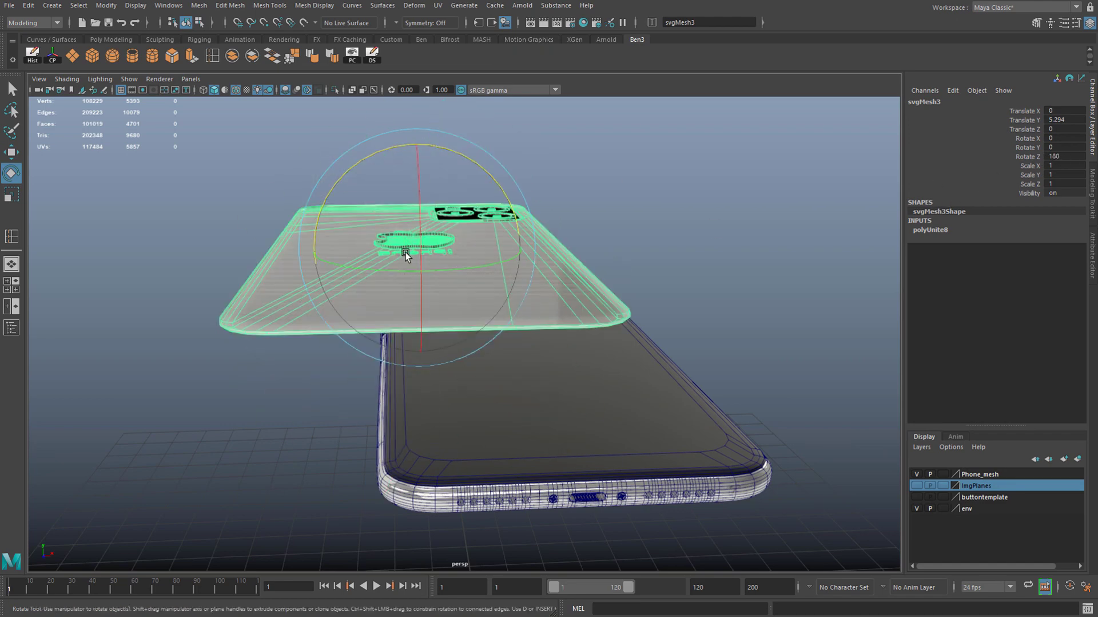
# Step: Move the flipped back cover into place against the back of the phone frame, at about X 2.443 and Y 2.331
pyautogui.keyDown('alt'); pyautogui.moveTo(406, 251); pyautogui.dragTo(417, 236); pyautogui.keyUp('alt')
pyautogui.press('w')
pyautogui.moveTo(328, 168); pyautogui.dragTo(347, 254)
pyautogui.moveTo(530, 503); pyautogui.dragTo(441, 309)
pyautogui.click(105, 368)
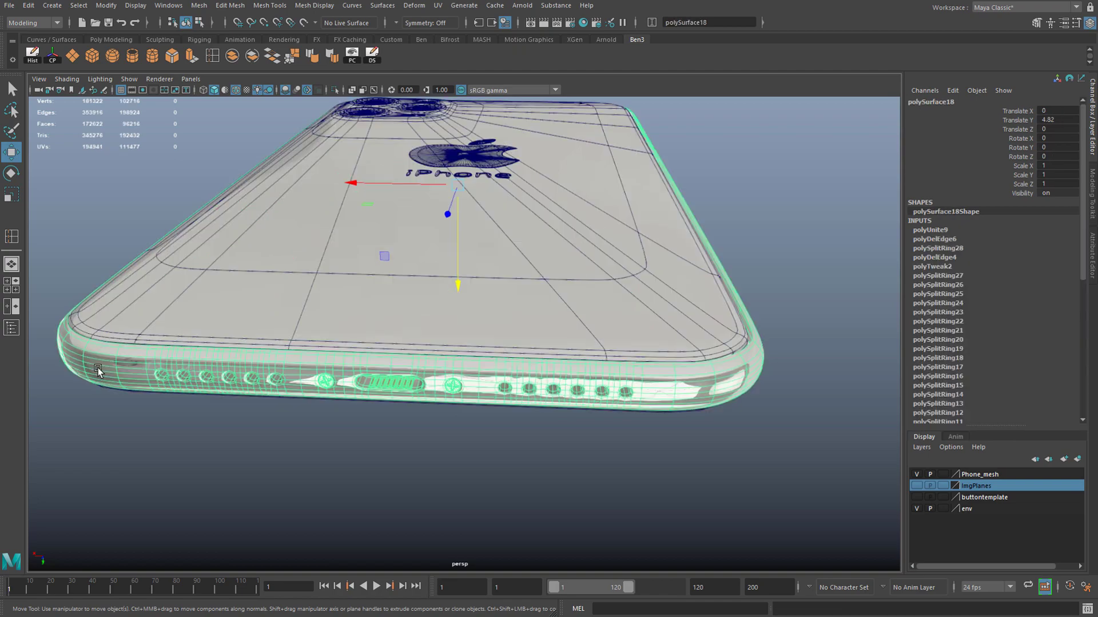
# Step: Clear the selection, hide the wireframe on the shaded model and inspect the back of the phone around the Apple logo
pyautogui.click(280, 455)
pyautogui.keyDown('alt'); pyautogui.moveTo(280, 454); pyautogui.dragTo(314, 422); pyautogui.keyUp('alt')
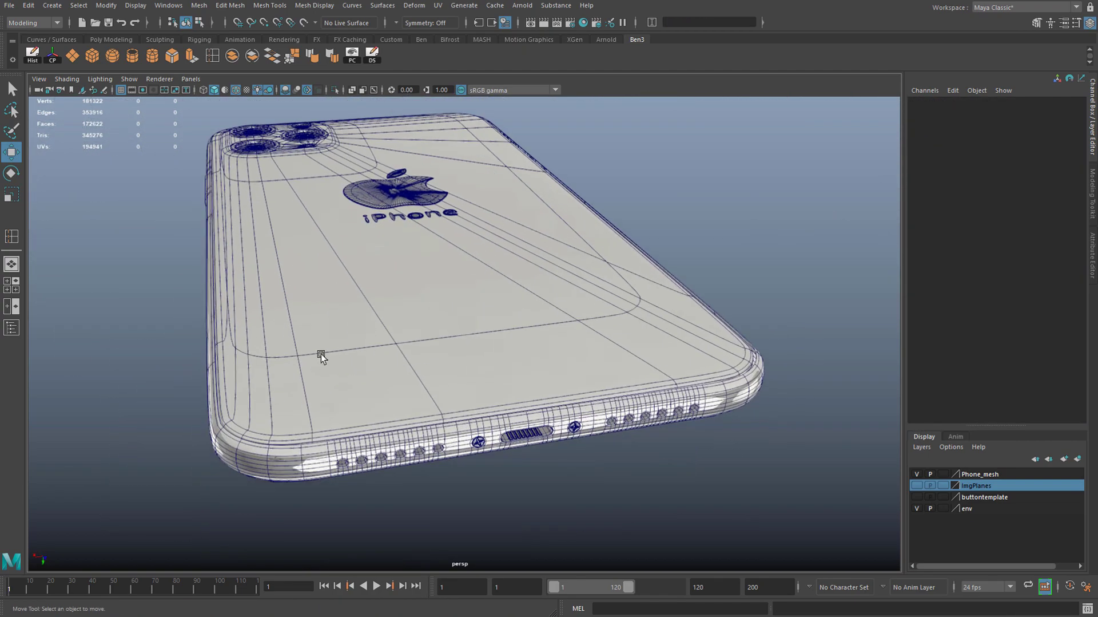
pyautogui.click(236, 90)
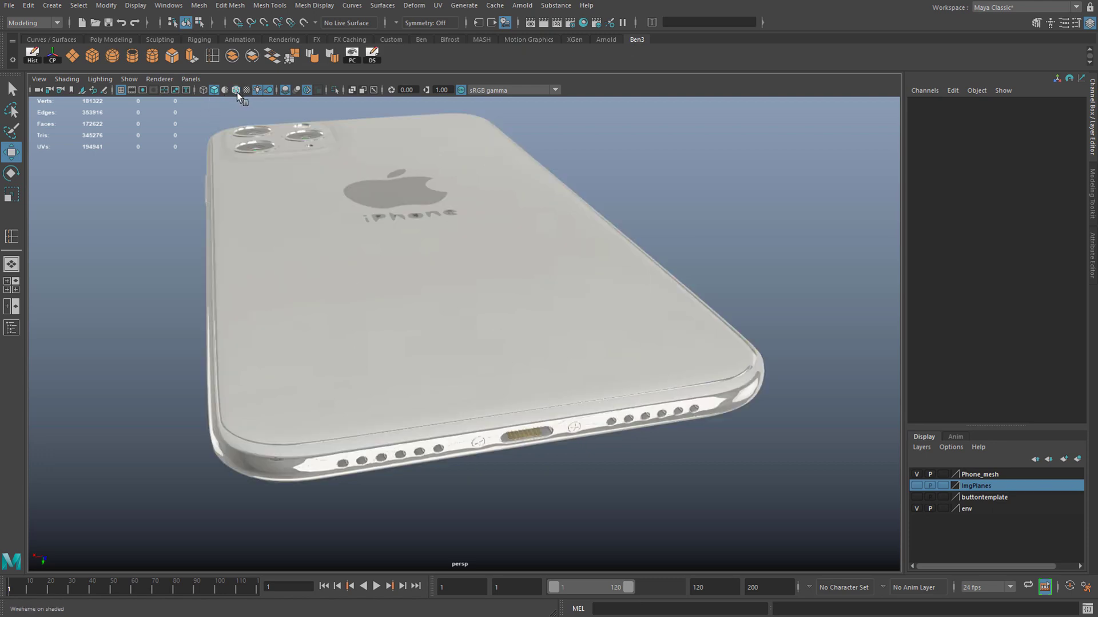
pyautogui.scroll(5, 580, 332)
pyautogui.scroll(-4, 598, 462)
pyautogui.scroll(2, 593, 269)
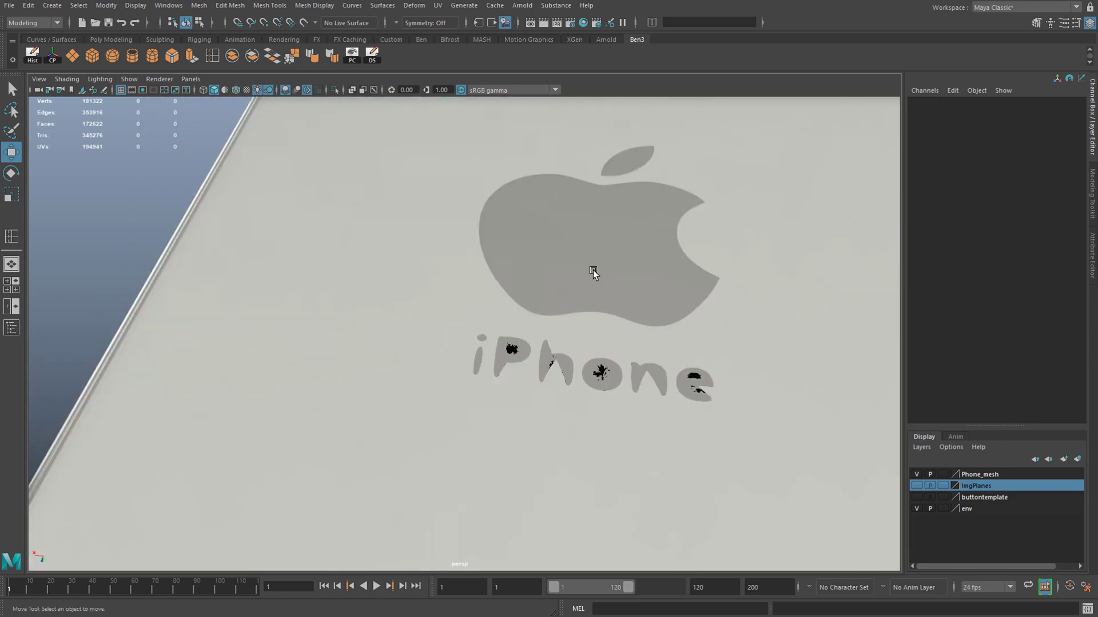
# Step: Select the combined back cover and examine the smoothed Apple logo and iPhone lettering up close
pyautogui.click(592, 270)
pyautogui.scroll(-4, 556, 374)
pyautogui.keyDown('alt'); pyautogui.moveTo(556, 375); pyautogui.dragTo(612, 373); pyautogui.keyUp('alt')
pyautogui.keyDown('alt'); pyautogui.moveTo(641, 399); pyautogui.dragTo(789, 372, button='right'); pyautogui.keyUp('alt')
pyautogui.keyDown('alt'); pyautogui.moveTo(744, 377); pyautogui.dragTo(534, 367, button='middle'); pyautogui.keyUp('alt')
pyautogui.keyDown('alt'); pyautogui.moveTo(472, 359); pyautogui.dragTo(515, 361, button='right'); pyautogui.keyUp('alt')
pyautogui.keyDown('alt'); pyautogui.moveTo(515, 360); pyautogui.dragTo(521, 352); pyautogui.keyUp('alt')
pyautogui.scroll(-2, 509, 372)
pyautogui.keyDown('alt'); pyautogui.moveTo(446, 371); pyautogui.dragTo(498, 363, button='middle'); pyautogui.keyUp('alt')
pyautogui.scroll(5, 497, 360)
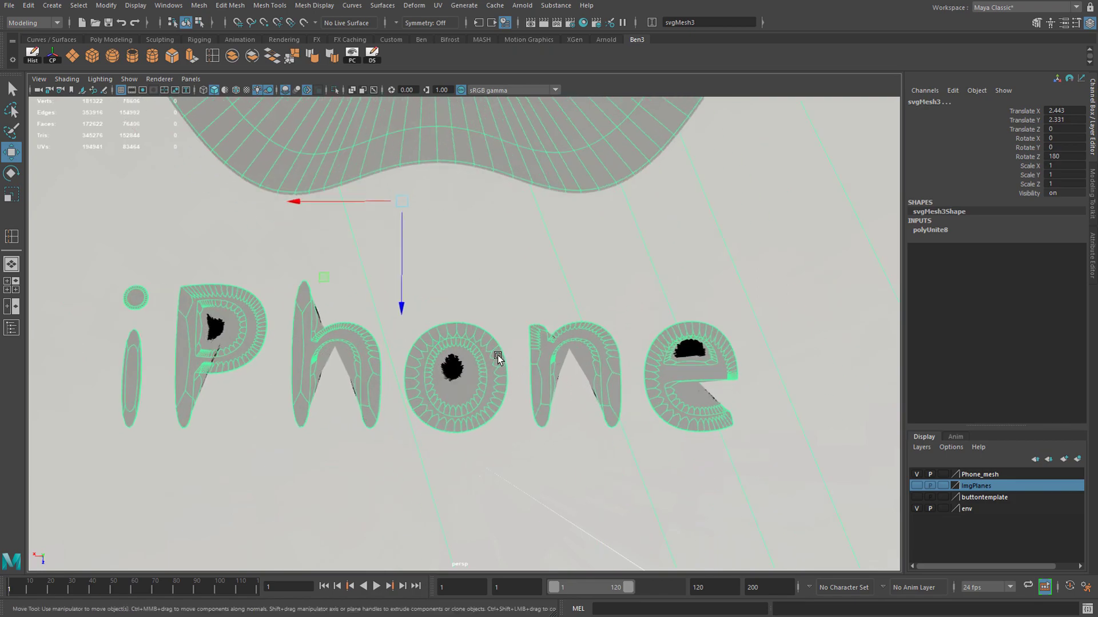
pyautogui.scroll(-7, 496, 372)
pyautogui.scroll(-5, 474, 362)
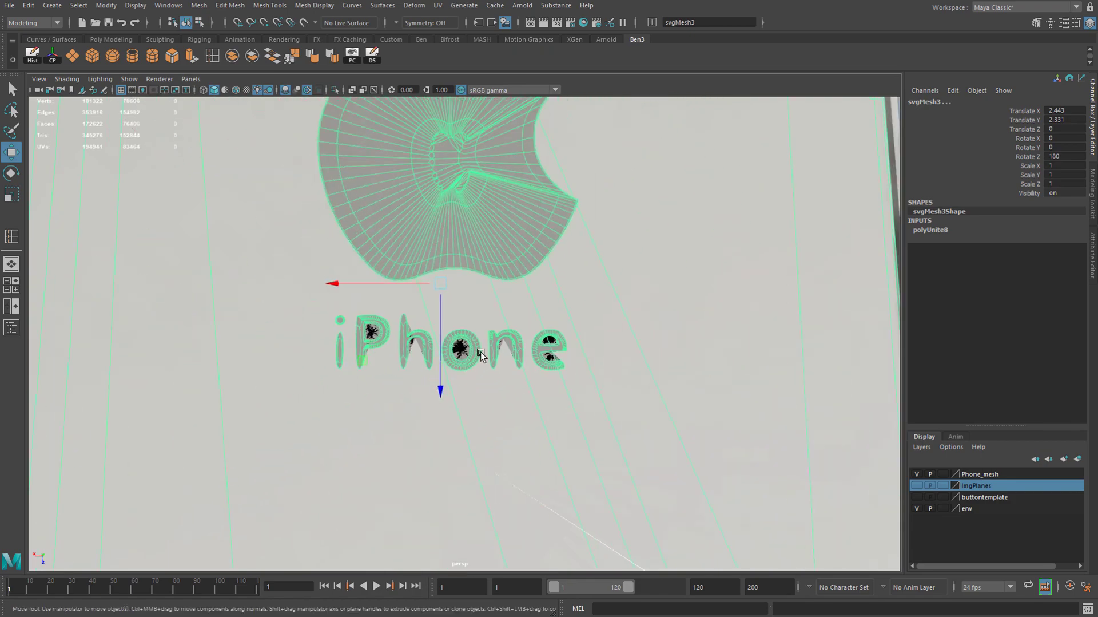
# Step: Nudge the combined back cover sideways to Translate X 2.4
pyautogui.keyDown('alt'); pyautogui.moveTo(470, 424); pyautogui.dragTo(465, 363); pyautogui.keyUp('alt')
pyautogui.scroll(-4, 480, 378)
pyautogui.moveTo(529, 400)
pyautogui.keyDown('alt'); pyautogui.mouseDown()
pyautogui.moveTo(496, 395)
pyautogui.moveTo(533, 399)
pyautogui.mouseUp(); pyautogui.keyUp('alt')
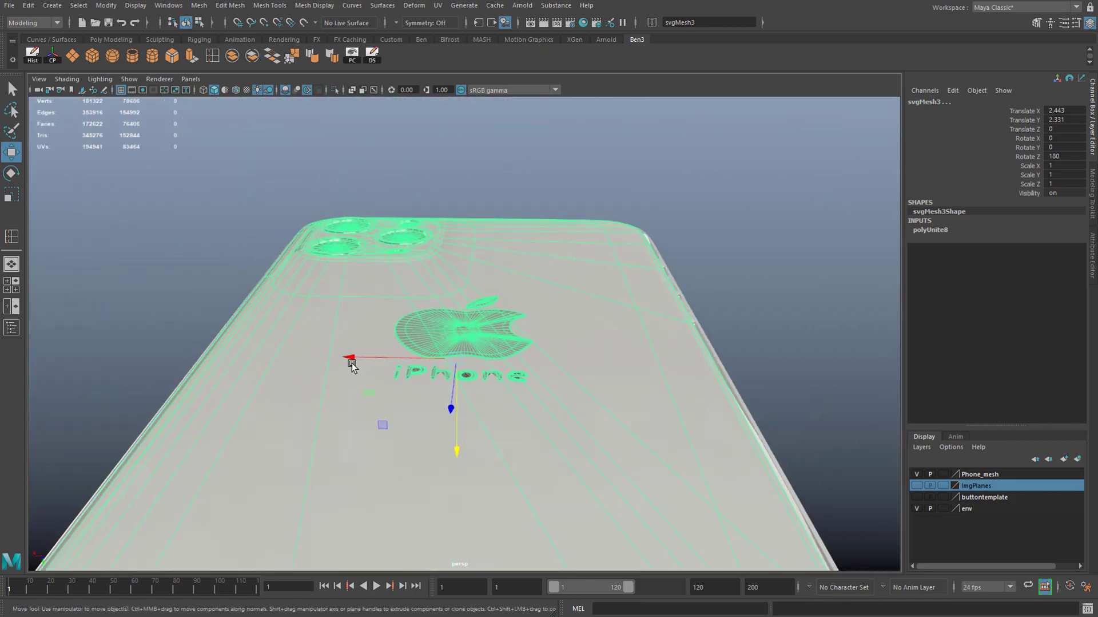
pyautogui.moveTo(347, 358); pyautogui.dragTo(351, 359)
pyautogui.keyDown('alt'); pyautogui.moveTo(435, 360); pyautogui.dragTo(440, 417); pyautogui.keyUp('alt')
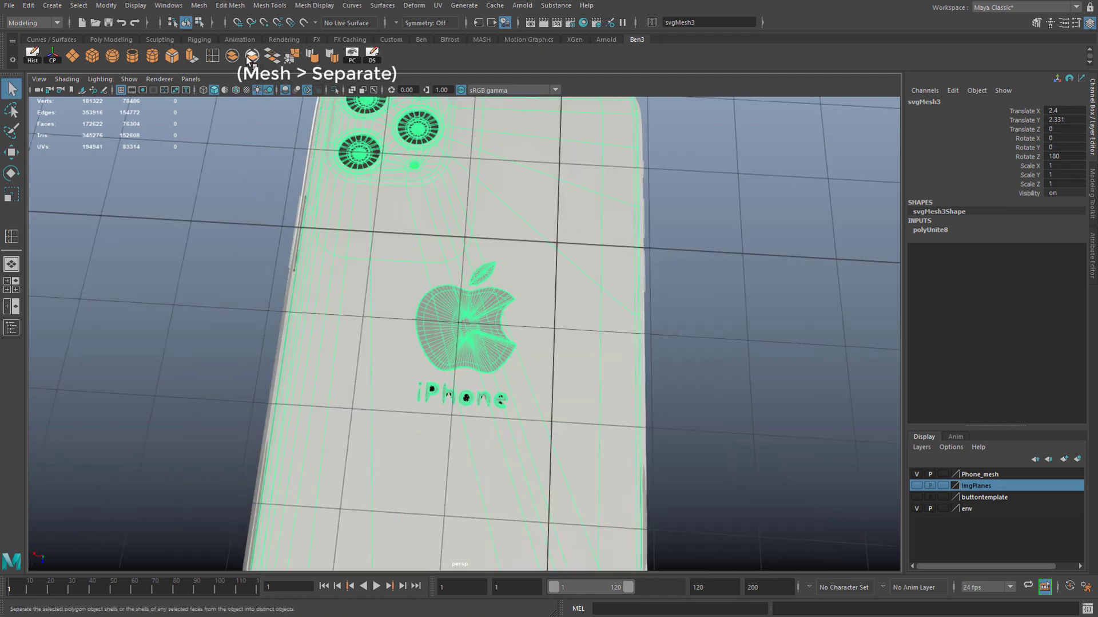
# Step: Separate the combined back cover mesh into its individual parts
pyautogui.click(249, 56)
pyautogui.click(283, 208)
pyautogui.scroll(3, 366, 240)
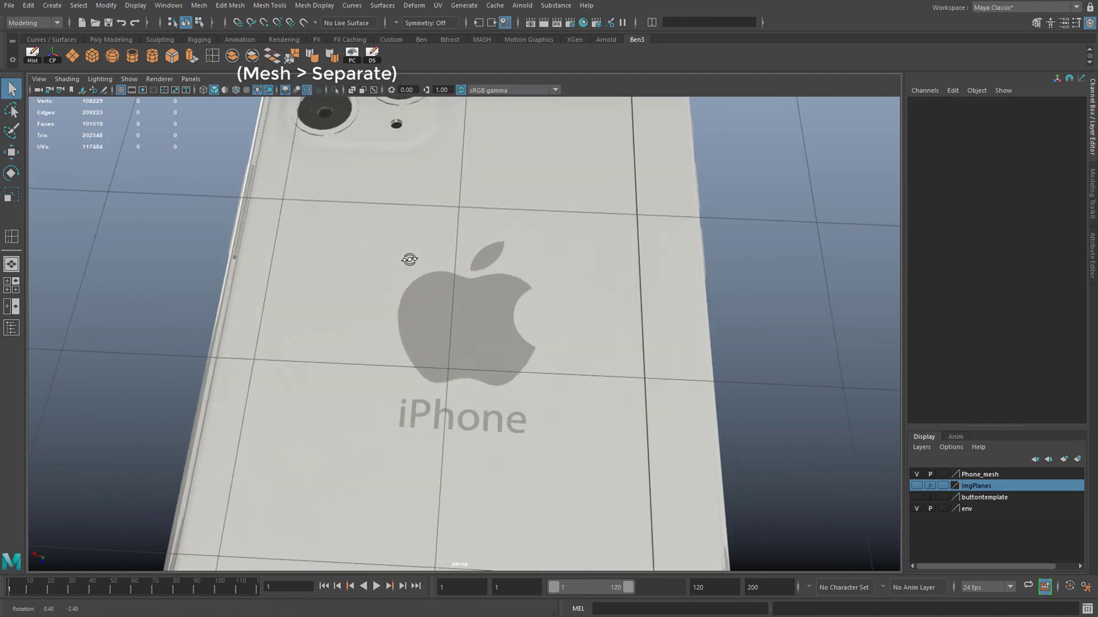
pyautogui.keyDown('alt'); pyautogui.moveTo(410, 260); pyautogui.dragTo(417, 234); pyautogui.keyUp('alt')
# Step: Select the back cover plate together with the camera rings, lenses, flash and microphone dot
pyautogui.click(472, 317)
pyautogui.scroll(4, 472, 317)
pyautogui.keyDown('alt'); pyautogui.moveTo(439, 312); pyautogui.dragTo(496, 407, button='middle'); pyautogui.keyUp('alt')
pyautogui.click(497, 407)
pyautogui.scroll(-5, 496, 407)
pyautogui.keyDown('alt'); pyautogui.moveTo(451, 209); pyautogui.dragTo(489, 346, button='middle'); pyautogui.keyUp('alt')
pyautogui.scroll(3, 489, 346)
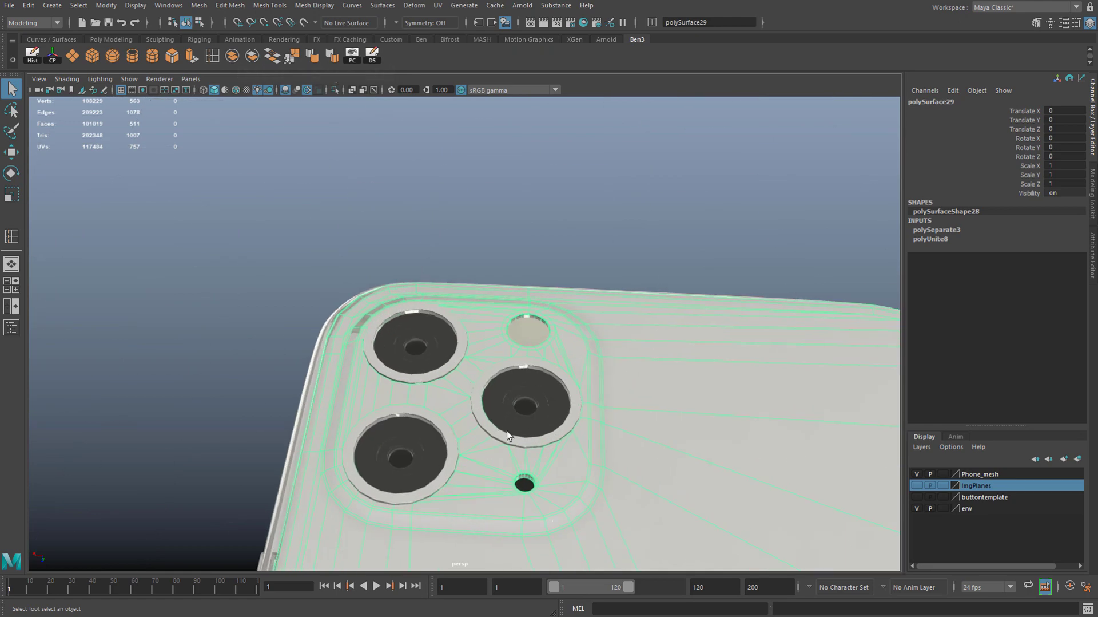
pyautogui.click(499, 426)
pyautogui.scroll(-3, 499, 399)
pyautogui.keyDown('alt'); pyautogui.moveTo(497, 422); pyautogui.dragTo(431, 261); pyautogui.keyUp('alt')
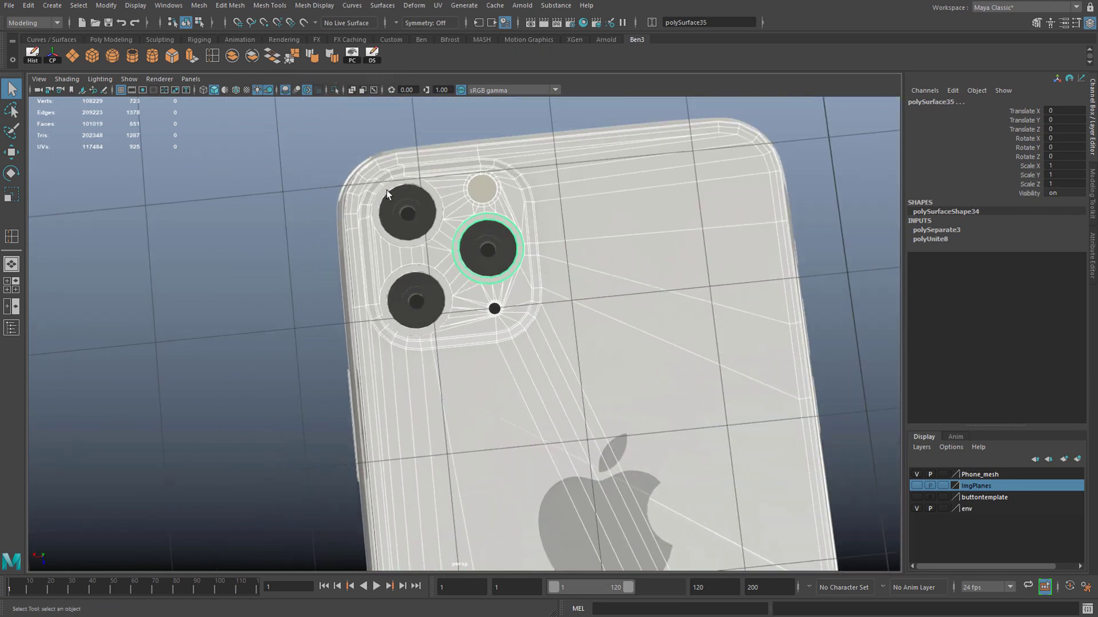
pyautogui.keyDown('alt'); pyautogui.moveTo(387, 190); pyautogui.dragTo(382, 198); pyautogui.keyUp('alt')
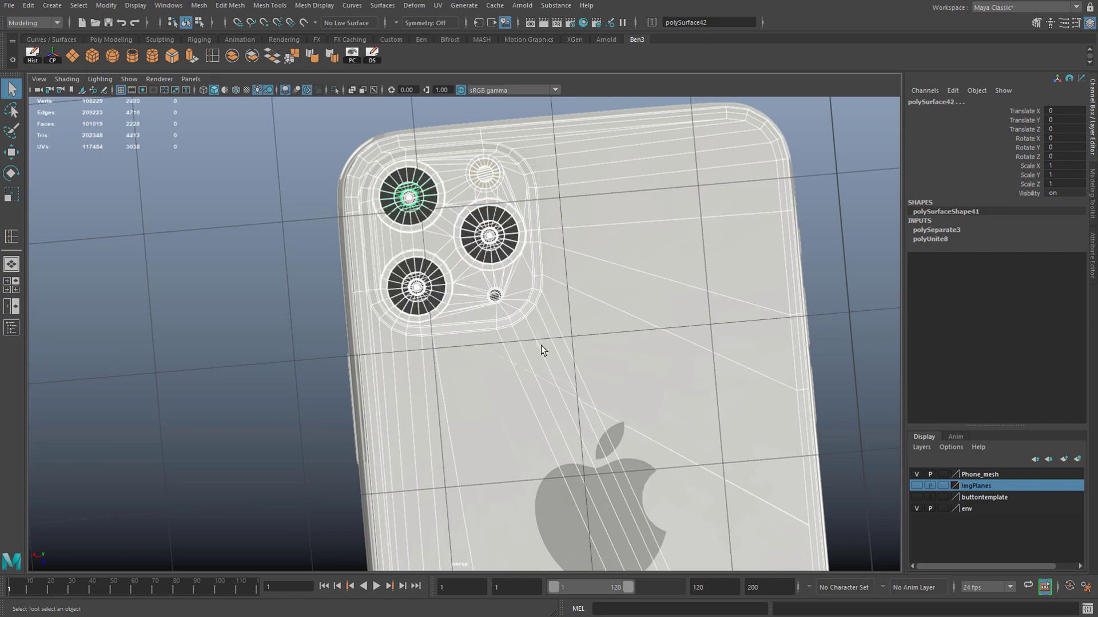
# Step: Check the selection from the side, deselect the unwanted piece, and combine the back cover with its camera parts
pyautogui.press('space')
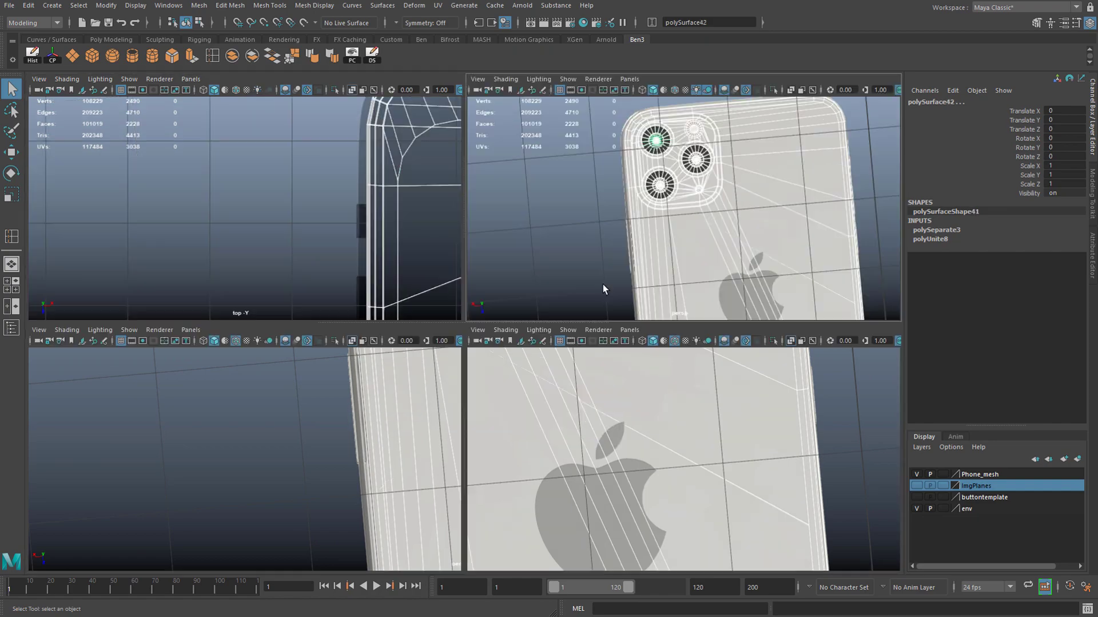
pyautogui.press('space')
pyautogui.keyDown('alt'); pyautogui.moveTo(647, 203); pyautogui.dragTo(558, 363); pyautogui.keyUp('alt')
pyautogui.keyDown('alt'); pyautogui.moveTo(303, 246); pyautogui.dragTo(353, 345, button='middle'); pyautogui.keyUp('alt')
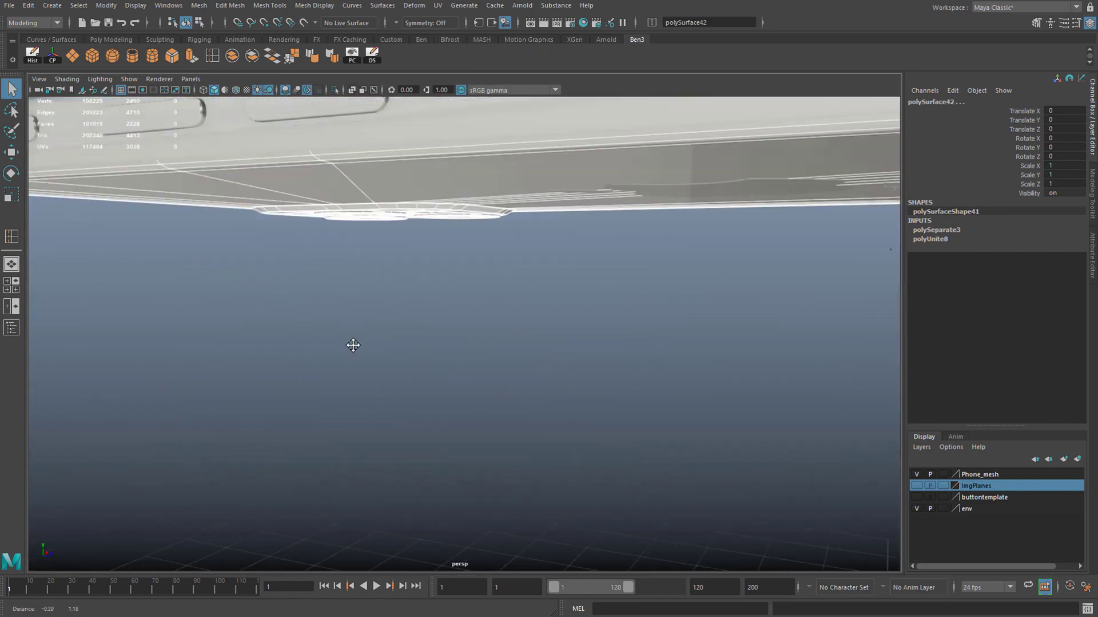
pyautogui.keyDown('alt'); pyautogui.moveTo(353, 345); pyautogui.dragTo(540, 273); pyautogui.keyUp('alt')
pyautogui.scroll(-3, 361, 351)
pyautogui.keyDown('ctrl'); pyautogui.click(378, 347); pyautogui.keyUp('ctrl')
pyautogui.scroll(-4, 375, 364)
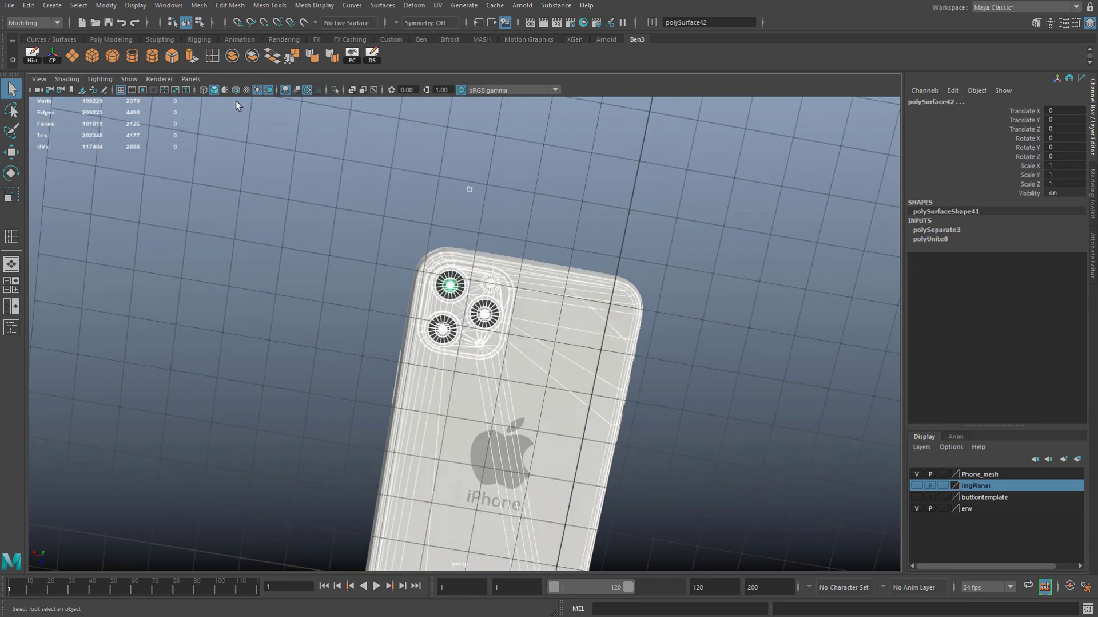
pyautogui.click(232, 55)
# Step: Select all the letters of the iPhone text and combine them into one mesh
pyautogui.scroll(6, 385, 233)
pyautogui.keyDown('alt'); pyautogui.moveTo(485, 380); pyautogui.dragTo(447, 312, button='middle'); pyautogui.keyUp('alt')
pyautogui.click(337, 292)
pyautogui.click(338, 353)
pyautogui.scroll(2, 338, 359)
pyautogui.press('f')
pyautogui.scroll(-4, 375, 372)
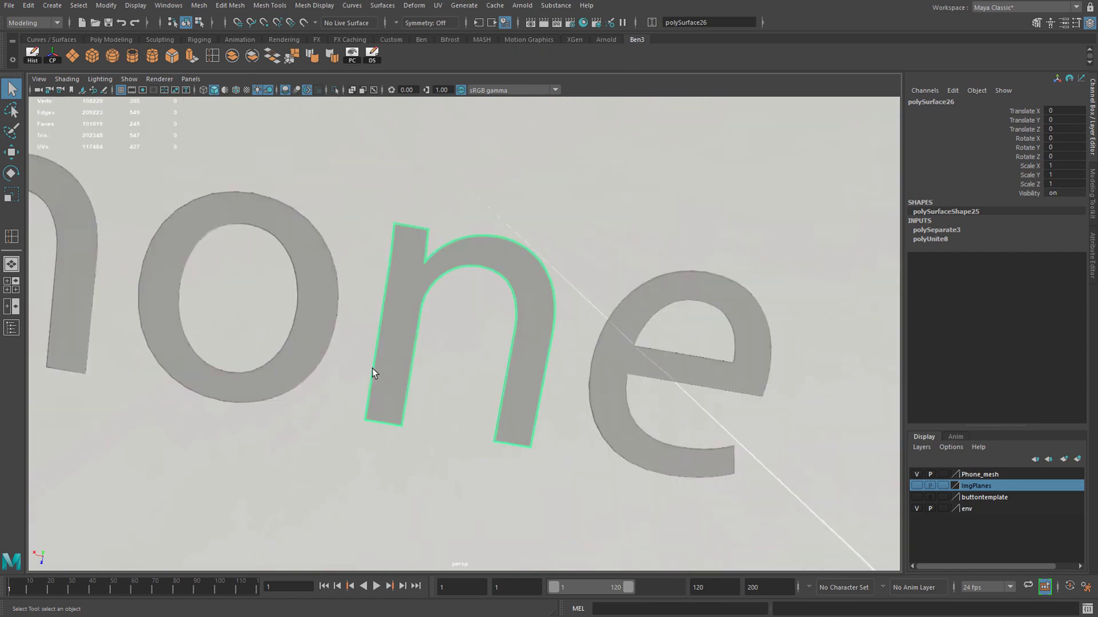
pyautogui.keyDown('shift'); pyautogui.click(351, 282); pyautogui.keyUp('shift')
pyautogui.scroll(-4, 280, 265)
pyautogui.keyDown('shift'); pyautogui.click(267, 263); pyautogui.keyUp('shift')
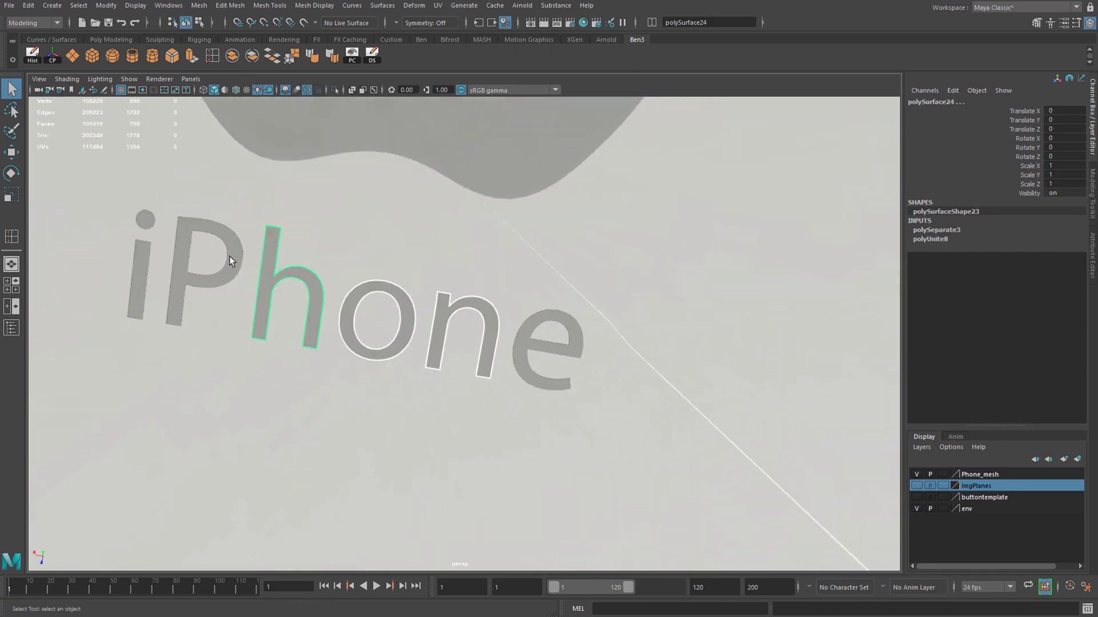
pyautogui.keyDown('shift'); pyautogui.click(180, 257); pyautogui.keyUp('shift')
pyautogui.keyDown('shift'); pyautogui.click(142, 253); pyautogui.keyUp('shift')
pyautogui.keyDown('shift'); pyautogui.click(521, 348); pyautogui.keyUp('shift')
pyautogui.click(233, 56)
# Step: Select the Apple logo, its leaf and the iPhone lettering, and combine them into one mesh
pyautogui.scroll(-8, 356, 221)
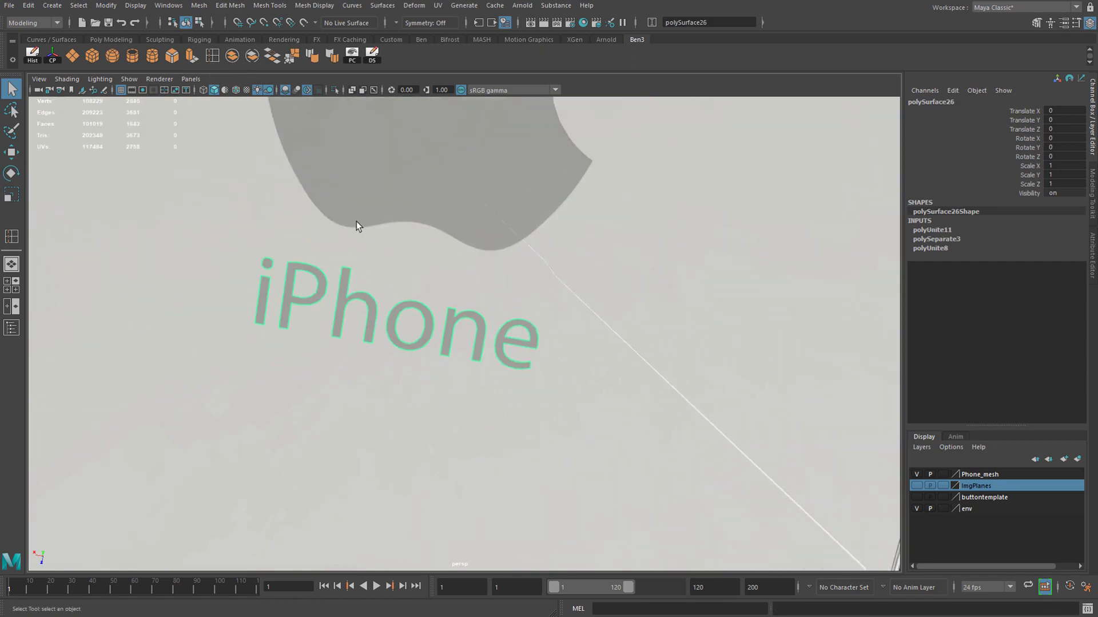
pyautogui.keyDown('alt'); pyautogui.moveTo(356, 221); pyautogui.dragTo(423, 205); pyautogui.keyUp('alt')
pyautogui.click(435, 229)
pyautogui.keyDown('shift'); pyautogui.click(445, 198); pyautogui.keyUp('shift')
pyautogui.scroll(5, 483, 314)
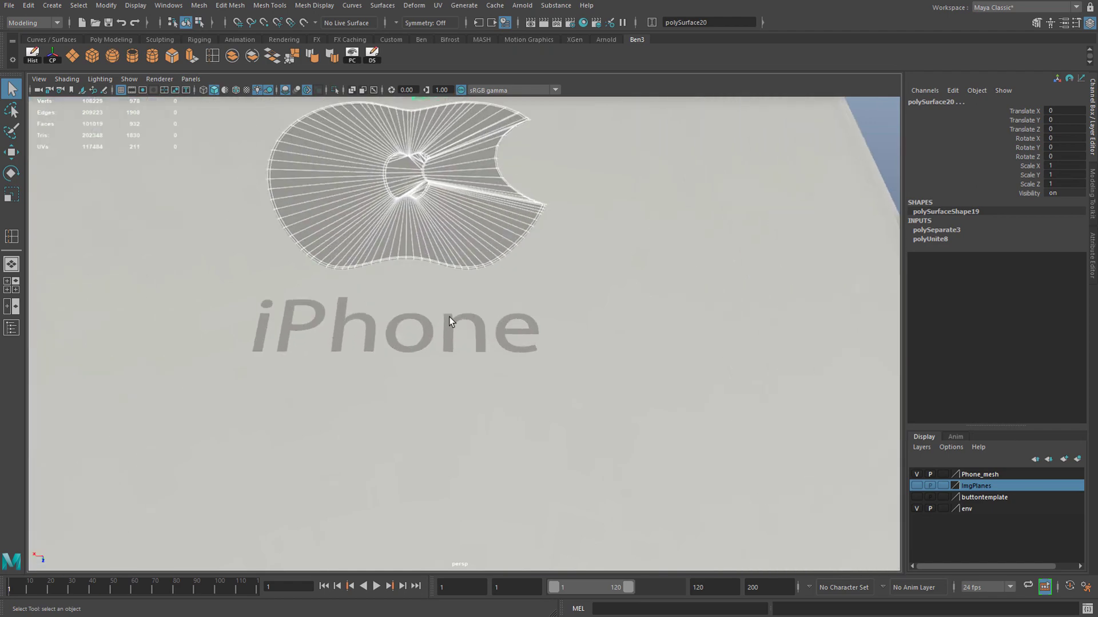
pyautogui.keyDown('shift'); pyautogui.click(448, 317); pyautogui.keyUp('shift')
pyautogui.click(232, 55)
# Step: Inspect the combined logo and lettering up close, and check which parts belong to the back cover mesh
pyautogui.scroll(-3, 437, 209)
pyautogui.scroll(-3, 437, 210)
pyautogui.keyDown('alt'); pyautogui.moveTo(437, 209); pyautogui.dragTo(500, 270); pyautogui.keyUp('alt')
pyautogui.scroll(5, 500, 270)
pyautogui.scroll(3, 463, 266)
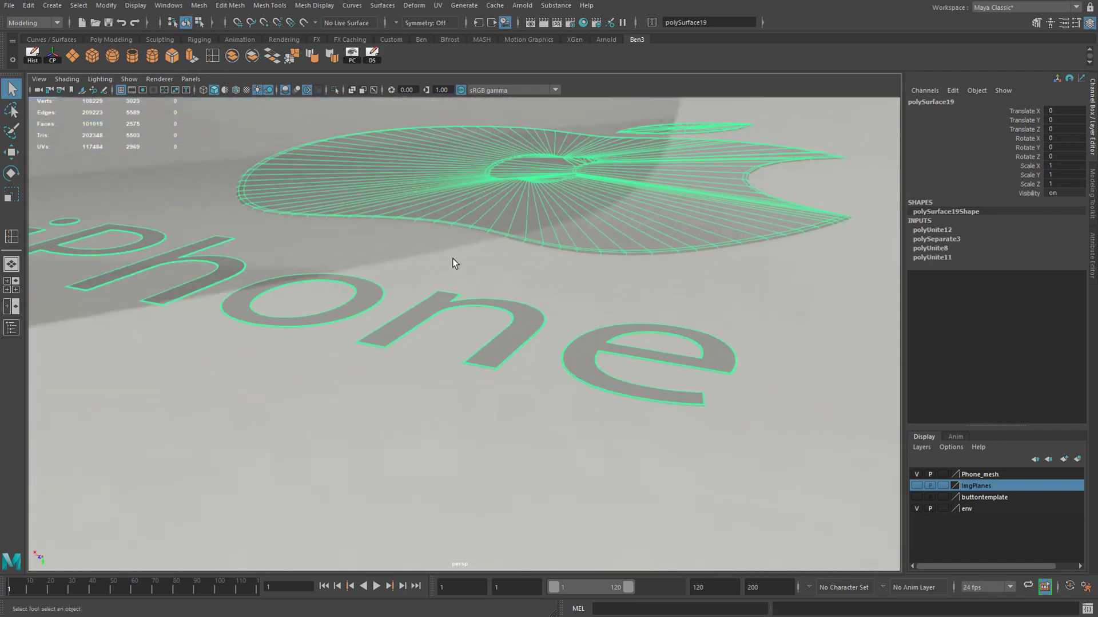
pyautogui.scroll(-6, 452, 258)
pyautogui.click(614, 202)
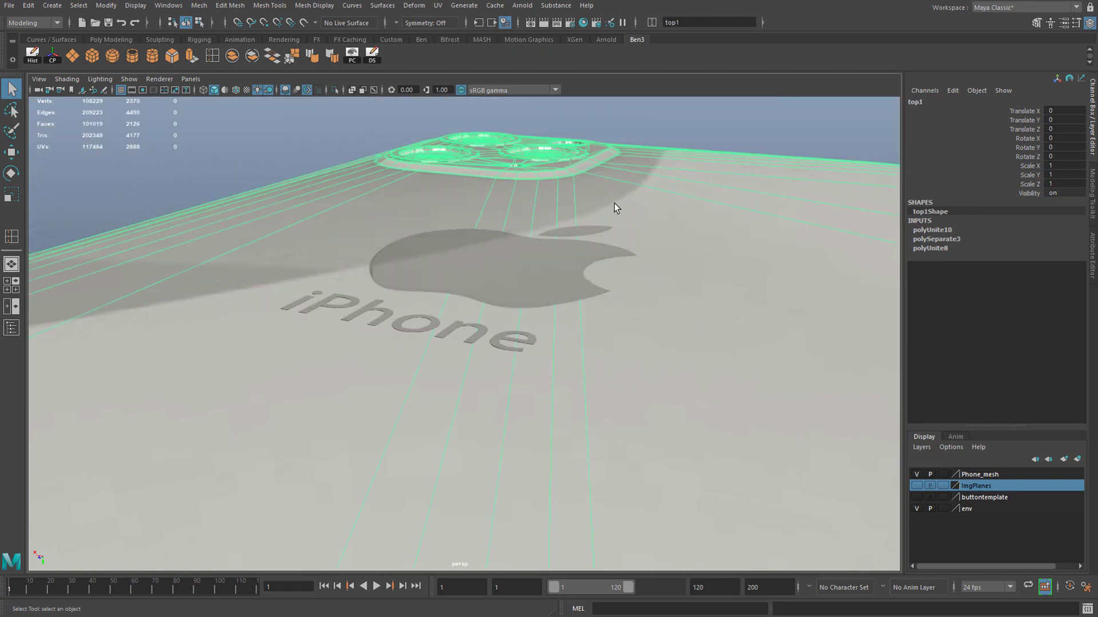
pyautogui.click(462, 283)
# Step: Shift the back cover slightly sideways to Translate X 0.017 and check its fit against the frame
pyautogui.scroll(-7, 466, 300)
pyautogui.keyDown('alt'); pyautogui.moveTo(467, 301); pyautogui.dragTo(473, 272); pyautogui.keyUp('alt')
pyautogui.keyDown('alt'); pyautogui.moveTo(473, 272); pyautogui.dragTo(447, 336, button='right'); pyautogui.keyUp('alt')
pyautogui.click(613, 382)
pyautogui.keyDown('alt'); pyautogui.moveTo(613, 382); pyautogui.dragTo(482, 225); pyautogui.keyUp('alt')
pyautogui.press('w')
pyautogui.keyDown('alt'); pyautogui.moveTo(482, 225); pyautogui.dragTo(485, 279); pyautogui.keyUp('alt')
pyautogui.click(532, 378)
pyautogui.keyDown('alt'); pyautogui.moveTo(532, 379); pyautogui.dragTo(476, 341); pyautogui.keyUp('alt')
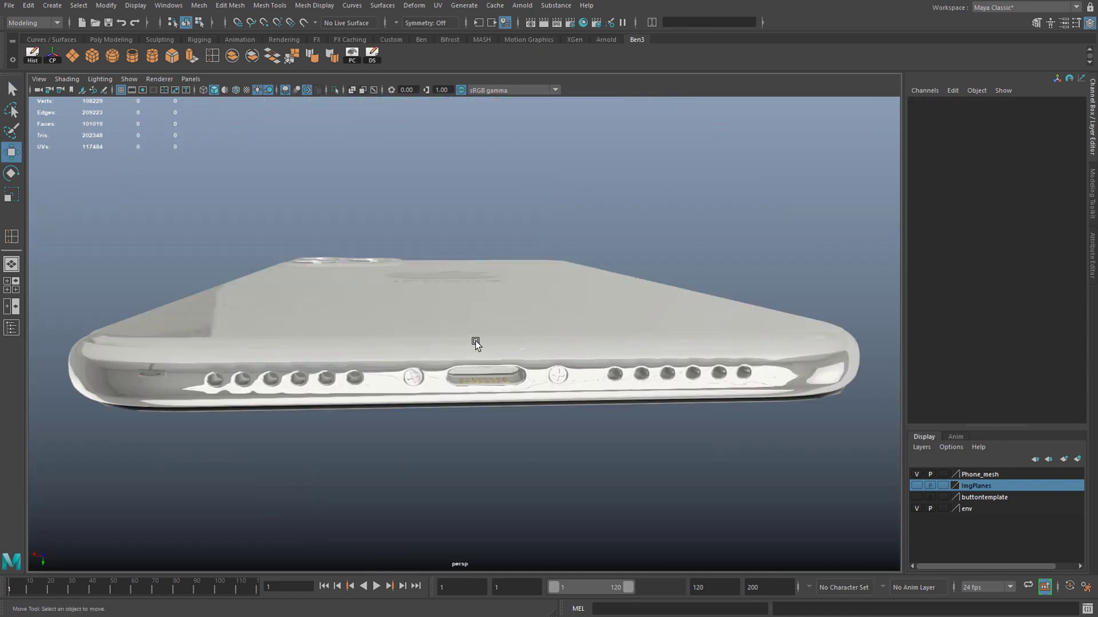
pyautogui.click(368, 321)
pyautogui.keyDown('alt'); pyautogui.moveTo(368, 321); pyautogui.dragTo(362, 351); pyautogui.keyUp('alt')
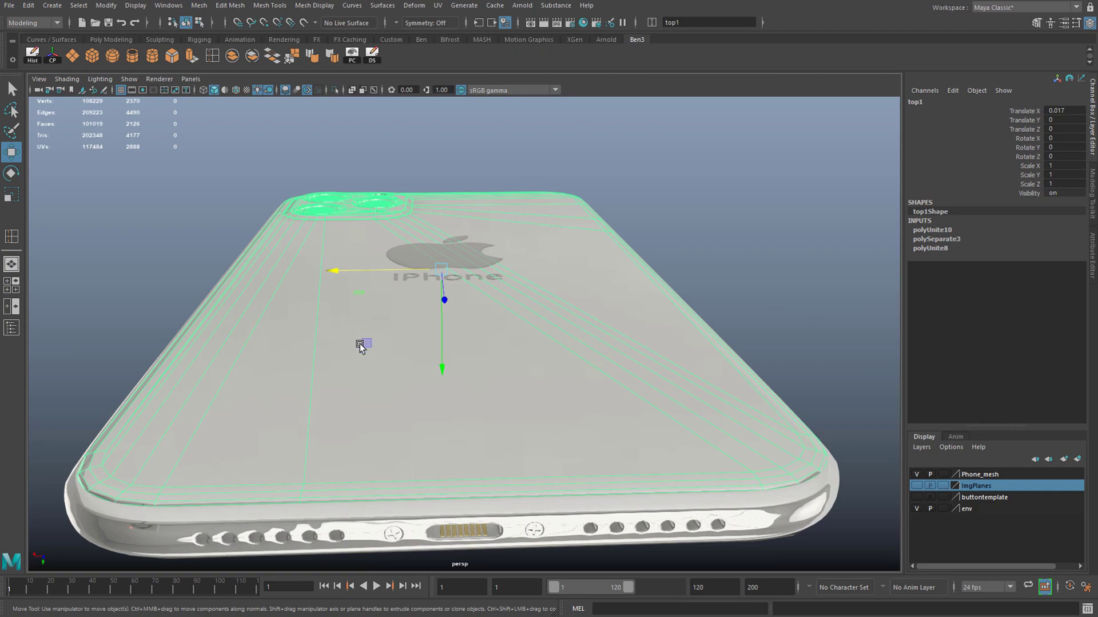
# Step: Display the back cover with smooth preview and check its camera module from several angles
pyautogui.click(337, 520)
pyautogui.click(349, 543)
pyautogui.keyDown('alt'); pyautogui.moveTo(349, 543); pyautogui.dragTo(359, 229); pyautogui.keyUp('alt')
pyautogui.click(692, 230)
pyautogui.keyDown('alt'); pyautogui.moveTo(692, 230); pyautogui.dragTo(459, 231); pyautogui.keyUp('alt')
pyautogui.click(459, 232)
pyautogui.scroll(-5, 467, 258)
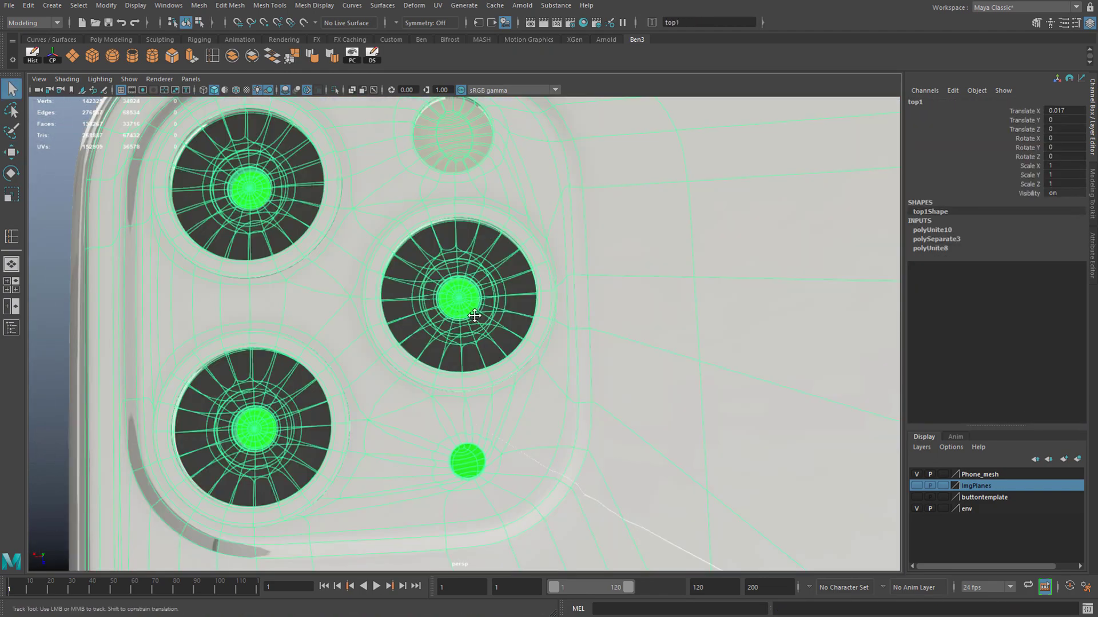
pyautogui.keyDown('alt'); pyautogui.moveTo(603, 357); pyautogui.dragTo(554, 269); pyautogui.keyUp('alt')
pyautogui.click(166, 173)
pyautogui.scroll(-5, 516, 285)
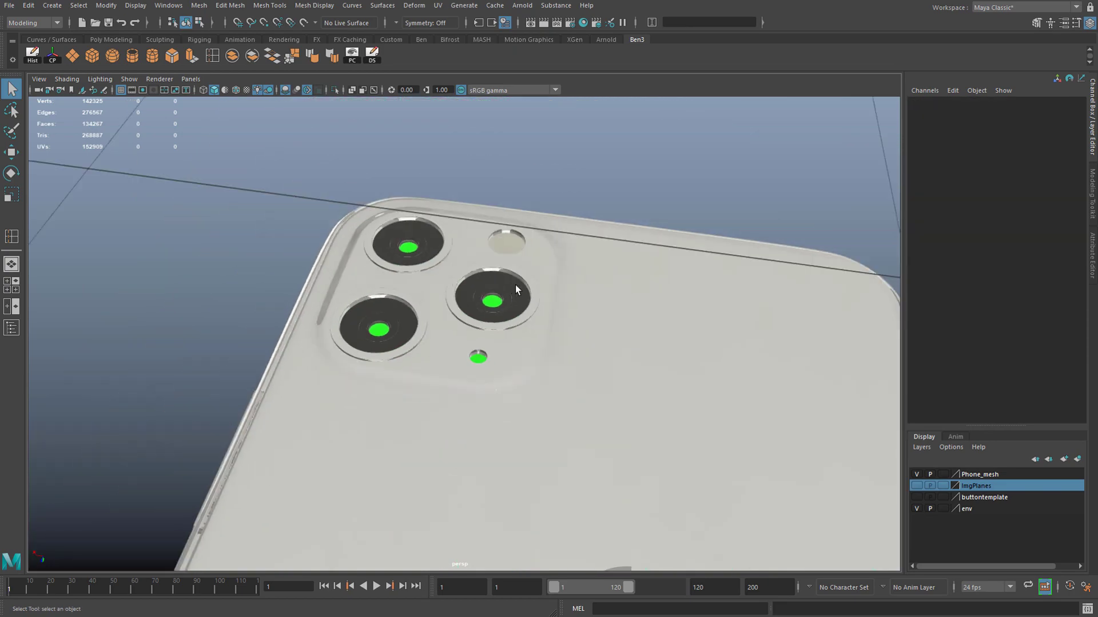
# Step: Inspect the smoothed camera rings, lens centers and flash up close
pyautogui.scroll(3, 504, 294)
pyautogui.keyDown('alt'); pyautogui.moveTo(493, 303); pyautogui.dragTo(515, 343, button='middle'); pyautogui.keyUp('alt')
pyautogui.scroll(4, 550, 343)
pyautogui.scroll(-2, 552, 301)
pyautogui.keyDown('alt'); pyautogui.moveTo(552, 301); pyautogui.dragTo(442, 300); pyautogui.keyUp('alt')
pyautogui.scroll(5, 579, 306)
pyautogui.keyDown('alt'); pyautogui.moveTo(532, 305); pyautogui.dragTo(483, 359); pyautogui.keyUp('alt')
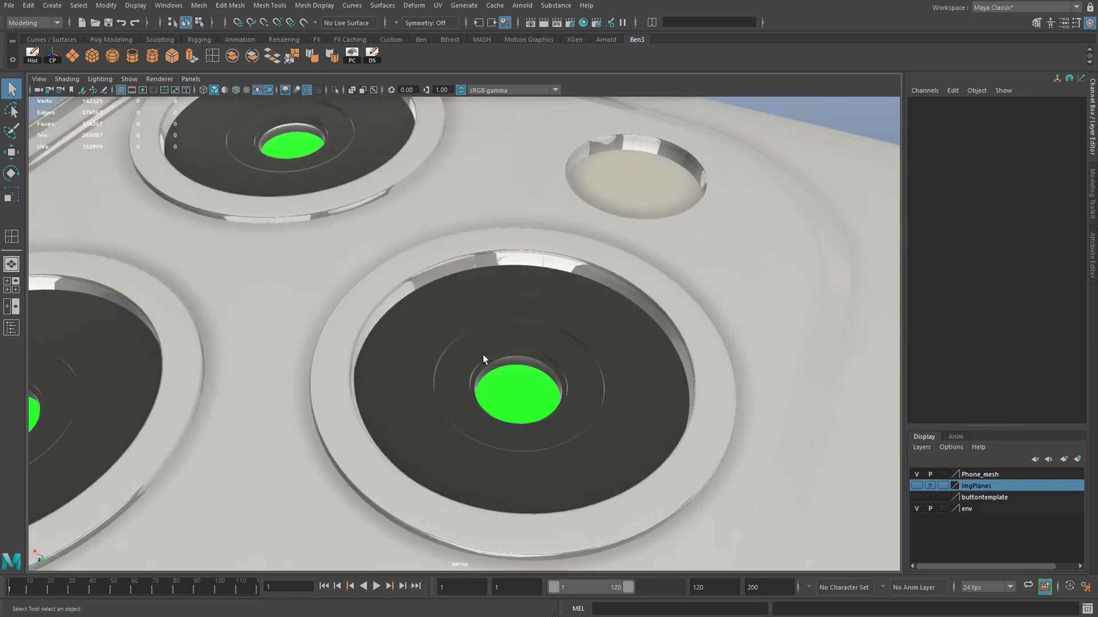
# Step: Select the back cover and examine the wireframe around the green center of a camera lens
pyautogui.click(321, 196)
pyautogui.keyDown('alt'); pyautogui.moveTo(607, 371); pyautogui.dragTo(759, 327, button='middle'); pyautogui.keyUp('alt')
pyautogui.scroll(3, 640, 331)
pyautogui.keyDown('alt'); pyautogui.moveTo(610, 342); pyautogui.dragTo(491, 341, button='middle'); pyautogui.keyUp('alt')
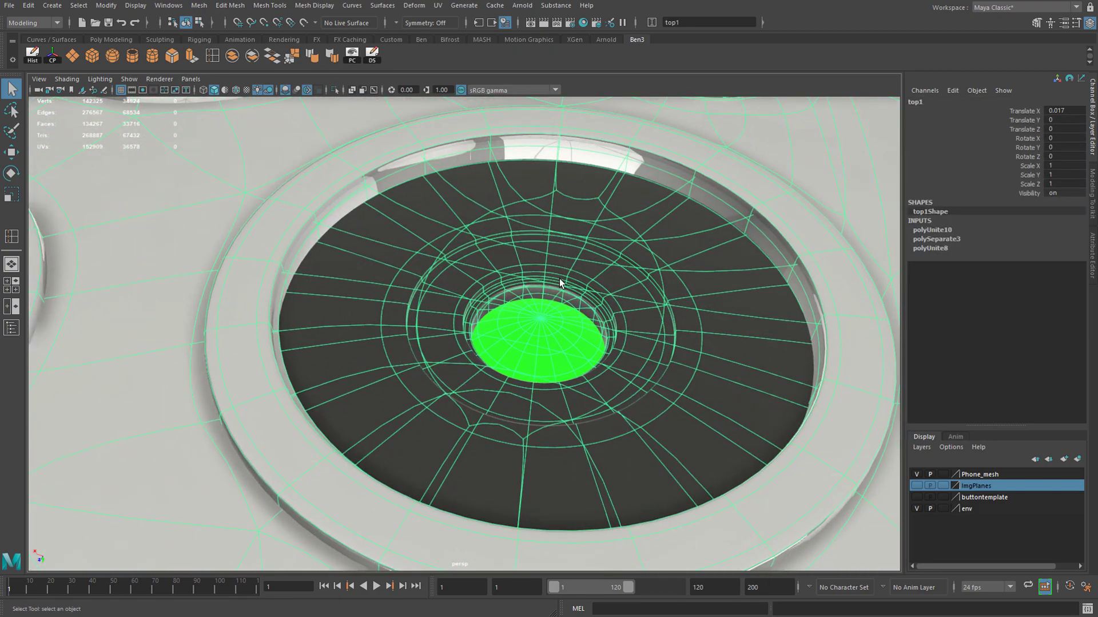
pyautogui.keyDown('alt'); pyautogui.moveTo(559, 278); pyautogui.dragTo(592, 362, button='right'); pyautogui.keyUp('alt')
pyautogui.keyDown('alt'); pyautogui.moveTo(571, 333); pyautogui.dragTo(456, 381, button='middle'); pyautogui.keyUp('alt')
pyautogui.keyDown('alt'); pyautogui.moveTo(456, 380); pyautogui.dragTo(499, 332); pyautogui.keyUp('alt')
pyautogui.keyDown('alt'); pyautogui.moveTo(486, 208); pyautogui.dragTo(485, 228, button='middle'); pyautogui.keyUp('alt')
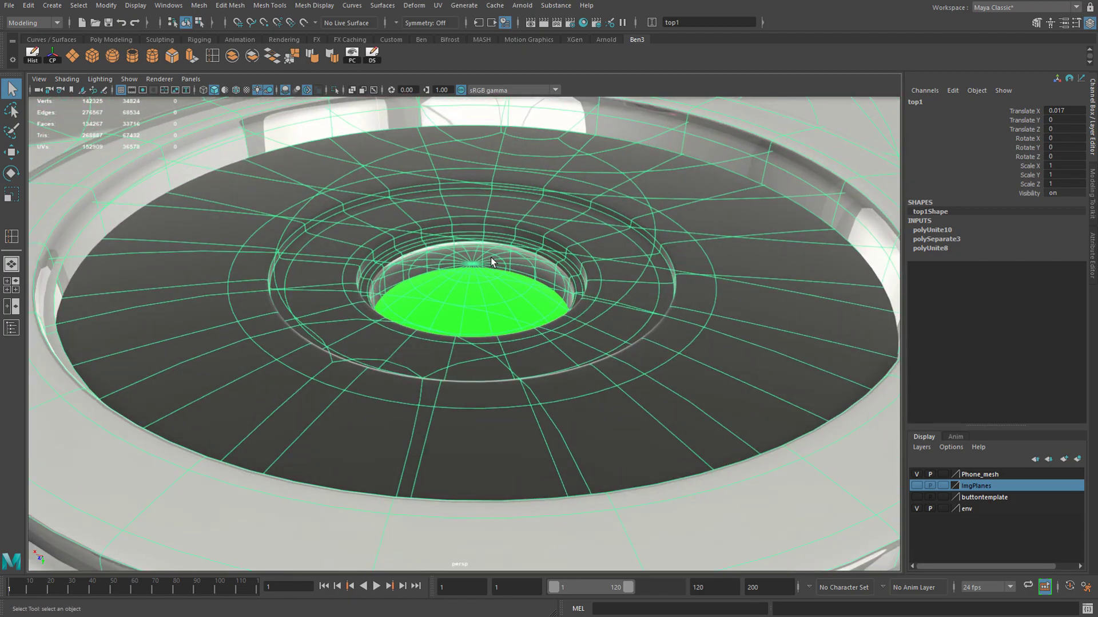
pyautogui.keyDown('alt'); pyautogui.moveTo(493, 260); pyautogui.dragTo(561, 398, button='right'); pyautogui.keyUp('alt')
pyautogui.keyDown('alt'); pyautogui.moveTo(455, 259); pyautogui.dragTo(474, 274, button='right'); pyautogui.keyUp('alt')
pyautogui.keyDown('alt'); pyautogui.moveTo(421, 205); pyautogui.dragTo(467, 261, button='right'); pyautogui.keyUp('alt')
pyautogui.keyDown('alt'); pyautogui.moveTo(420, 200); pyautogui.dragTo(427, 211); pyautogui.keyUp('alt')
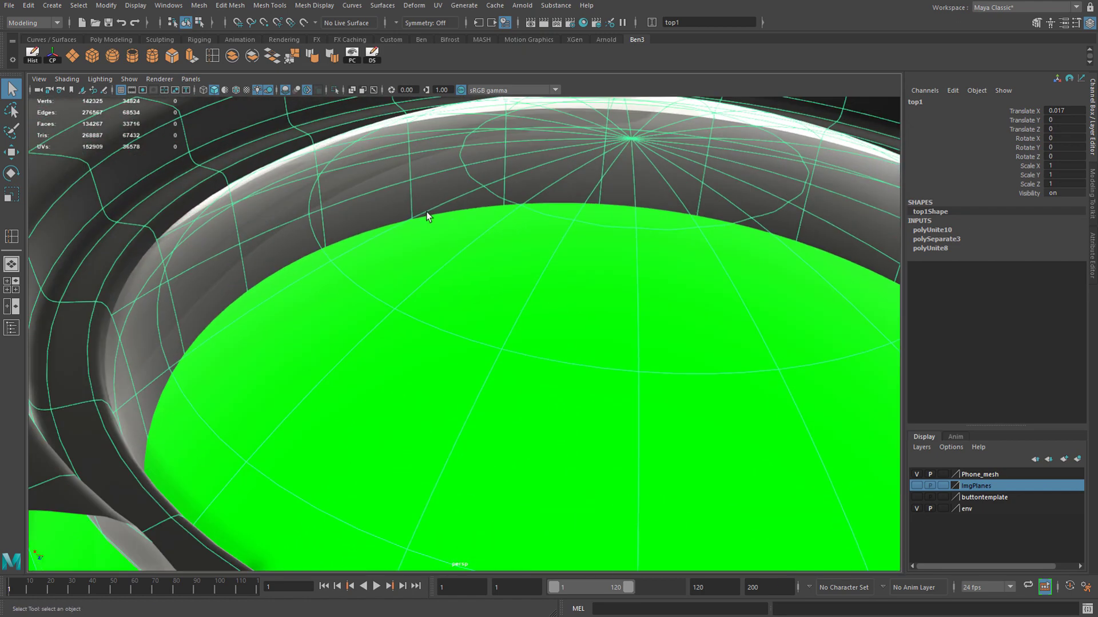
# Step: Assign a new aiStandardSurface material with the Rubber preset to the flat green face beneath the camera lenses
pyautogui.keyDown('alt'); pyautogui.moveTo(427, 212); pyautogui.dragTo(437, 222, button='right'); pyautogui.keyUp('alt')
pyautogui.click(451, 228)
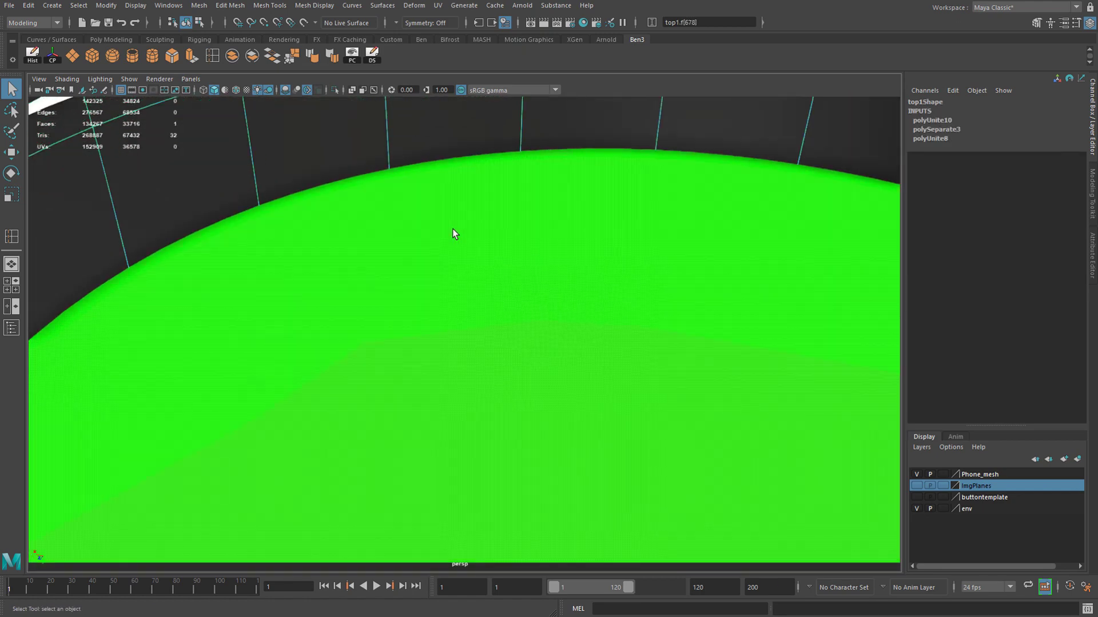
pyautogui.moveTo(522, 265); pyautogui.dragTo(524, 268, button='right')
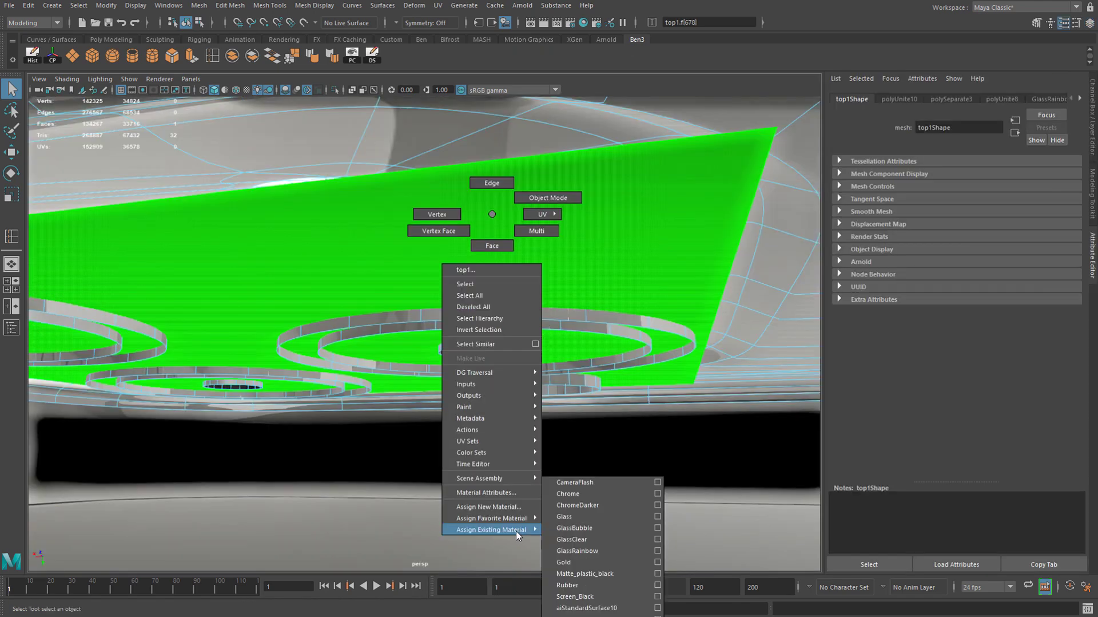
pyautogui.moveTo(486, 529); pyautogui.dragTo(474, 489, button='right')
pyautogui.click(477, 507)
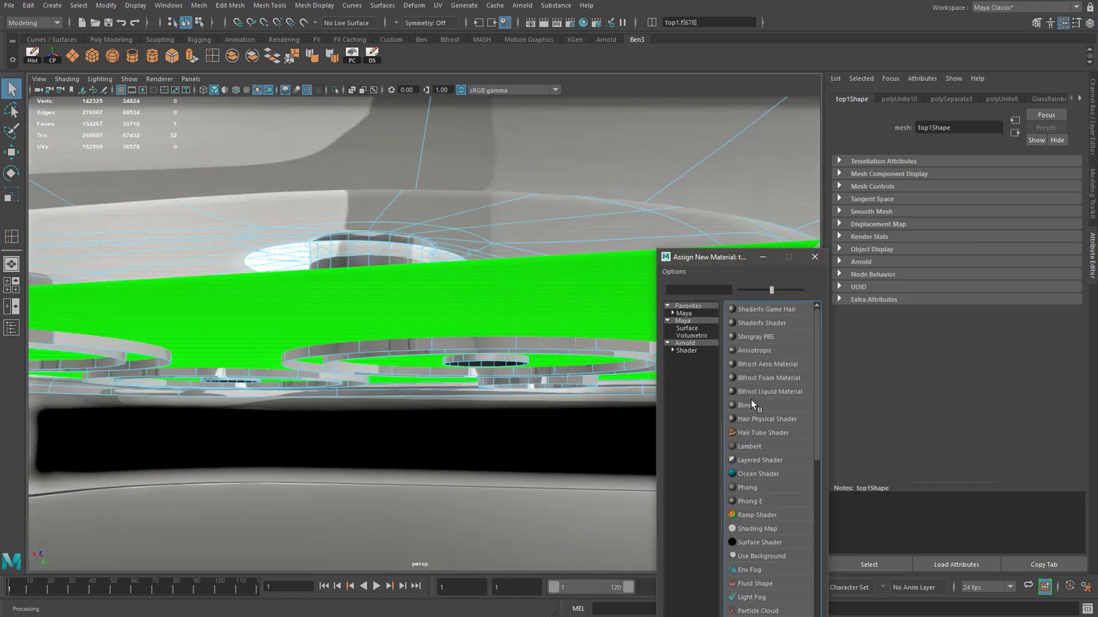
pyautogui.click(687, 350)
pyautogui.click(753, 446)
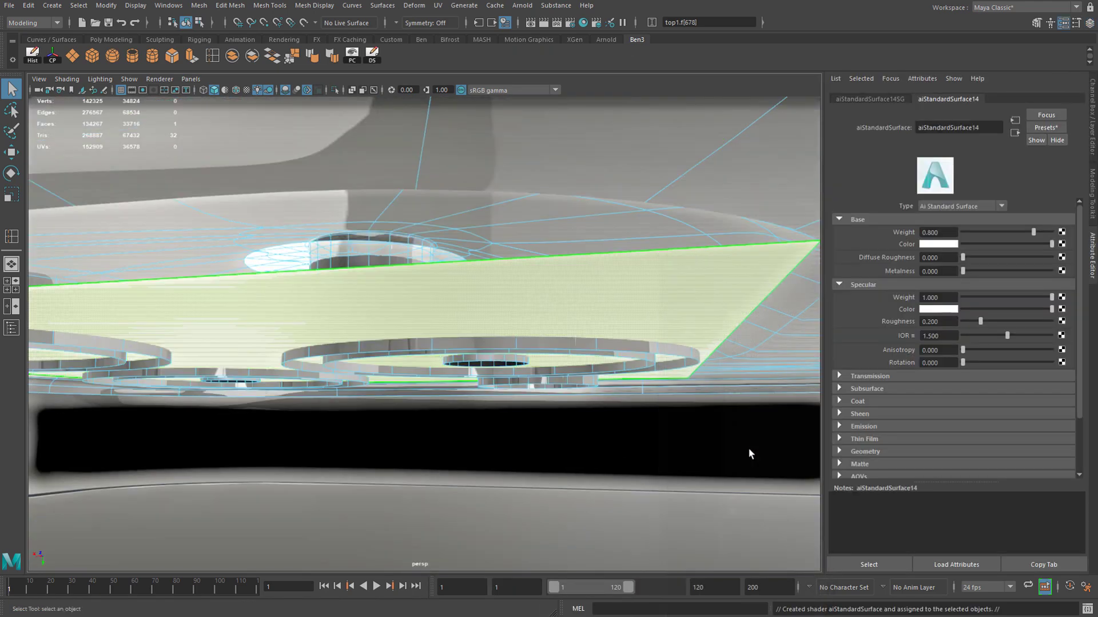
pyautogui.click(1042, 128)
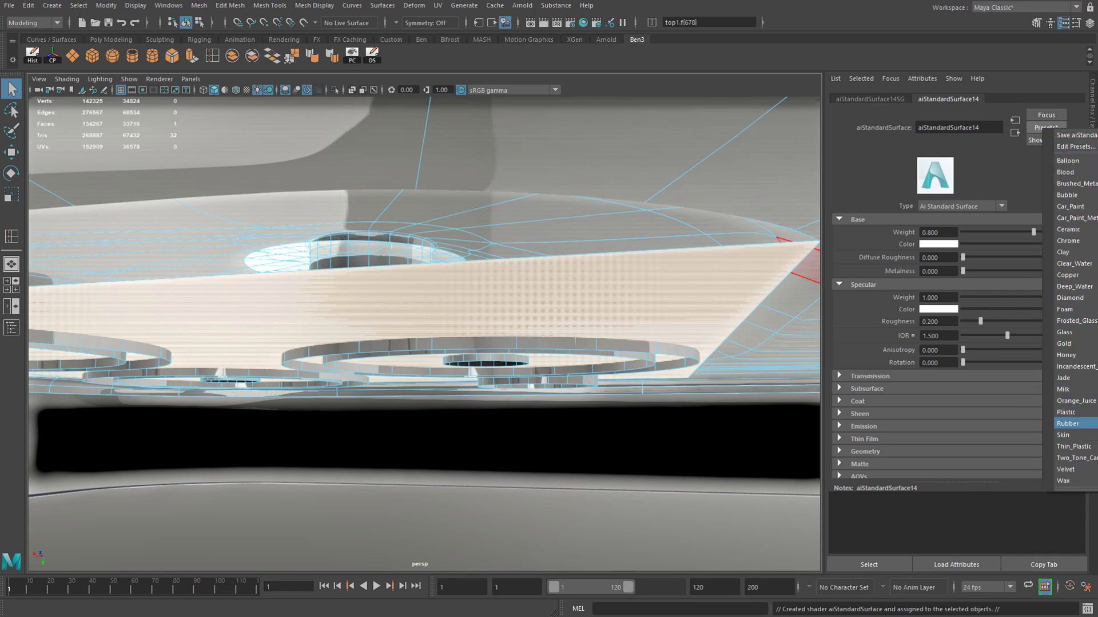
pyautogui.click(1068, 423)
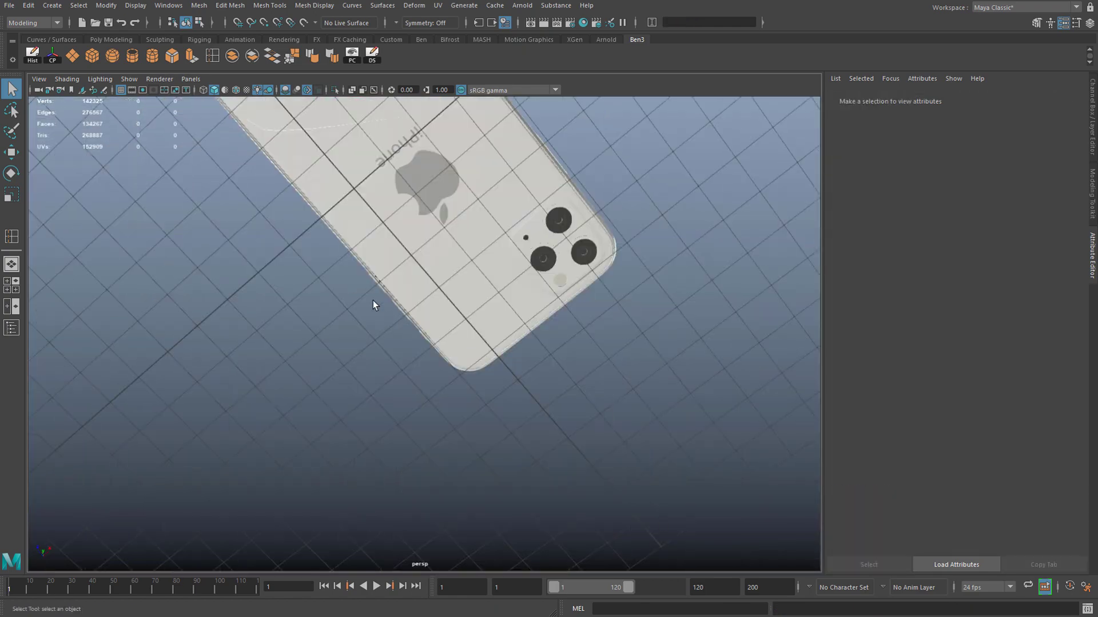
# Step: Select all visible parts of the phone and group them
pyautogui.keyDown('alt'); pyautogui.moveTo(373, 300); pyautogui.dragTo(217, 285); pyautogui.keyUp('alt')
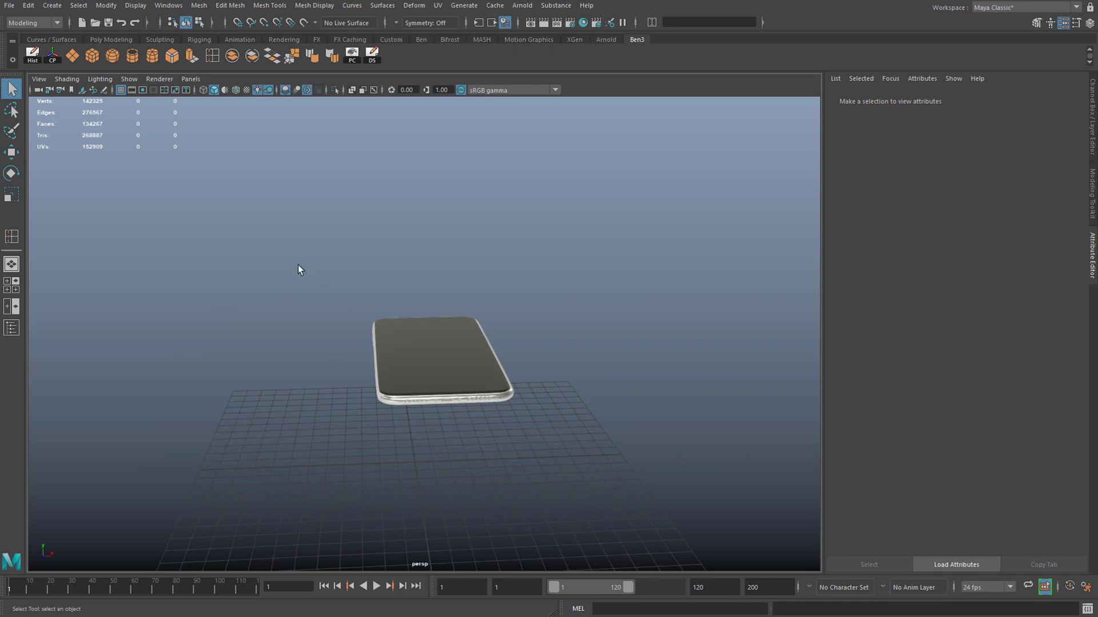
pyautogui.moveTo(606, 462); pyautogui.dragTo(606, 462)
pyautogui.press('f')
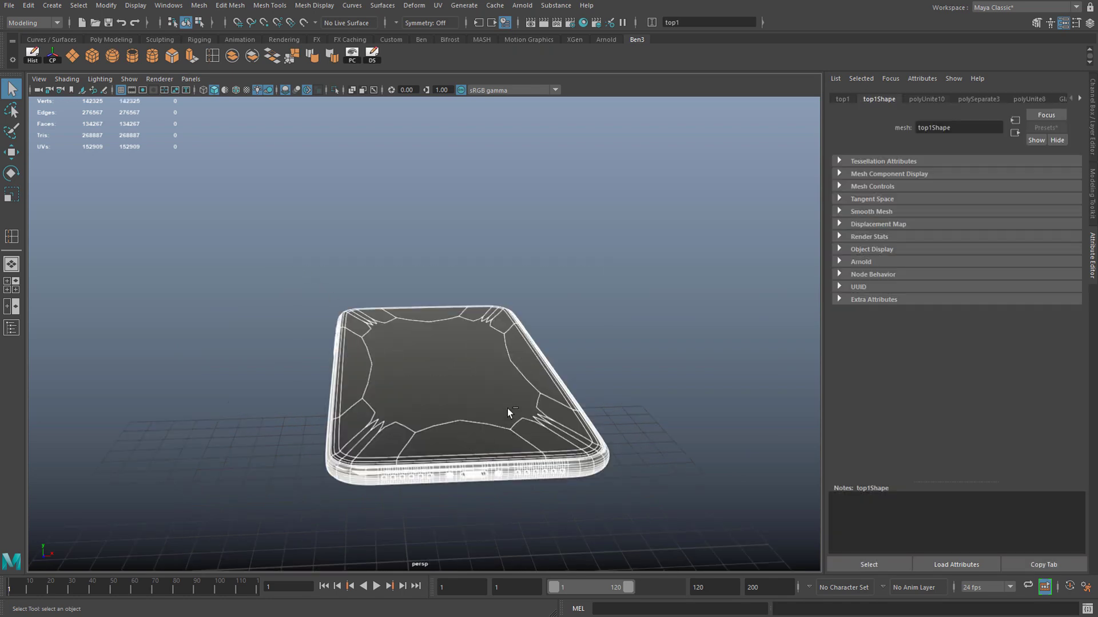
pyautogui.hotkey('ctrl', 'g')
pyautogui.keyDown('alt'); pyautogui.moveTo(296, 366); pyautogui.dragTo(482, 441); pyautogui.keyUp('alt')
pyautogui.keyDown('alt'); pyautogui.moveTo(482, 440); pyautogui.dragTo(342, 258, button='right'); pyautogui.keyUp('alt')
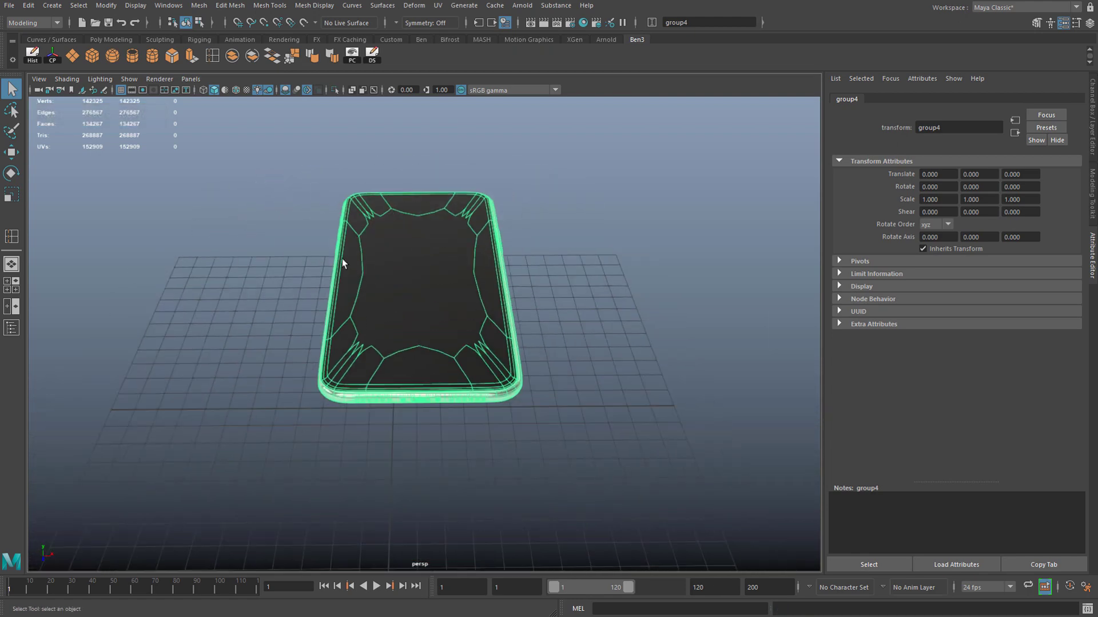
# Step: Center the phone group's pivot and raise it manually into the middle of the phone body
pyautogui.press('w')
pyautogui.moveTo(383, 310)
pyautogui.keyDown('alt'); pyautogui.mouseDown()
pyautogui.moveTo(390, 289)
pyautogui.moveTo(392, 301)
pyautogui.mouseUp(); pyautogui.keyUp('alt')
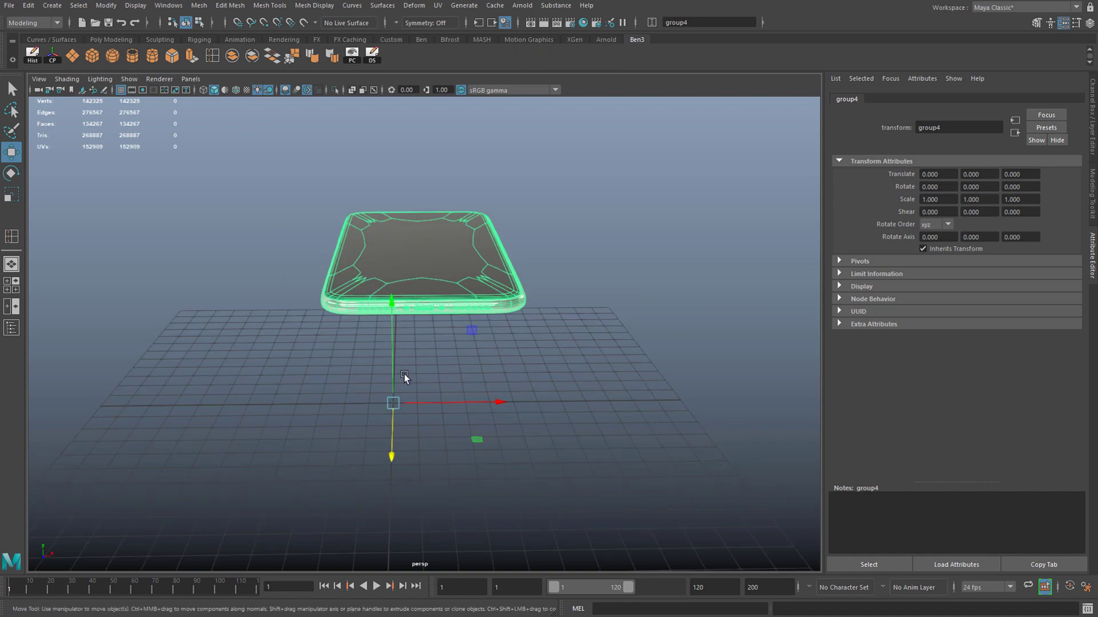
pyautogui.keyDown('alt'); pyautogui.moveTo(404, 373); pyautogui.dragTo(162, 167); pyautogui.keyUp('alt')
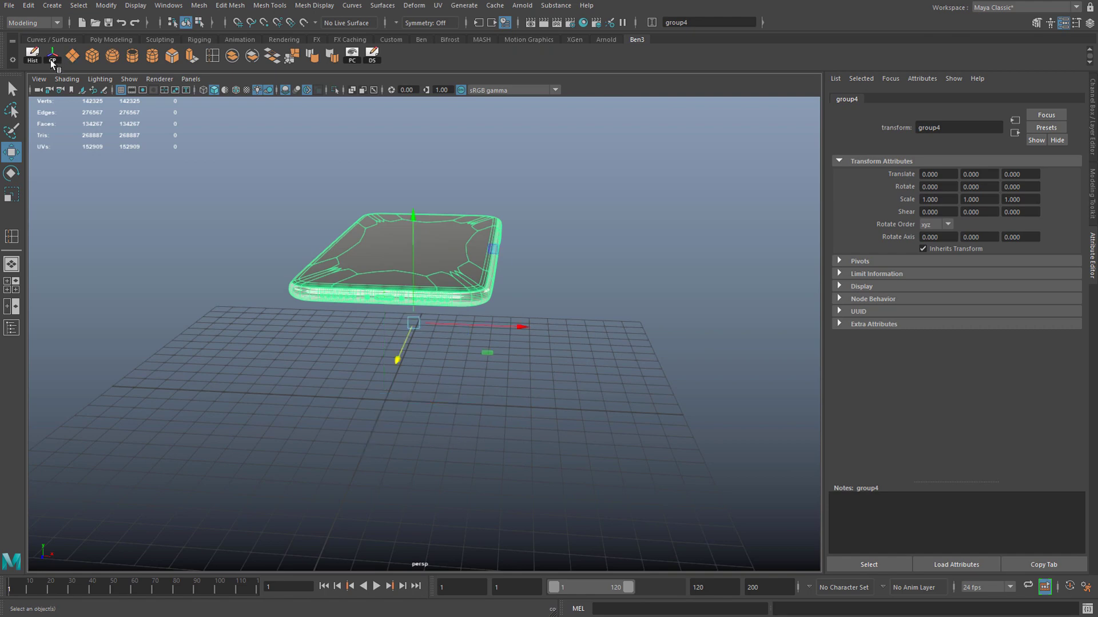
pyautogui.click(103, 6)
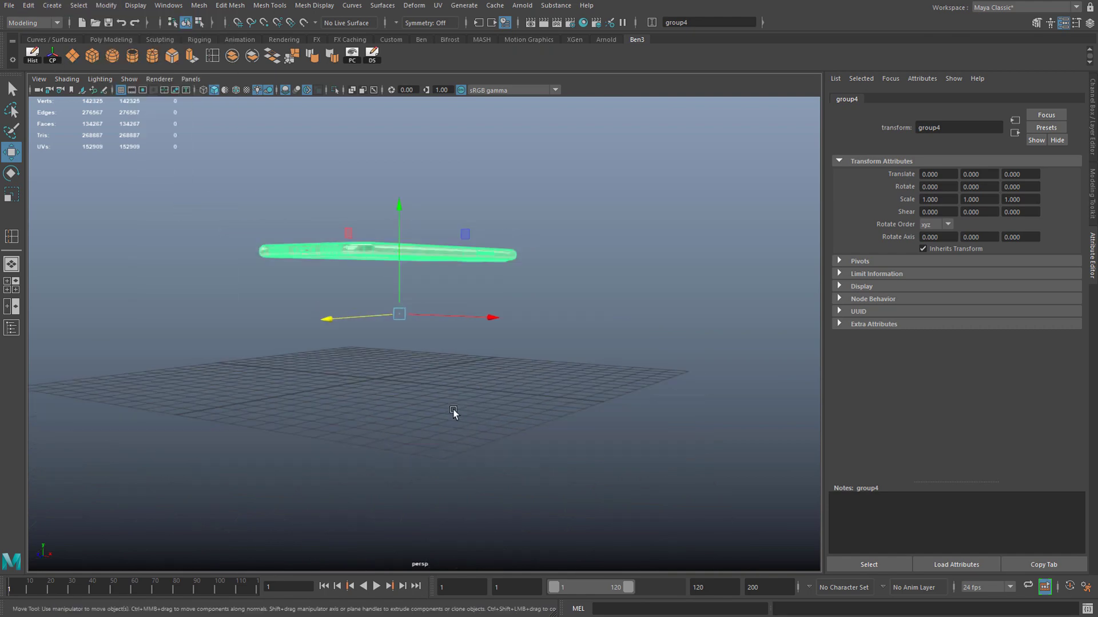
pyautogui.keyDown('alt'); pyautogui.moveTo(453, 409); pyautogui.dragTo(489, 414, button='middle'); pyautogui.keyUp('alt')
pyautogui.keyDown('alt'); pyautogui.moveTo(489, 414); pyautogui.dragTo(313, 273); pyautogui.keyUp('alt')
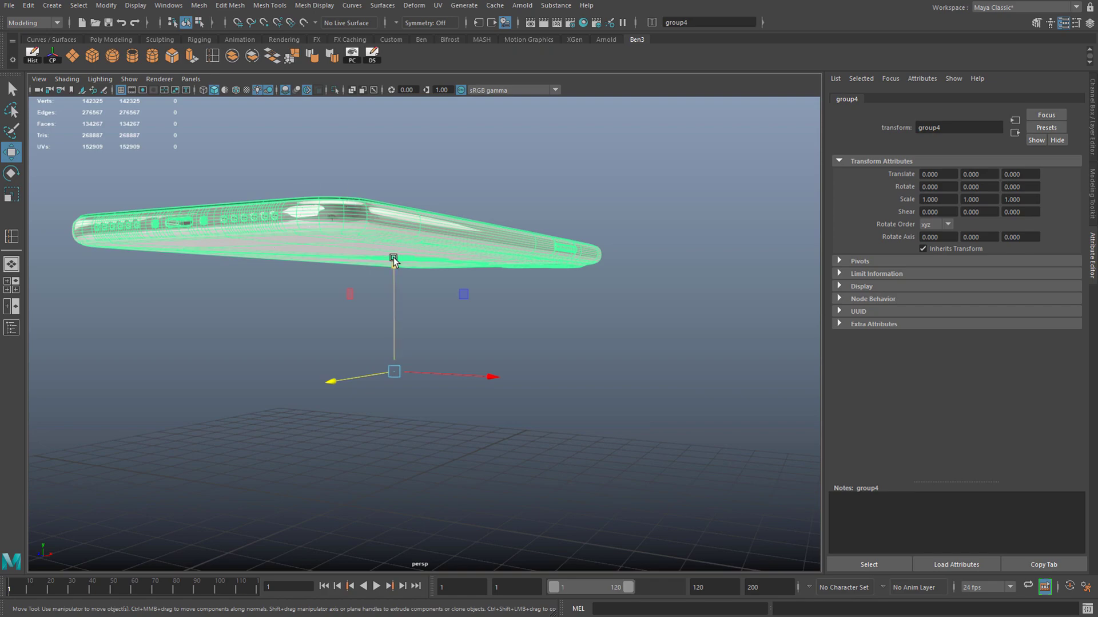
pyautogui.moveTo(393, 260); pyautogui.dragTo(399, 280)
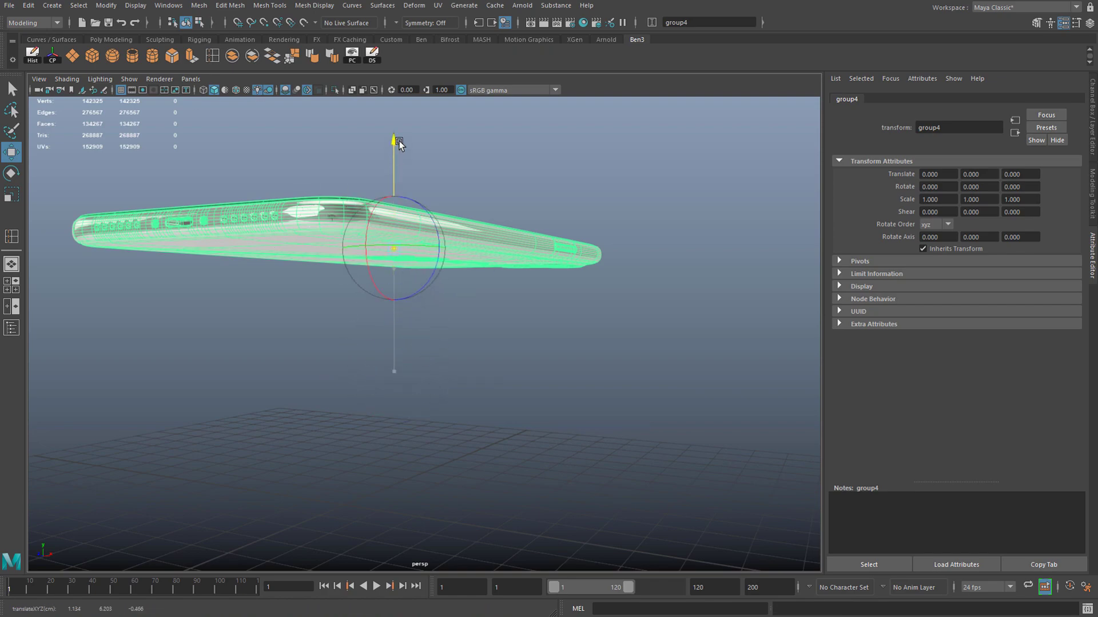
pyautogui.keyDown('alt'); pyautogui.moveTo(400, 141); pyautogui.dragTo(654, 274); pyautogui.keyUp('alt')
pyautogui.click(654, 275)
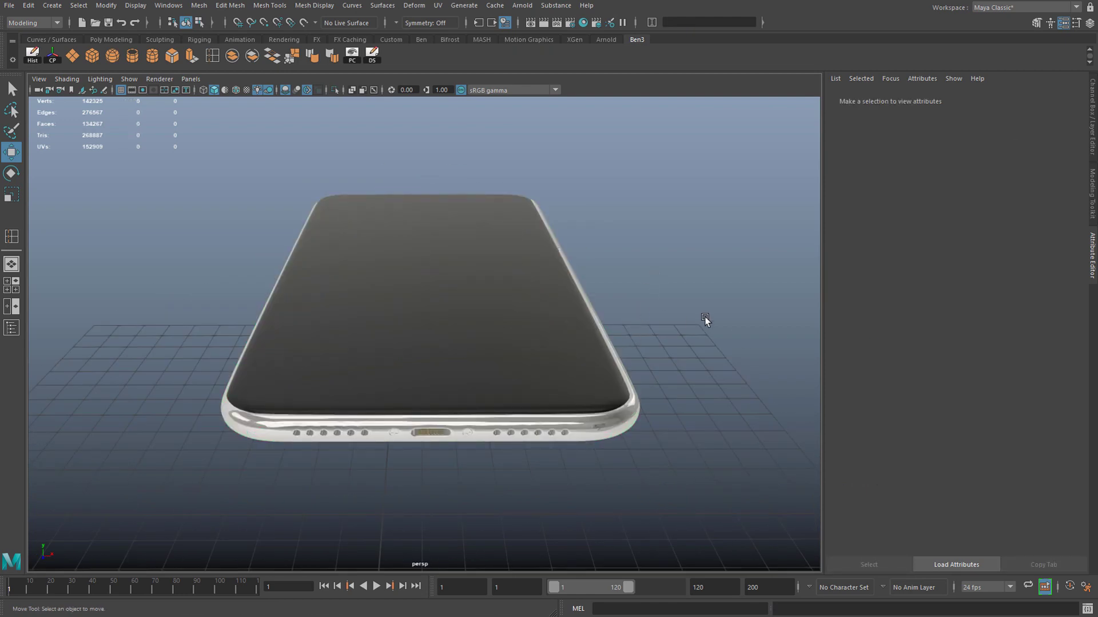
# Step: Pick the screen glass and go up the hierarchy to select the whole phone group
pyautogui.click(520, 312)
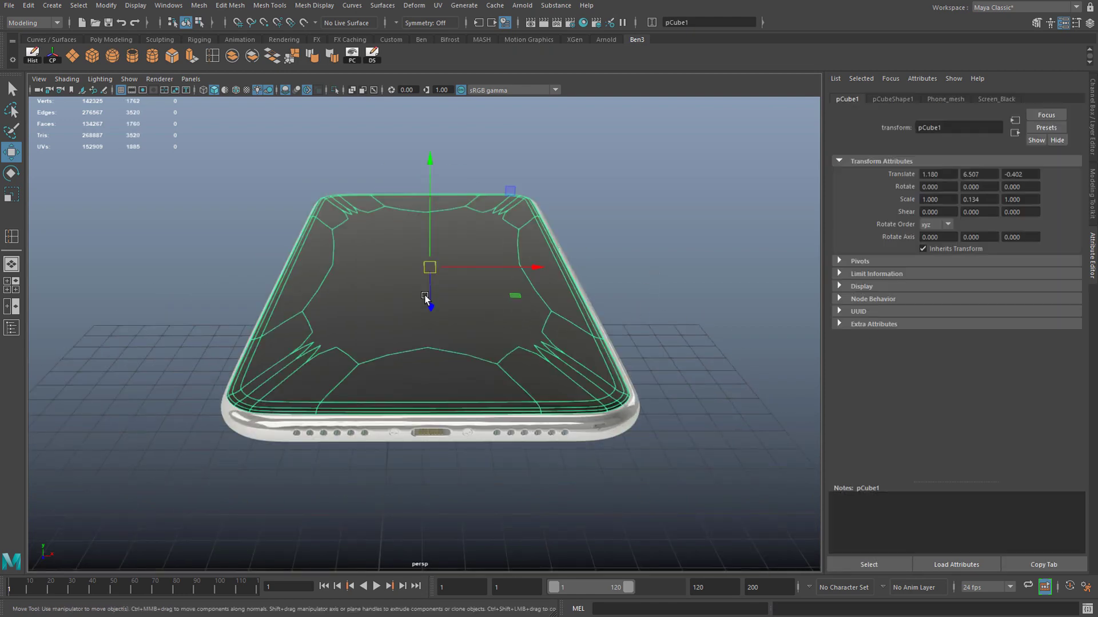
pyautogui.keyDown('alt'); pyautogui.moveTo(330, 357); pyautogui.dragTo(329, 312); pyautogui.keyUp('alt')
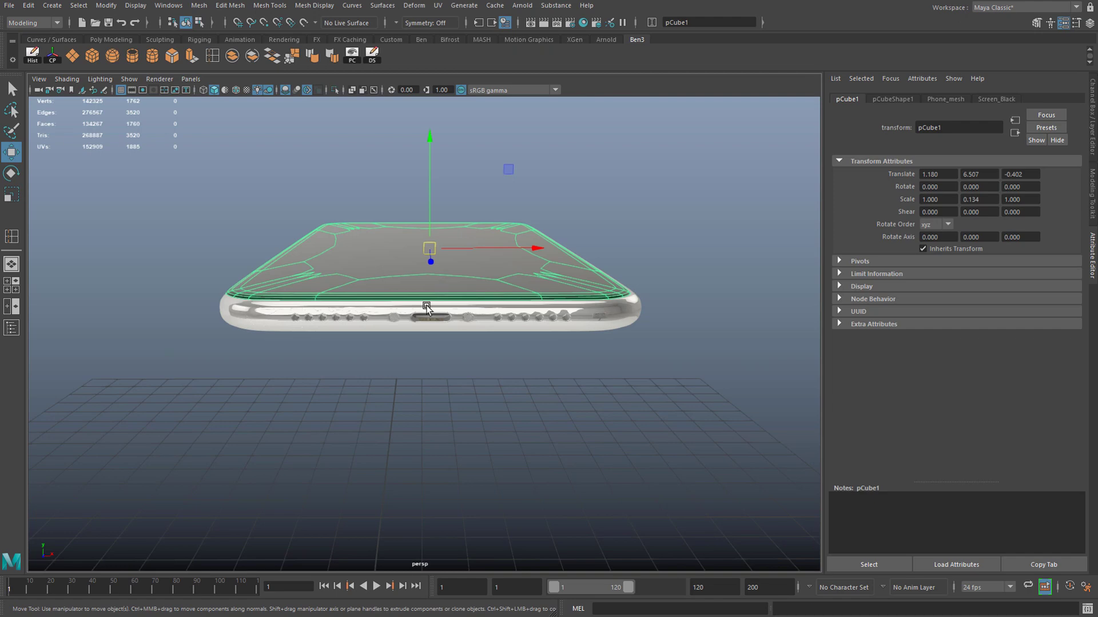
pyautogui.press('Up')
pyautogui.scroll(-3, 465, 274)
pyautogui.scroll(1, 463, 272)
pyautogui.moveTo(463, 272)
pyautogui.keyDown('alt'); pyautogui.mouseDown()
pyautogui.moveTo(419, 244)
pyautogui.moveTo(463, 286)
pyautogui.mouseUp(); pyautogui.keyUp('alt')
# Step: Look through the scene's full object list in the Outliner
pyautogui.click(172, 6)
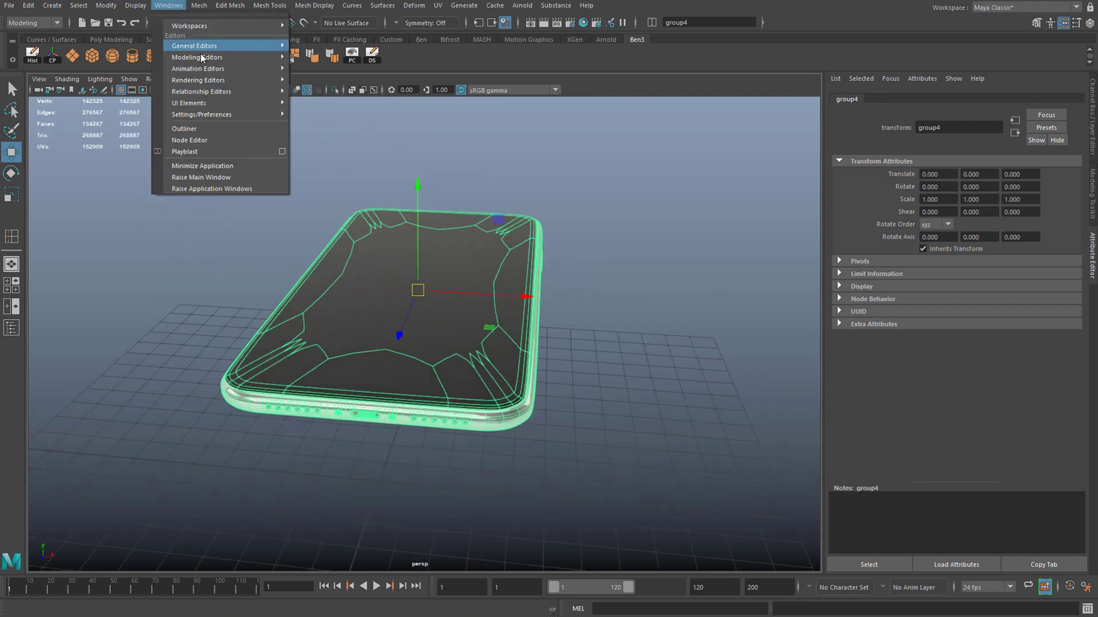
pyautogui.click(233, 142)
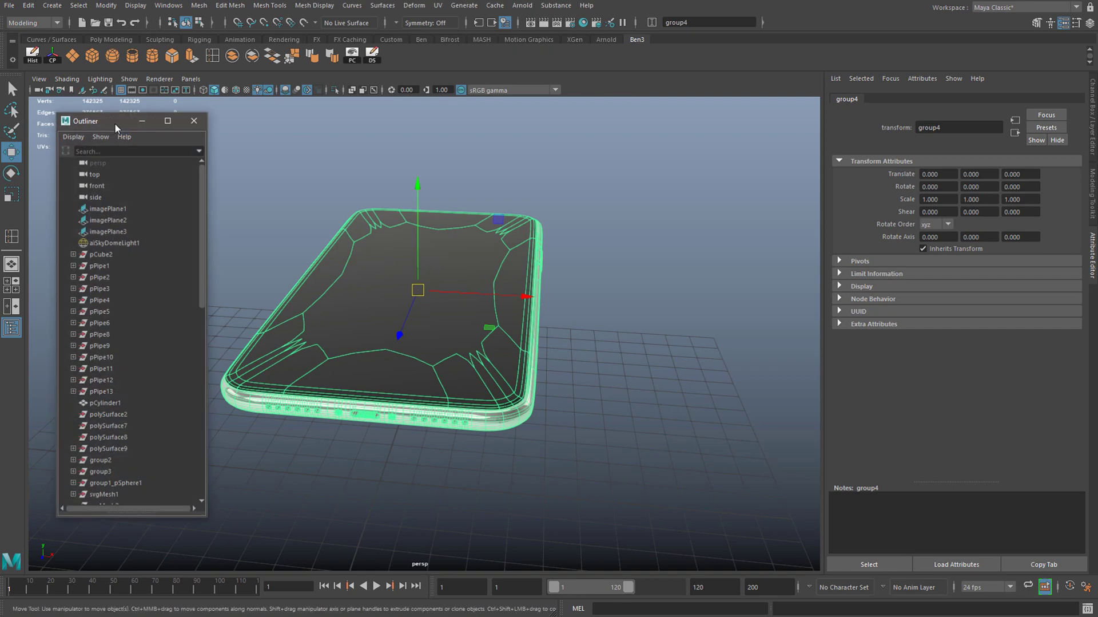
pyautogui.moveTo(121, 116); pyautogui.dragTo(732, 96)
pyautogui.scroll(-10, 726, 296)
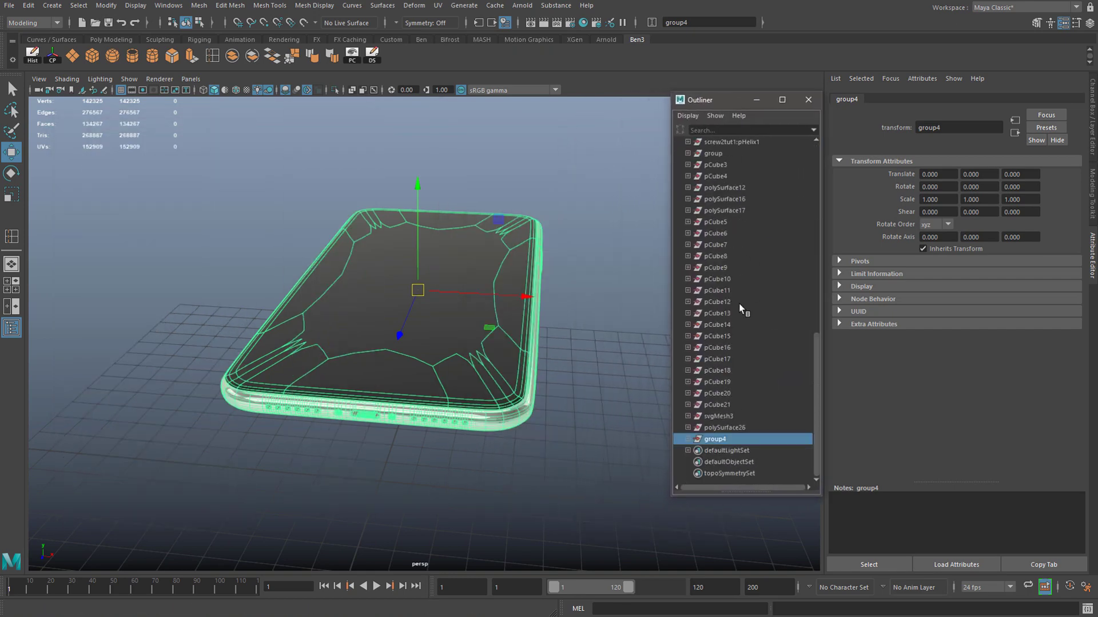
pyautogui.scroll(12, 739, 303)
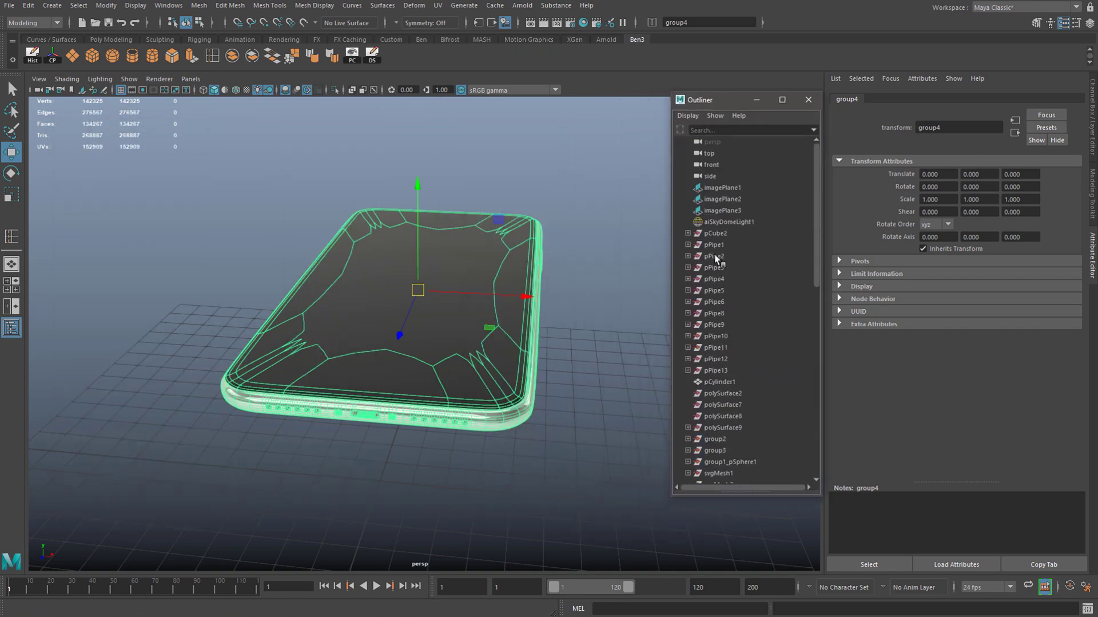
pyautogui.scroll(-10, 739, 263)
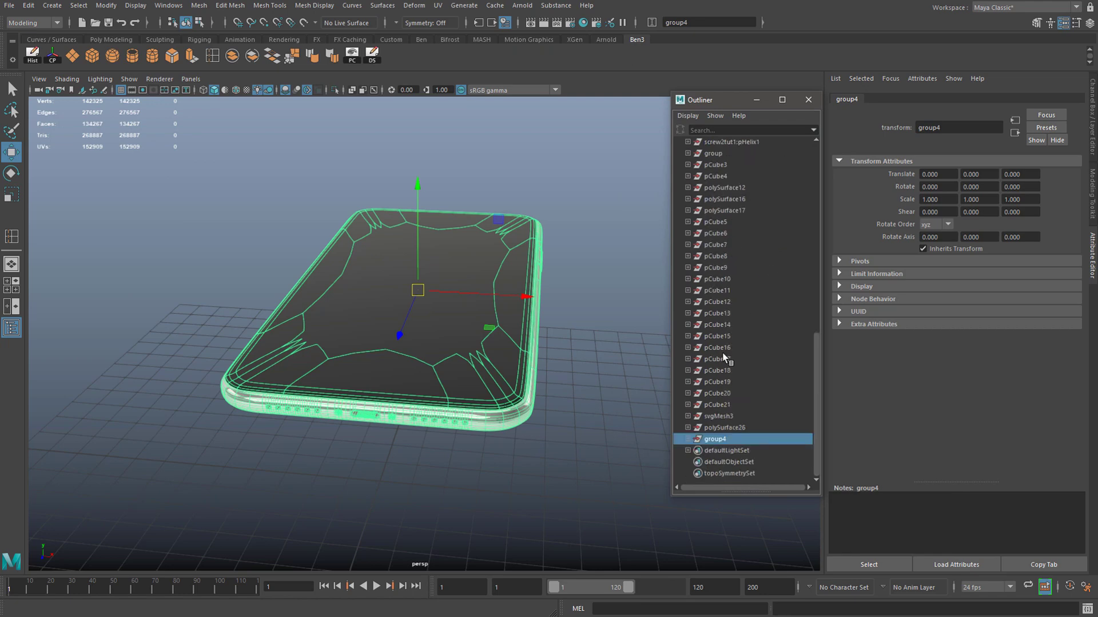
pyautogui.click(809, 99)
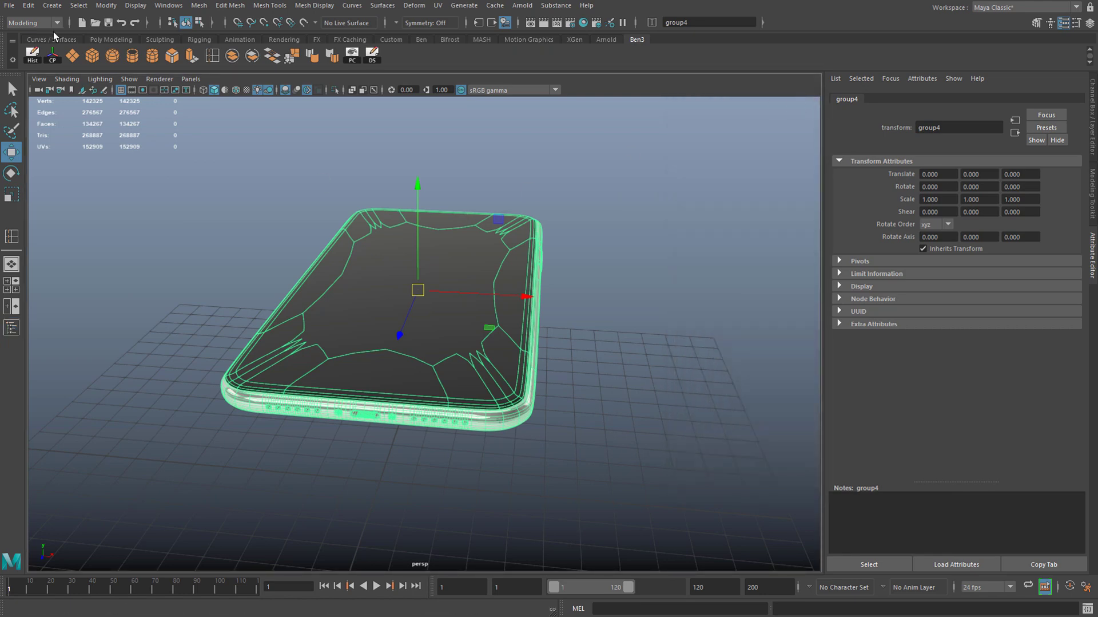
# Step: Delete the construction history of the phone group and of the whole scene
pyautogui.click(33, 56)
pyautogui.click(28, 5)
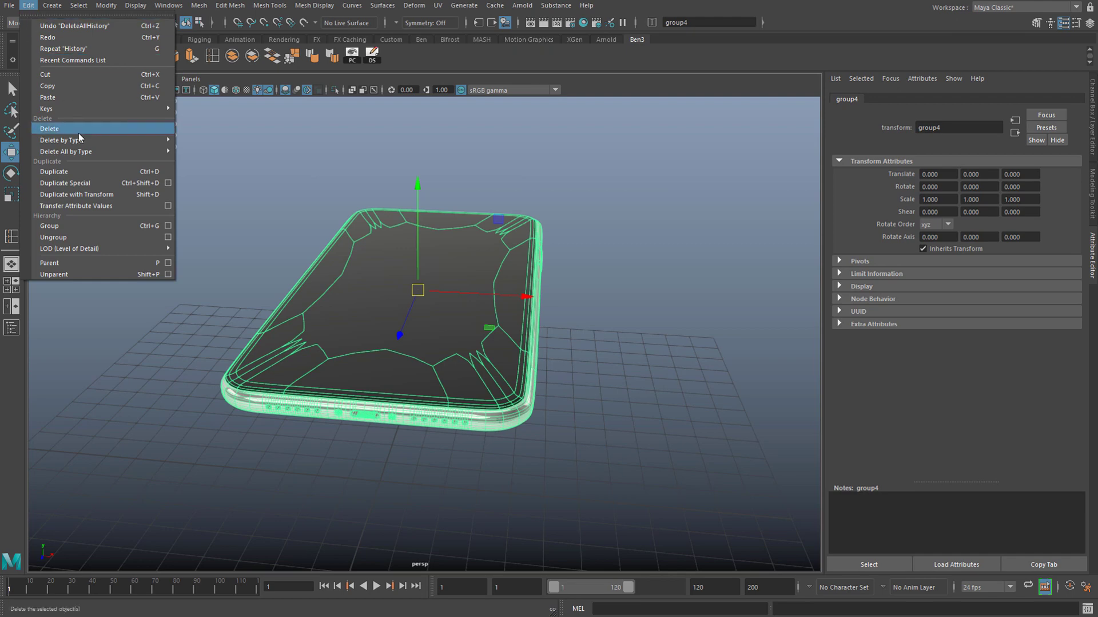
pyautogui.moveTo(92, 153)
pyautogui.click(263, 163)
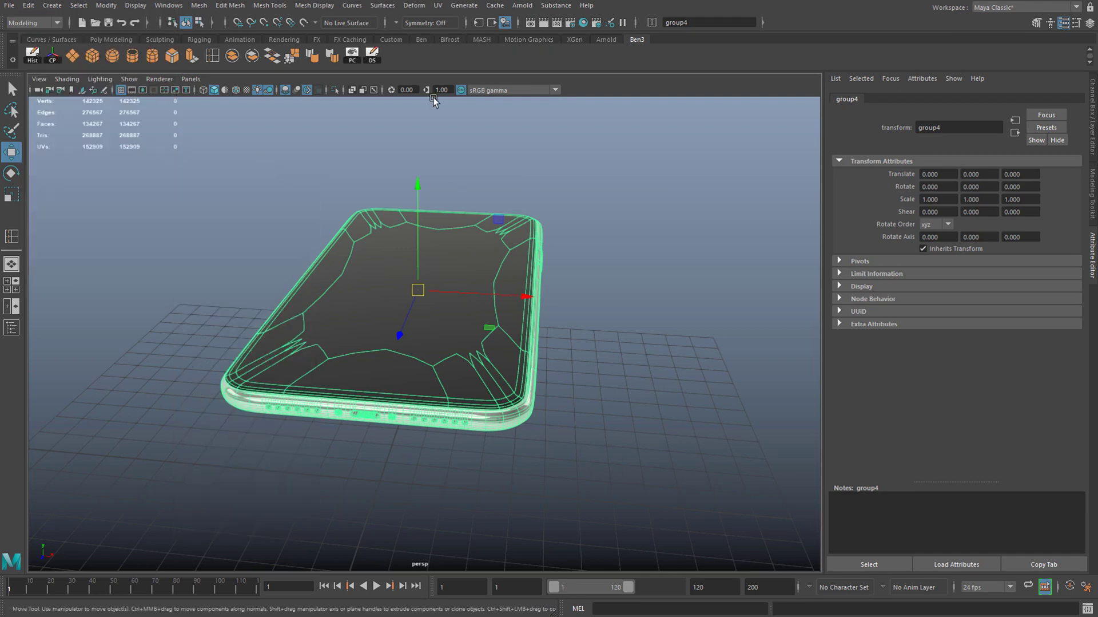
# Step: Add an Outliner shortcut to the shelf, reopen the Outliner and enlarge its window
pyautogui.click(159, 5)
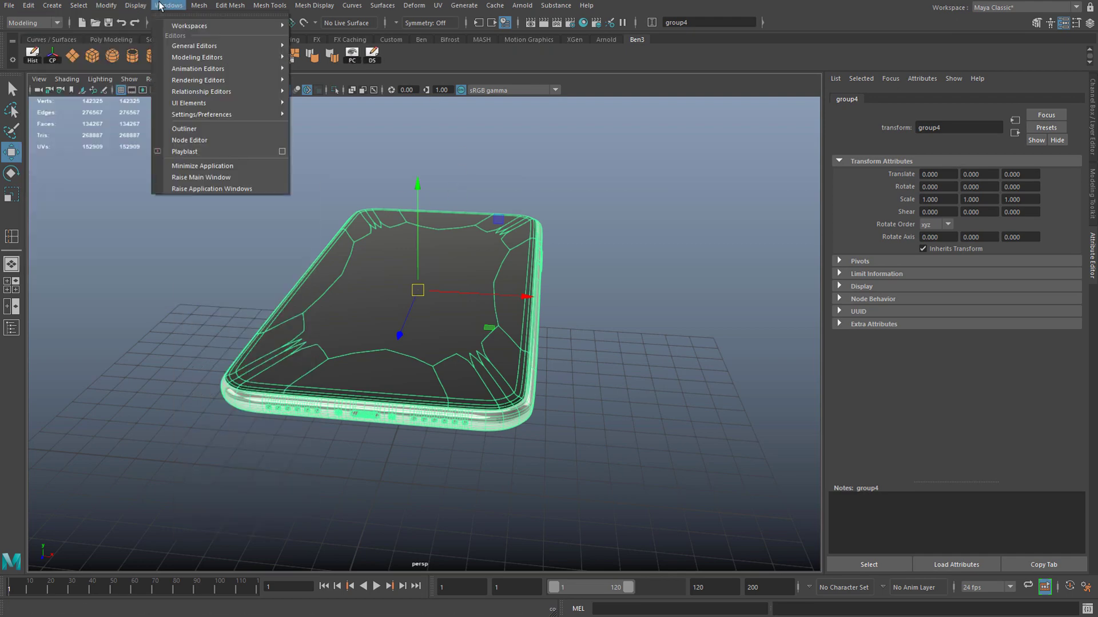
pyautogui.moveTo(232, 115)
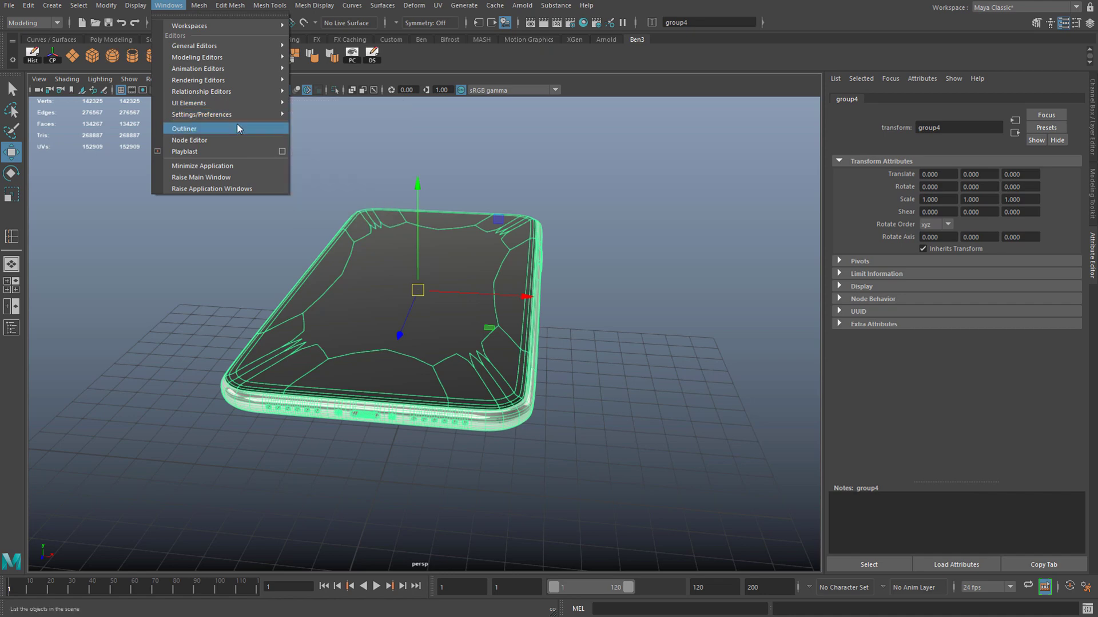
pyautogui.click(239, 129)
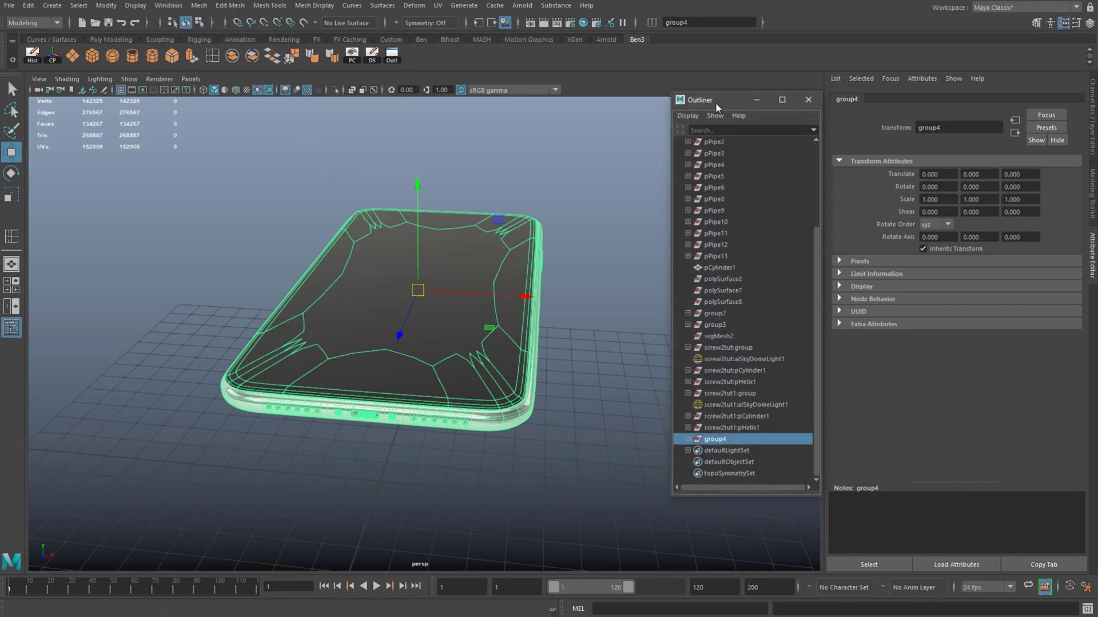
pyautogui.moveTo(715, 102)
pyautogui.mouseDown()
pyautogui.moveTo(718, 163)
pyautogui.moveTo(715, 112)
pyautogui.mouseUp()
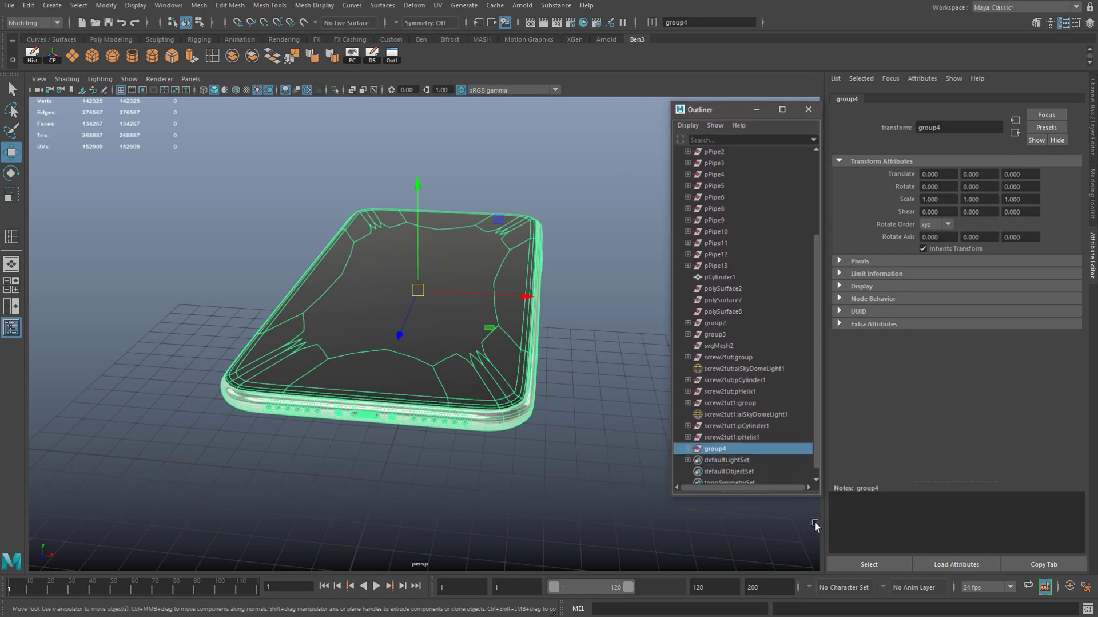
pyautogui.moveTo(818, 498); pyautogui.dragTo(858, 547)
# Step: Examine the screw2tut1 helix and cylinder entries, group2, pPipe12 and pPipe13, expanding the last three to see their children
pyautogui.click(730, 471)
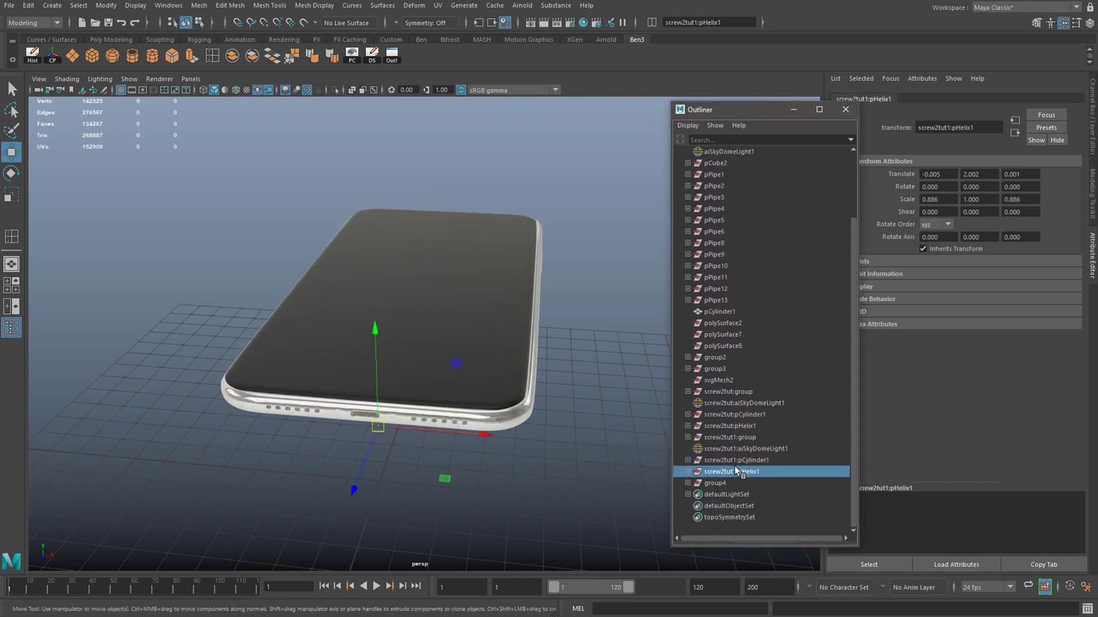
pyautogui.moveTo(564, 406)
pyautogui.keyDown('alt'); pyautogui.mouseDown()
pyautogui.moveTo(544, 371)
pyautogui.moveTo(552, 392)
pyautogui.mouseUp(); pyautogui.keyUp('alt')
pyautogui.click(748, 461)
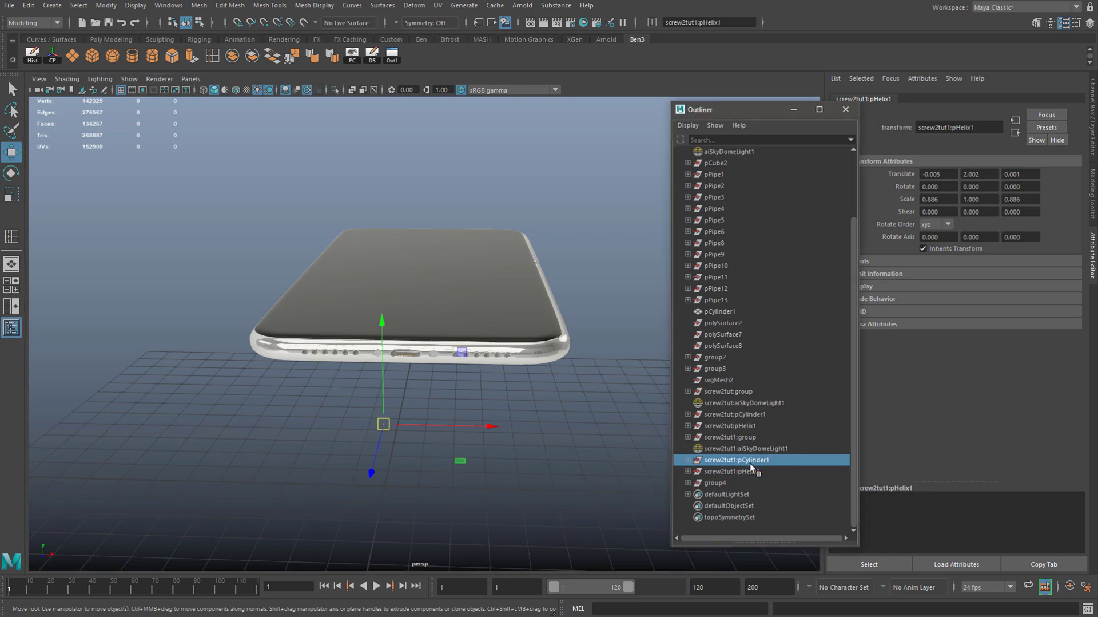
pyautogui.click(715, 357)
pyautogui.click(688, 357)
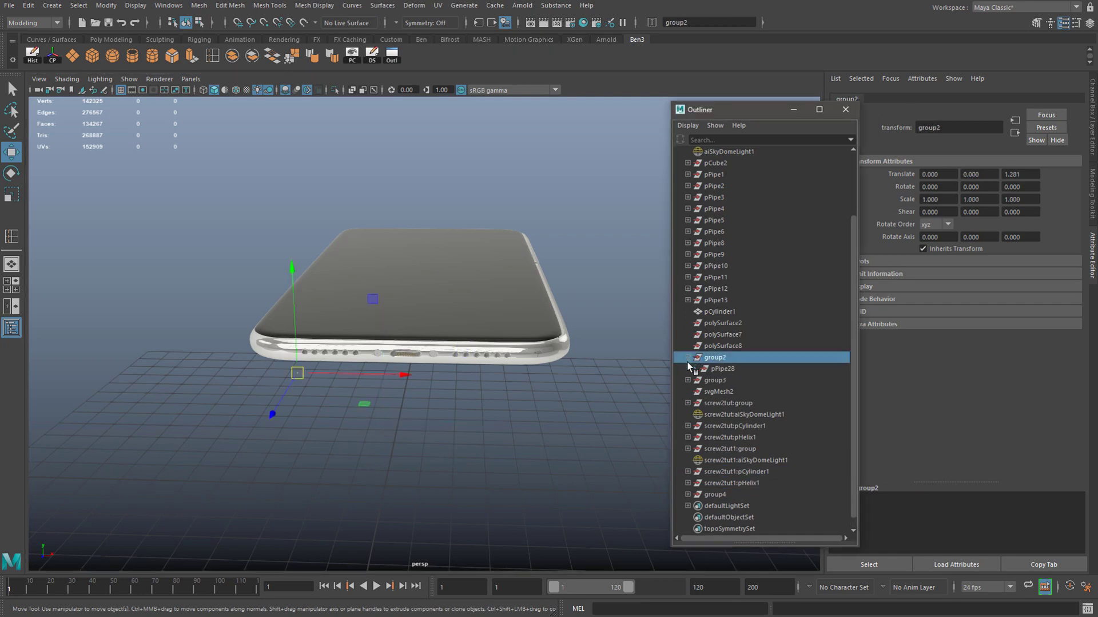
pyautogui.click(689, 300)
pyautogui.click(689, 289)
# Step: Check the pCube2, pPipe2, pPipe6, pPipe11 and pPipe5 entries one by one for visible geometry in the scene
pyautogui.scroll(2, 682, 237)
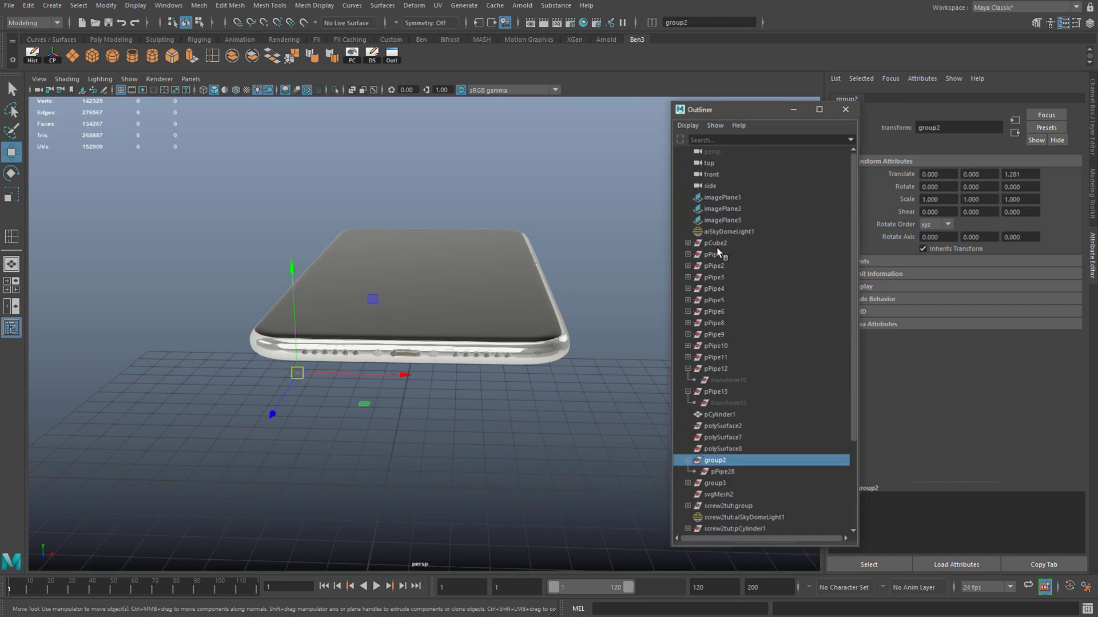
pyautogui.click(717, 246)
pyautogui.scroll(-2, 722, 258)
pyautogui.scroll(3, 700, 215)
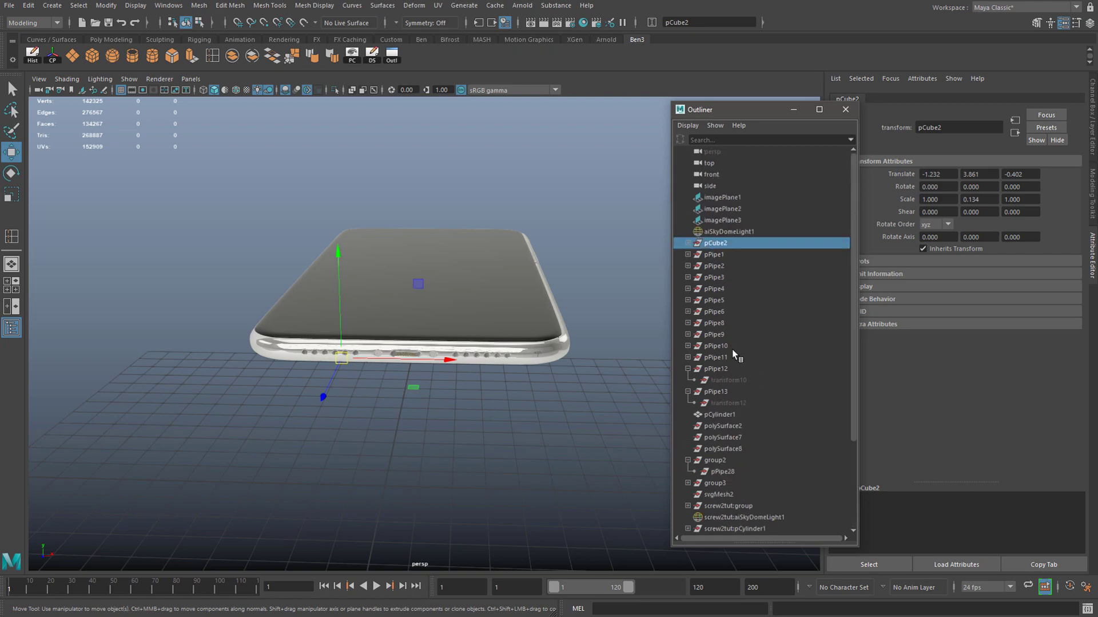
pyautogui.click(713, 265)
pyautogui.click(712, 311)
pyautogui.click(716, 357)
pyautogui.click(714, 299)
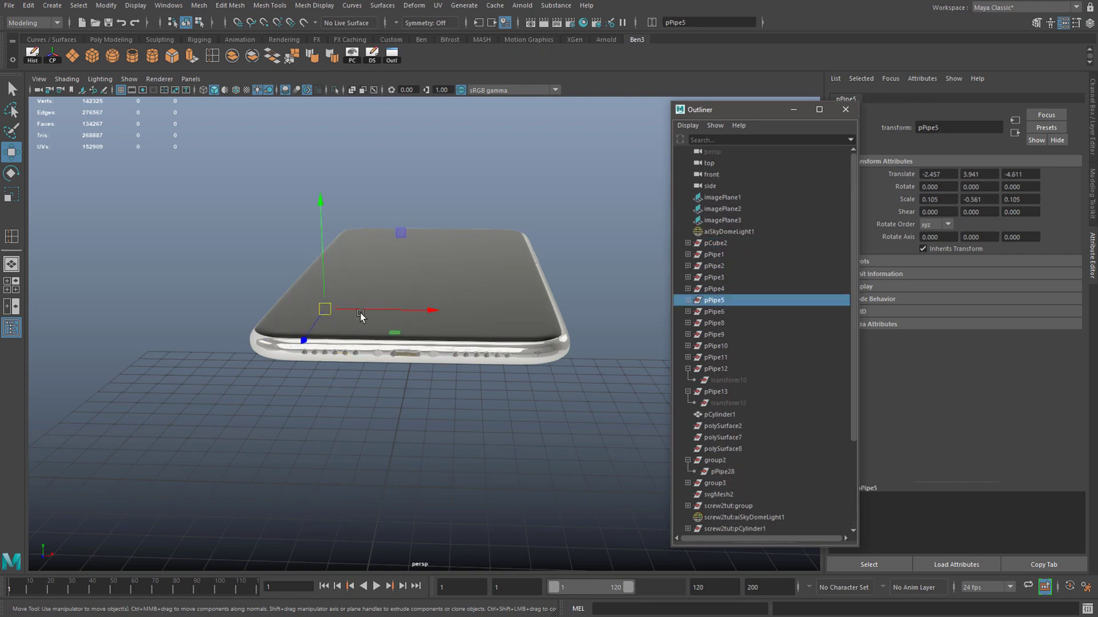
# Step: Display the scene in wireframe and check the pPipe2 entry for visible geometry from an elevated viewpoint
pyautogui.moveTo(386, 338)
pyautogui.keyDown('alt'); pyautogui.mouseDown()
pyautogui.moveTo(402, 316)
pyautogui.moveTo(417, 330)
pyautogui.moveTo(384, 340)
pyautogui.mouseUp(); pyautogui.keyUp('alt')
pyautogui.press('4')
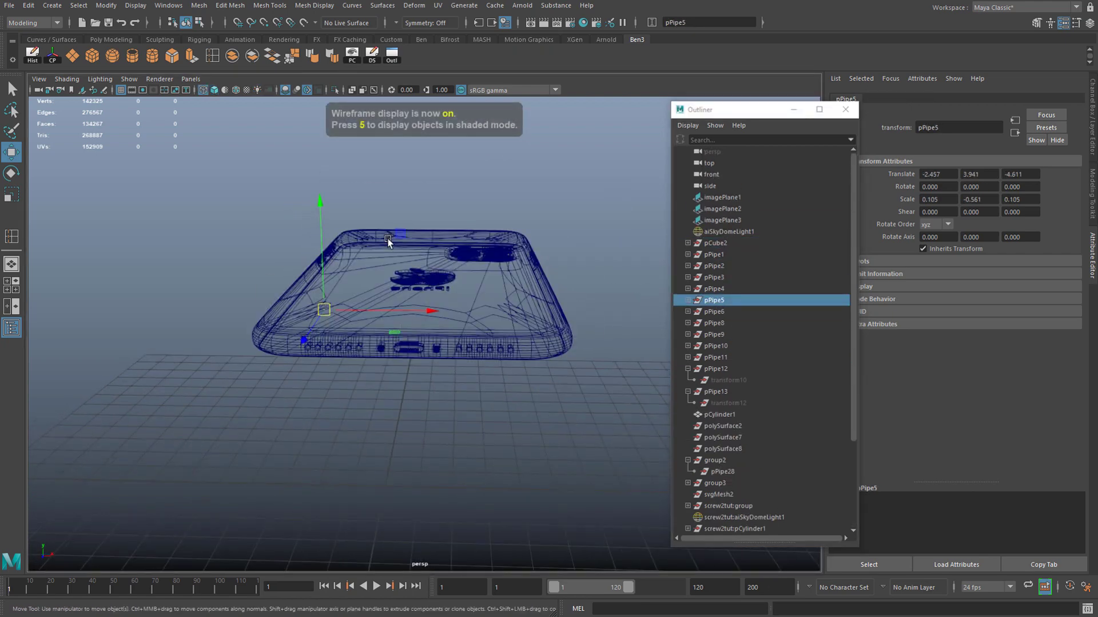
pyautogui.keyDown('alt'); pyautogui.moveTo(388, 240); pyautogui.dragTo(400, 292); pyautogui.keyUp('alt')
pyautogui.click(722, 265)
pyautogui.scroll(-3, 721, 400)
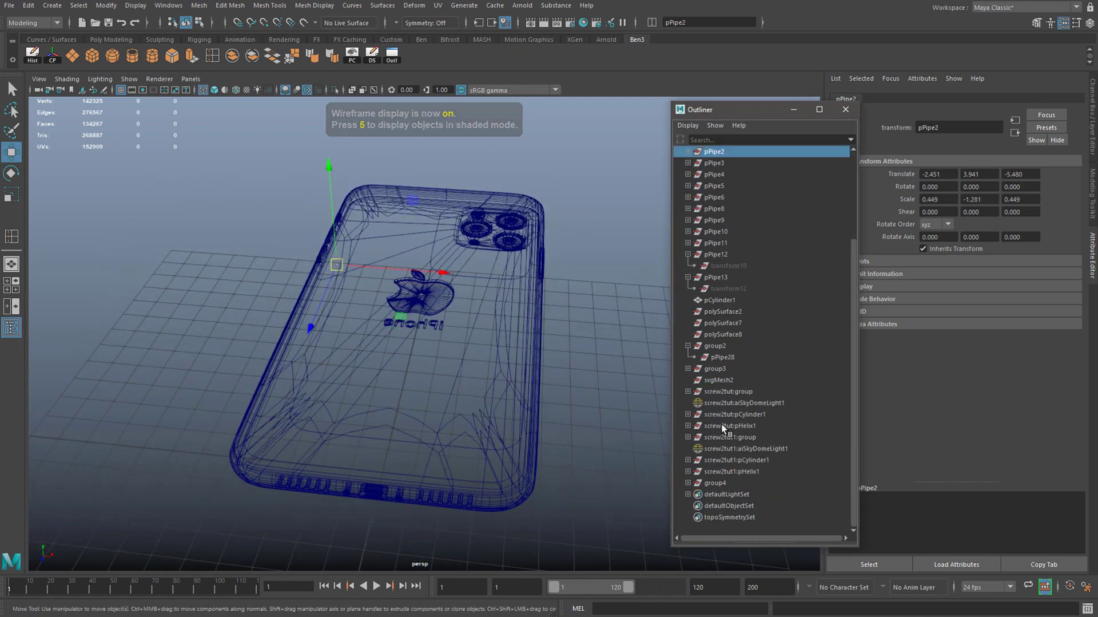
# Step: Rename group4, the group holding all the phone parts, as Phone
pyautogui.click(537, 440)
pyautogui.press('Up')
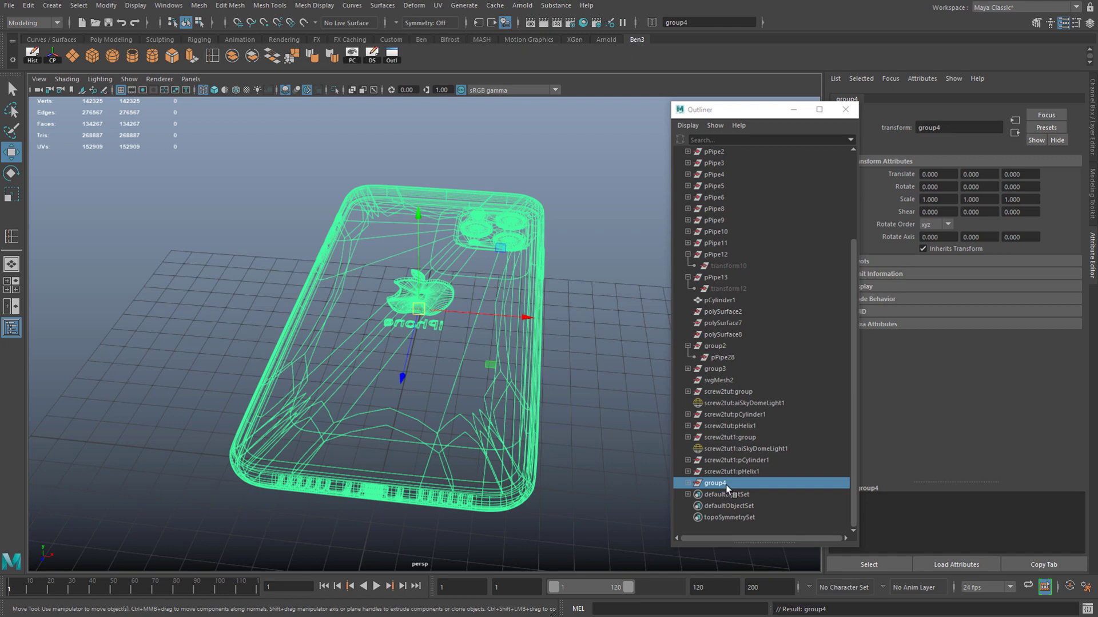
pyautogui.click(472, 321)
pyautogui.click(440, 298)
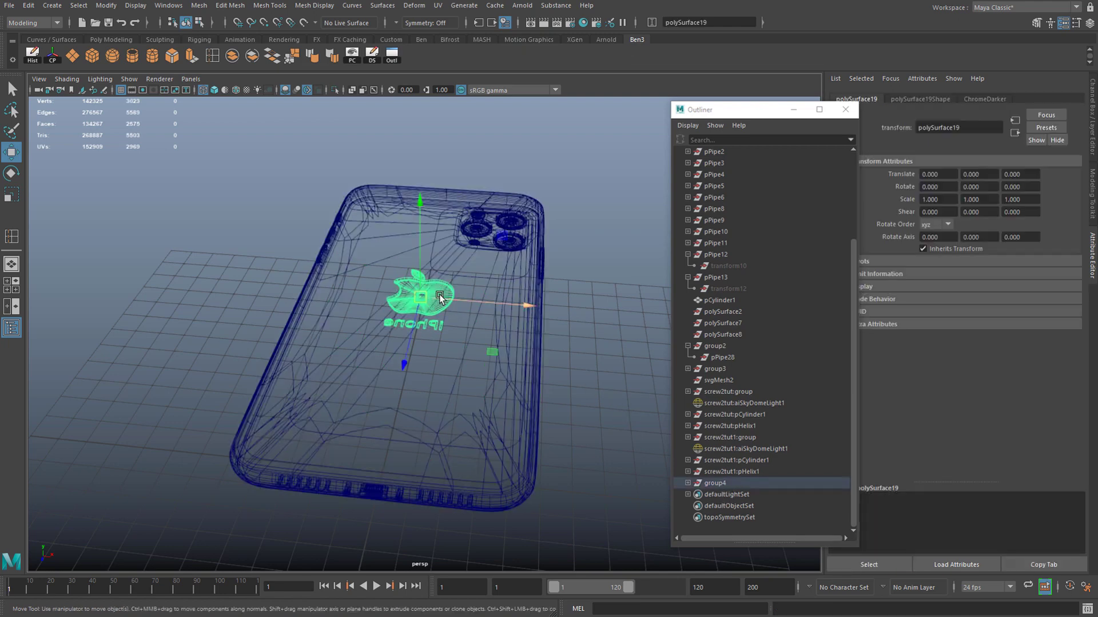
pyautogui.press('Up')
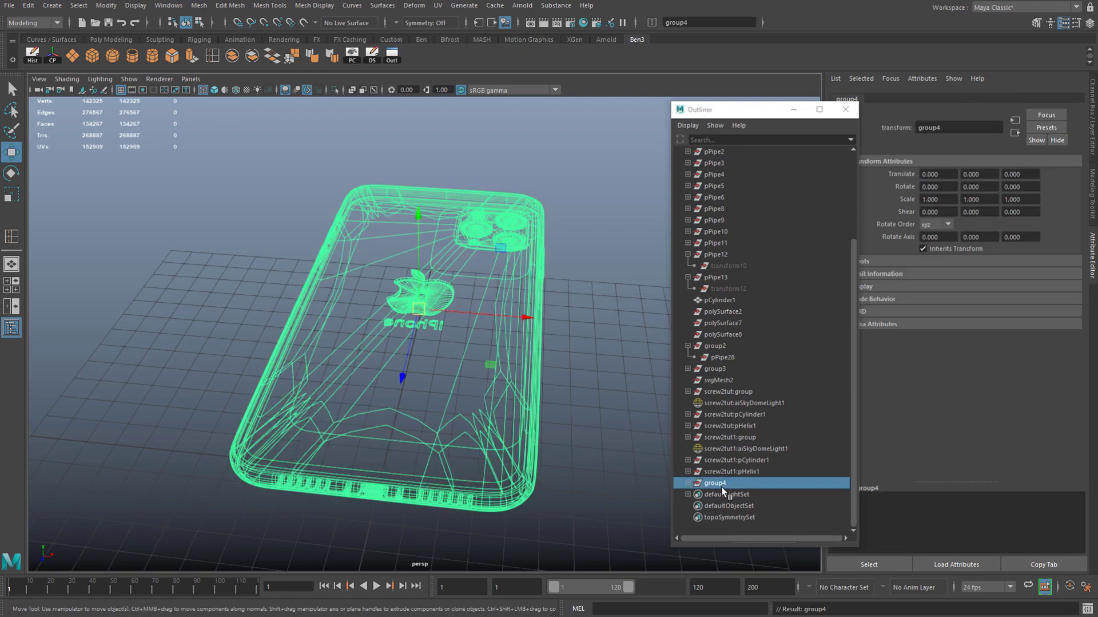
pyautogui.rightClick(707, 486)
pyautogui.click(707, 485)
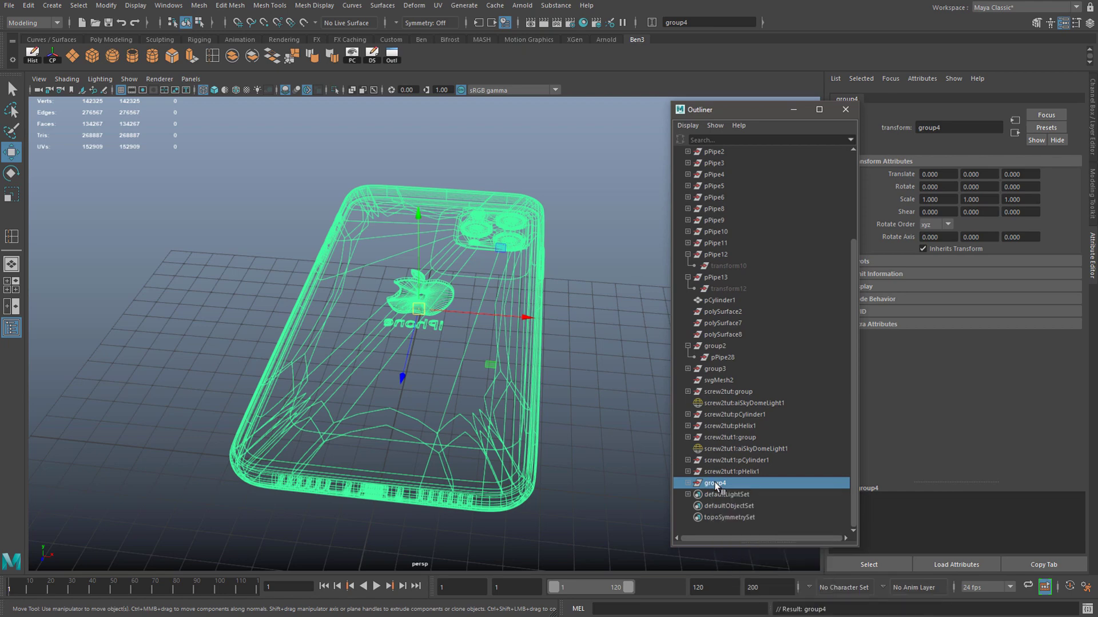
pyautogui.doubleClick(716, 484)
pyautogui.write('Phone')
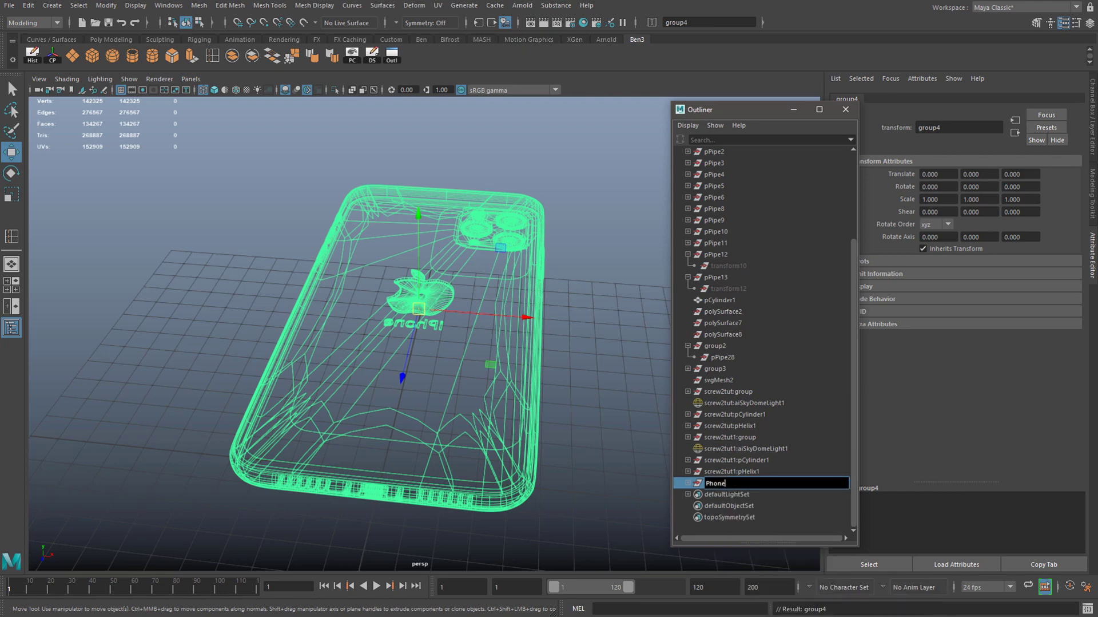
pyautogui.press('Return')
# Step: Delete the leftover screw2tut1 helix, cylinder, sky dome light and group from the scene
pyautogui.click(731, 466)
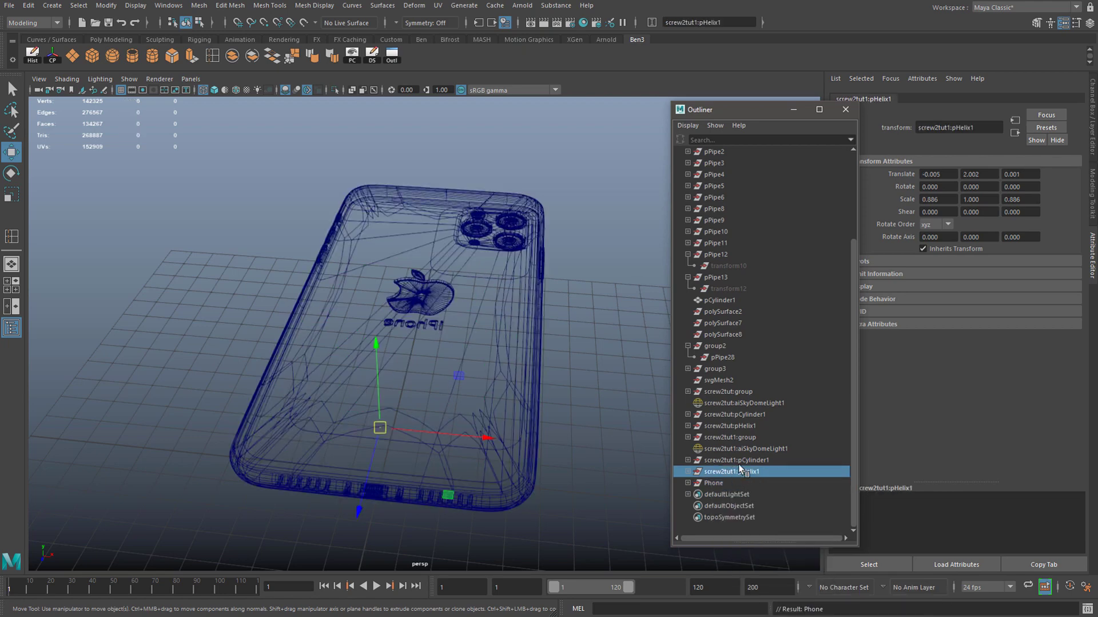
pyautogui.press('Delete')
pyautogui.click(729, 470)
pyautogui.press('Delete')
pyautogui.click(738, 471)
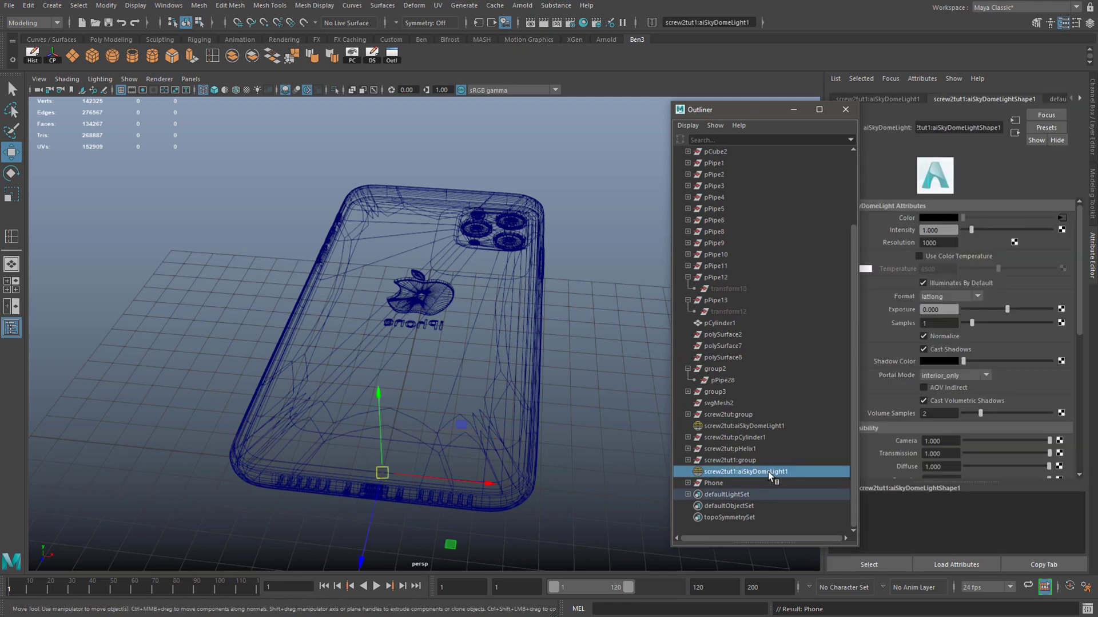
pyautogui.press('Delete')
pyautogui.click(754, 469)
pyautogui.press('Delete')
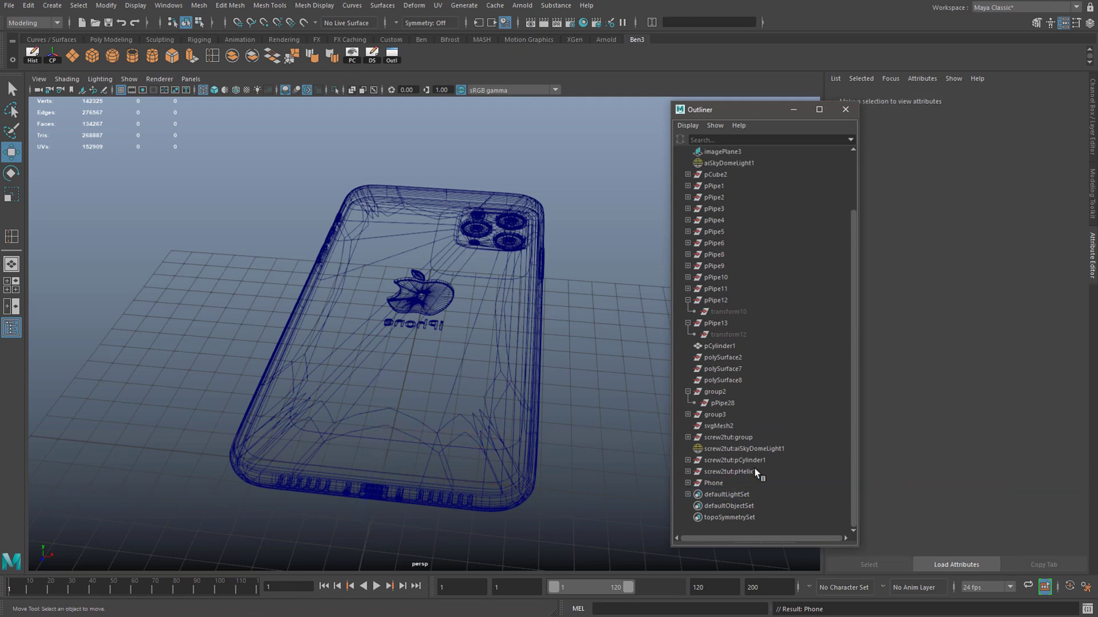
# Step: Delete the leftover screw2tut helix, cylinder and group entries
pyautogui.click(754, 467)
pyautogui.press('Delete')
pyautogui.click(756, 468)
pyautogui.press('Delete')
pyautogui.click(746, 459)
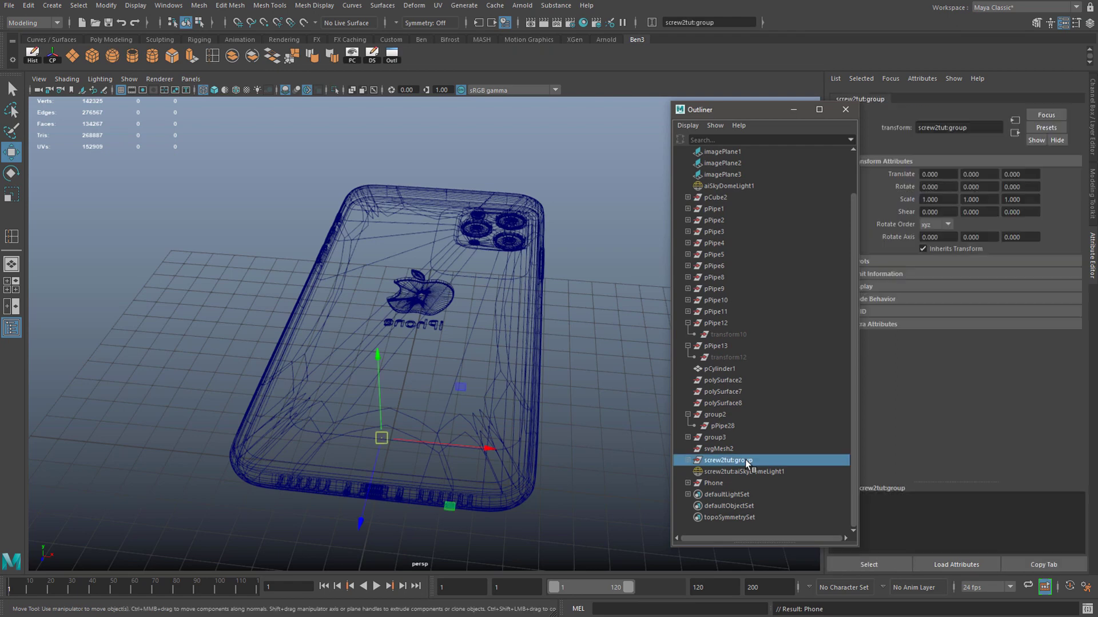
pyautogui.press('Delete')
# Step: Delete the unused svgMesh2, group3, group2, polySurface2, polySurface7, polySurface8 and pCylinder1 entries
pyautogui.click(743, 458)
pyautogui.press('Delete')
pyautogui.click(727, 457)
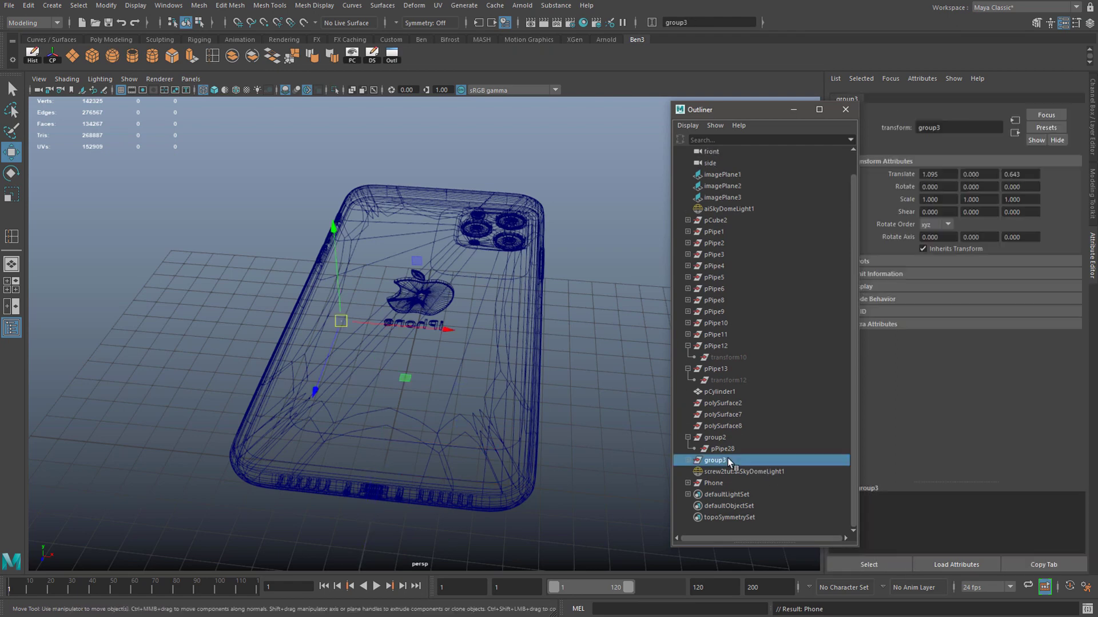
pyautogui.press('Delete')
pyautogui.click(736, 455)
pyautogui.press('Delete')
pyautogui.click(726, 416)
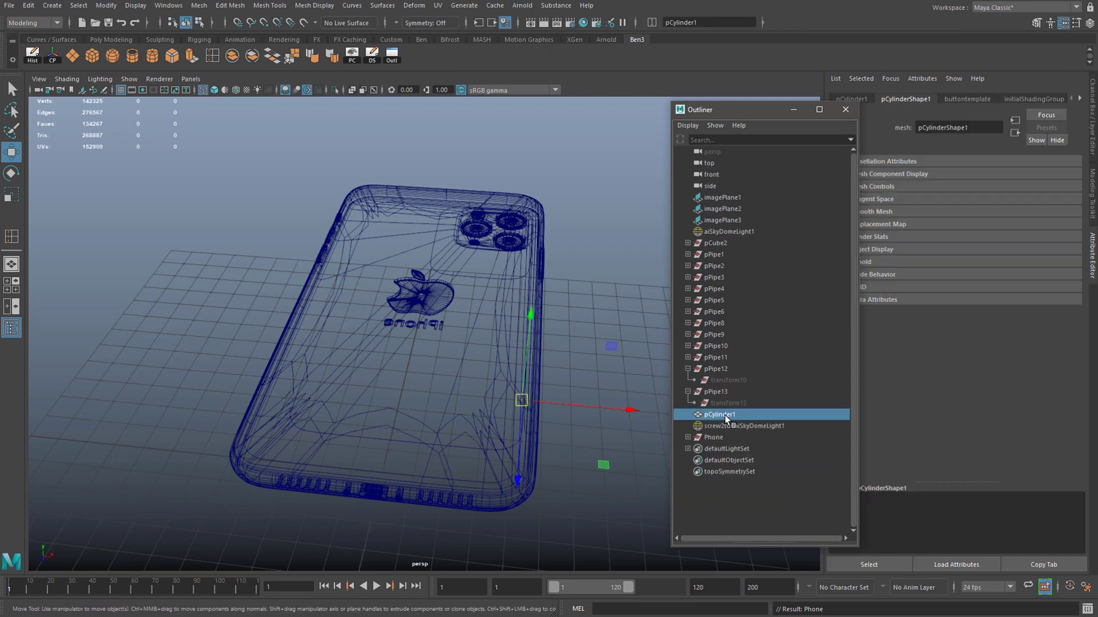
pyautogui.press('Delete')
# Step: Delete pCube2, all remaining pPipe entries and the screw2tut sky dome light, keeping only the scene's own light and the Phone group
pyautogui.click(716, 391)
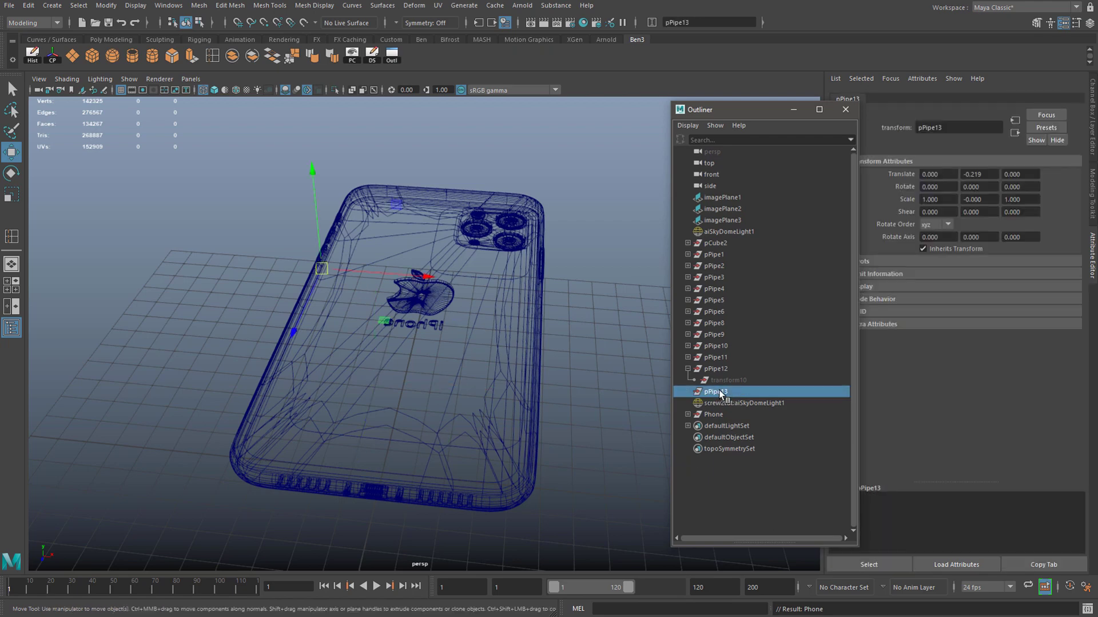
pyautogui.press('Delete')
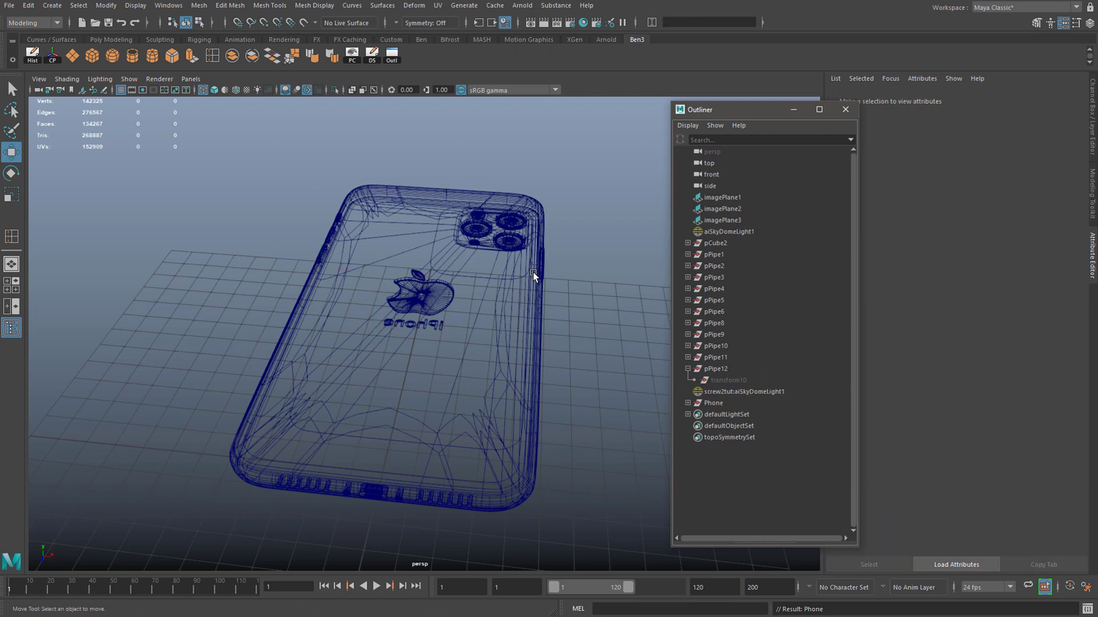
pyautogui.click(709, 393)
pyautogui.click(724, 403)
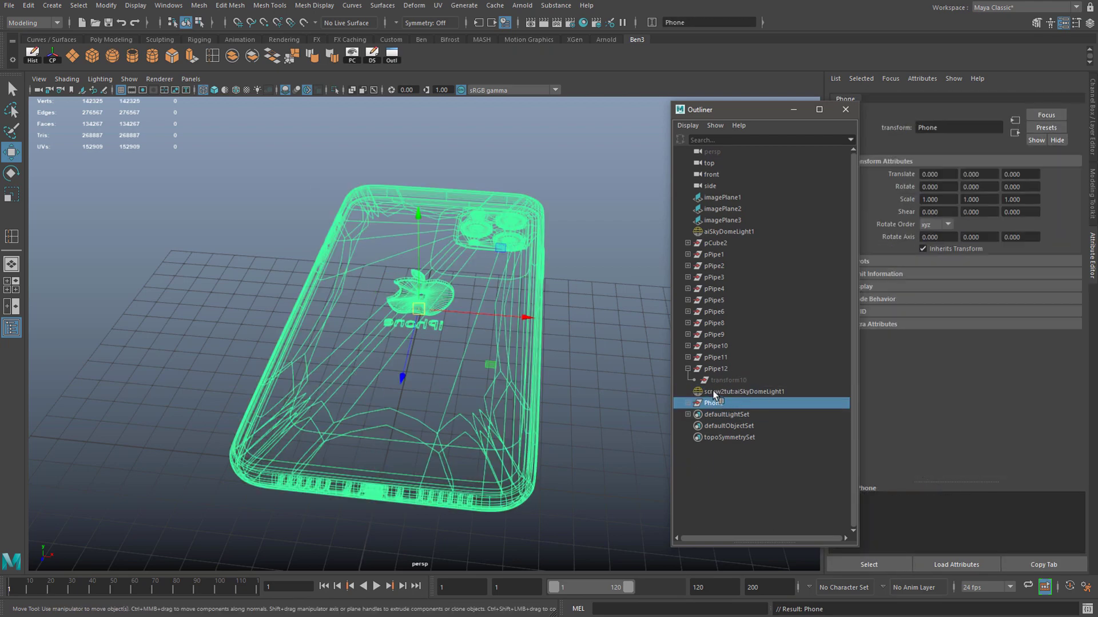
pyautogui.click(723, 368)
pyautogui.press('Delete')
pyautogui.moveTo(713, 357); pyautogui.dragTo(720, 246)
pyautogui.press('Delete')
pyautogui.press('Delete')
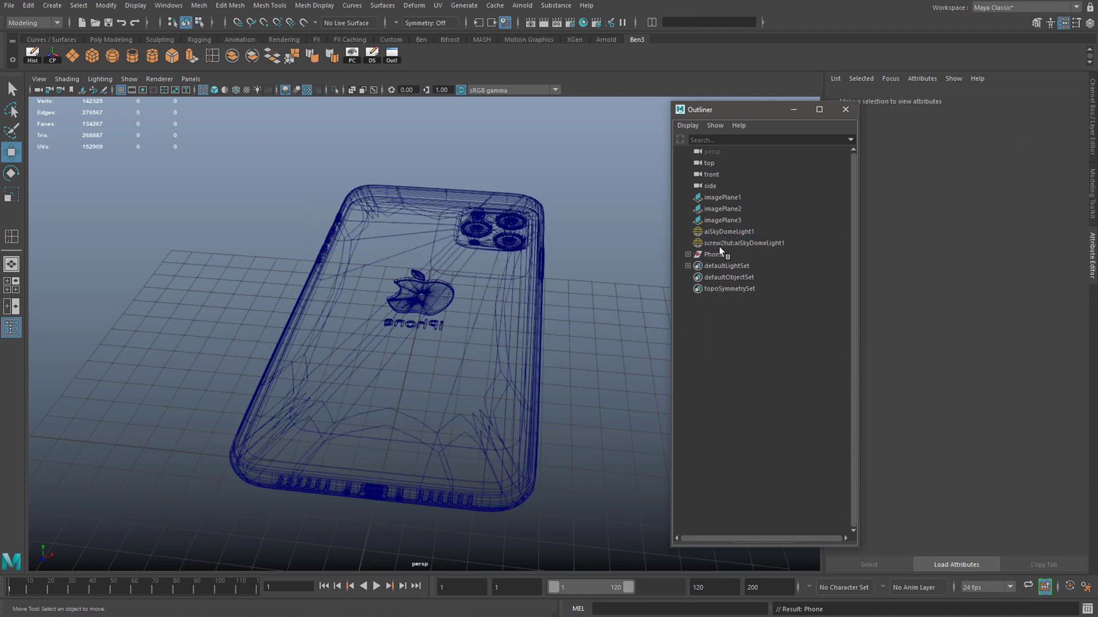
pyautogui.click(750, 243)
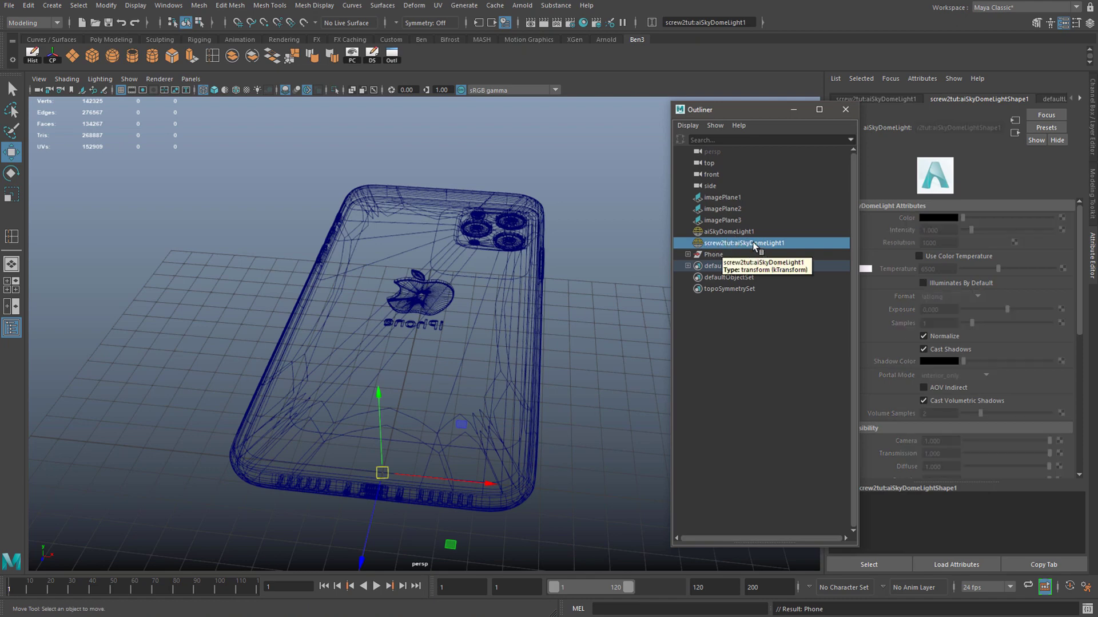
pyautogui.press('Delete')
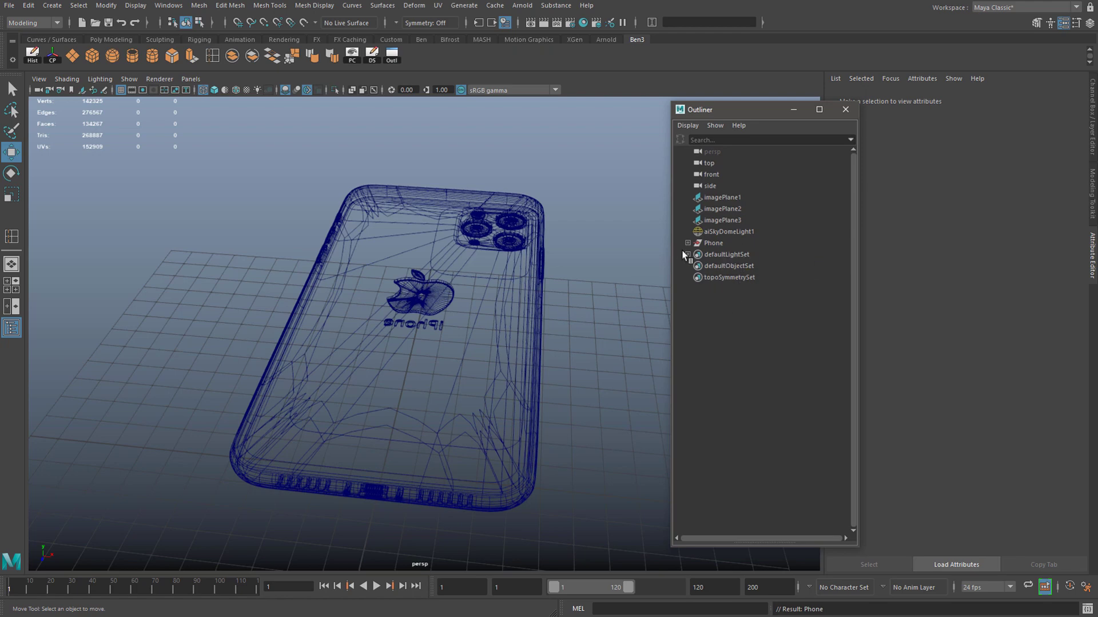
# Step: Show the selected Phone group shaded with all lights, then close the Outliner and display the group's channel values
pyautogui.click(709, 240)
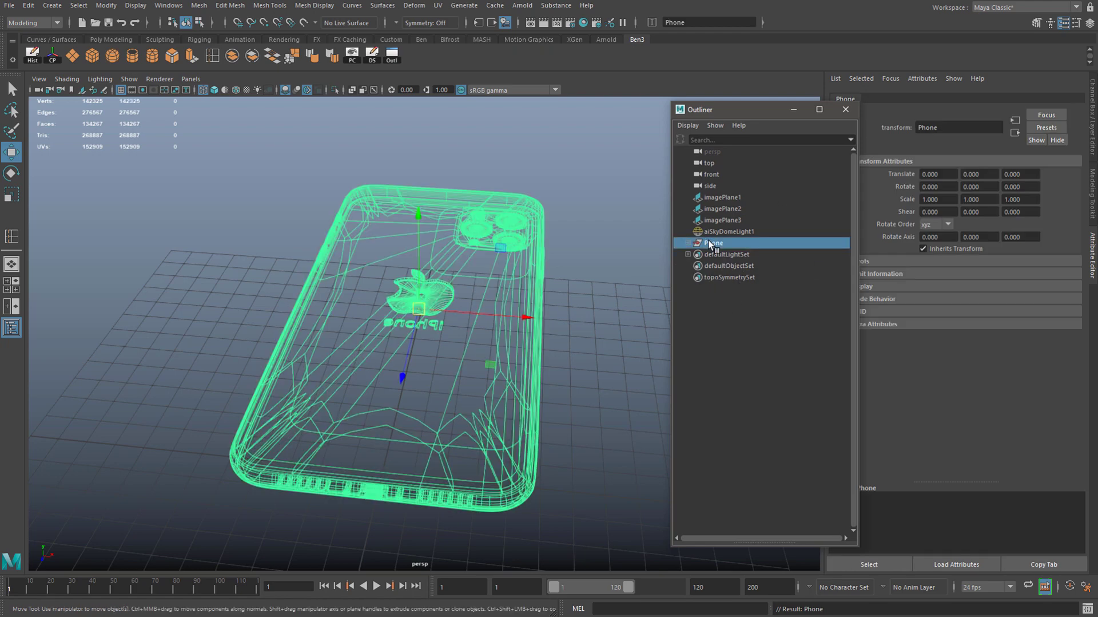
pyautogui.click(724, 229)
pyautogui.click(713, 242)
pyautogui.press('f')
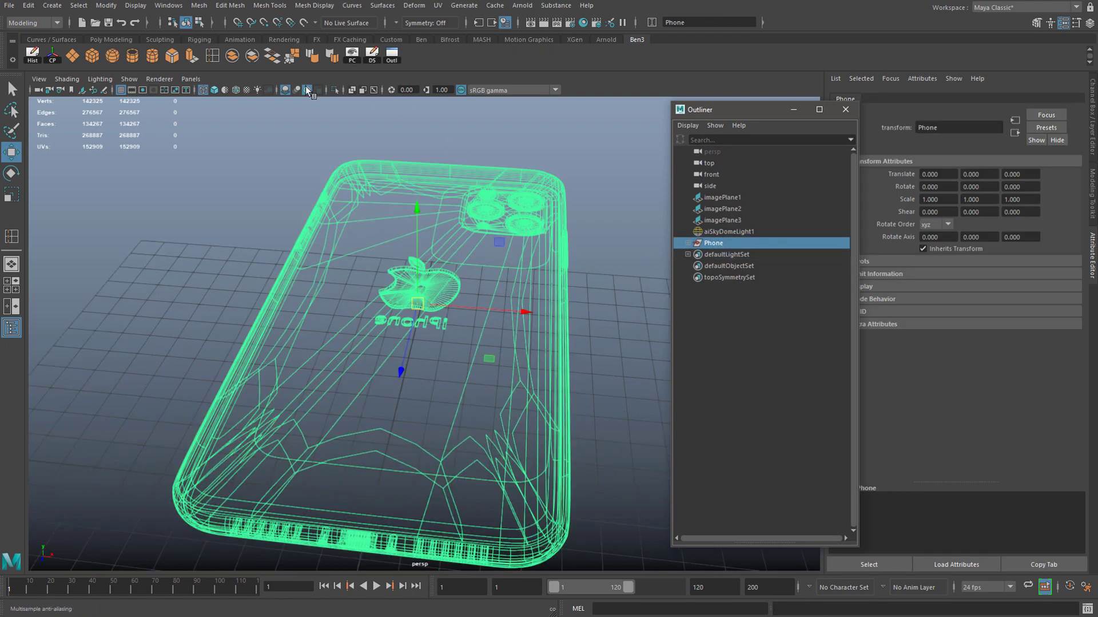
pyautogui.press('7')
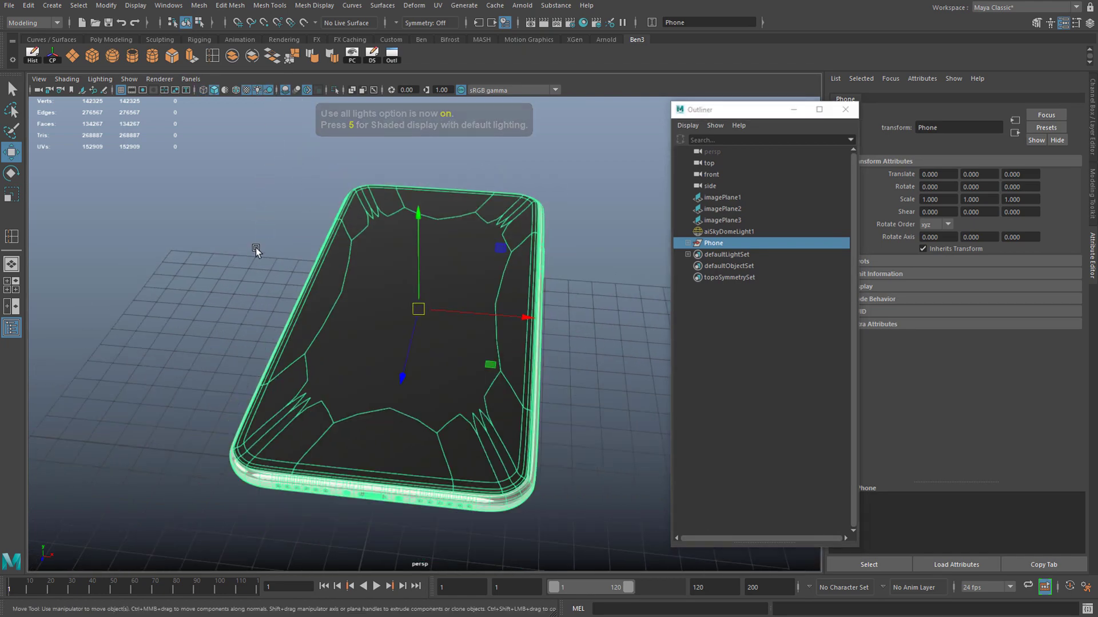
pyautogui.click(237, 332)
pyautogui.keyDown('alt'); pyautogui.moveTo(238, 333); pyautogui.dragTo(350, 298); pyautogui.keyUp('alt')
pyautogui.click(423, 306)
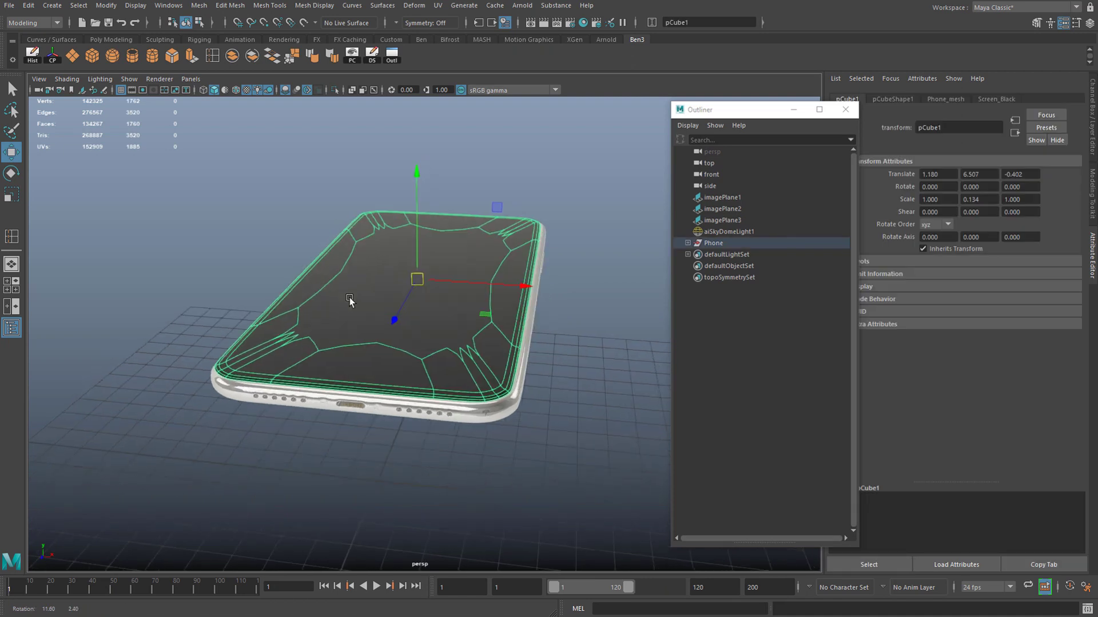
pyautogui.press('Up')
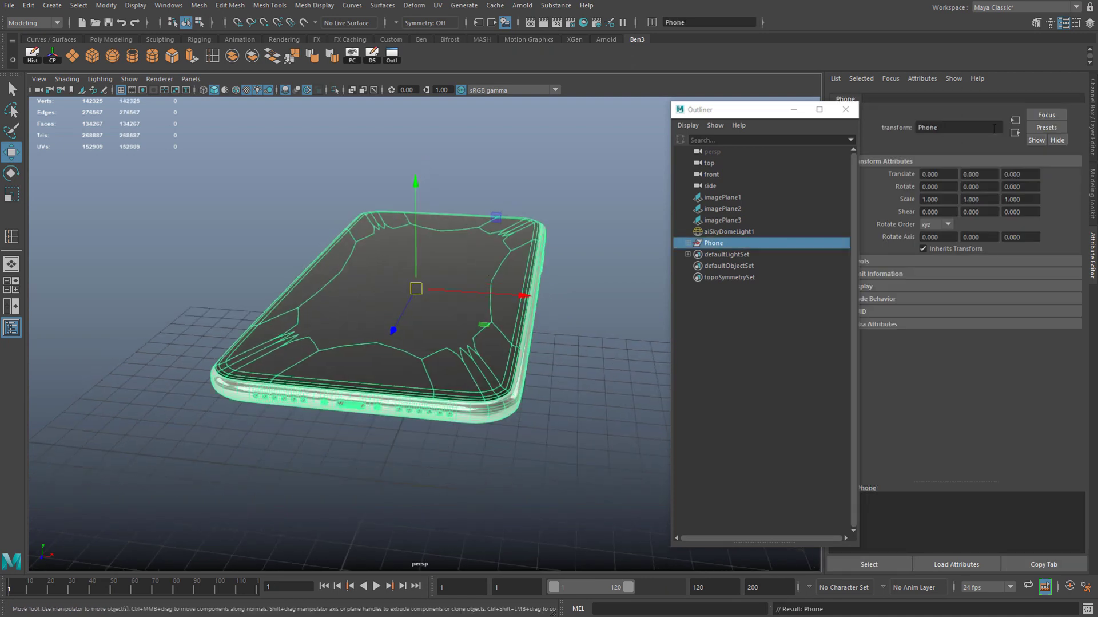
pyautogui.click(1090, 136)
pyautogui.click(845, 109)
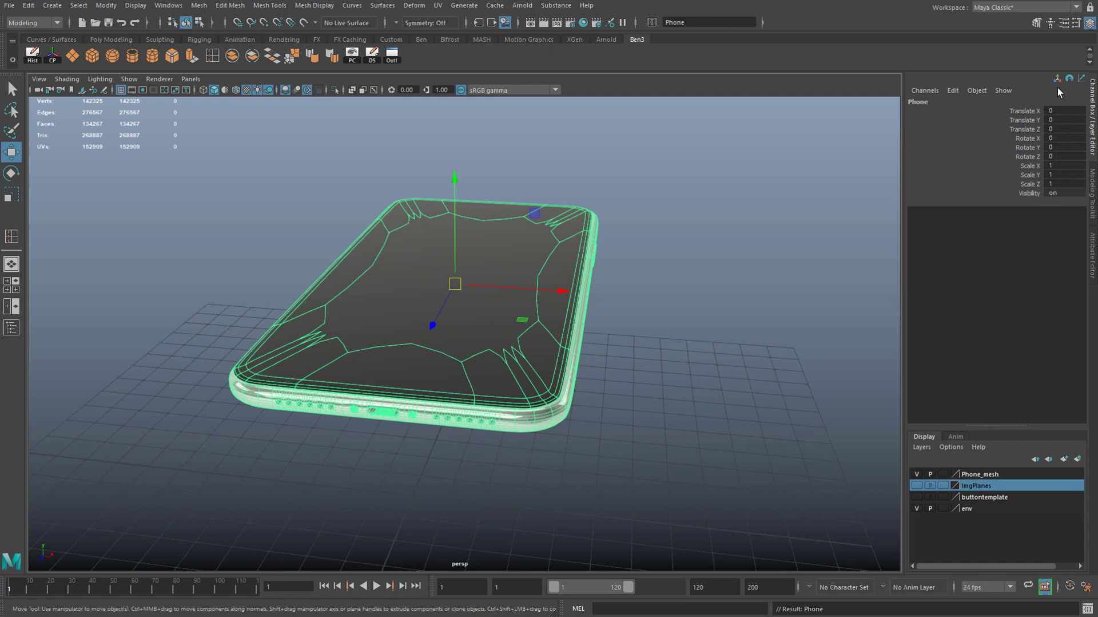
# Step: Rotate the Phone group about 69 degrees around X and raise it about 1.4 units in Y
pyautogui.press('e')
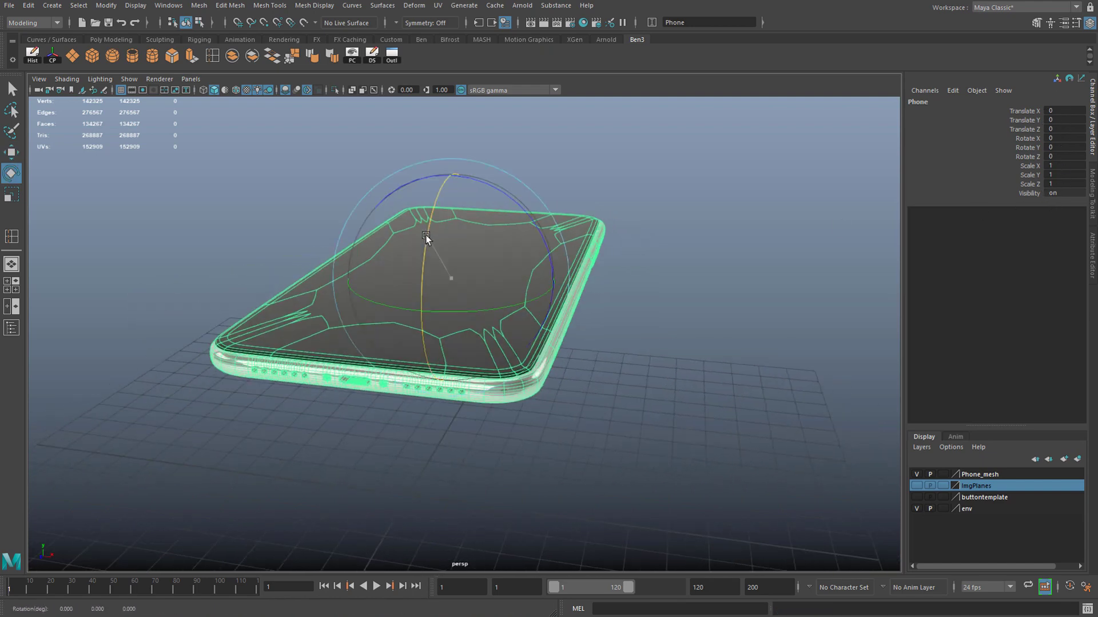
pyautogui.moveTo(423, 239); pyautogui.dragTo(441, 365)
pyautogui.scroll(-5, 452, 343)
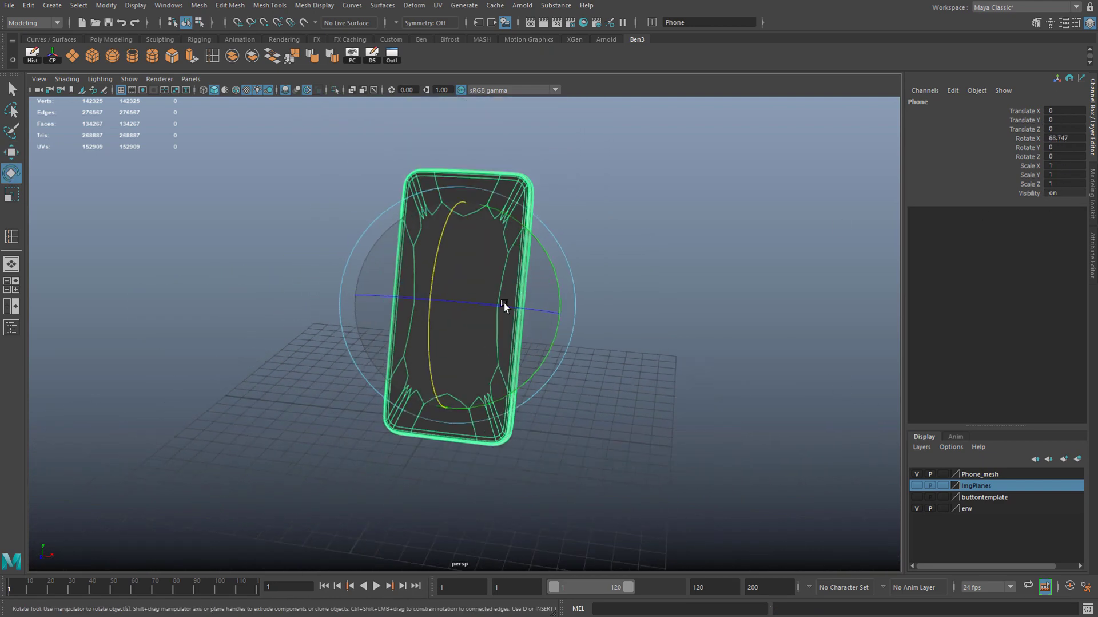
pyautogui.press('w')
pyautogui.moveTo(439, 240); pyautogui.dragTo(743, 196)
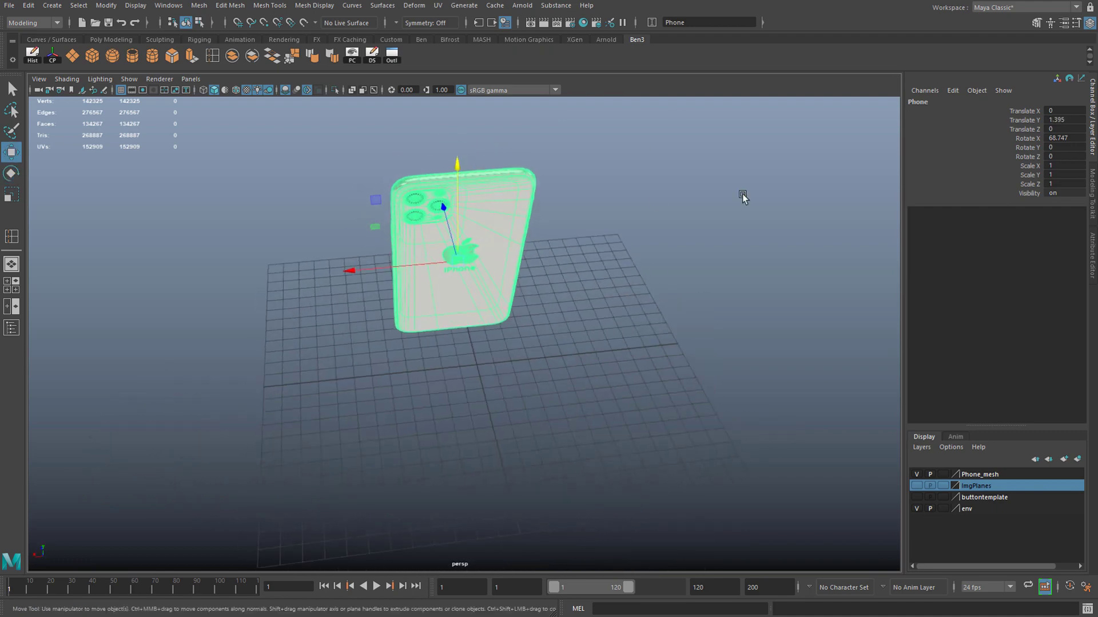
# Step: Reset the Phone group's Rotate X and Translate Y to 0
pyautogui.doubleClick(1076, 139)
pyautogui.write('0')
pyautogui.click(1077, 118)
pyautogui.write('0')
pyautogui.click(587, 284)
pyautogui.keyDown('alt'); pyautogui.moveTo(587, 284); pyautogui.dragTo(645, 314, button='right'); pyautogui.keyUp('alt')
pyautogui.keyDown('alt'); pyautogui.moveTo(646, 315); pyautogui.dragTo(449, 283); pyautogui.keyUp('alt')
pyautogui.click(449, 283)
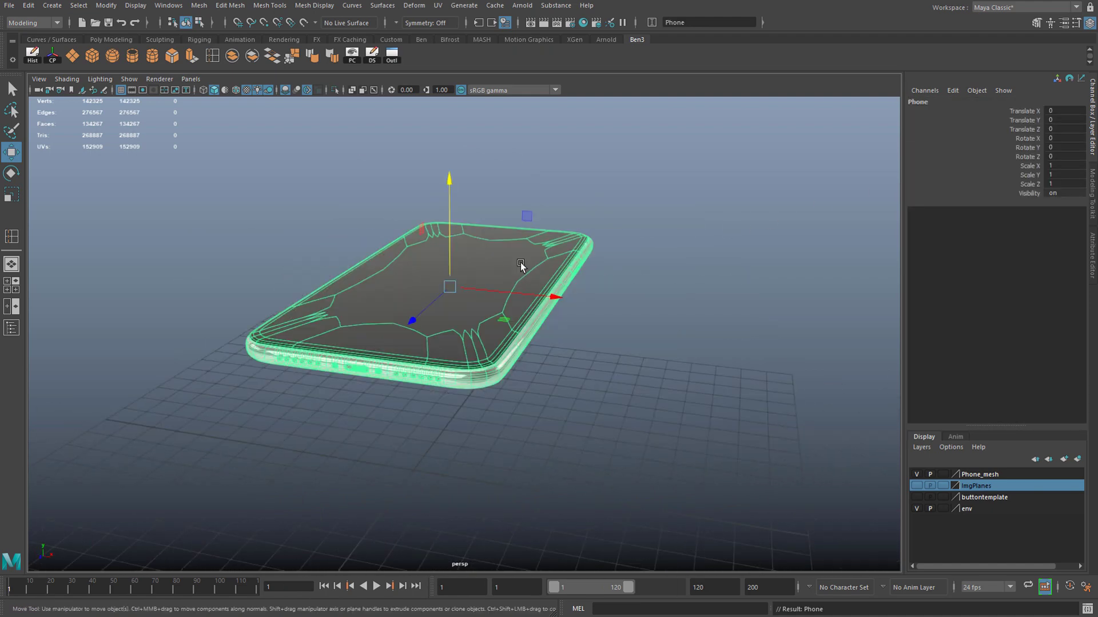
# Step: Duplicate the screen mesh pCube1 and lower the copy to a Translate Y of 6.46, using wireframe display
pyautogui.press('e')
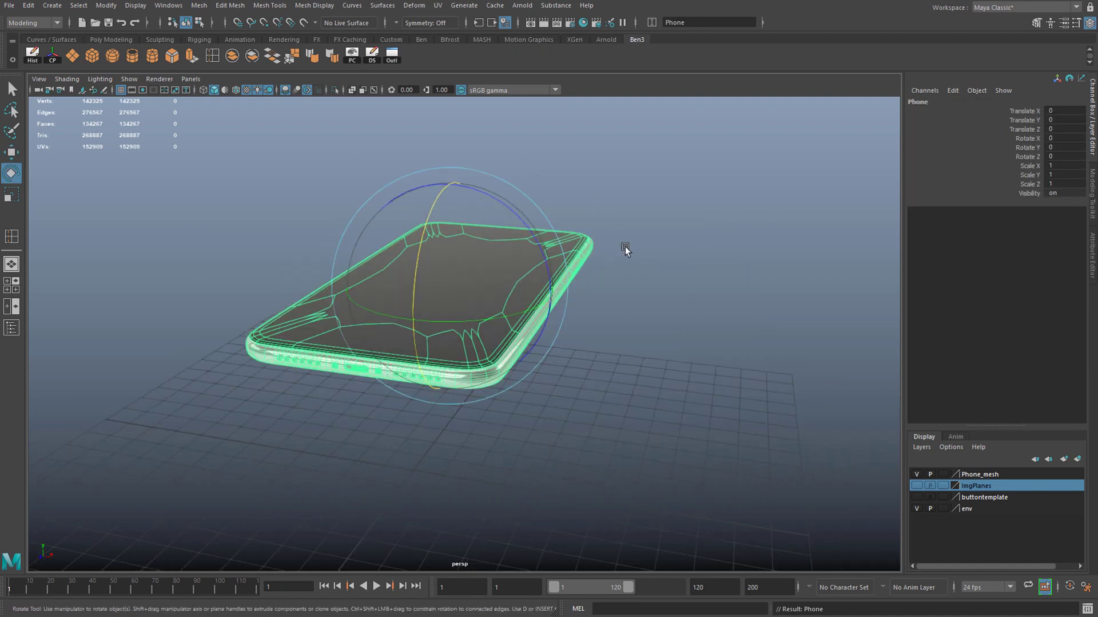
pyautogui.keyDown('alt'); pyautogui.moveTo(626, 246); pyautogui.dragTo(679, 317, button='right'); pyautogui.keyUp('alt')
pyautogui.click(680, 317)
pyautogui.click(517, 322)
pyautogui.keyDown('alt'); pyautogui.moveTo(623, 329); pyautogui.dragTo(417, 342); pyautogui.keyUp('alt')
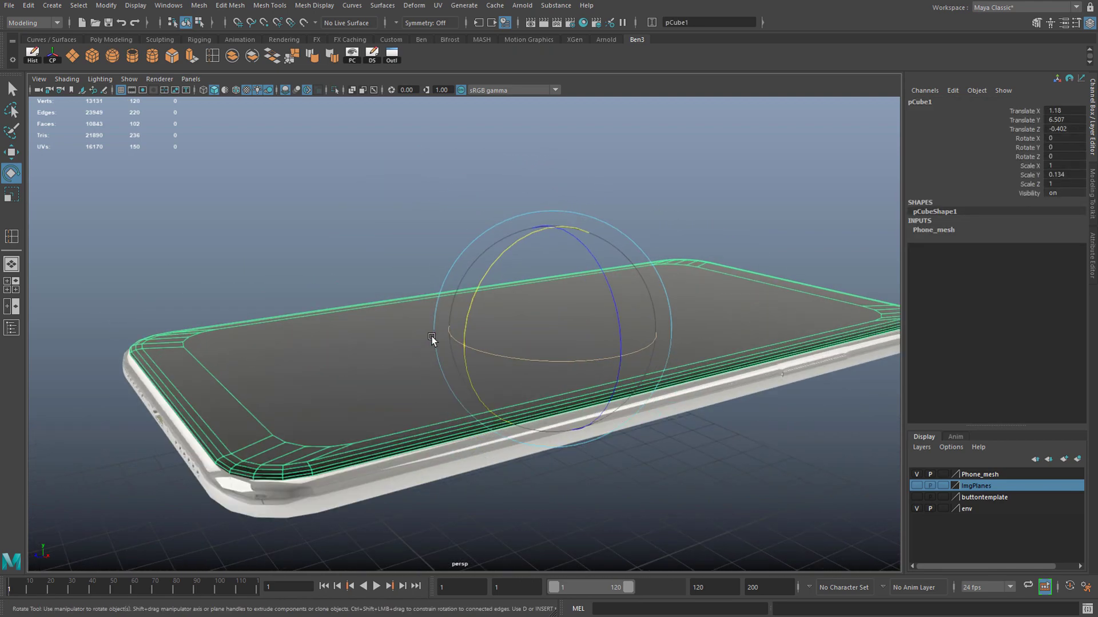
pyautogui.press('w')
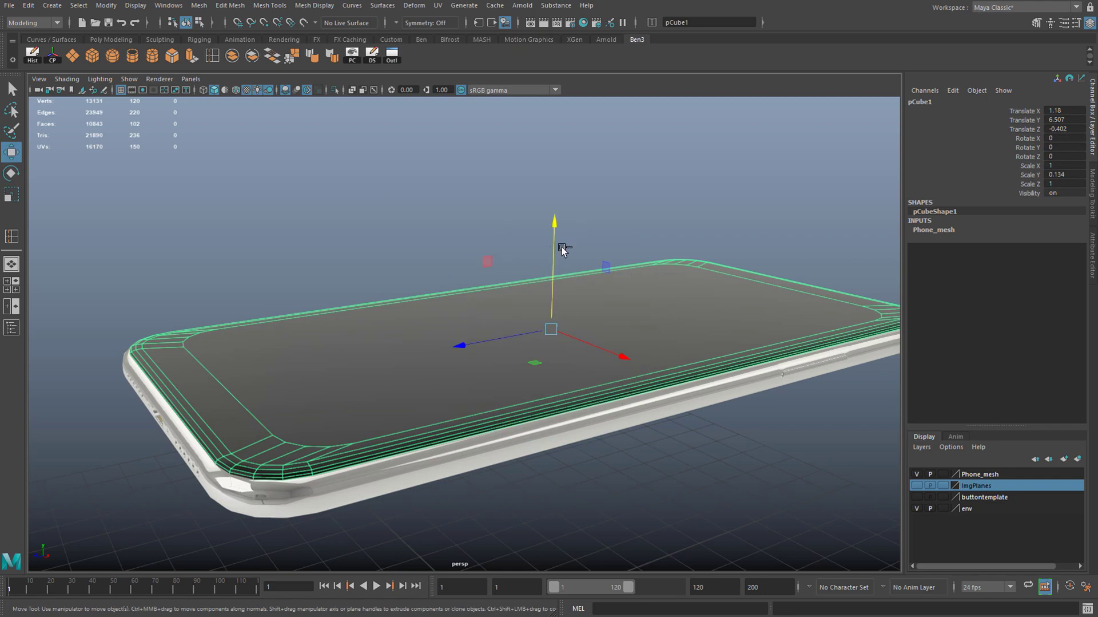
pyautogui.hotkey('ctrl', 'd')
pyautogui.press('4')
pyautogui.keyDown('alt'); pyautogui.moveTo(556, 228); pyautogui.dragTo(358, 264); pyautogui.keyUp('alt')
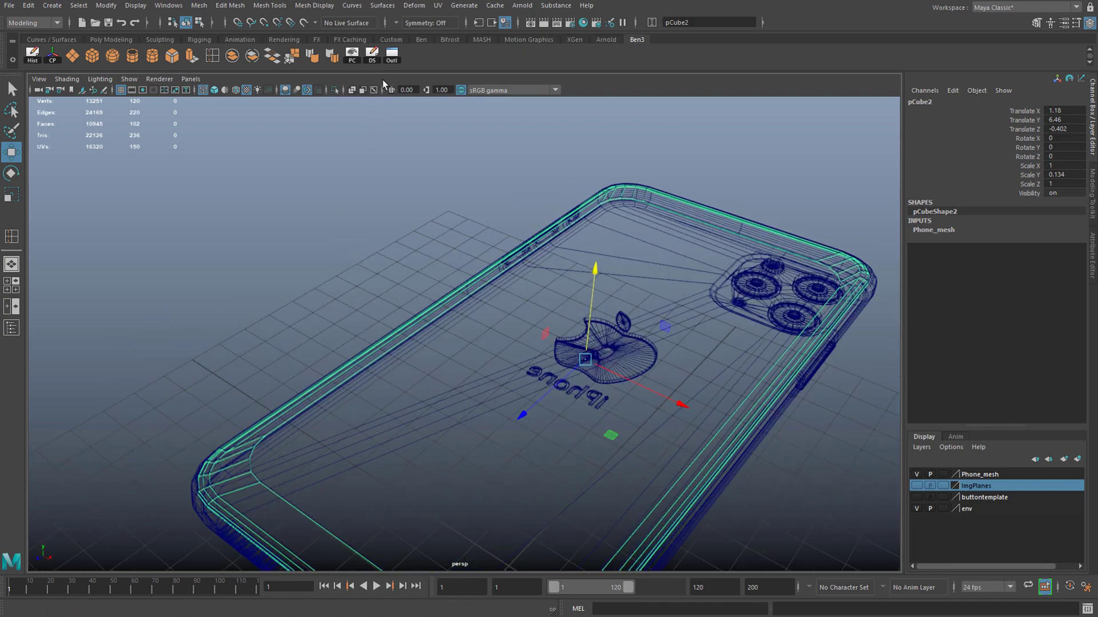
# Step: Open the Outliner, expand the Phone group and rename the duplicated screen mesh pCube2 as Screen_LED
pyautogui.click(393, 63)
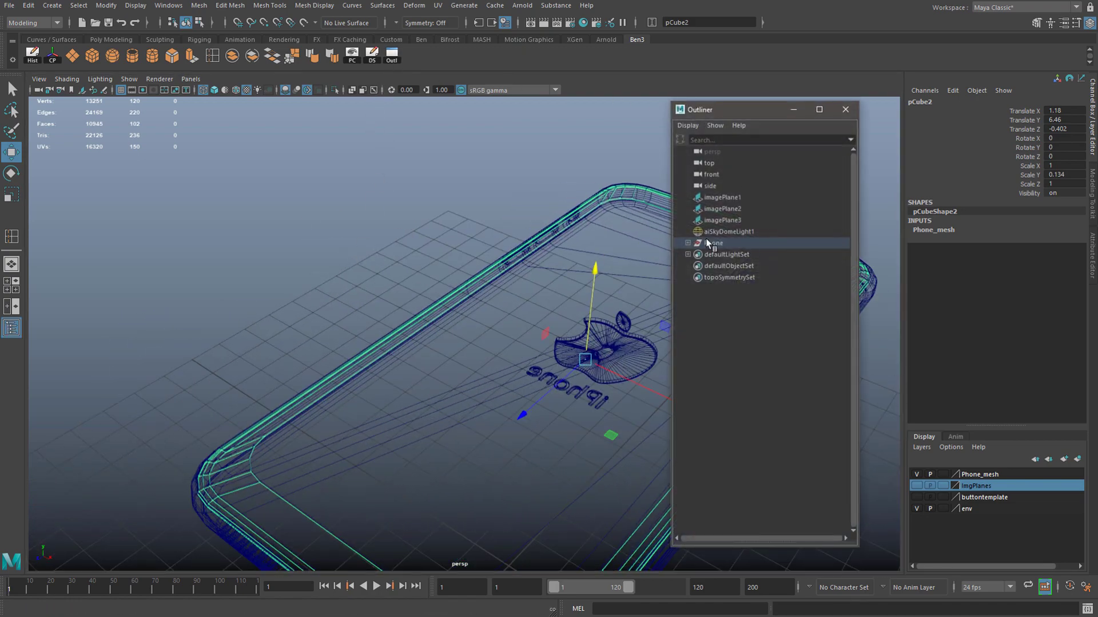
pyautogui.click(688, 243)
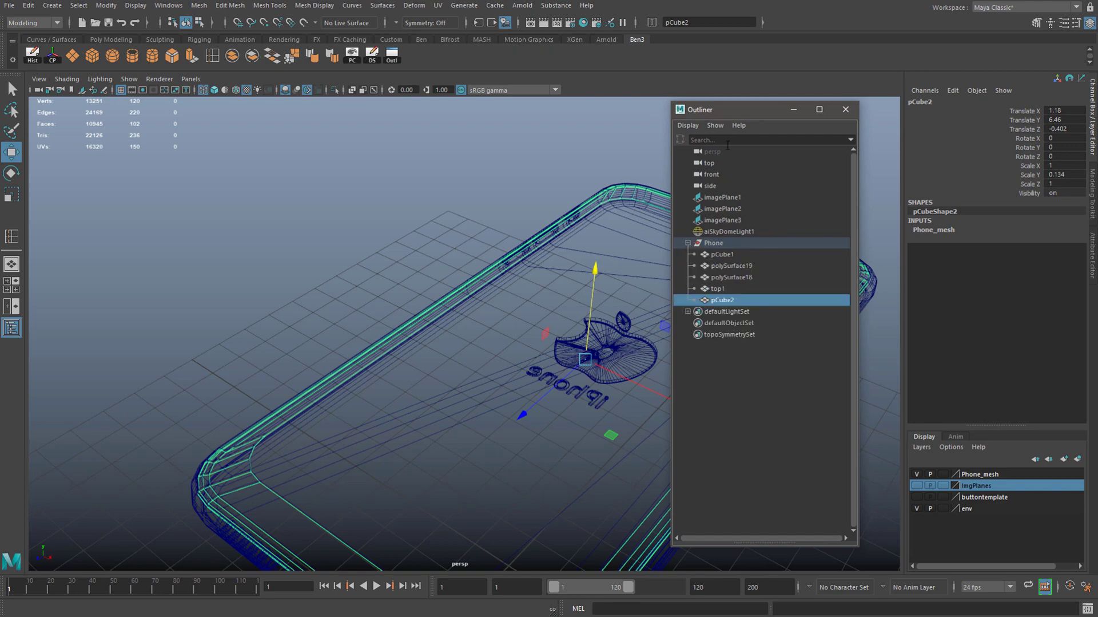
pyautogui.moveTo(737, 114); pyautogui.dragTo(202, 110)
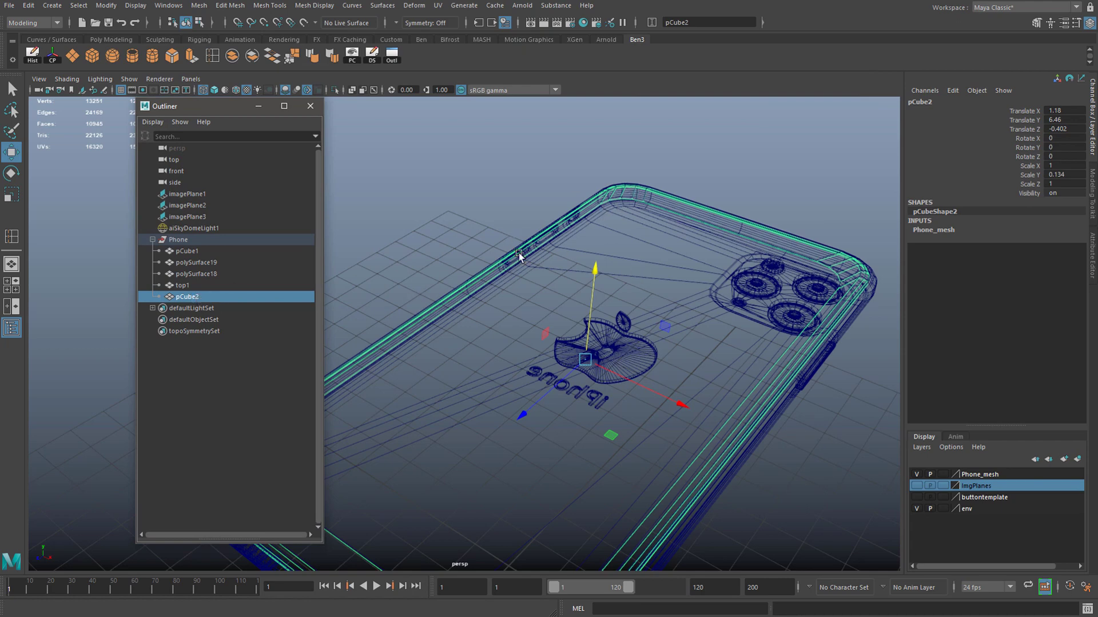
pyautogui.rightClick(192, 302)
pyautogui.doubleClick(180, 296)
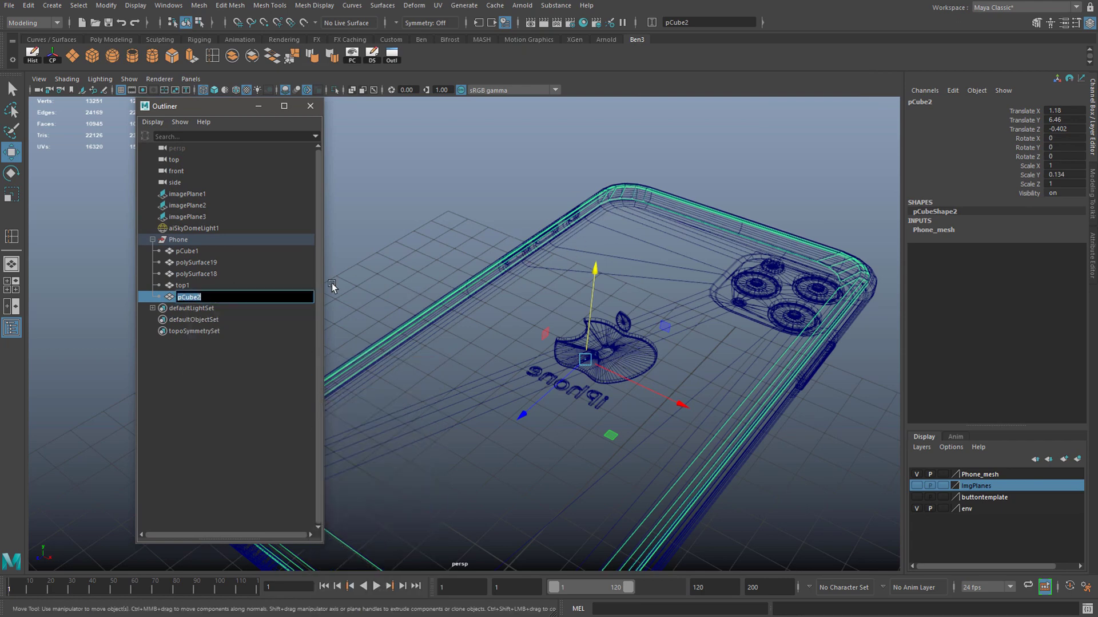
pyautogui.write('Screen_LED')
pyautogui.press('Return')
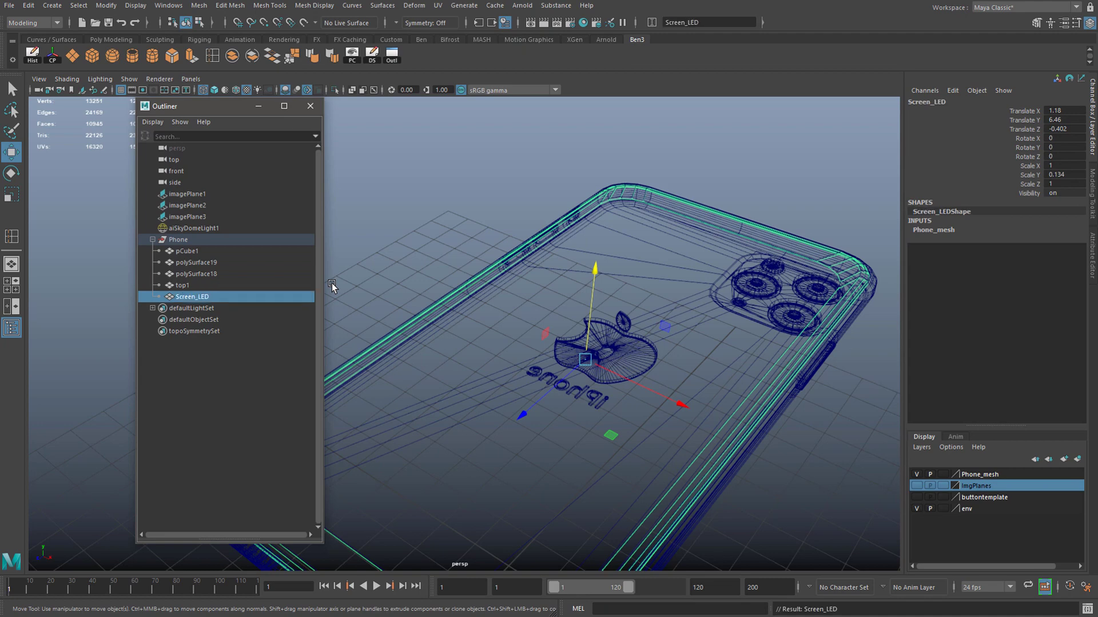
# Step: Rename the top1 mesh as Back_Panel and polySurface18 as Side
pyautogui.click(184, 286)
pyautogui.doubleClick(191, 287)
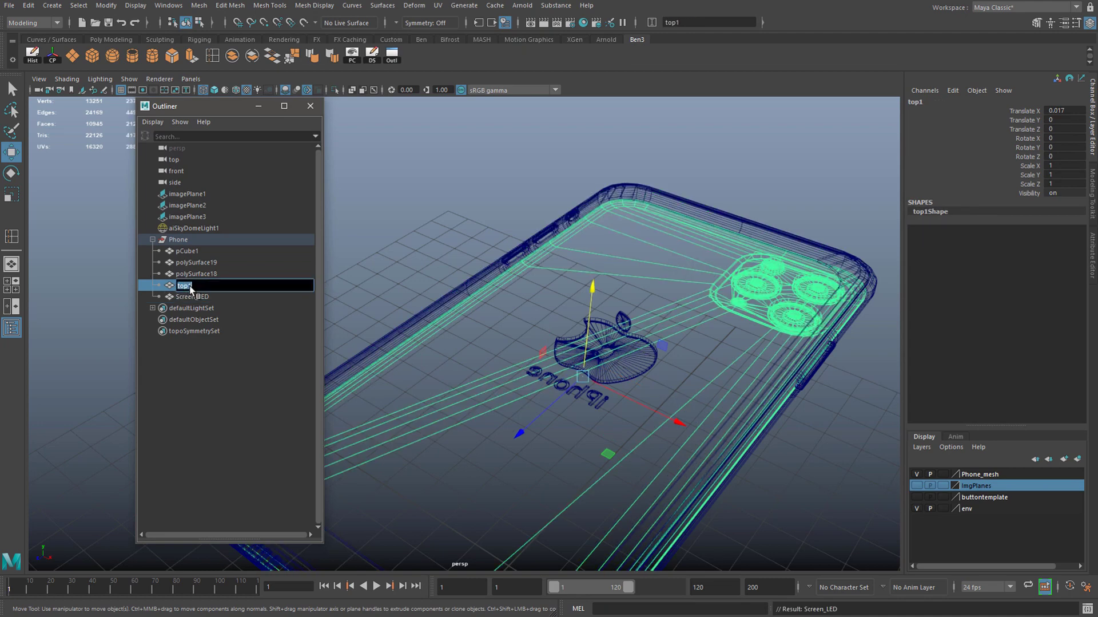
pyautogui.write('Back_Panel')
pyautogui.press('Return')
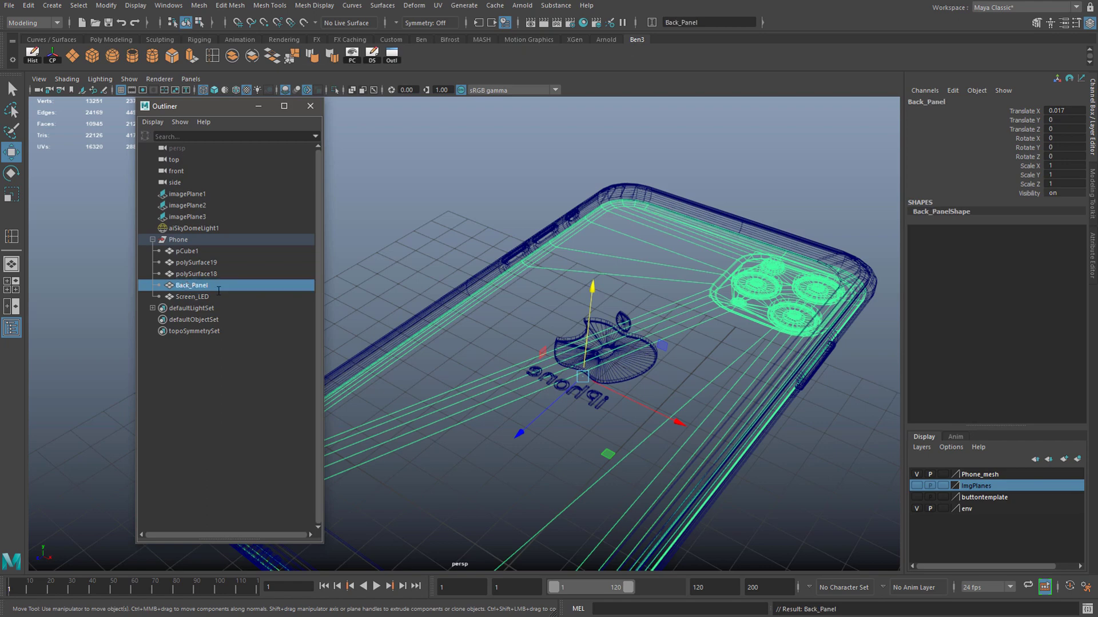
pyautogui.doubleClick(218, 273)
pyautogui.write('Side')
pyautogui.press('Return')
# Step: Rename the polySurface19 mesh as Logo and pCube1 as Top_Glass
pyautogui.click(207, 261)
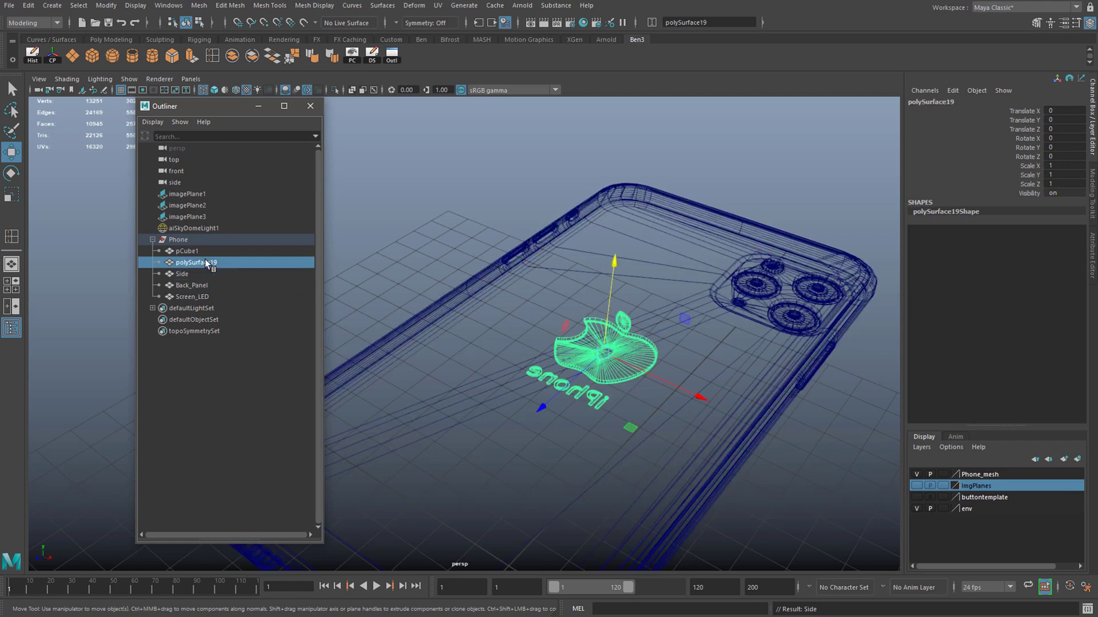
pyautogui.doubleClick(205, 261)
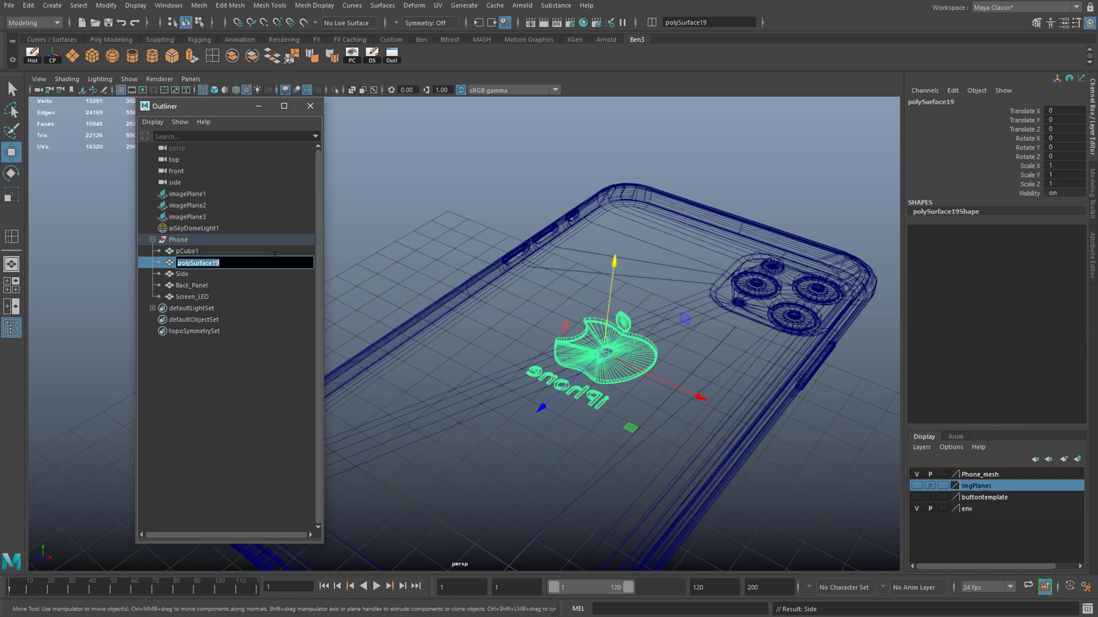
pyautogui.write('Logo')
pyautogui.press('Return')
pyautogui.click(205, 253)
pyautogui.doubleClick(188, 252)
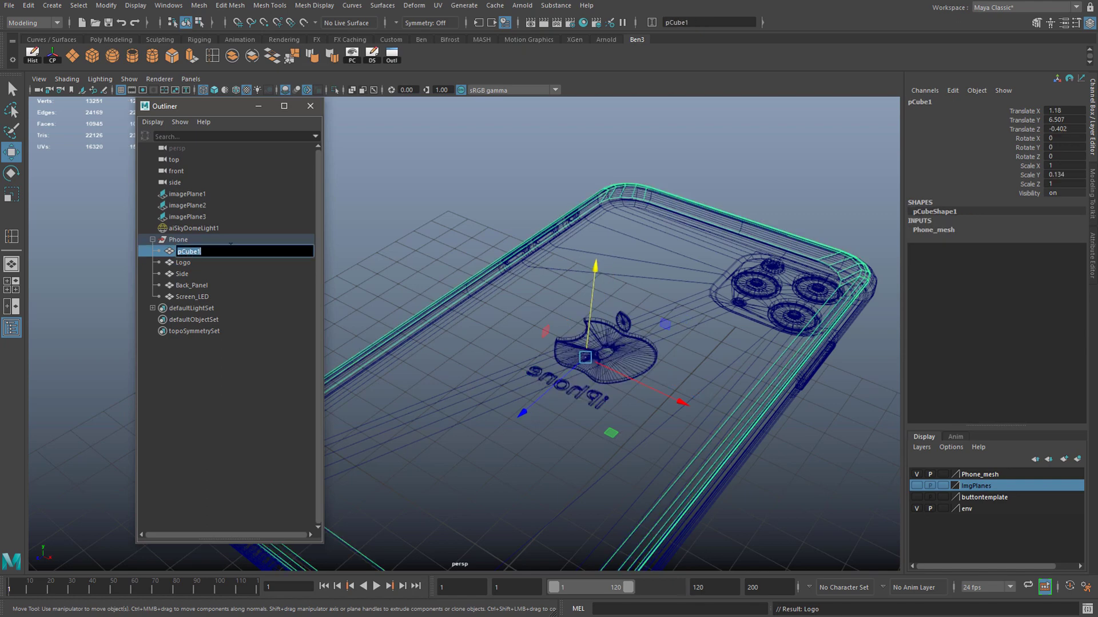
pyautogui.write('Top Glass')
pyautogui.press('Return')
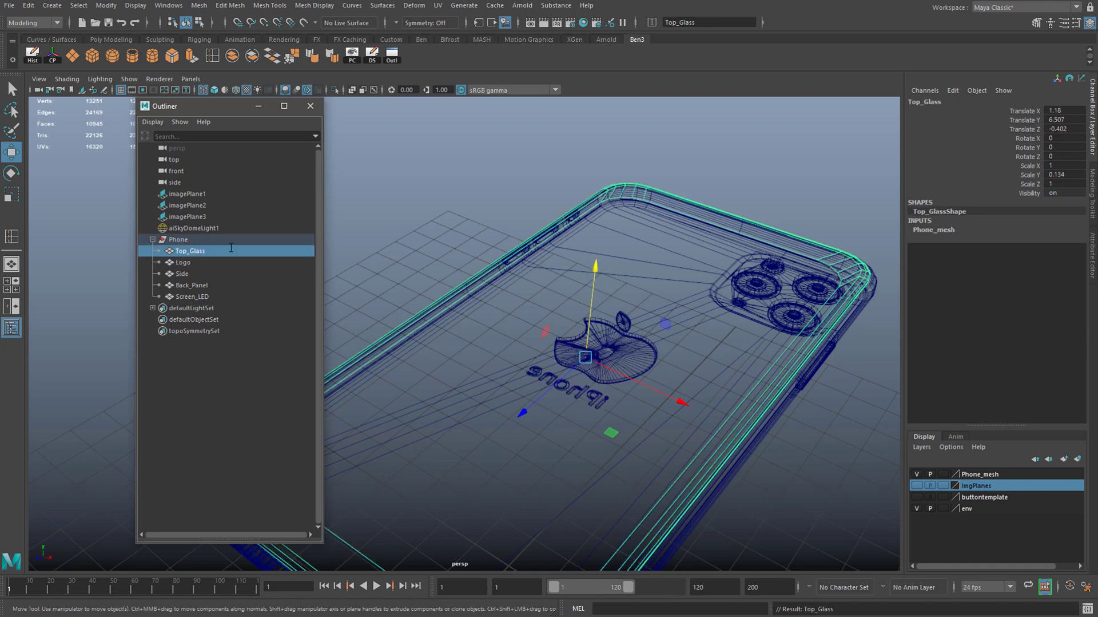
# Step: Check the selection of the Phone group and Screen_LED, clear it and display the phone shaded with all lights
pyautogui.click(190, 239)
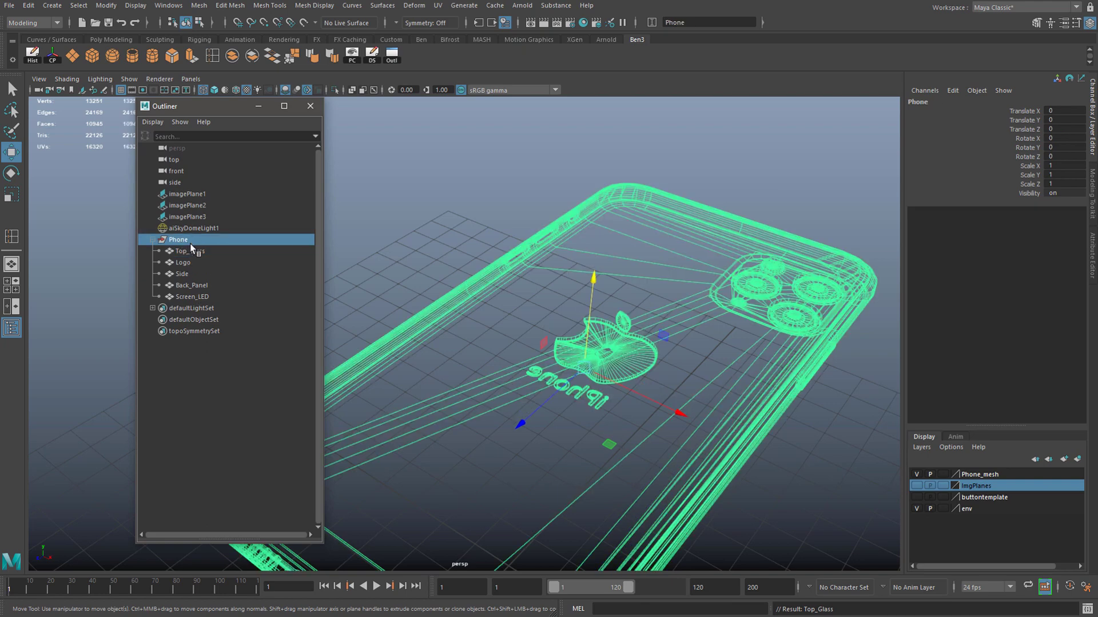
pyautogui.click(192, 262)
pyautogui.click(195, 297)
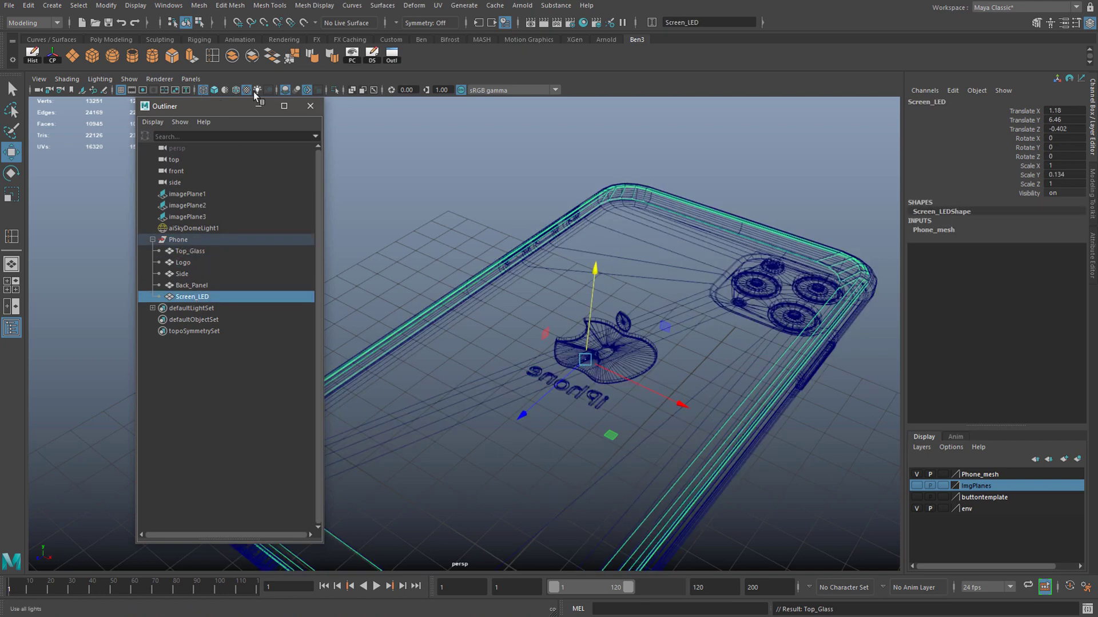
pyautogui.click(461, 229)
pyautogui.press('5')
pyautogui.press('7')
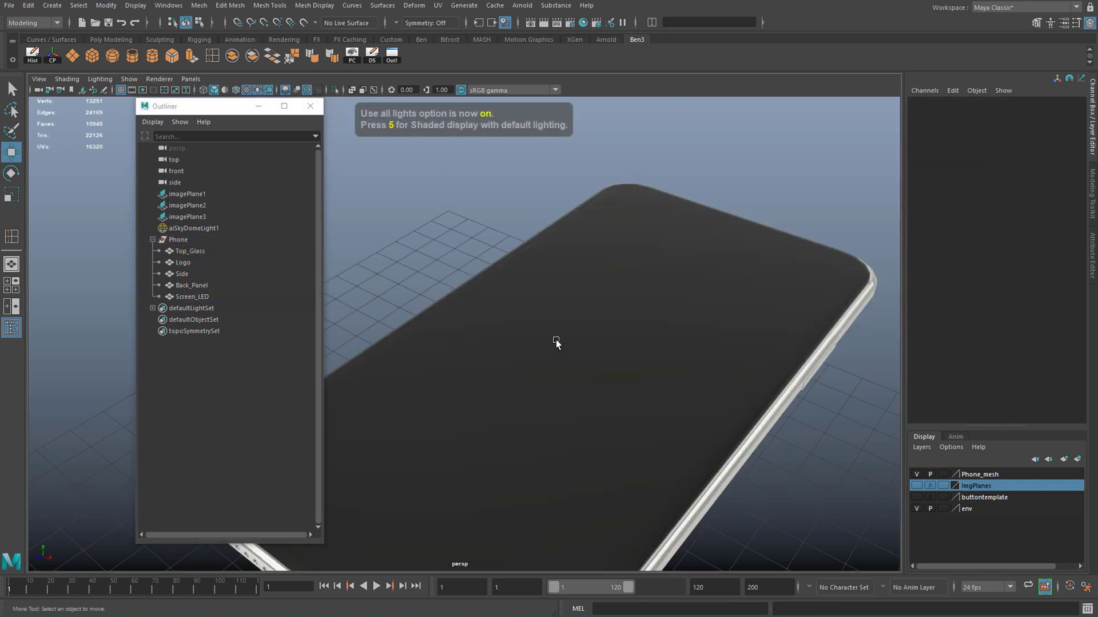
# Step: Select the Top_Glass mesh and examine how its upper corner meets the phone frame in the top and perspective views
pyautogui.keyDown('alt'); pyautogui.moveTo(556, 342); pyautogui.dragTo(431, 350, button='right'); pyautogui.keyUp('alt')
pyautogui.click(431, 350)
pyautogui.keyDown('alt'); pyautogui.moveTo(431, 350); pyautogui.dragTo(595, 280); pyautogui.keyUp('alt')
pyautogui.scroll(5, 595, 280)
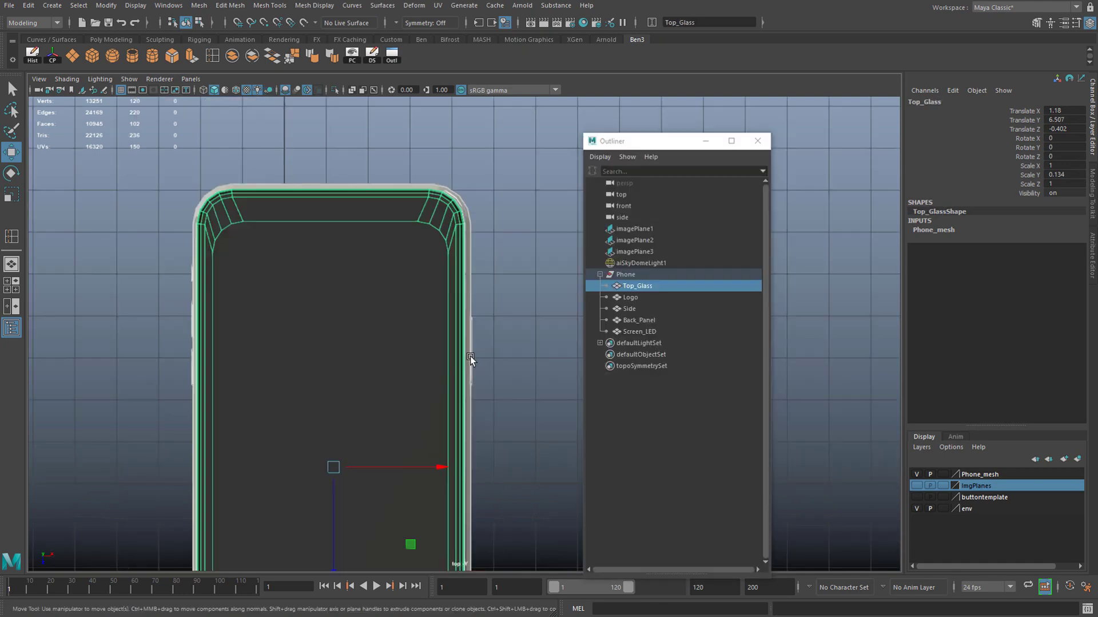
pyautogui.scroll(6, 464, 313)
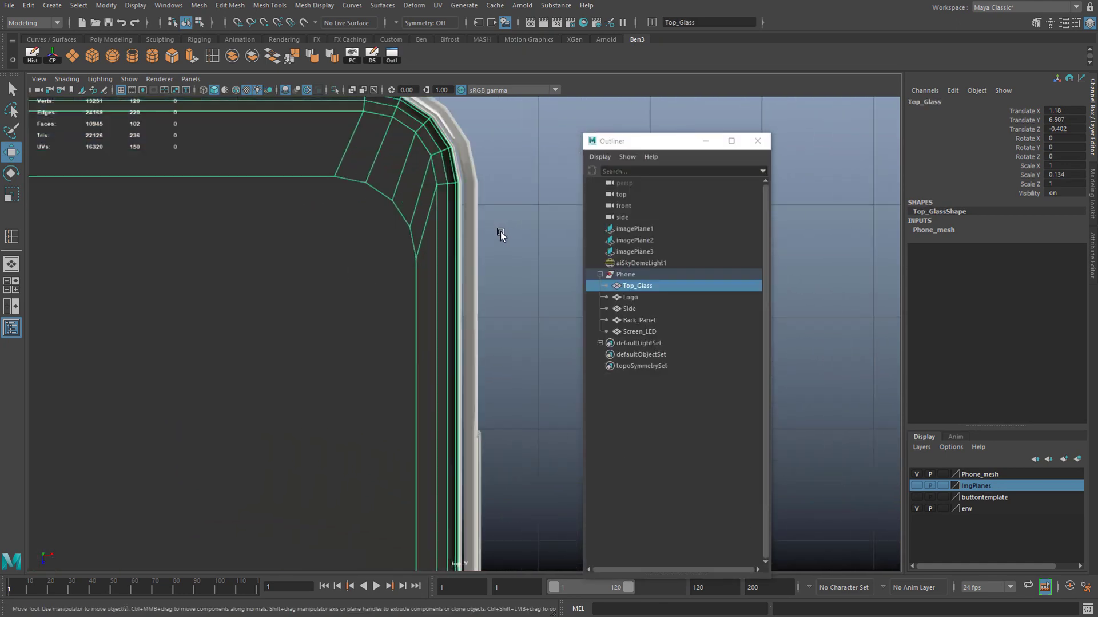
pyautogui.scroll(-2, 466, 330)
pyautogui.scroll(5, 368, 311)
pyautogui.press('space')
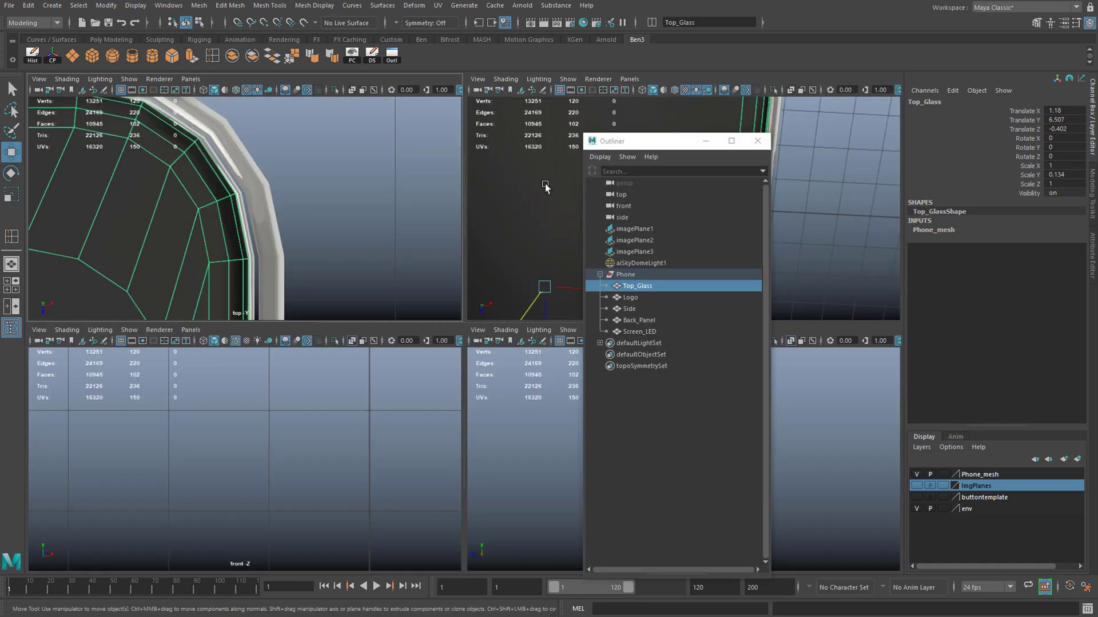
pyautogui.press('space')
pyautogui.scroll(-3, 460, 214)
pyautogui.scroll(5, 443, 231)
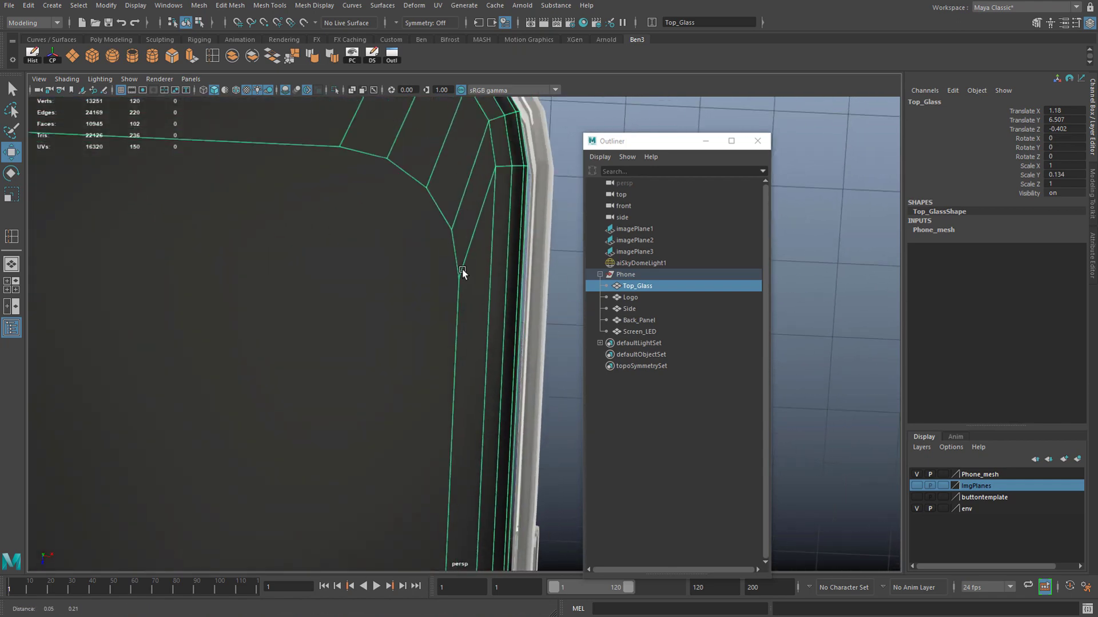
pyautogui.scroll(-3, 441, 289)
# Step: Close the Outliner and select all vertices on the right half of Top_Glass in the top view
pyautogui.press('space')
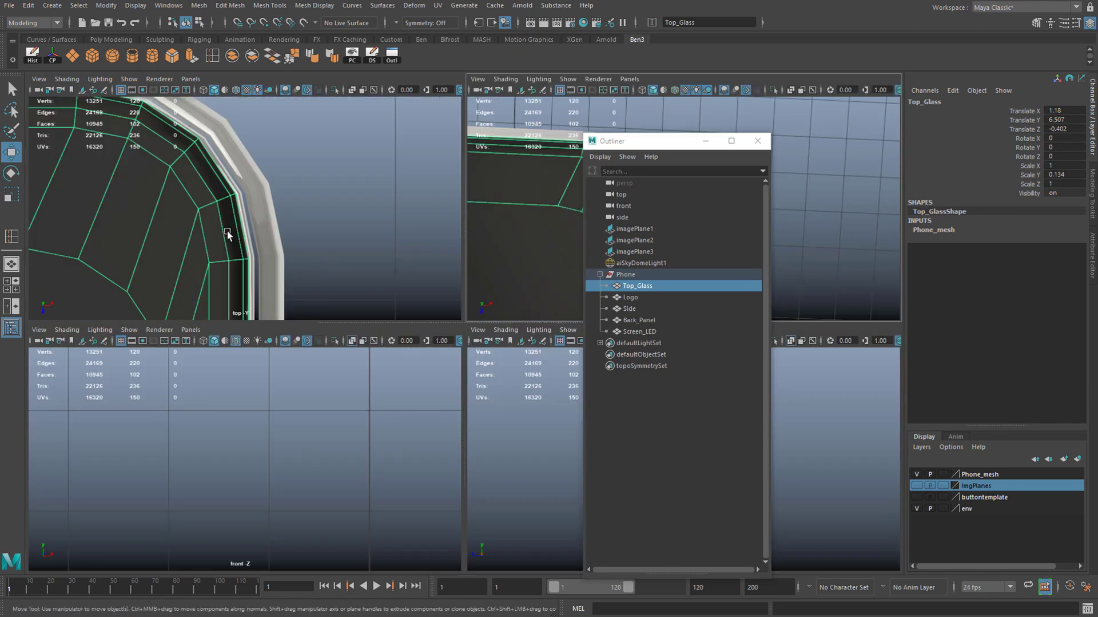
pyautogui.press('space')
pyautogui.click(758, 140)
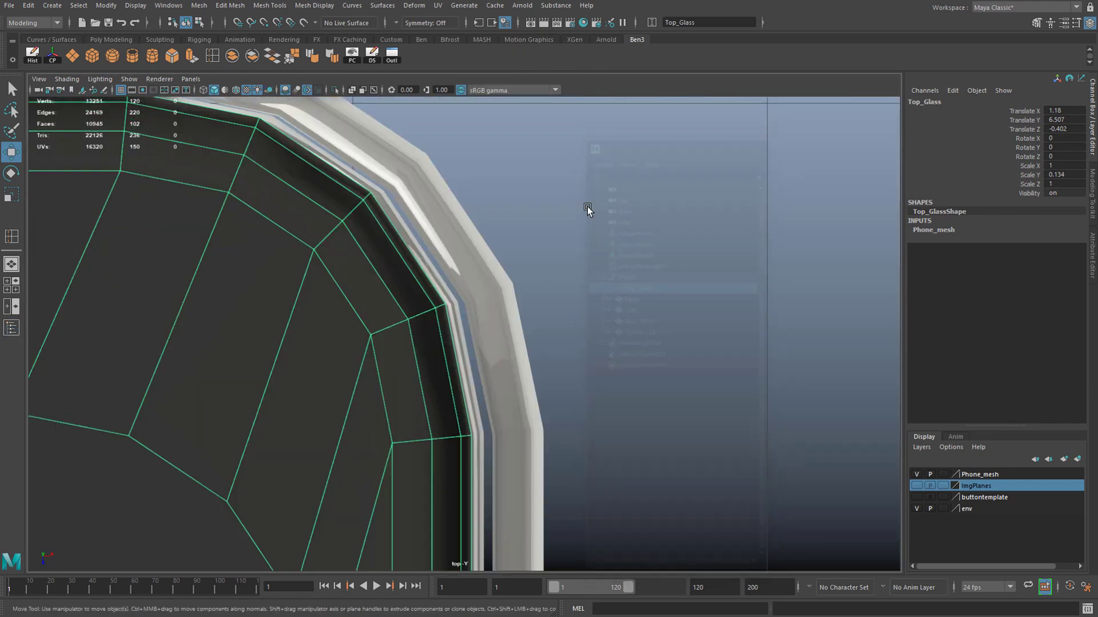
pyautogui.keyDown('alt'); pyautogui.moveTo(413, 244); pyautogui.dragTo(680, 314, button='middle'); pyautogui.keyUp('alt')
pyautogui.moveTo(372, 274); pyautogui.dragTo(335, 276, button='right')
pyautogui.scroll(-5, 436, 402)
pyautogui.keyDown('alt'); pyautogui.moveTo(436, 403); pyautogui.dragTo(449, 269, button='middle'); pyautogui.keyUp('alt')
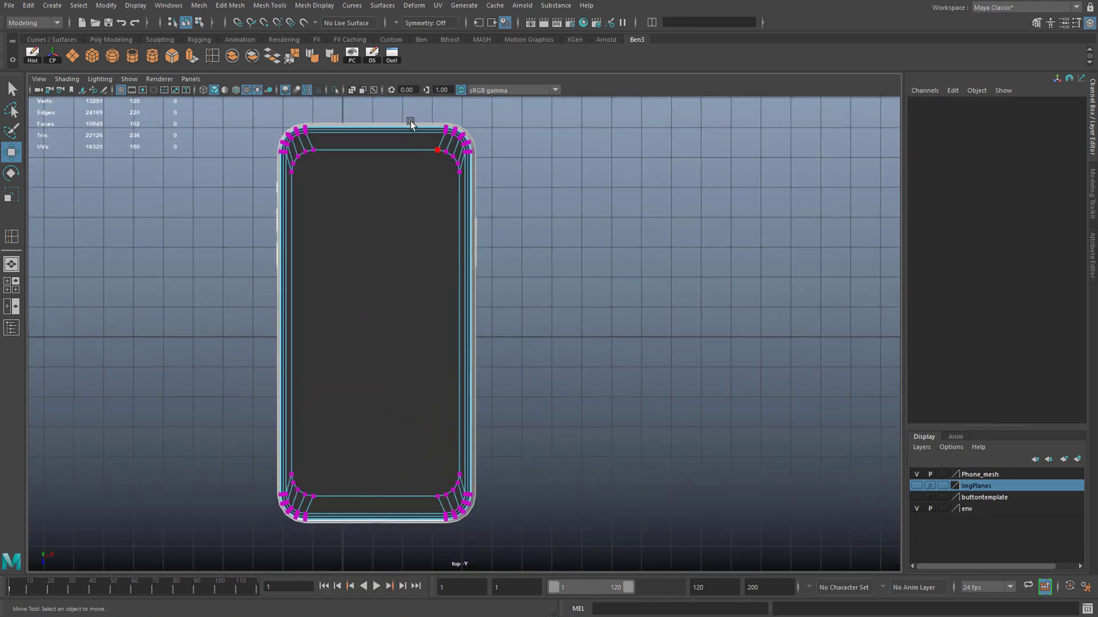
pyautogui.moveTo(404, 118); pyautogui.dragTo(568, 581)
pyautogui.scroll(6, 477, 298)
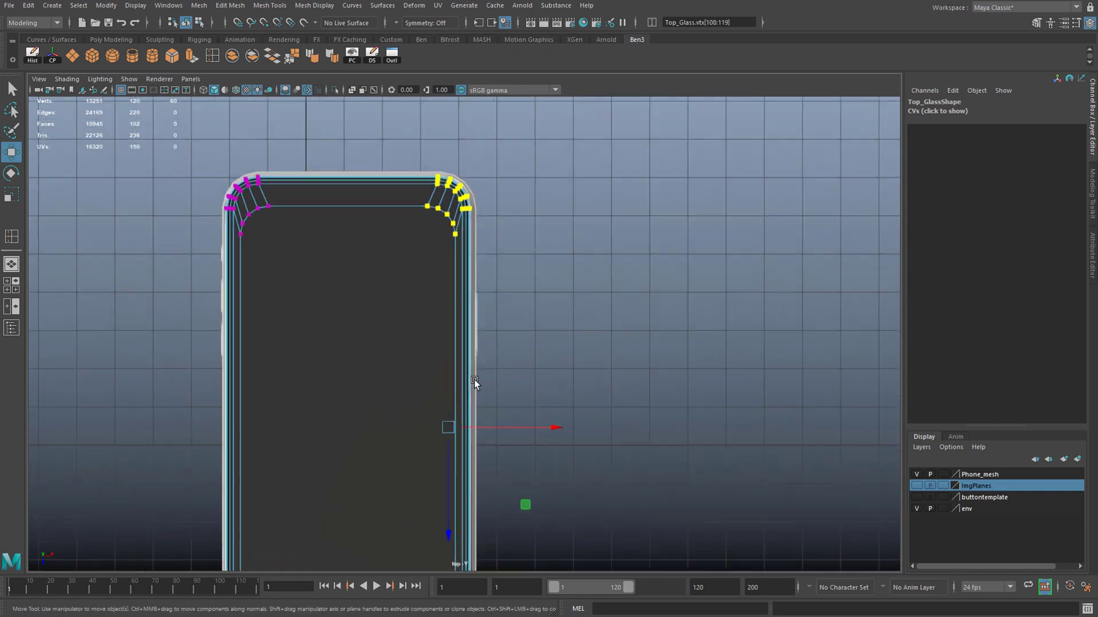
# Step: Move the pivot of the selected Top_Glass vertices up to the phone's upper-right corner
pyautogui.keyDown('alt'); pyautogui.moveTo(512, 296); pyautogui.dragTo(516, 348, button='middle'); pyautogui.keyUp('alt')
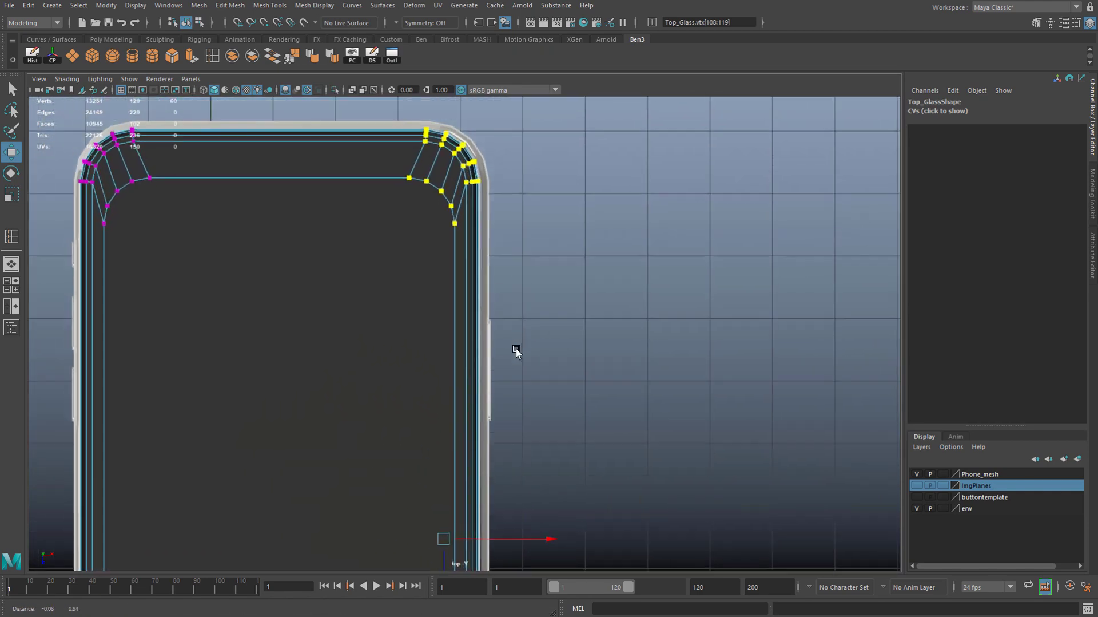
pyautogui.scroll(-4, 514, 341)
pyautogui.scroll(3, 514, 336)
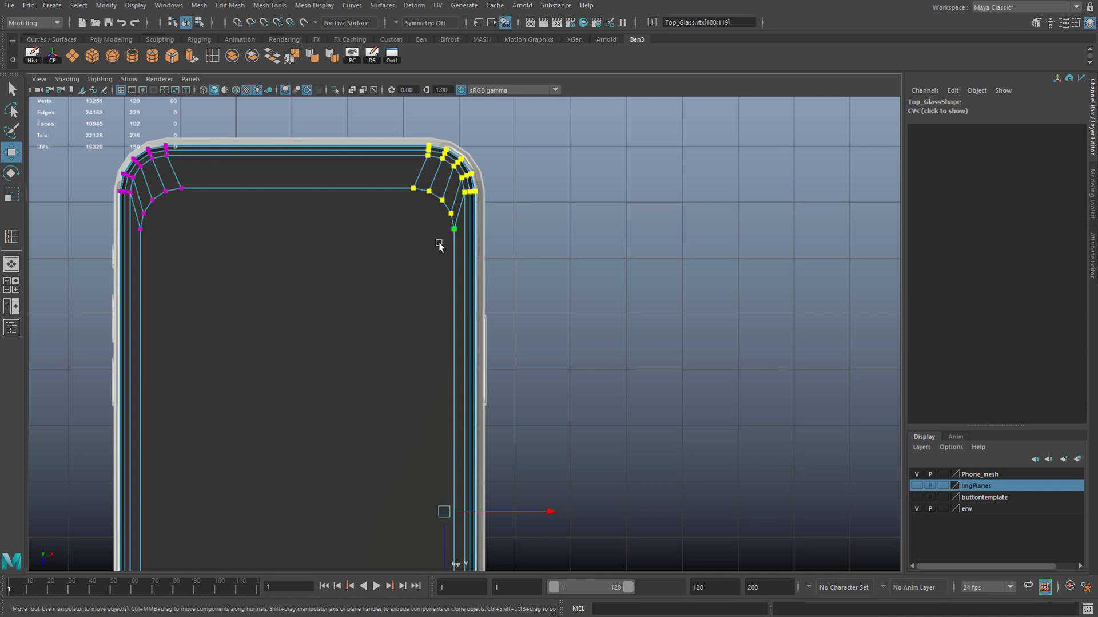
pyautogui.press('d')
pyautogui.scroll(-3, 521, 480)
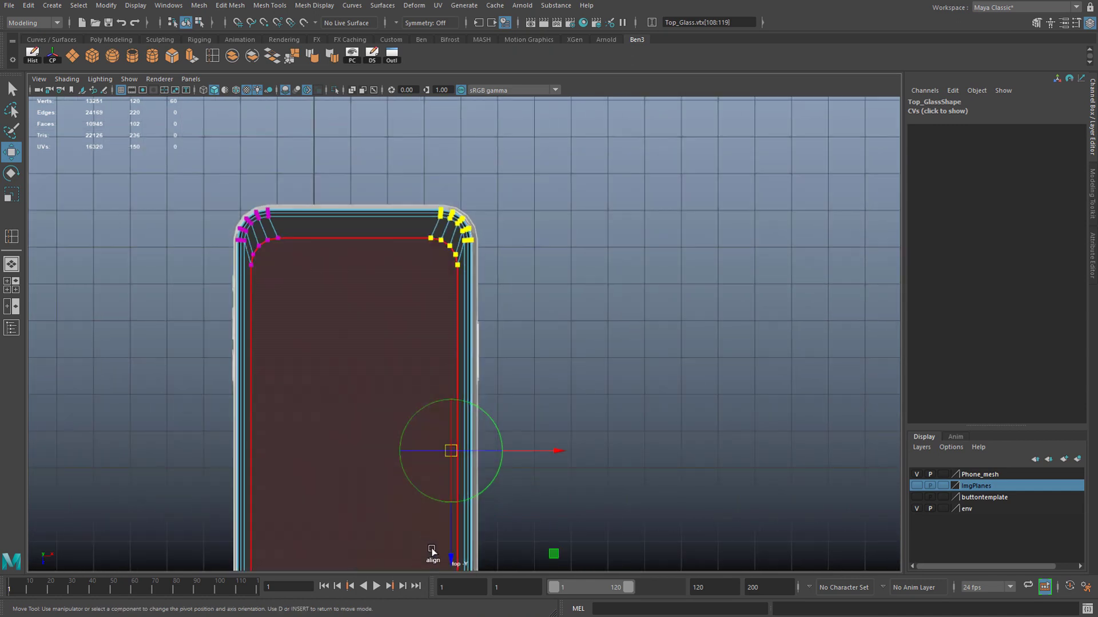
pyautogui.moveTo(449, 517); pyautogui.dragTo(438, 341)
pyautogui.press('d')
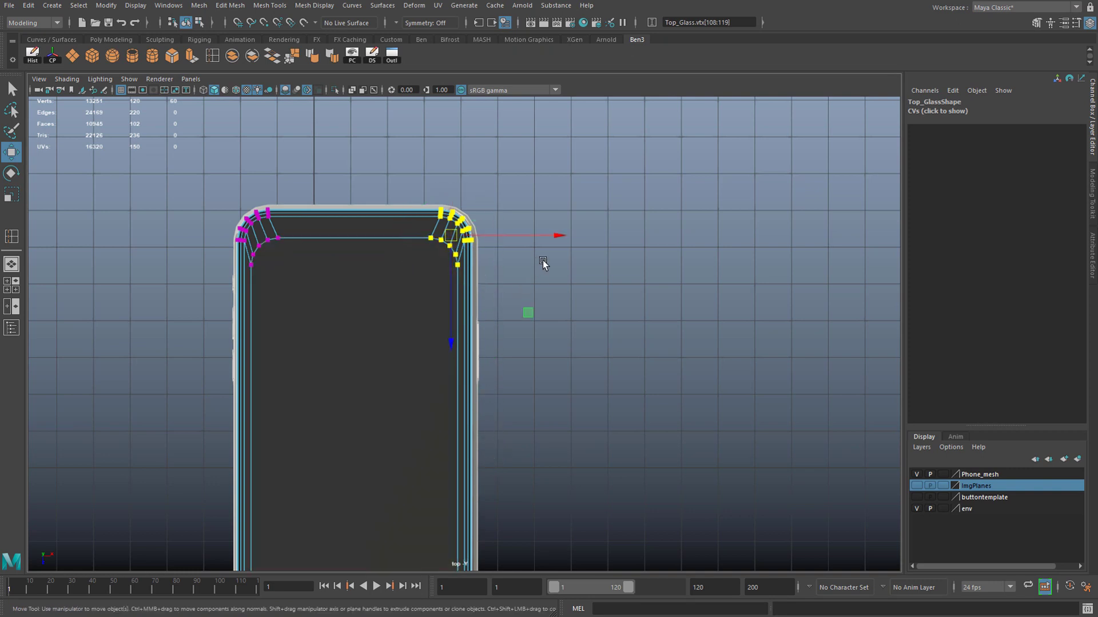
# Step: Shift the selected glass vertices slightly outward along X toward the frame, showing wireframe on shaded, and return to object mode
pyautogui.scroll(10, 543, 259)
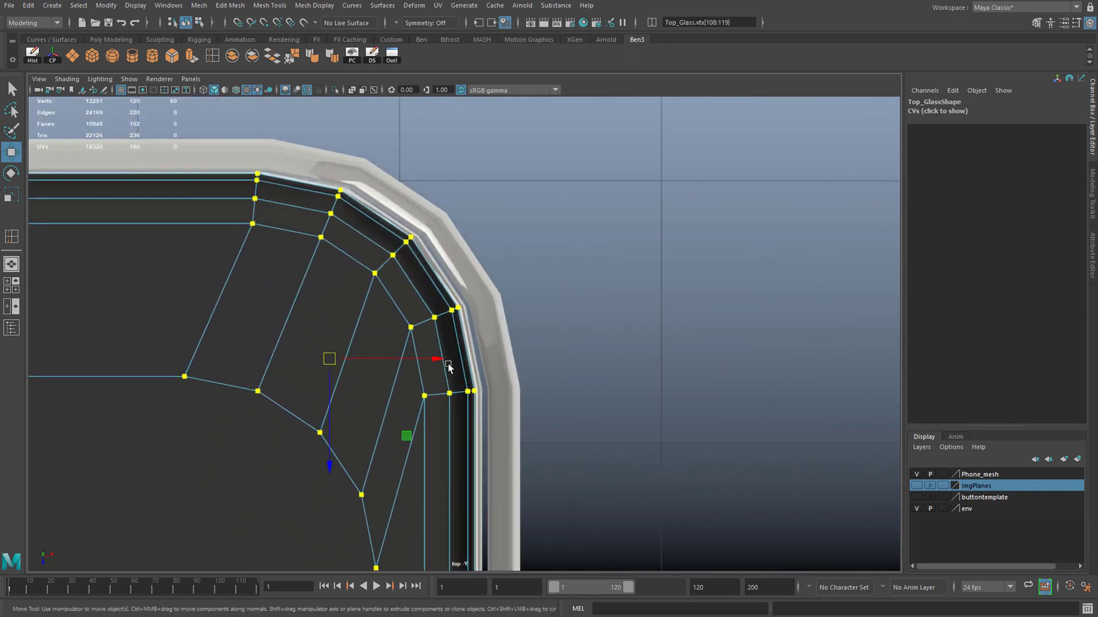
pyautogui.scroll(2, 448, 366)
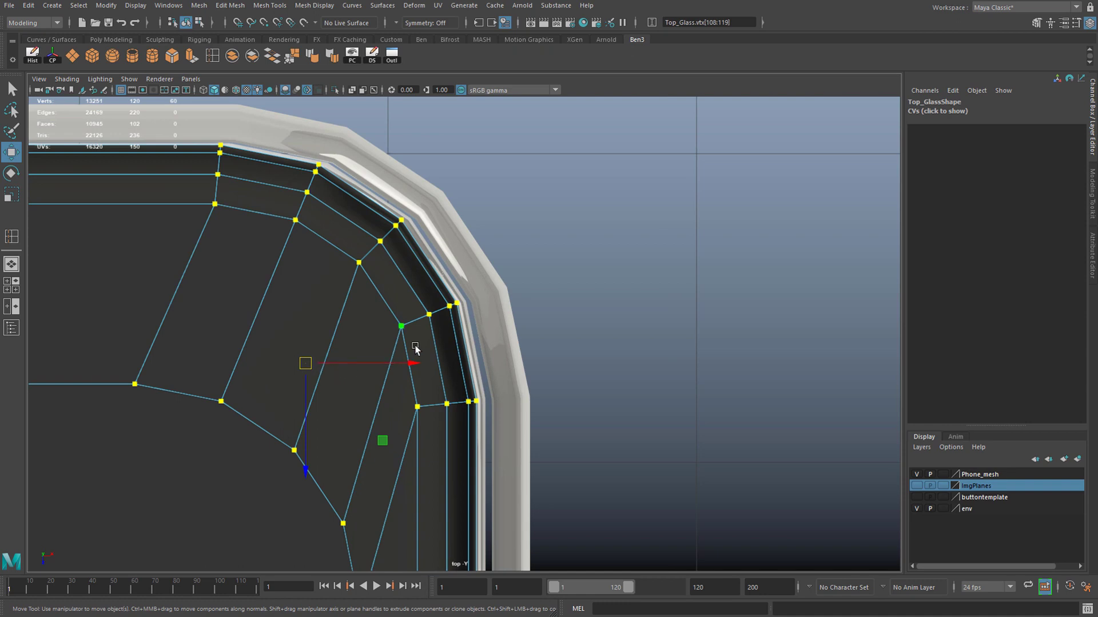
pyautogui.moveTo(410, 363); pyautogui.dragTo(425, 363)
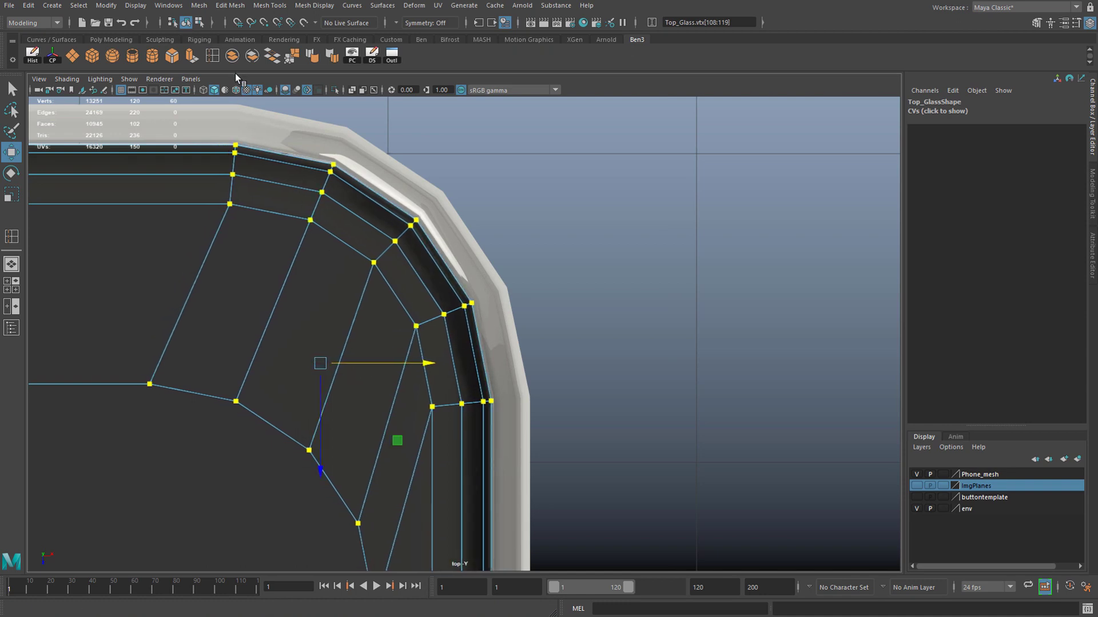
pyautogui.click(238, 90)
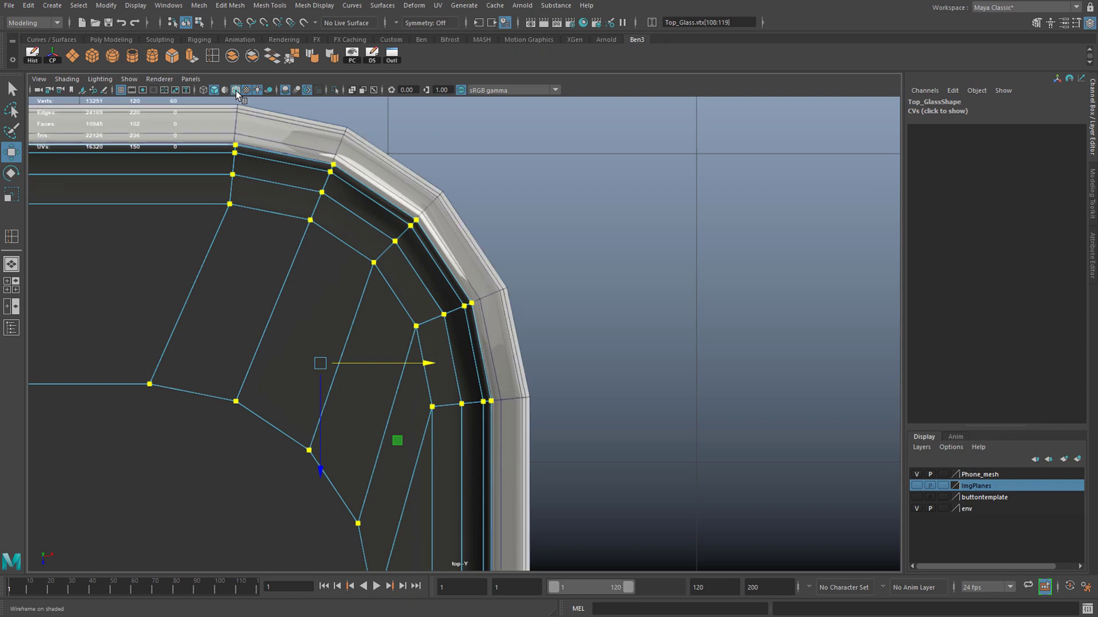
pyautogui.moveTo(424, 363)
pyautogui.mouseDown()
pyautogui.moveTo(390, 366)
pyautogui.moveTo(422, 366)
pyautogui.mouseUp()
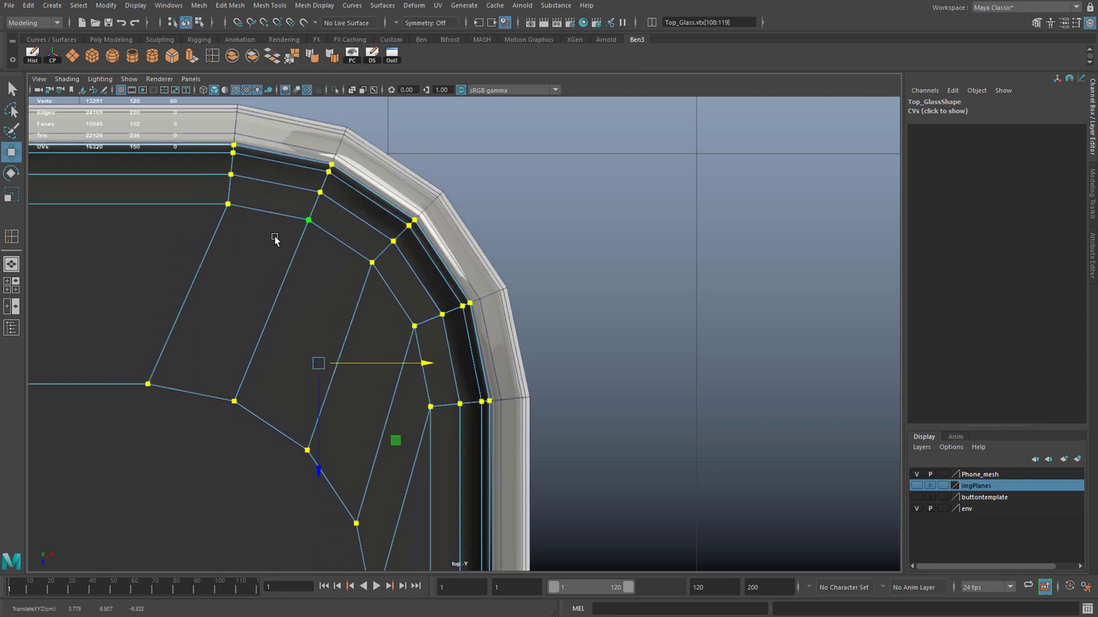
pyautogui.press('F8')
# Step: Examine the fit between the Top_Glass edges and the frame at both upper corners in the top view
pyautogui.scroll(-12, 314, 352)
pyautogui.scroll(8, 337, 366)
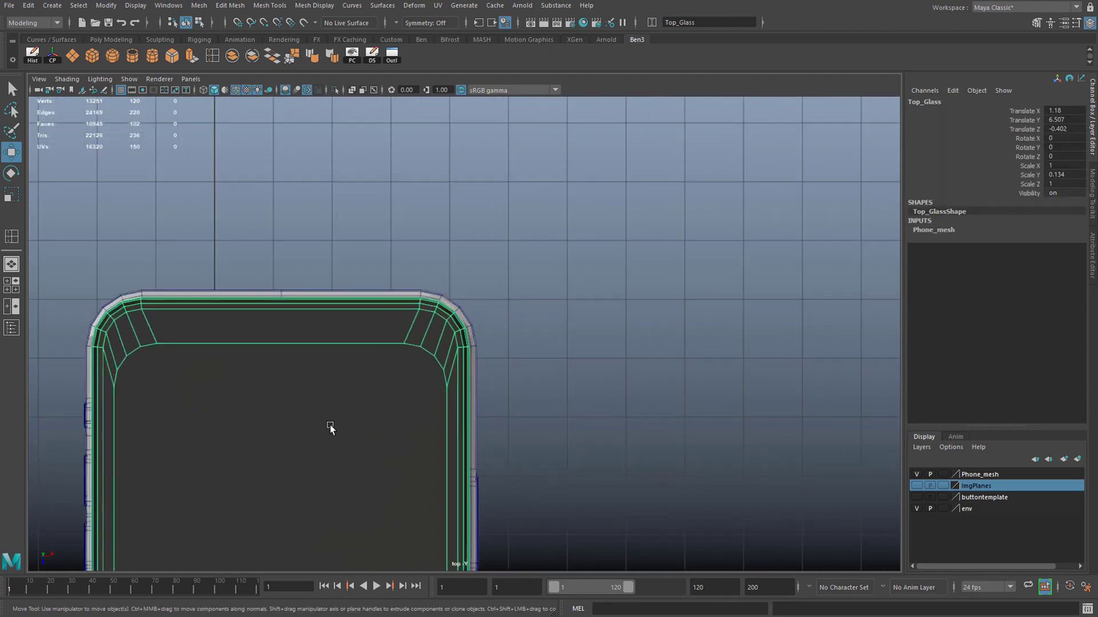
pyautogui.scroll(-5, 400, 378)
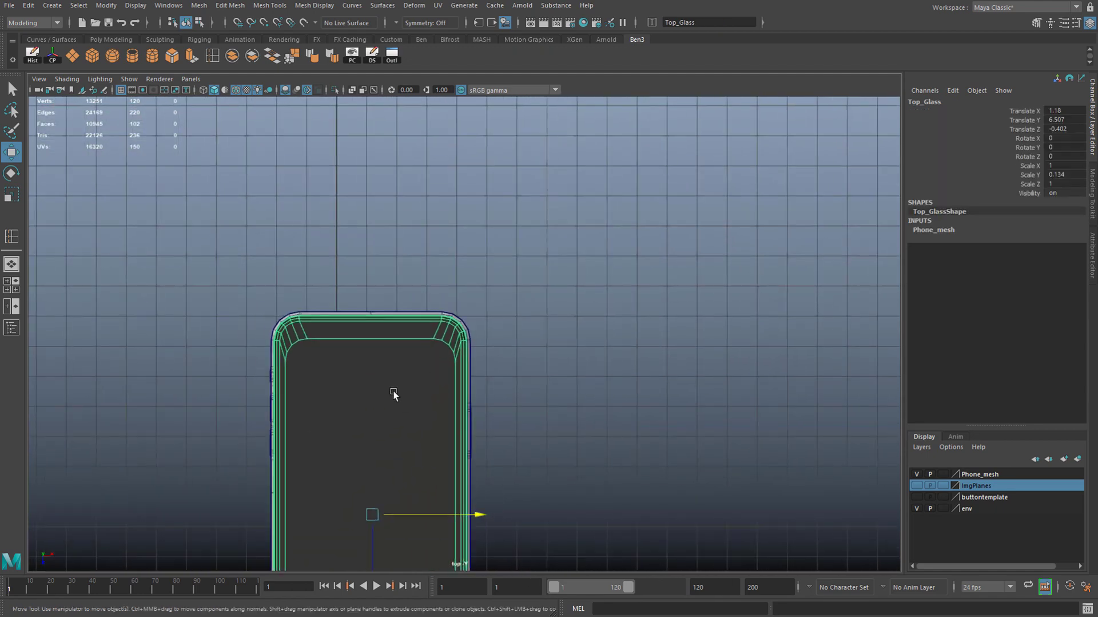
pyautogui.scroll(8, 393, 391)
pyautogui.scroll(2, 291, 253)
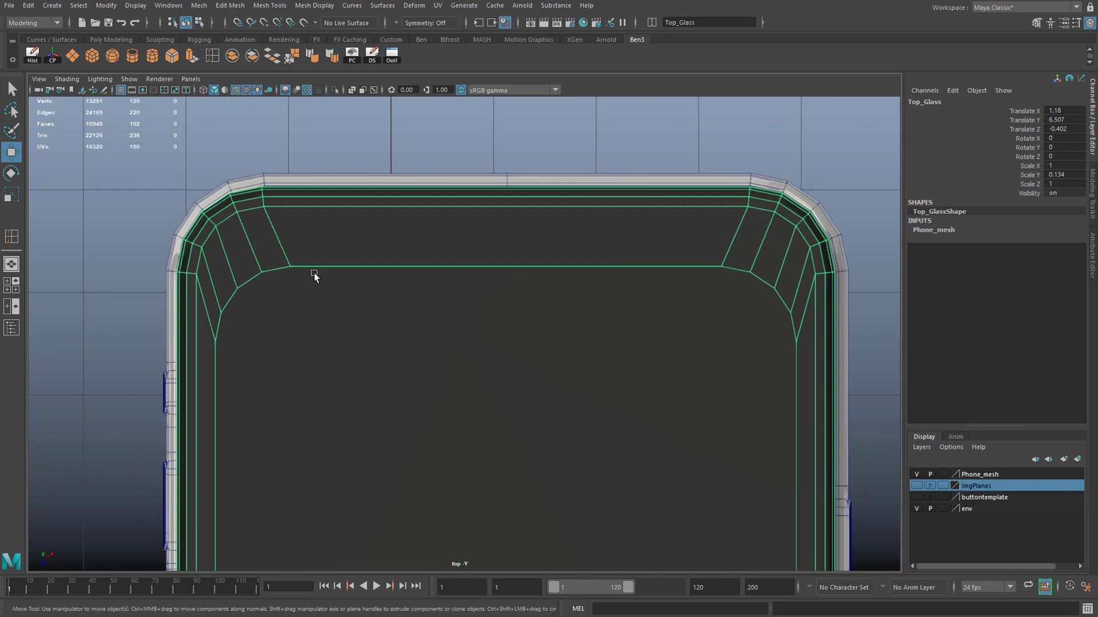
pyautogui.keyDown('alt'); pyautogui.moveTo(454, 244); pyautogui.dragTo(308, 238, button='middle'); pyautogui.keyUp('alt')
pyautogui.scroll(3, 400, 252)
pyautogui.keyDown('alt'); pyautogui.moveTo(510, 262); pyautogui.dragTo(269, 333, button='middle'); pyautogui.keyUp('alt')
pyautogui.scroll(3, 344, 328)
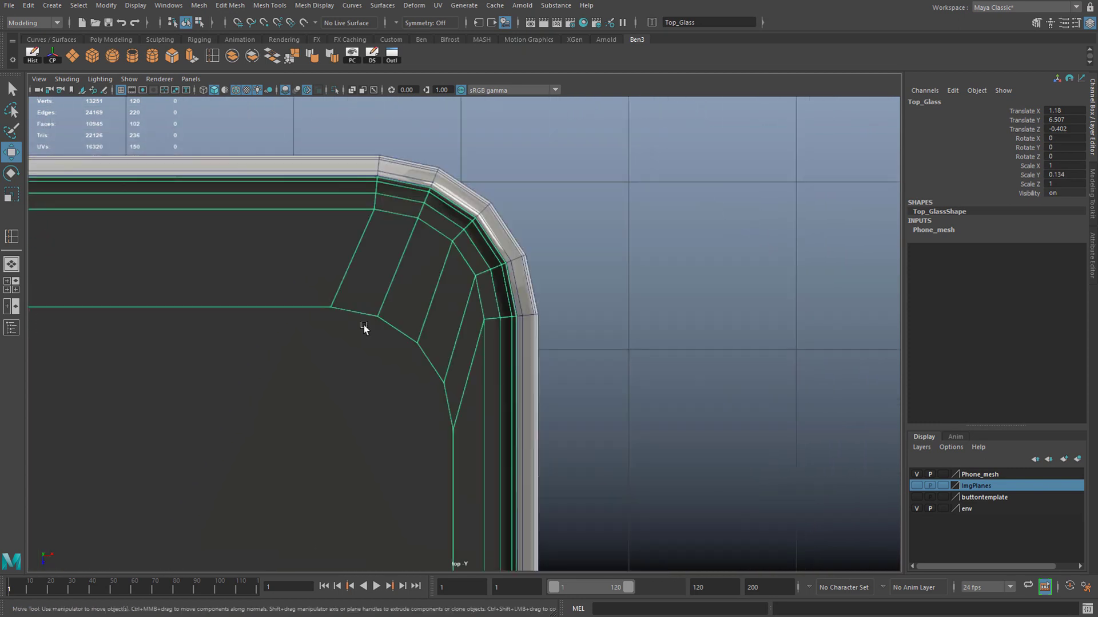
# Step: Undo the last selection and visibility changes, select Screen_LED in the Outliner and move the Outliner closer to the phone
pyautogui.hotkey('ctrl', 'z')
pyautogui.hotkey('ctrl', 'z')
pyautogui.hotkey('ctrl', 'z')
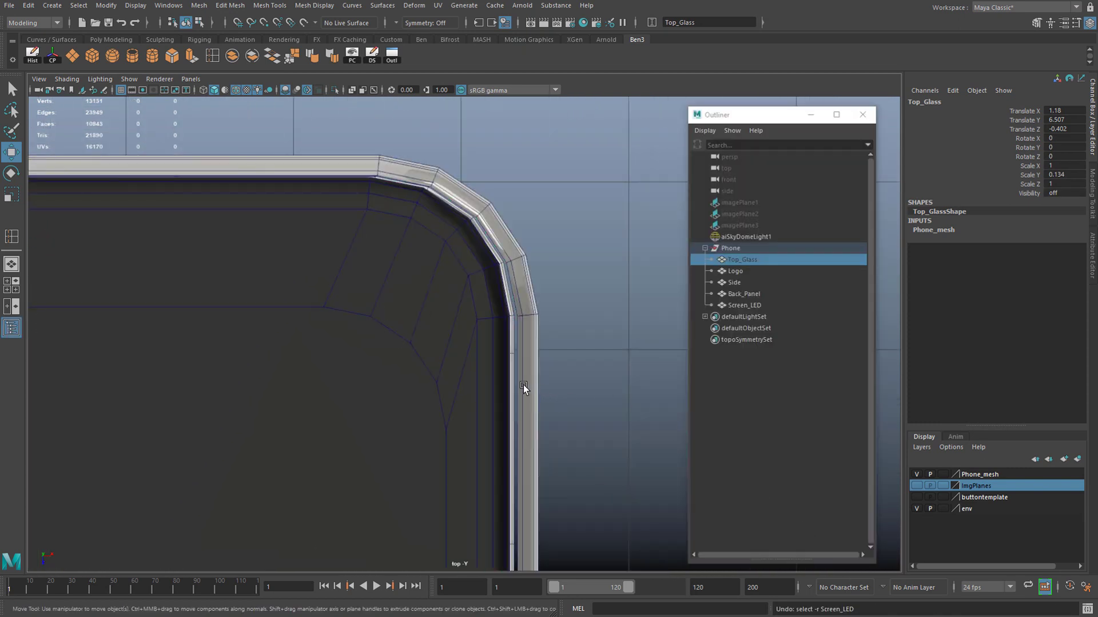
pyautogui.scroll(-3, 457, 326)
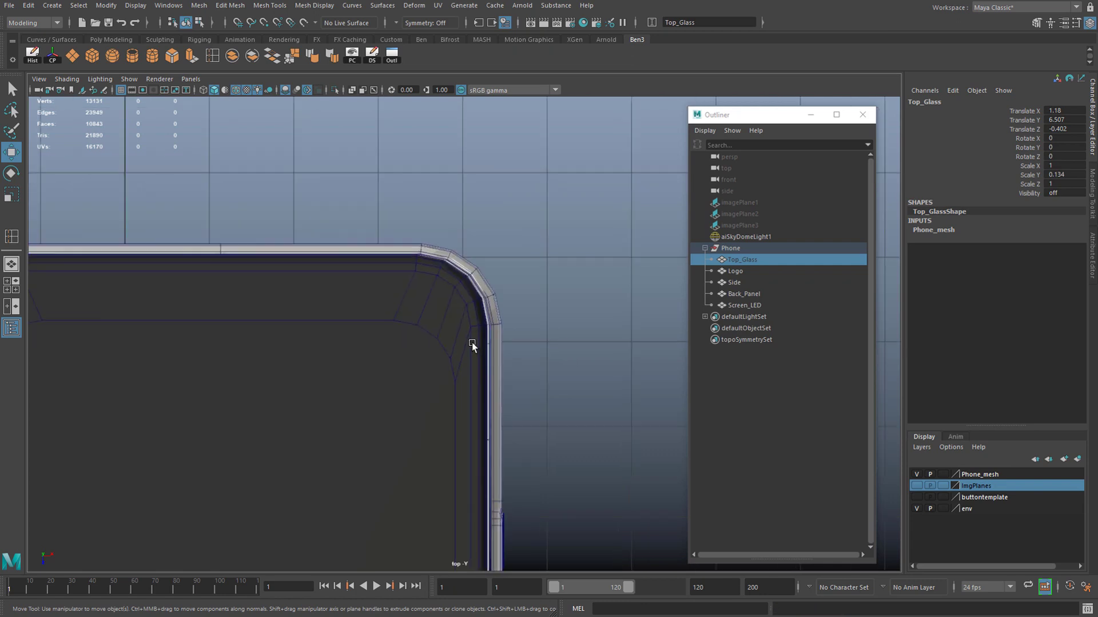
pyautogui.click(744, 305)
pyautogui.moveTo(730, 111); pyautogui.dragTo(660, 114)
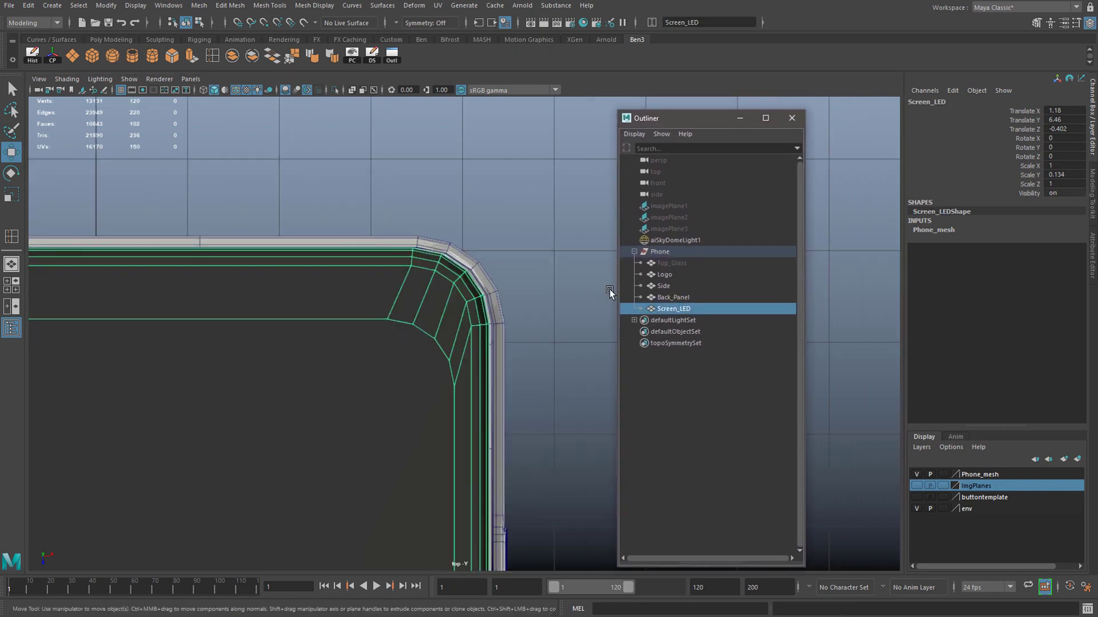
# Step: Unhide all objects and toggle Screen_LED's visibility to compare its upper-right corner with Top_Glass
pyautogui.press('h')
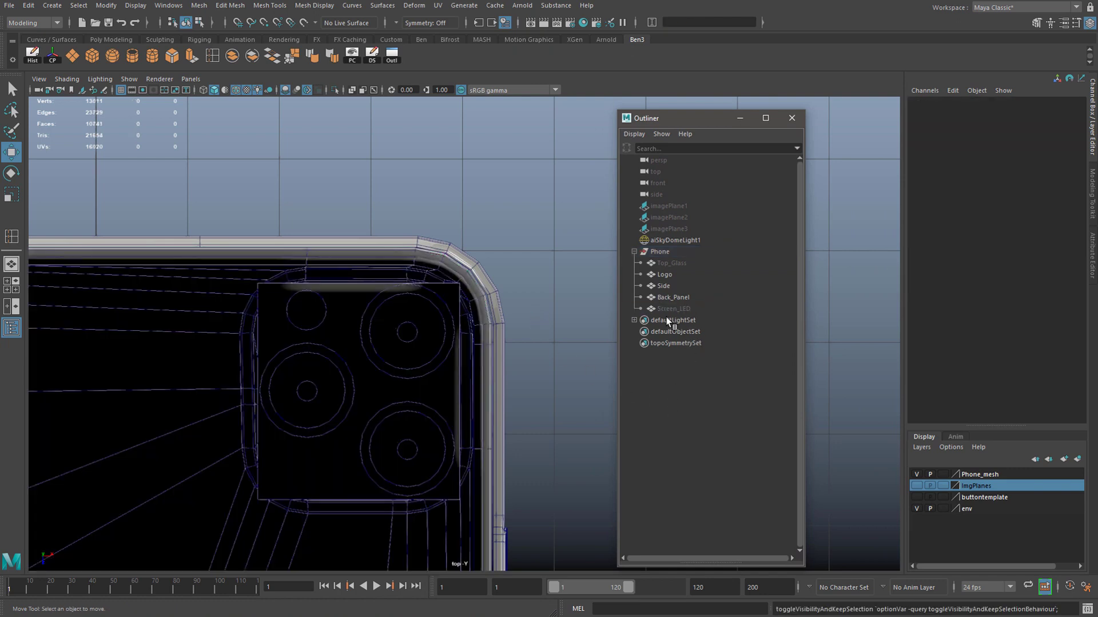
pyautogui.click(681, 308)
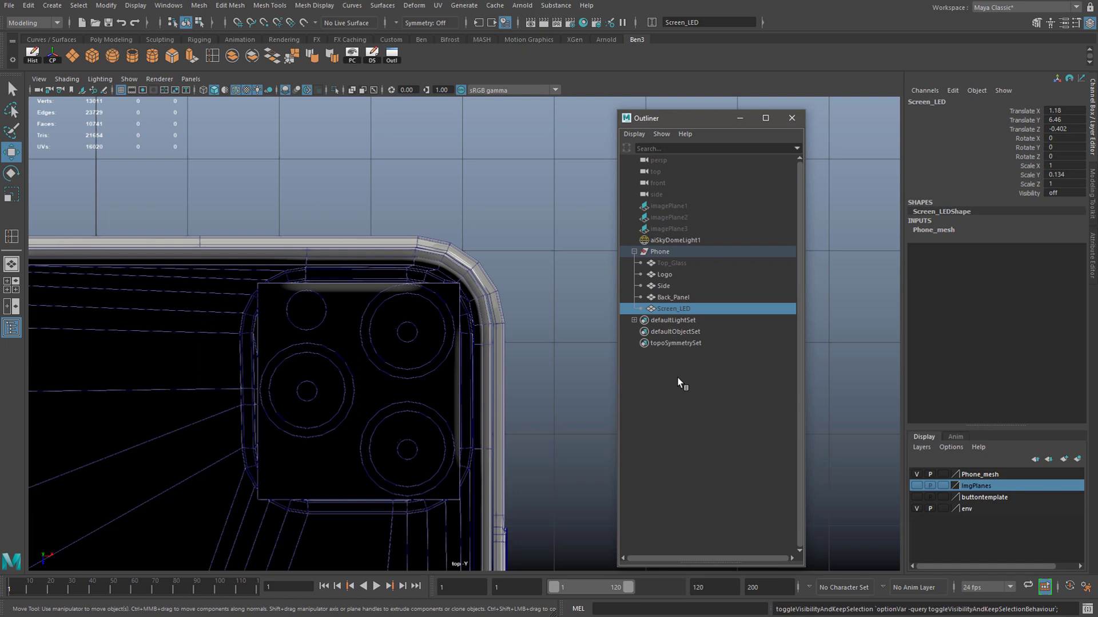
pyautogui.hotkey('ctrl', 'shift', 'h')
pyautogui.click(688, 418)
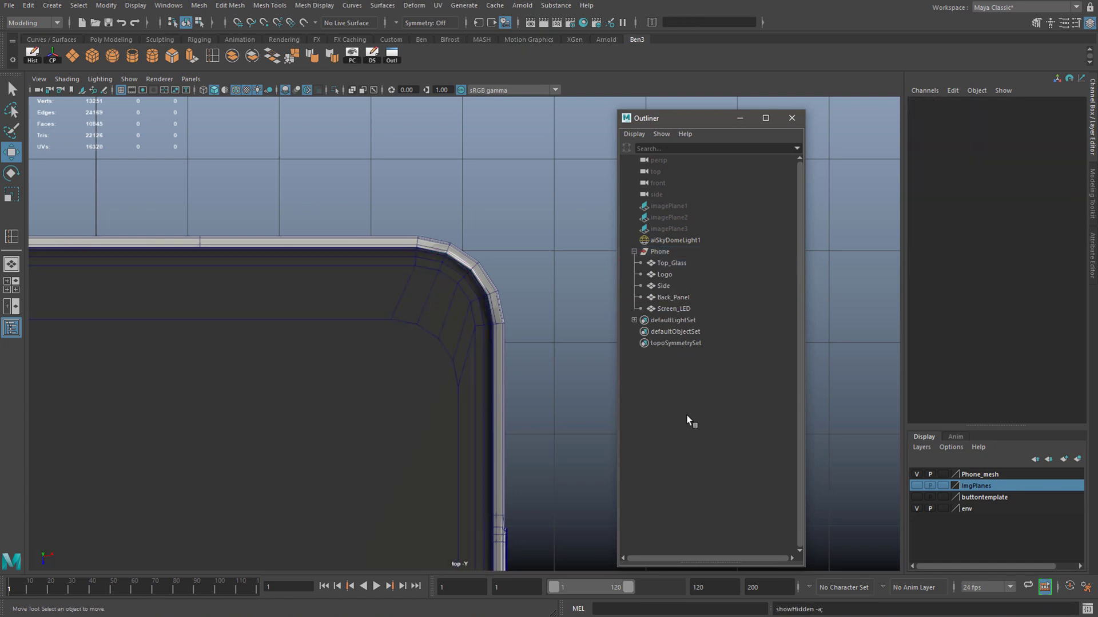
pyautogui.click(691, 308)
pyautogui.press('h')
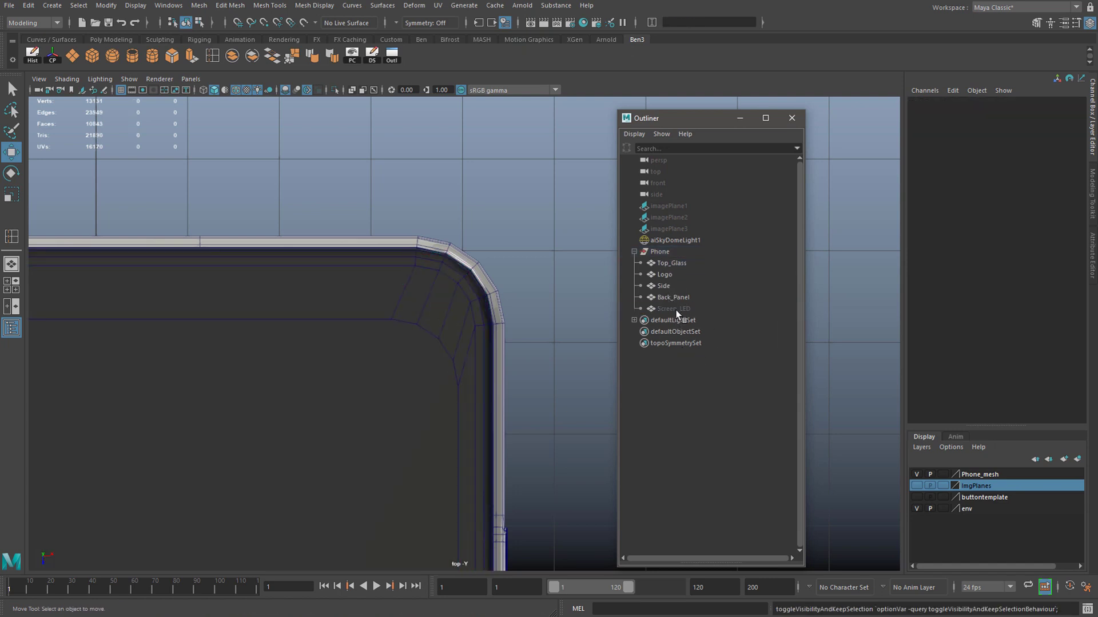
pyautogui.click(677, 308)
pyautogui.press('h')
pyautogui.scroll(4, 464, 319)
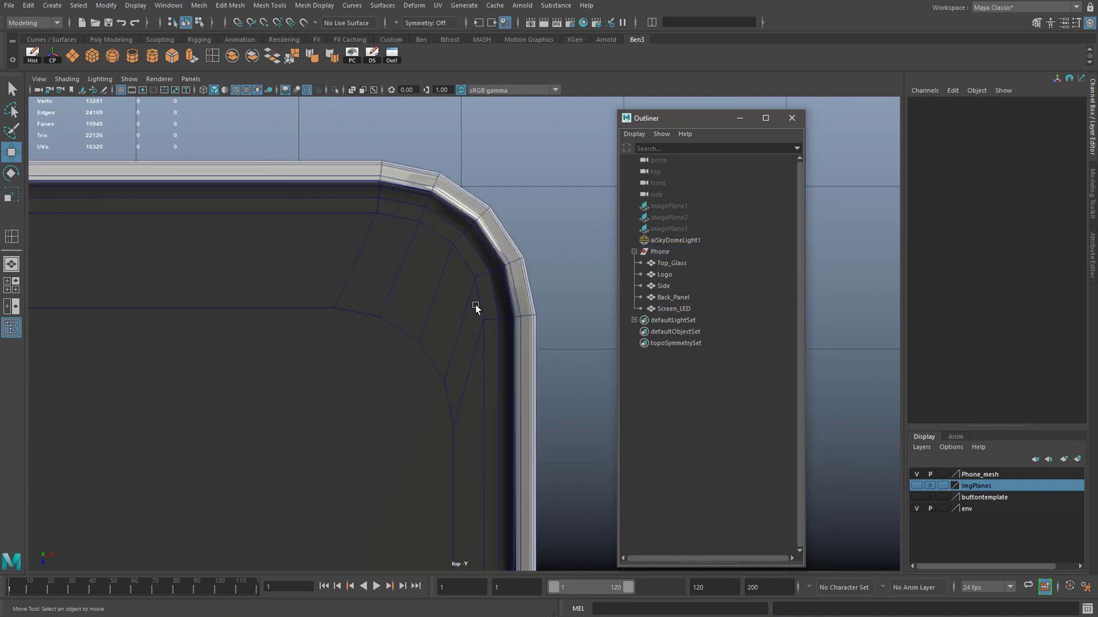
# Step: Hide Top_Glass and select all vertices on the right half of Screen_LED in the top view
pyautogui.click(475, 304)
pyautogui.scroll(2, 572, 246)
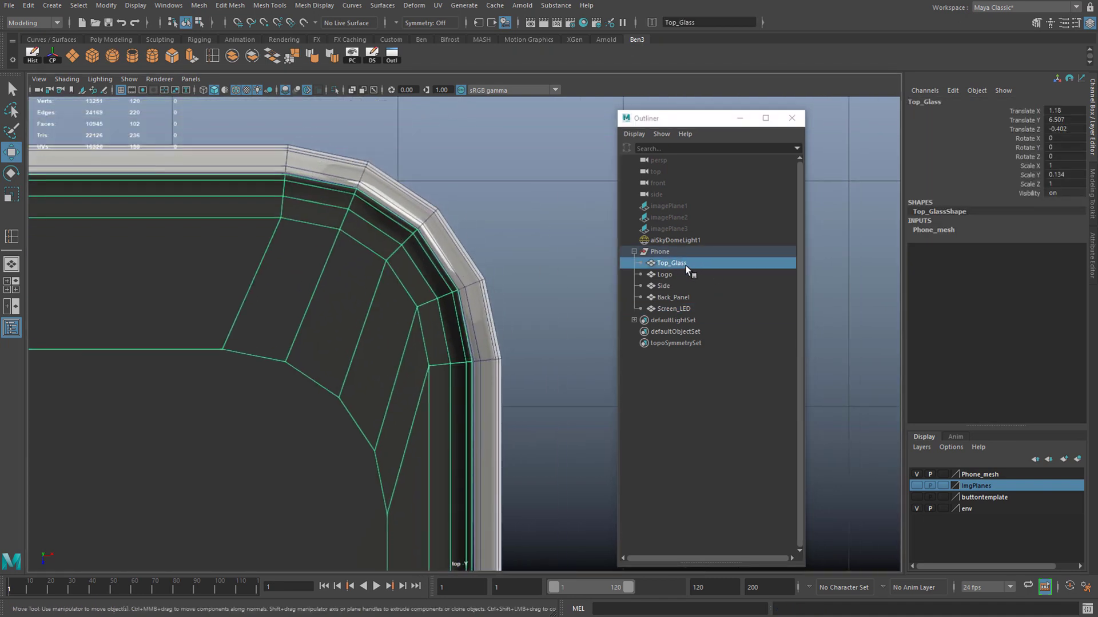
pyautogui.press('h')
pyautogui.click(347, 291)
pyautogui.moveTo(348, 290); pyautogui.dragTo(288, 292, button='right')
pyautogui.scroll(-5, 352, 278)
pyautogui.moveTo(406, 285); pyautogui.dragTo(502, 566)
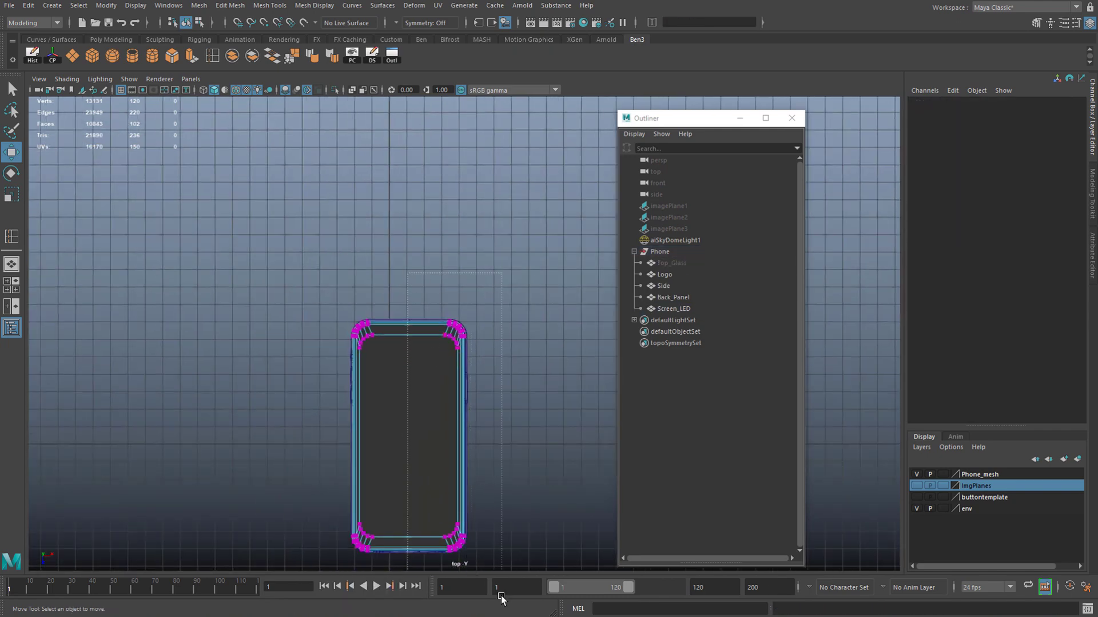
# Step: Move the pivot of the selected Screen_LED vertices up to the phone's upper-right corner
pyautogui.scroll(5, 507, 396)
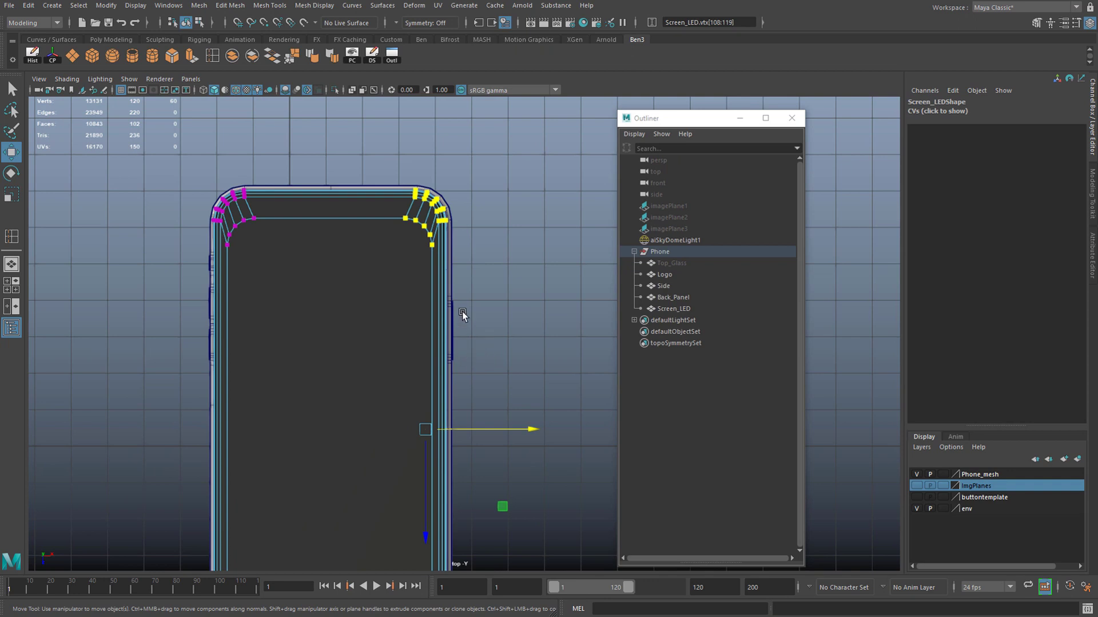
pyautogui.press('d')
pyautogui.click(423, 220)
pyautogui.scroll(4, 469, 295)
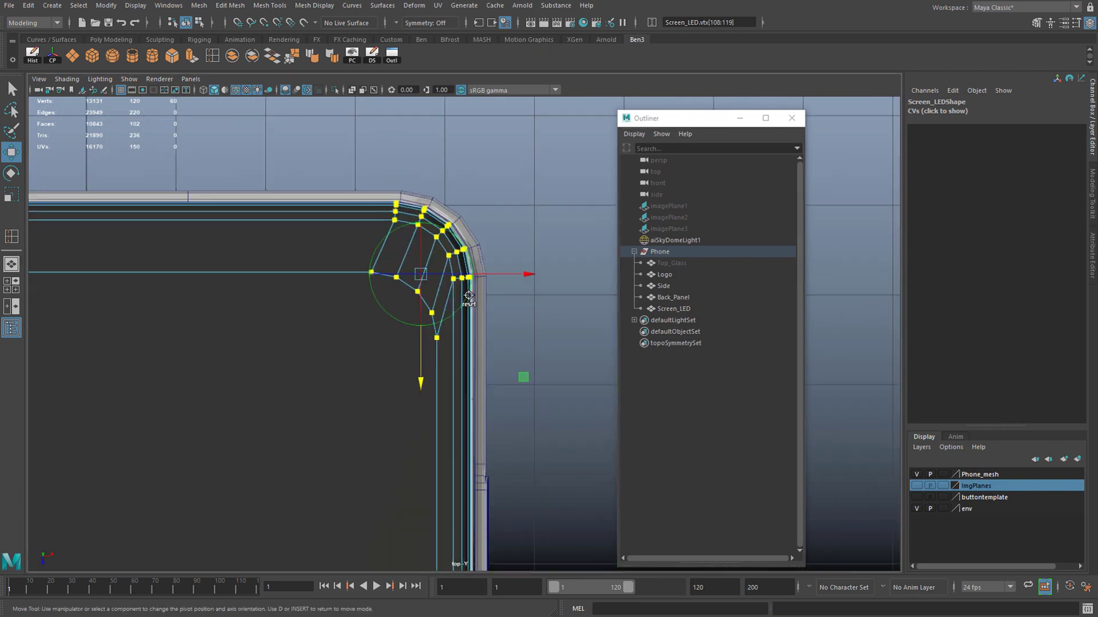
pyautogui.scroll(1, 469, 295)
pyautogui.keyDown('alt'); pyautogui.moveTo(427, 279); pyautogui.dragTo(421, 348, button='middle'); pyautogui.keyUp('alt')
pyautogui.scroll(2, 416, 333)
pyautogui.press('d')
pyautogui.scroll(3, 516, 342)
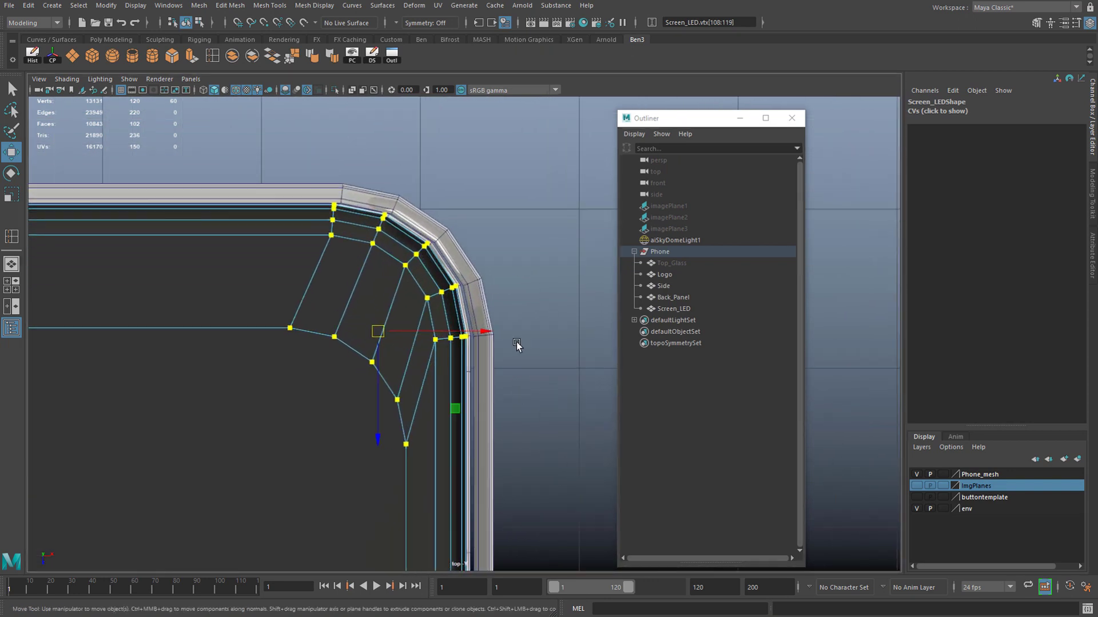
# Step: Shift the selected Screen_LED vertices slightly outward along X toward the frame and return to object mode
pyautogui.moveTo(484, 331); pyautogui.dragTo(492, 331)
pyautogui.rightClick(402, 280)
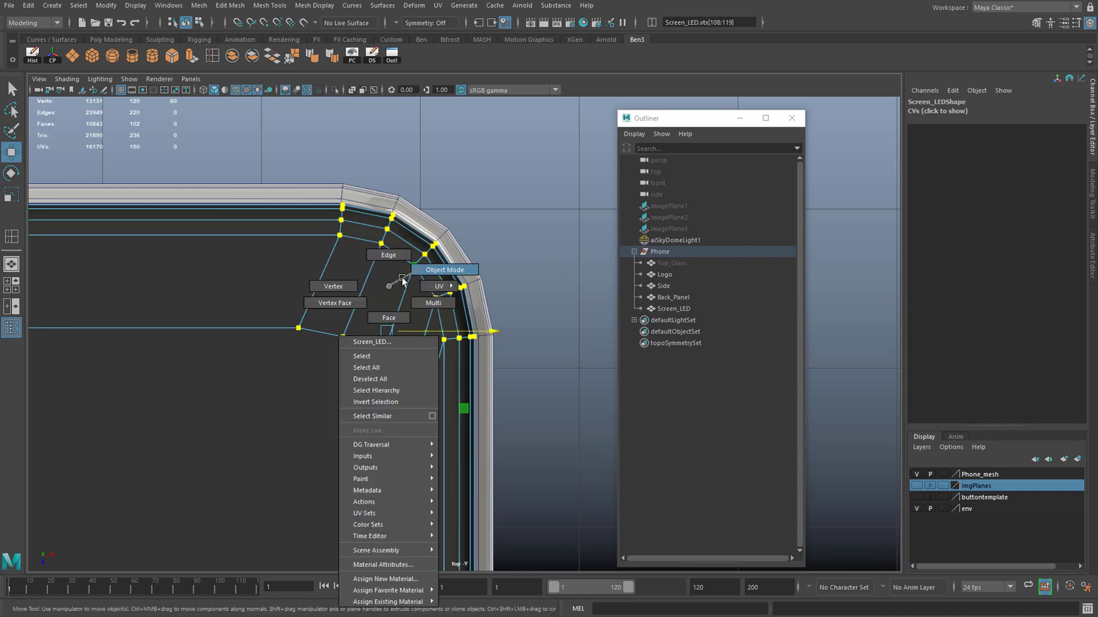
pyautogui.click(402, 281)
# Step: Hide Screen_LED and select all vertices on the right half of Back_Panel
pyautogui.press('h')
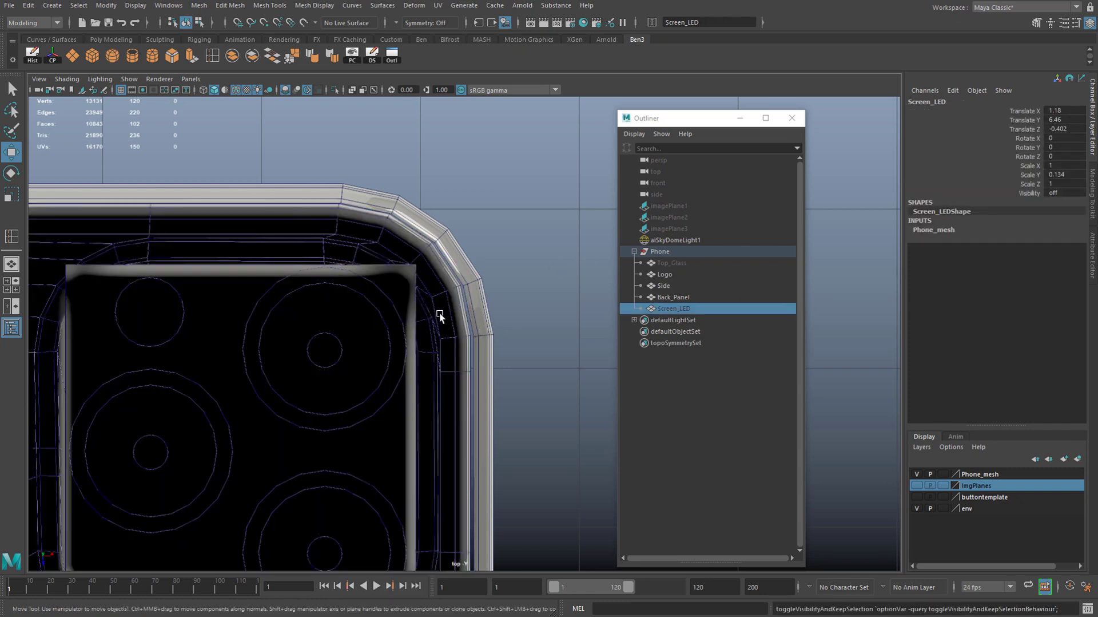
pyautogui.click(440, 314)
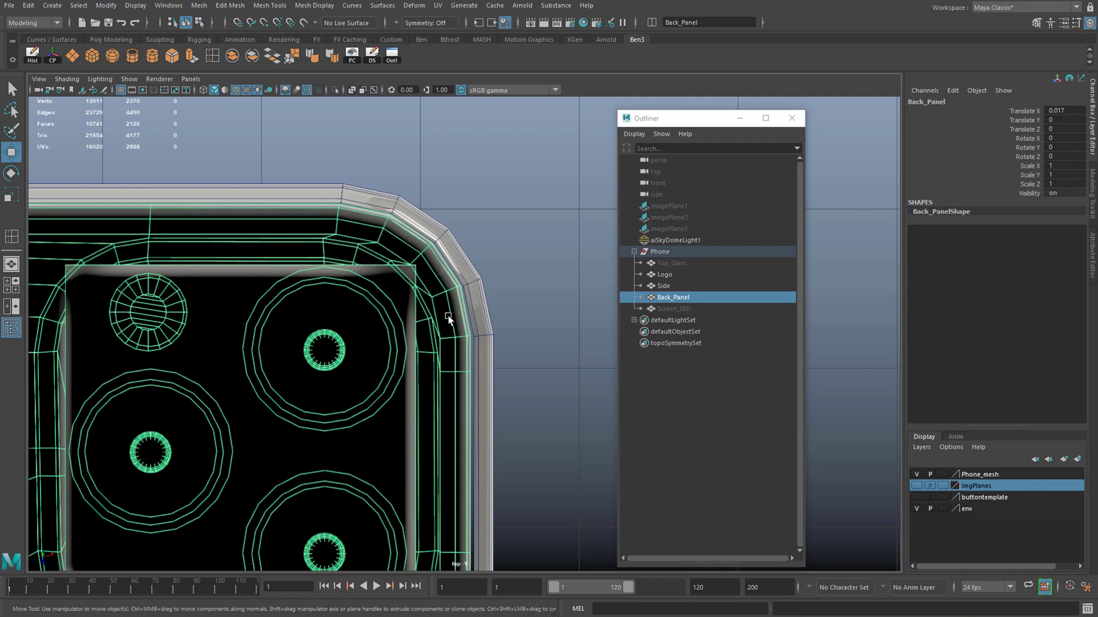
pyautogui.moveTo(448, 314); pyautogui.dragTo(393, 316, button='right')
pyautogui.scroll(-10, 426, 348)
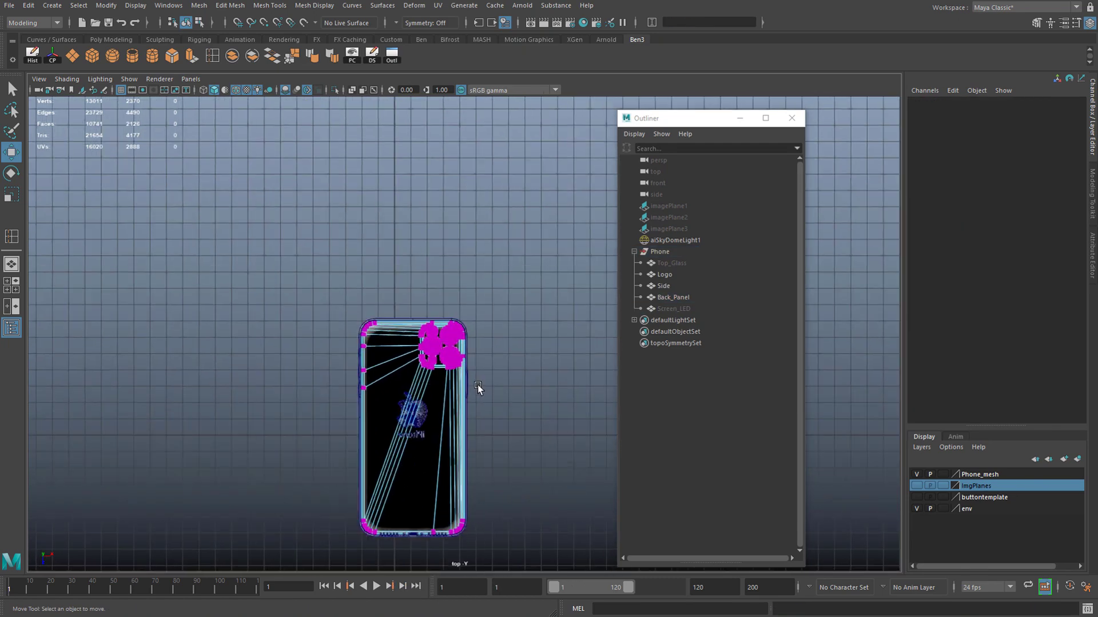
pyautogui.moveTo(407, 304); pyautogui.dragTo(480, 542)
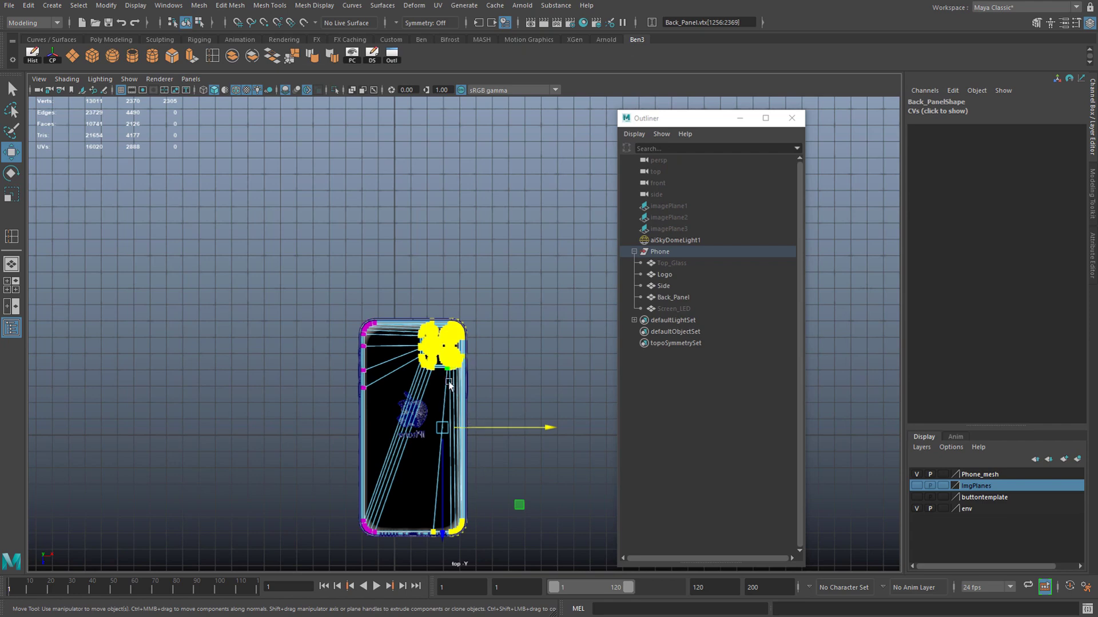
# Step: Move the pivot of the selected Back_Panel vertices to the upper-right corner and shift the vertices slightly outward along X toward the frame
pyautogui.scroll(5, 470, 418)
pyautogui.press('d')
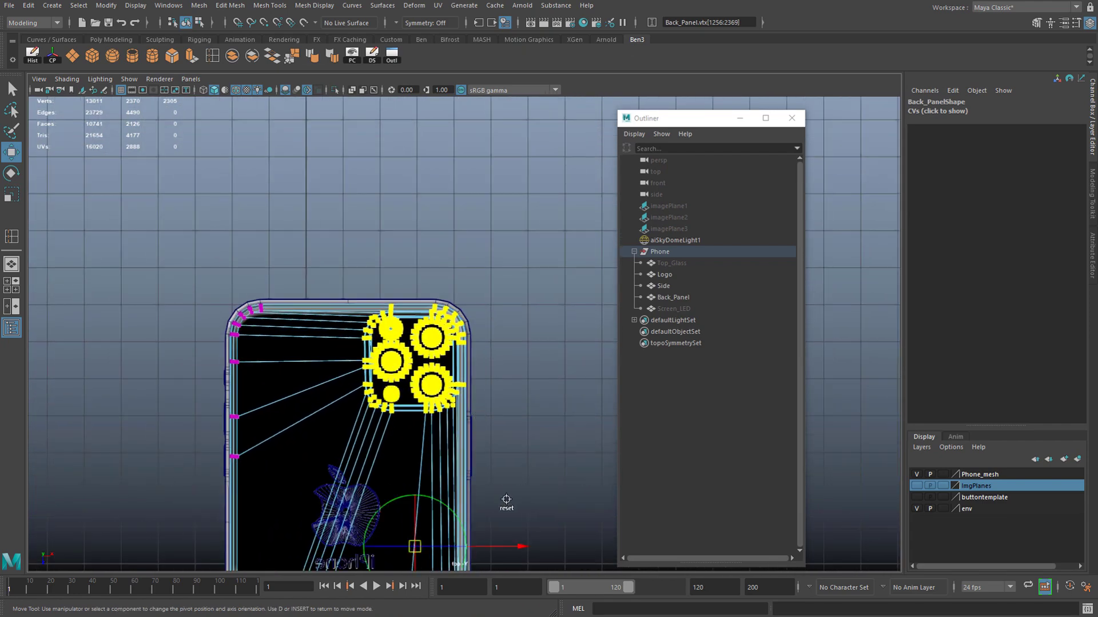
pyautogui.scroll(-4, 495, 493)
pyautogui.moveTo(429, 559); pyautogui.dragTo(523, 337)
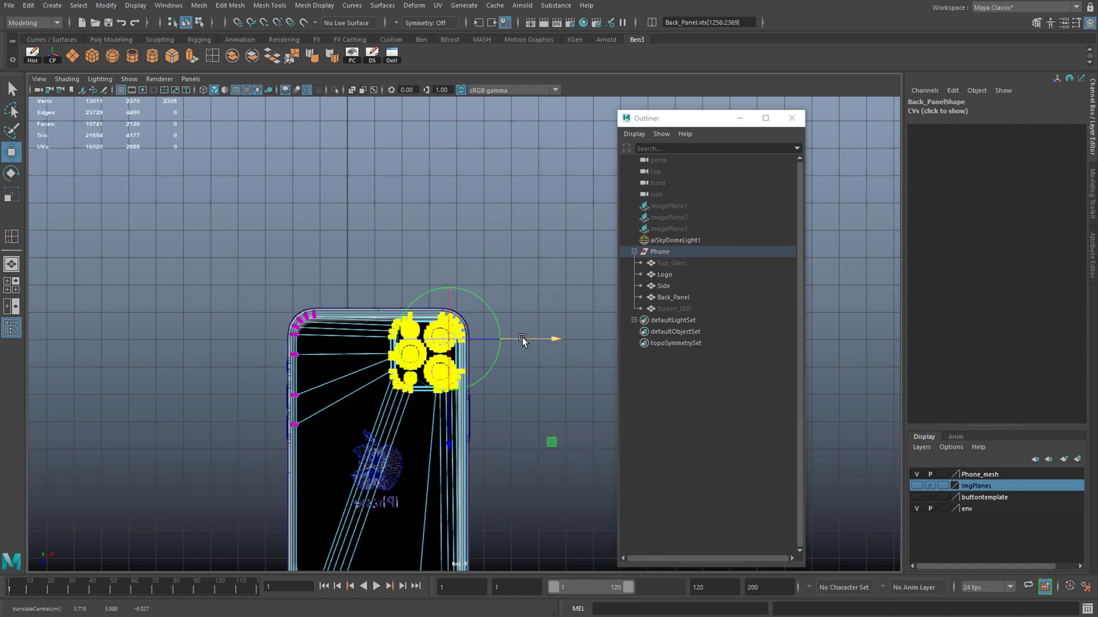
pyautogui.scroll(8, 475, 383)
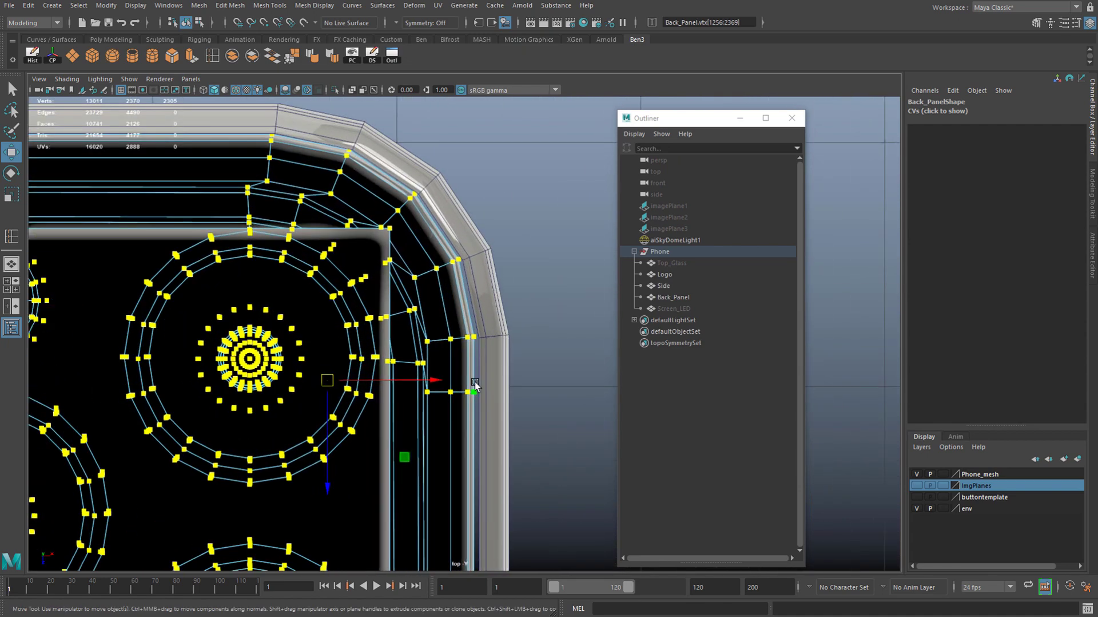
pyautogui.moveTo(437, 380); pyautogui.dragTo(441, 380)
pyautogui.keyDown('alt'); pyautogui.moveTo(266, 298); pyautogui.dragTo(259, 307, button='middle'); pyautogui.keyUp('alt')
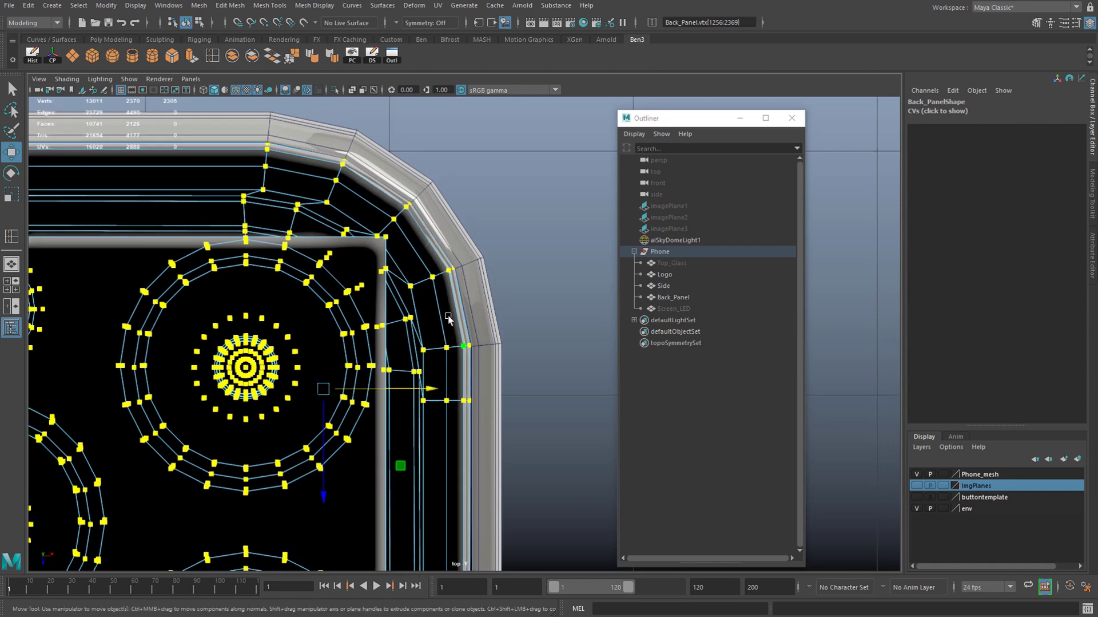
# Step: Unhide Top_Glass and Screen_LED and inspect how their upper-right corners fit the frame
pyautogui.click(677, 261)
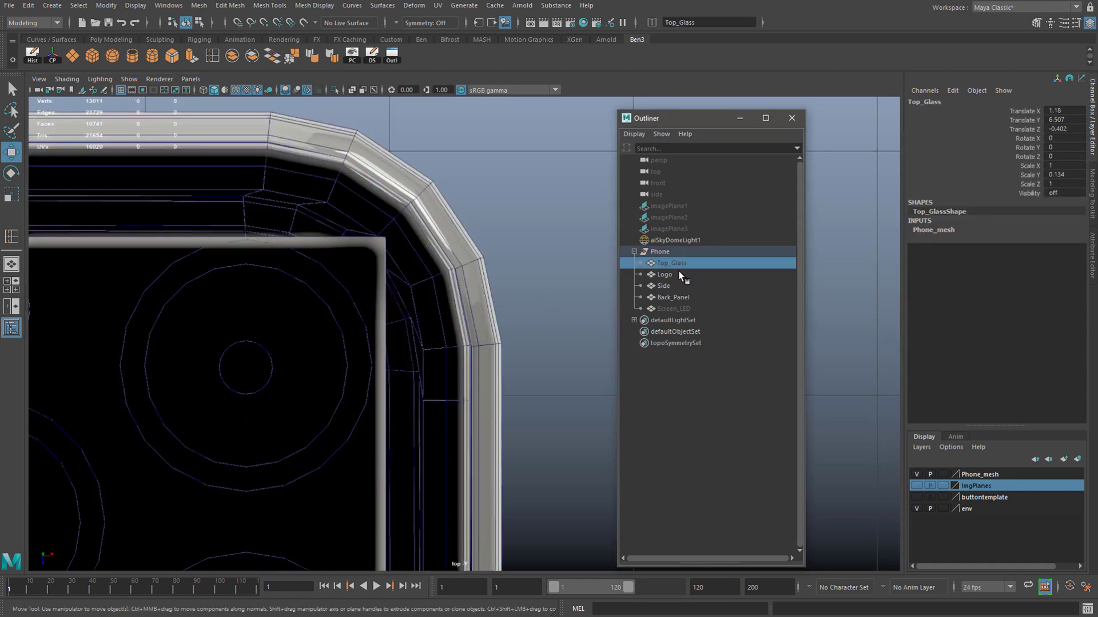
pyautogui.hotkey('shift', 'h')
pyautogui.click(679, 310)
pyautogui.hotkey('shift', 'h')
pyautogui.click(667, 399)
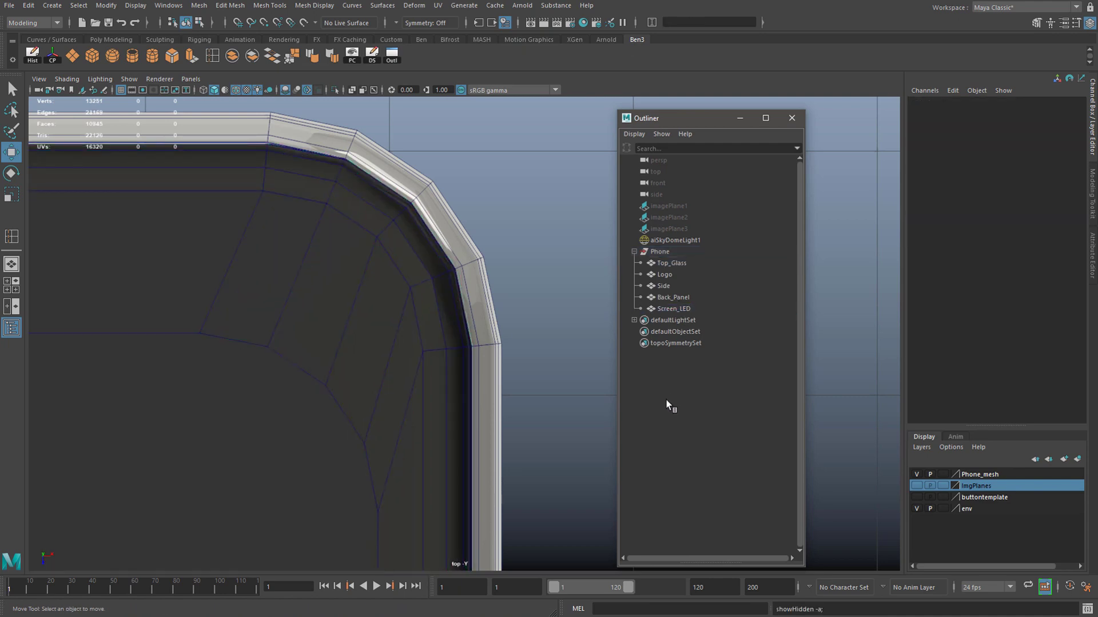
pyautogui.click(688, 239)
pyautogui.scroll(-5, 459, 284)
pyautogui.scroll(4, 441, 281)
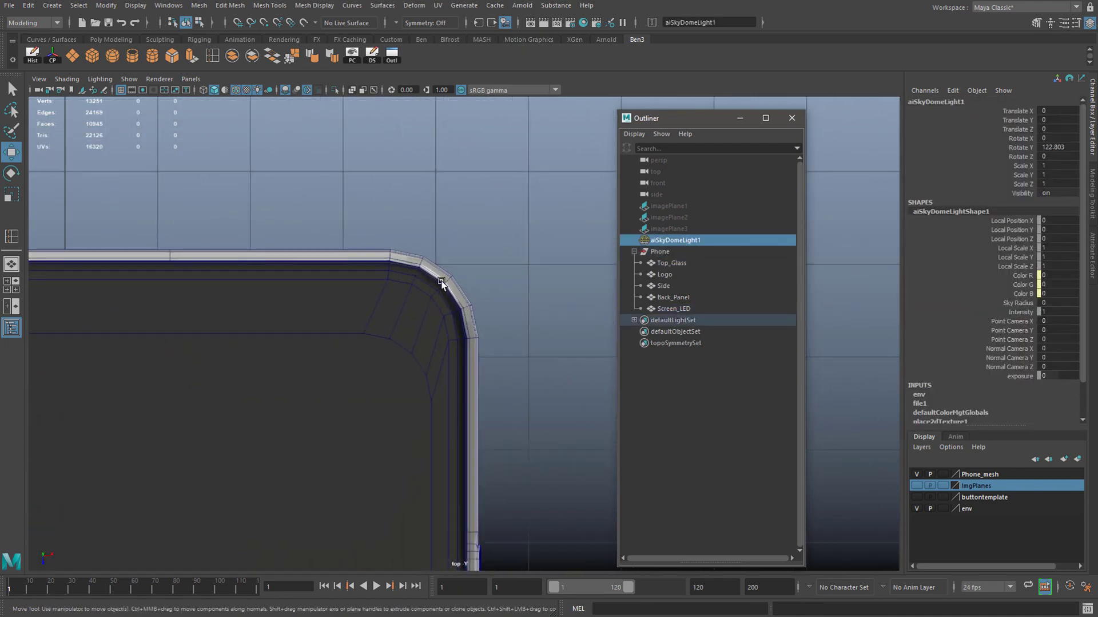
pyautogui.scroll(2, 446, 281)
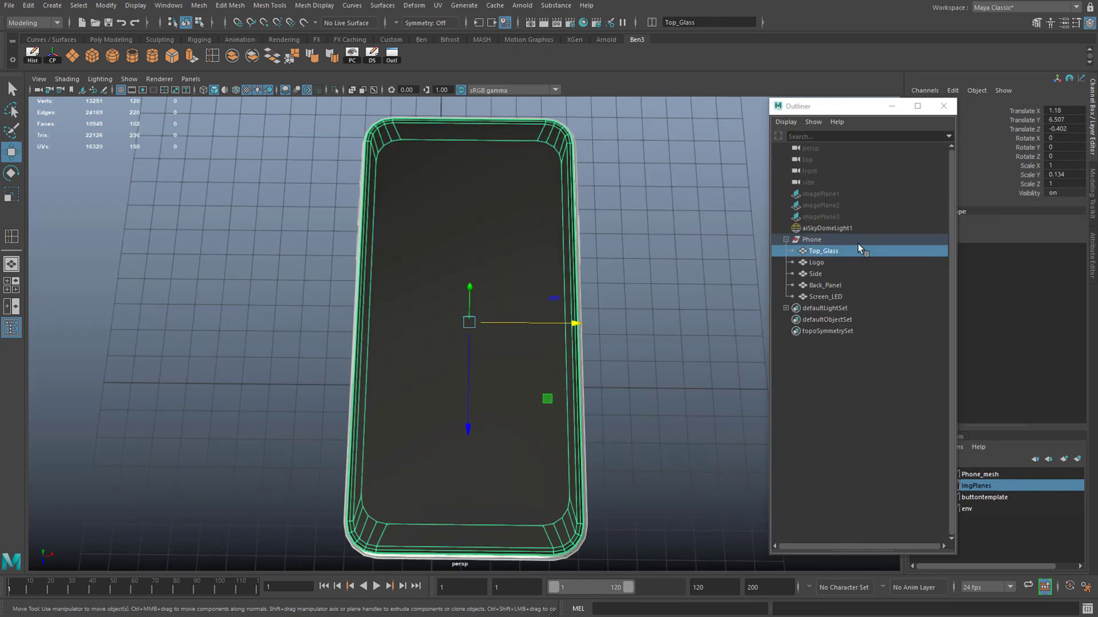
# Step: Check Top_Glass in smooth preview in the perspective view, return it to the unsmoothed display and delete its large central face
pyautogui.keyDown('alt'); pyautogui.moveTo(410, 432); pyautogui.dragTo(452, 396); pyautogui.keyUp('alt')
pyautogui.press('3')
pyautogui.press('1')
pyautogui.moveTo(447, 302); pyautogui.dragTo(448, 329, button='right')
pyautogui.click(434, 306)
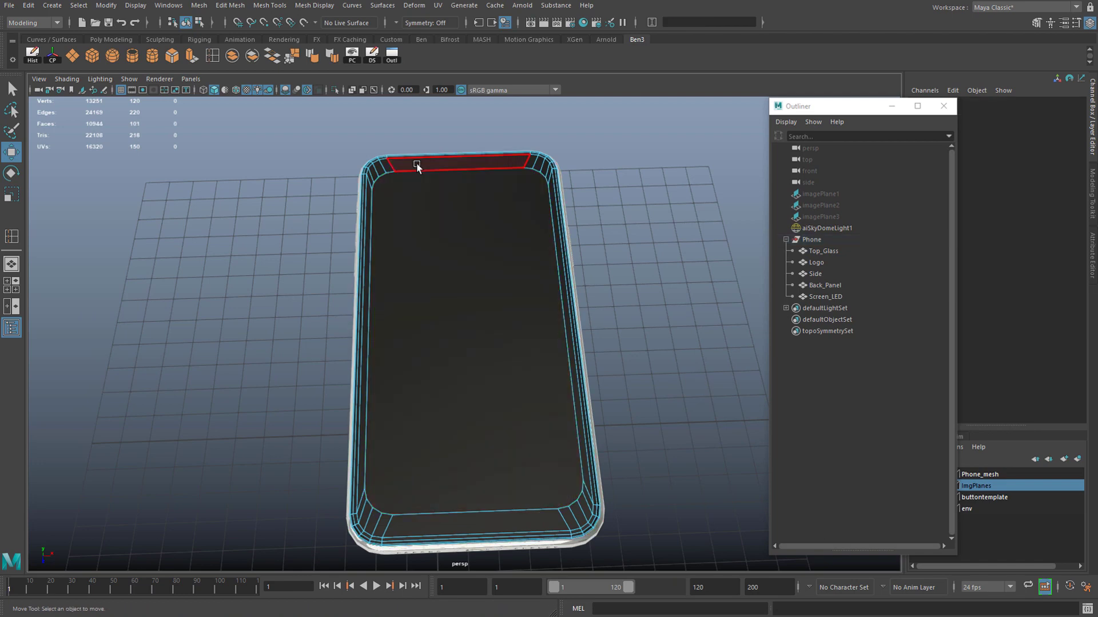
# Step: Bridge the inner border loop of Top_Glass, excluding its single top and bottom edges, and return to object mode
pyautogui.press('F10')
pyautogui.click(423, 169)
pyautogui.doubleClick(422, 170)
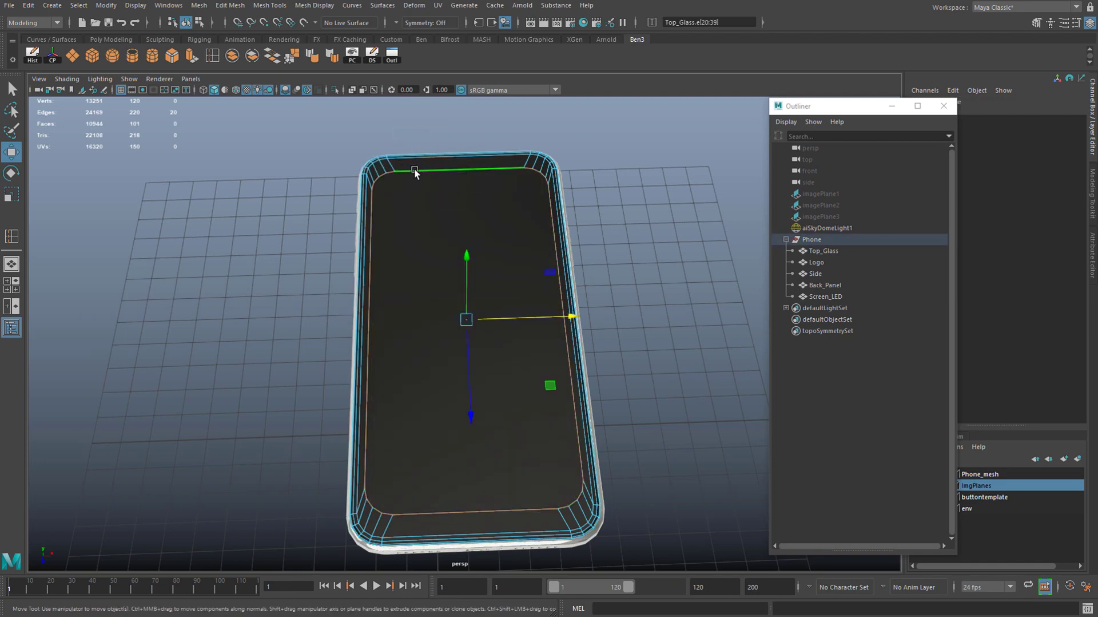
pyautogui.keyDown('ctrl'); pyautogui.click(426, 170); pyautogui.keyUp('ctrl')
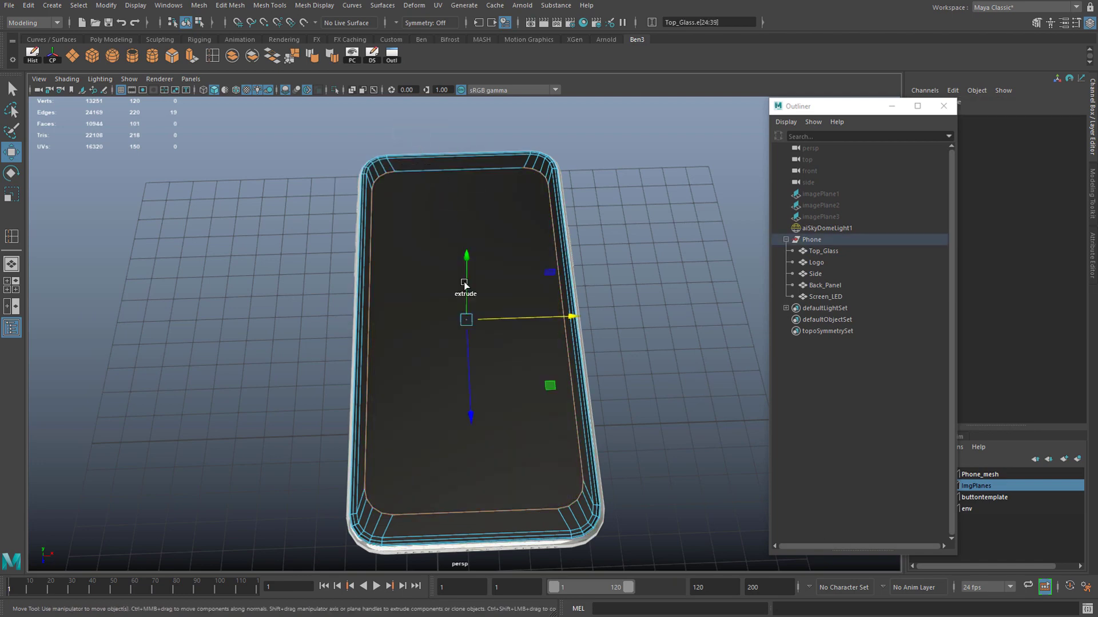
pyautogui.keyDown('ctrl'); pyautogui.click(461, 512); pyautogui.keyUp('ctrl')
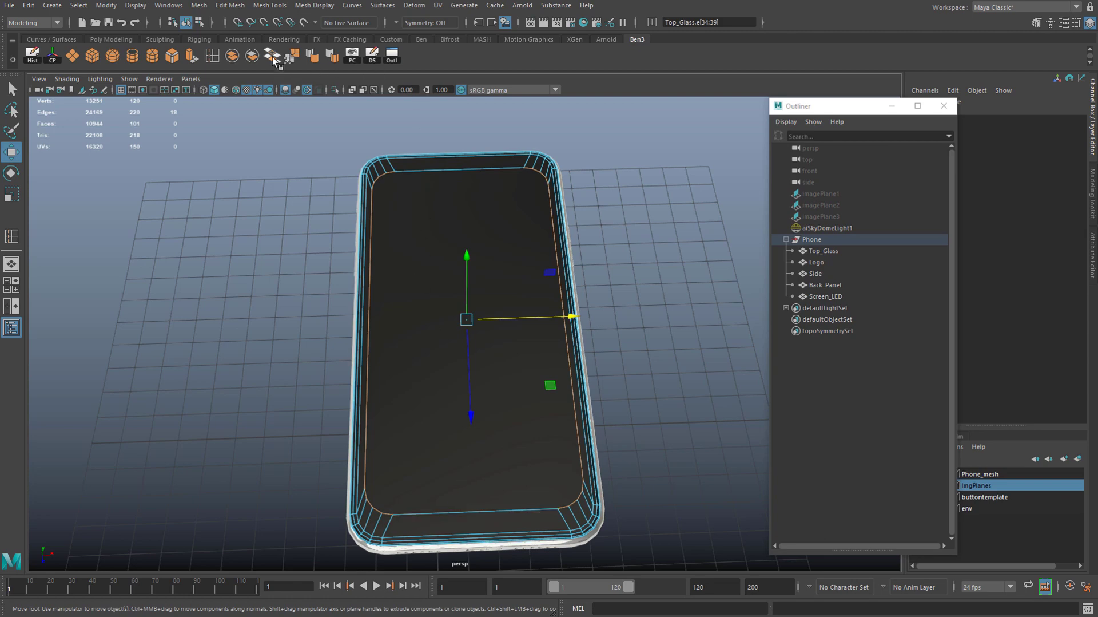
pyautogui.moveTo(527, 211); pyautogui.dragTo(572, 210, button='right')
pyautogui.press('q')
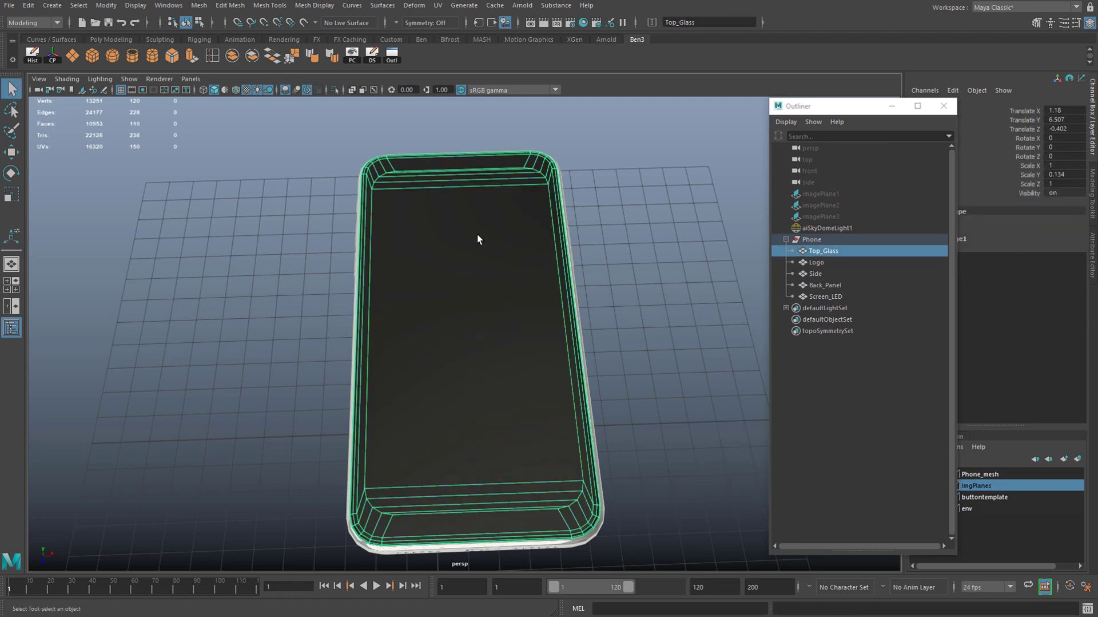
# Step: Turn on smooth preview for Top_Glass and clear the selection to check the rebuilt glass surface
pyautogui.press('3')
pyautogui.keyDown('alt'); pyautogui.moveTo(639, 287); pyautogui.dragTo(567, 270); pyautogui.keyUp('alt')
pyautogui.click(649, 263)
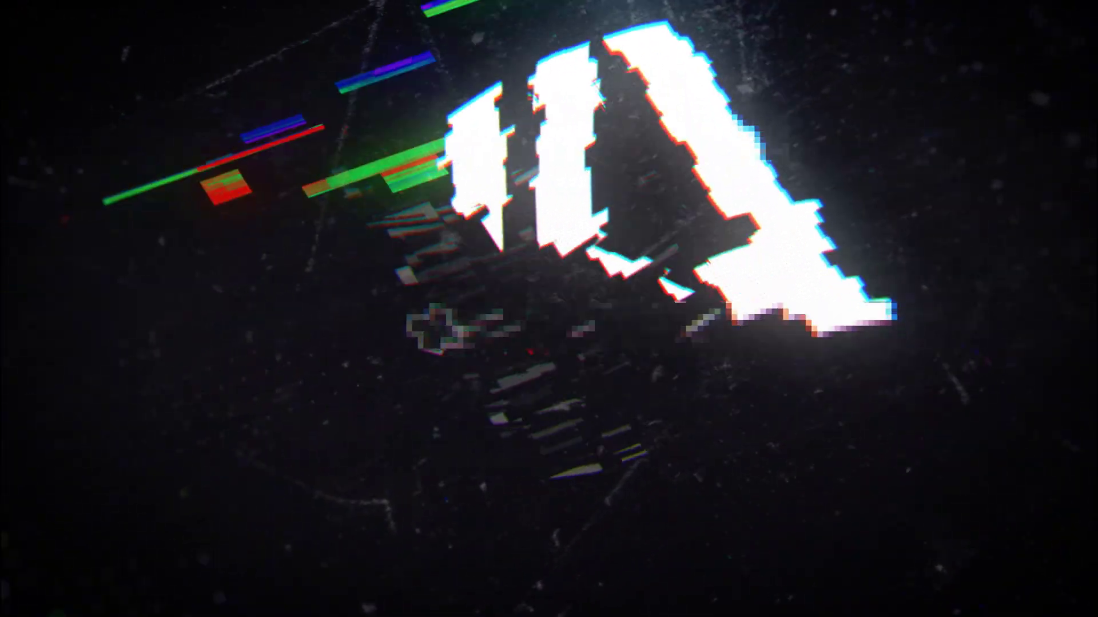